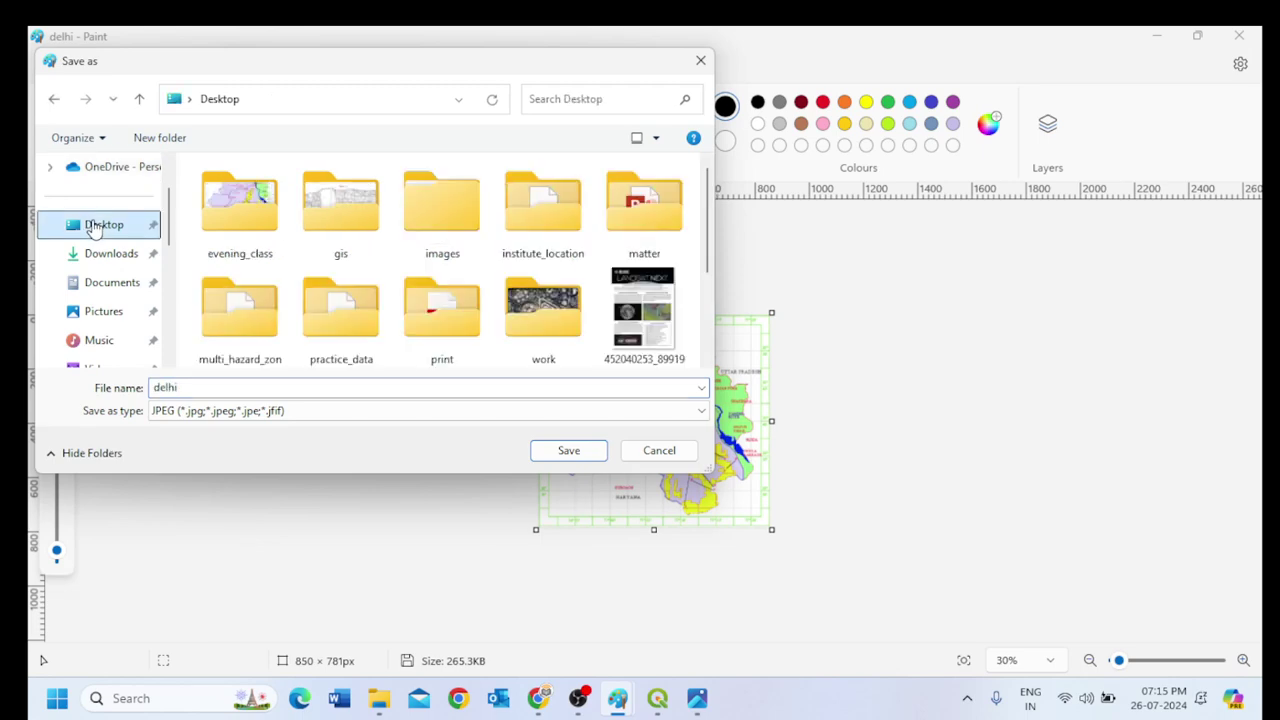
Save the Delhi map as the JPEG "delhi" in the Desktop's evening_class folder and close the open image windows.
double_click(238, 234)
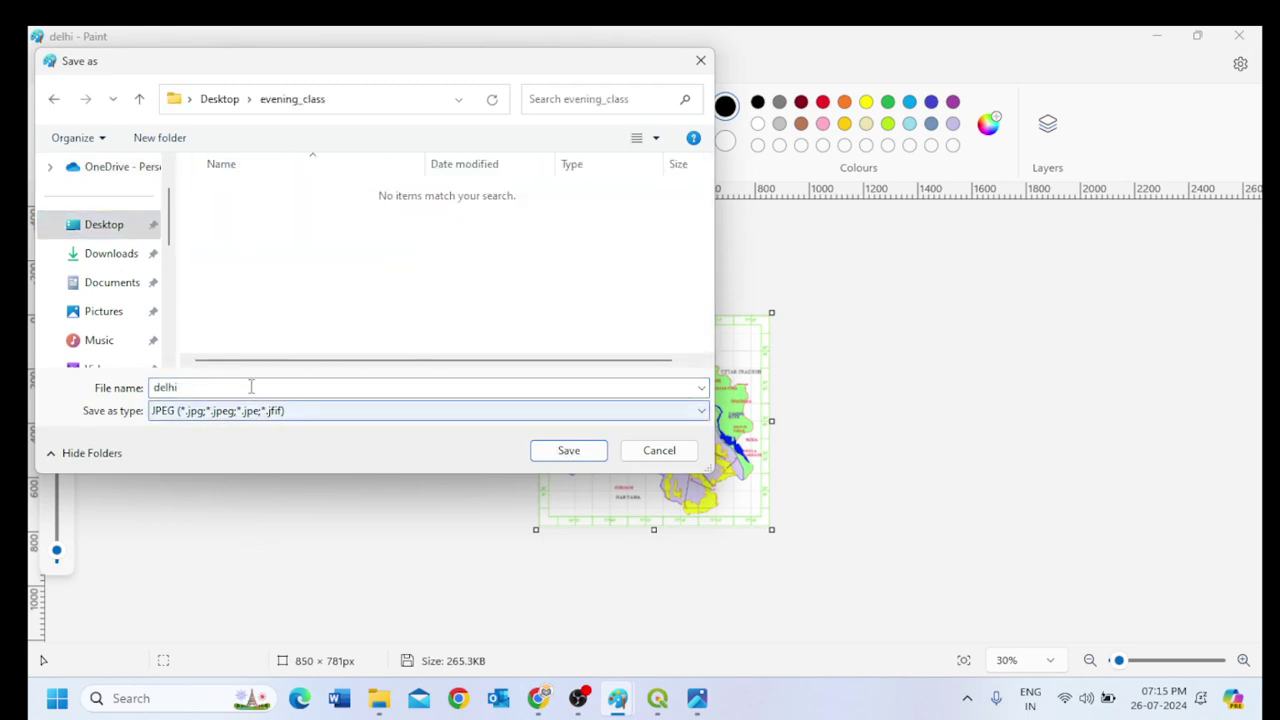
left_click(566, 450)
left_click(1239, 35)
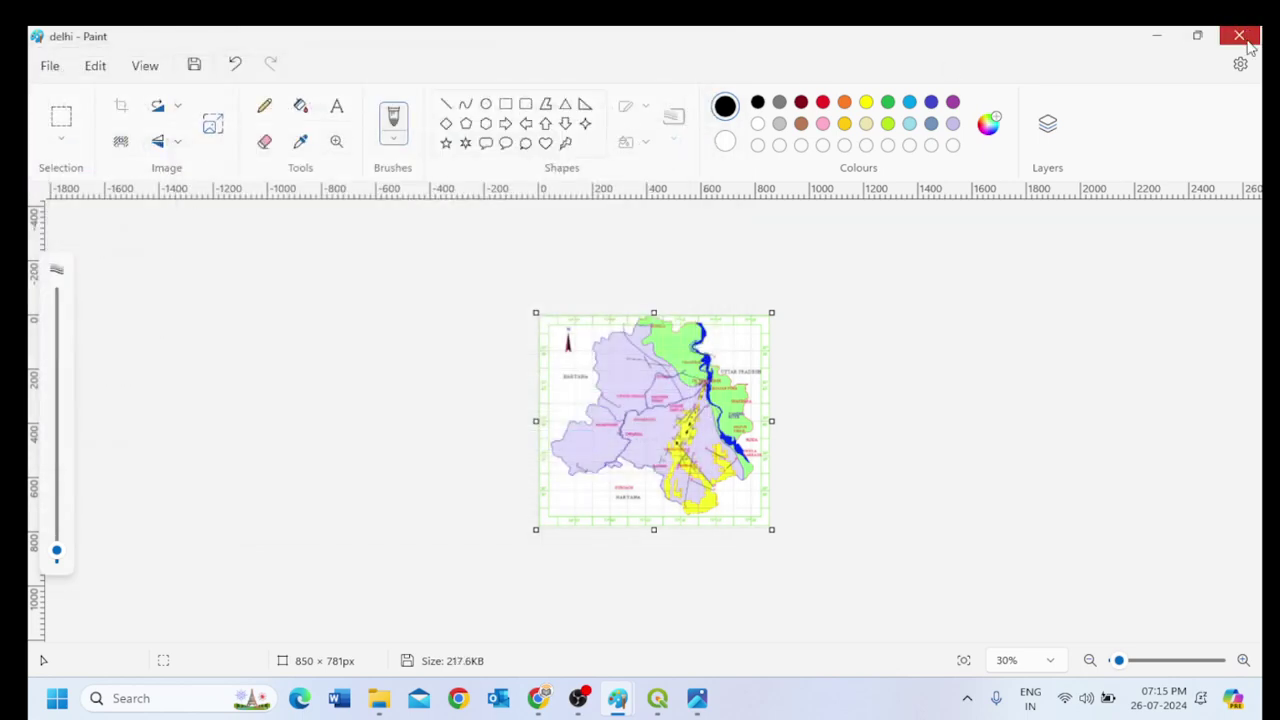
left_click(1237, 45)
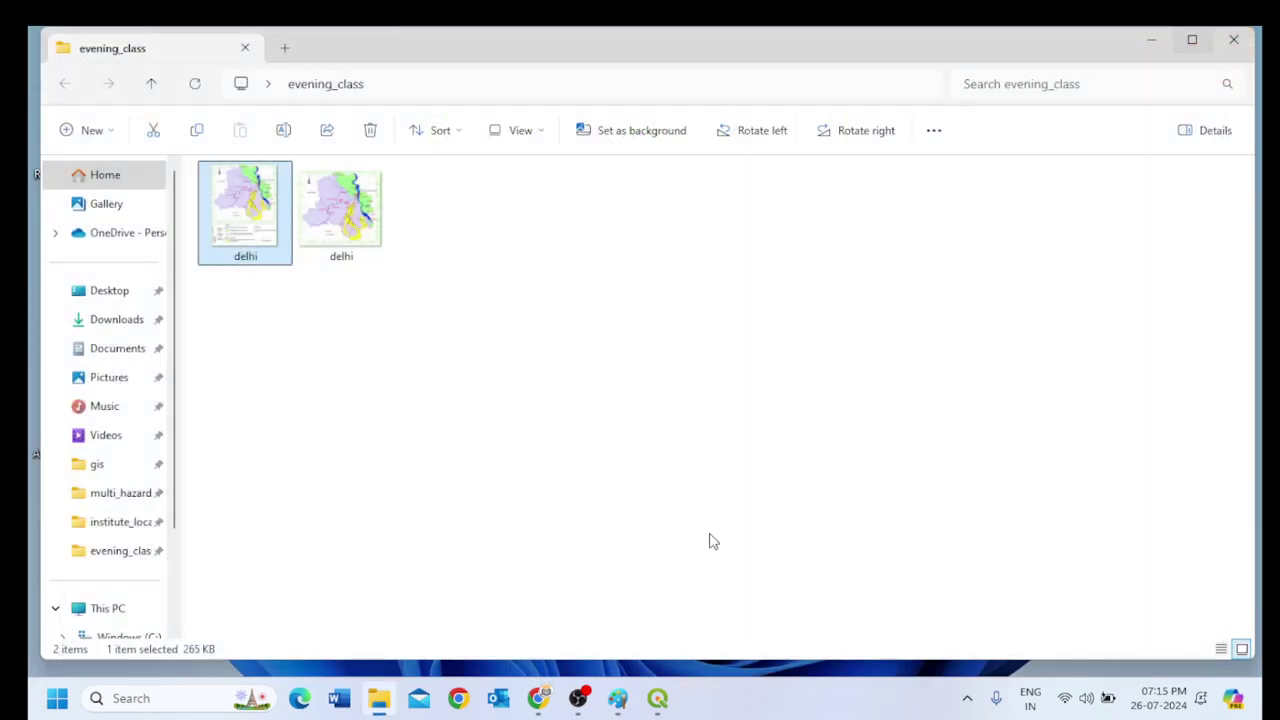
Switch to QGIS and open the file browser for adding a vector dataset in the Data Source Manager.
left_click(657, 698)
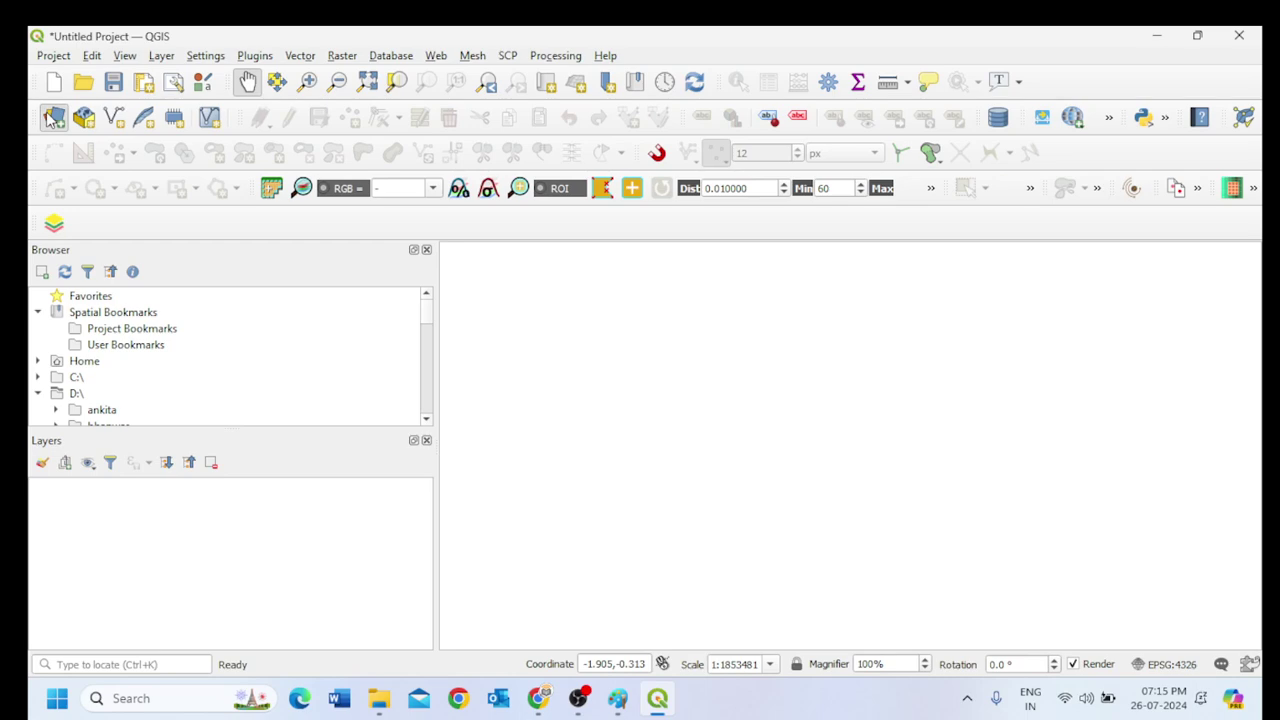
left_click(52, 117)
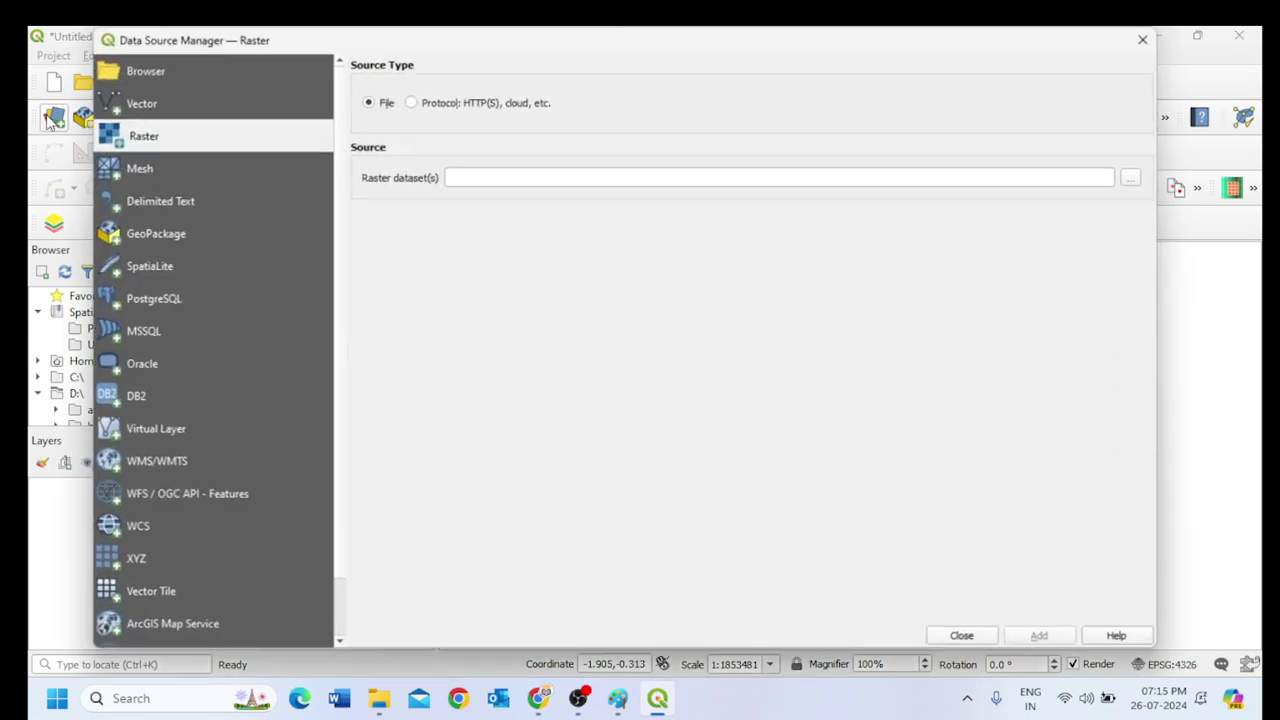
left_click(143, 105)
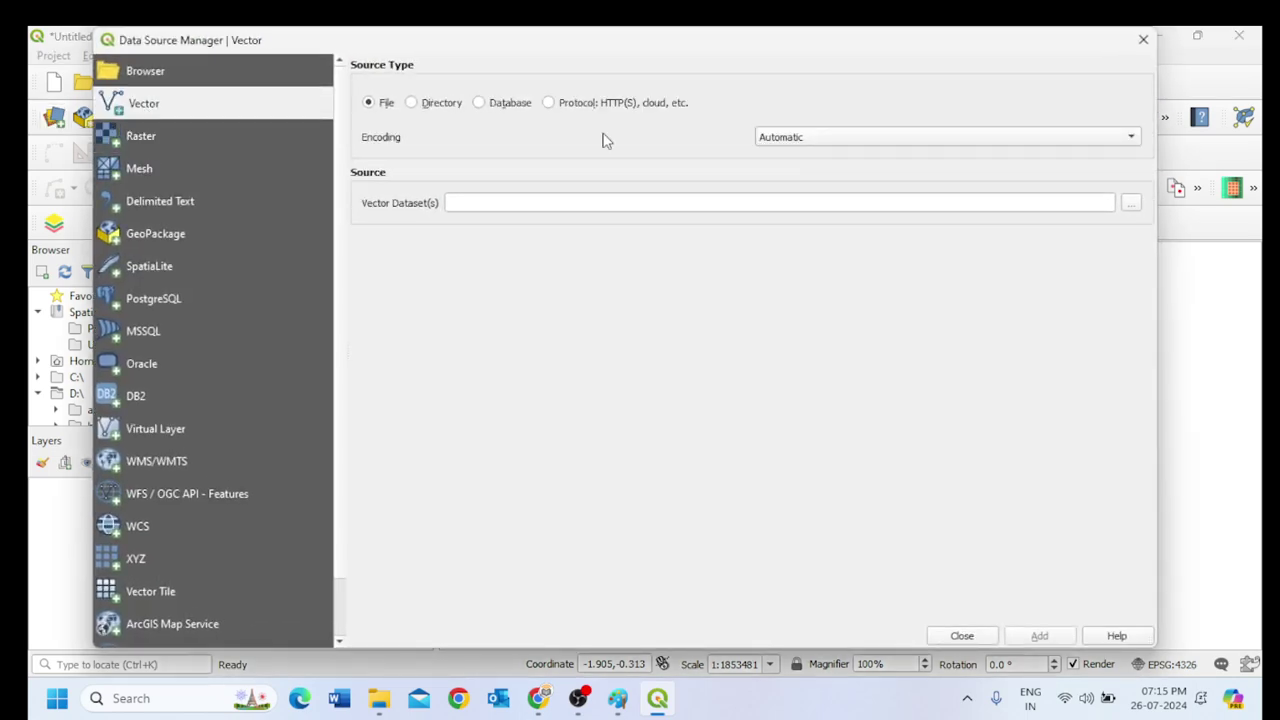
left_click(1133, 204)
Browse to the folder D:\india\Shape Files\IND_adm_New for the vector dataset.
scroll(183, 556, "down", 3)
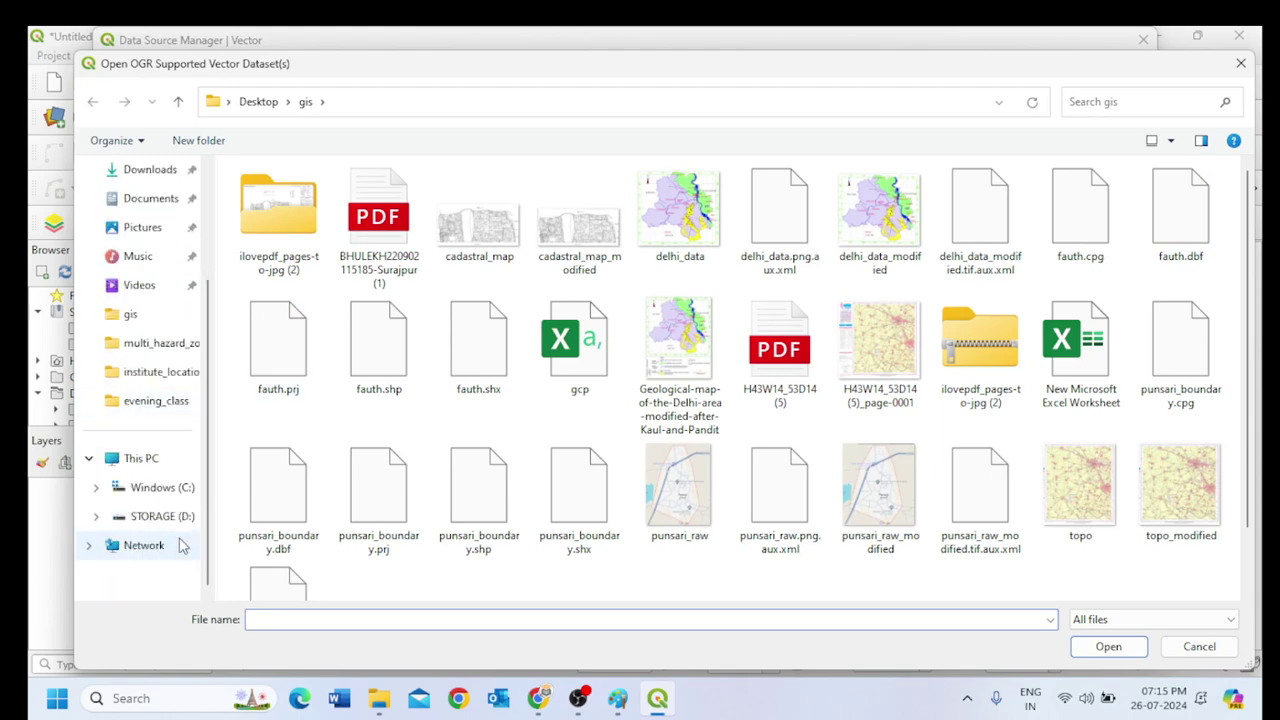
left_click(177, 518)
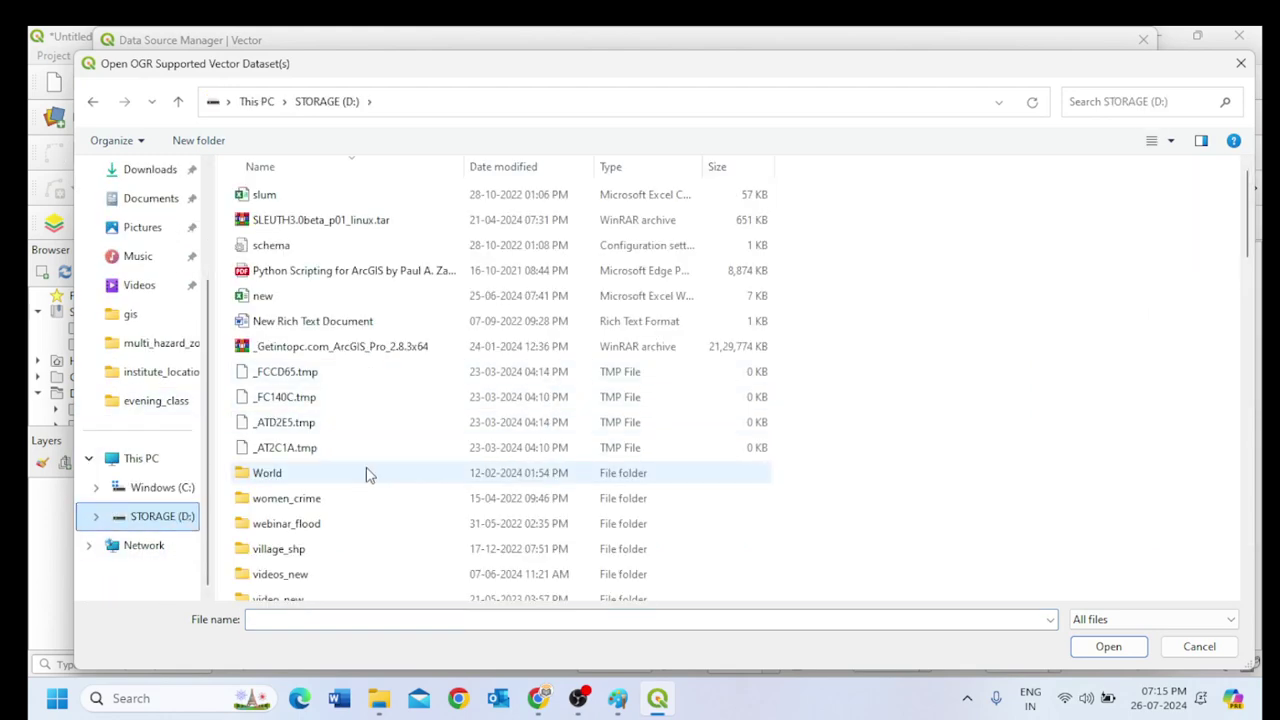
scroll(367, 475, "down", 1)
scroll(367, 475, "up", 1)
scroll(367, 475, "down", 8)
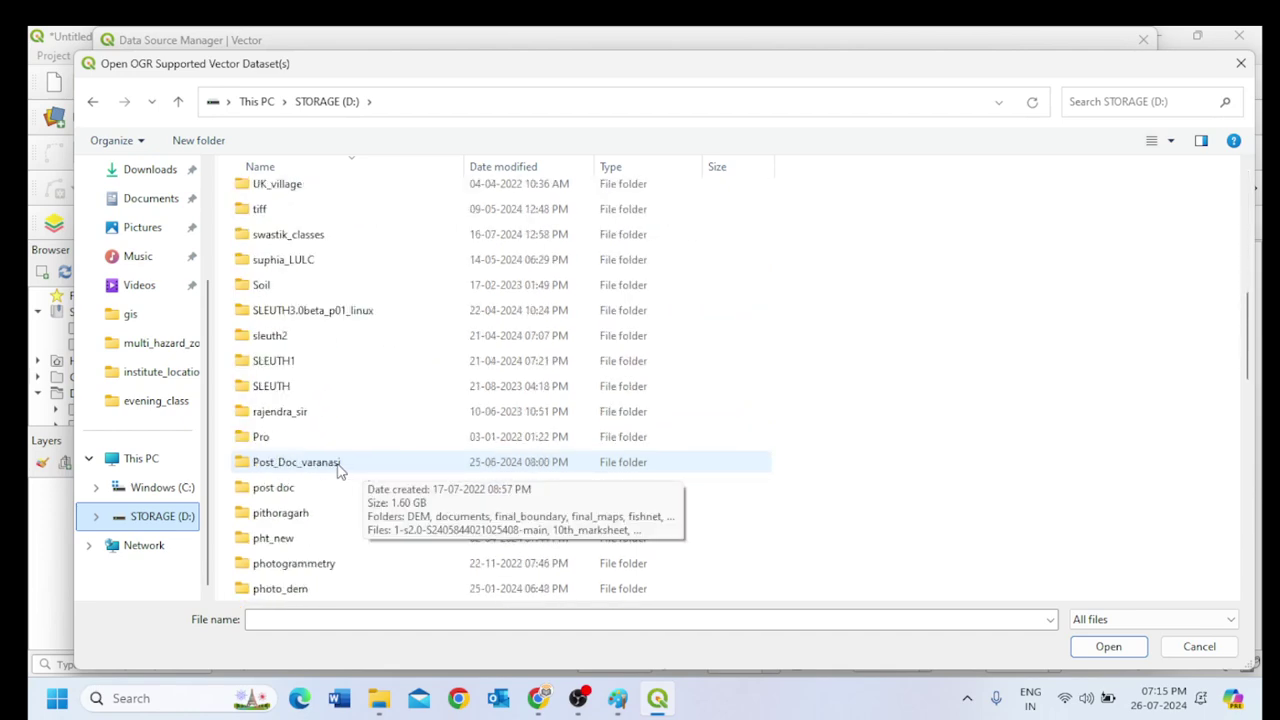
left_click(337, 470)
key("i")
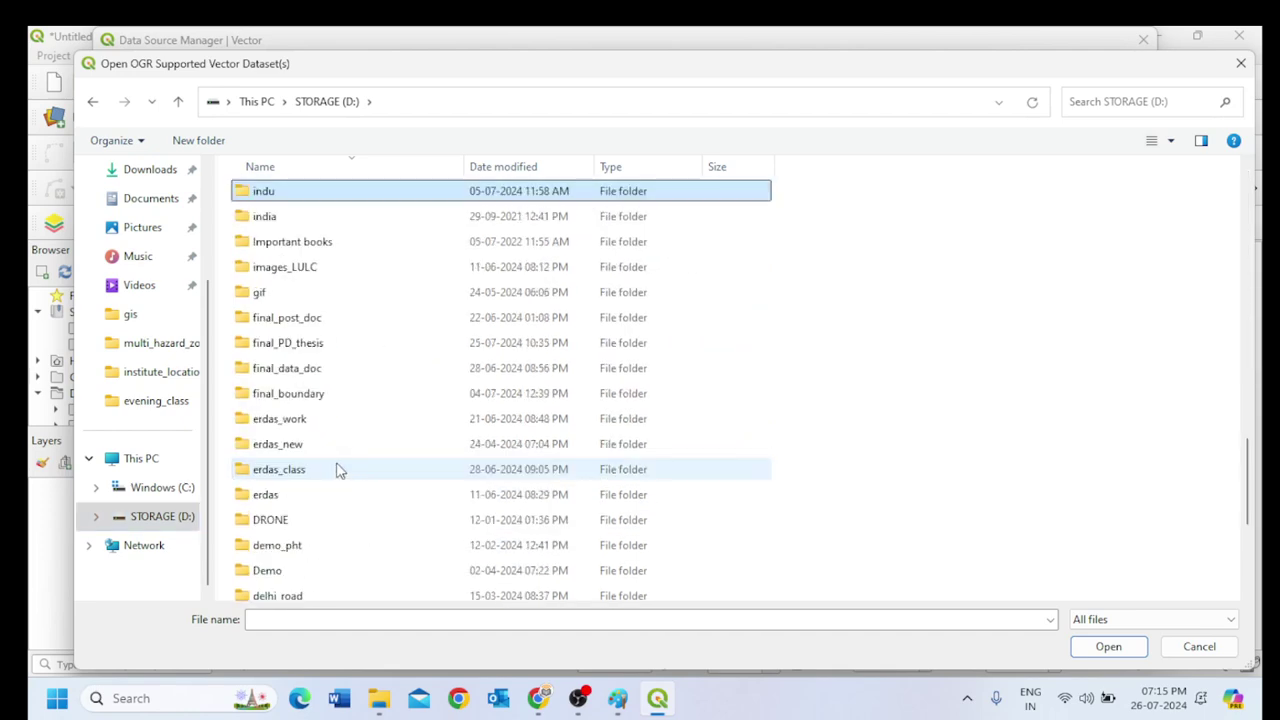
double_click(297, 224)
double_click(297, 204)
double_click(297, 201)
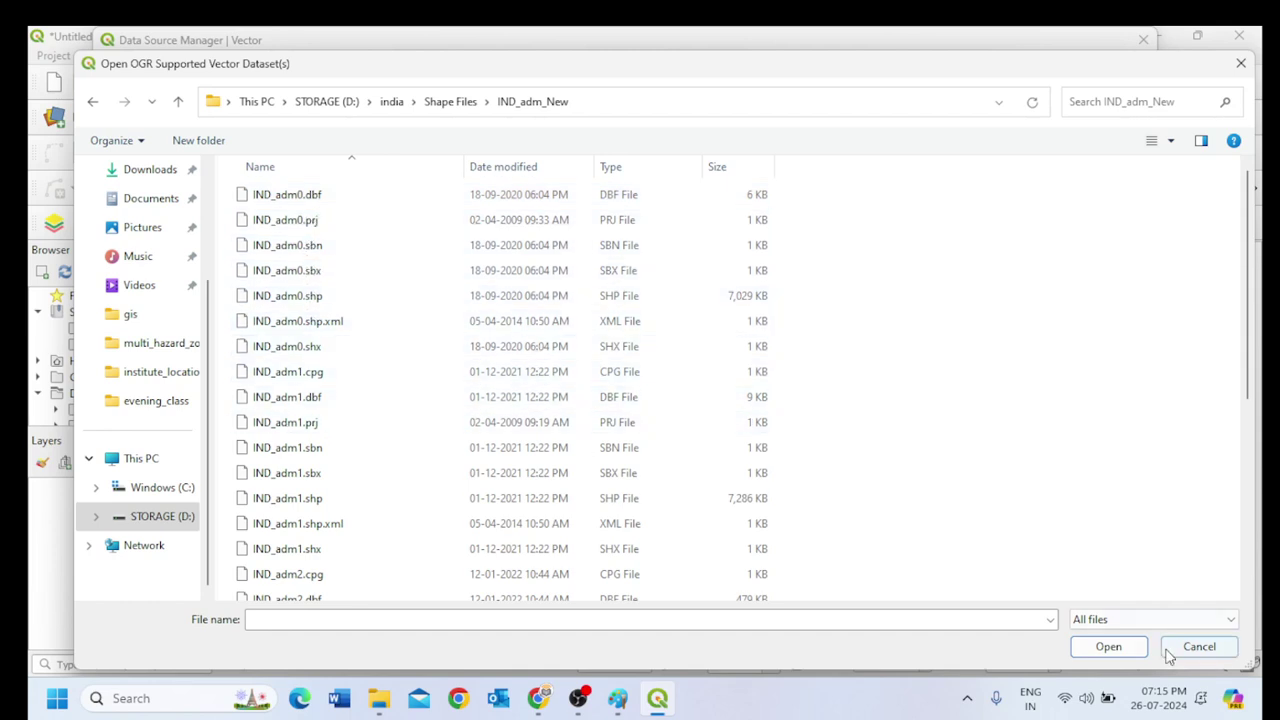
Filter the files to ESRI Shapefiles, add IND_adm1.shp as a vector layer and close the Data Source Manager.
left_click(1137, 621)
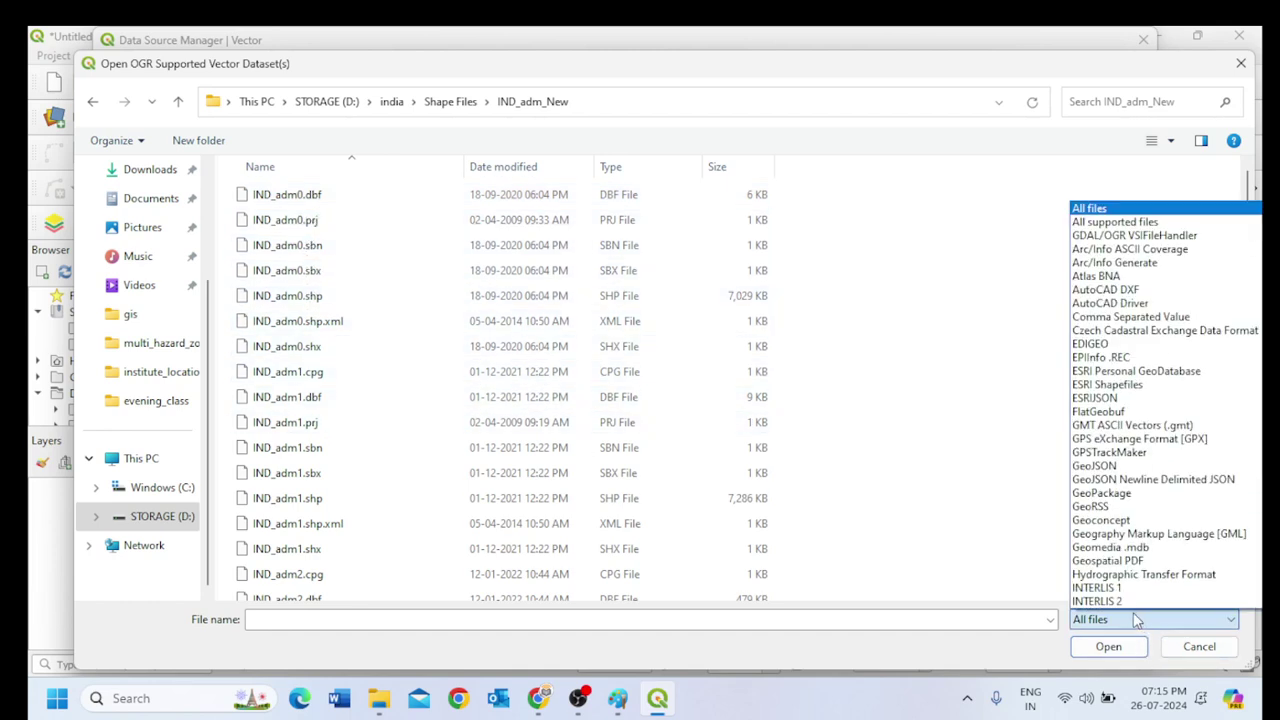
left_click(1108, 386)
left_click(315, 220)
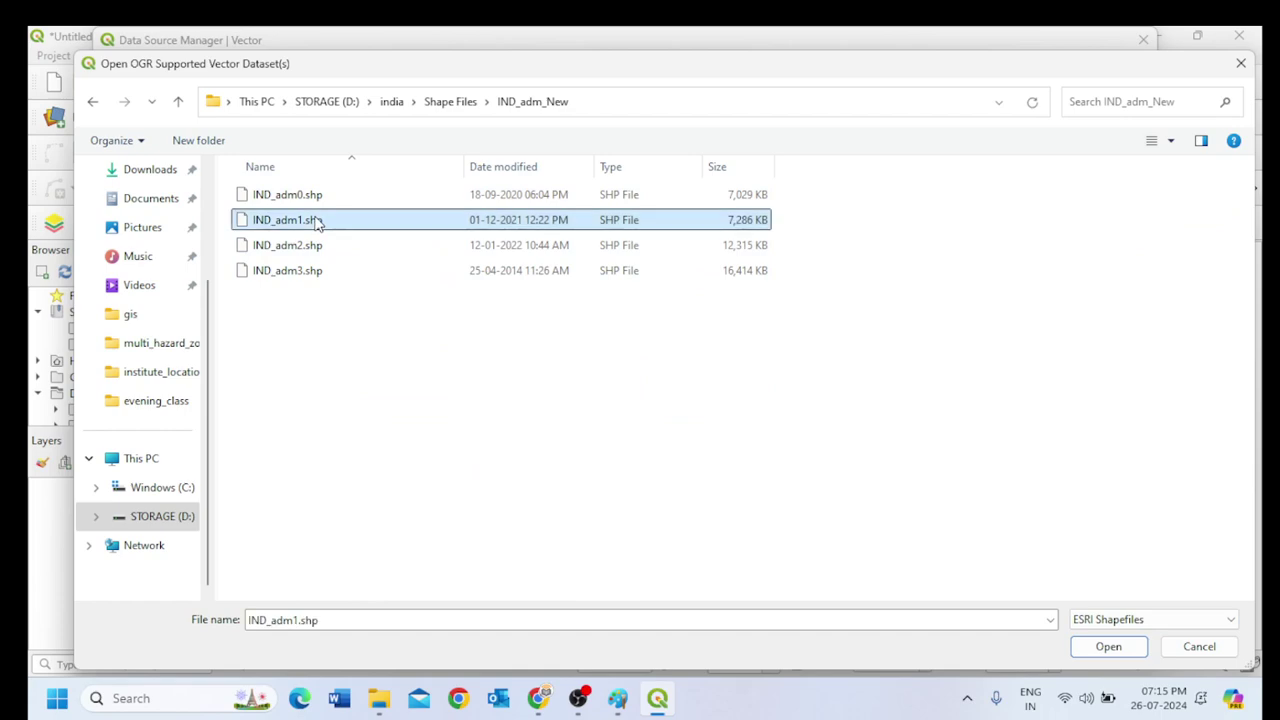
left_click(1108, 646)
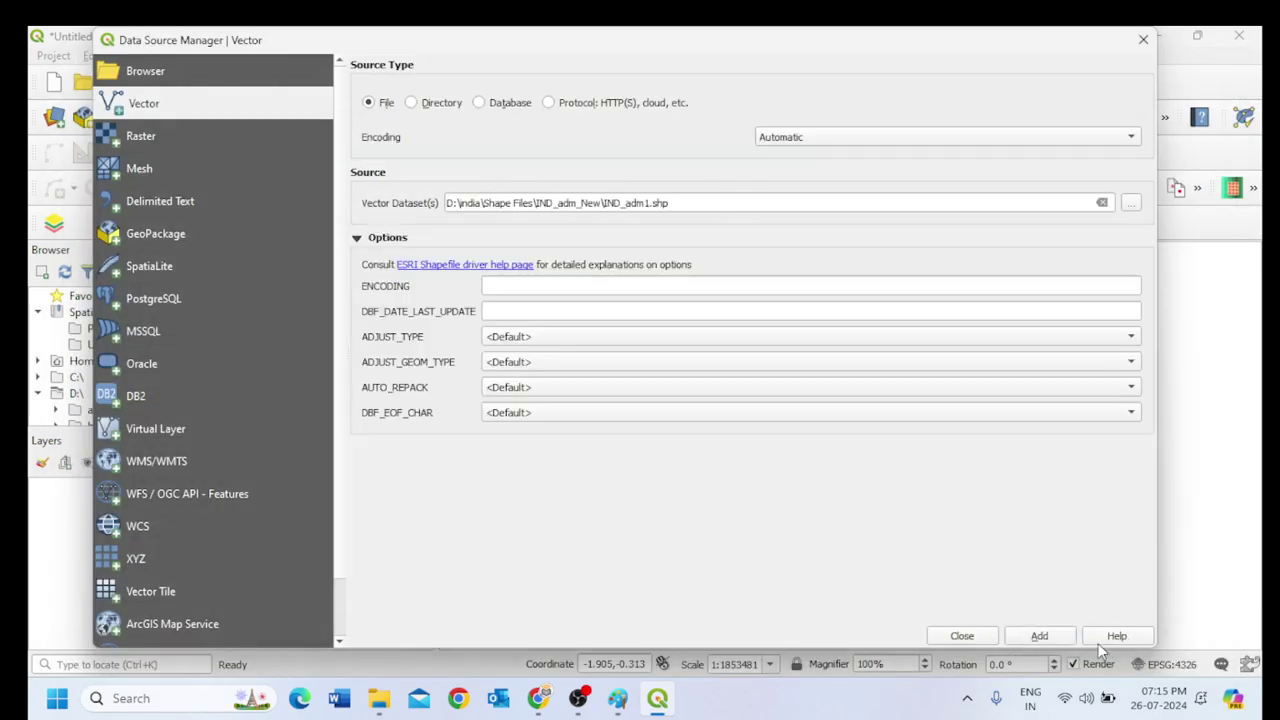
left_click(1039, 636)
left_click(962, 636)
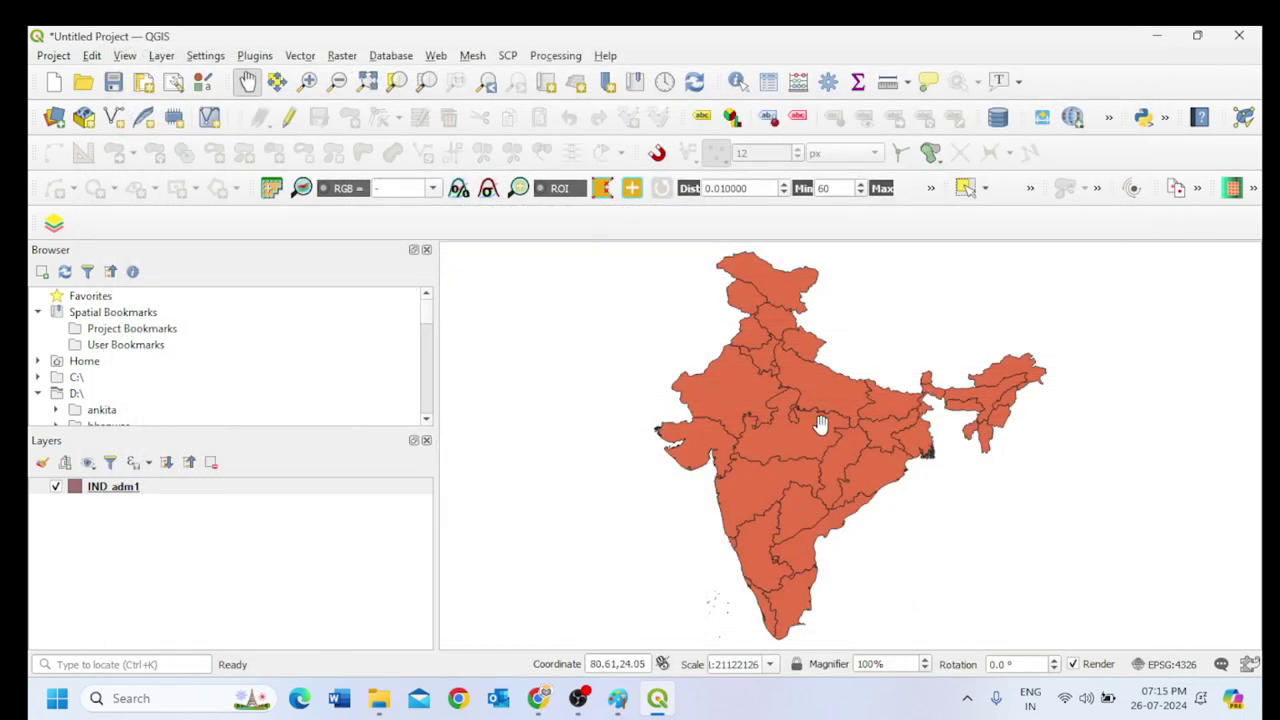
Examine the Delhi boundary in the IND_adm1 layer at close range.
scroll(820, 425, "down", 3)
scroll(820, 425, "up", 4)
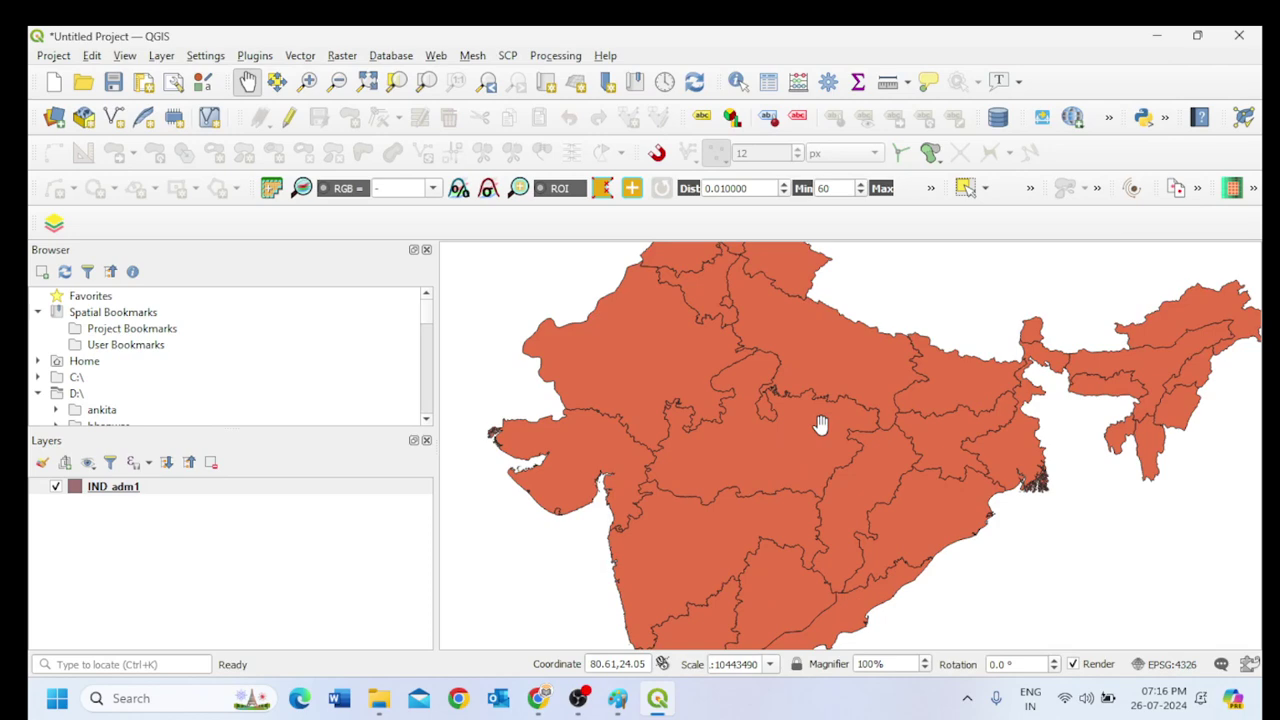
scroll(820, 425, "up", 1)
left_click_drag(791, 391, 829, 563)
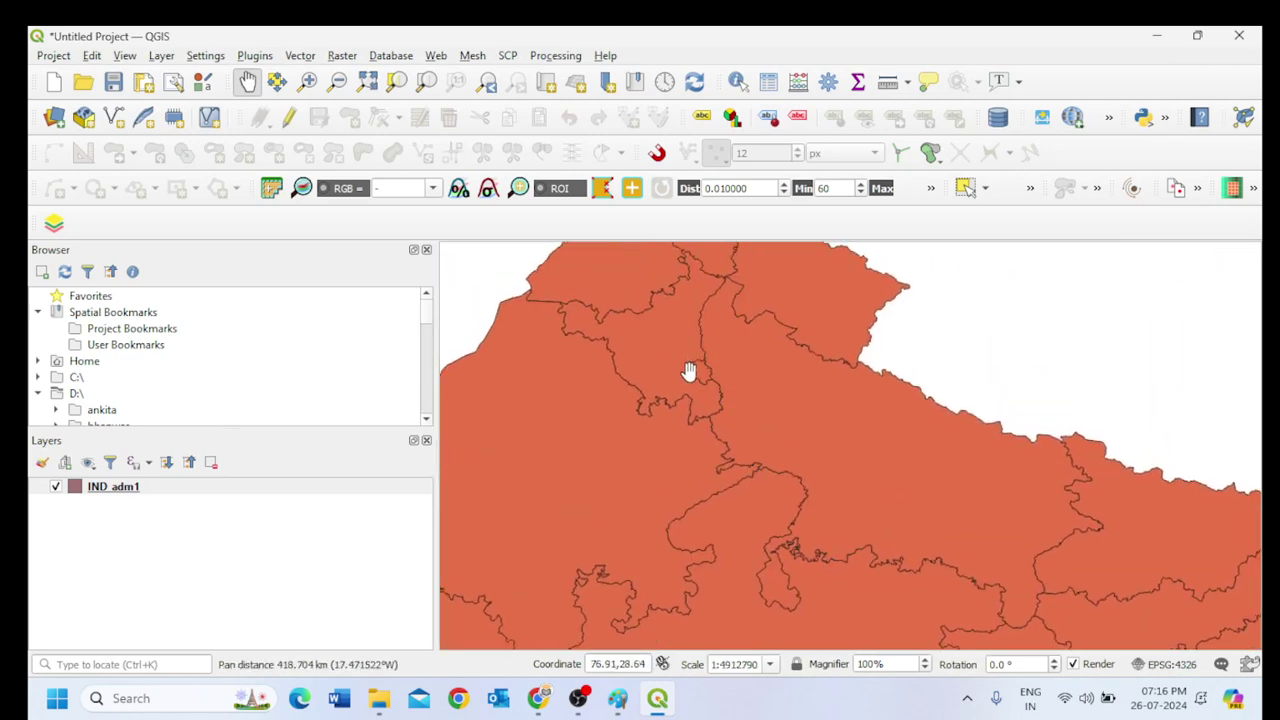
scroll(695, 368, "up", 1)
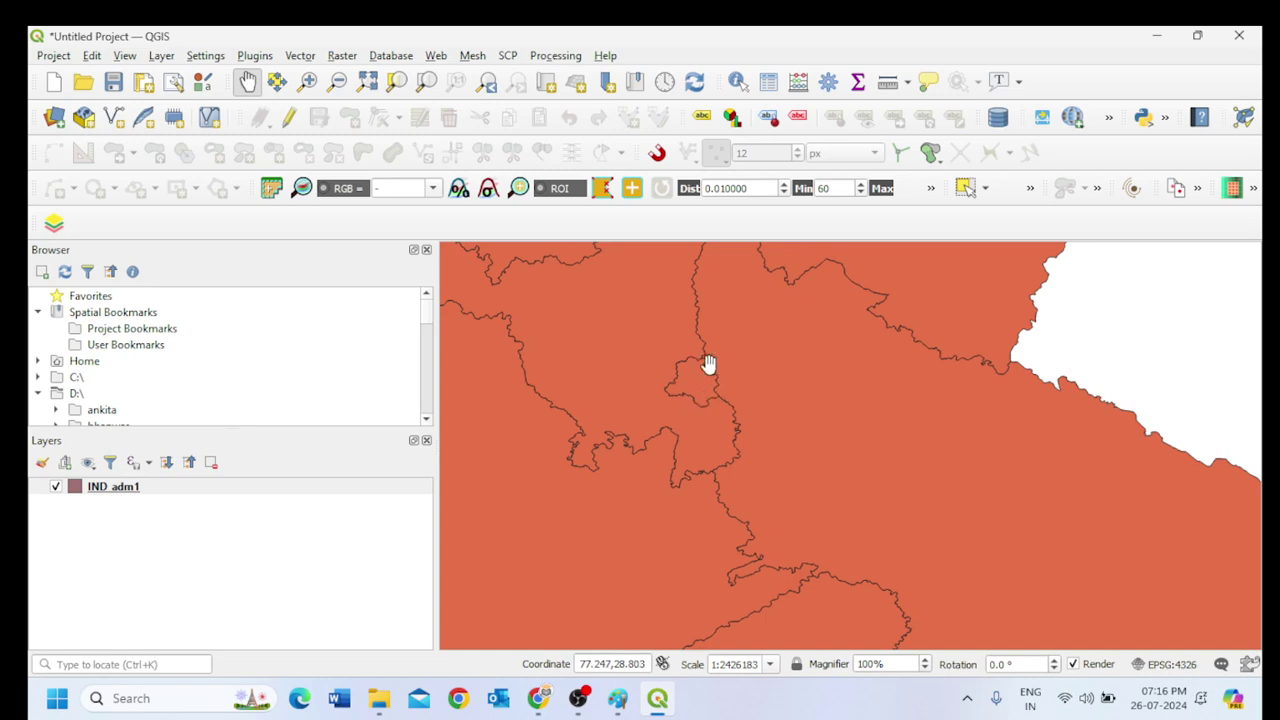
scroll(700, 380, "up", 2)
scroll(703, 334, "up", 1)
scroll(689, 369, "down", 1)
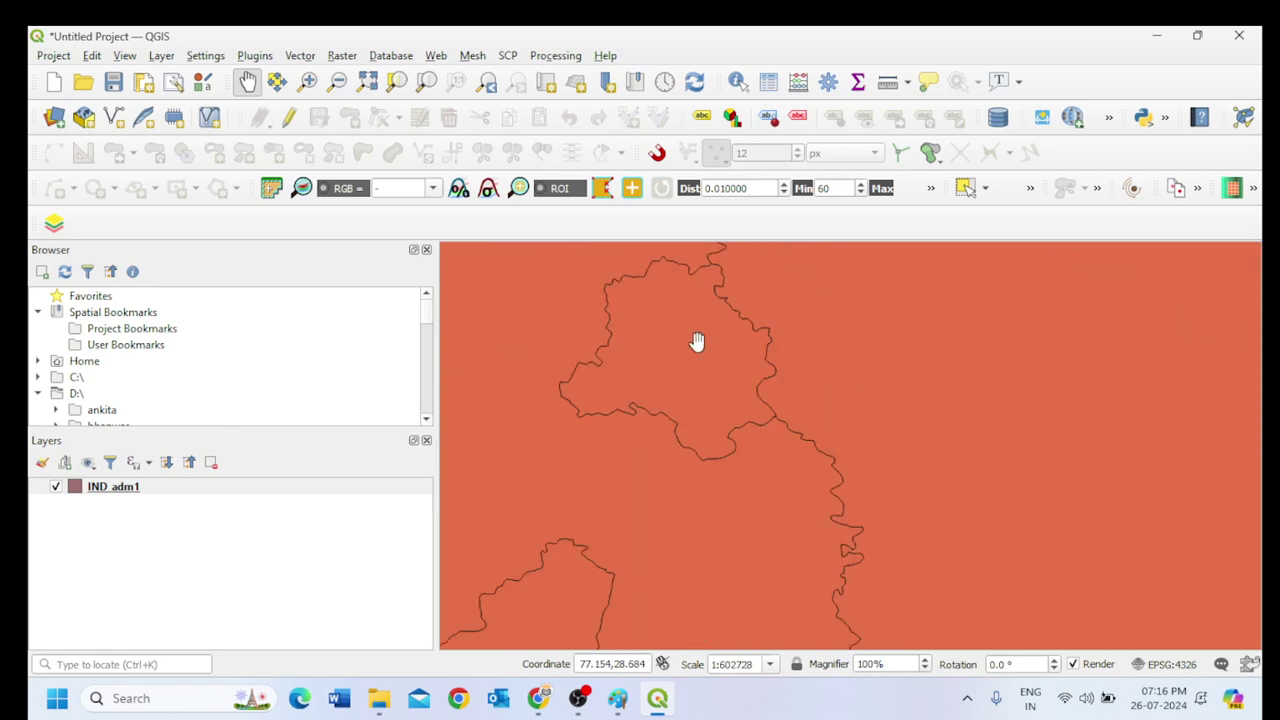
scroll(695, 343, "down", 2)
Examine the edge of India's western border in the vector layer at very high magnification.
left_click_drag(580, 337, 603, 329)
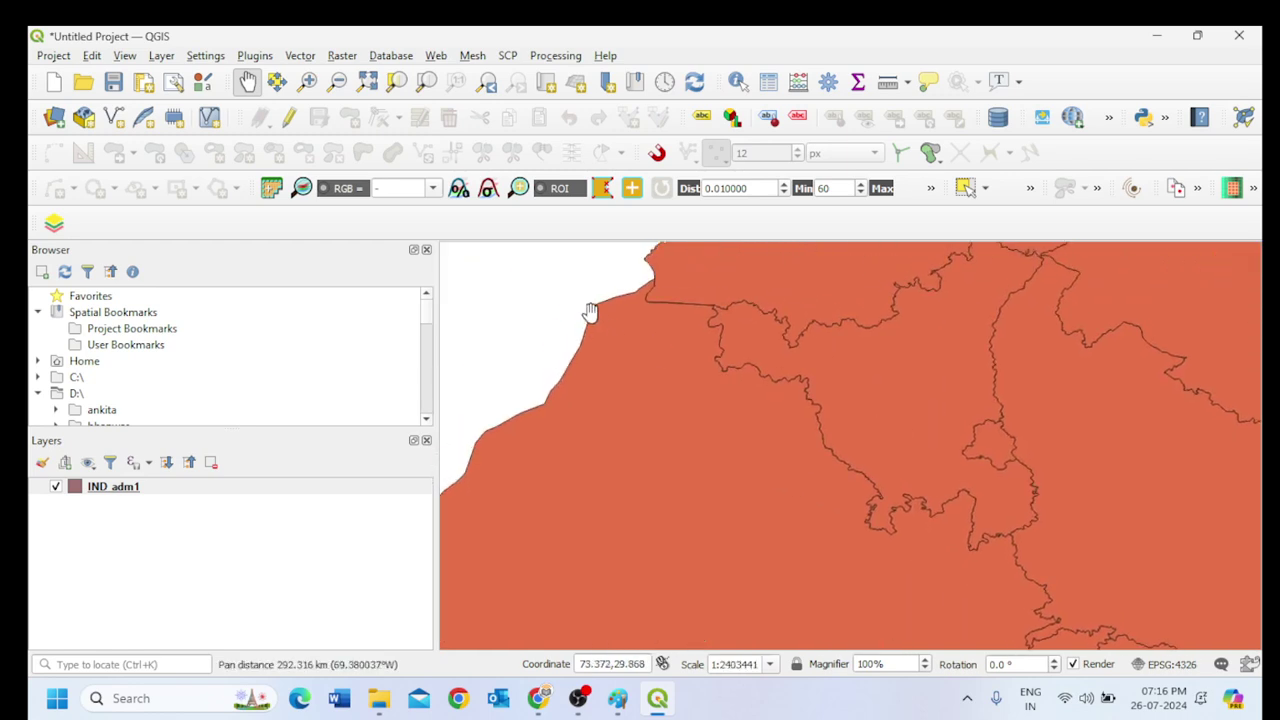
scroll(591, 300, "down", 2)
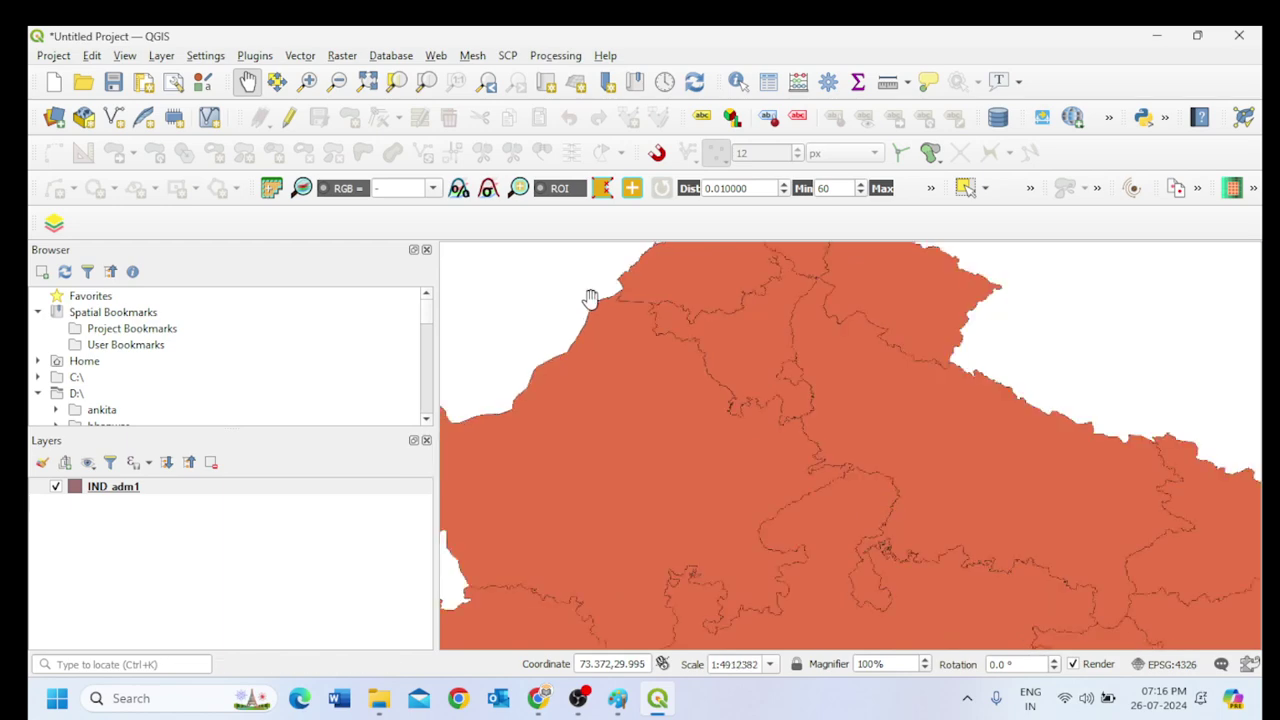
scroll(555, 330, "up", 4)
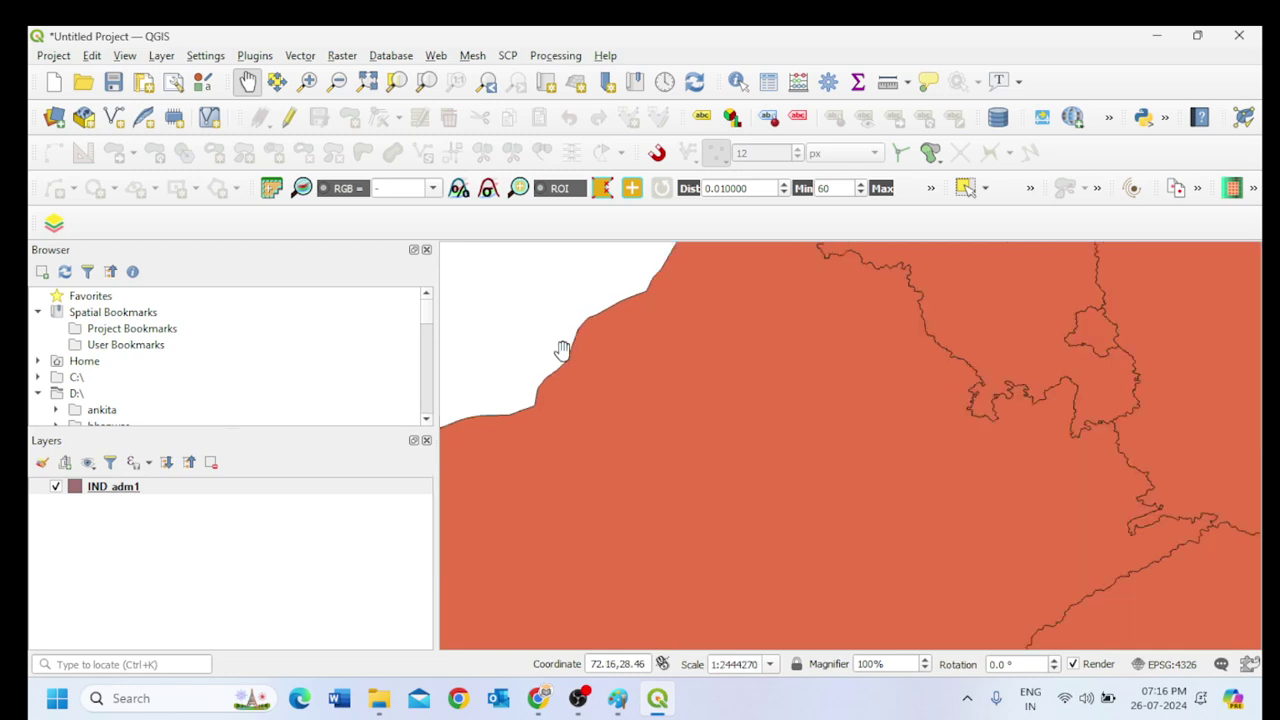
scroll(594, 377, "up", 6)
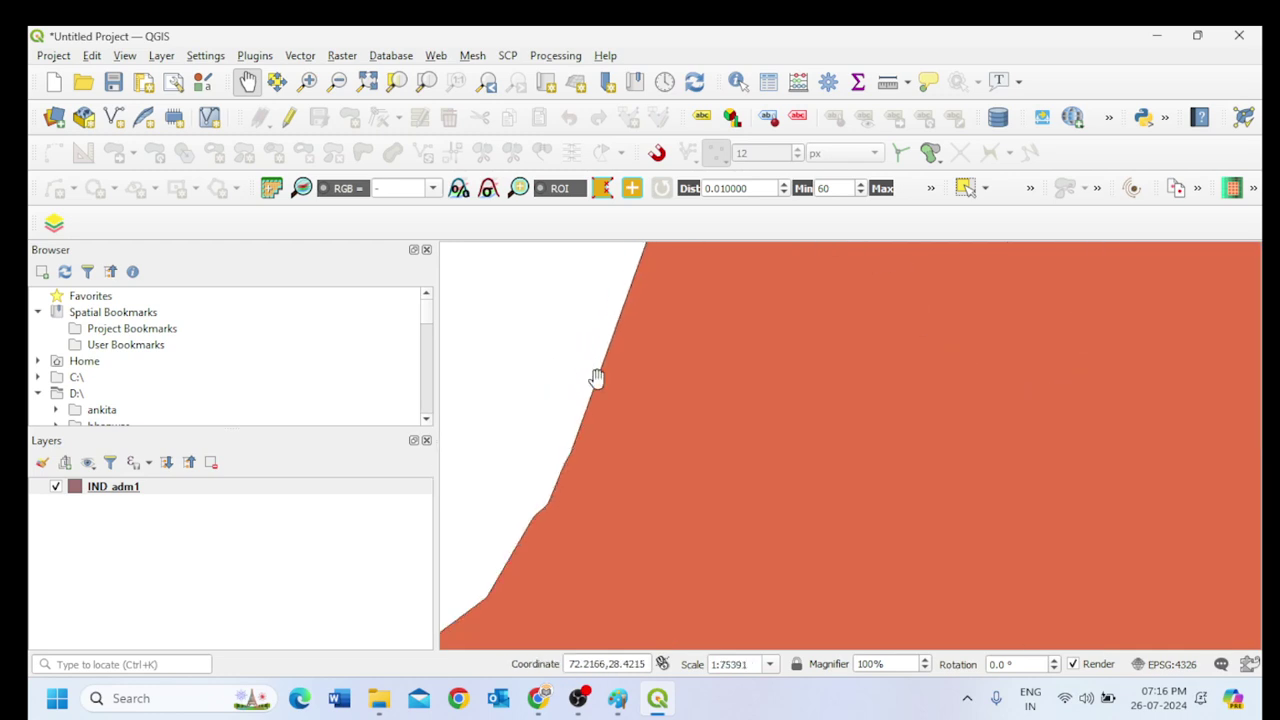
scroll(602, 387, "up", 2)
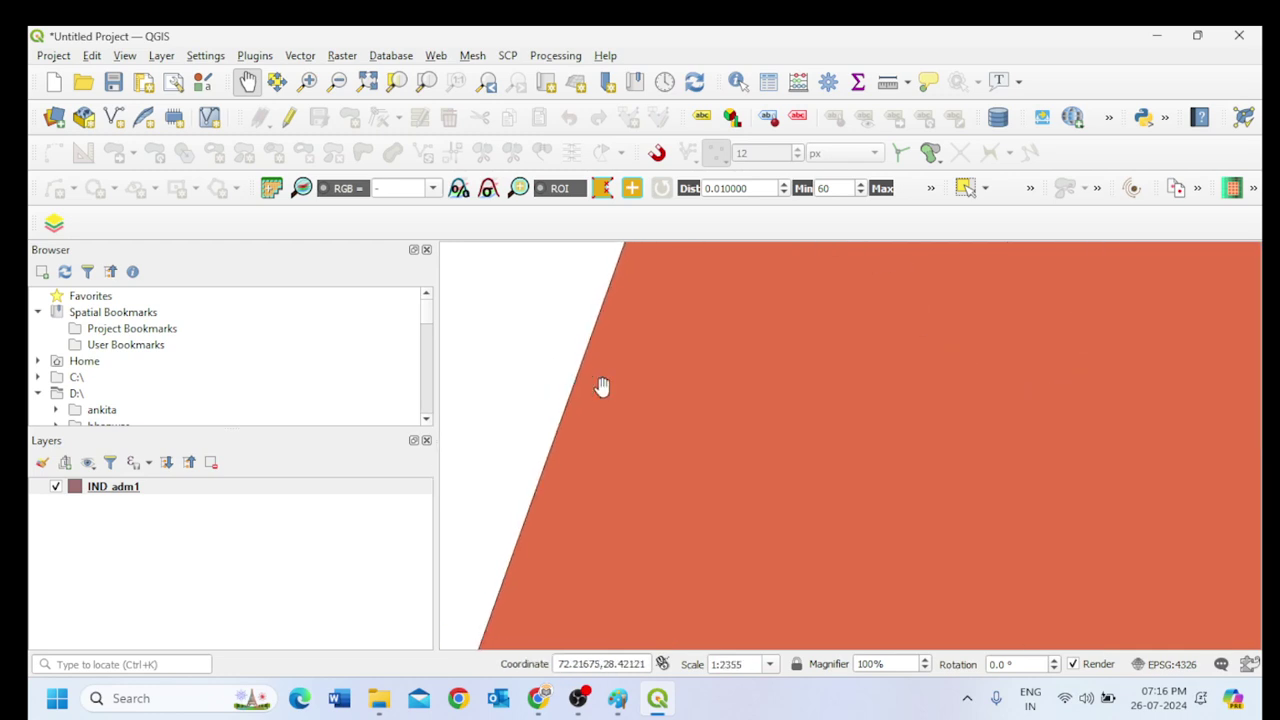
scroll(602, 387, "up", 2)
left_click_drag(551, 397, 706, 437)
scroll(706, 437, "up", 2)
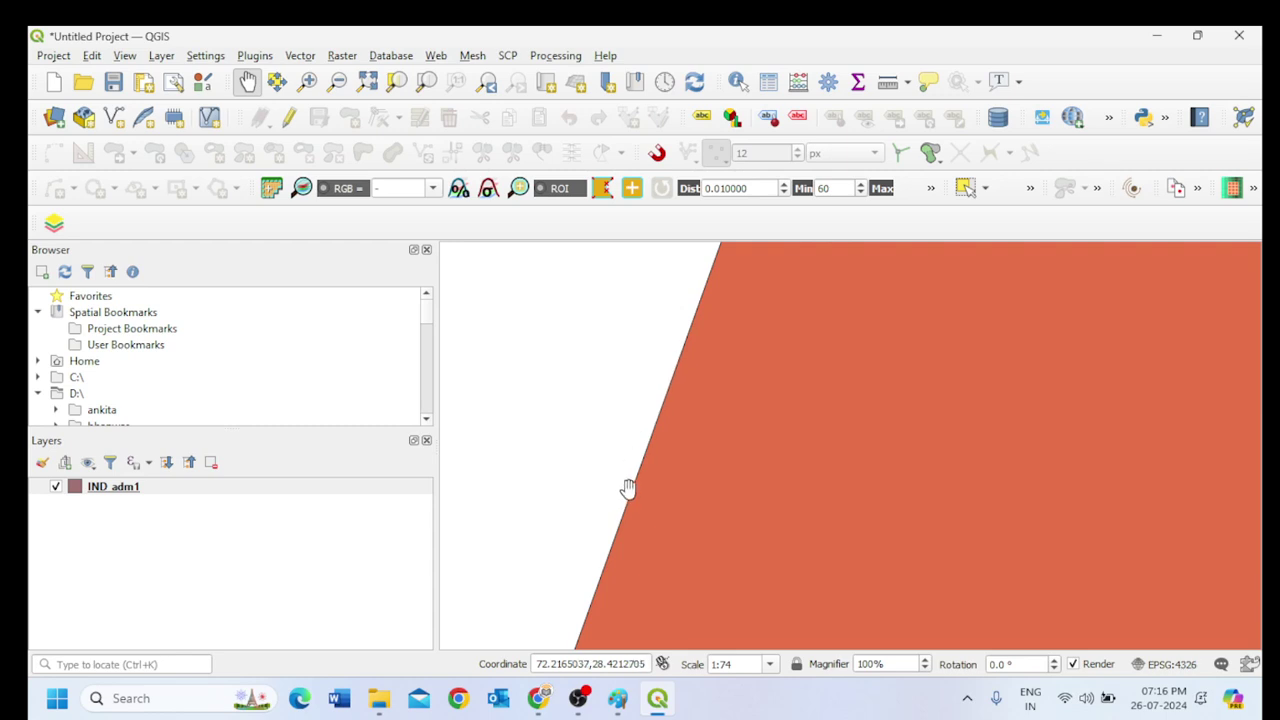
Open the Georeferencer and load the raster delhi_data from the Desktop's gis folder.
left_click(342, 55)
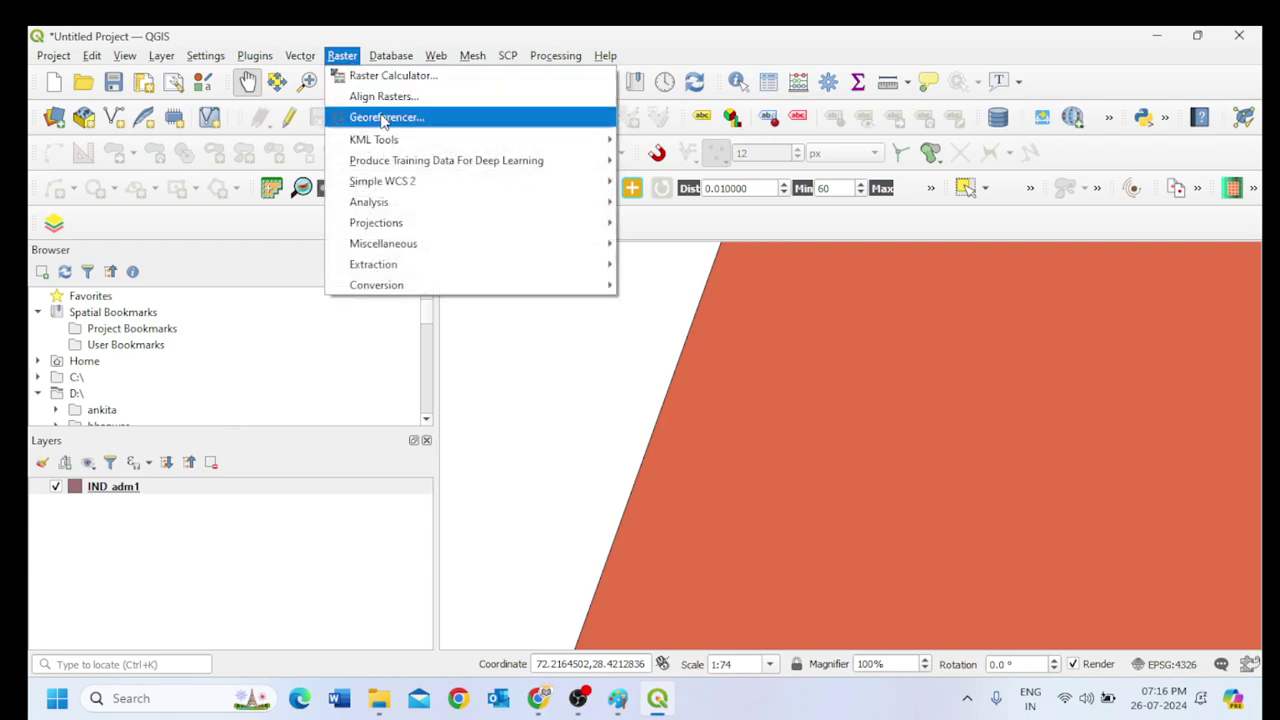
left_click(386, 114)
left_click(53, 82)
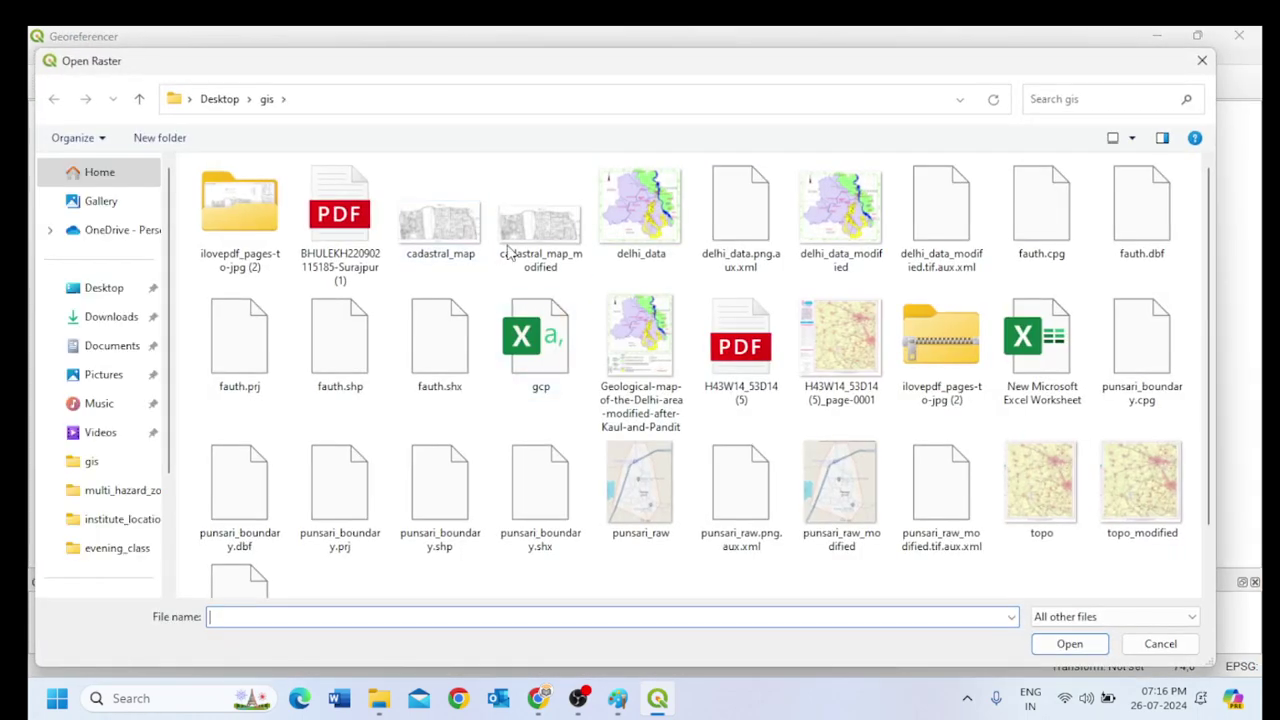
left_click(627, 222)
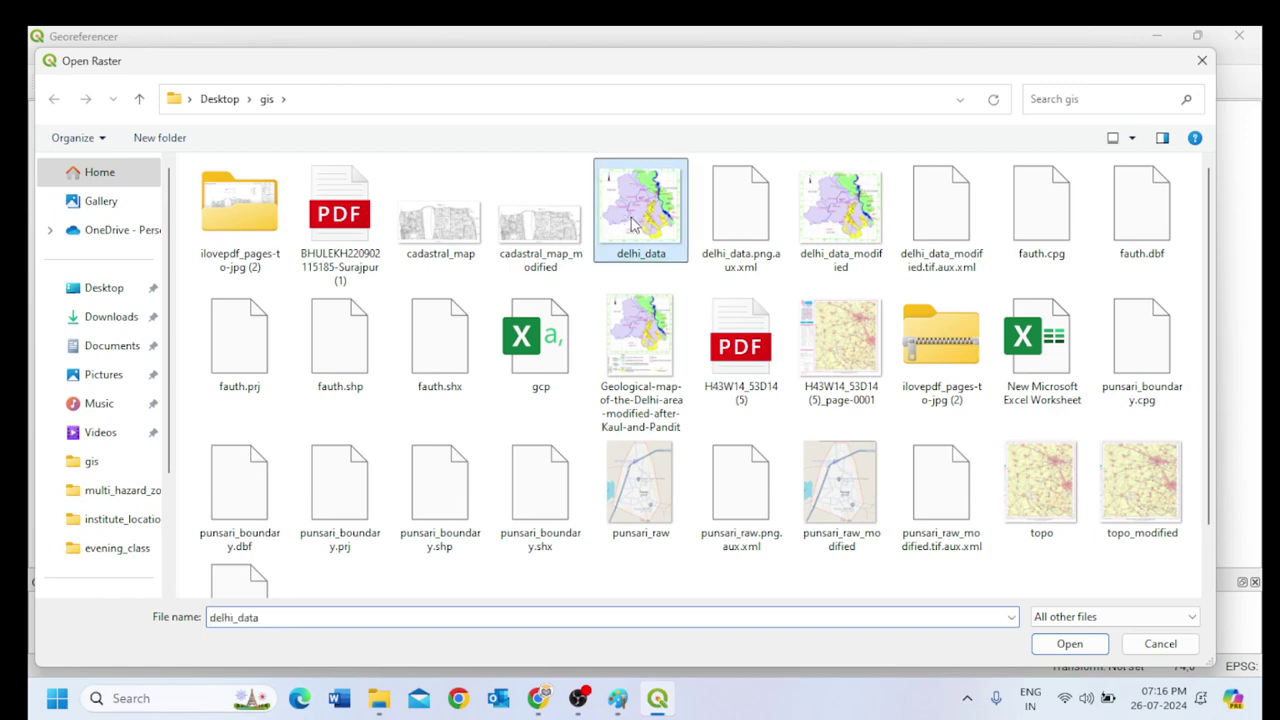
left_click(1066, 643)
Examine the individual pixels along the boundary in the Delhi raster and minimise the Georeferencer.
scroll(430, 274, "down", 2)
scroll(429, 272, "up", 5)
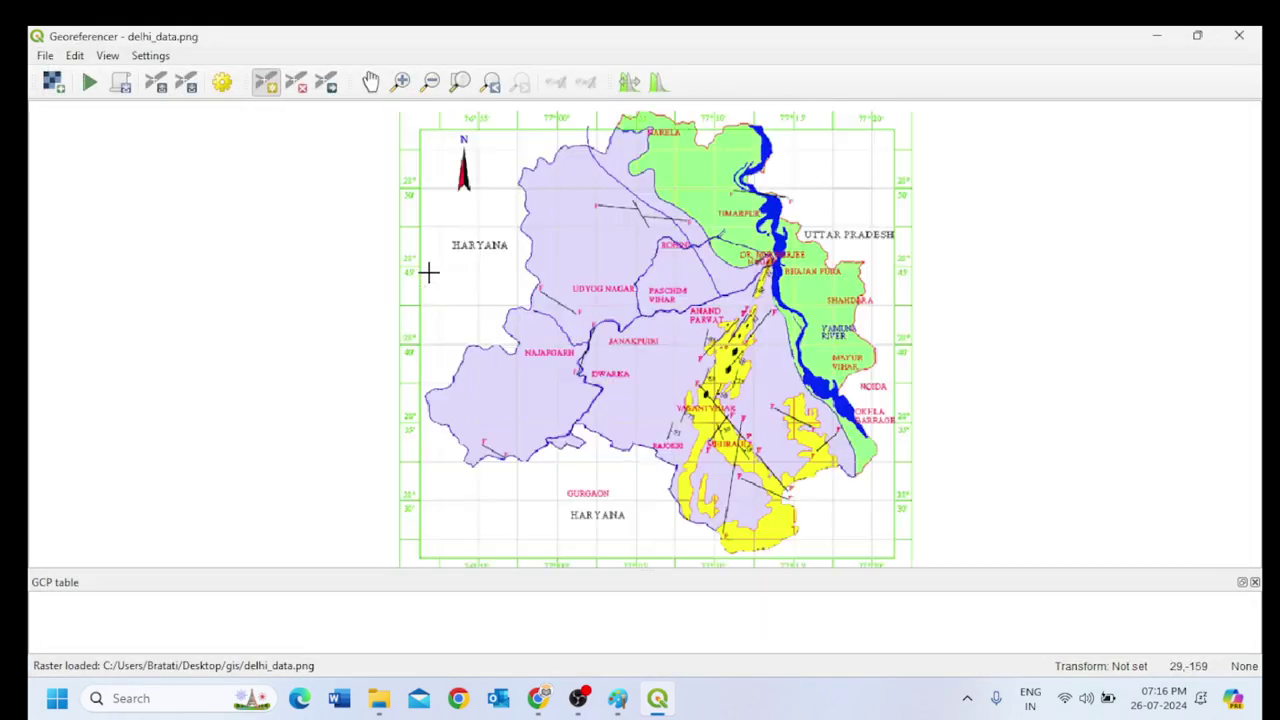
scroll(478, 251, "up", 3)
scroll(177, 238, "up", 3)
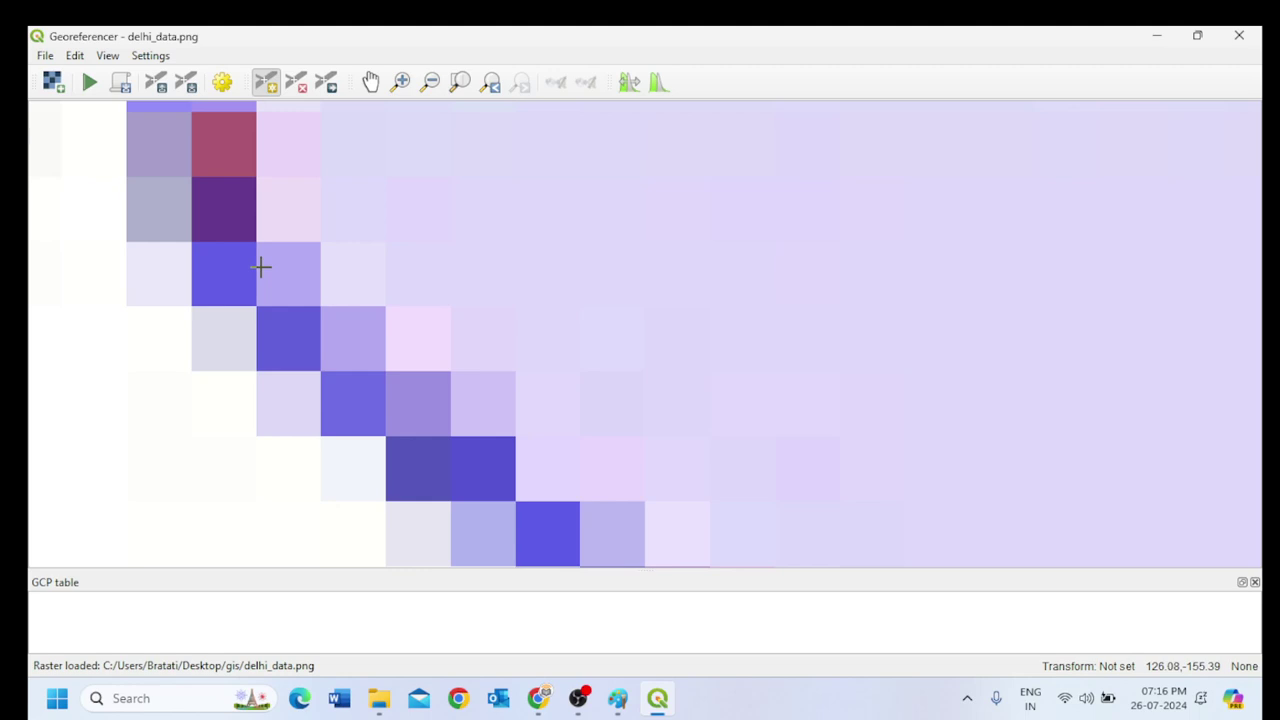
left_click(1157, 35)
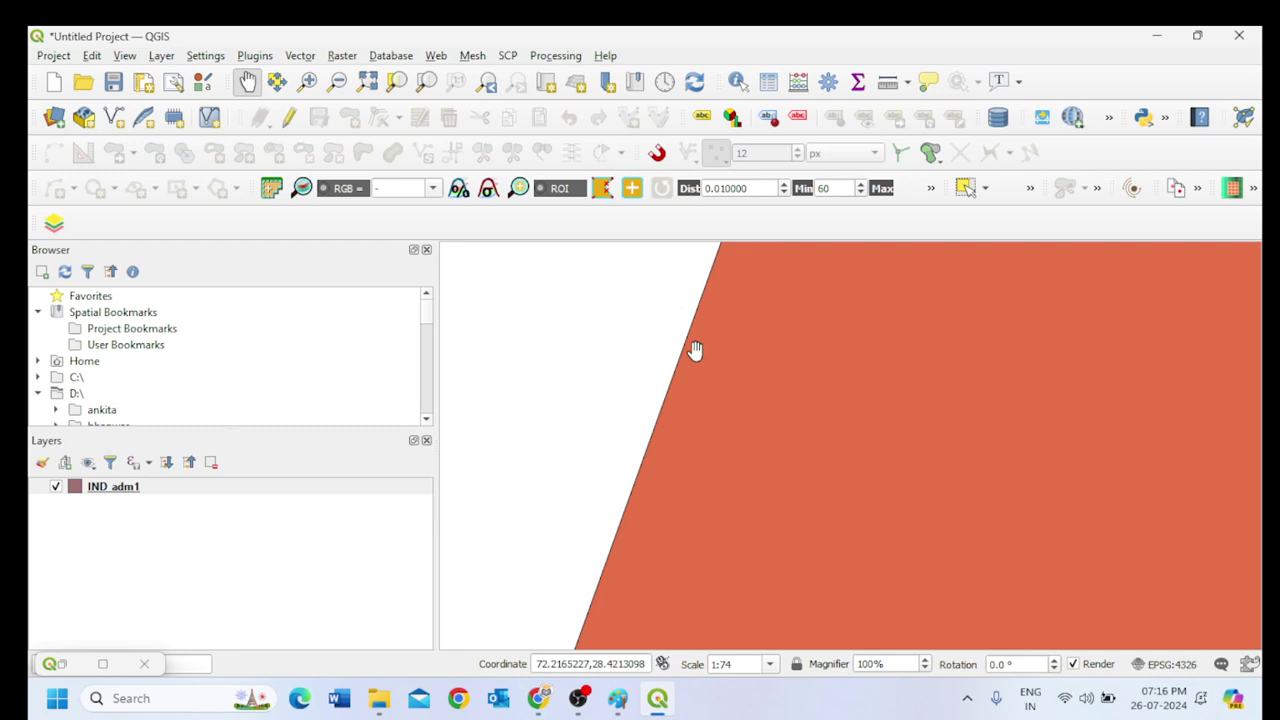
Show the full extent of the IND_adm1 layer in the map view.
right_click(125, 488)
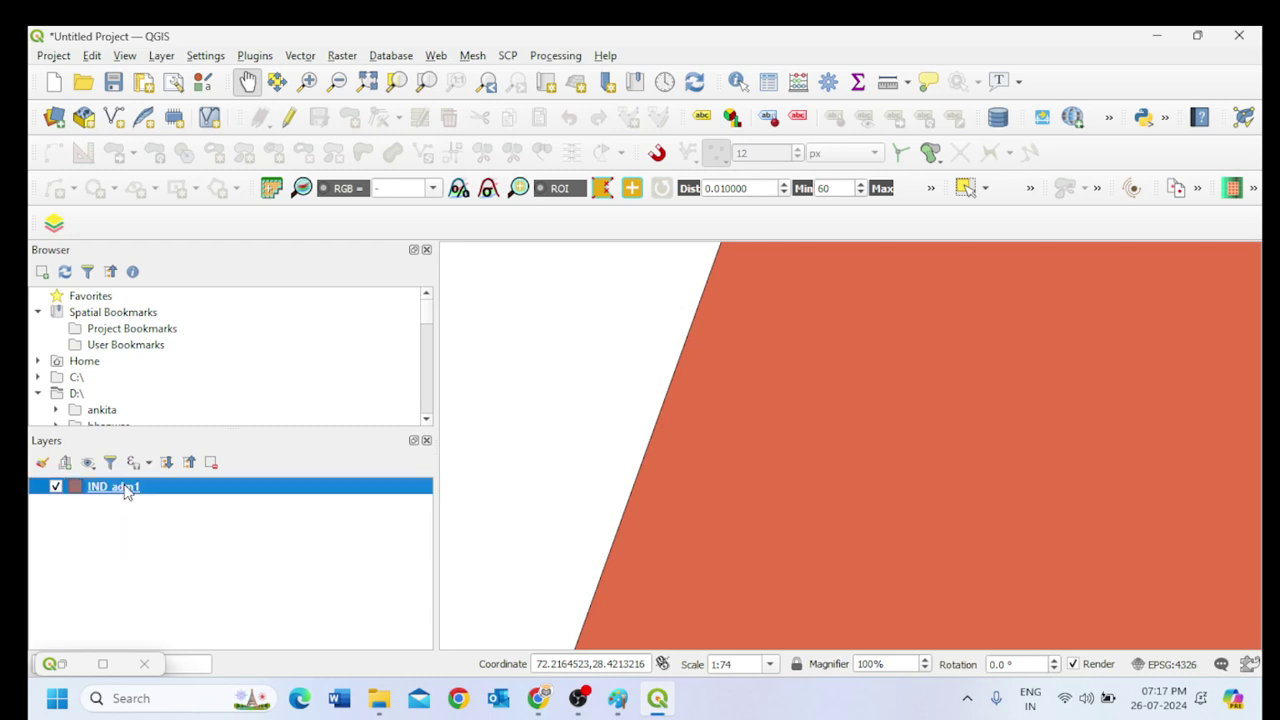
left_click(182, 134)
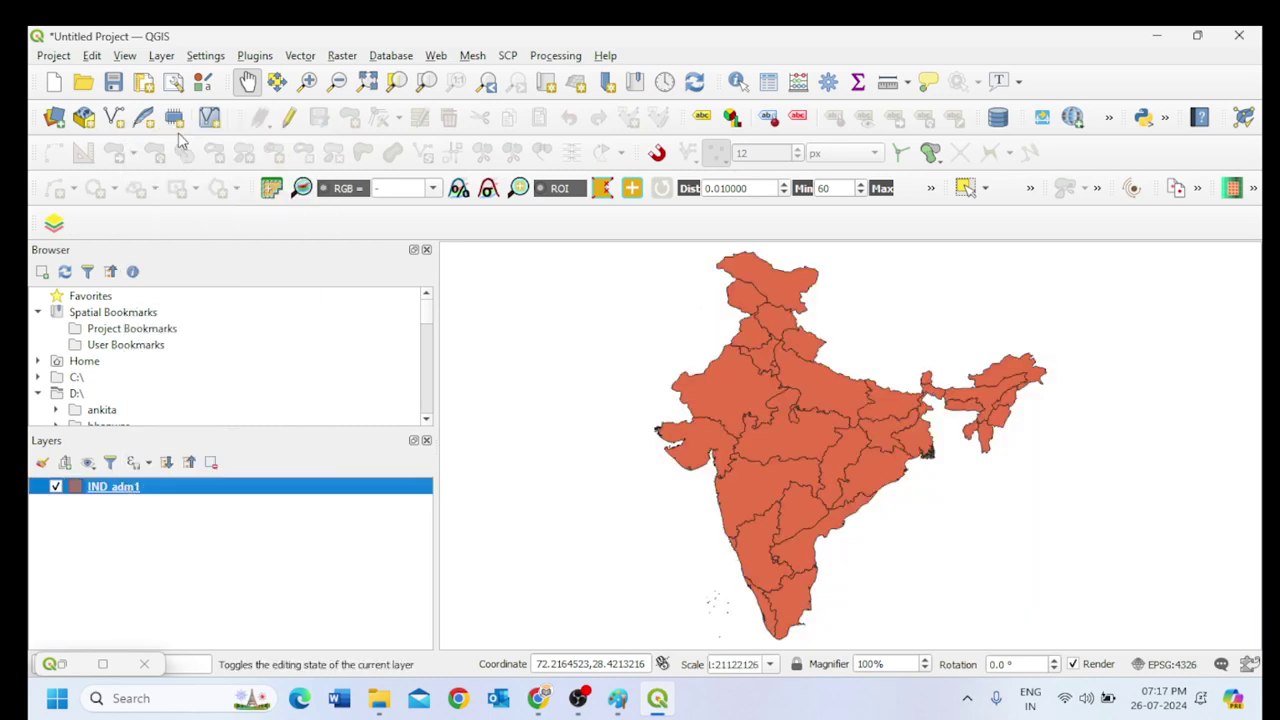
right_click(116, 500)
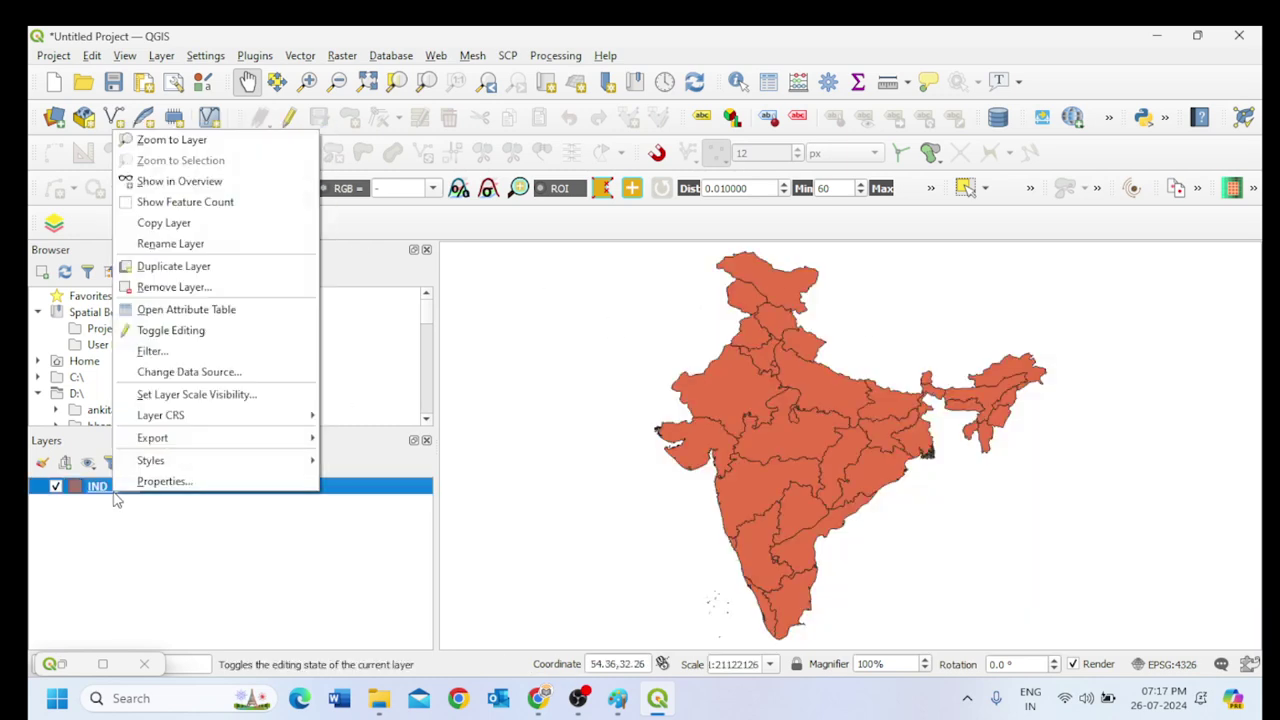
left_click(698, 34)
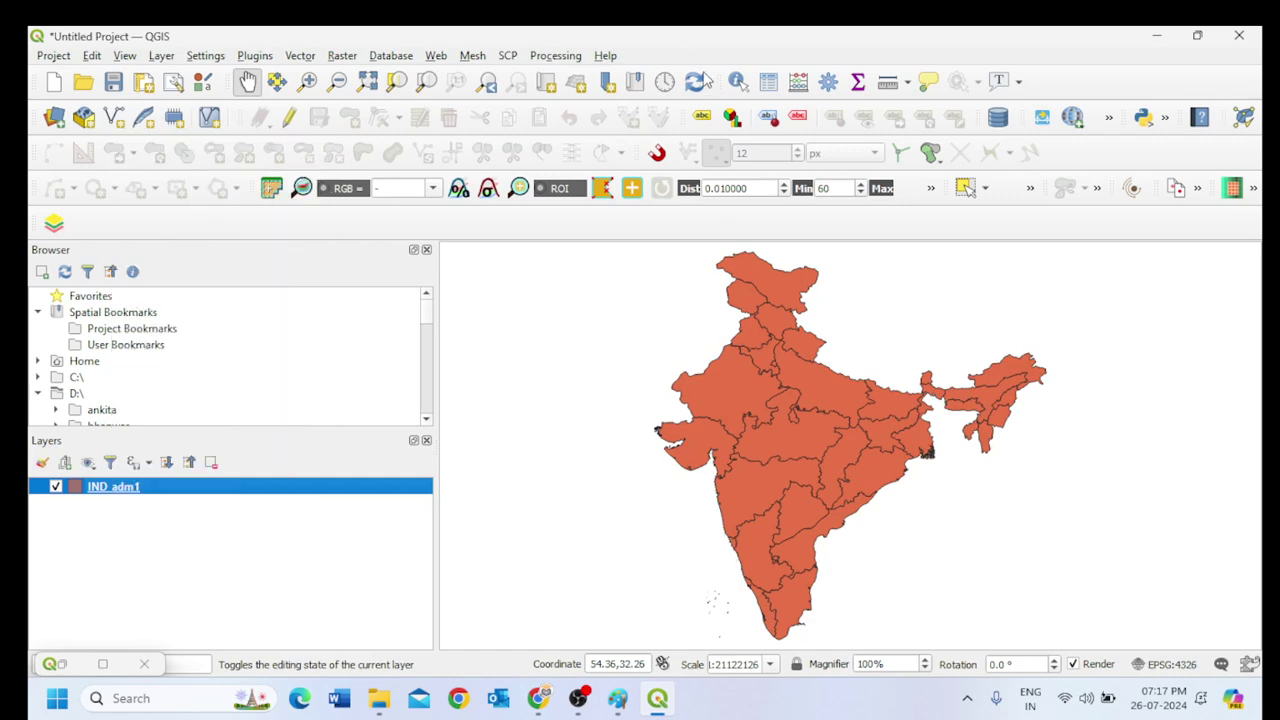
Examine the northwestern border of the IND_adm1 layer up close and review the layer's attribute table.
scroll(716, 372, "down", 1)
scroll(716, 372, "up", 4)
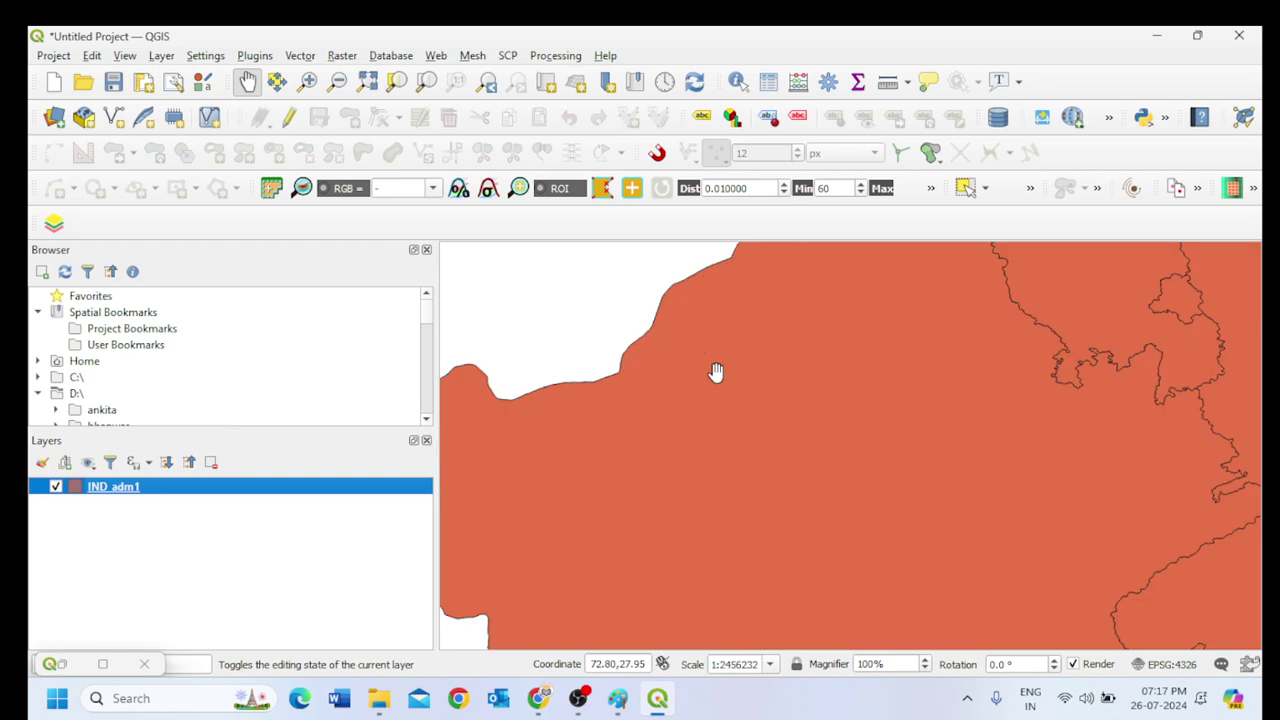
left_click_drag(680, 294, 726, 431)
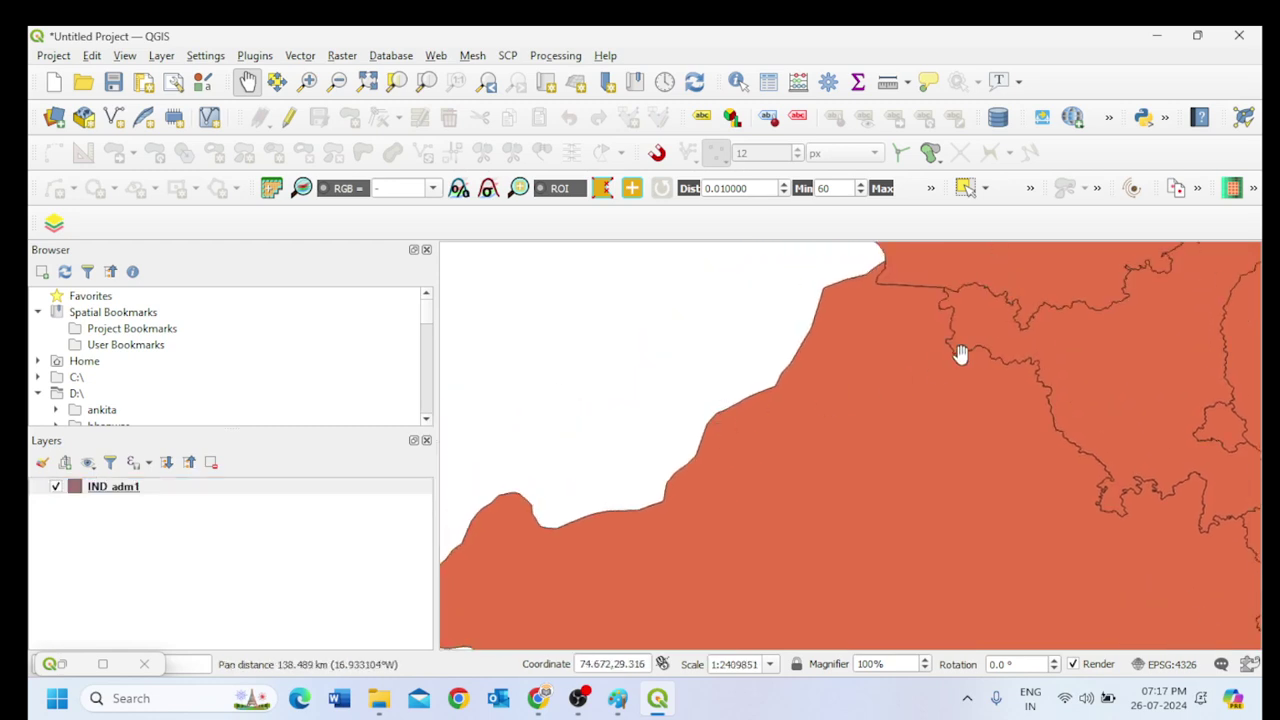
right_click(131, 488)
left_click(195, 300)
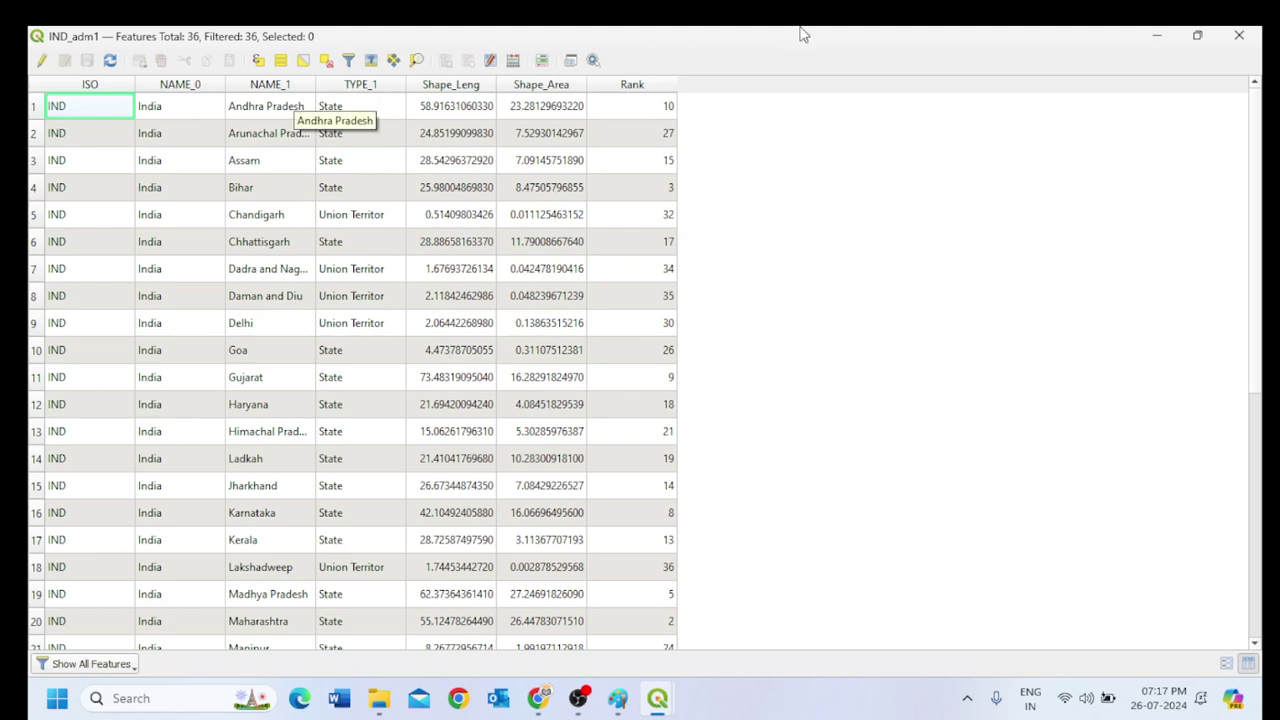
left_click(1240, 37)
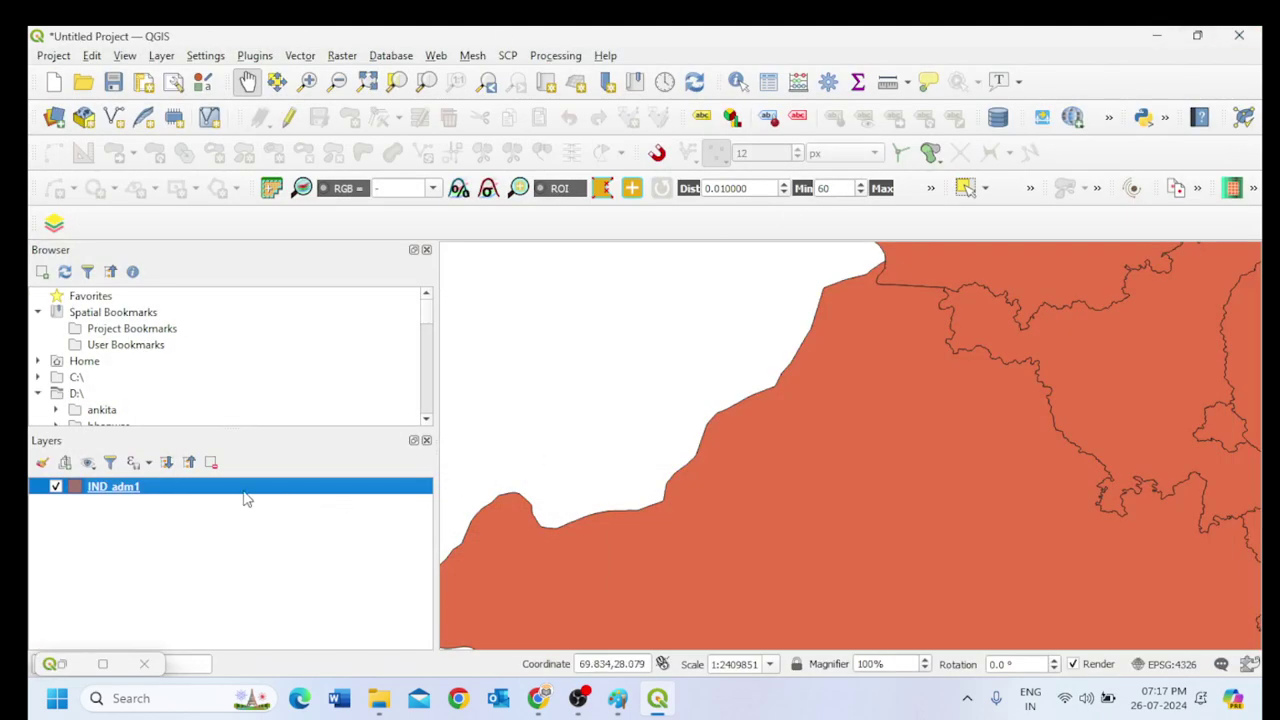
Filter the IND_adm1 layer with the expression "NAME_1" = 'Delhi'.
right_click(140, 499)
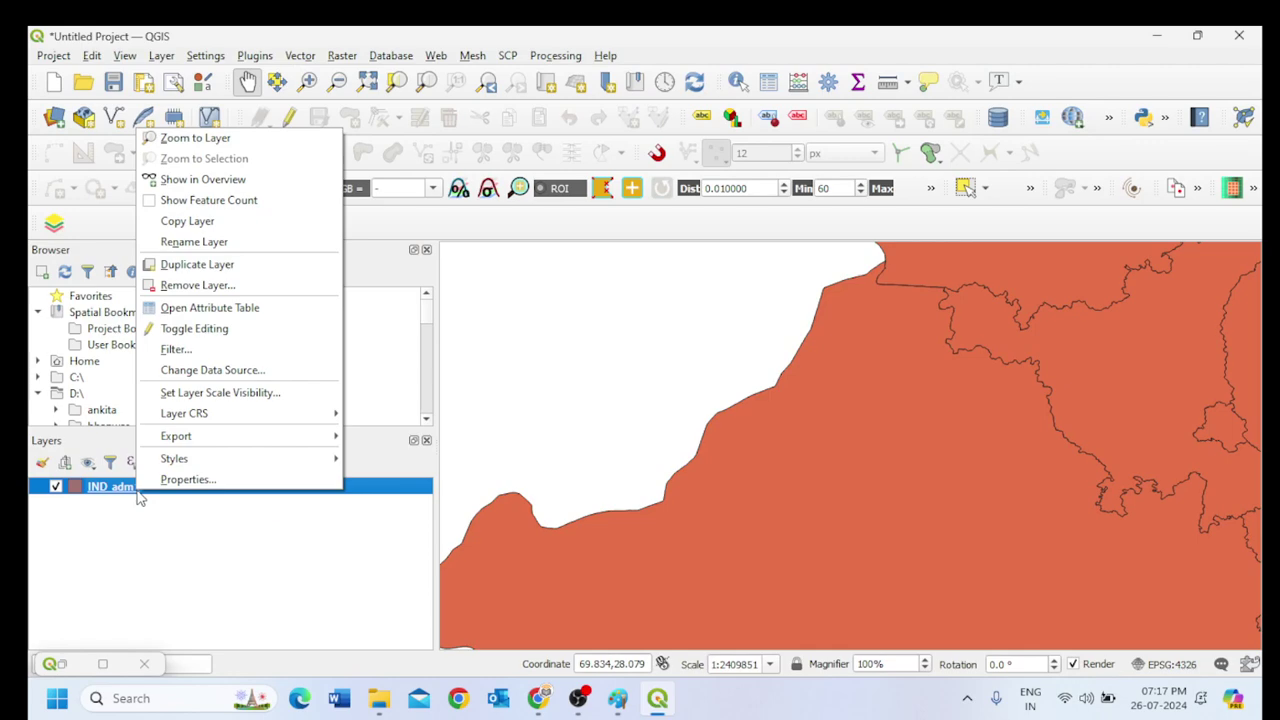
left_click(175, 350)
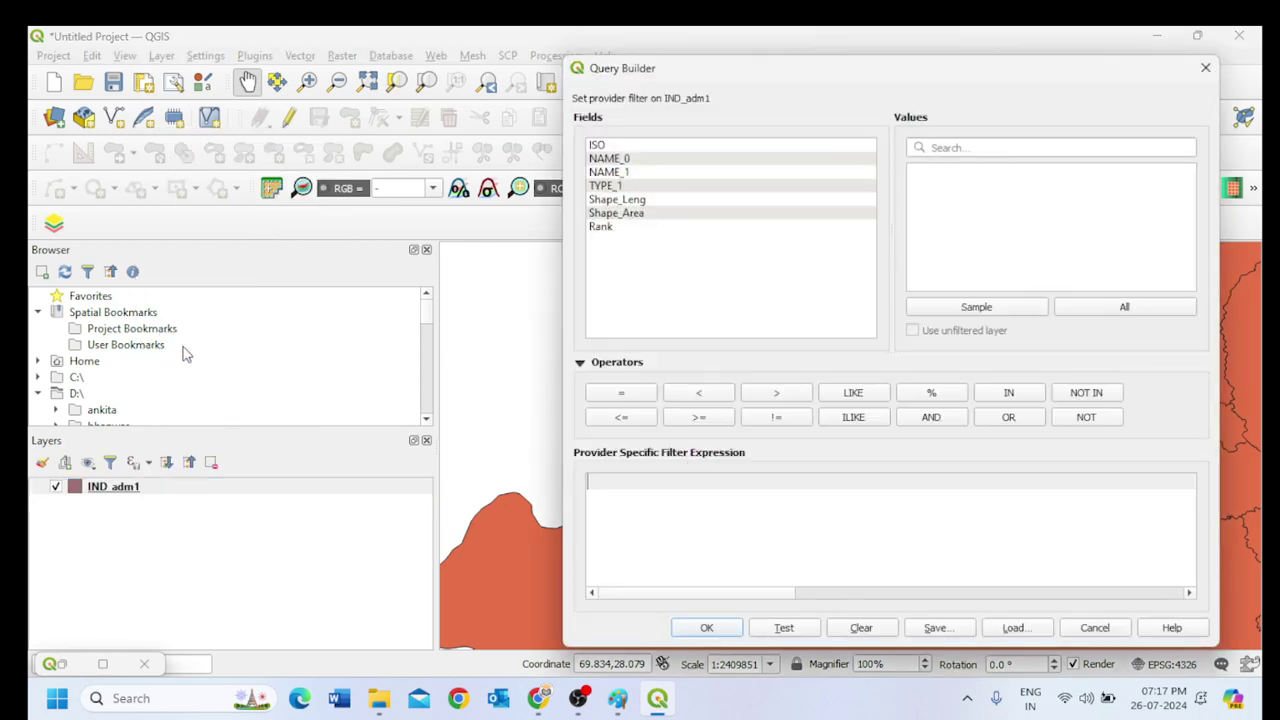
left_click(608, 177)
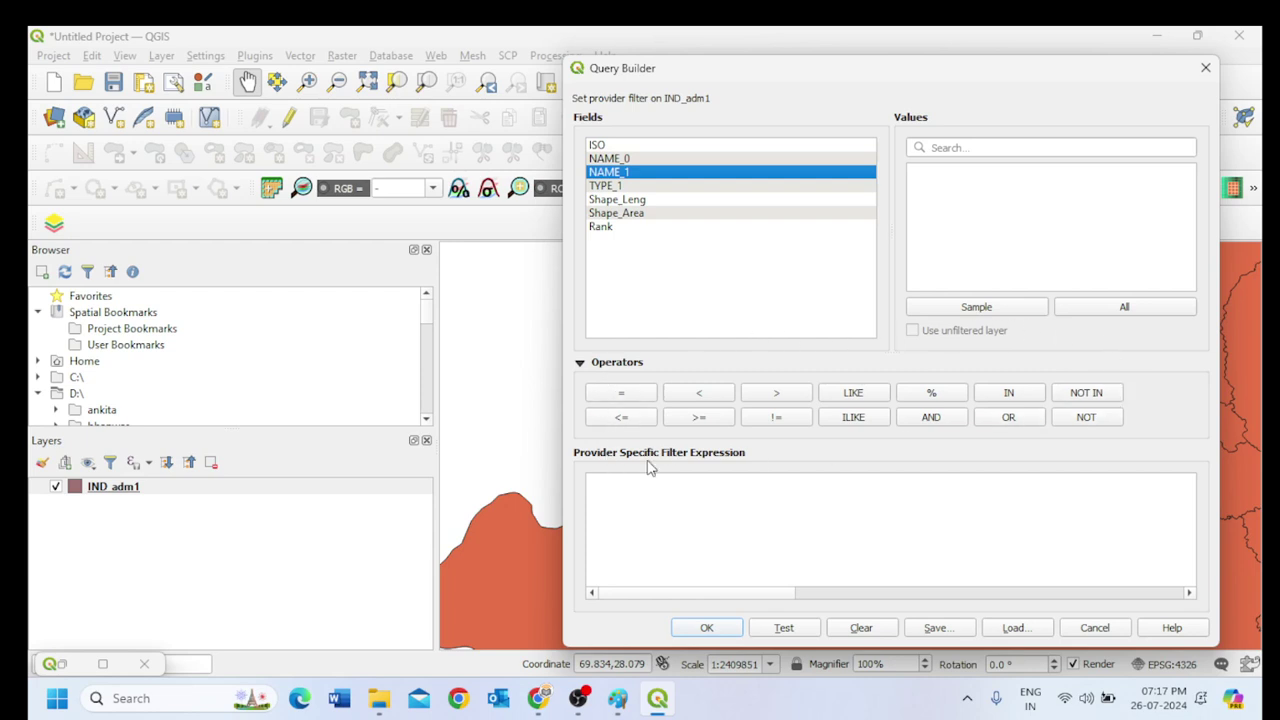
left_click(1100, 312)
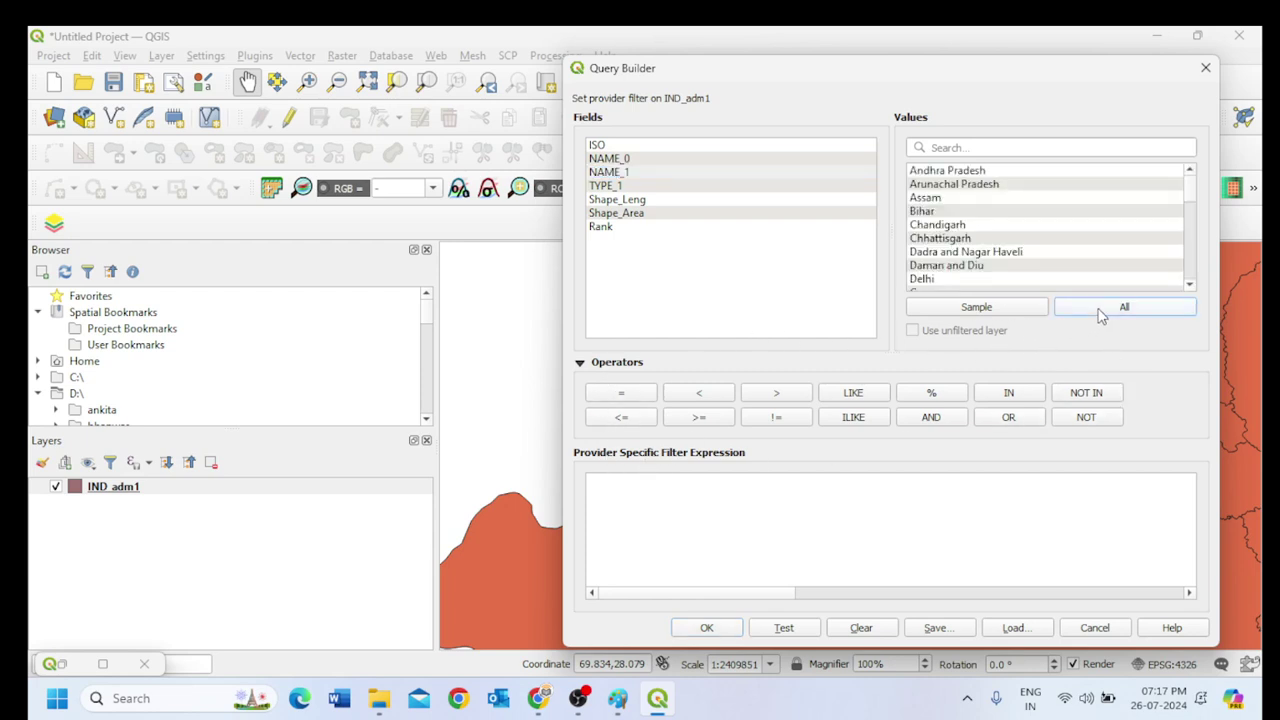
double_click(623, 174)
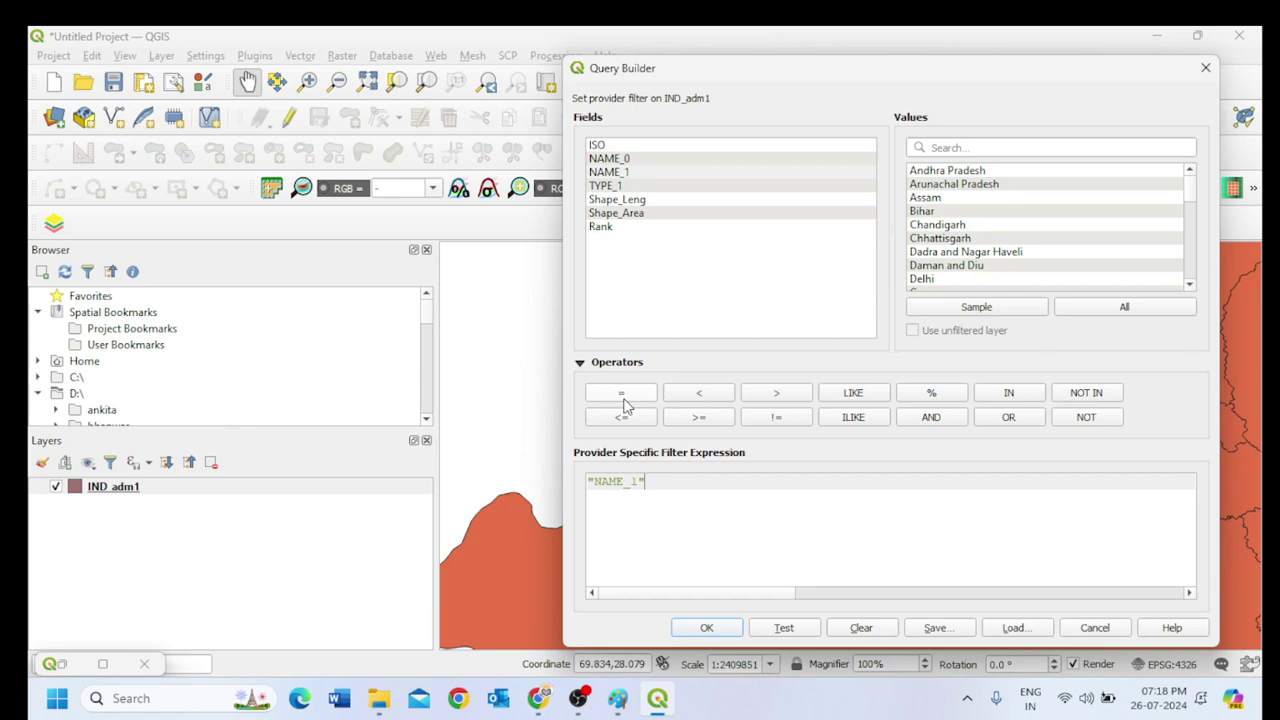
left_click(991, 145)
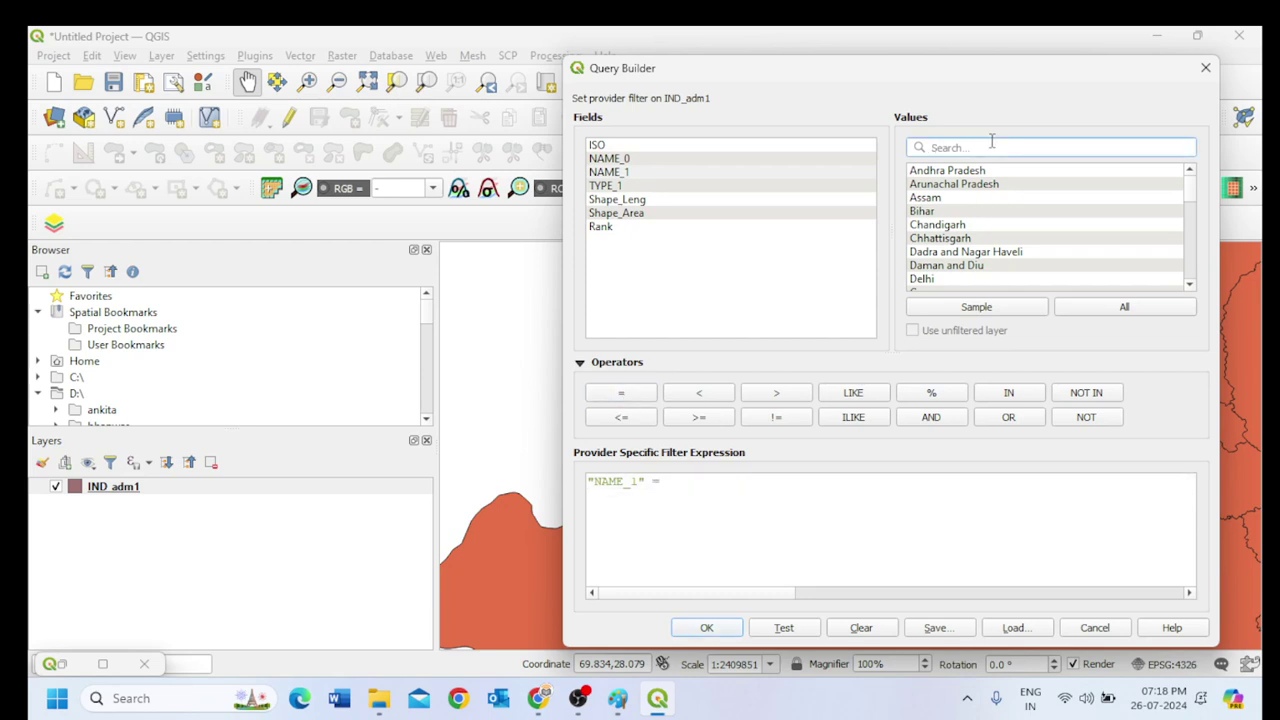
type("de")
double_click(920, 198)
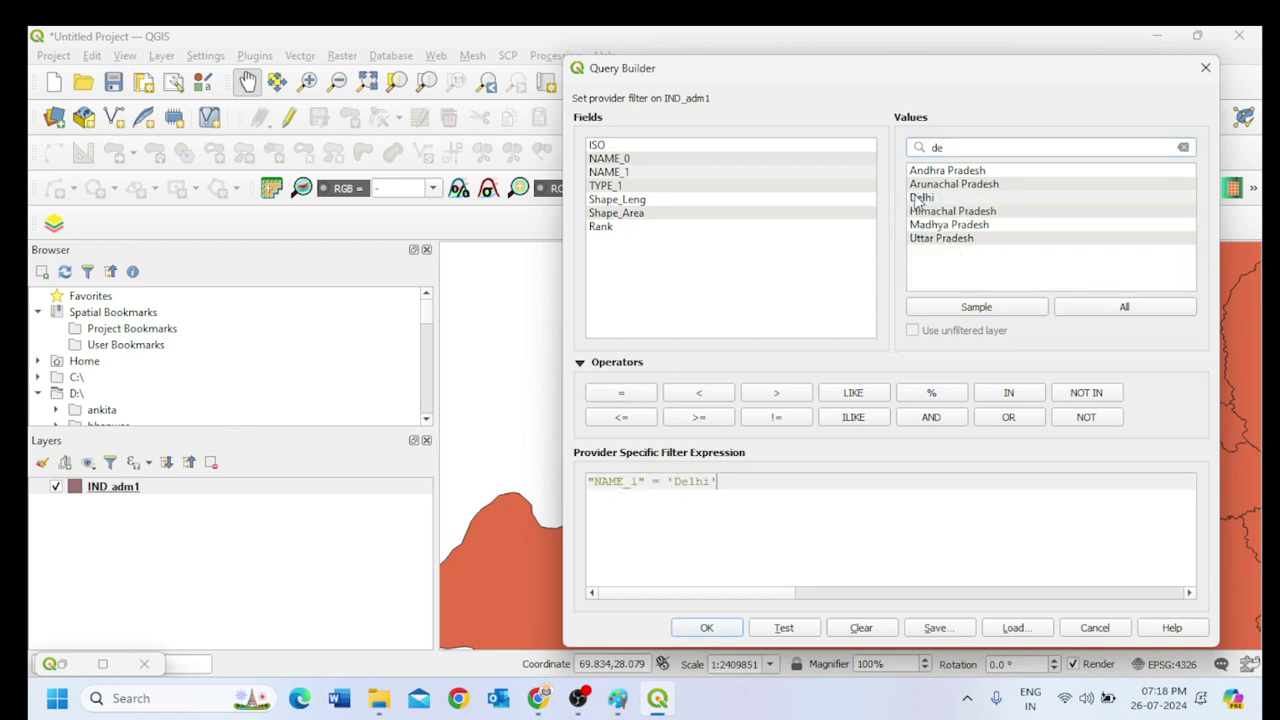
left_click(707, 628)
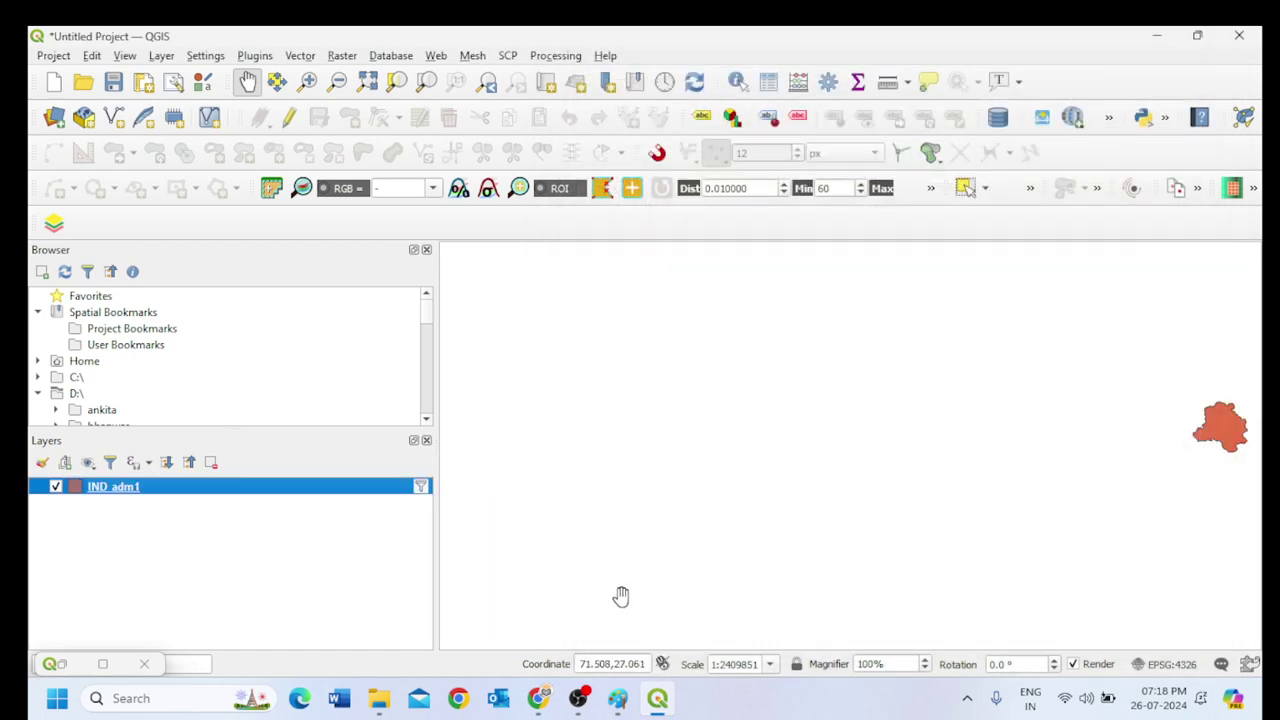
Fit the filtered Delhi polygon in the map view and compare it with the full extent of the delhi_data raster in the Georeferencer.
right_click(155, 497)
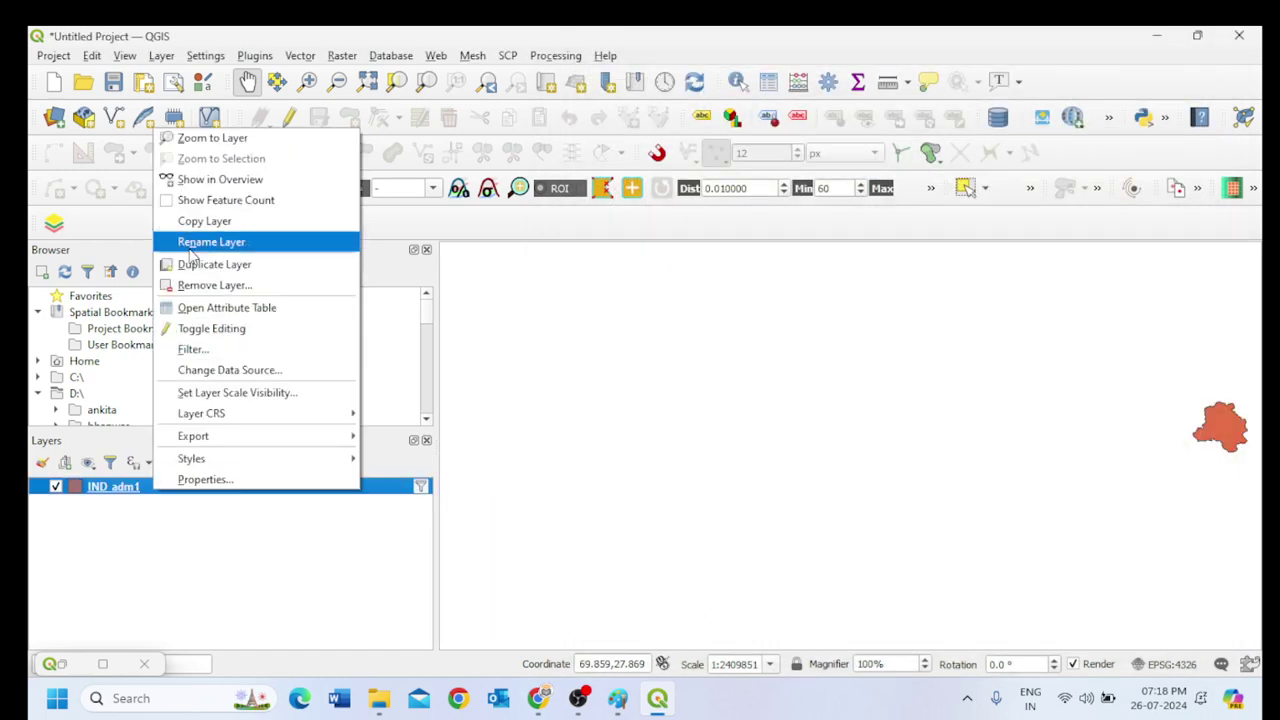
left_click(216, 137)
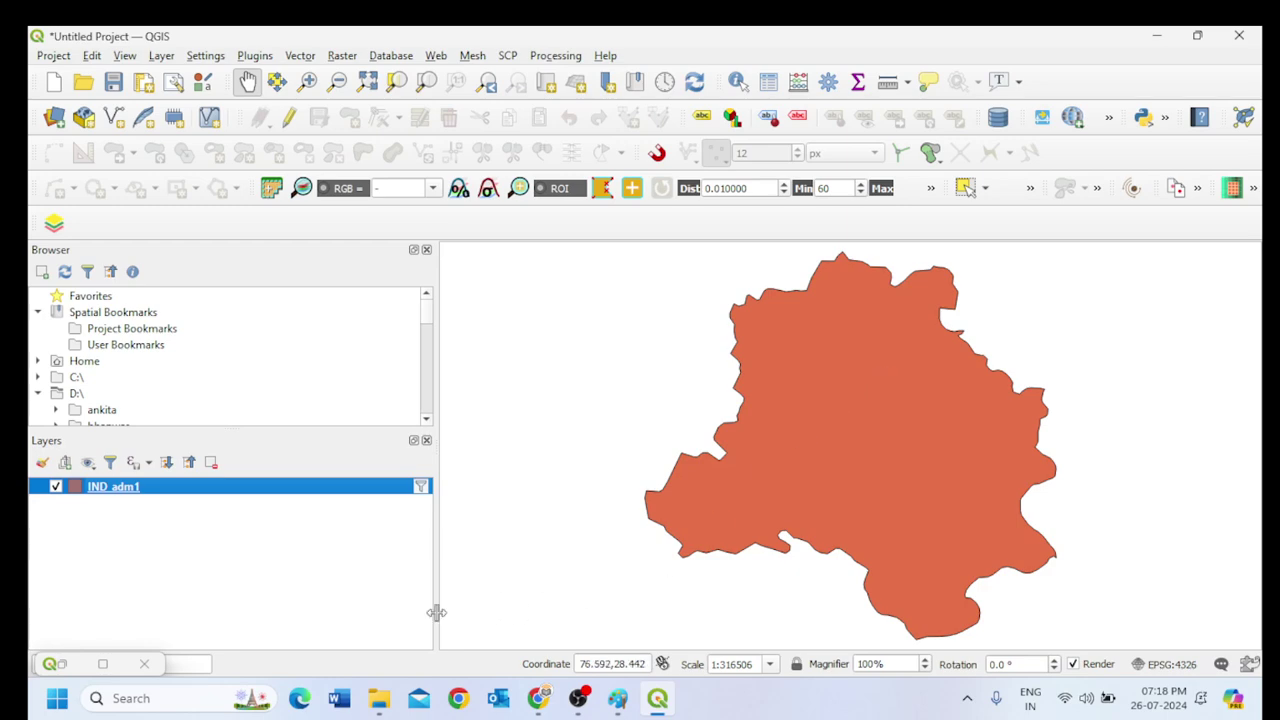
mouse_move(104, 665)
left_click(104, 663)
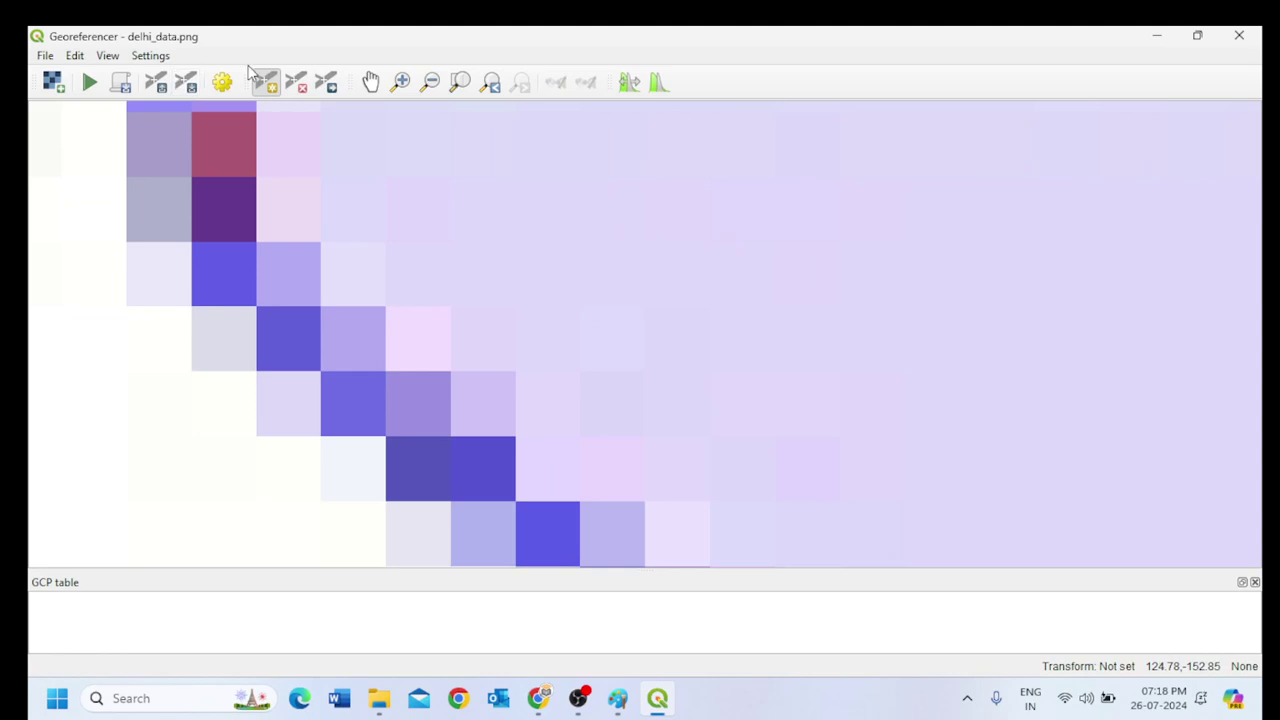
left_click(460, 85)
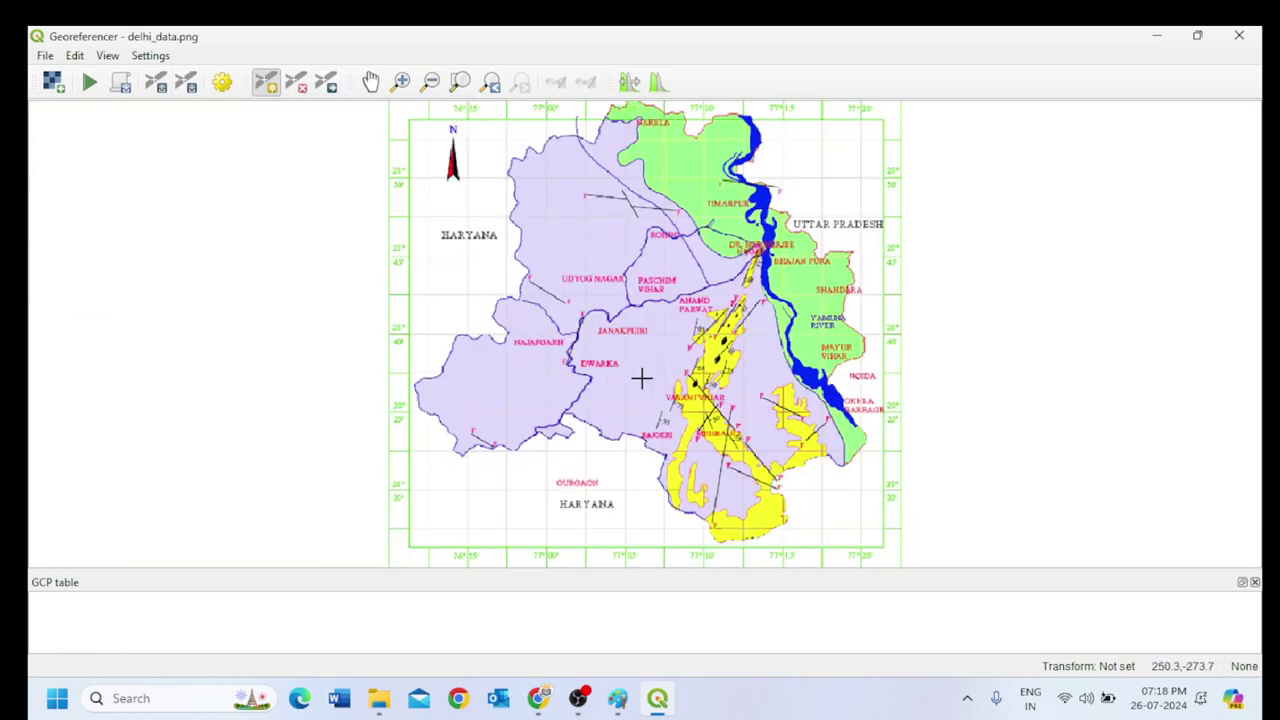
left_click(1157, 36)
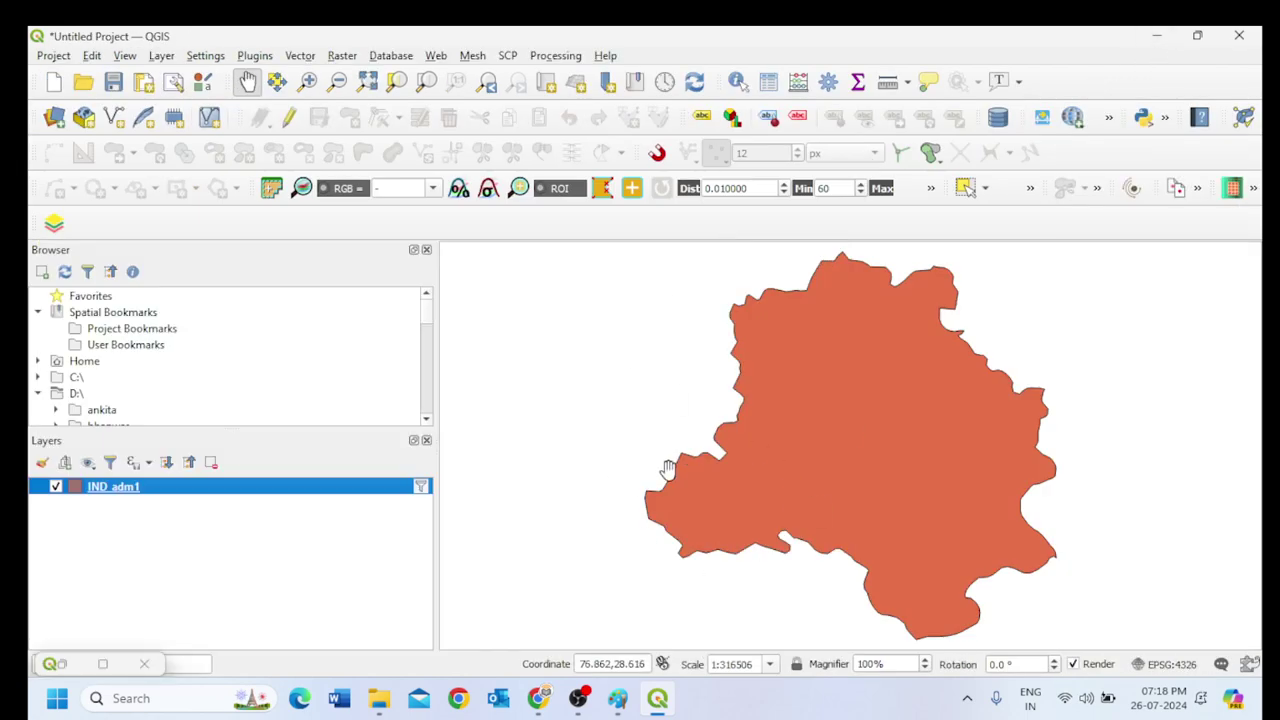
Add a control point at the raster's northwestern Delhi boundary corner, matched on the map canvas at about 76.96, 28.83.
left_click(102, 664)
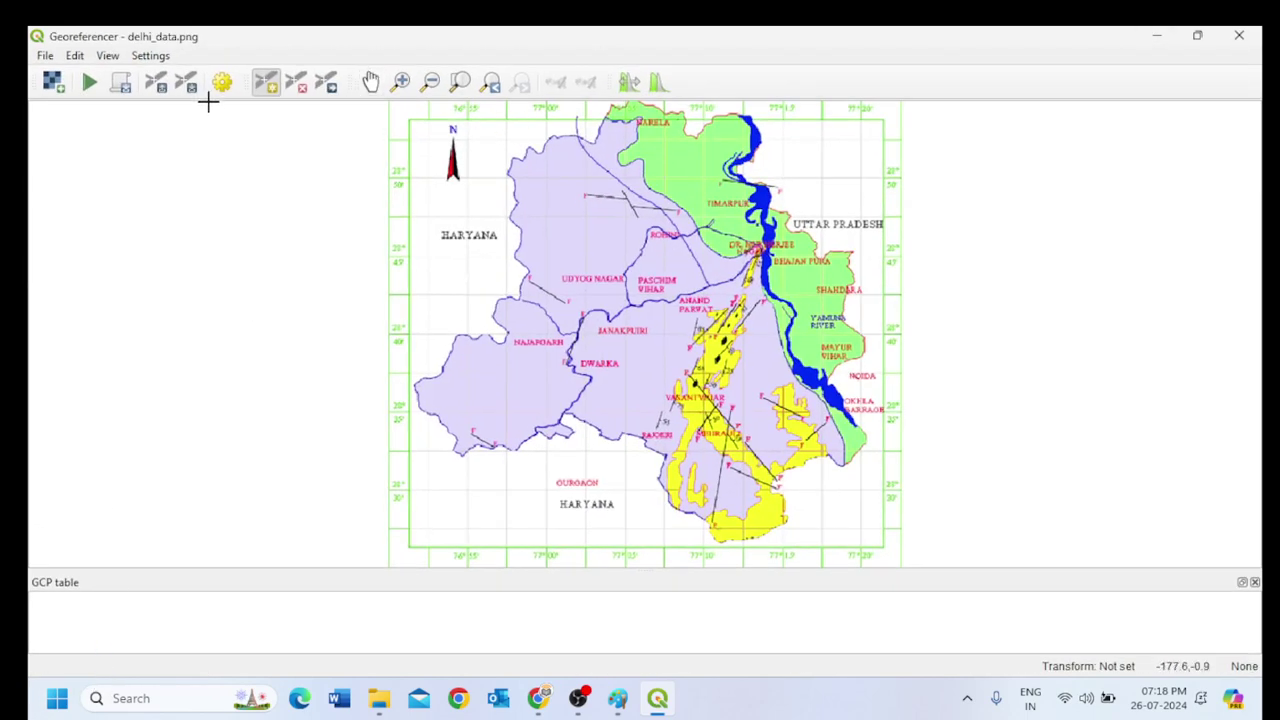
left_click(271, 82)
left_click(530, 148)
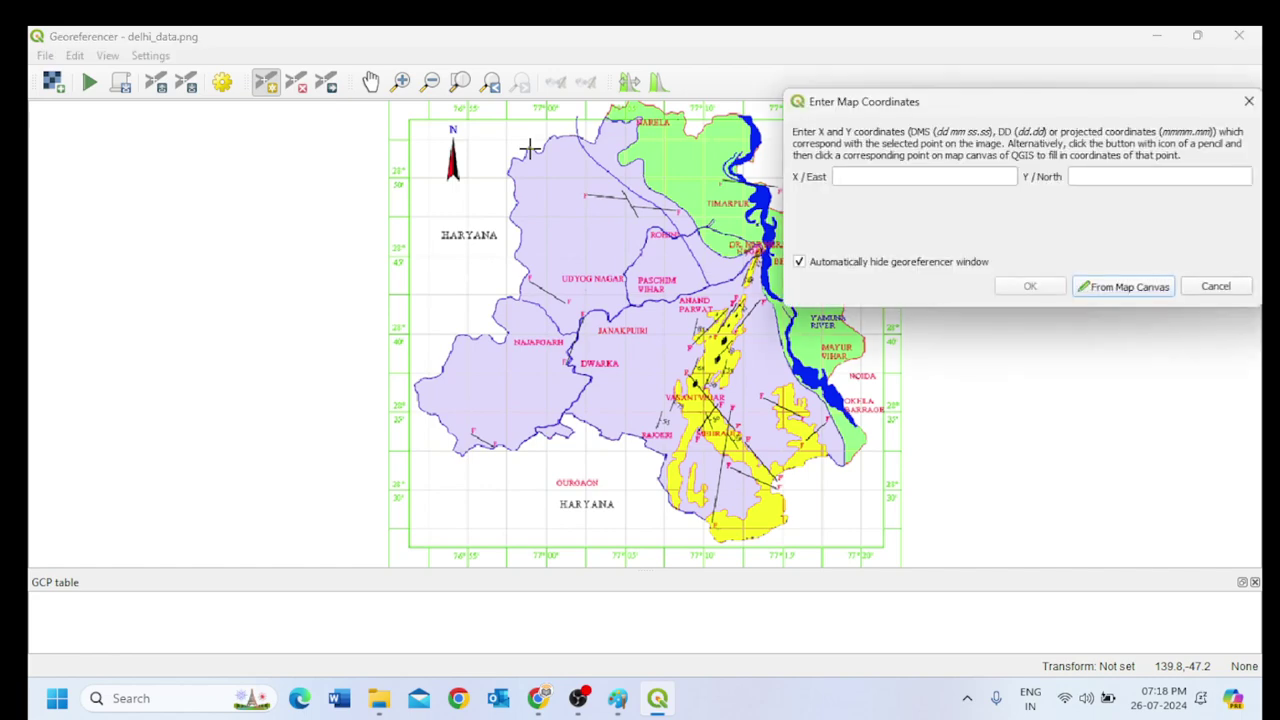
left_click(1110, 287)
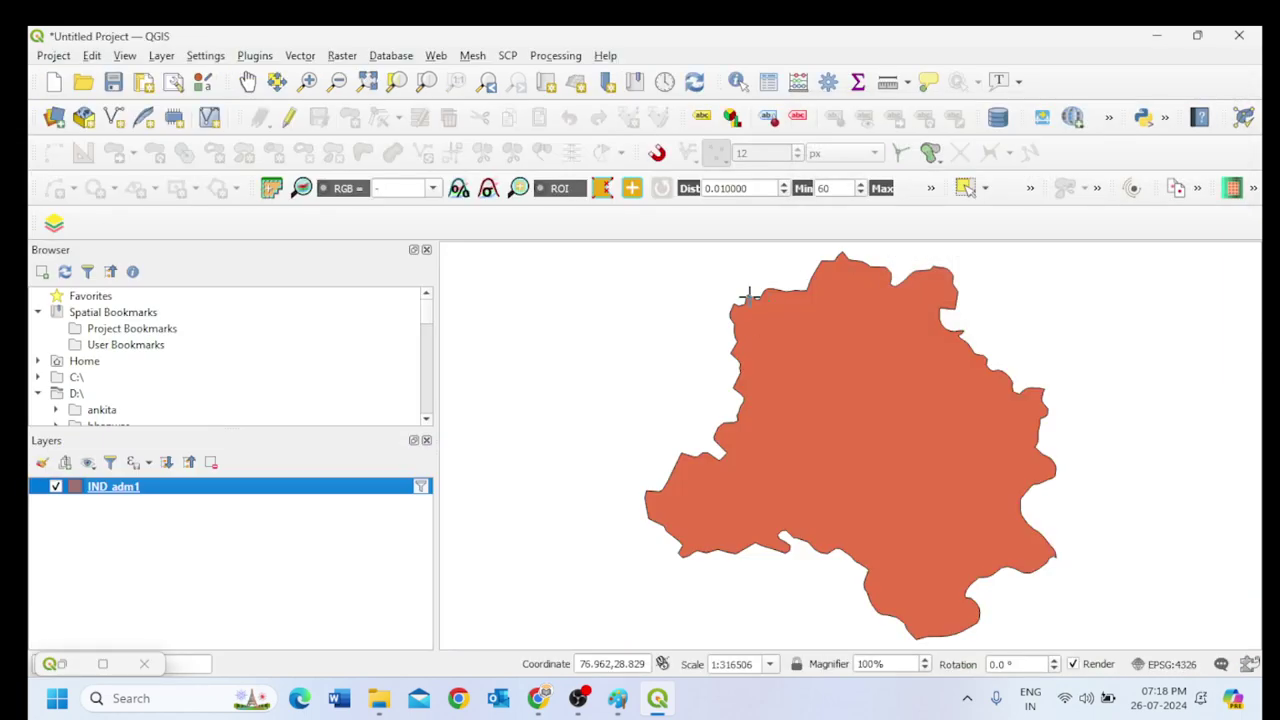
left_click(748, 296)
left_click(1032, 285)
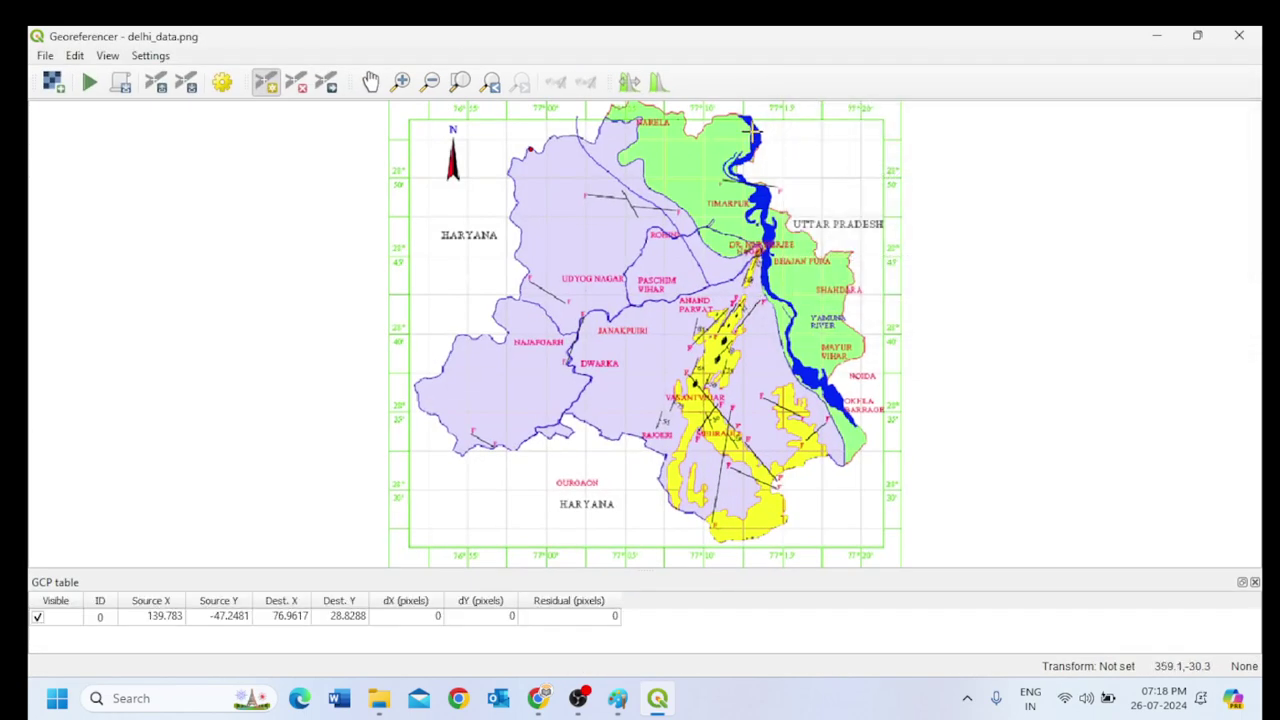
Add a control point where the river meets the raster's northern boundary, matched on the map canvas at about 77.19, 28.86.
left_click(750, 130)
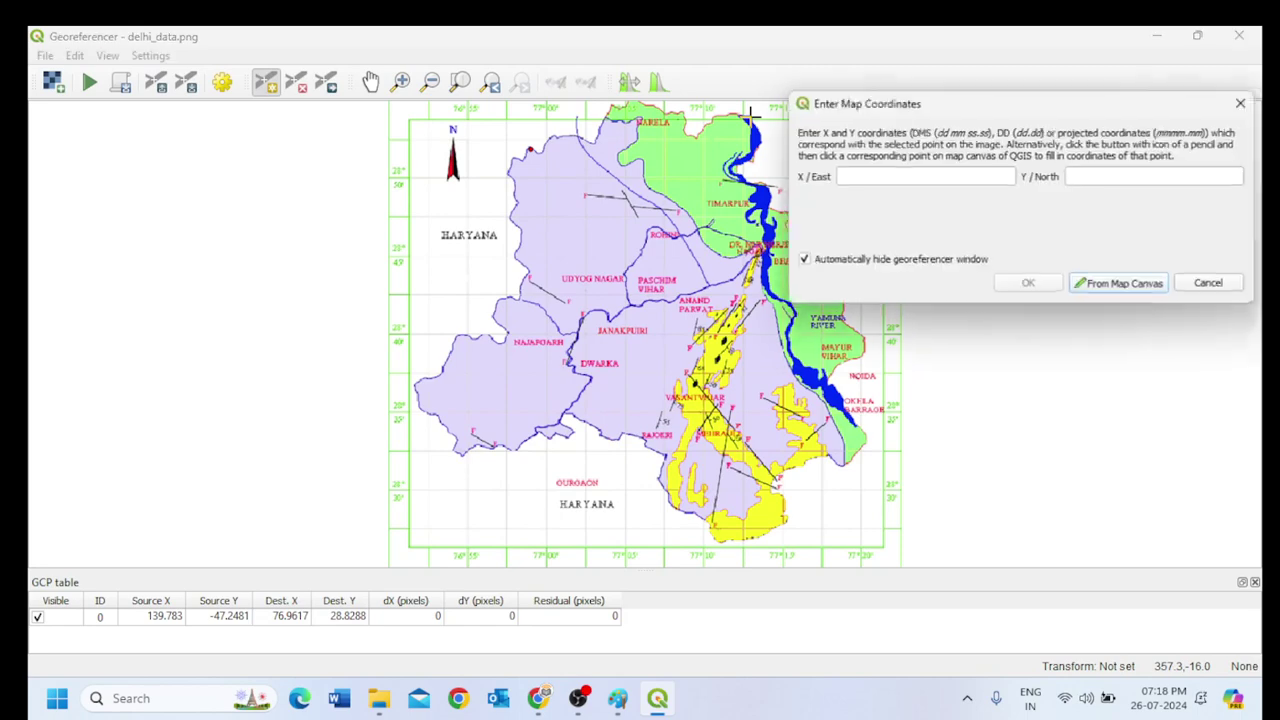
left_click(1130, 287)
left_click(936, 265)
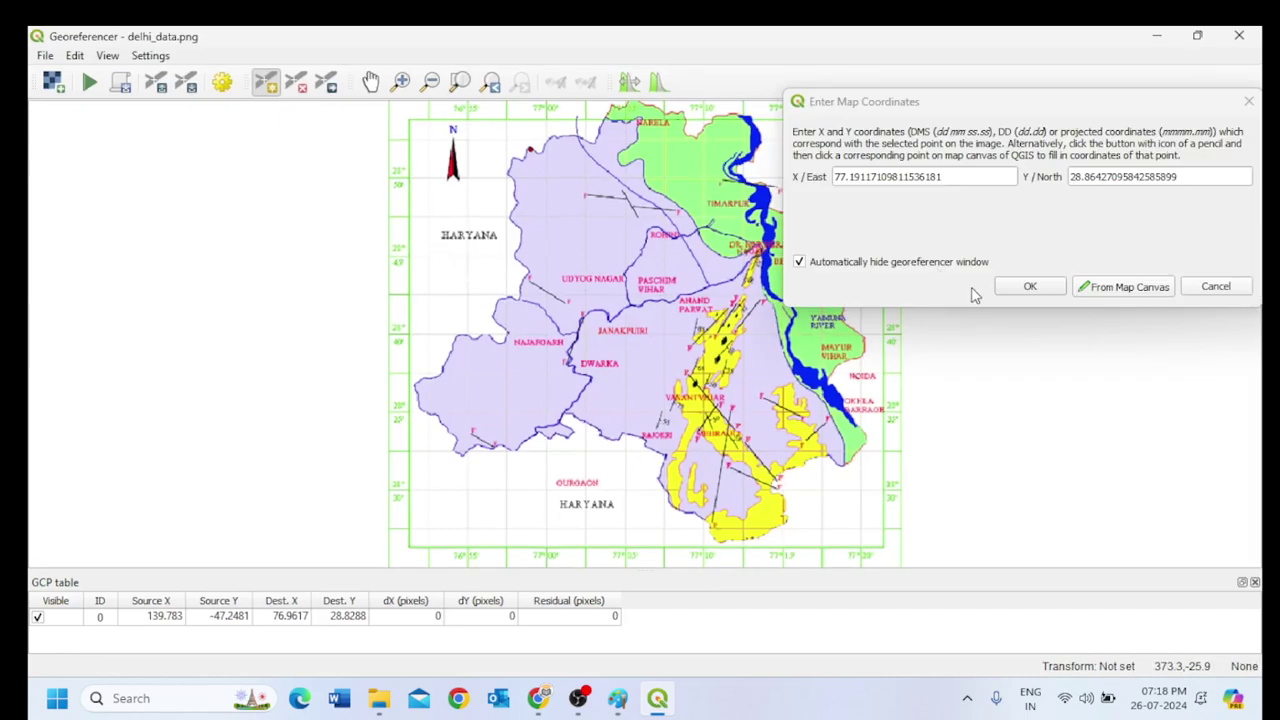
left_click(1030, 285)
Add a control point at the raster's eastern boundary corner above Shahdara, matched on the map canvas at about 77.32, 28.72.
left_click(855, 252)
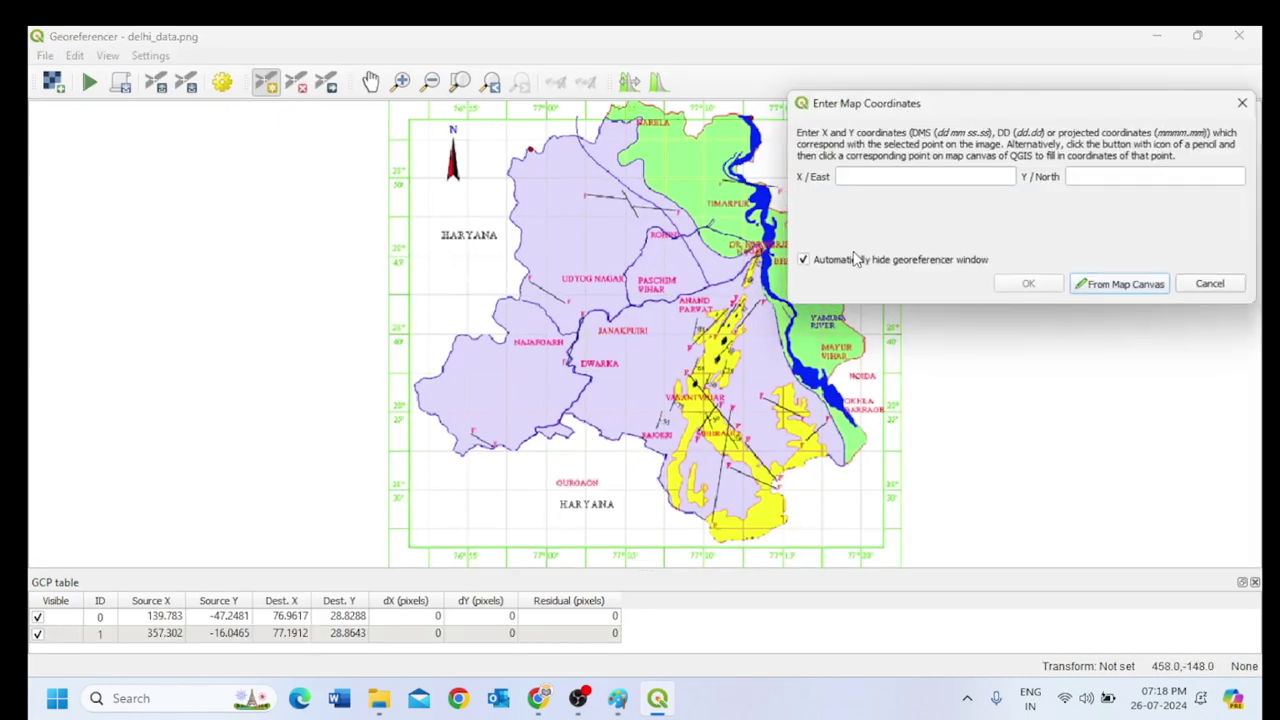
left_click(1107, 289)
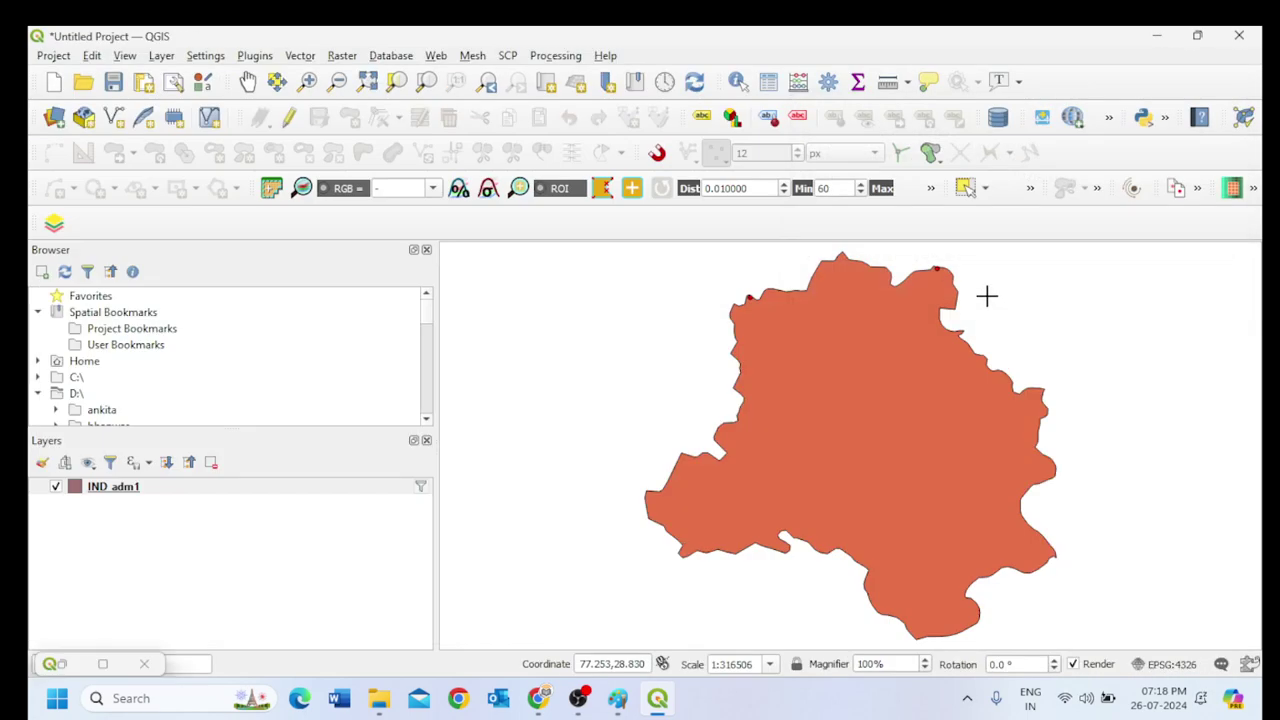
left_click(1044, 391)
left_click(998, 288)
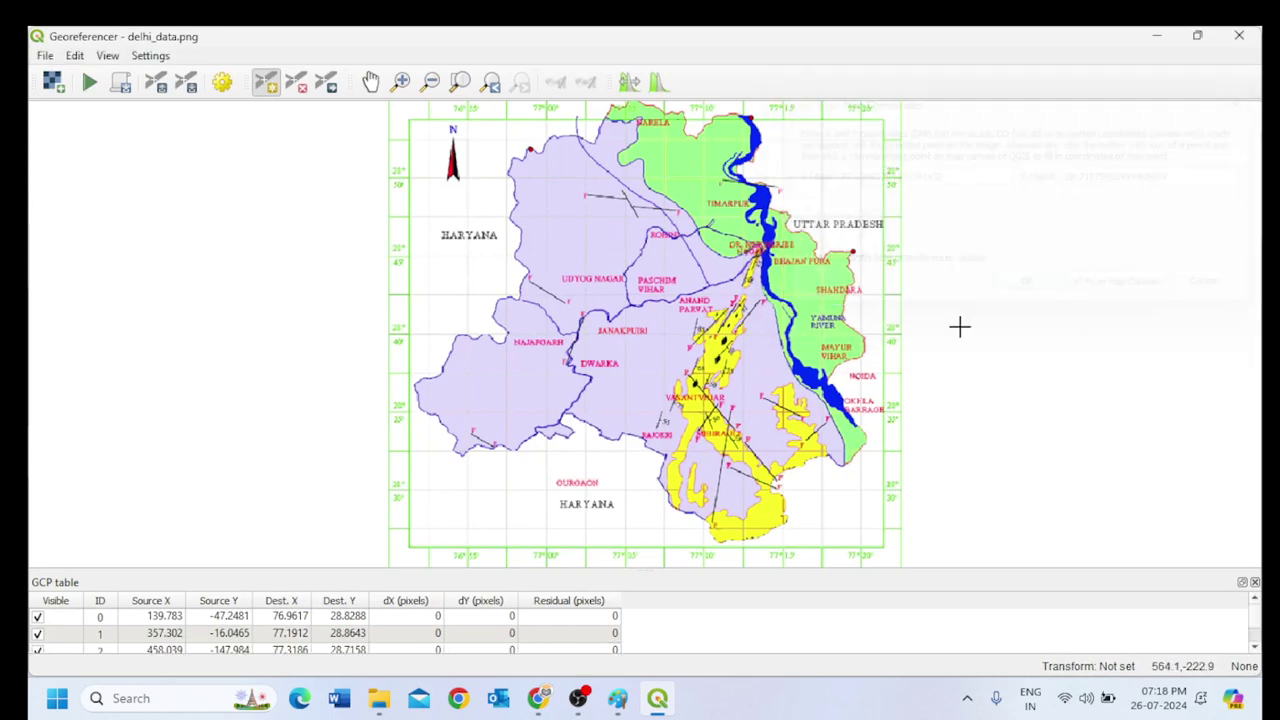
Add a control point at the raster's southeastern boundary tip below Okhla Barrage, taking its coordinates from the matching spot on the Delhi polygon.
left_click(846, 463)
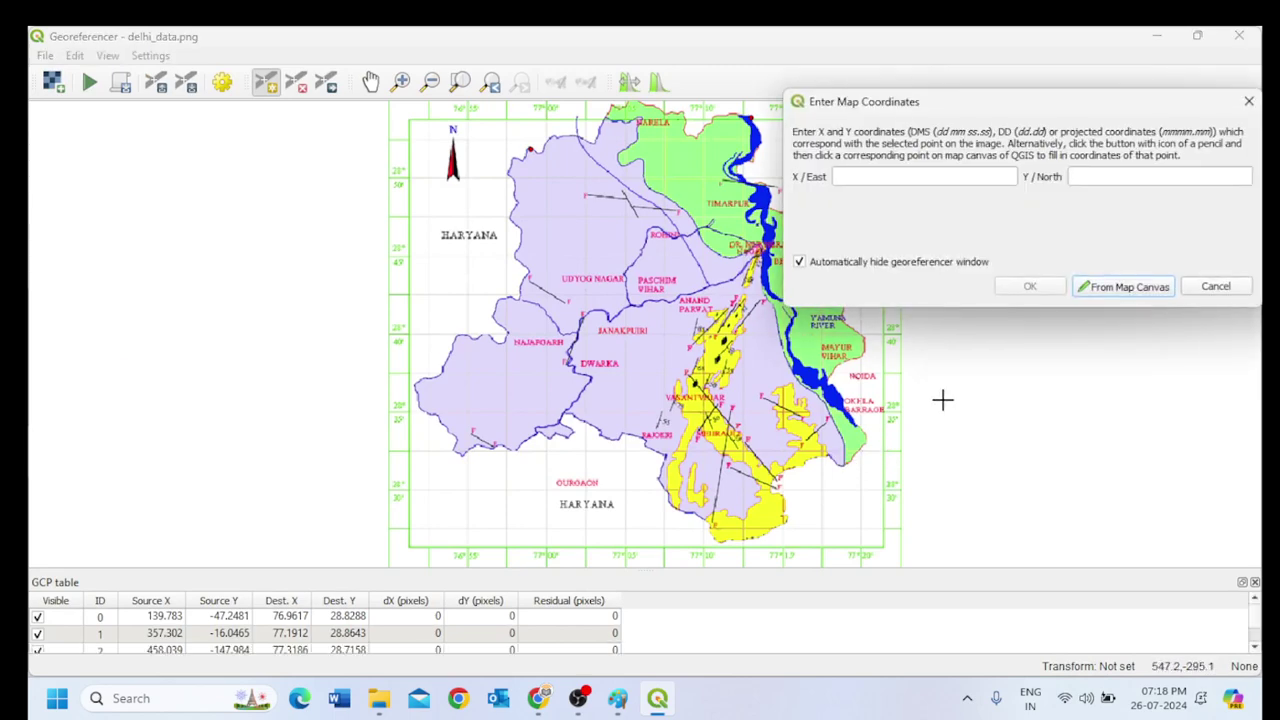
left_click(1122, 287)
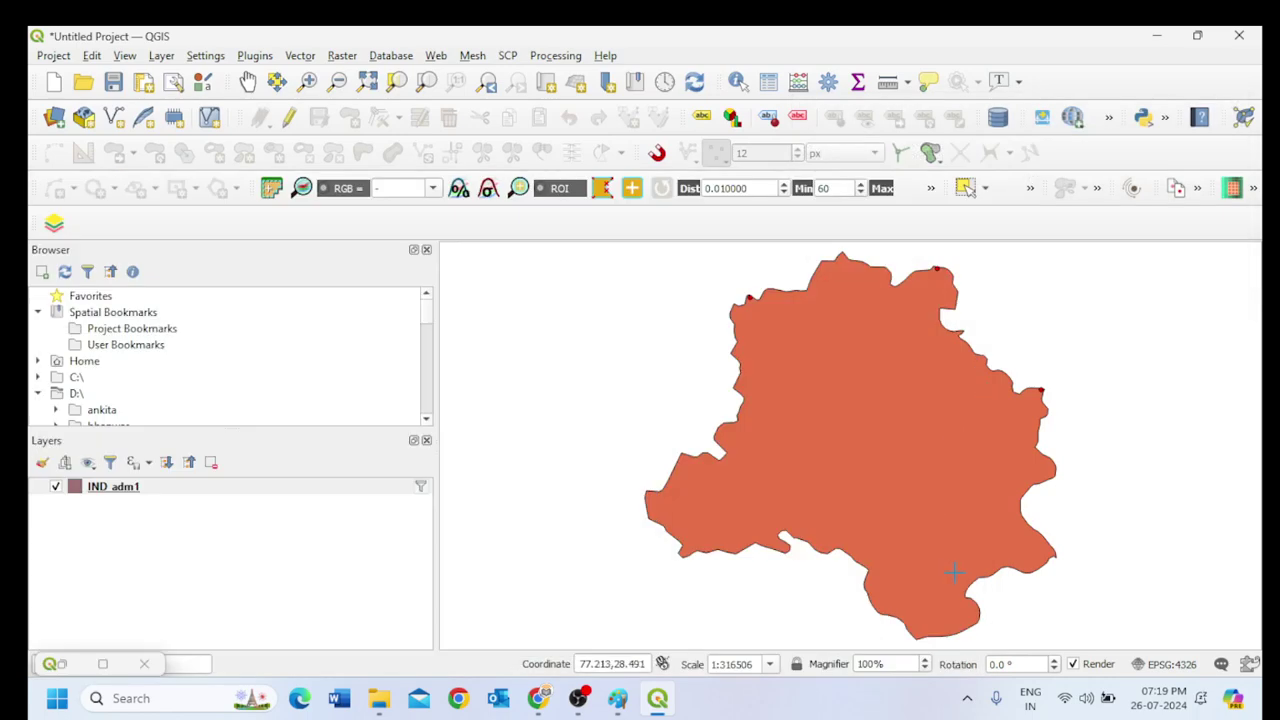
left_click(1027, 573)
left_click(1003, 290)
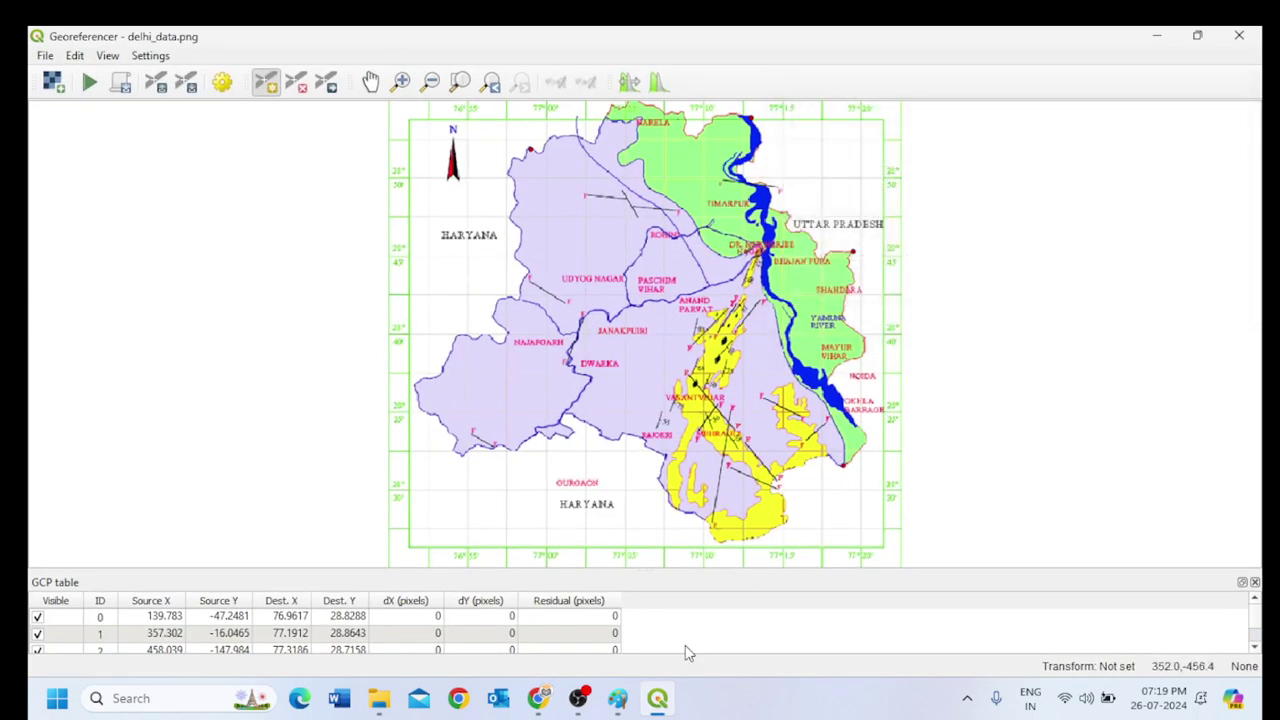
Add a control point at the raster's southernmost boundary tip, matched on the map canvas at about 77.17, 28.41.
left_click(718, 543)
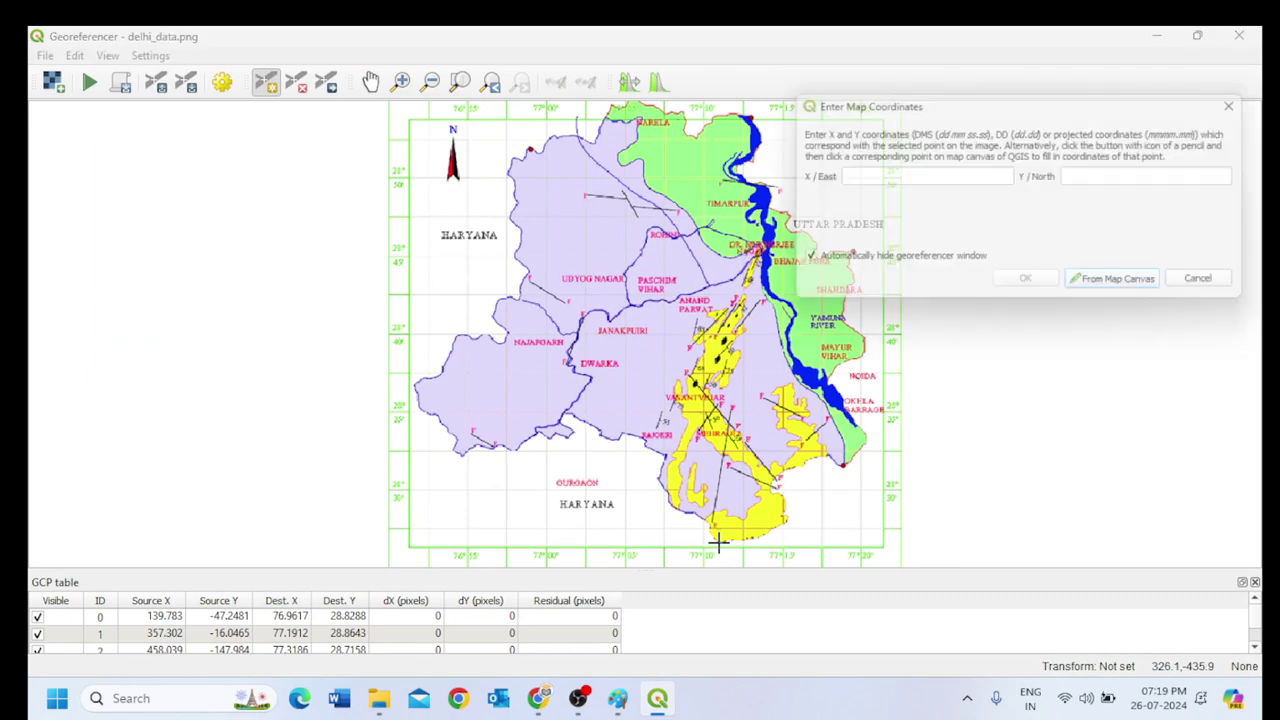
left_click(1092, 287)
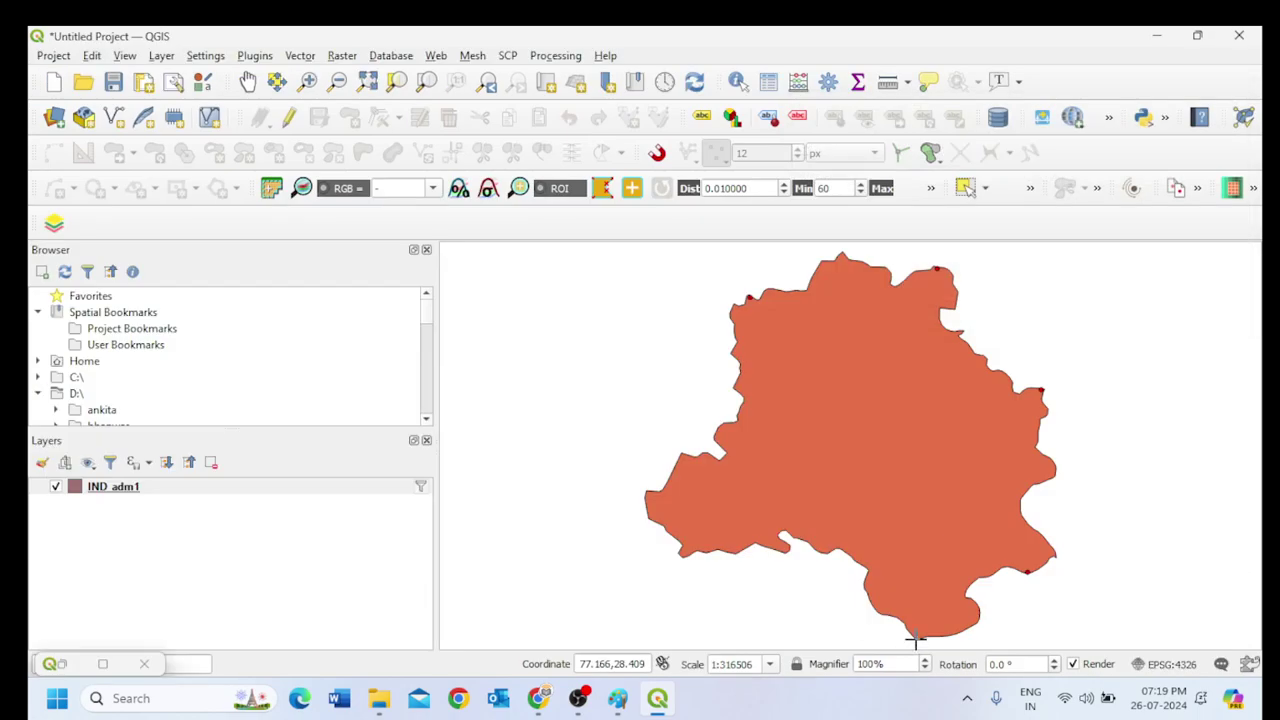
left_click(914, 640)
left_click(1029, 286)
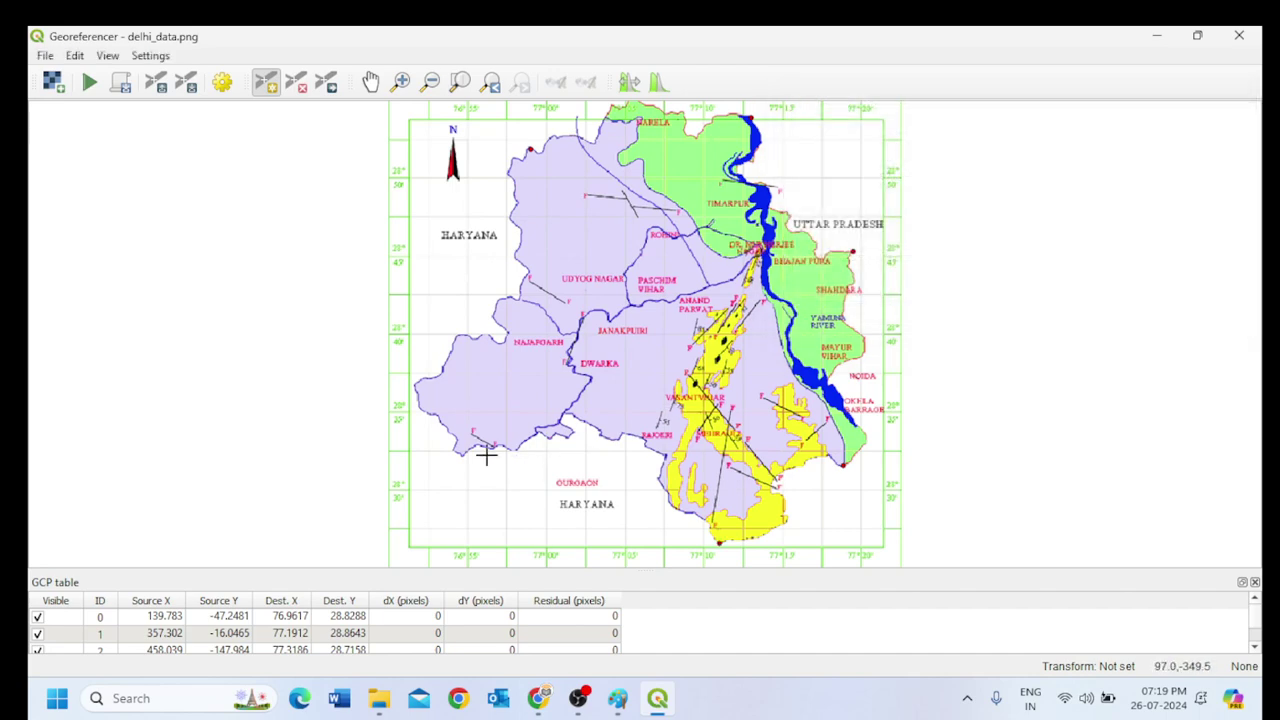
Add a control point at the small boundary spur north of Gurgaon, taking its coordinates from the same spur on the Delhi polygon.
left_click(566, 436)
left_click(1102, 286)
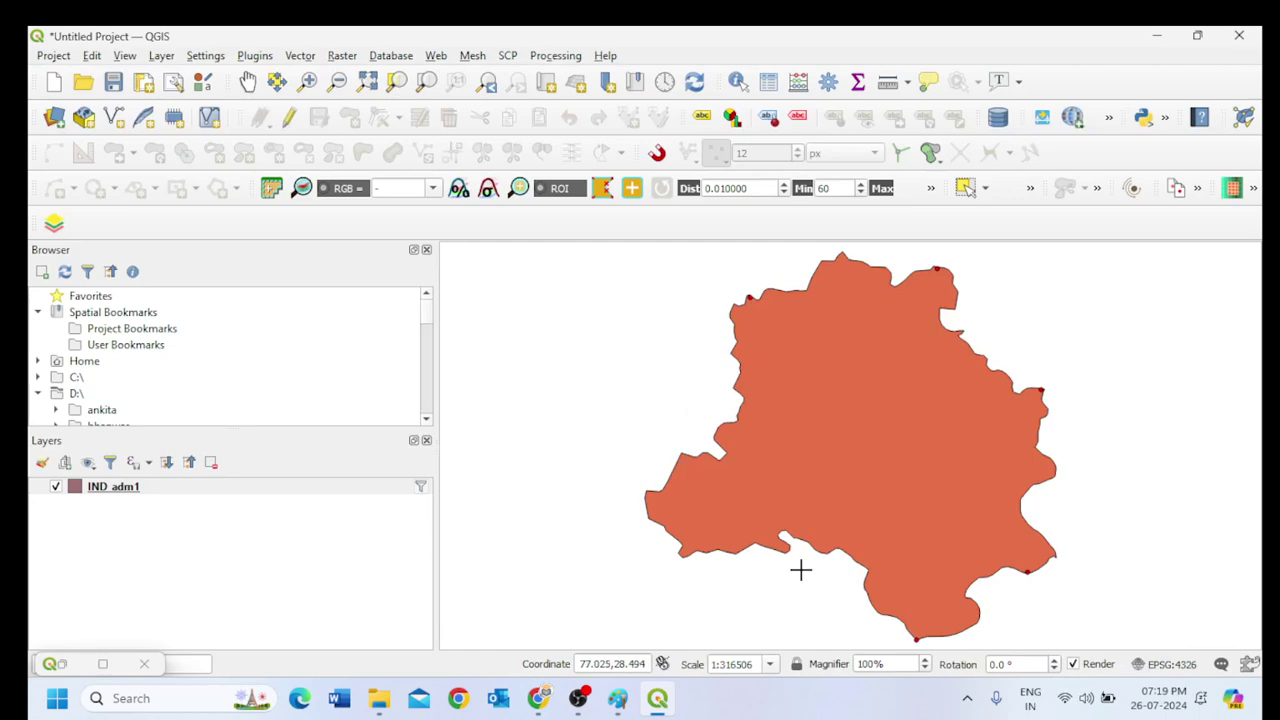
left_click(783, 550)
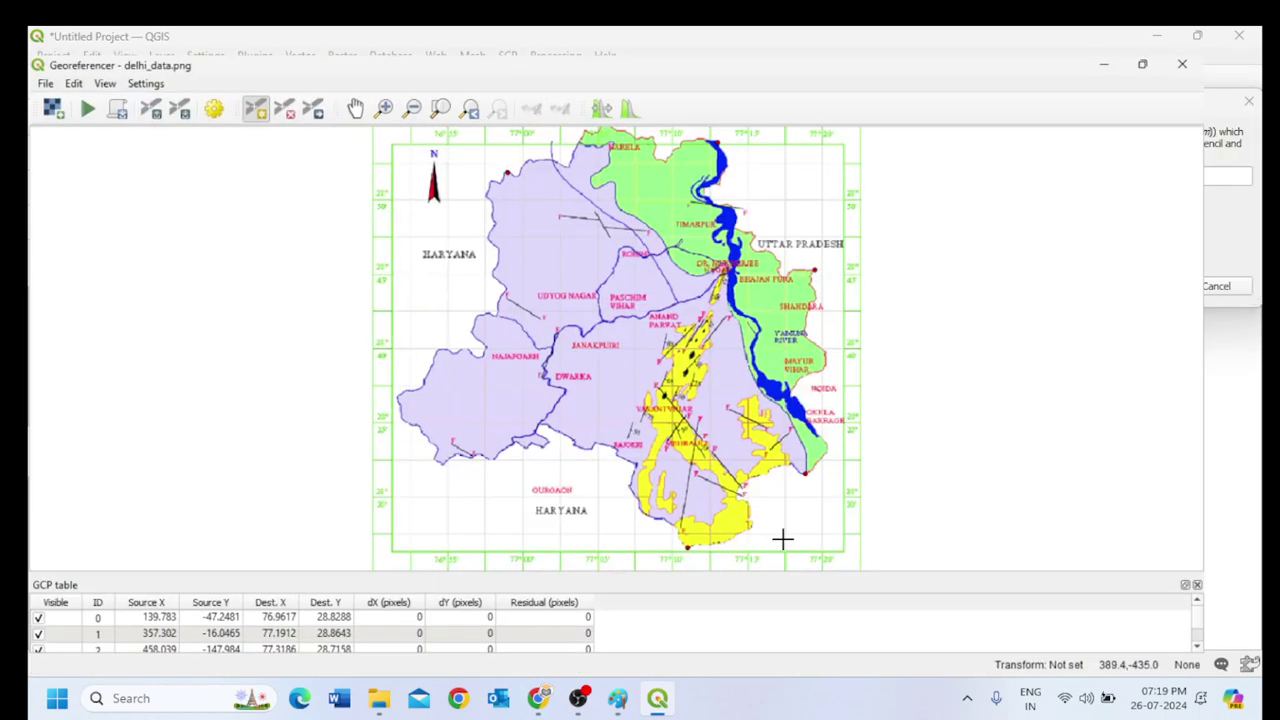
left_click(1029, 286)
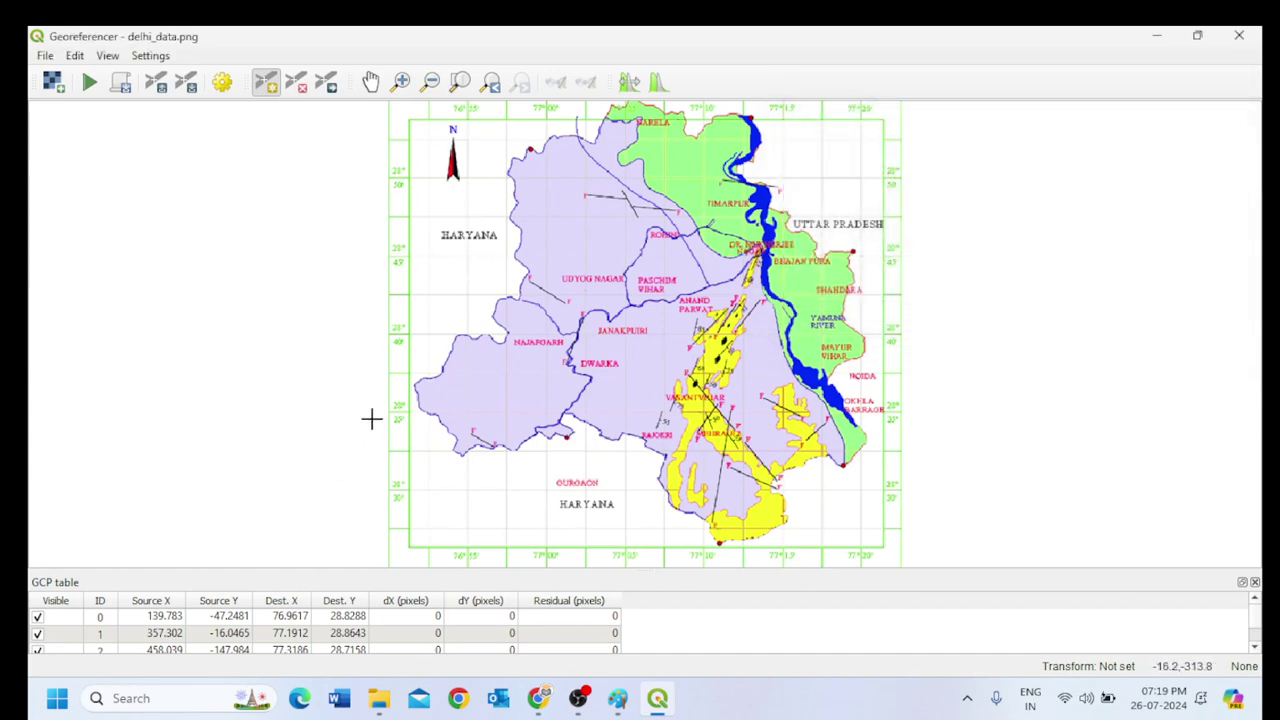
Add a control point at the raster's westernmost boundary tip, matched on the map canvas at about 76.84, 28.59.
left_click(414, 388)
left_click(1125, 287)
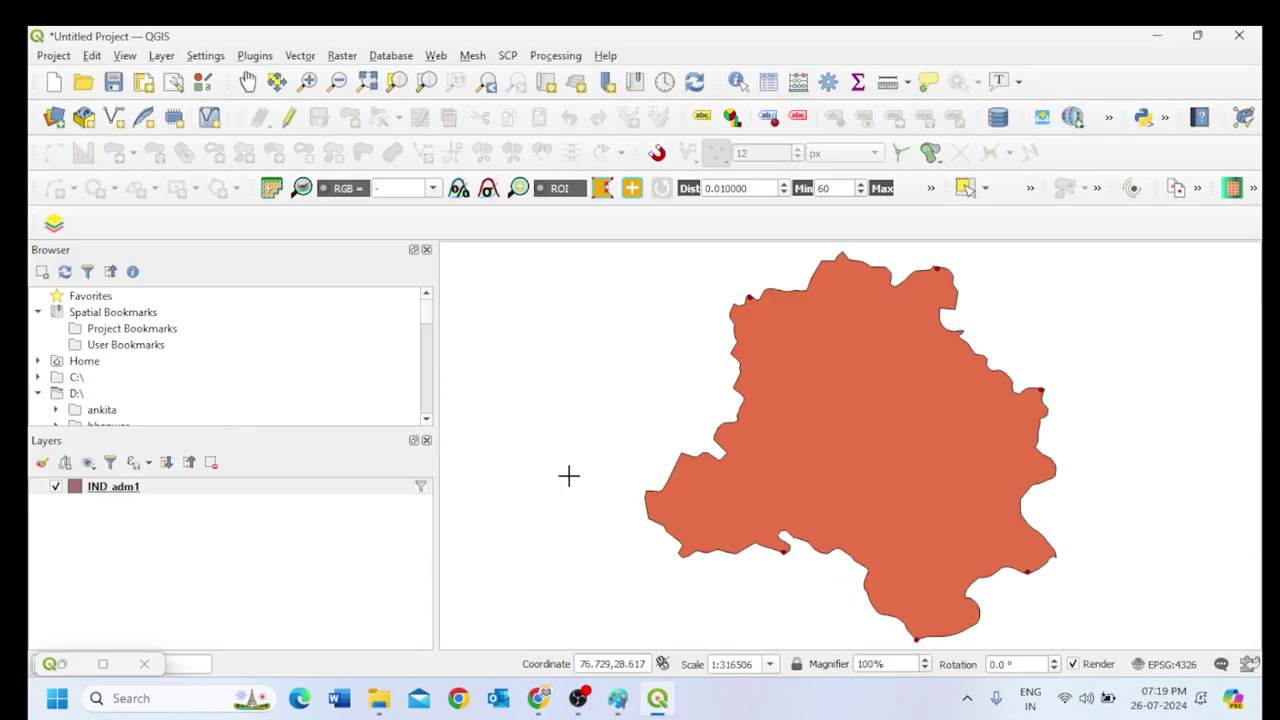
left_click(646, 494)
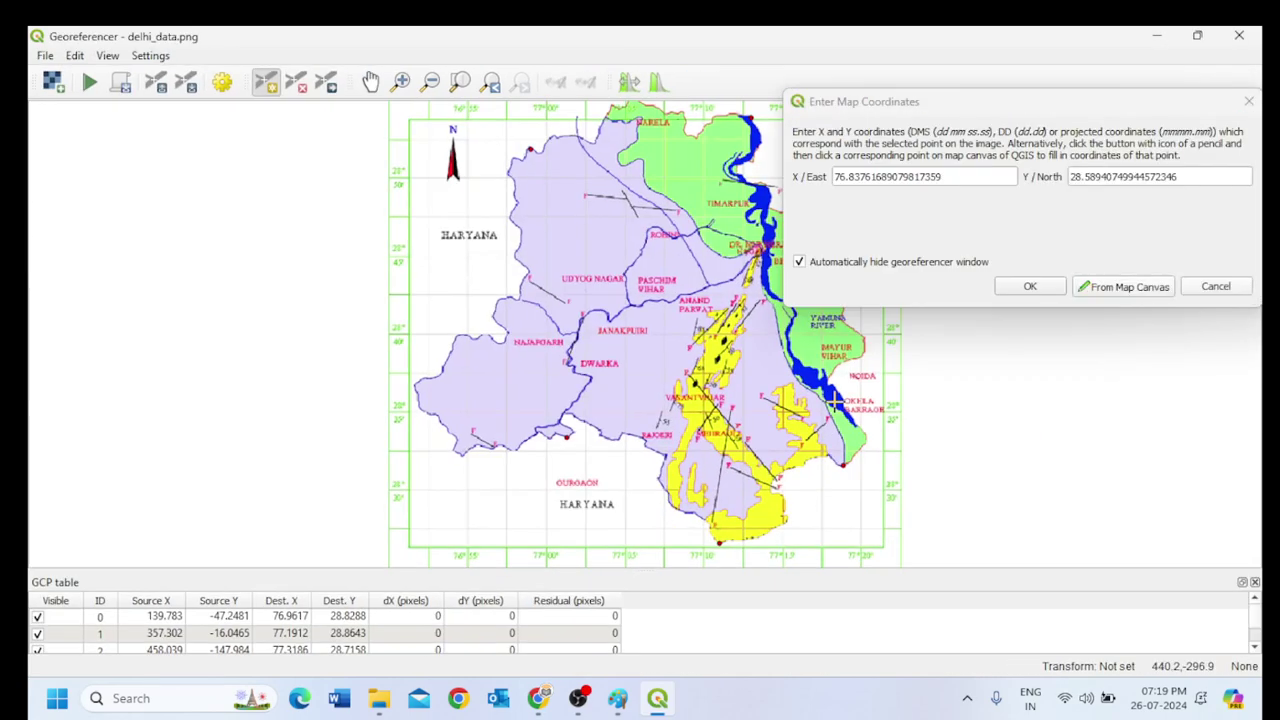
left_click(1029, 288)
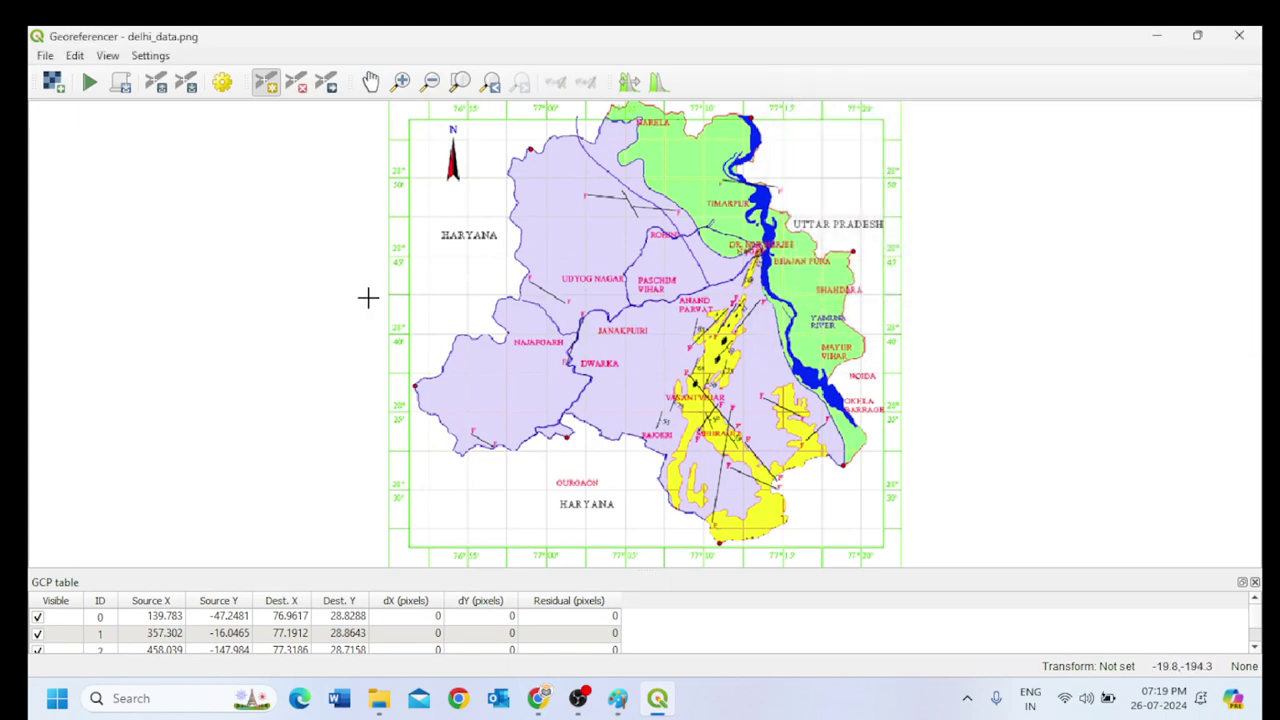
Add a control point on the raster's western boundary beside Udyog Nagar, taking its coordinates from the matching spot on the Delhi polygon.
left_click(527, 271)
left_click(1125, 287)
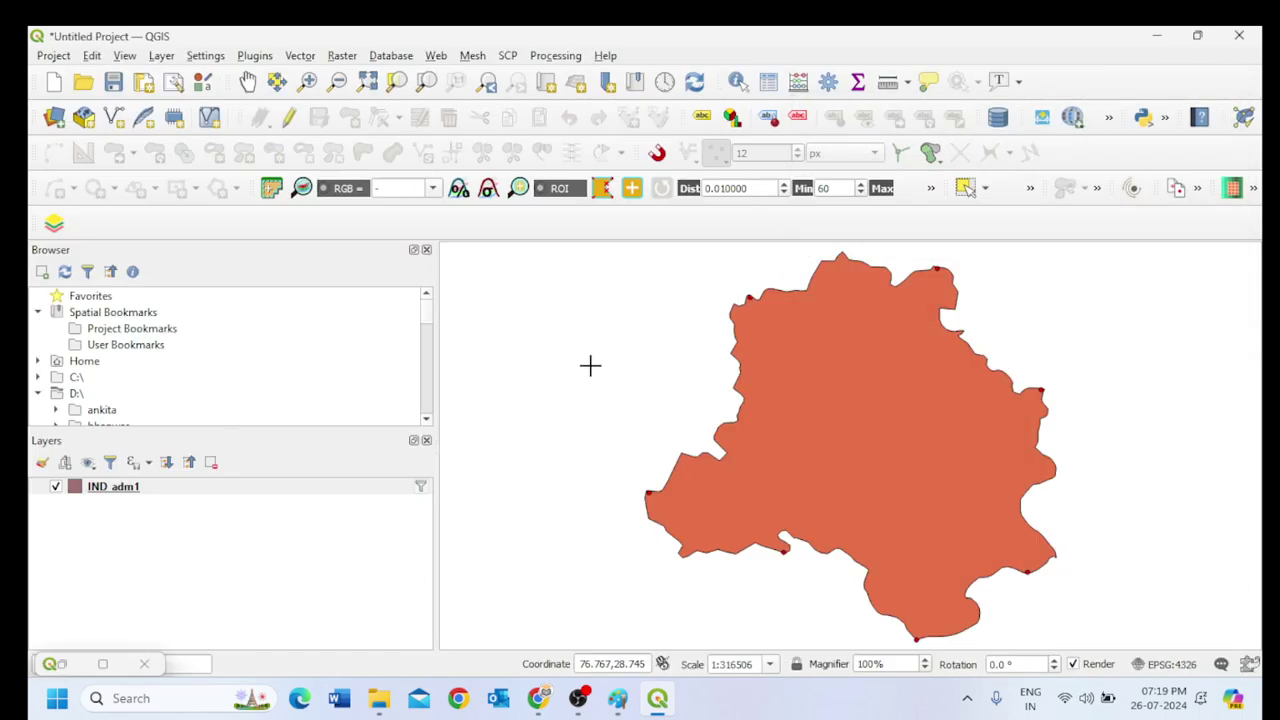
left_click(740, 399)
left_click(1030, 287)
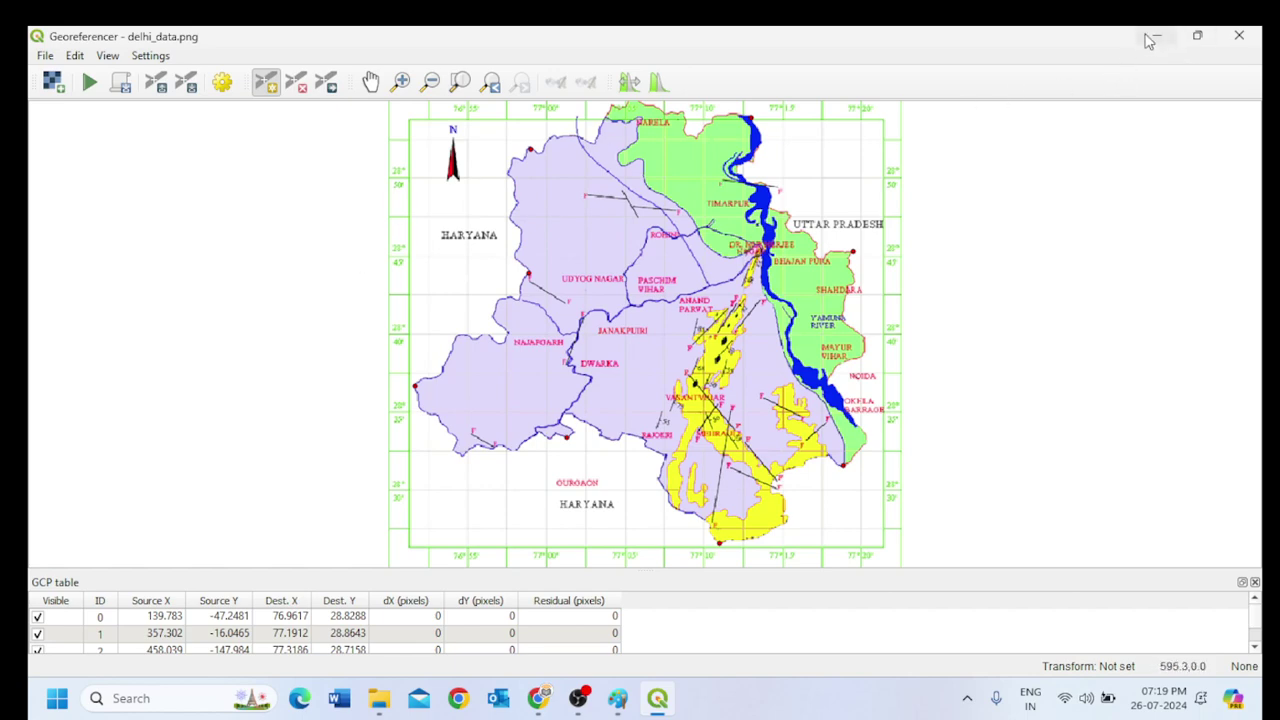
Set the transformation to Polynomial 1, nearest neighbour resampling, target SRS ESRI:37203 - GCS_Everest_India_Nepal and output raster delhi_data_modified.tif.
left_click(1163, 40)
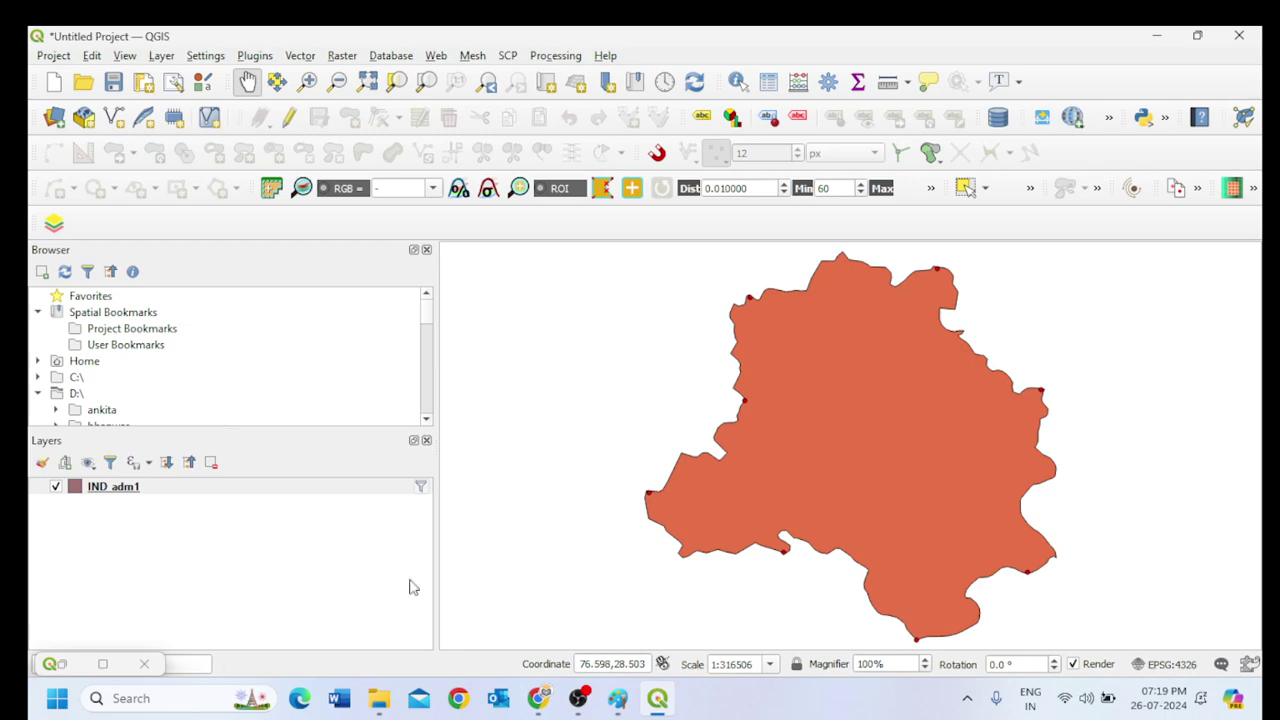
left_click(102, 665)
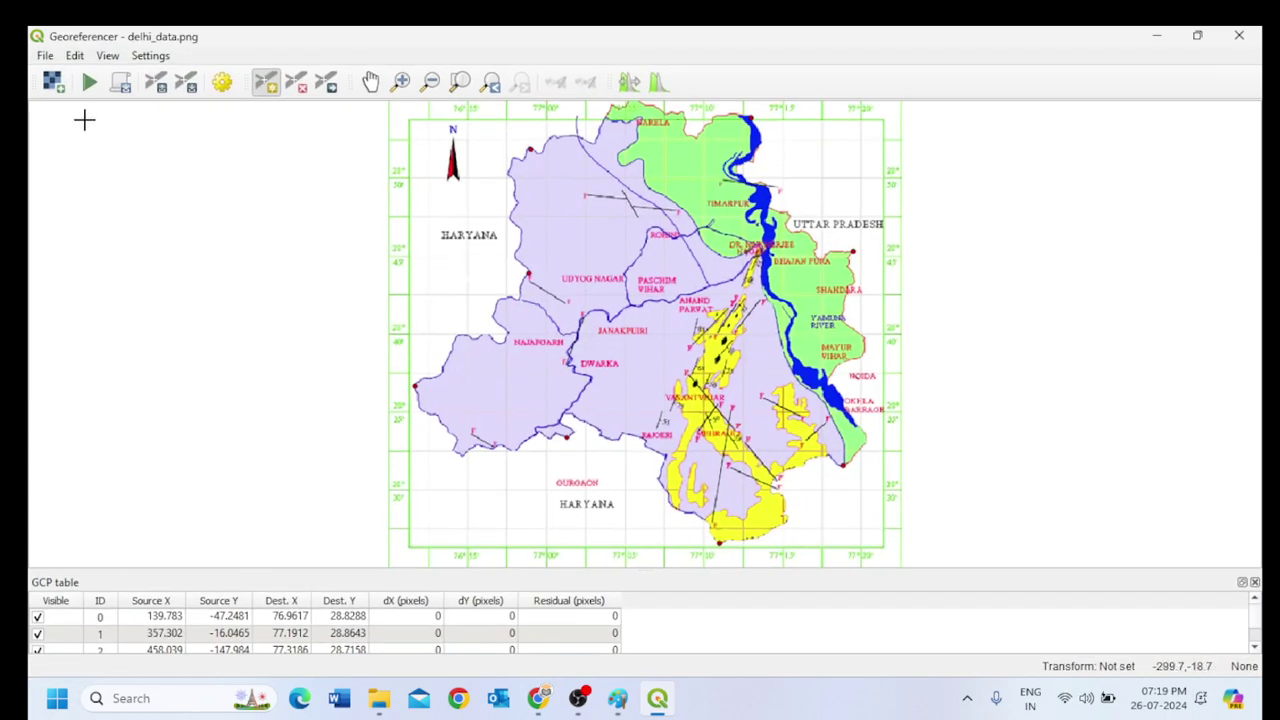
left_click(89, 82)
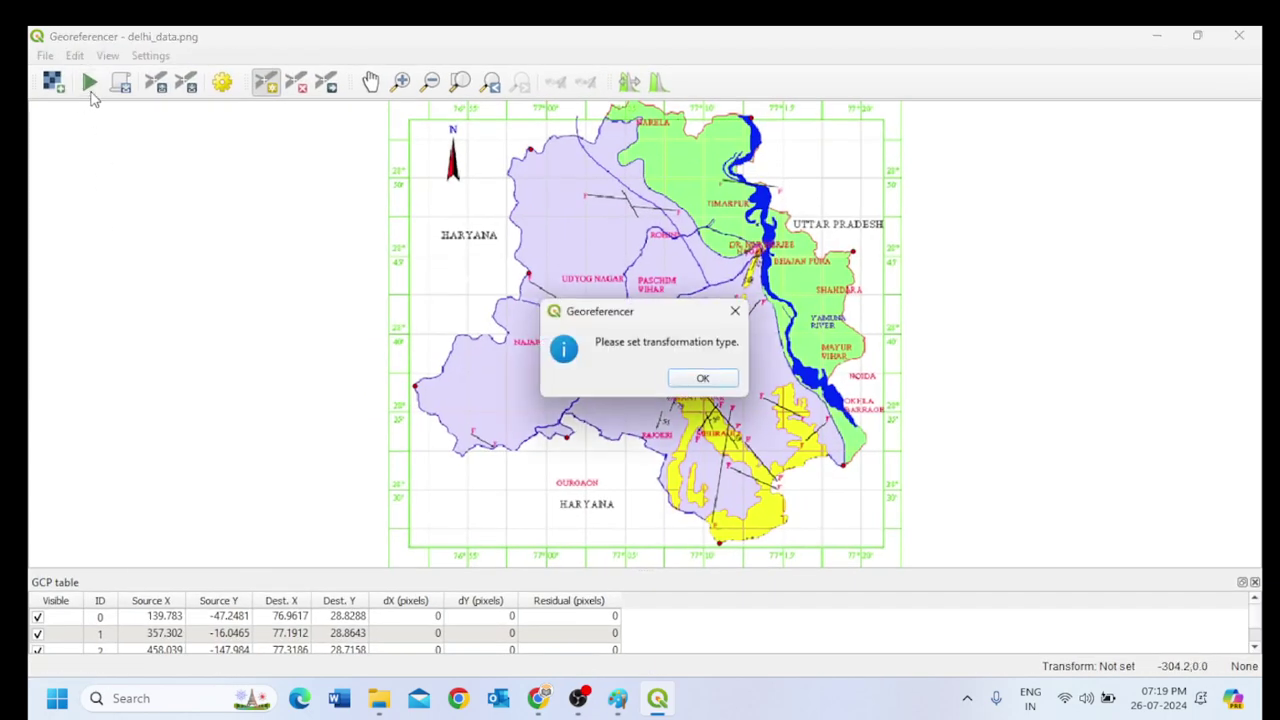
left_click(706, 380)
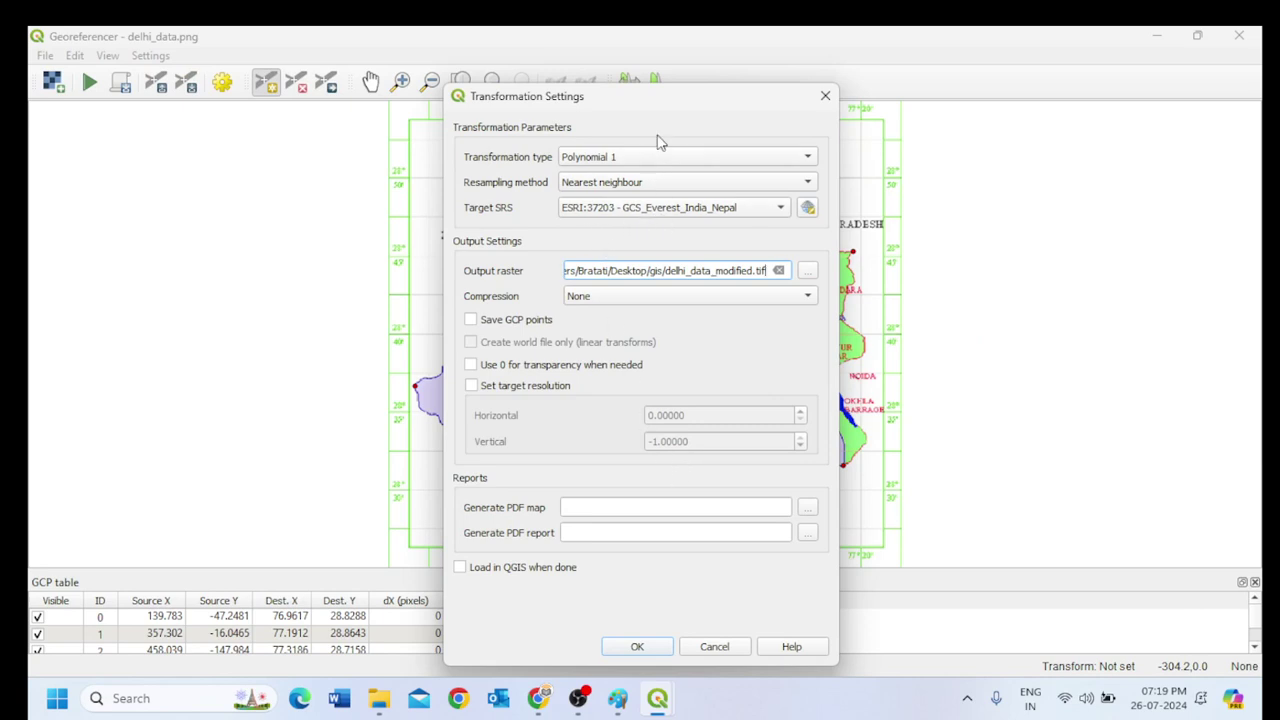
left_click_drag(662, 100, 868, 47)
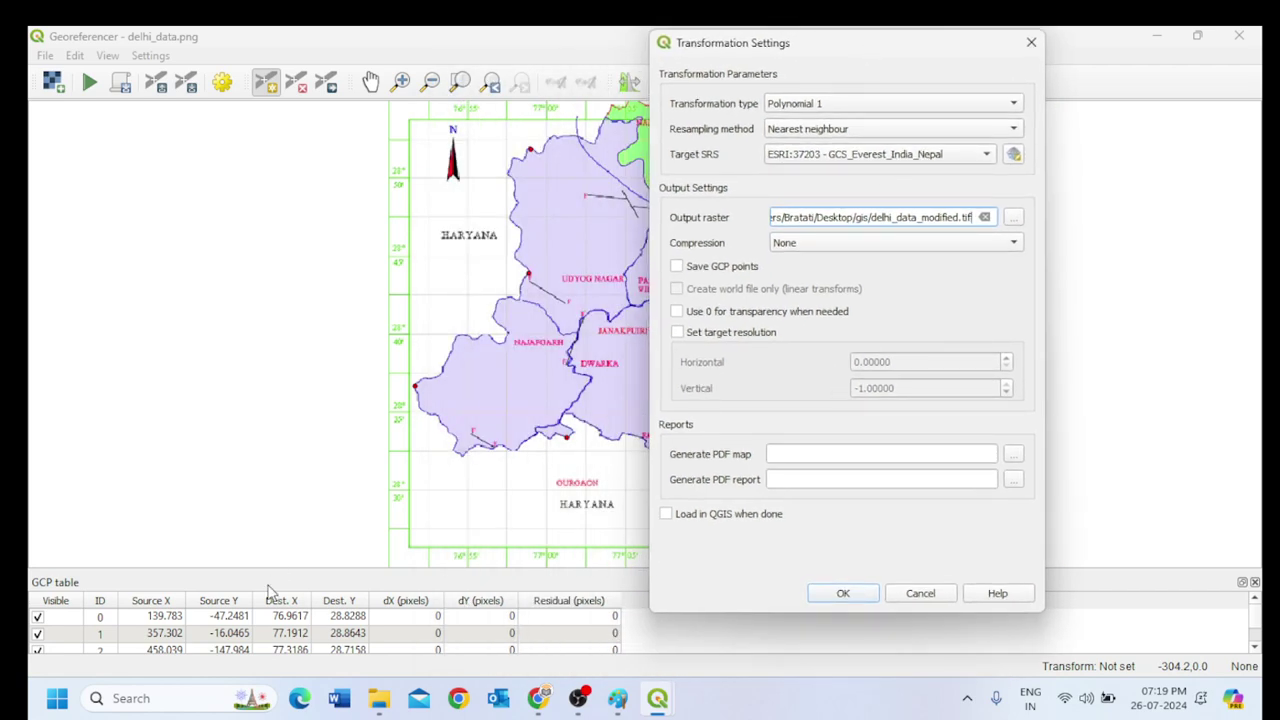
left_click(843, 594)
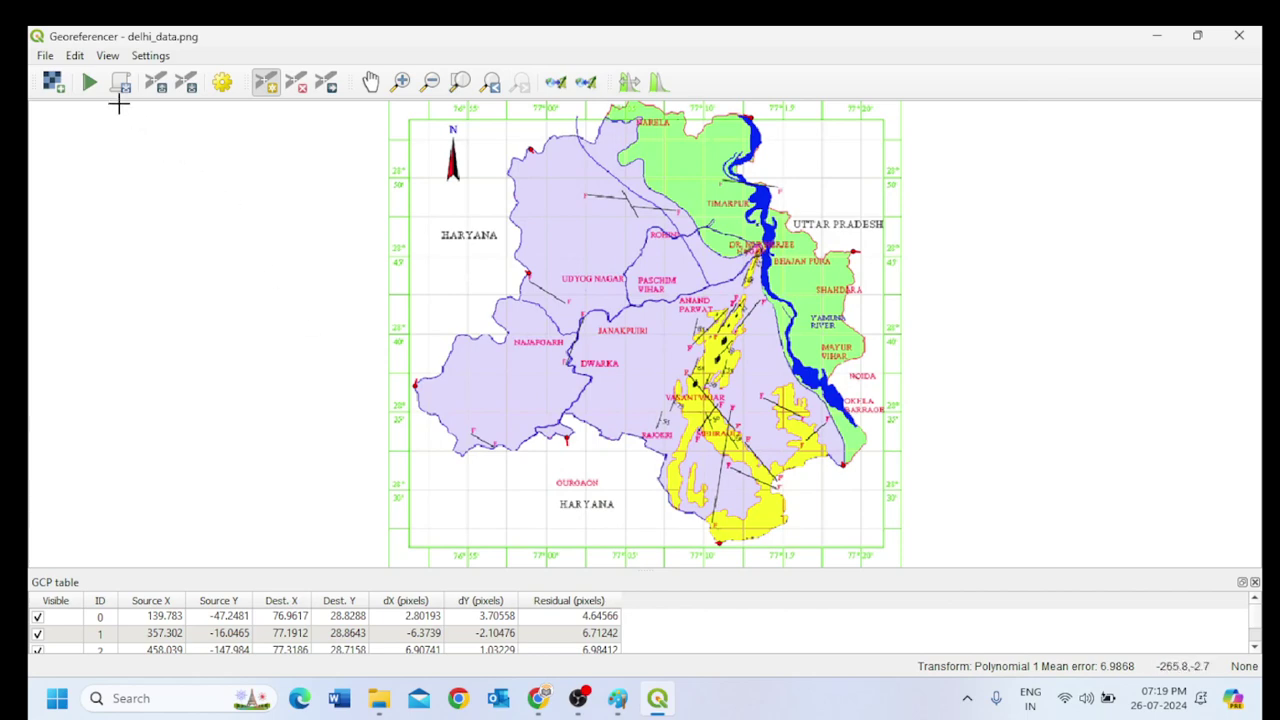
Run the georeferencing of delhi_data.png and close the Georeferencer, discarding the GCP points.
left_click(89, 84)
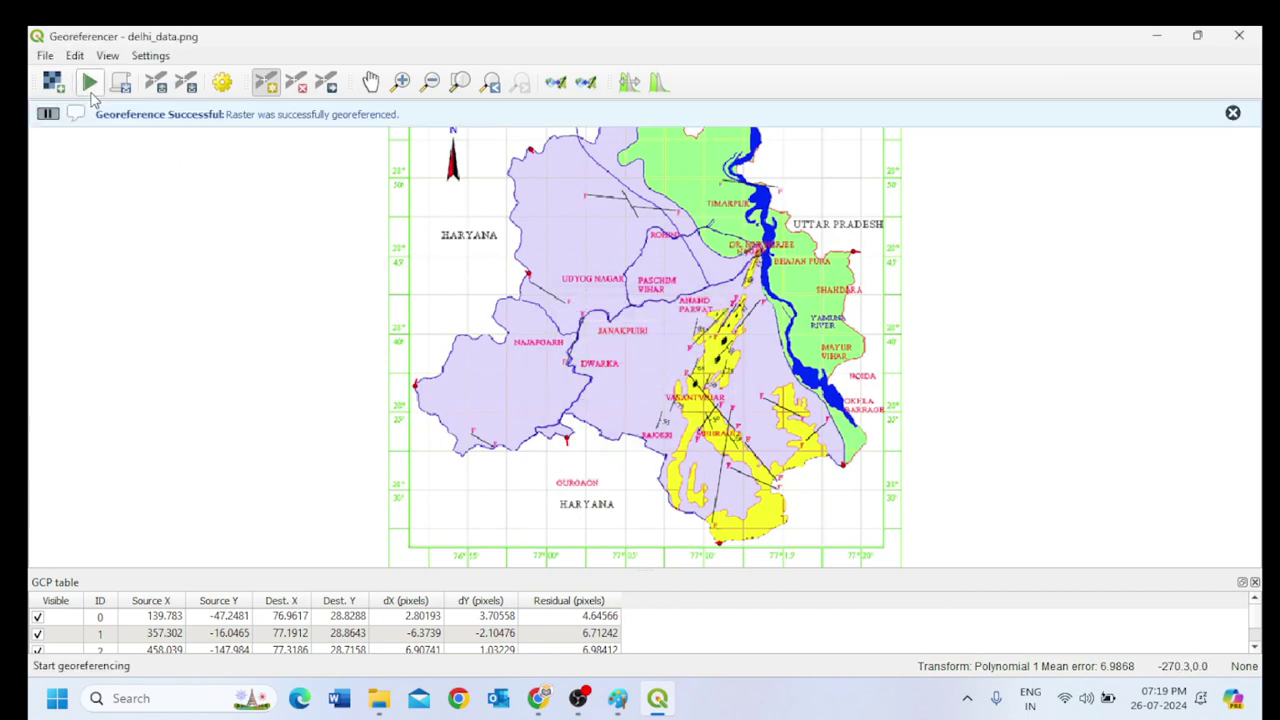
left_click(1238, 38)
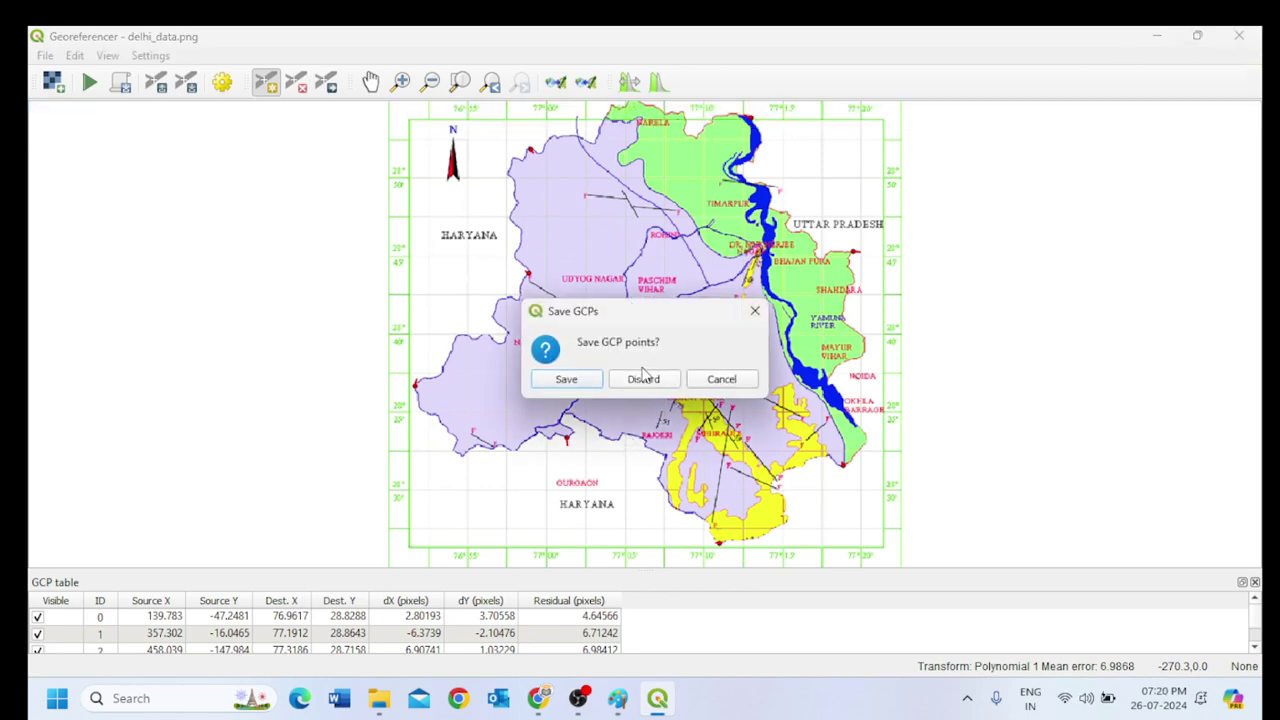
left_click(643, 378)
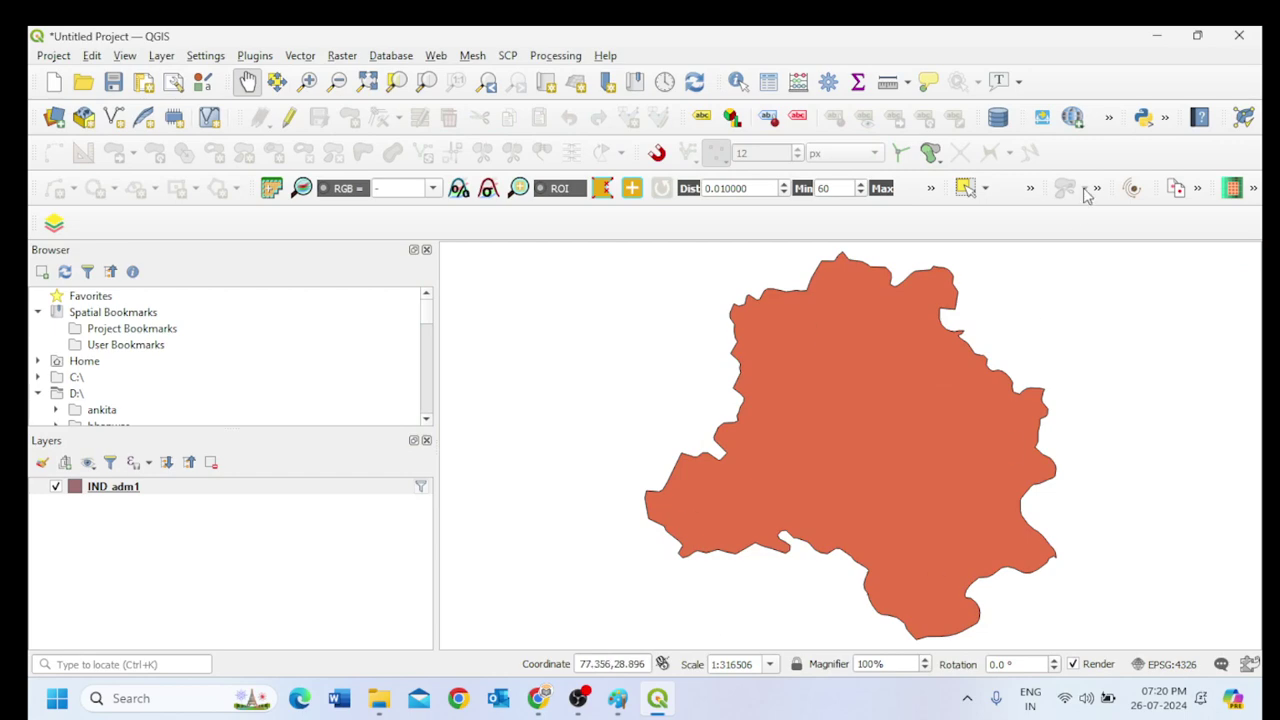
Switch to Paint and start a new blank canvas without saving the existing notes.
left_click(1155, 38)
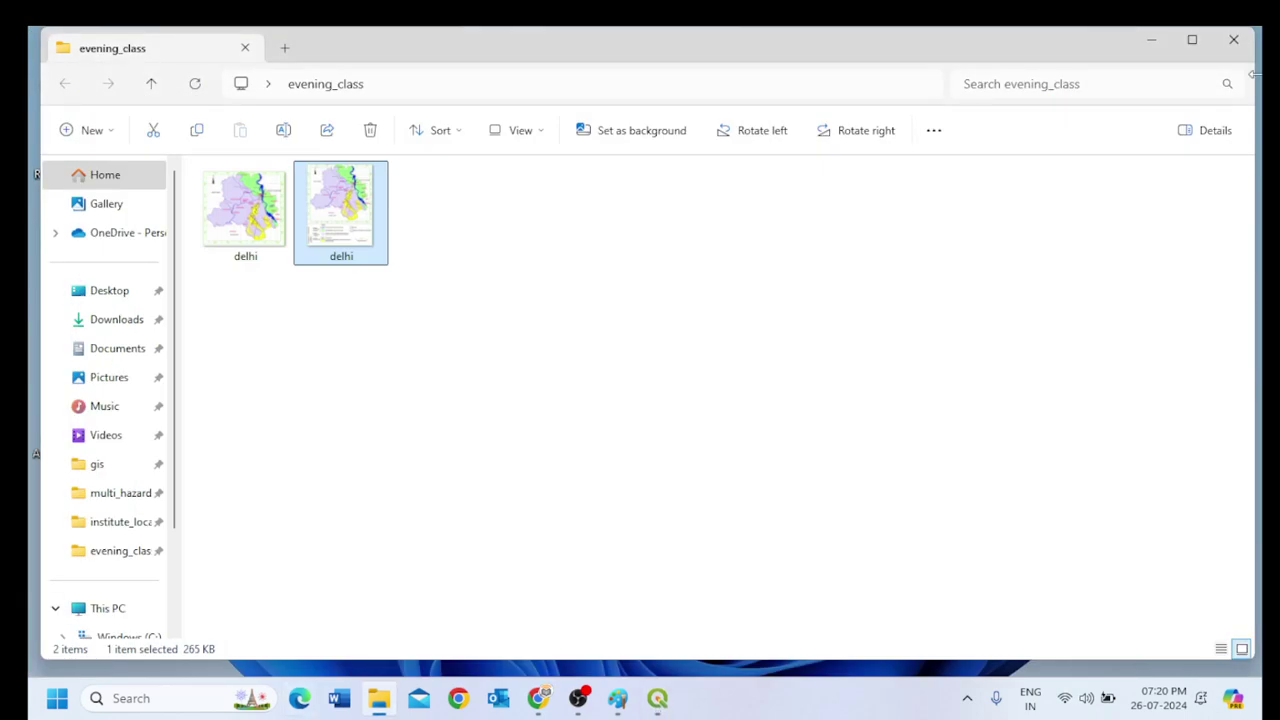
left_click(618, 698)
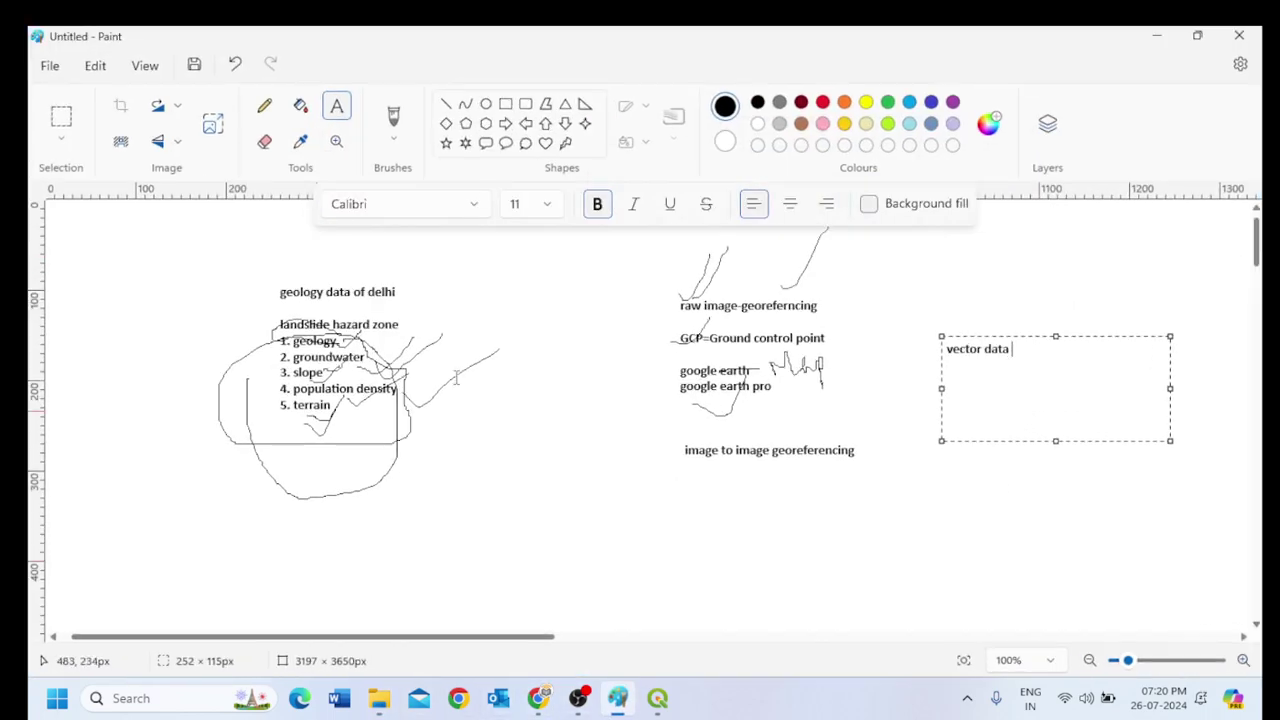
left_click(50, 66)
left_click(68, 94)
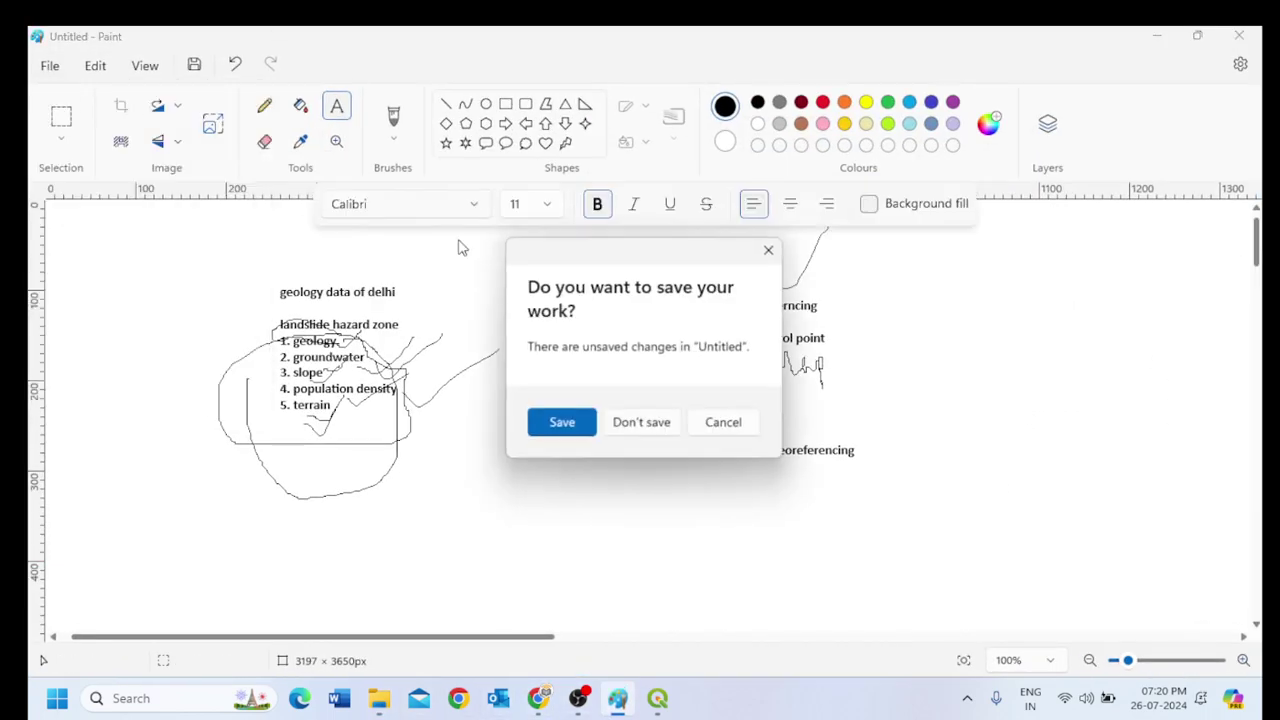
left_click(640, 423)
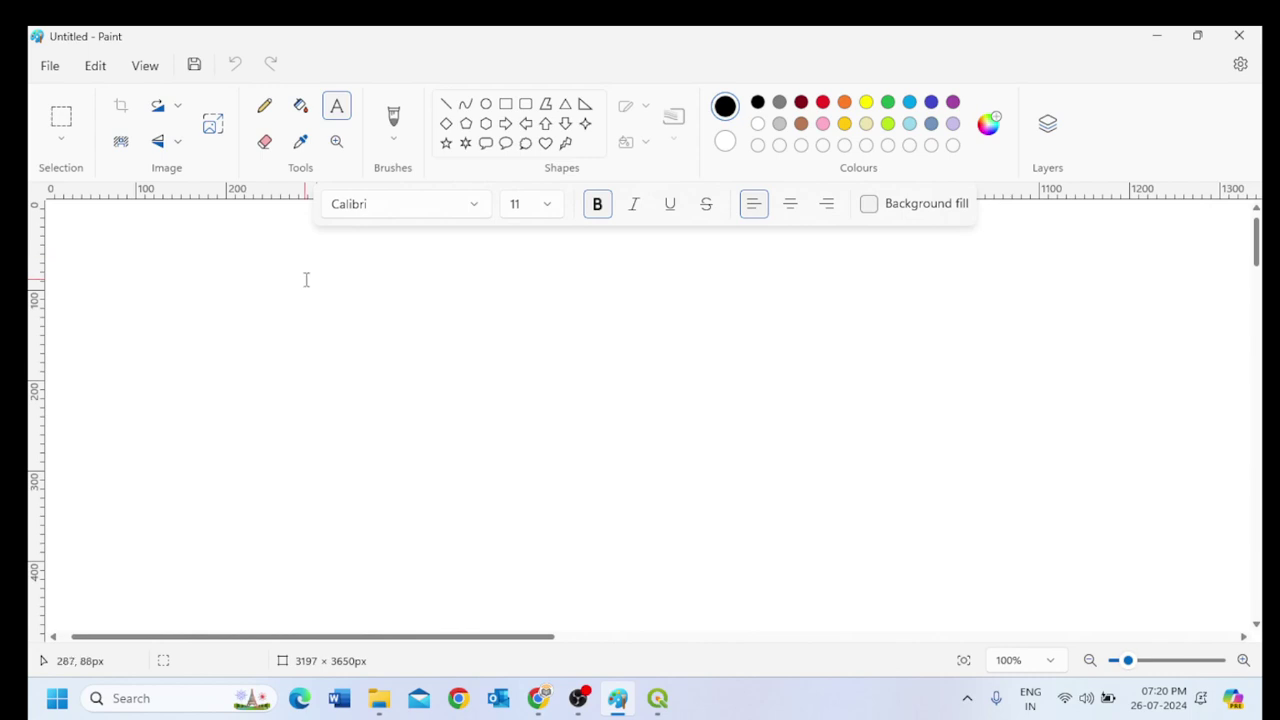
Add a text box listing "Raster" and "Vector", followed by a "Raster" heading with the note "1. it is made up of pixels".
left_click_drag(312, 270, 700, 486)
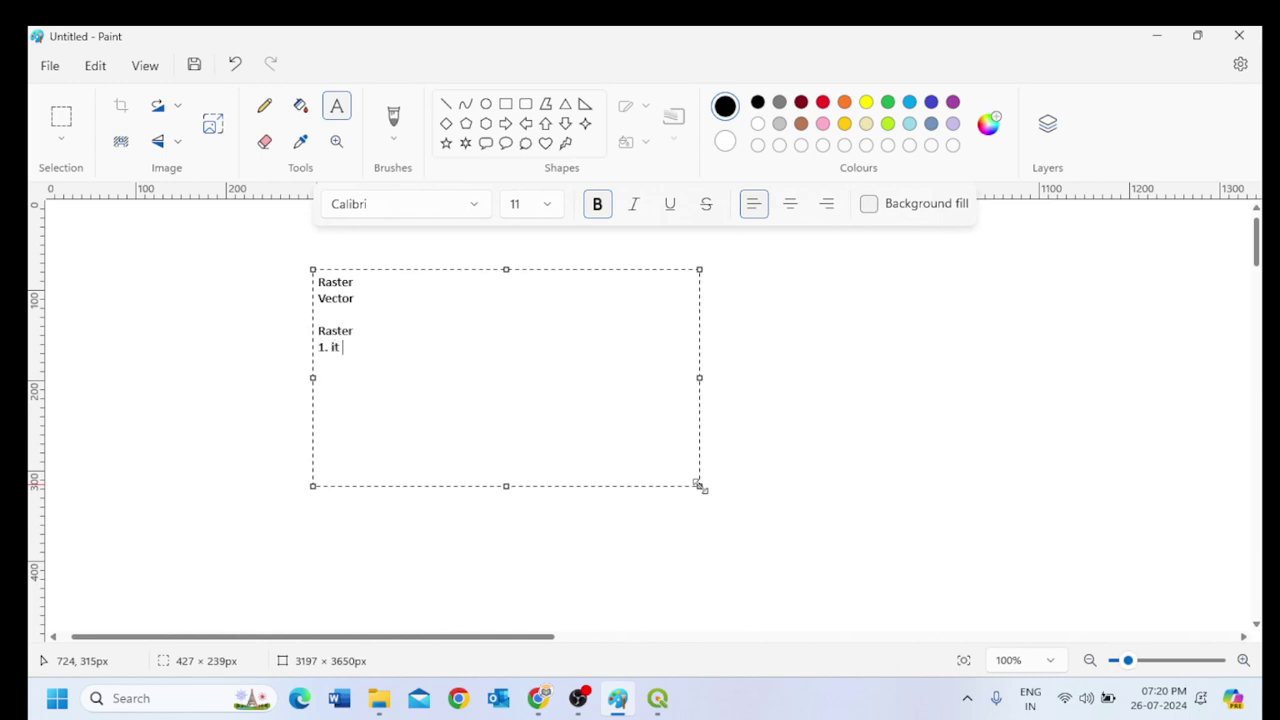
type("made up of pixels")
Switch to QGIS and remove the IND_adm1 layer from the project.
left_click(657, 699)
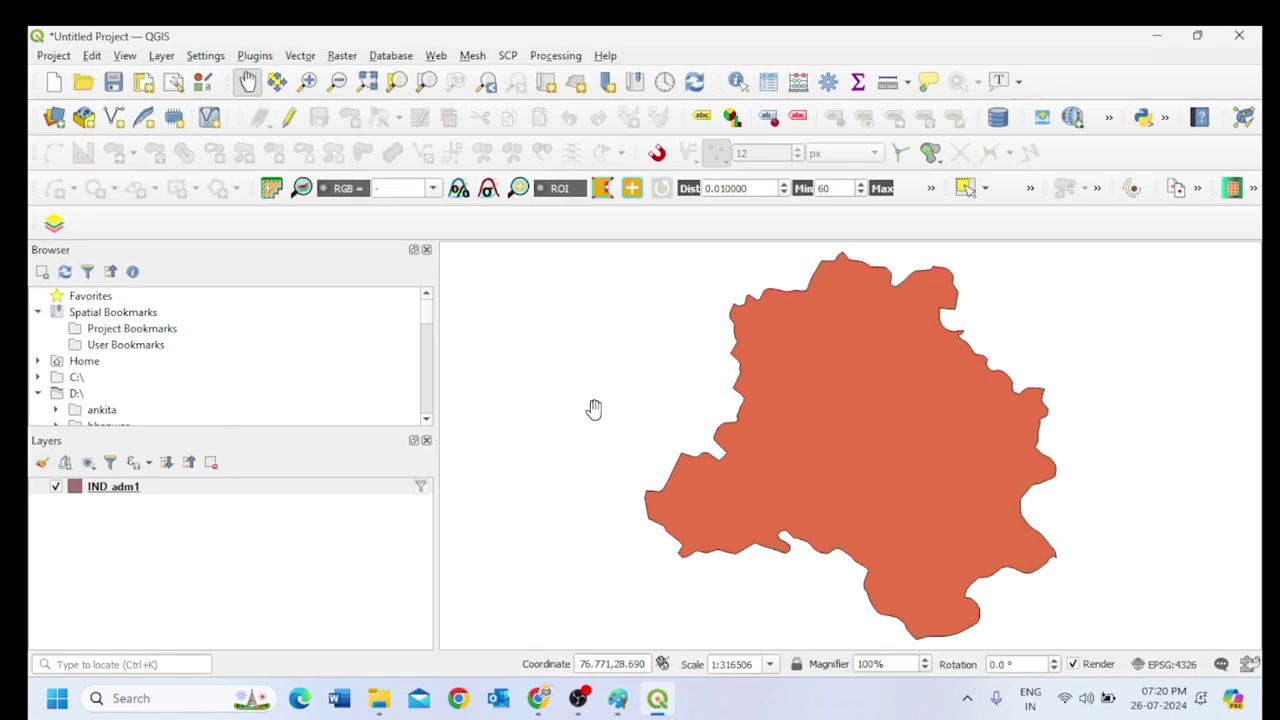
right_click(95, 489)
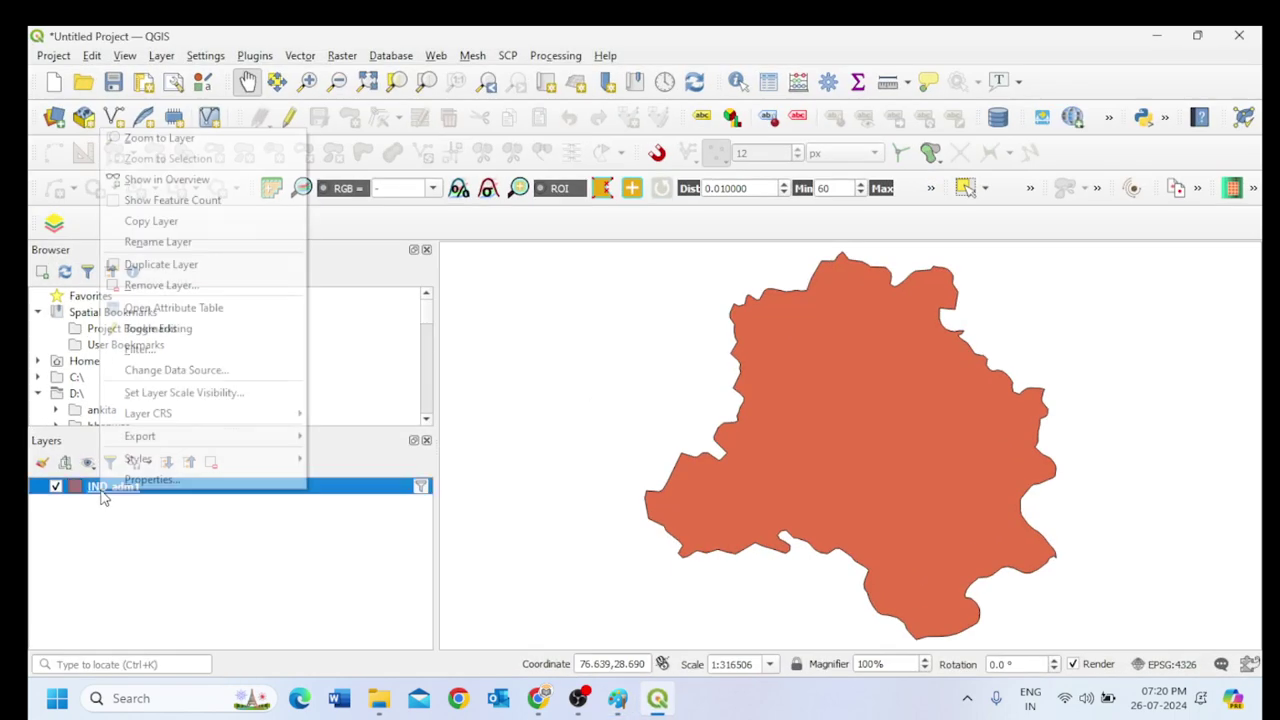
left_click(143, 286)
left_click(612, 382)
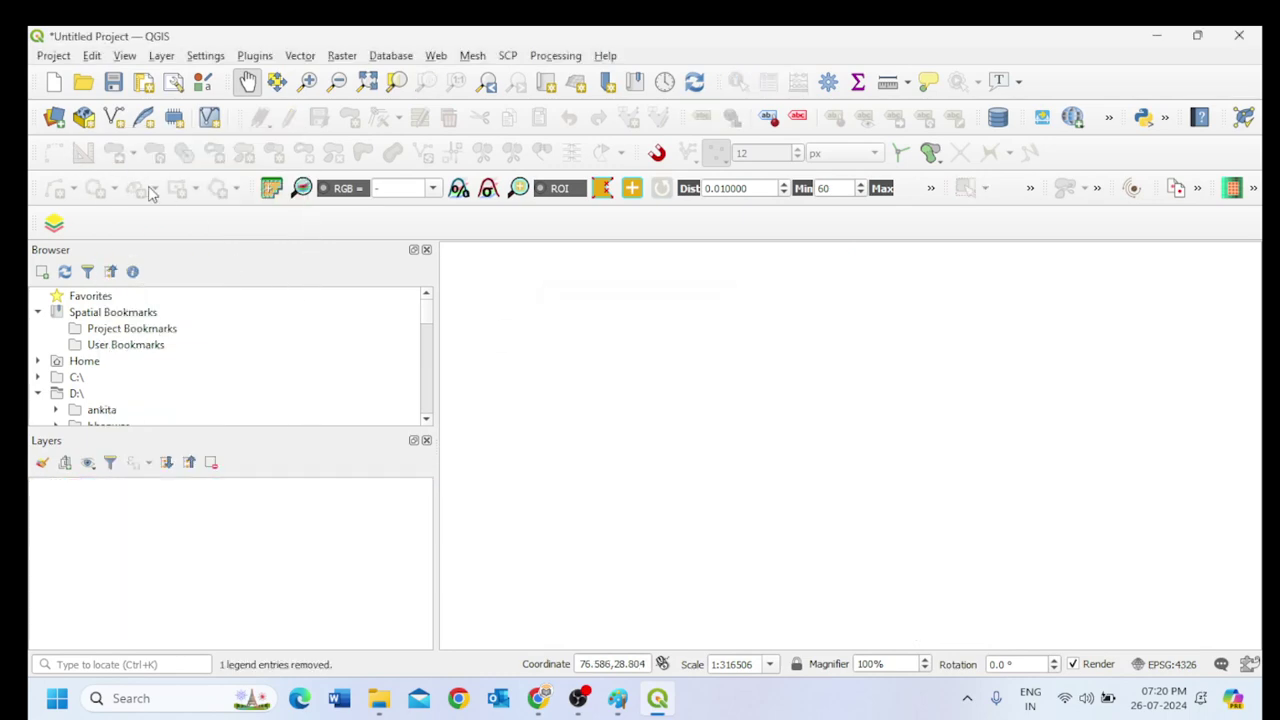
Add the raster layer delhi_data_modified.tif from the gis folder on the Desktop to the project.
left_click(54, 117)
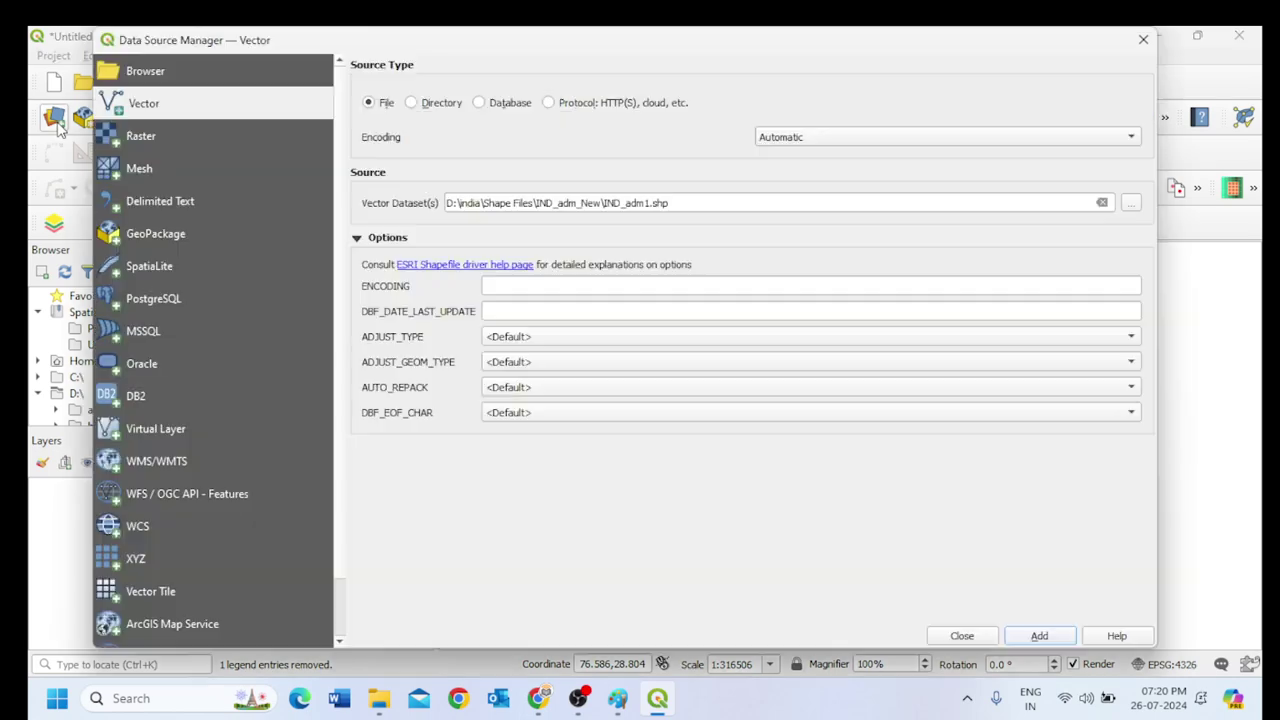
left_click(148, 140)
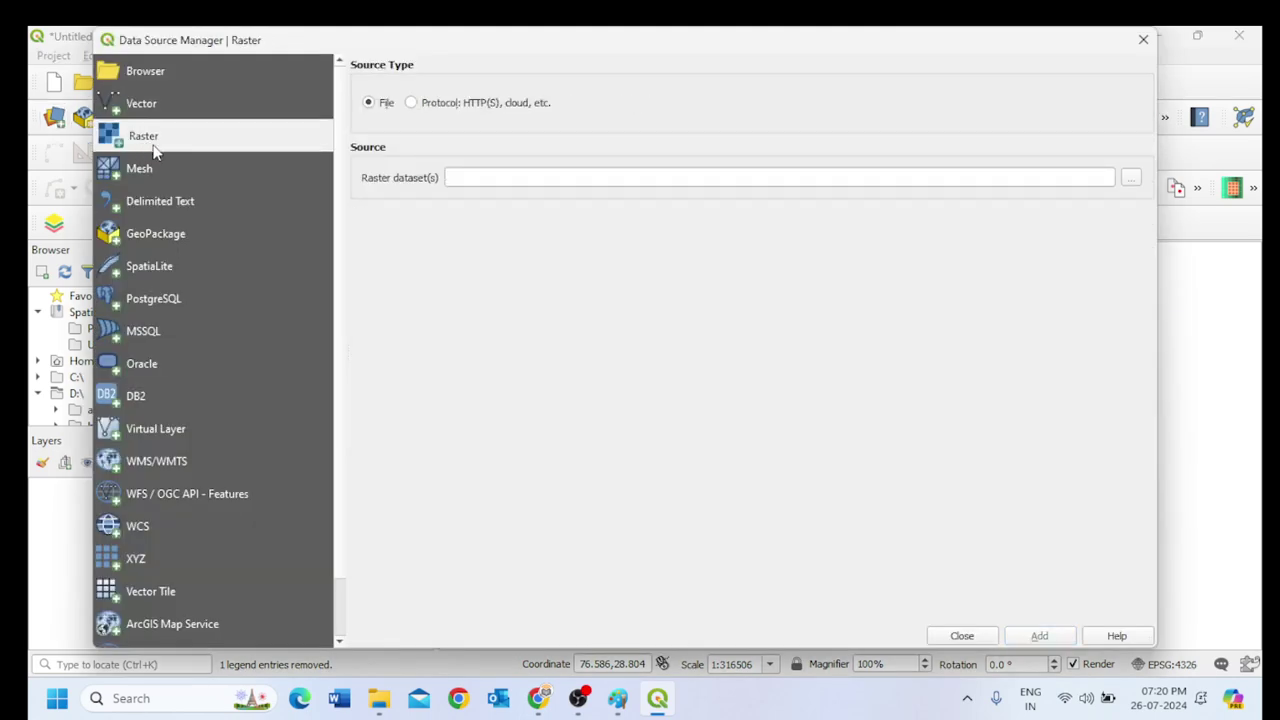
left_click(1134, 180)
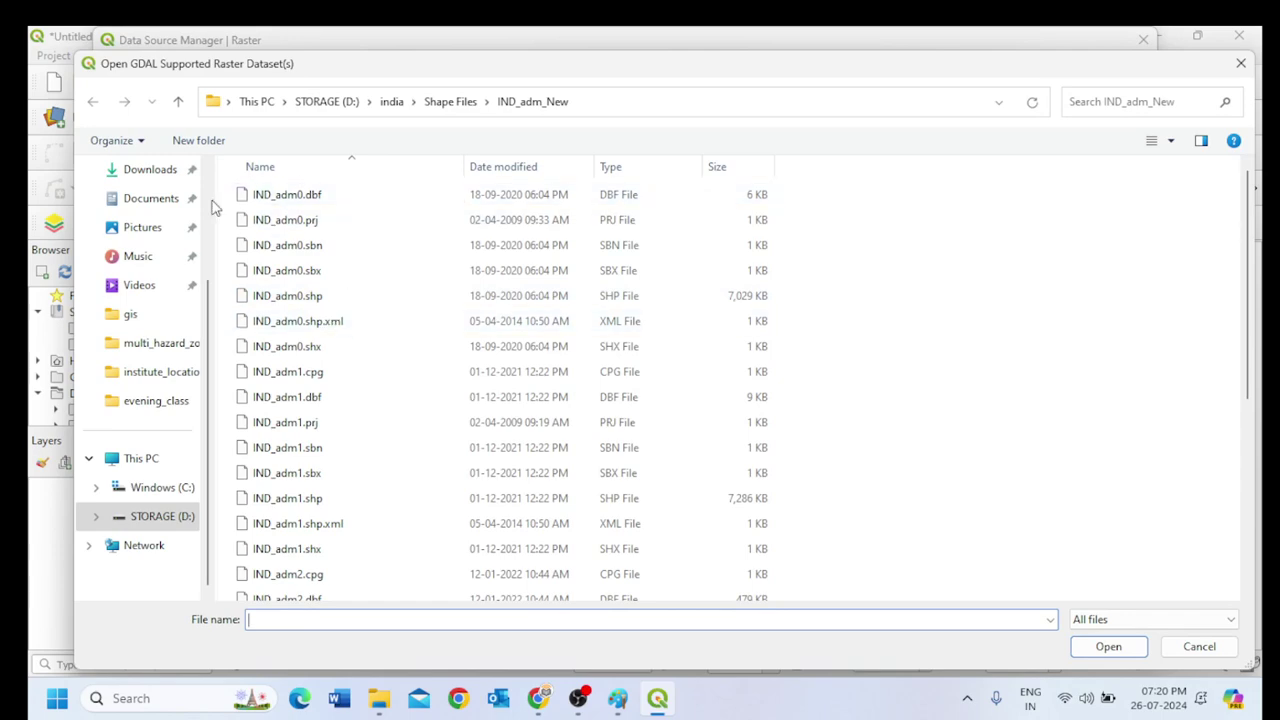
scroll(130, 300, "up", 3)
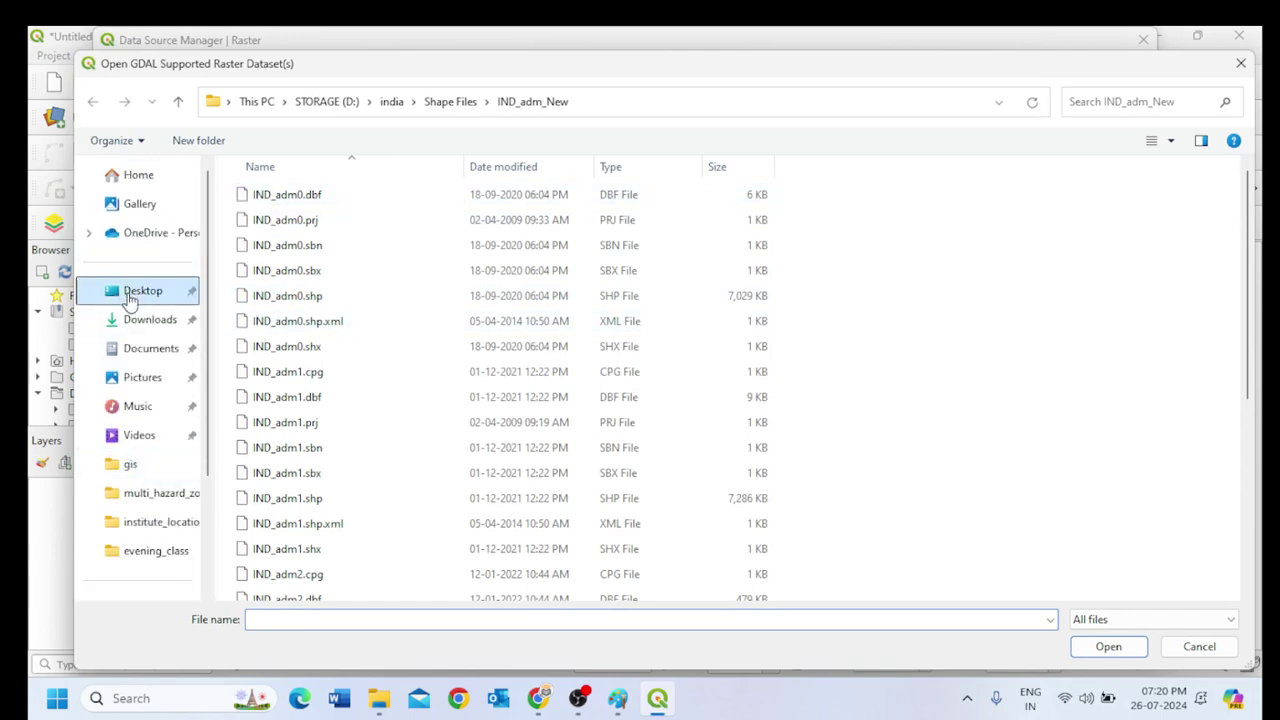
left_click(130, 293)
double_click(330, 183)
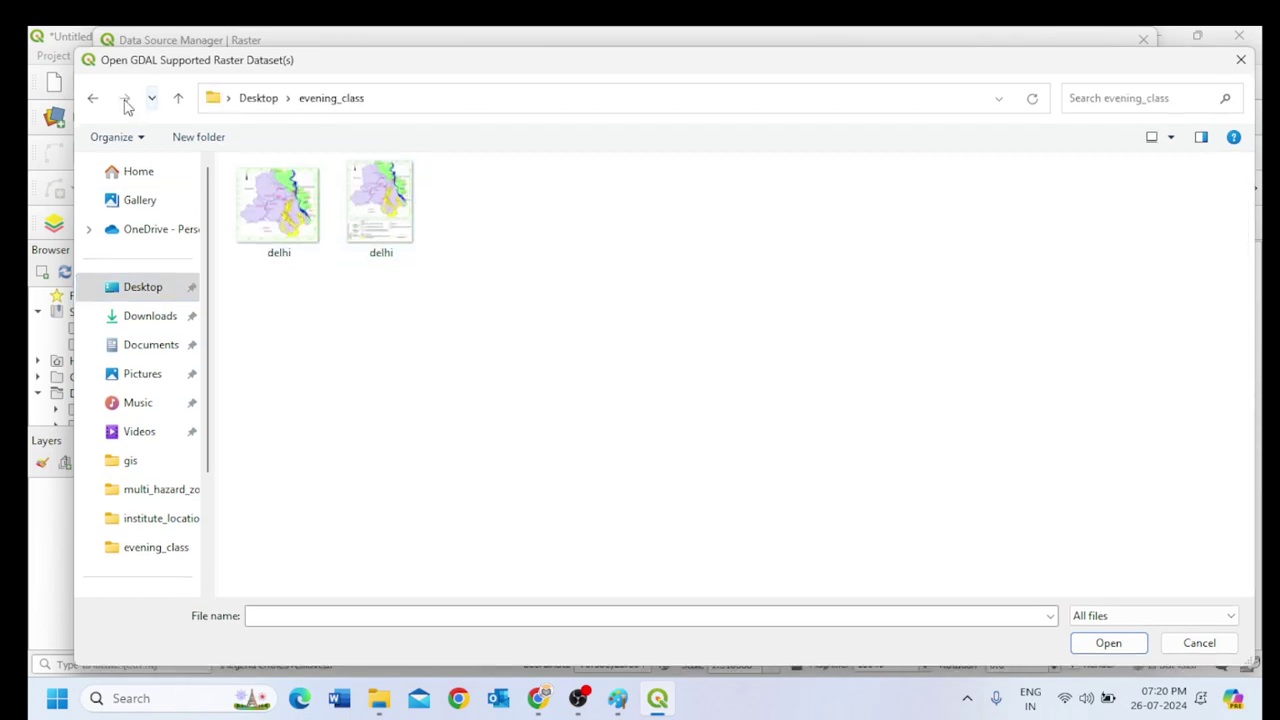
left_click(92, 98)
double_click(445, 223)
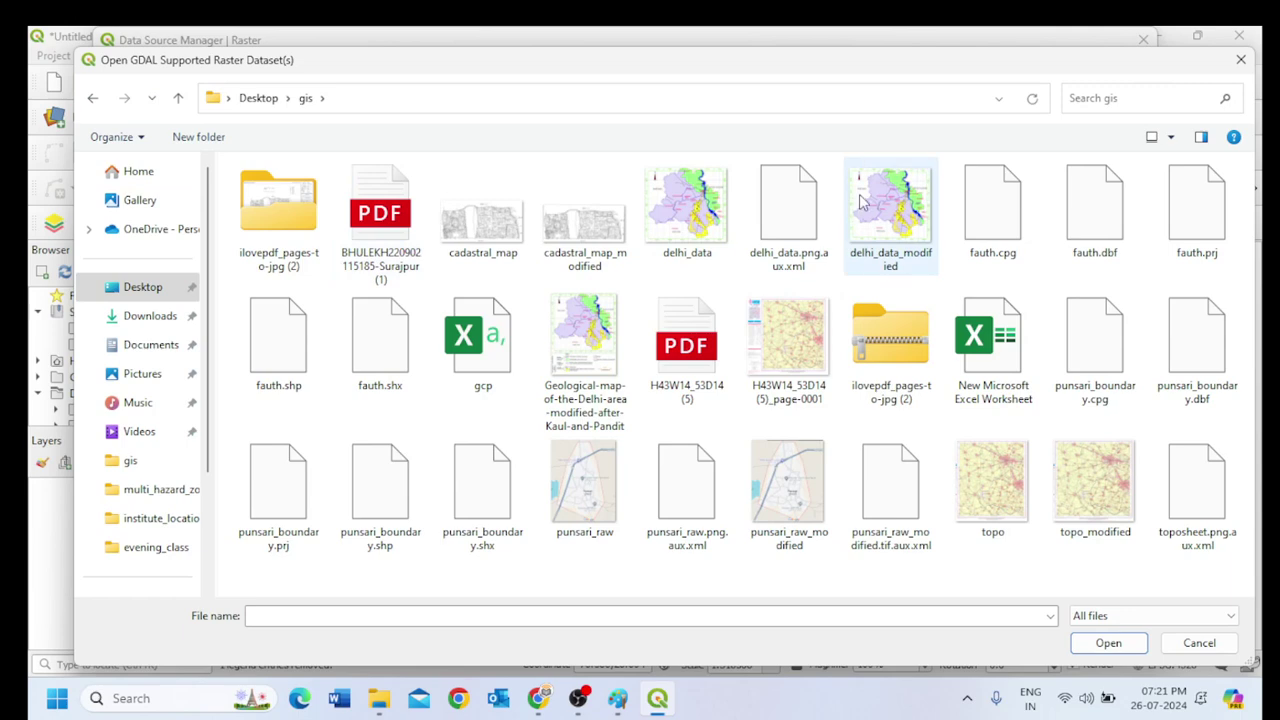
left_click(912, 225)
left_click(1096, 641)
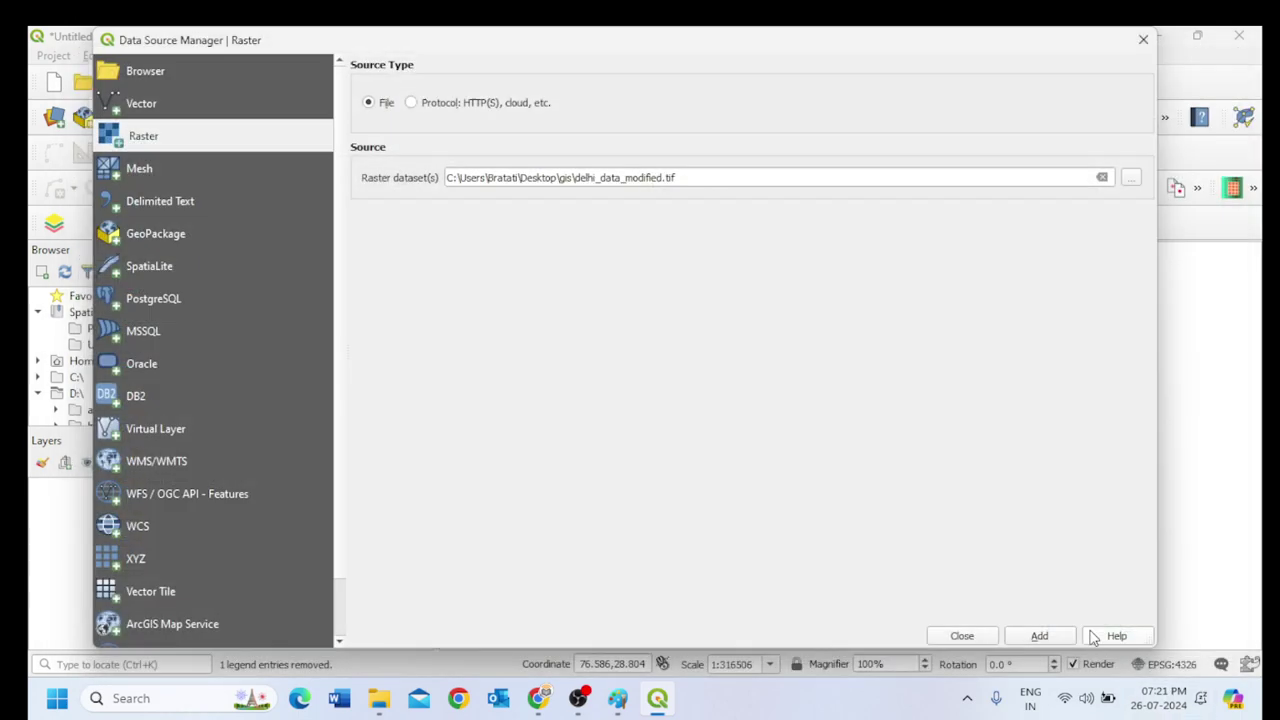
left_click(1040, 636)
left_click(962, 636)
Inspect the raster's individual pixels at the Najafgarh label, and add the note "2. each pixel contain a DN value" in Paint.
scroll(763, 450, "up", 3)
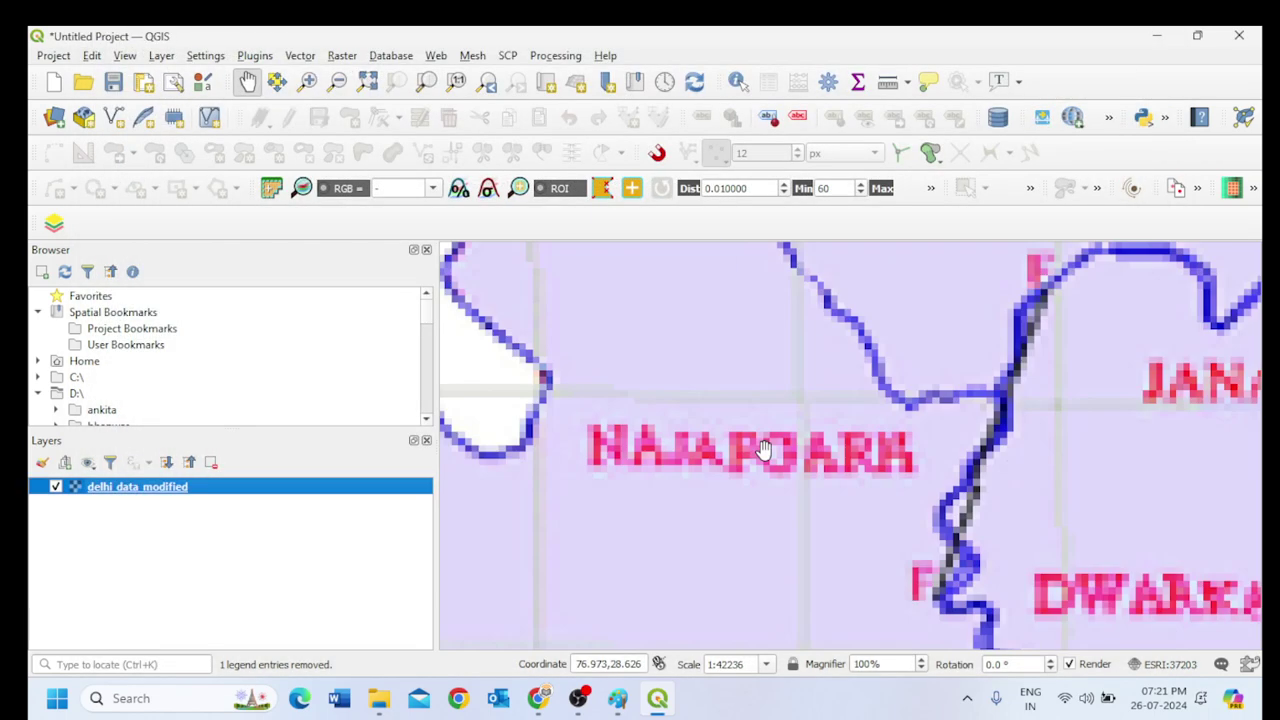
scroll(763, 450, "up", 3)
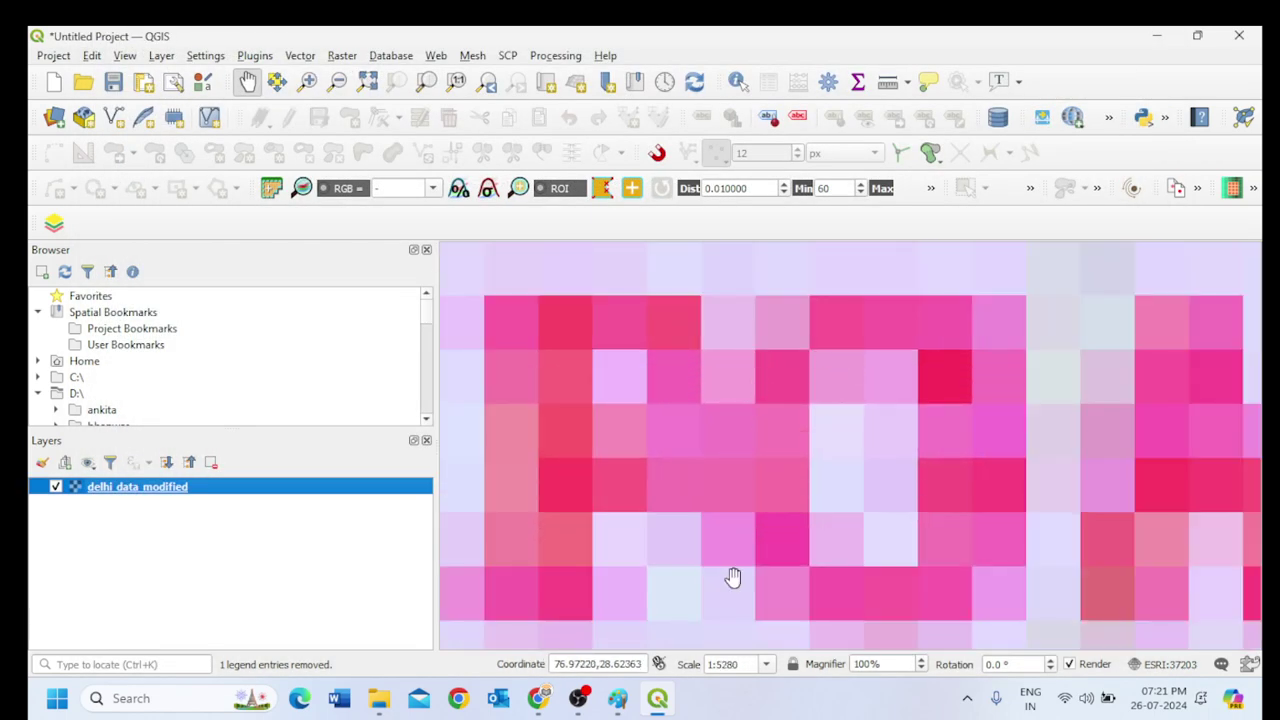
left_click(630, 706)
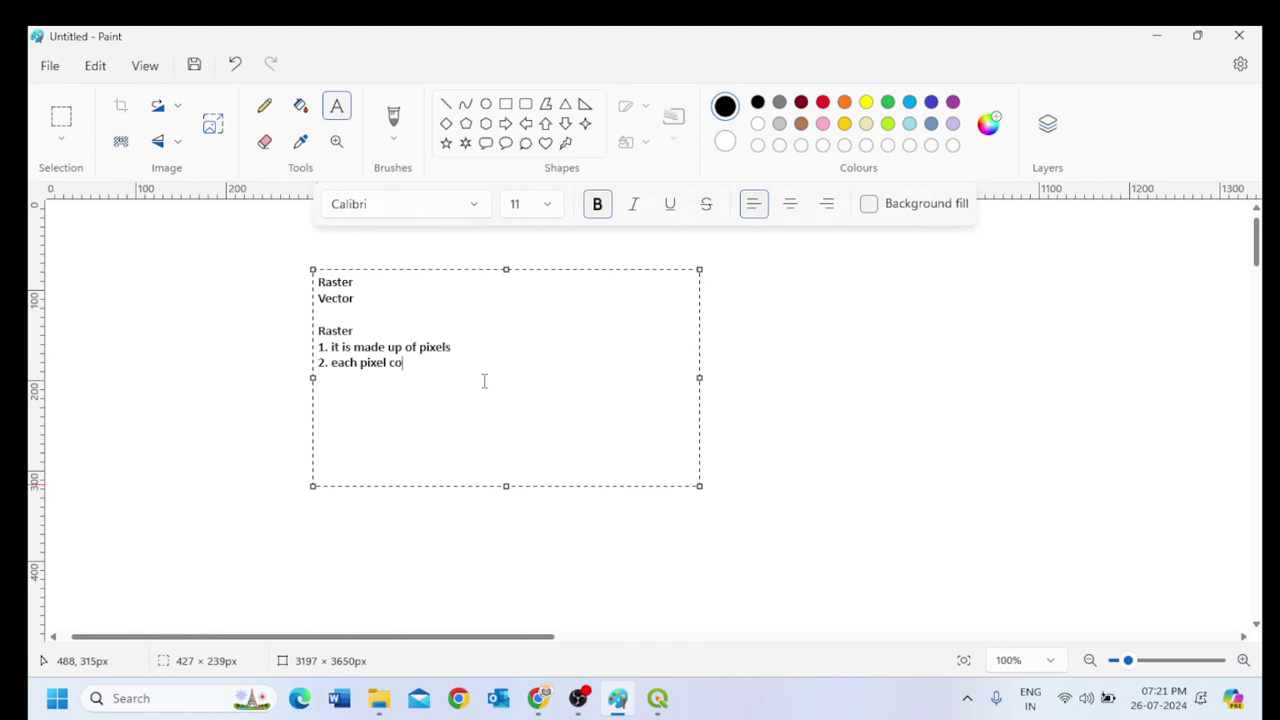
type("ain a DN value")
Review the raster pixels in QGIS again and add the note "3. it is continuous data" to the Paint text box.
left_click(657, 698)
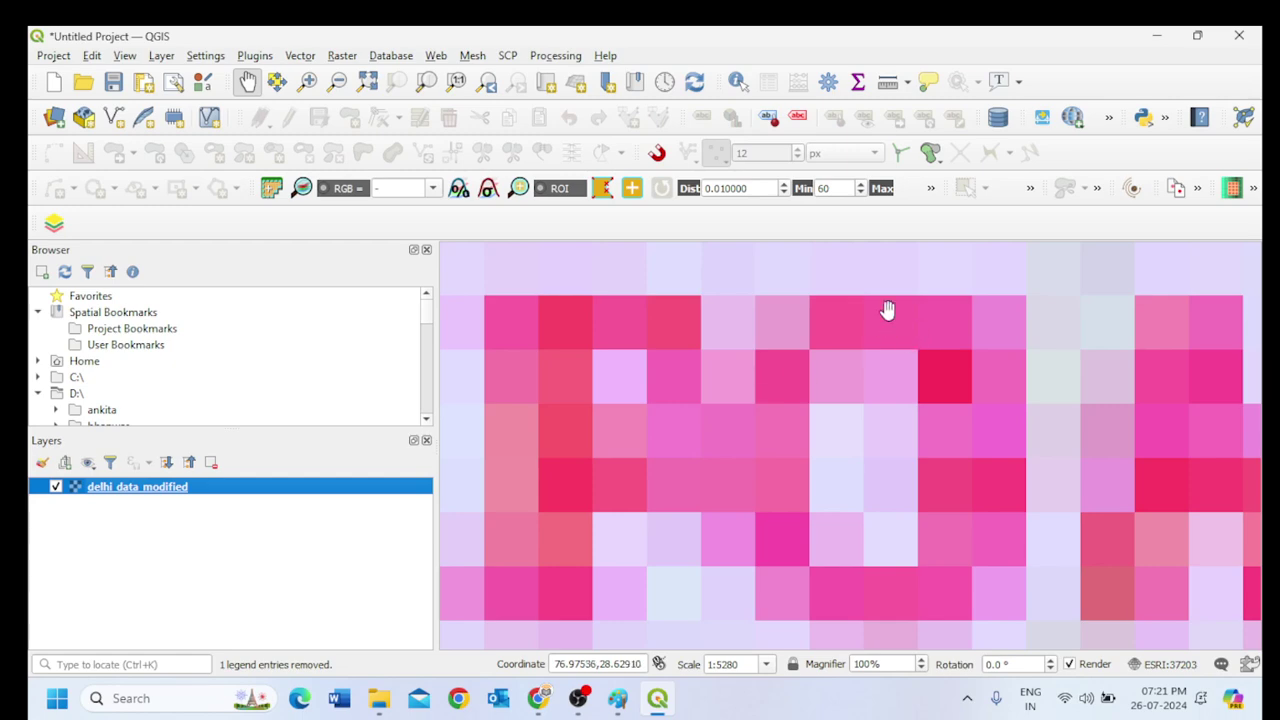
left_click(1157, 36)
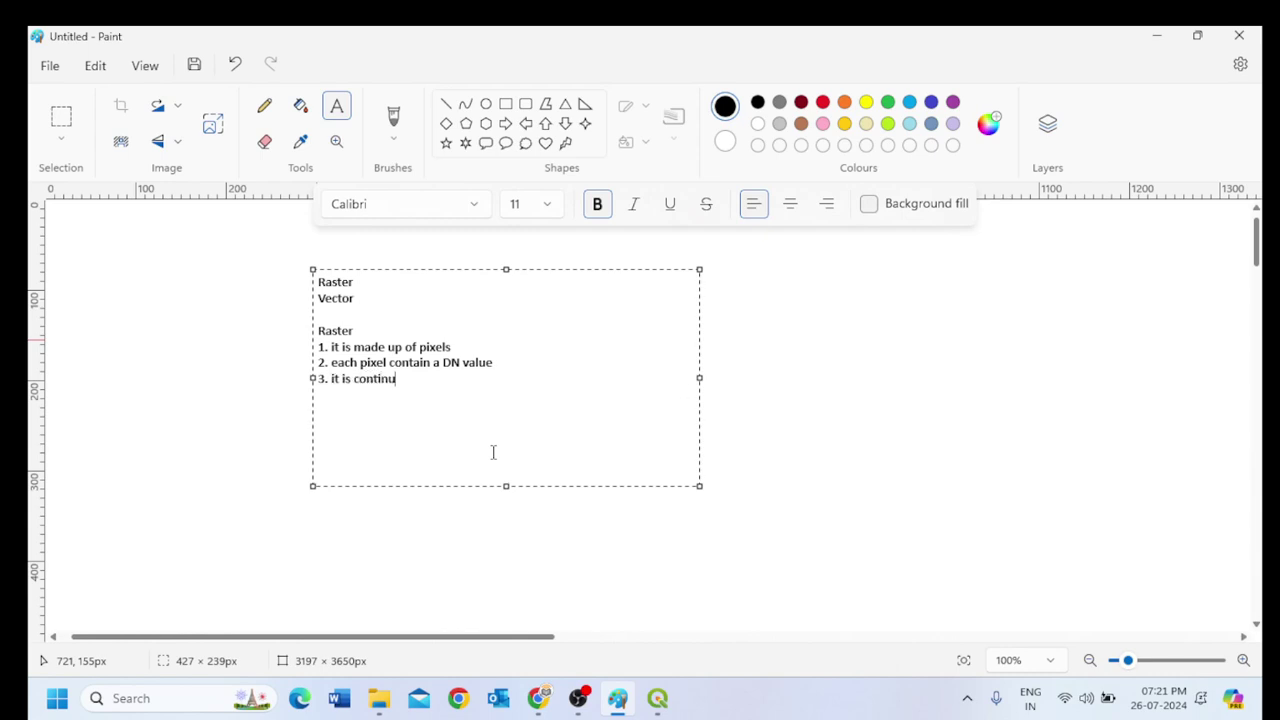
type("s")
key("BackSpace")
key("BackSpace")
key("BackSpace")
key("BackSpace")
type("uous data")
mouse_move(660, 700)
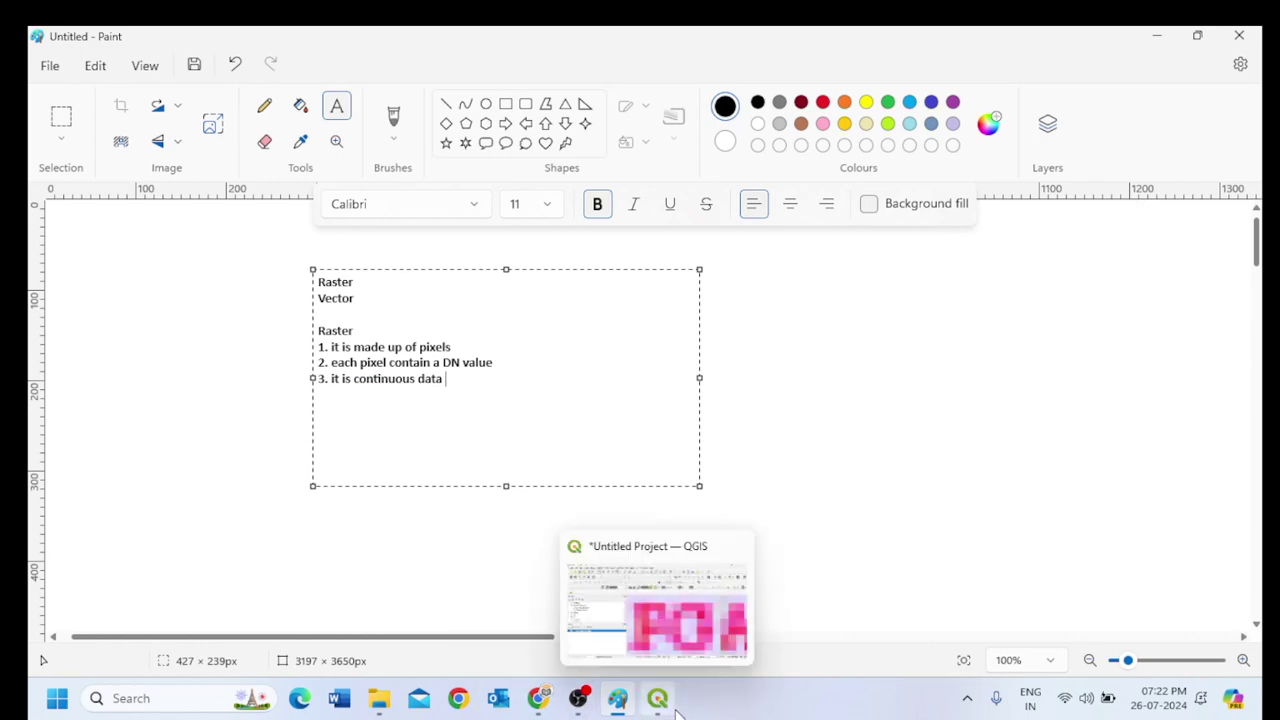
Switch to QGIS and examine the delhi_data_modified raster around Najafgarh and Dwarka, from overview down to individual pixels.
left_click(627, 622)
scroll(532, 400, "down", 4)
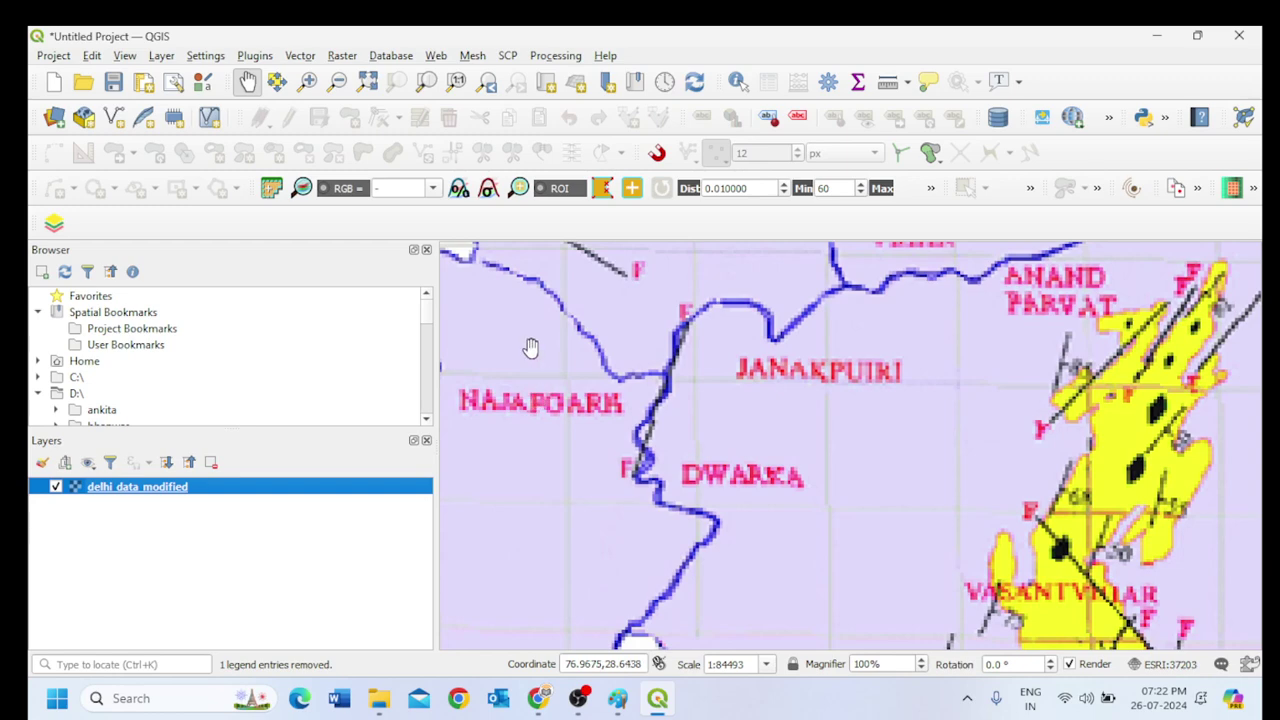
left_click_drag(532, 348, 815, 473)
scroll(737, 400, "down", 2)
scroll(737, 400, "up", 6)
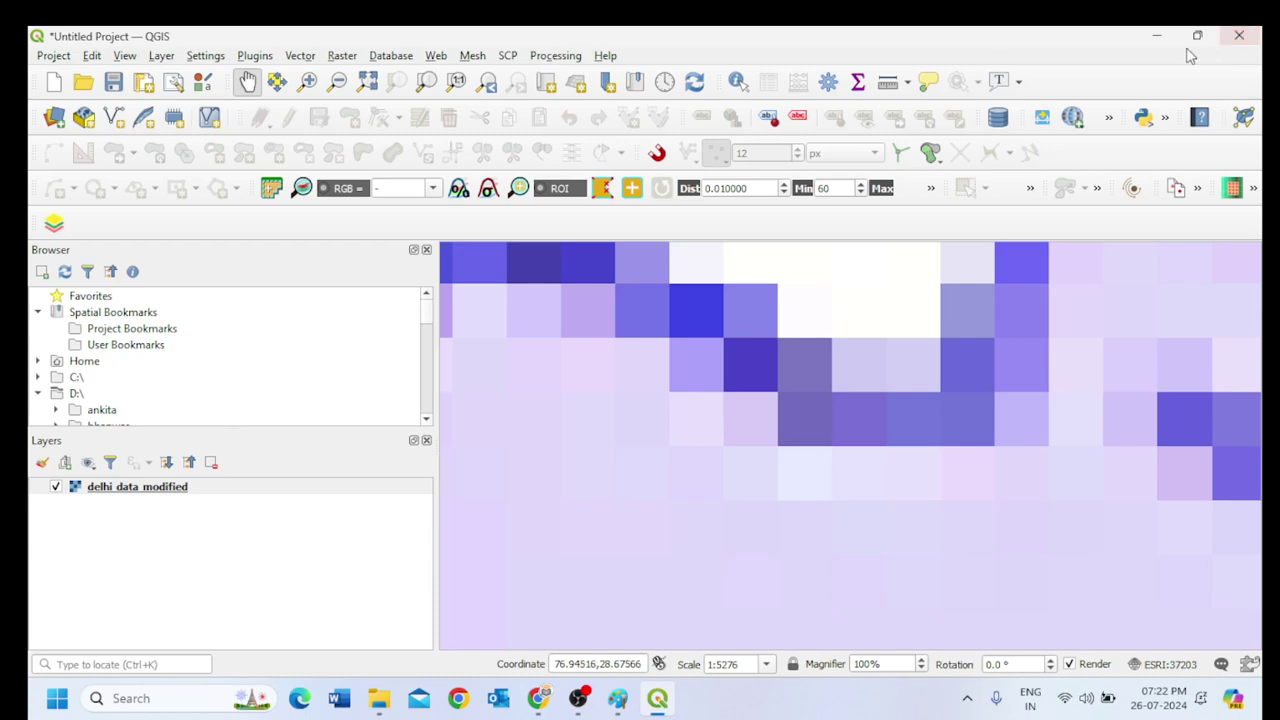
left_click(1158, 38)
Add the note "4. we cannot create. it is collected from other sources(satellite, drone, scanned image, image)" to the Paint text box.
key("Return")
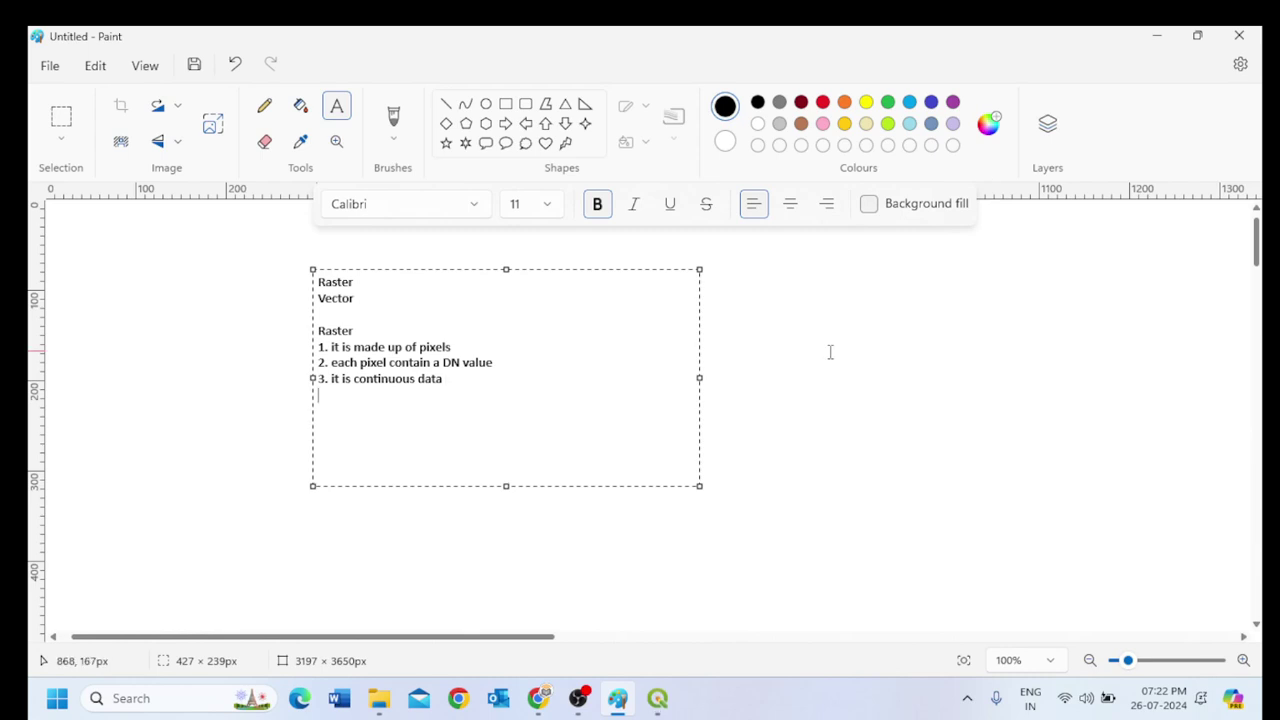
type("4. were")
key("BackSpace")
key("BackSpace")
type("canno")
type("t craete")
key("BackSpace")
key("BackSpace")
key("BackSpace")
key("BackSpace")
type("eate. it is ")
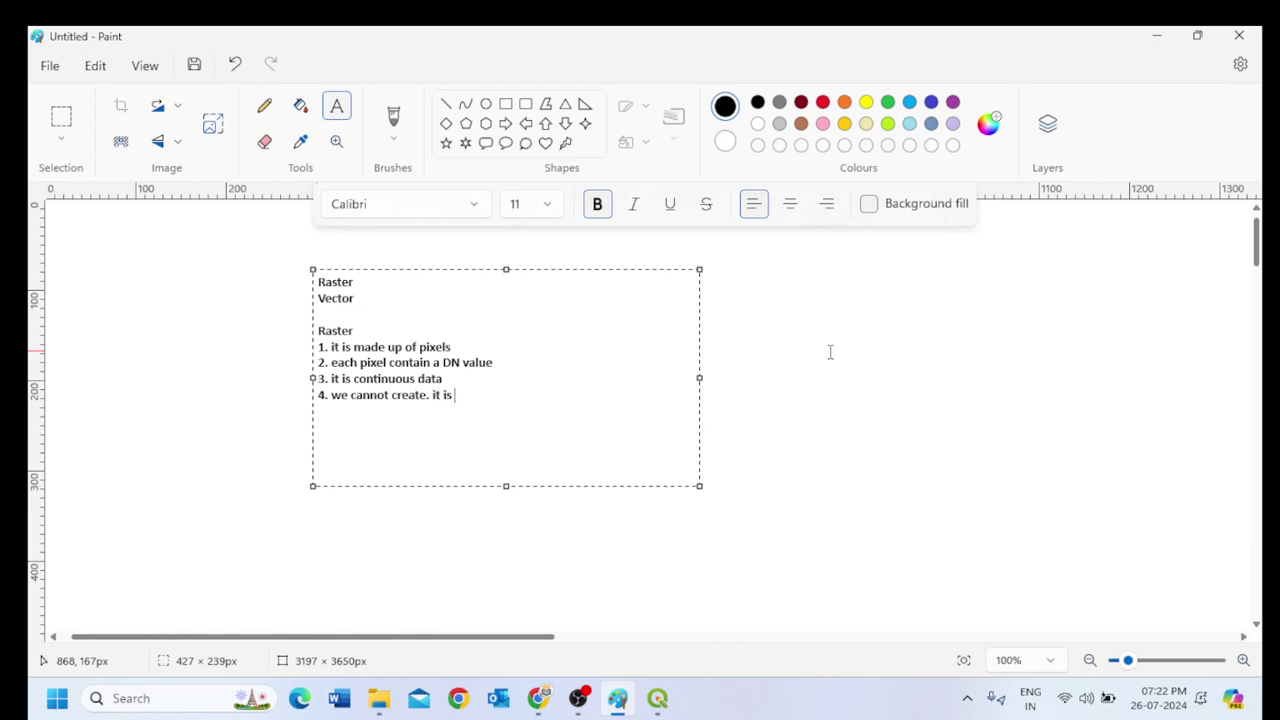
type("collected from other sources")
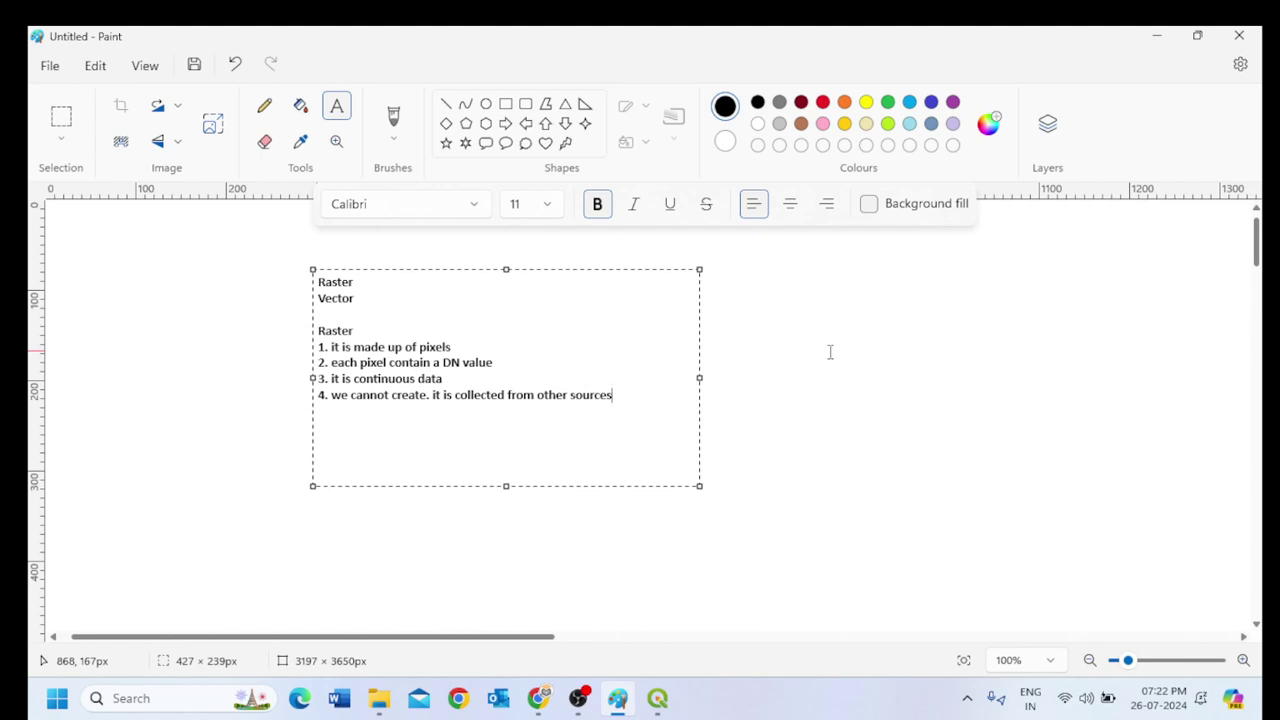
type("(satellite, drone, ")
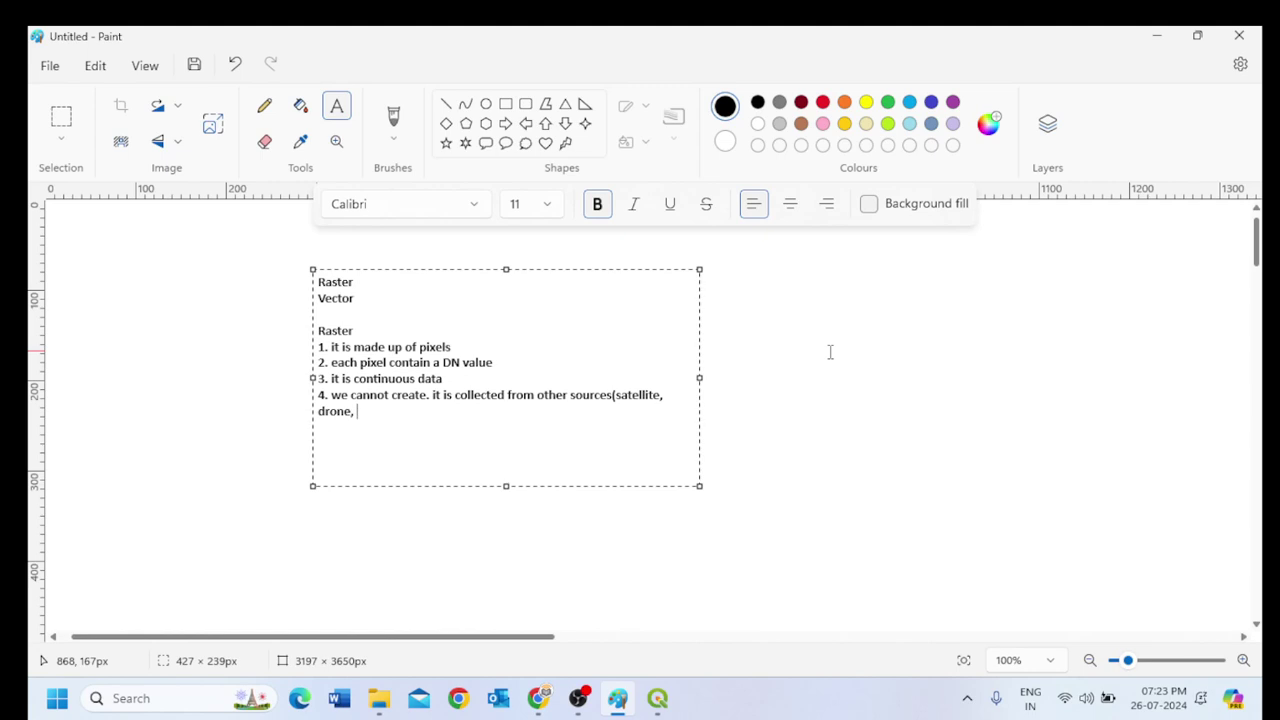
type("scanned image, image)")
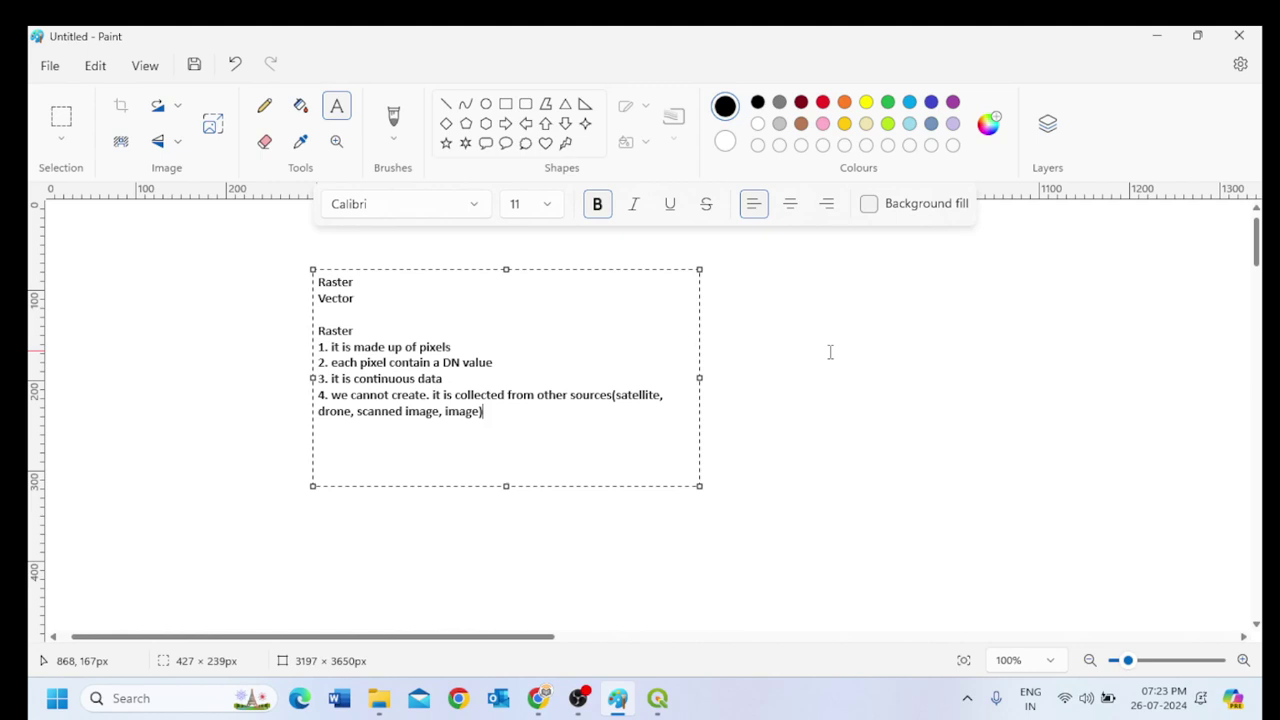
Add the note "5. raw raster images are georefered" on a new line below note 4.
key("Return")
type("5. raw raster images are ")
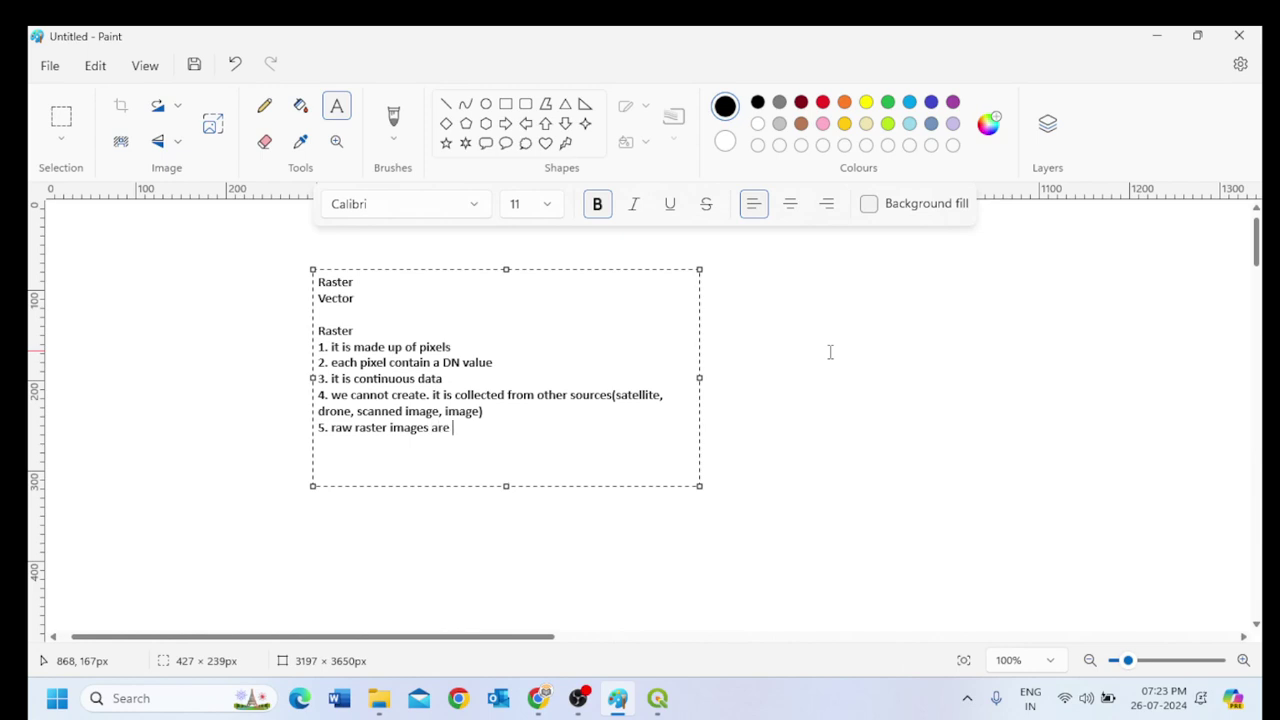
type("georefered")
Examine the Delhi raster map in QGIS, and append "(coordinates)" to note 5 in Paint.
left_click(657, 698)
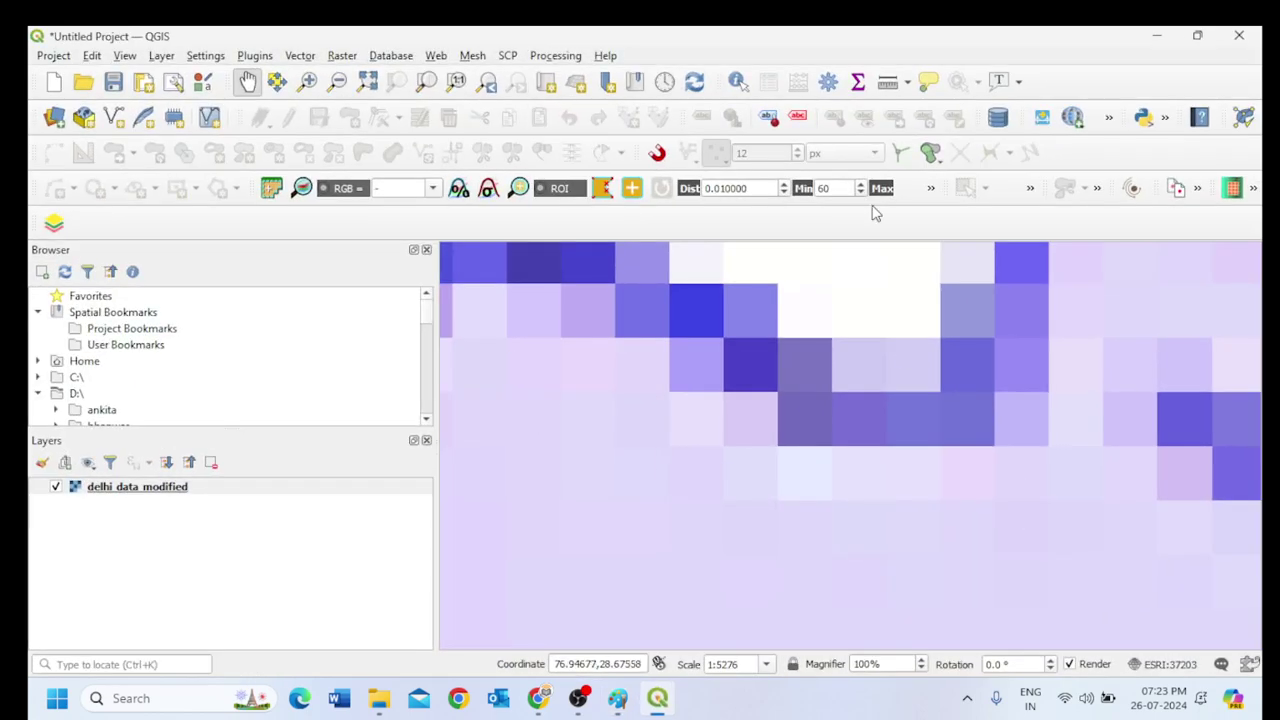
scroll(751, 366, "up", 2)
scroll(753, 365, "down", 4)
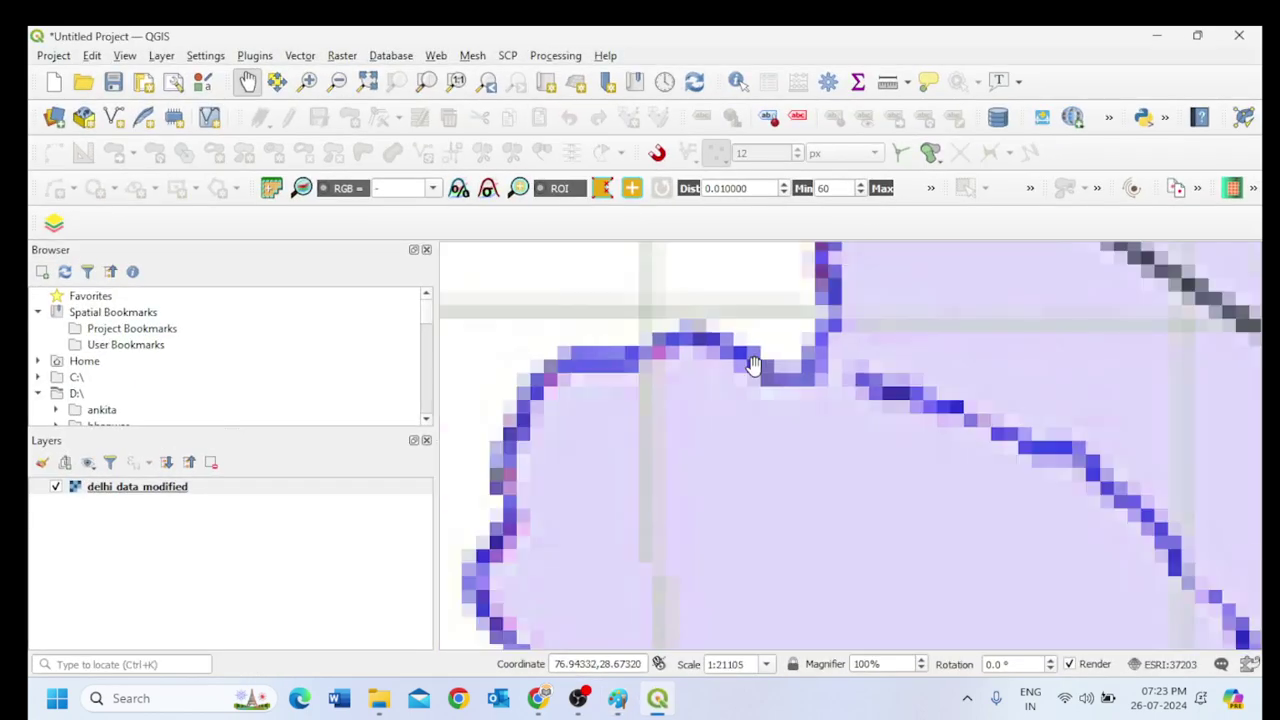
scroll(753, 365, "down", 5)
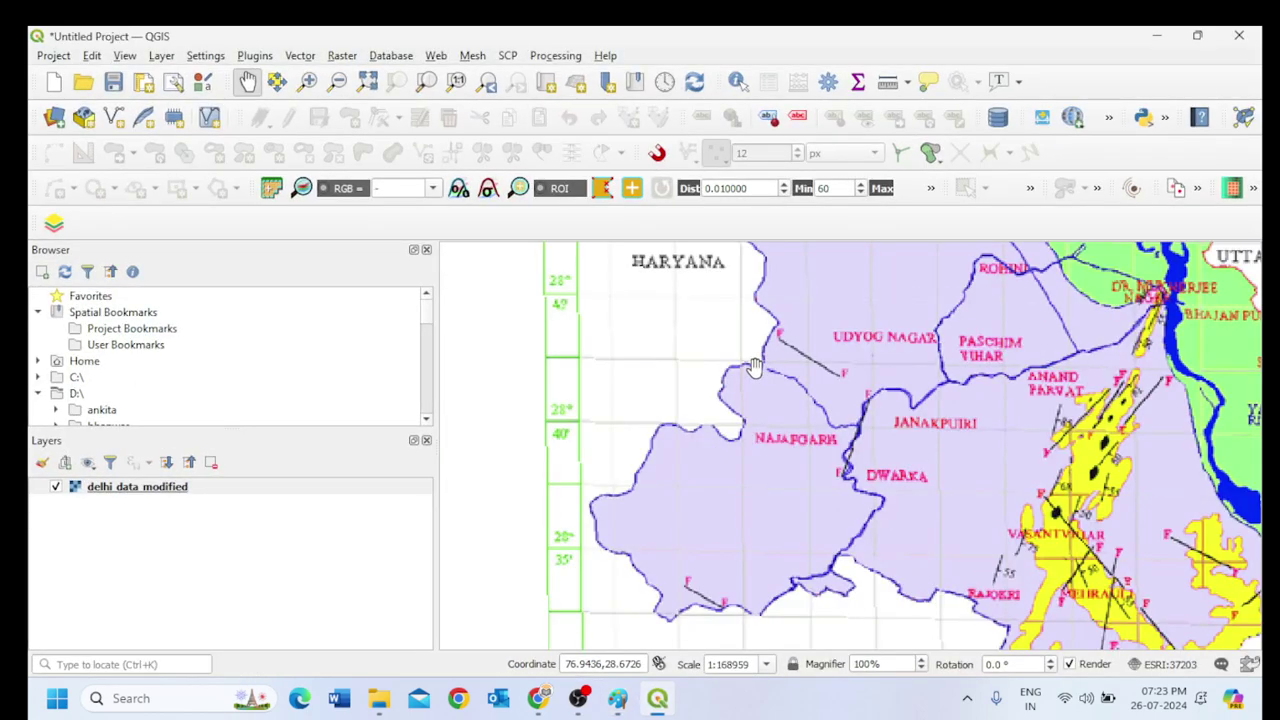
mouse_move(755, 367)
left_mouse_down()
mouse_move(672, 405)
mouse_move(765, 348)
left_mouse_up()
scroll(668, 400, "up", 2)
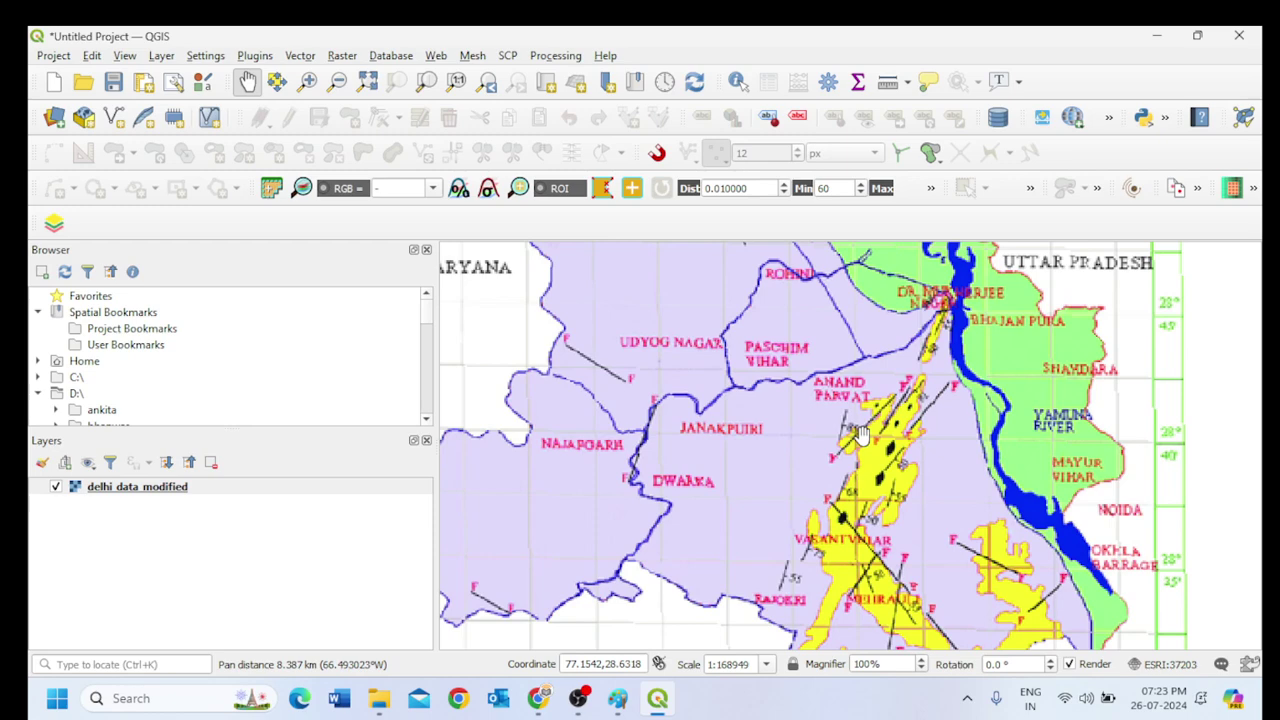
left_click(1157, 36)
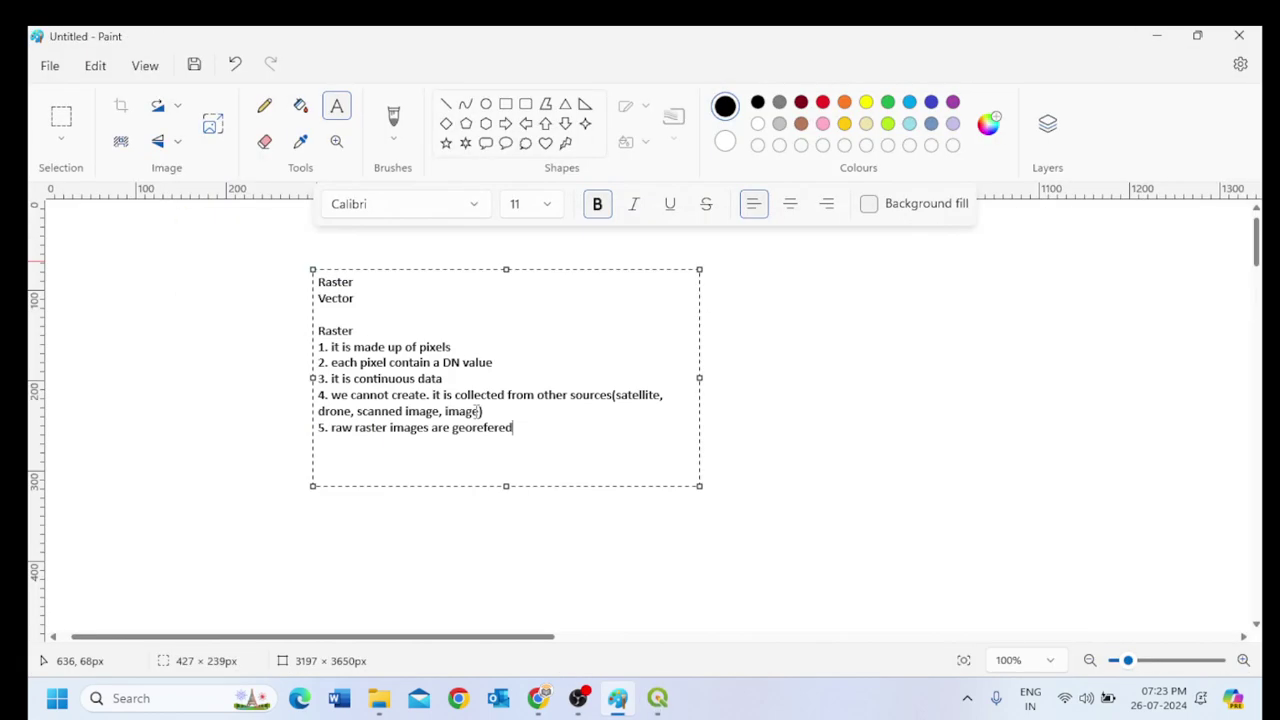
type("(cor")
key("BackSpace")
type("ordina")
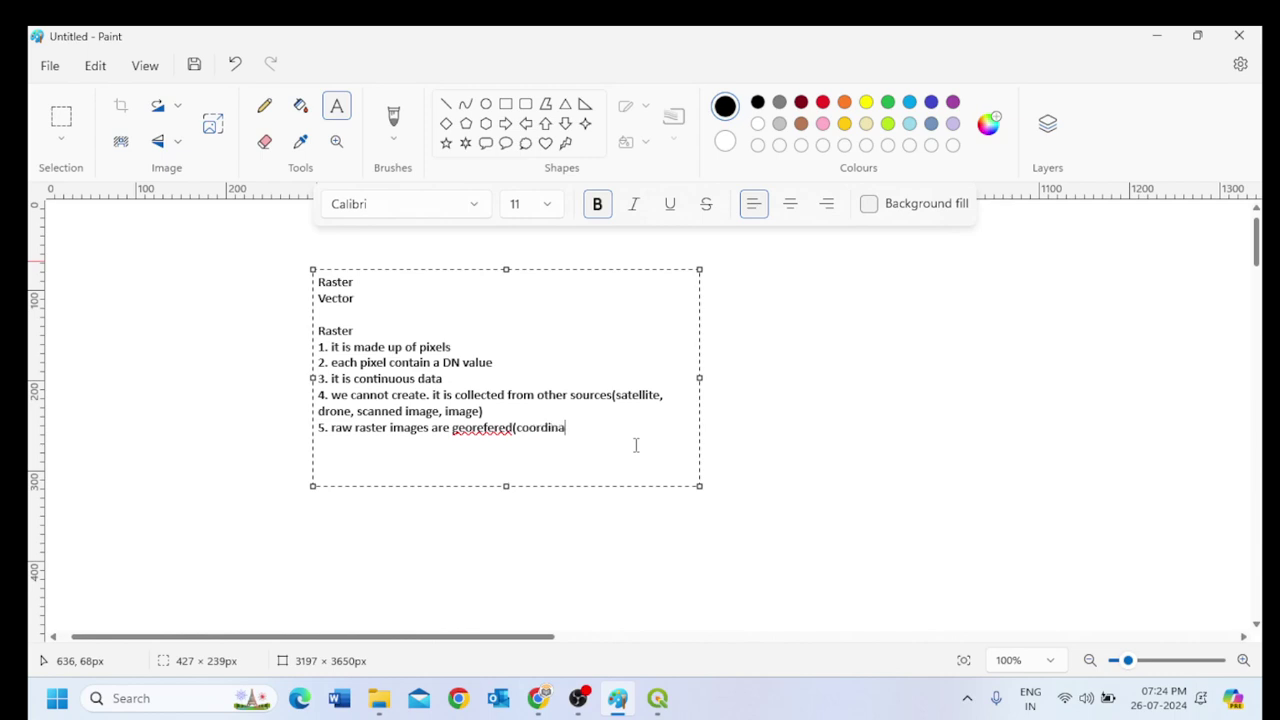
type("tes)")
Add the note "6. it mostly acts as a base" on a new line below note 5.
key("Return")
type("6. it")
key("BackSpace")
key("BackSpace")
type("it ac")
key("BackSpace")
key("BackSpace")
type("acts as")
key("BackSpace")
type("s a base")
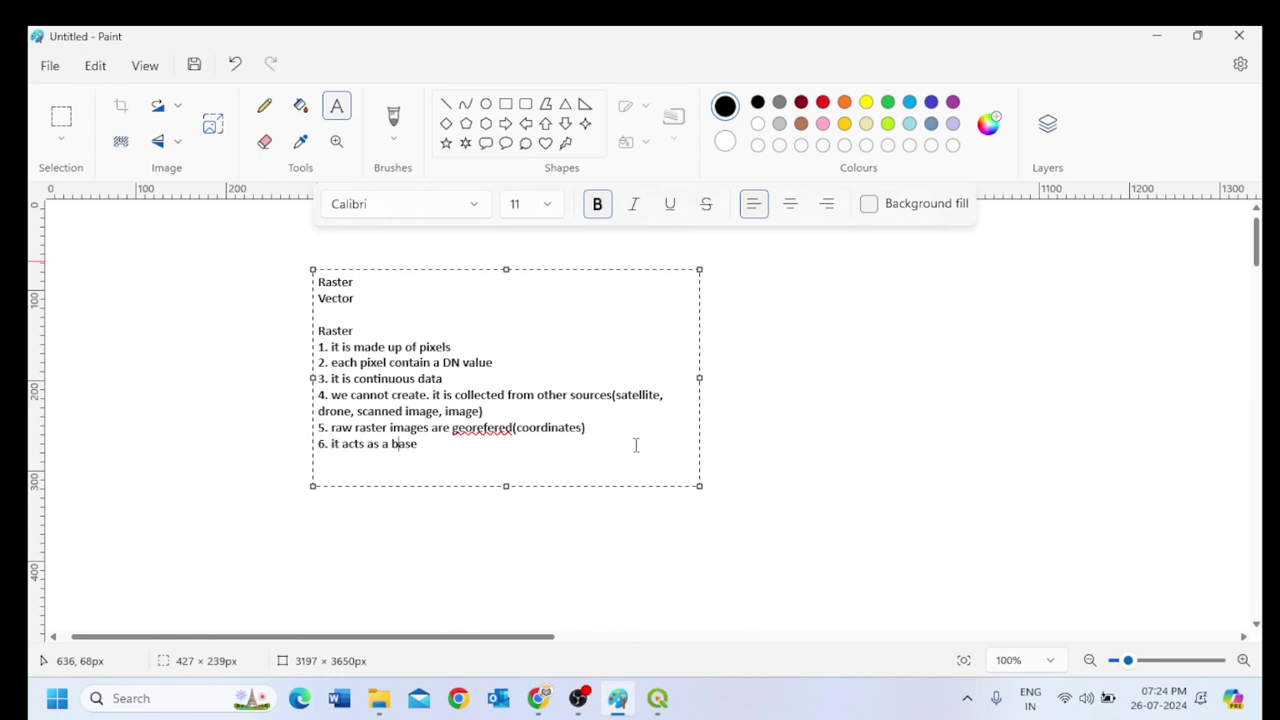
key("Left")
type("mostly")
Switch to QGIS to review the full extent of the Delhi raster map, and return to Paint.
left_click(657, 698)
scroll(673, 497, "down", 1)
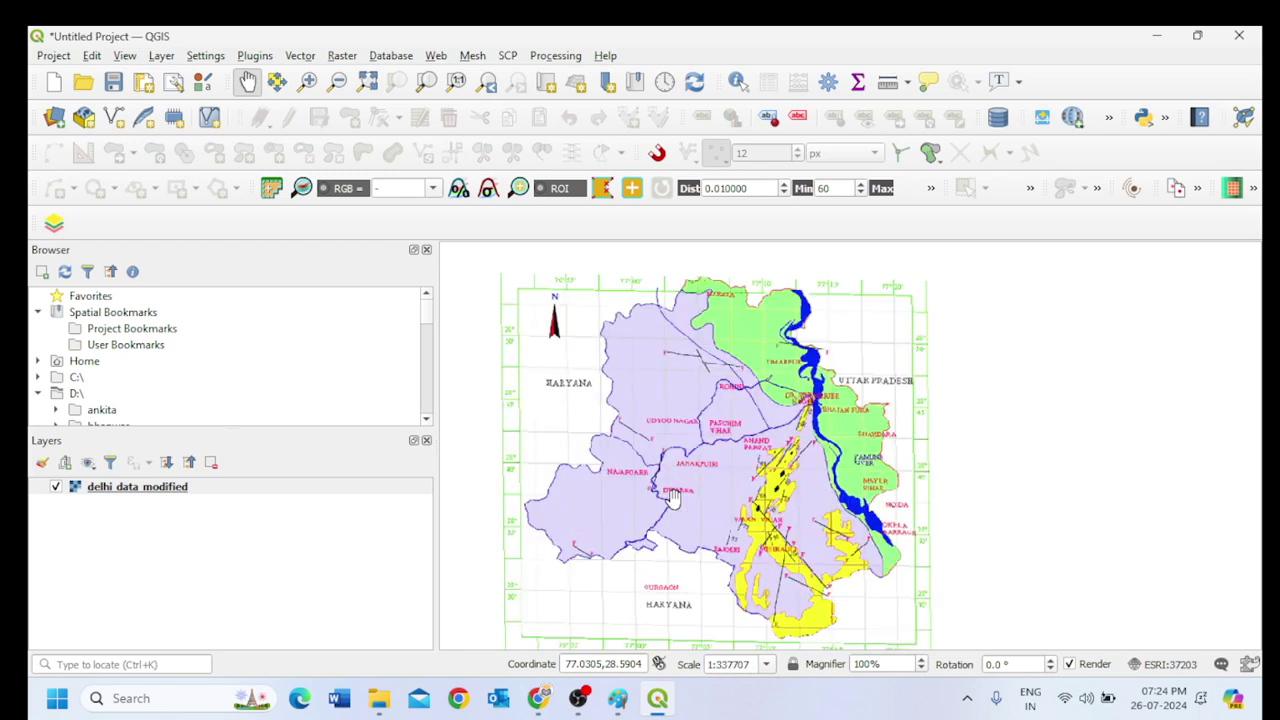
left_click_drag(673, 497, 747, 447)
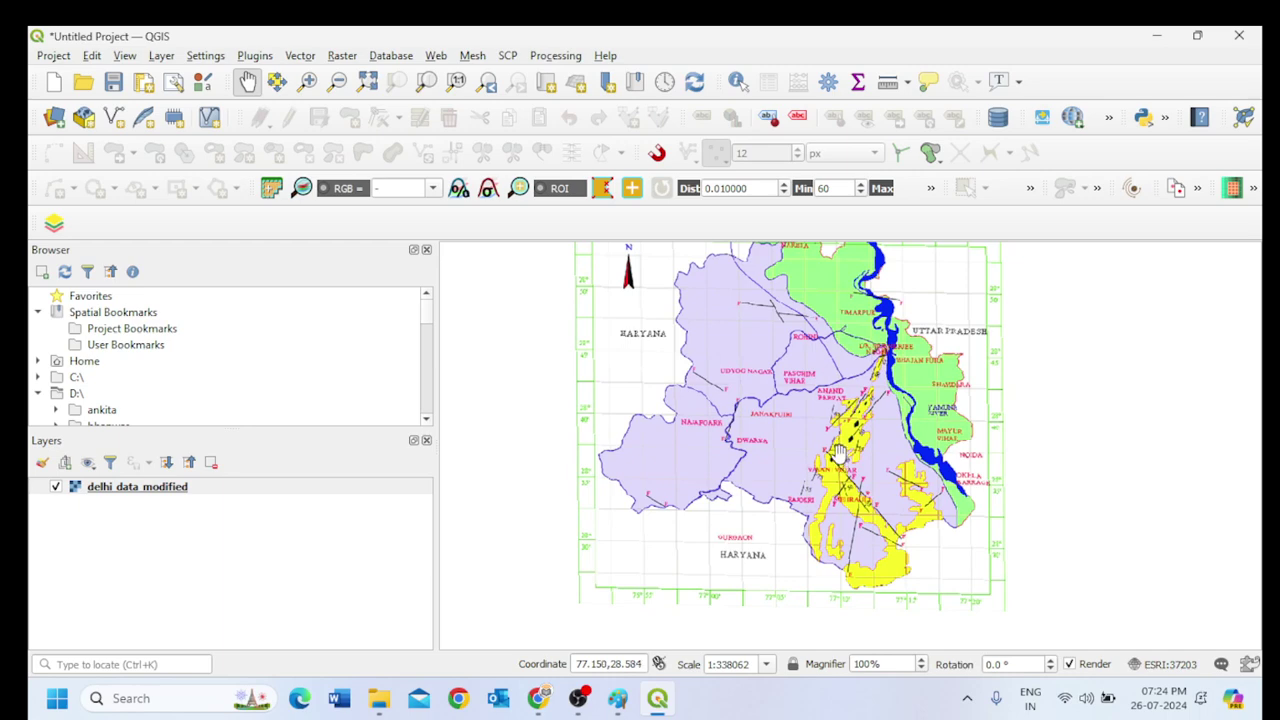
scroll(843, 432, "down", 1)
scroll(848, 420, "up", 1)
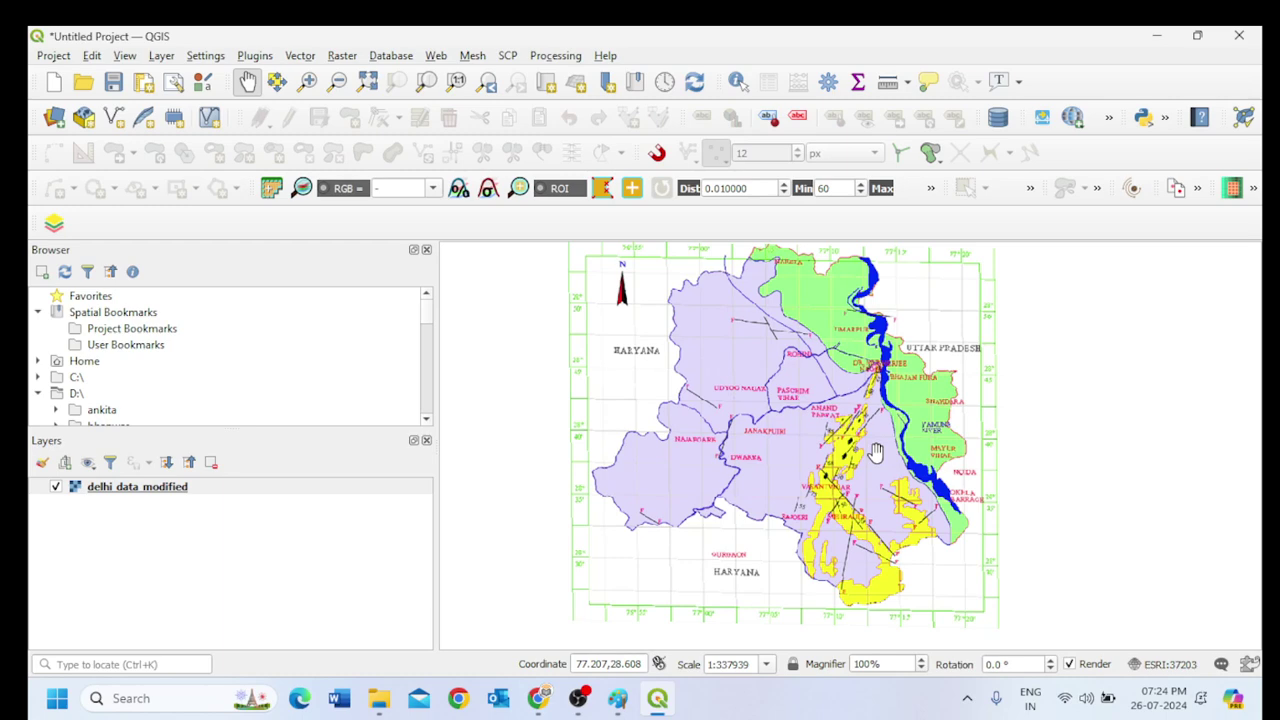
left_click(1157, 36)
Create a text box about 265 × 274 px beside the raster notes, containing "vector" and "1. it is represented by x,y".
left_click_drag(748, 277, 988, 525)
type("Vector")
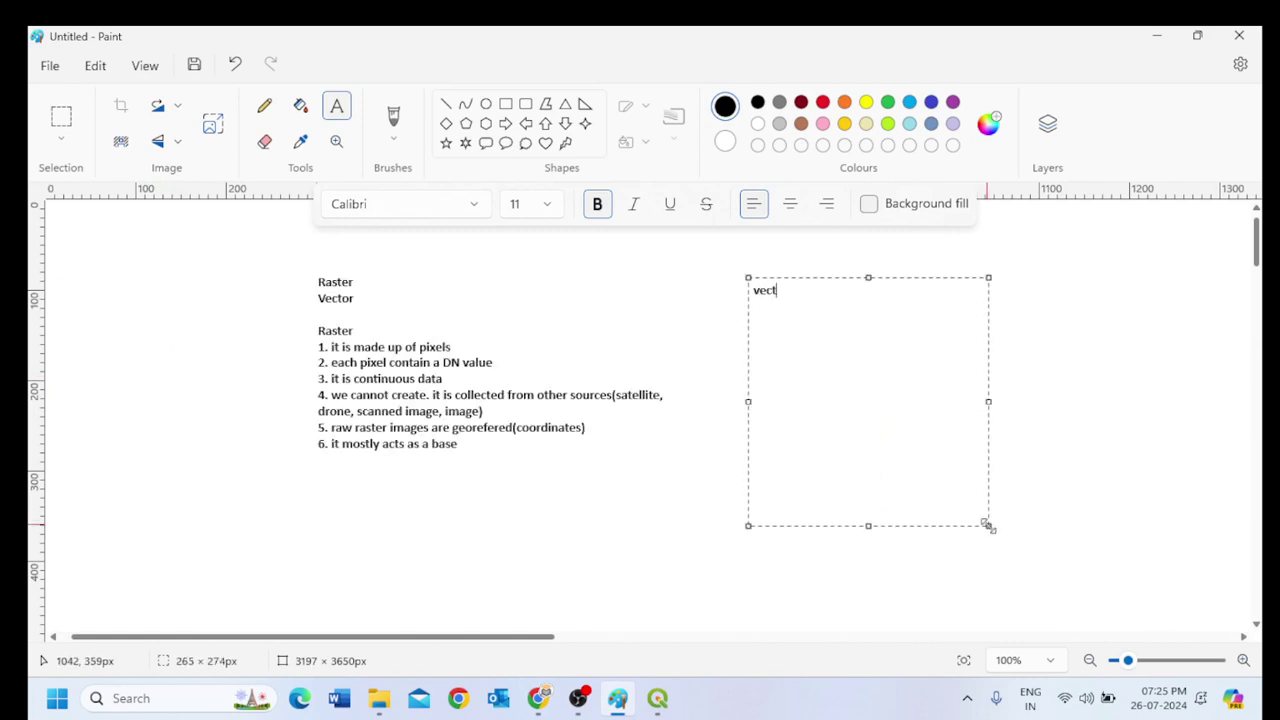
key("Return")
type("1. it is represented by x")
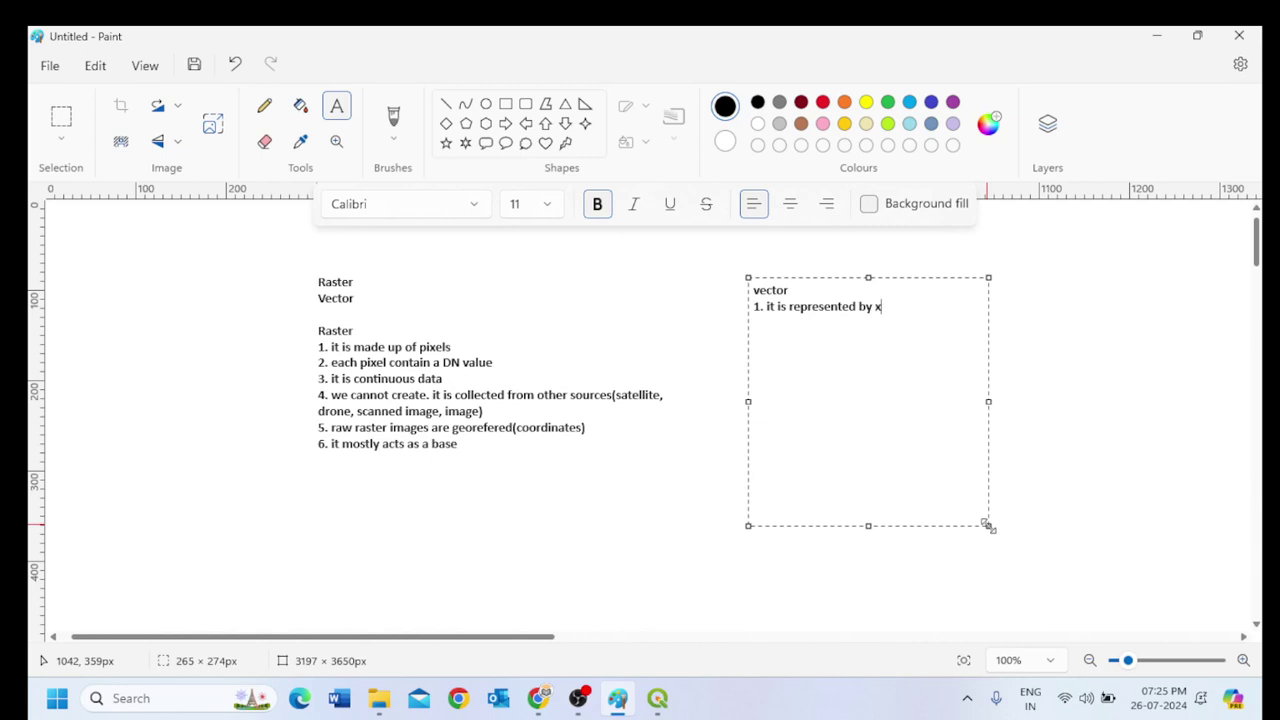
type(",y")
Sketch crossing horizontal and vertical axes with the Pencil beside the vector notes, and label them X and Y.
left_click(265, 105)
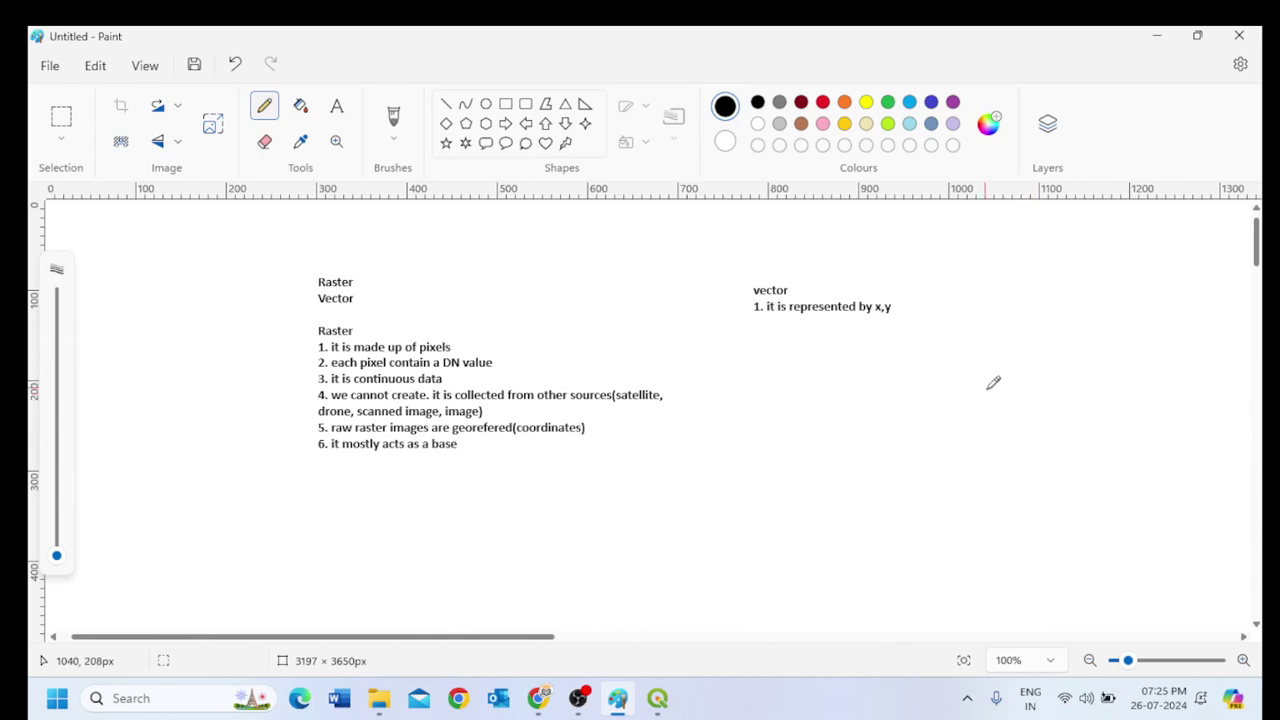
left_click_drag(987, 387, 1184, 387)
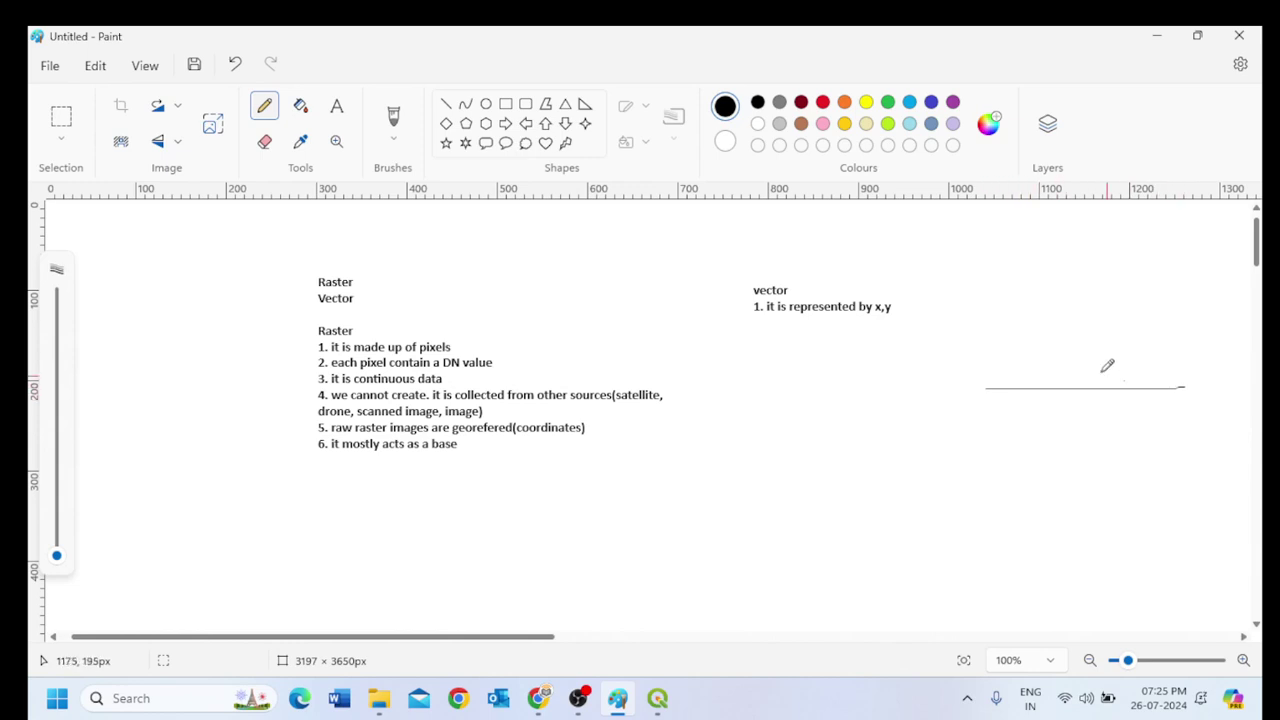
mouse_move(1065, 274)
left_mouse_down()
mouse_move(1085, 359)
mouse_move(1087, 517)
left_mouse_up()
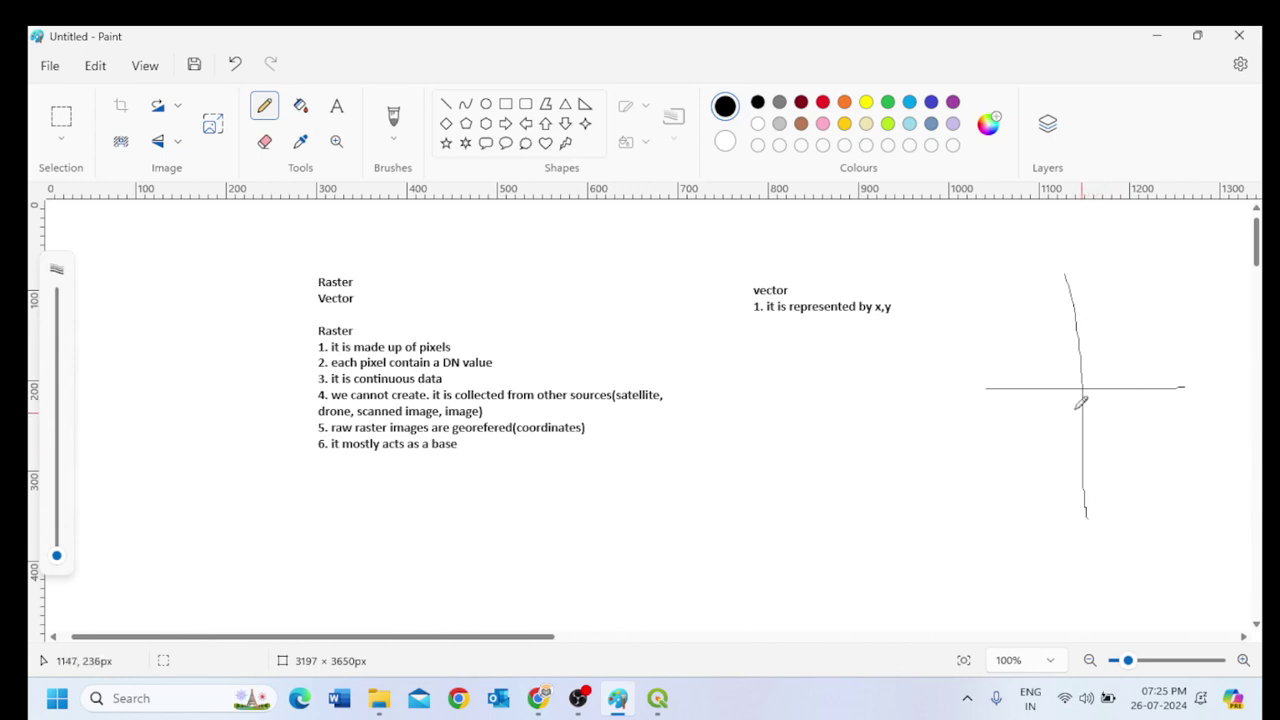
mouse_move(1188, 382)
left_mouse_down()
mouse_move(1215, 400)
mouse_move(1188, 422)
left_mouse_up()
mouse_move(1057, 248)
left_mouse_down()
mouse_move(1066, 279)
mouse_move(1031, 280)
left_mouse_up()
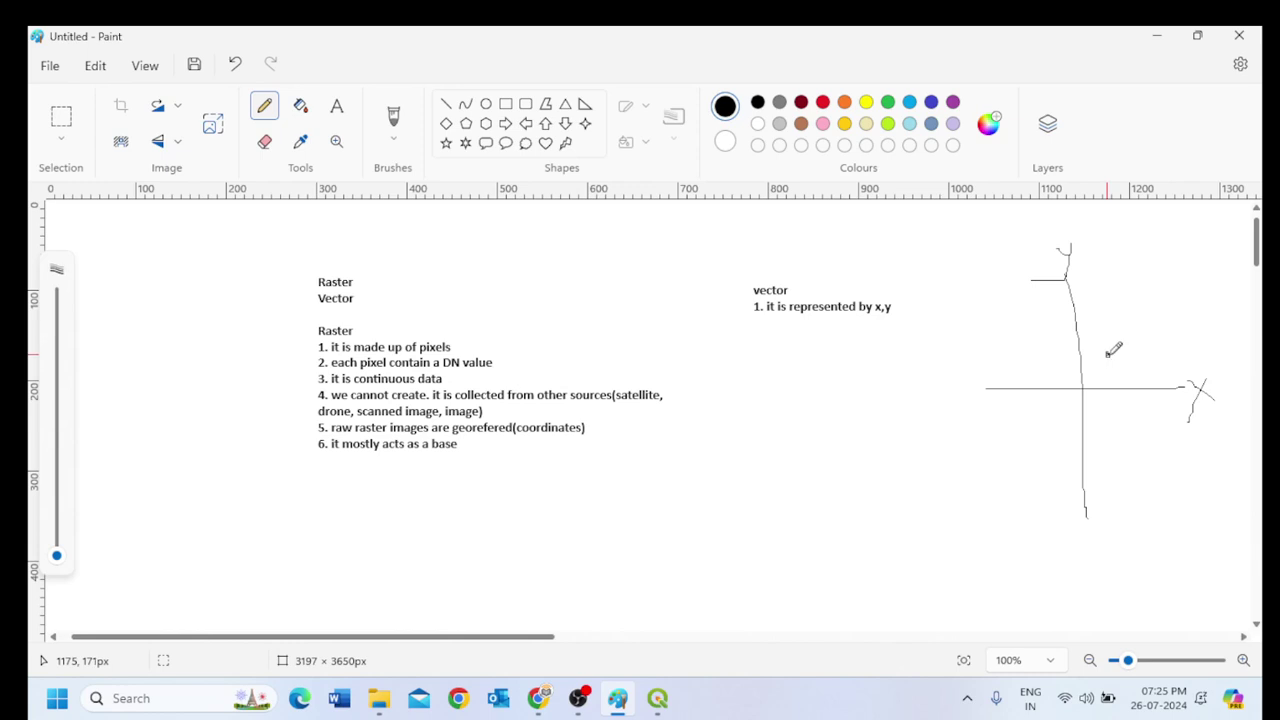
Sketch a triangle in the upper-right quadrant of the axes, with lines projecting its corner points onto both axes.
mouse_move(1108, 353)
left_mouse_down()
mouse_move(1109, 392)
mouse_move(1071, 354)
left_mouse_up()
left_click_drag(1108, 352, 1137, 315)
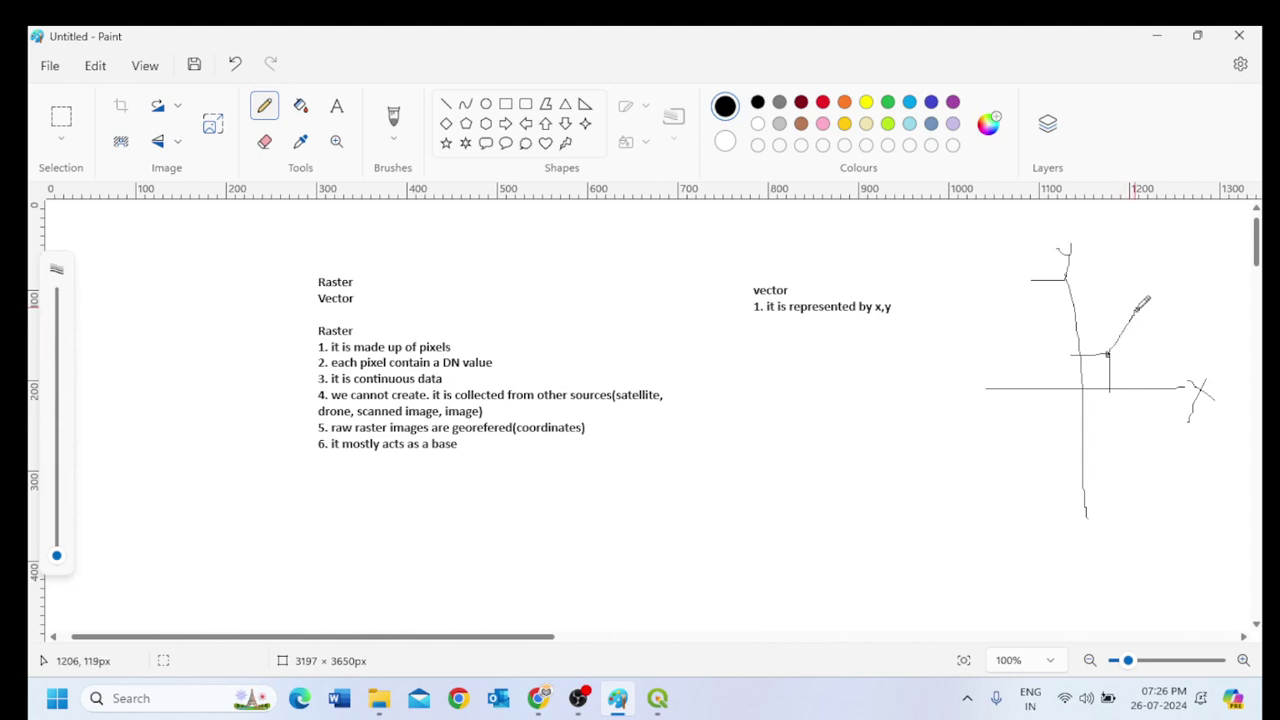
left_click_drag(1108, 386, 1124, 365)
mouse_move(1135, 313)
left_mouse_down()
mouse_move(1149, 382)
mouse_move(1163, 340)
mouse_move(1050, 323)
left_mouse_up()
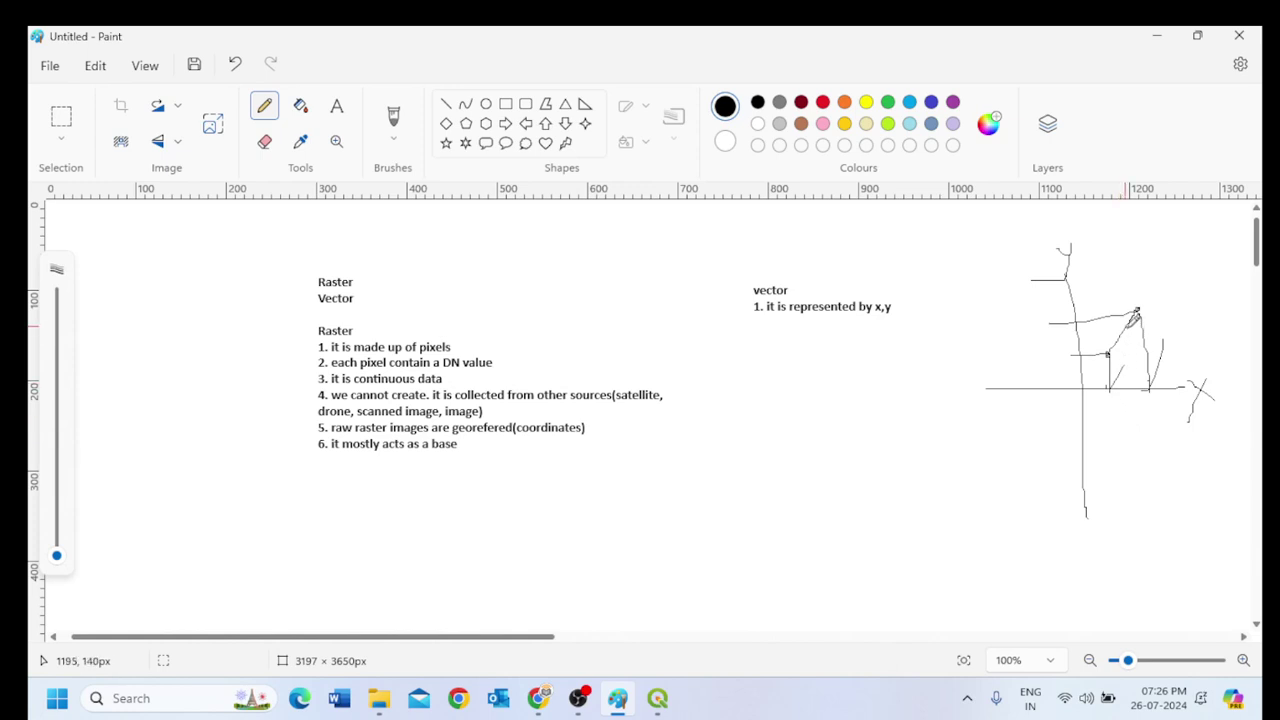
mouse_move(1137, 310)
left_mouse_down()
mouse_move(1158, 360)
mouse_move(1101, 357)
mouse_move(1137, 311)
mouse_move(1152, 352)
mouse_move(1104, 366)
mouse_move(1169, 369)
mouse_move(1104, 370)
mouse_move(1159, 358)
mouse_move(1162, 399)
mouse_move(1070, 380)
left_mouse_up()
left_click_drag(1140, 300, 1045, 325)
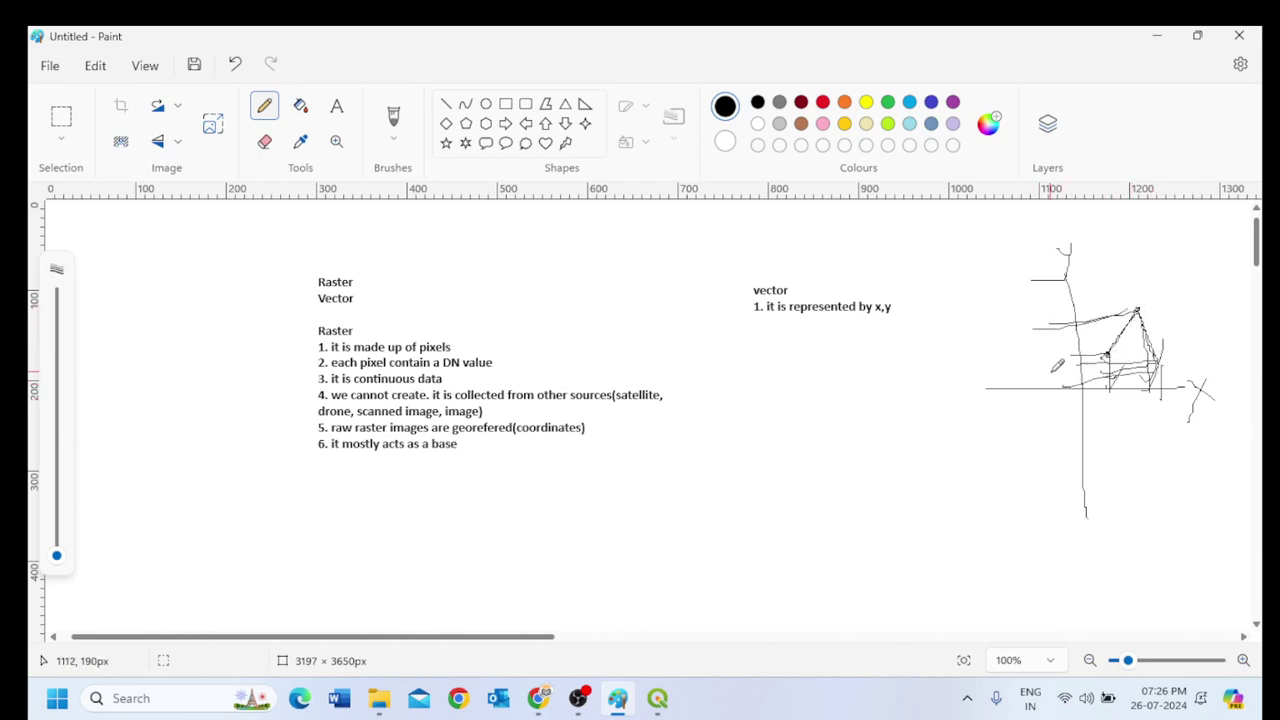
Minimize the open windows, launch ArcMap 10.4.1, and dismiss its Getting Started dialog to begin with an empty map.
left_click(1156, 36)
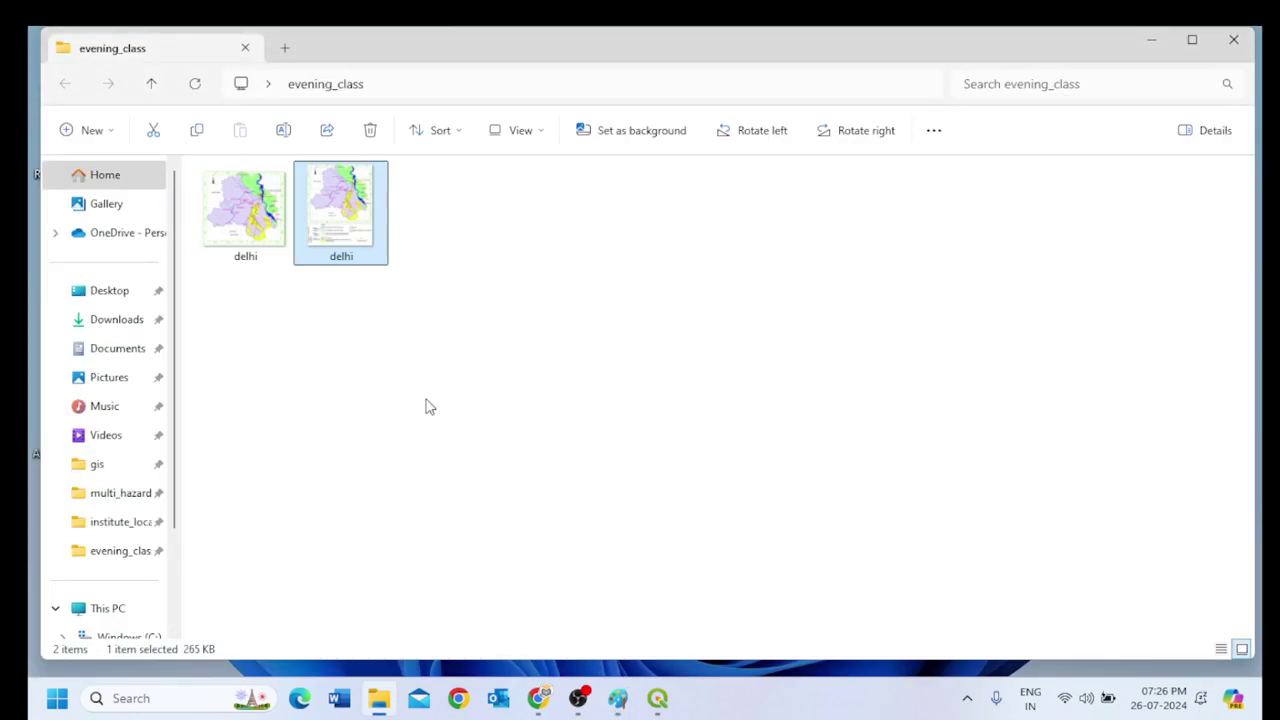
left_click(1151, 40)
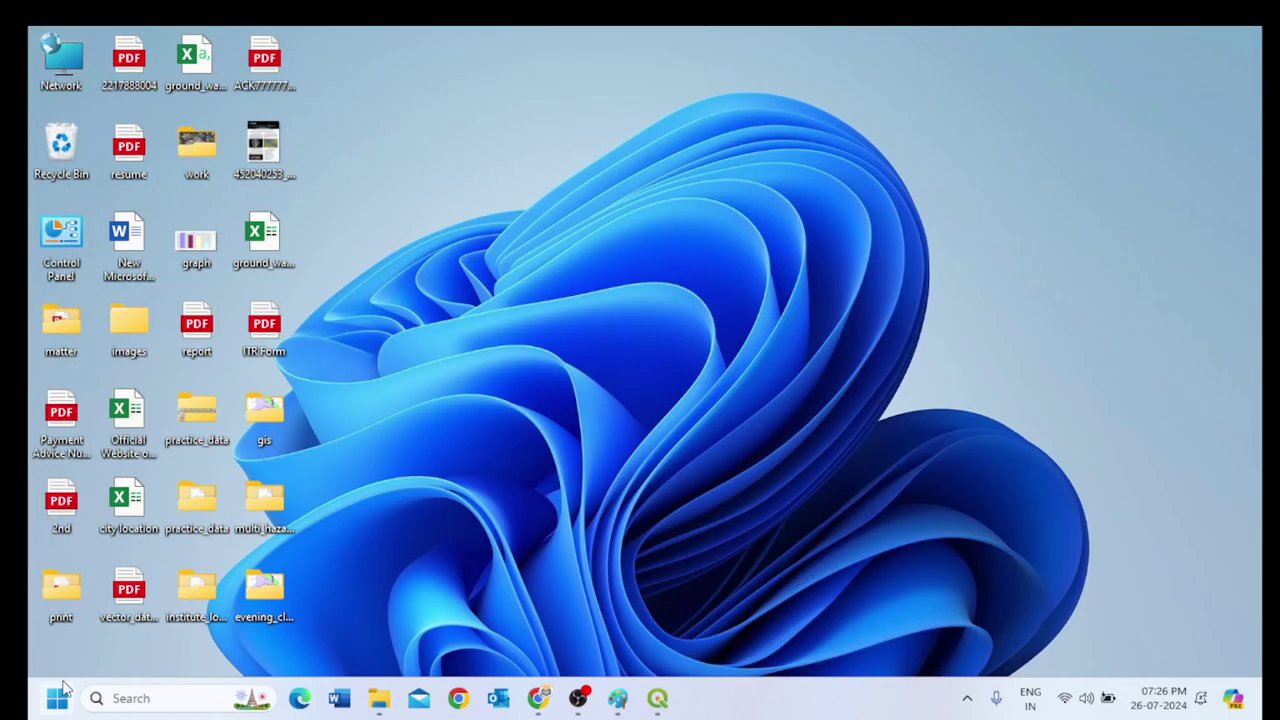
left_click(178, 700)
type("arc")
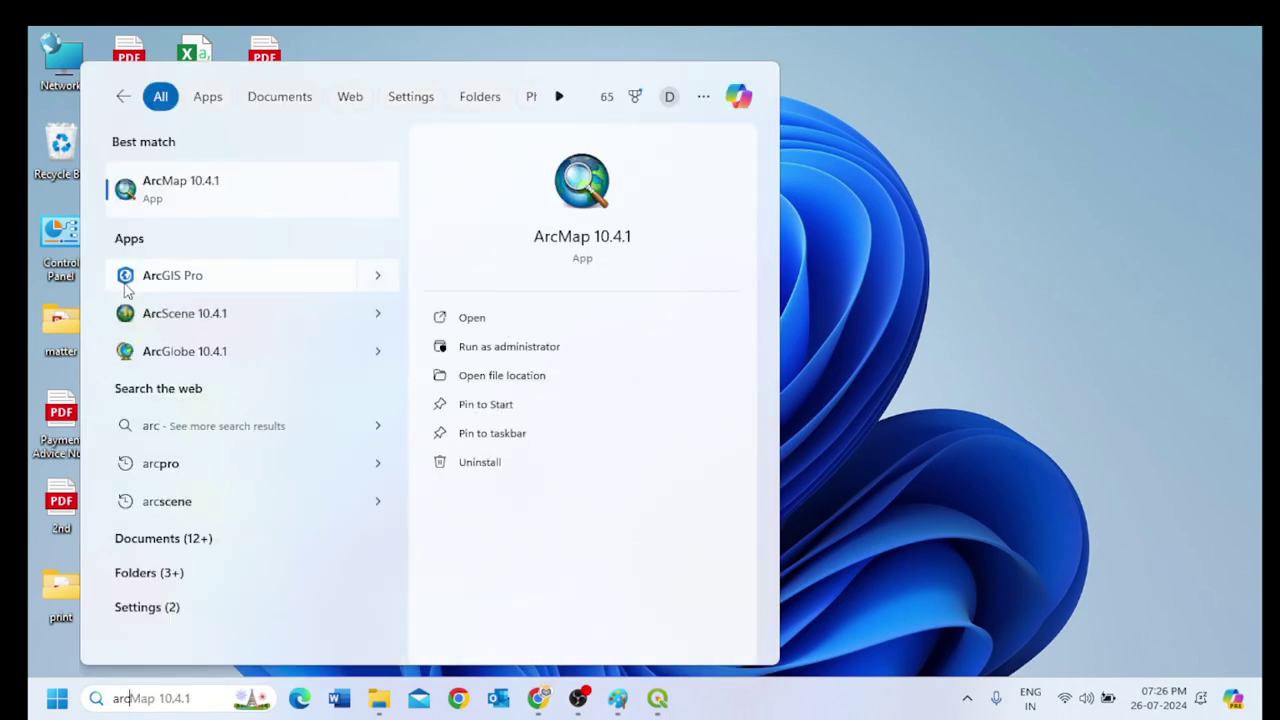
left_click(166, 209)
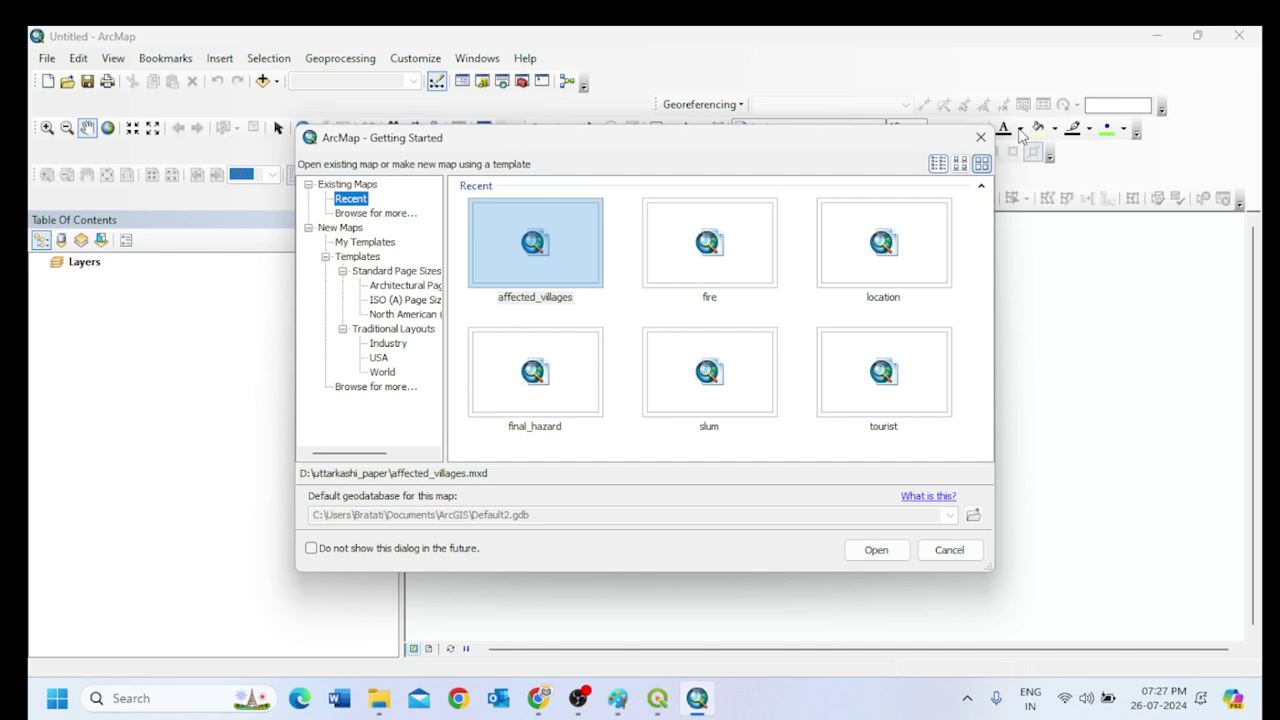
left_click(980, 137)
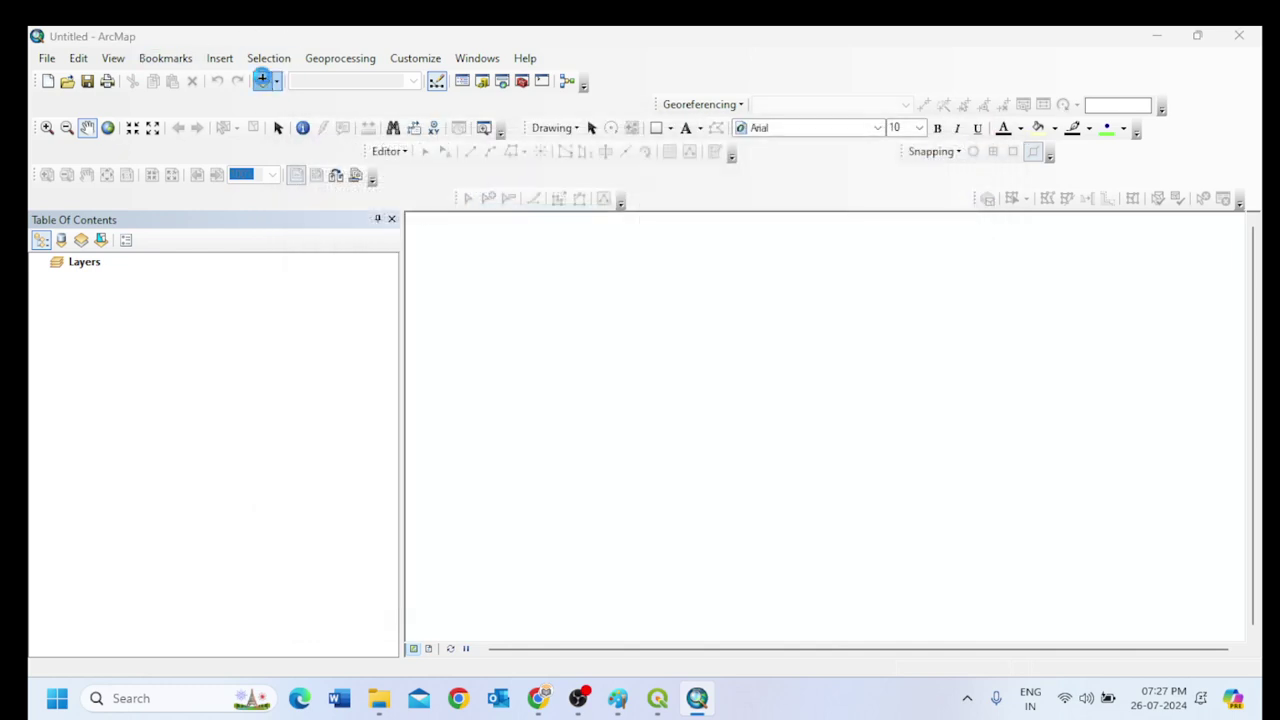
Add the raster faridabad1.tif from the institute_location folder to the ArcMap map.
left_click(263, 80)
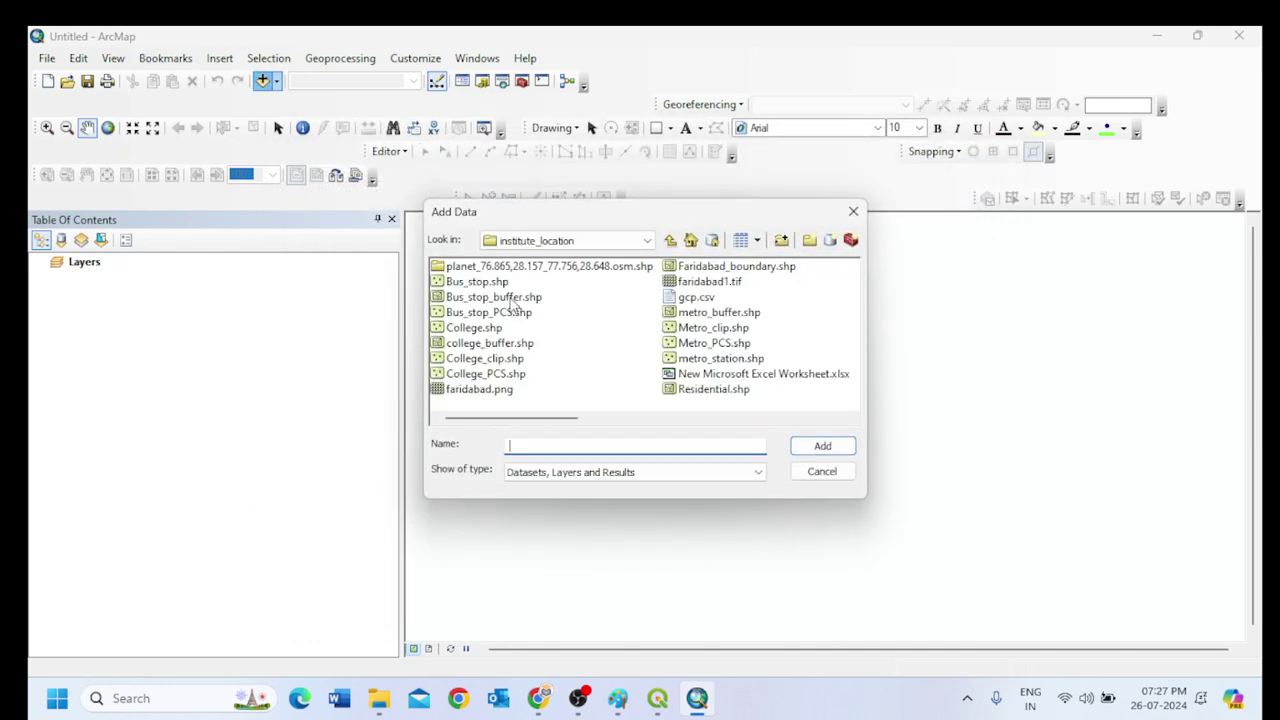
left_click(497, 390)
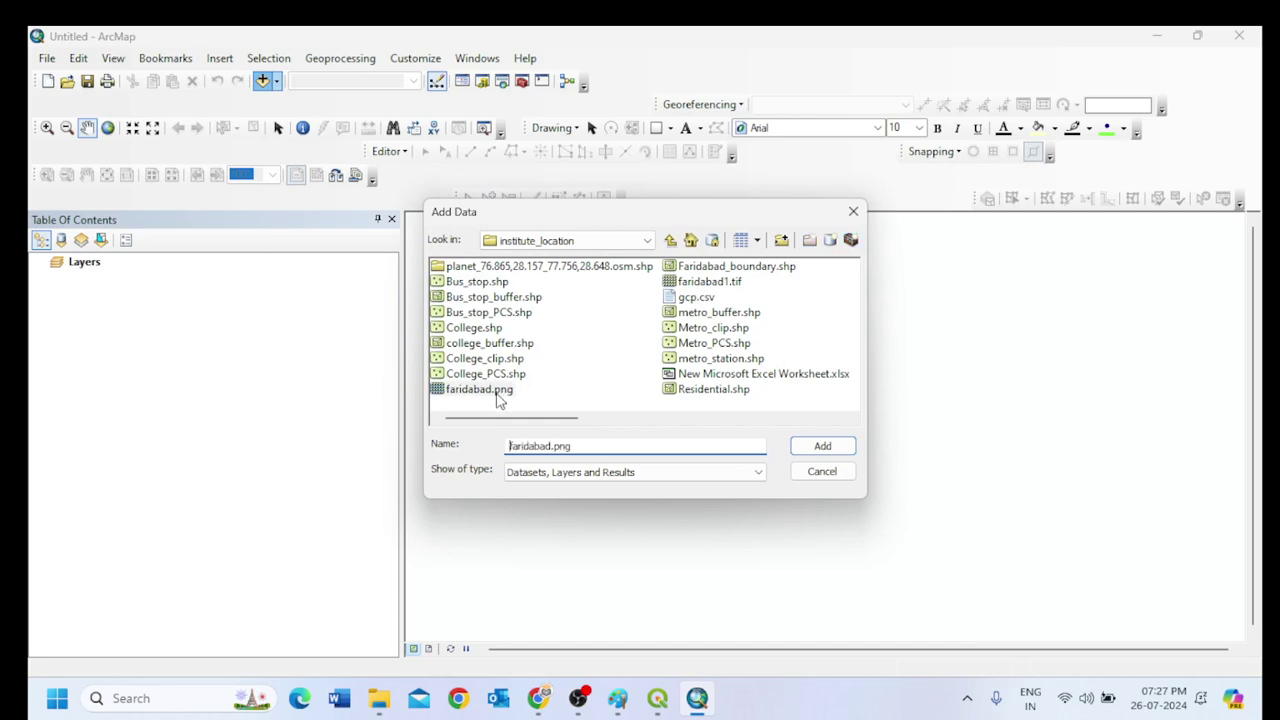
left_click(731, 284)
left_click(821, 446)
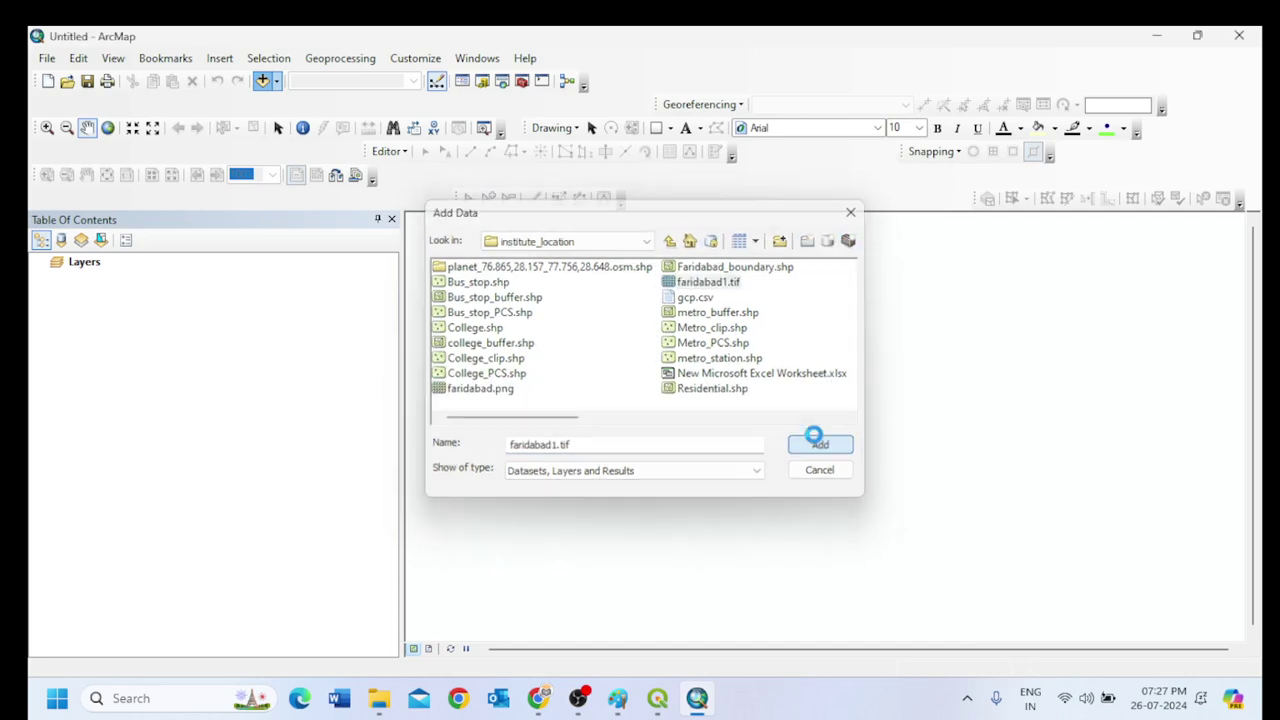
Open the Catalog and expand the Desktop folder connection to show its subfolders.
left_click(477, 58)
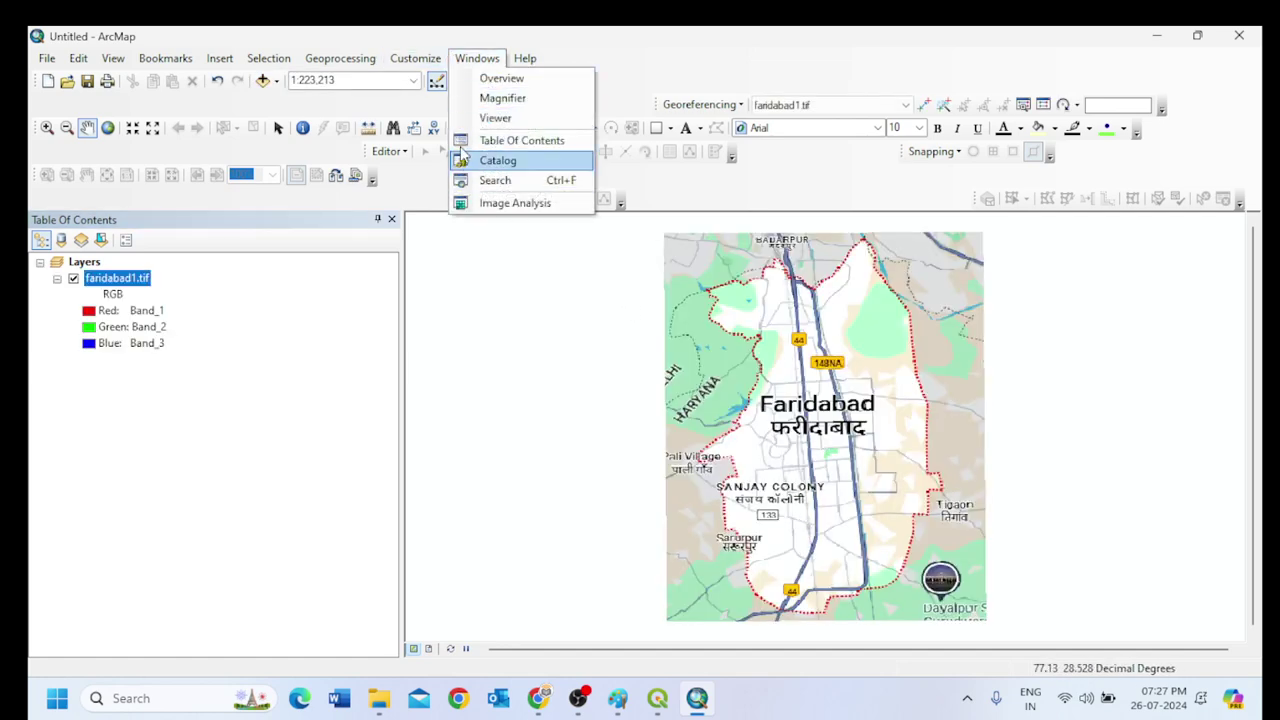
left_click(505, 163)
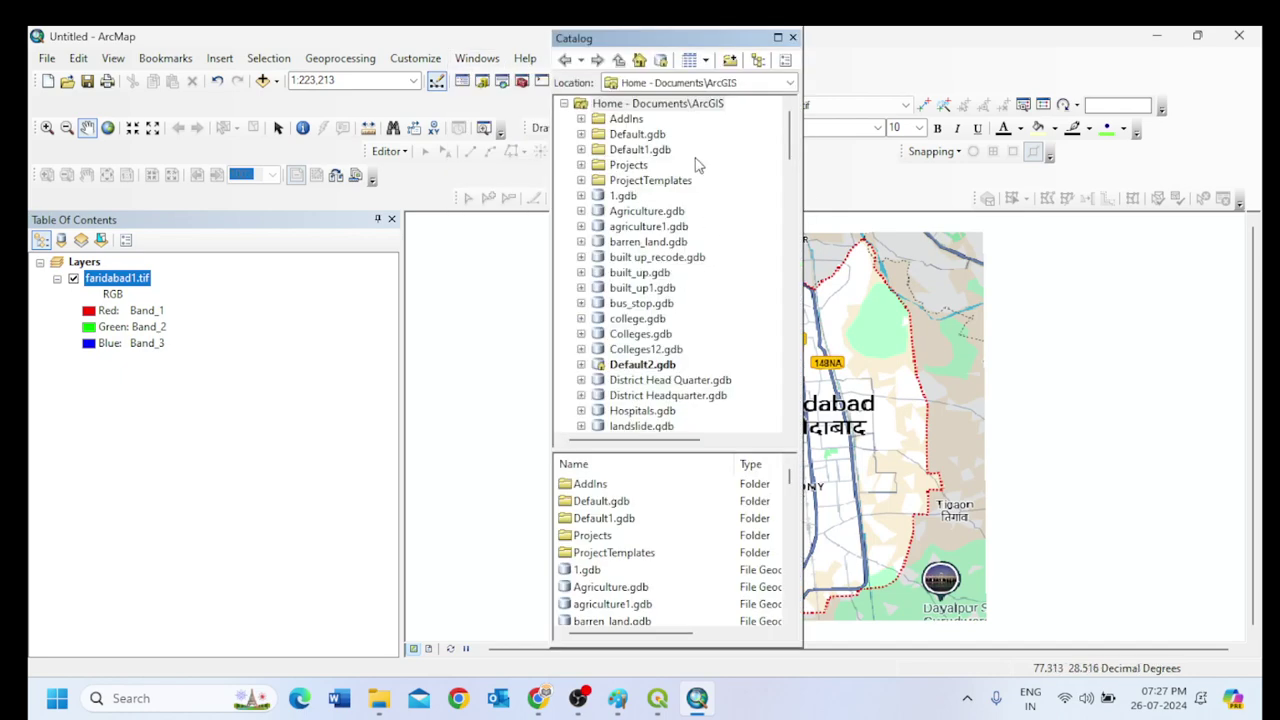
scroll(709, 312, "down", 2)
scroll(709, 312, "down", 15)
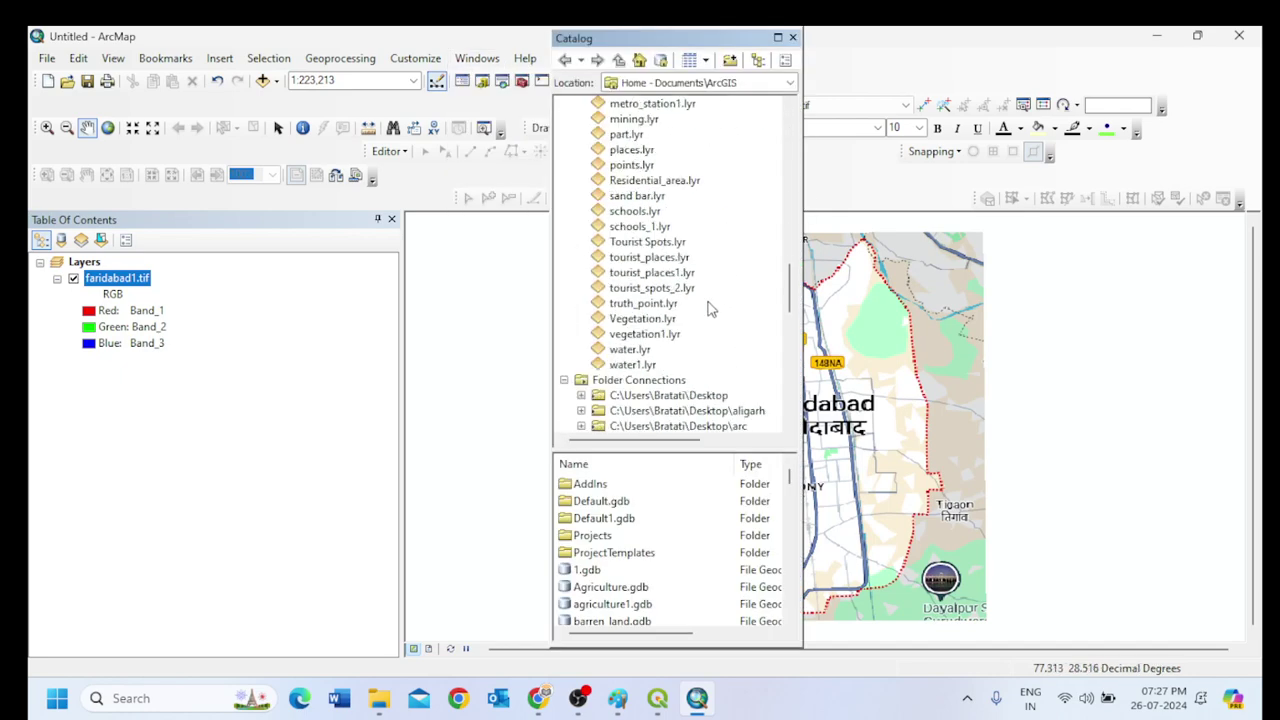
left_click(581, 211)
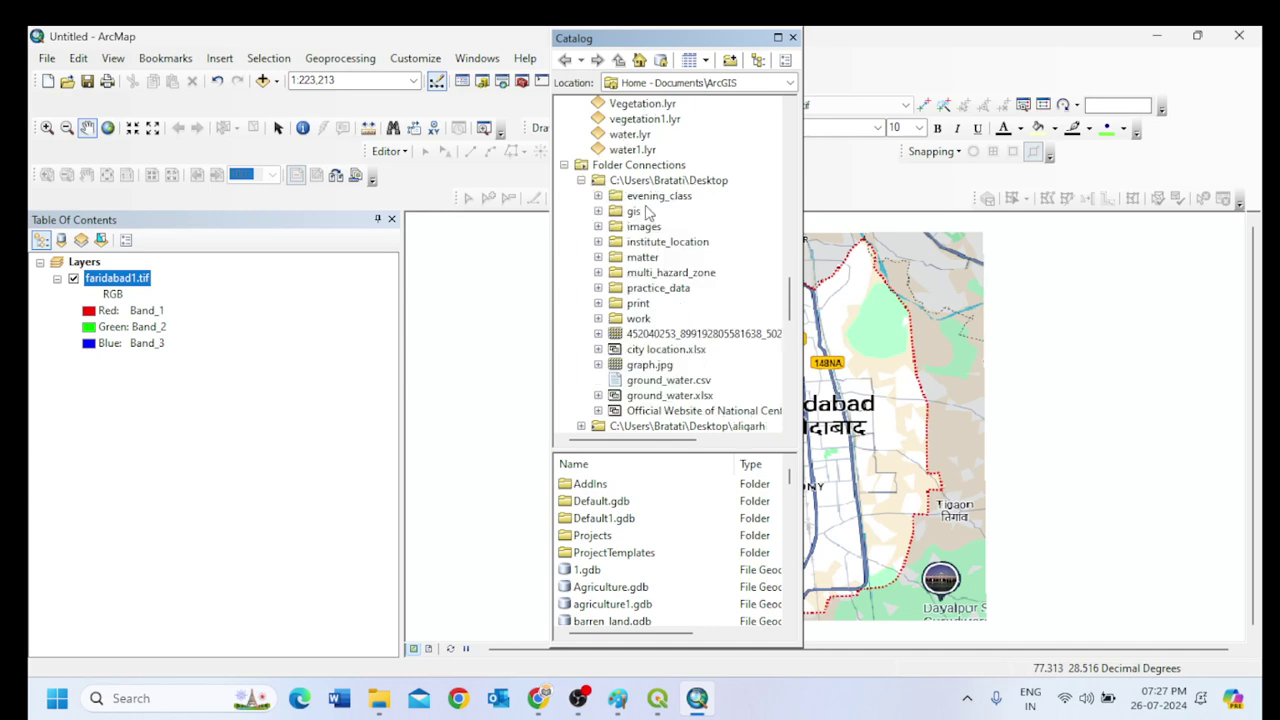
Create a point shapefile named point in the evening_class folder with the GCS_WGS_1984 coordinate system.
right_click(651, 199)
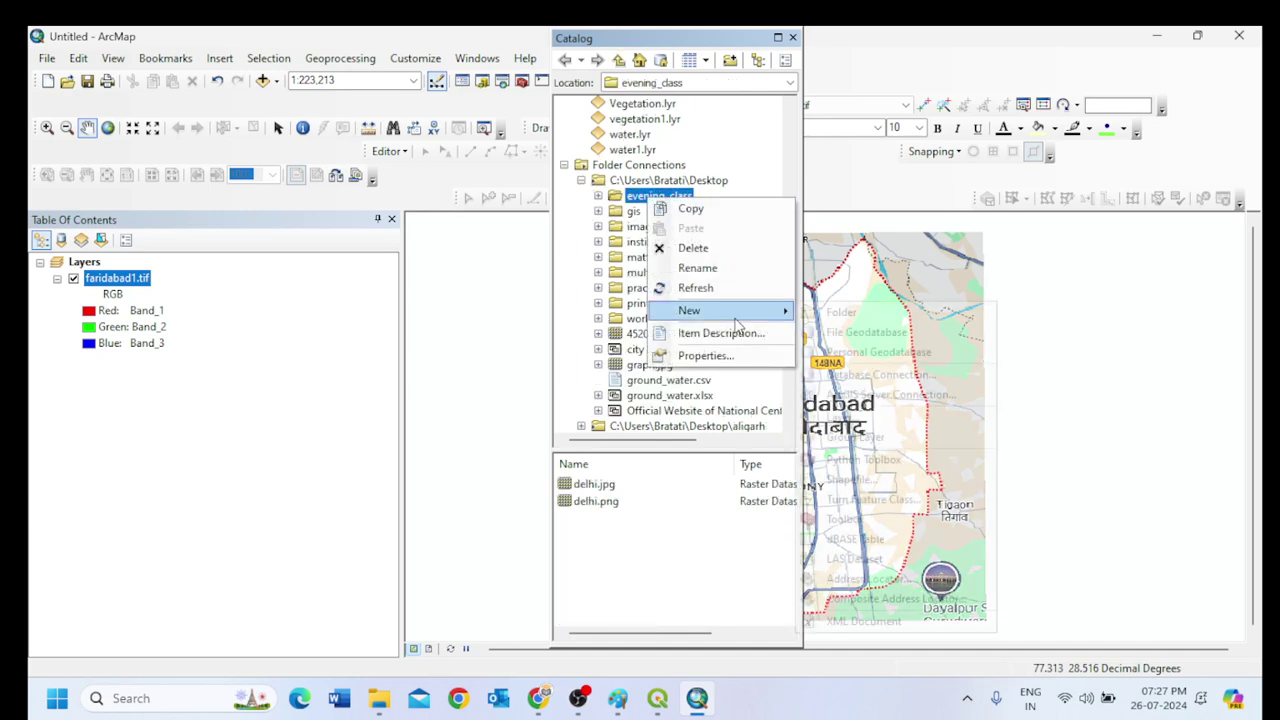
mouse_move(736, 318)
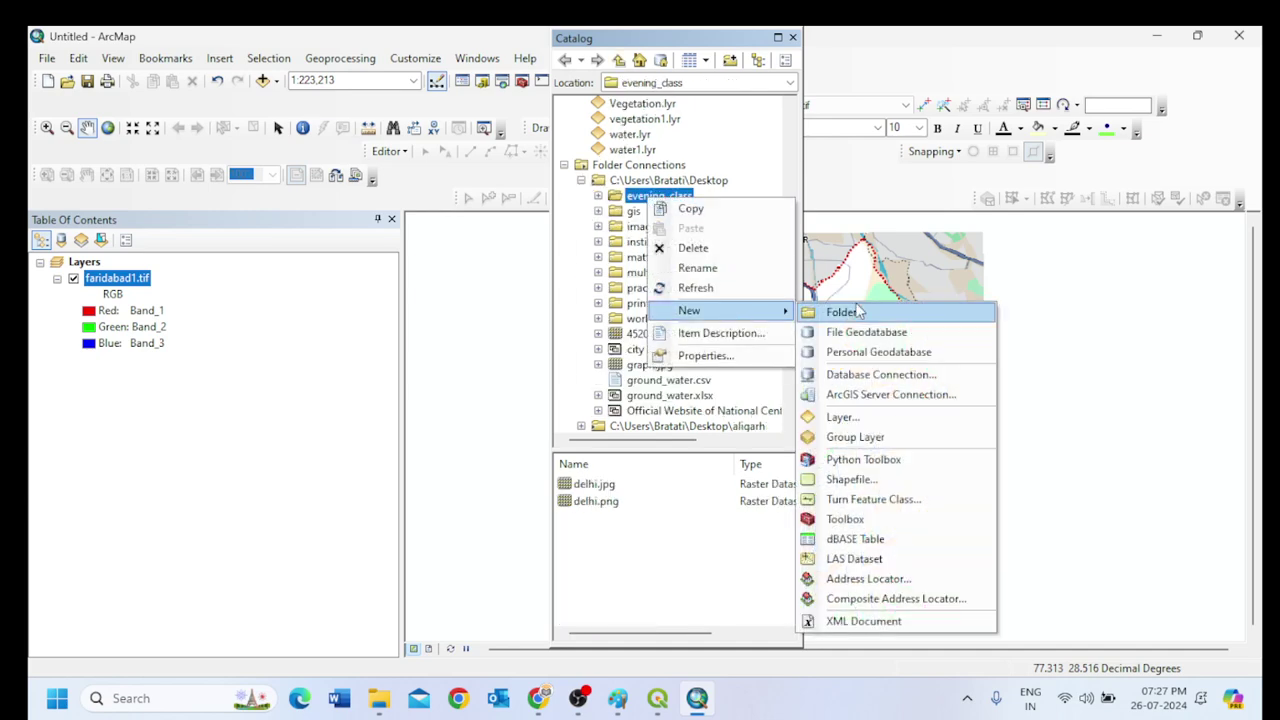
left_click(856, 479)
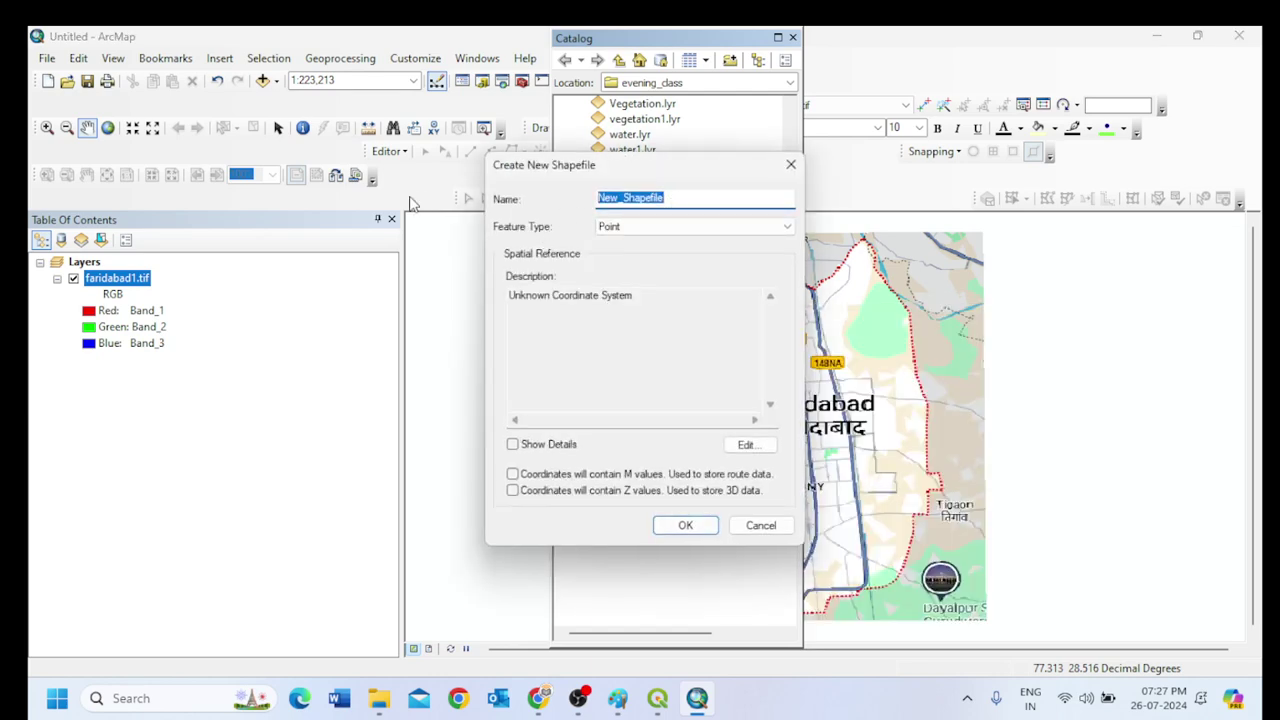
type("point")
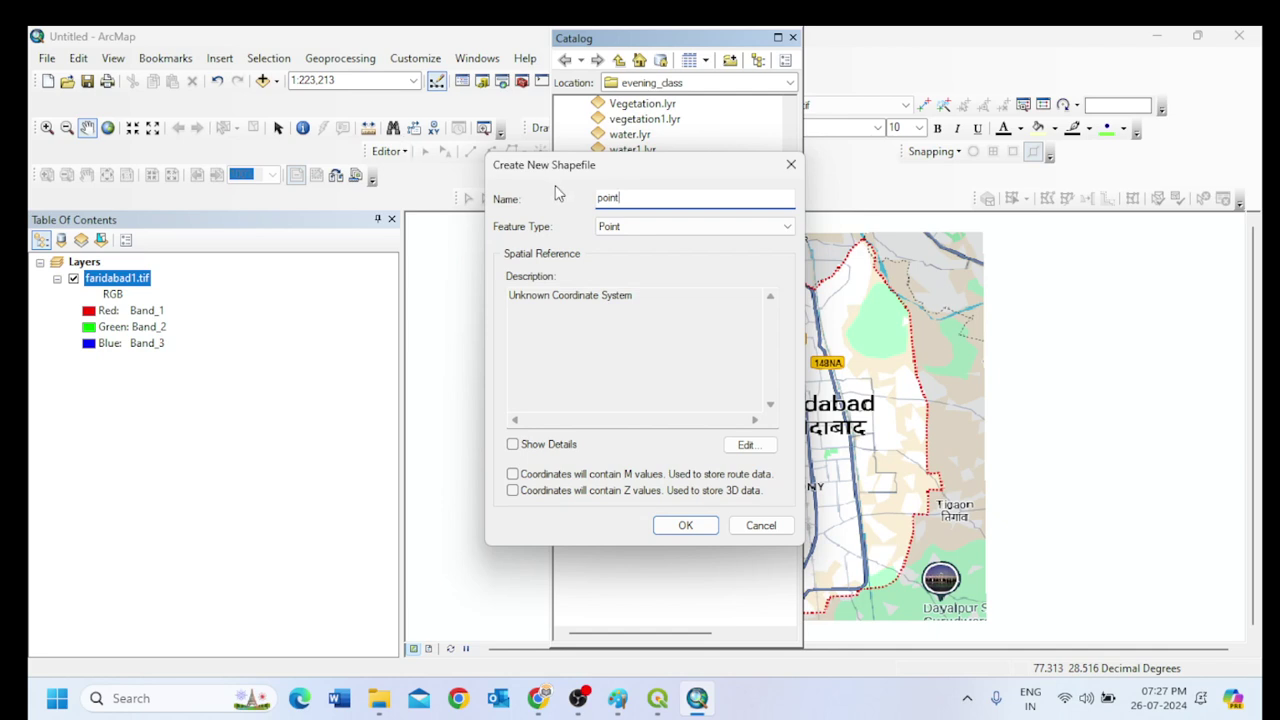
left_click(627, 228)
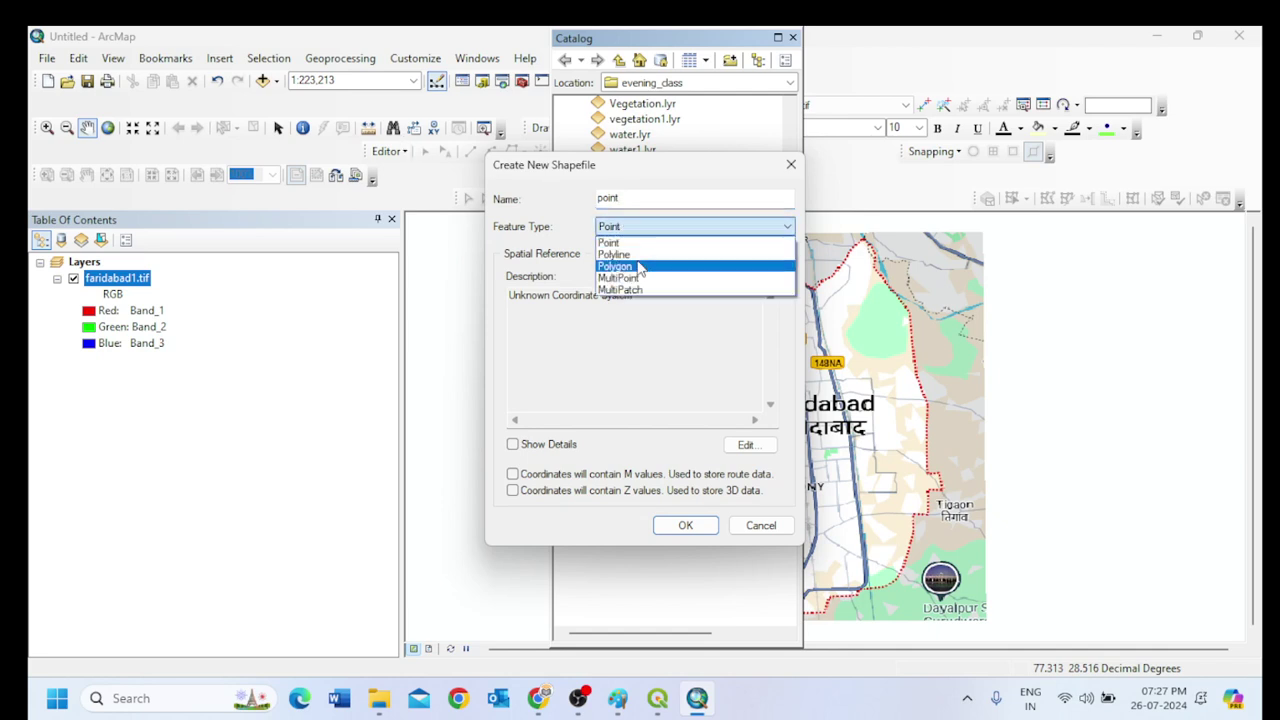
left_click(640, 244)
left_click(746, 445)
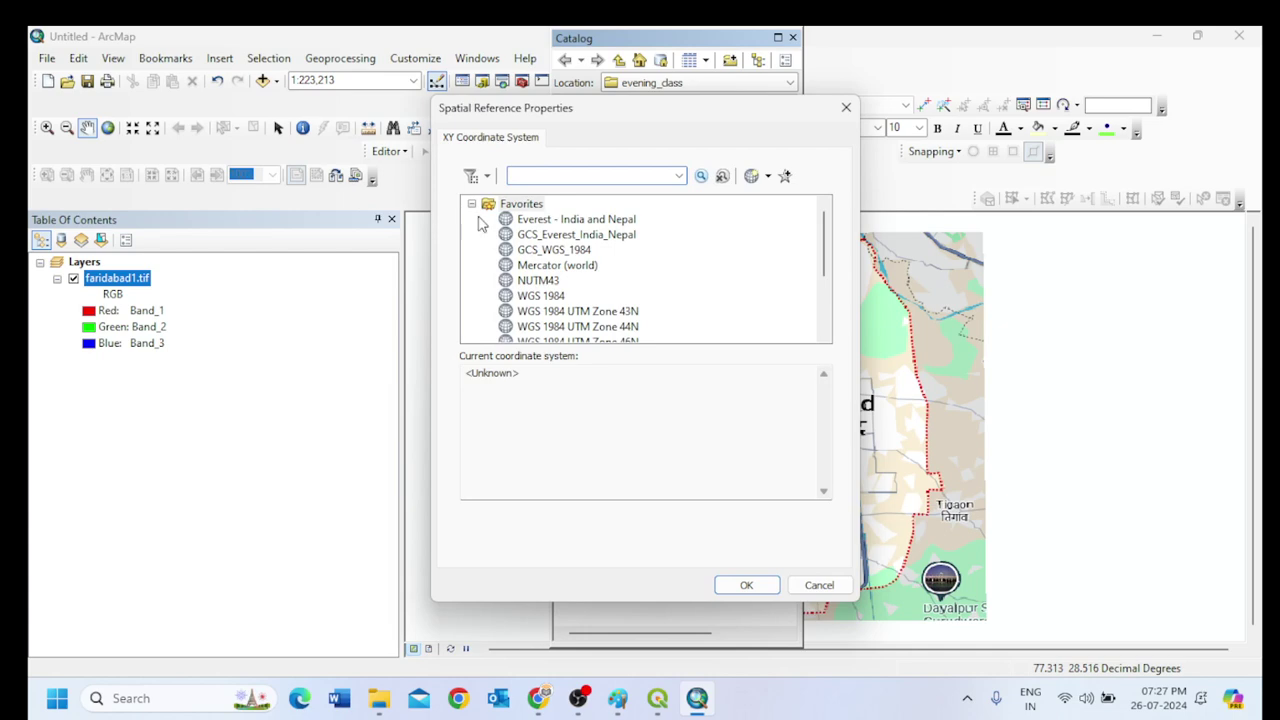
left_click(588, 251)
left_click(746, 585)
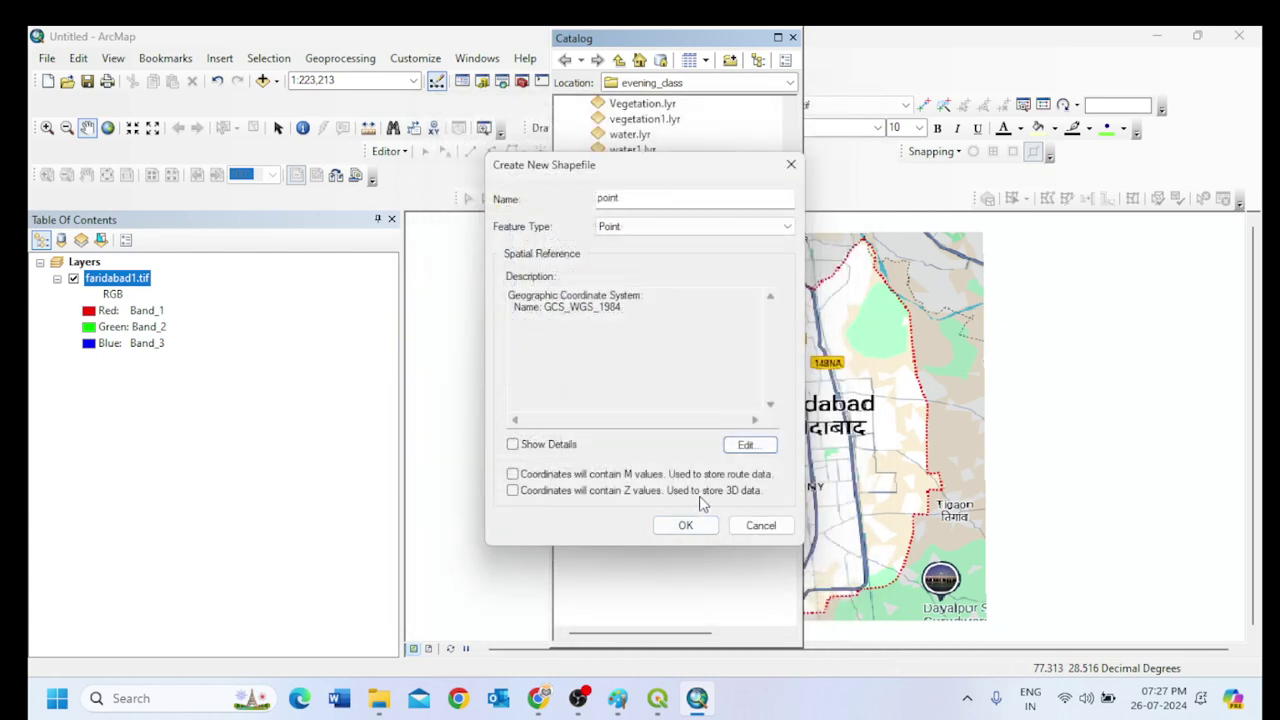
left_click(672, 519)
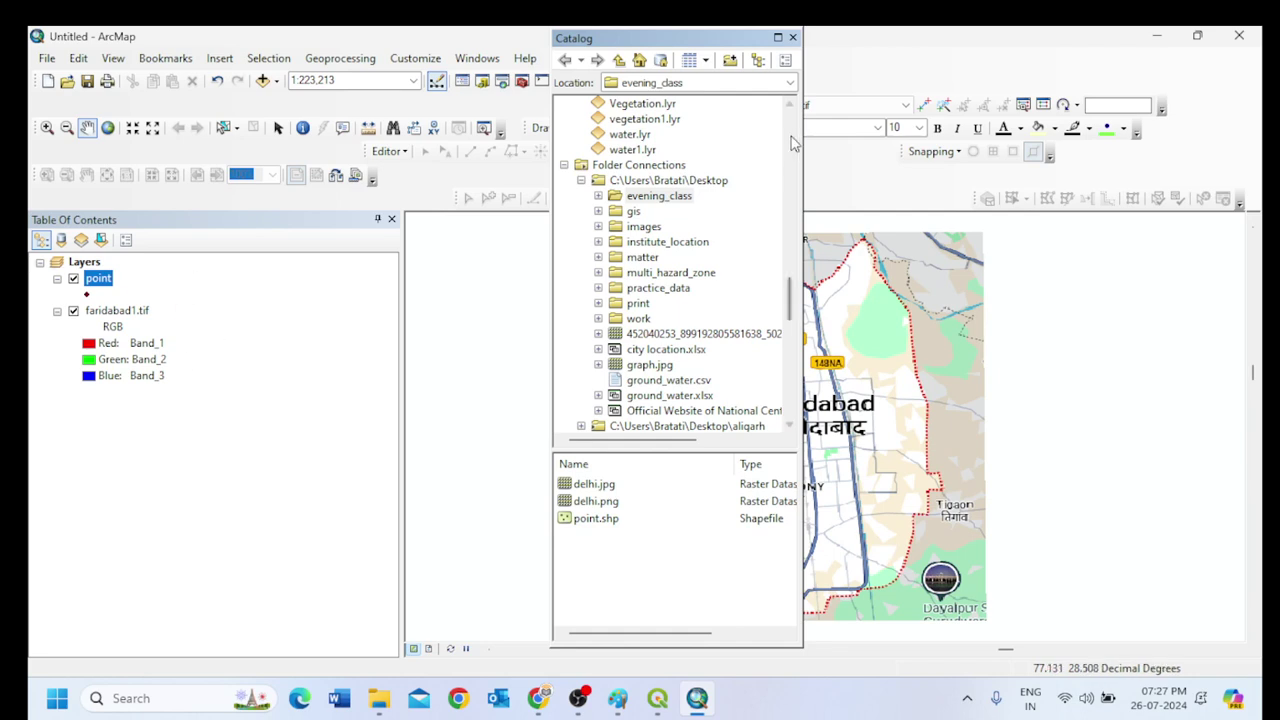
Create a polyline shapefile named Line in the evening_class folder with the GCS_WGS_1984 coordinate system.
right_click(675, 192)
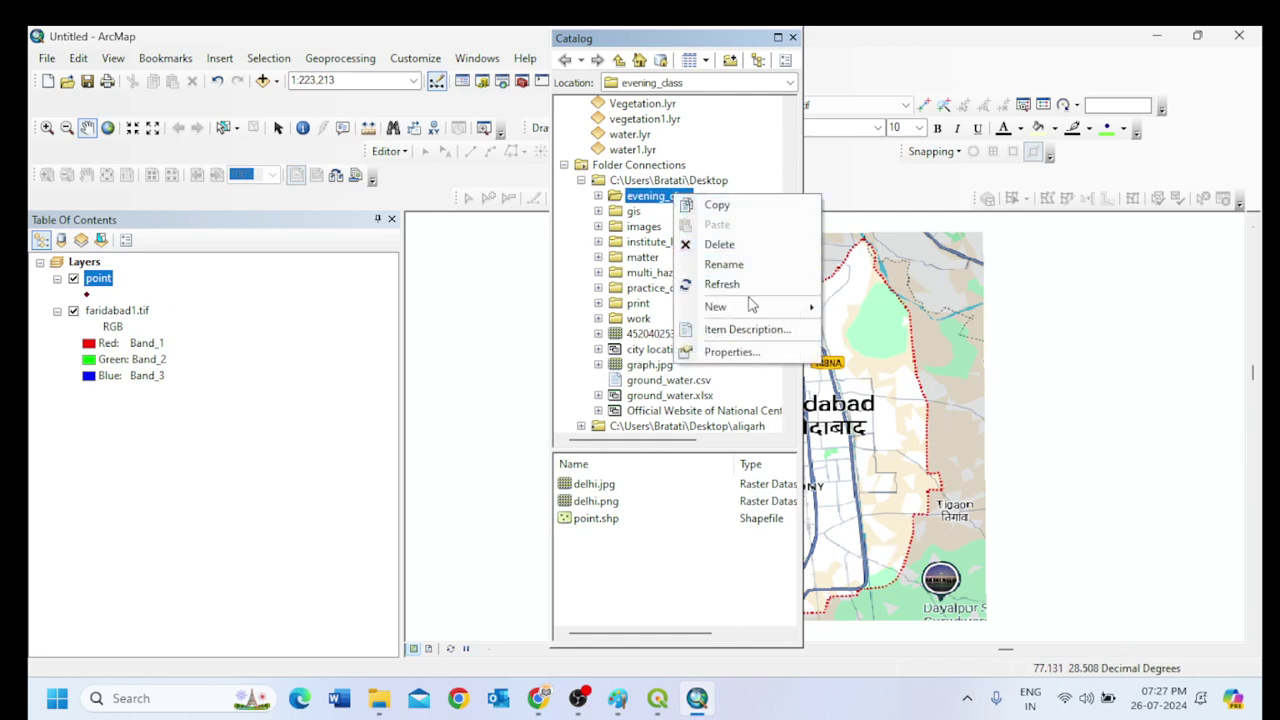
mouse_move(755, 313)
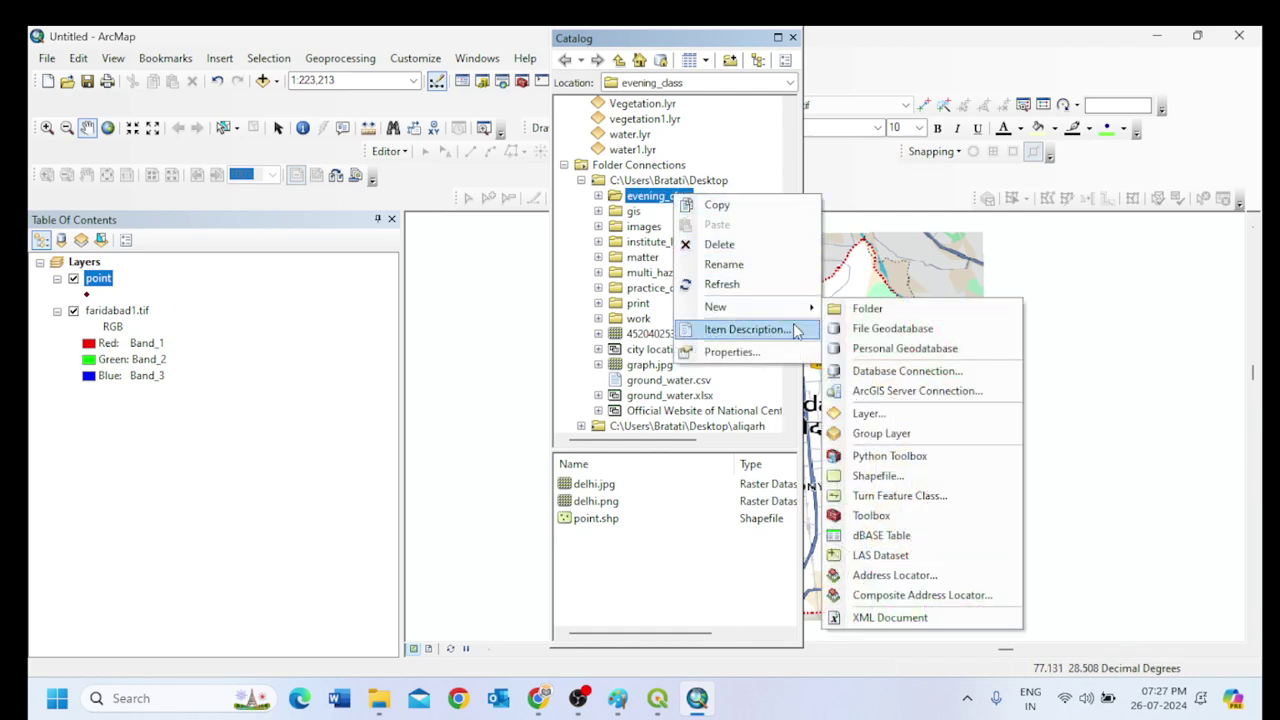
left_click(880, 485)
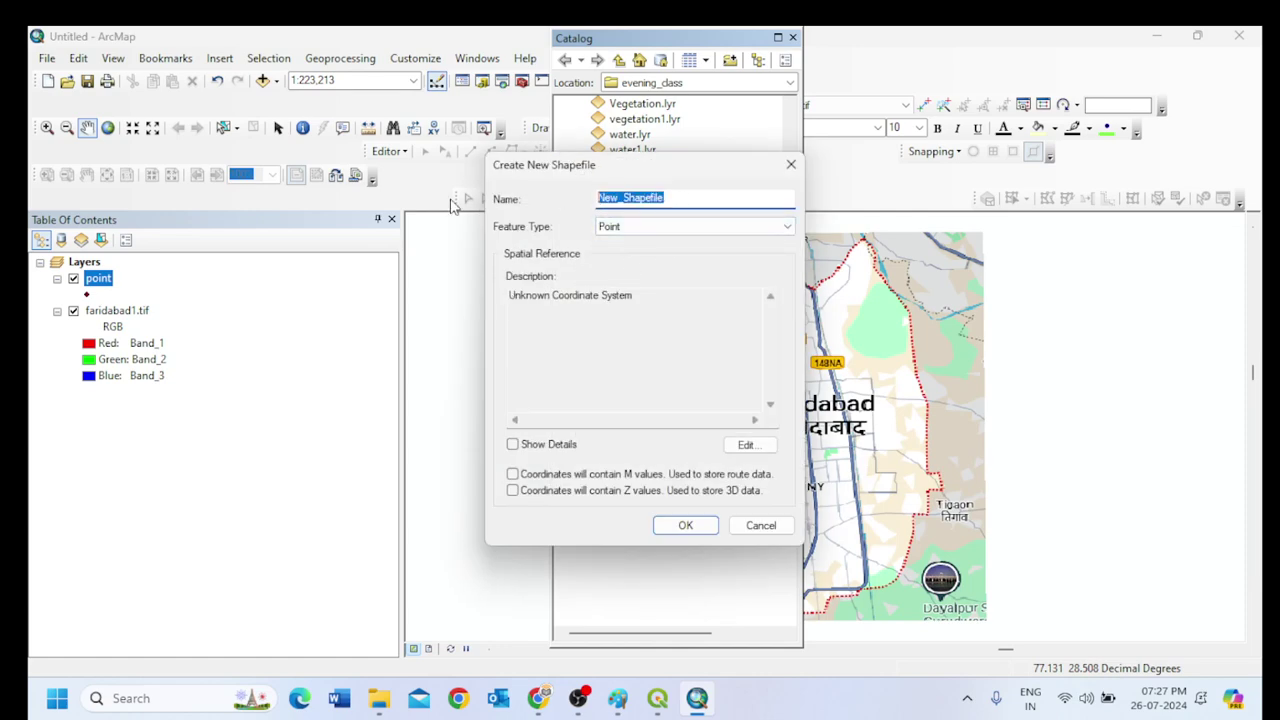
type("Line")
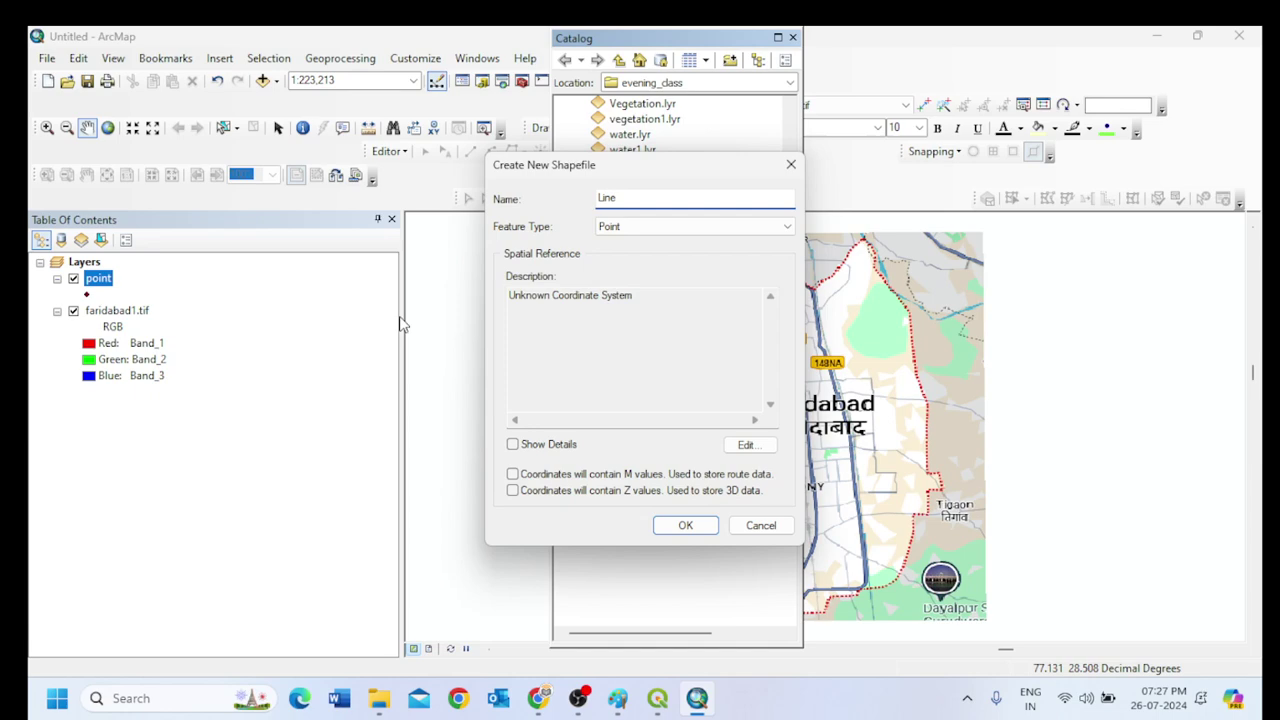
left_click(605, 226)
left_click(628, 252)
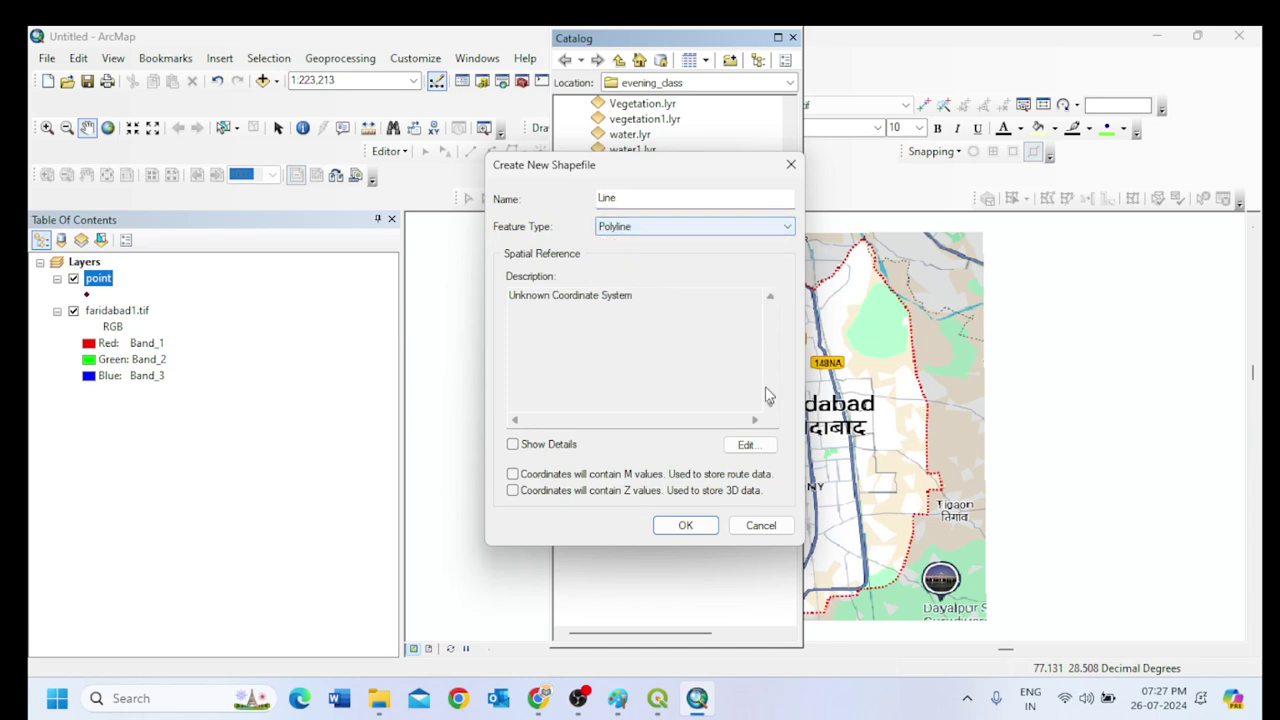
left_click(766, 446)
left_click(555, 250)
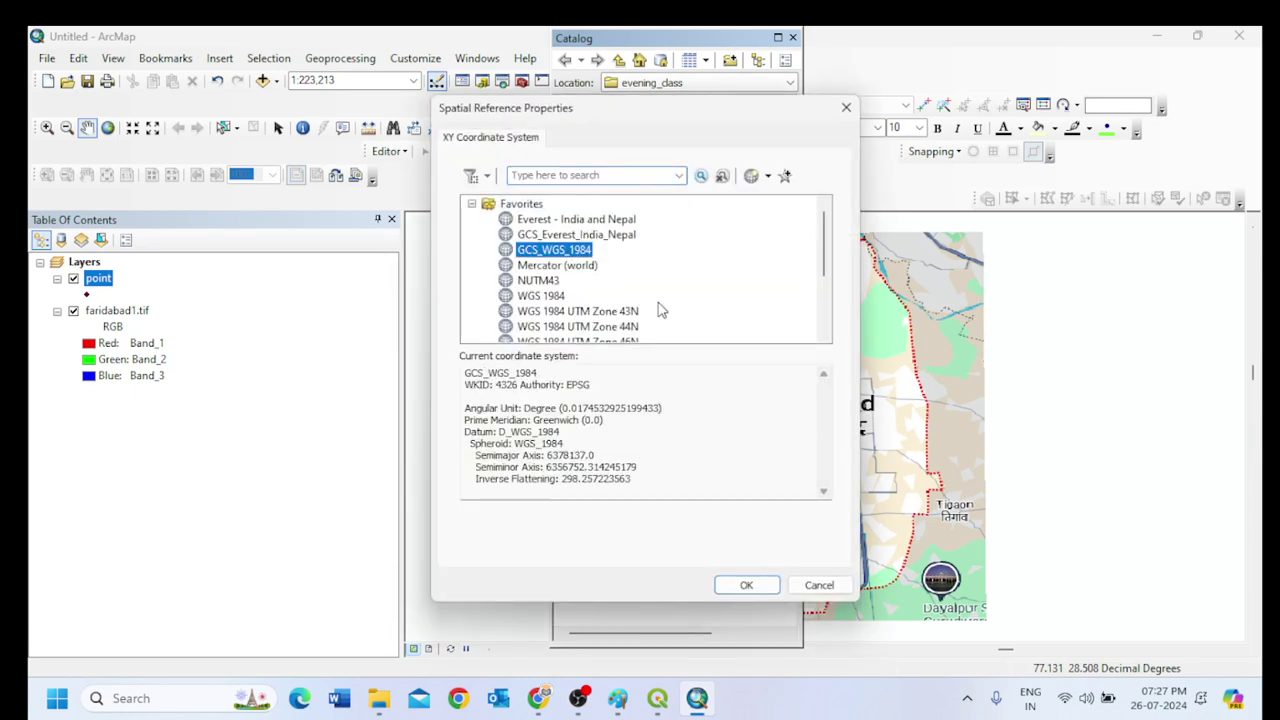
left_click(746, 587)
left_click(687, 524)
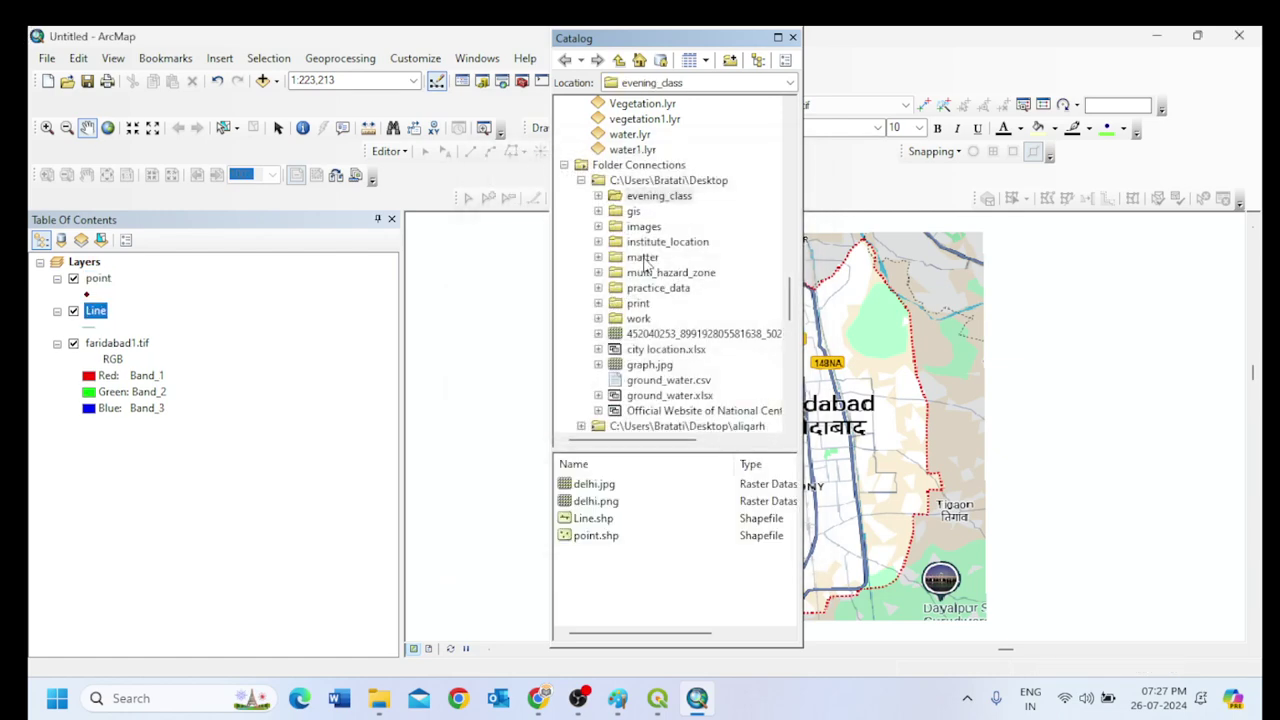
Create a polygon shapefile named polygon in the evening_class folder with the GCS_WGS_1984 coordinate system, and close the Catalog.
right_click(658, 199)
mouse_move(730, 314)
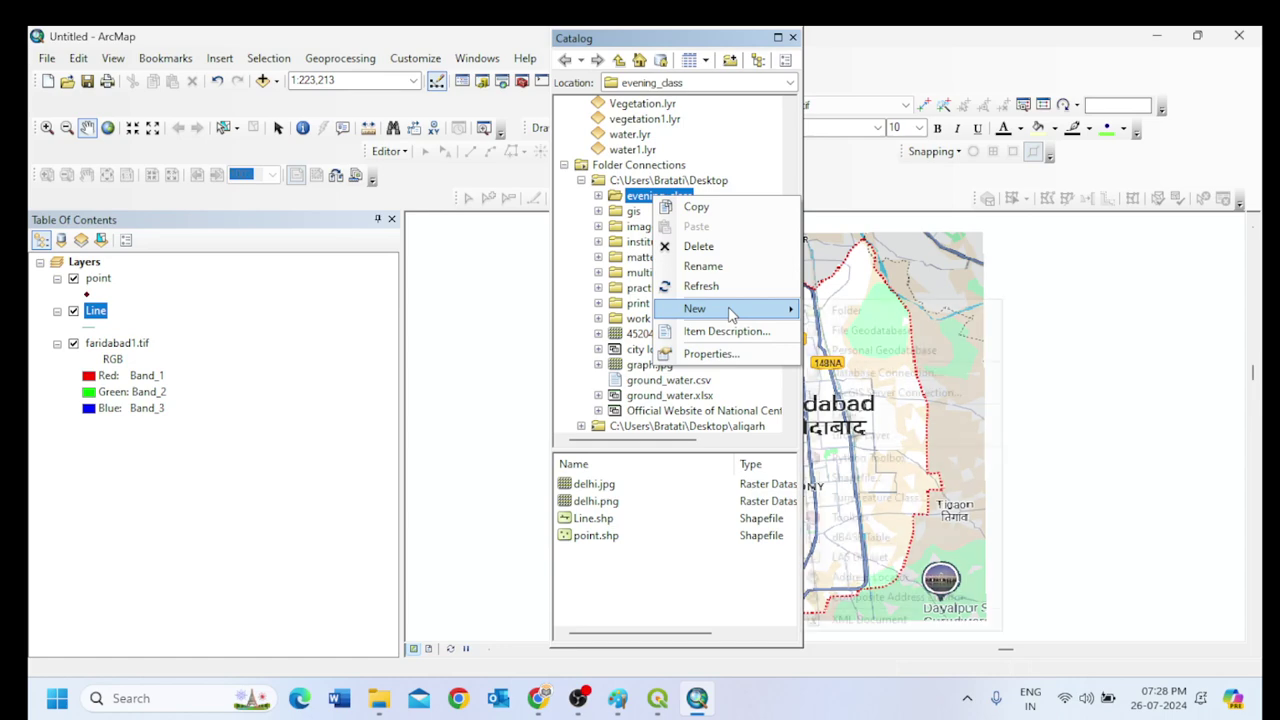
left_click(887, 478)
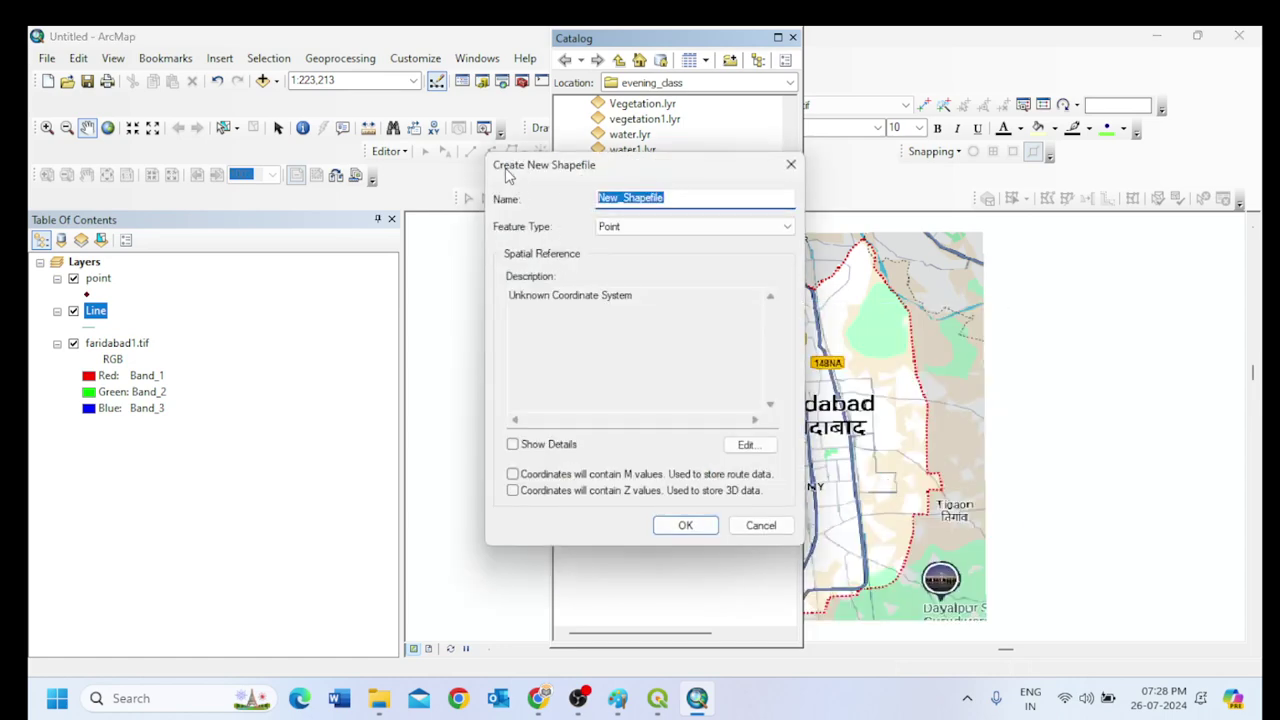
type("polygon")
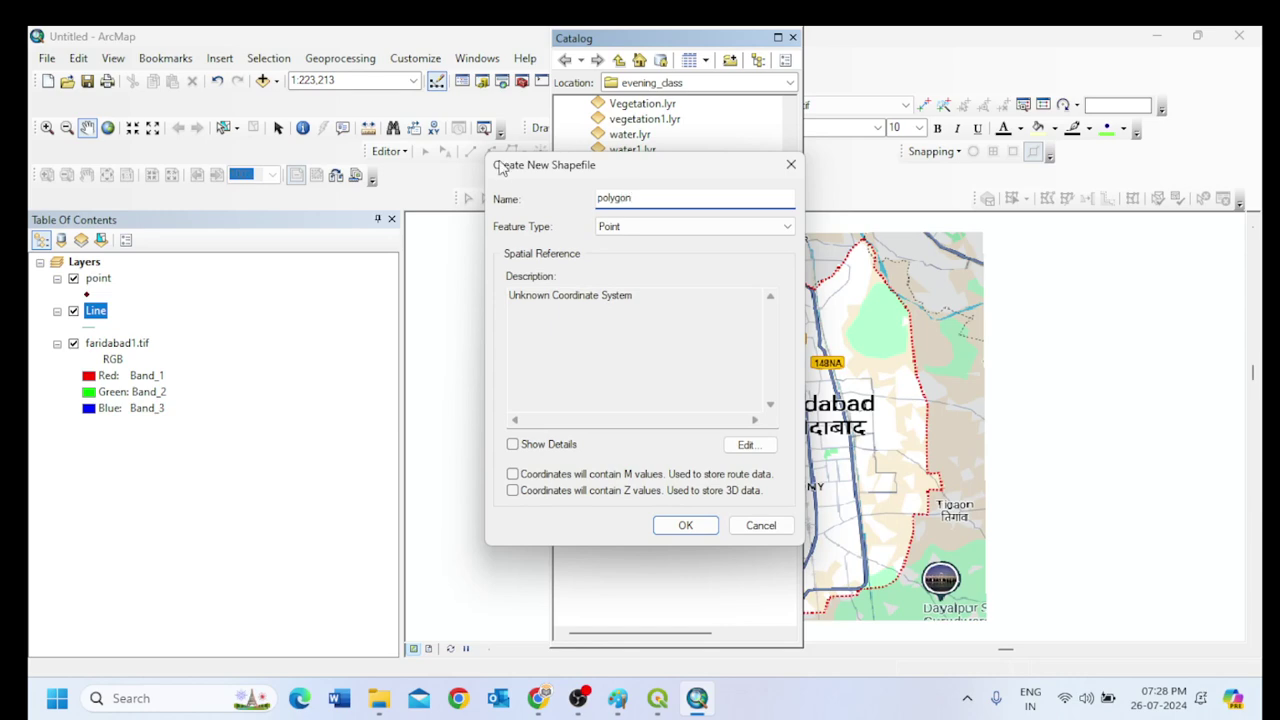
left_click(607, 229)
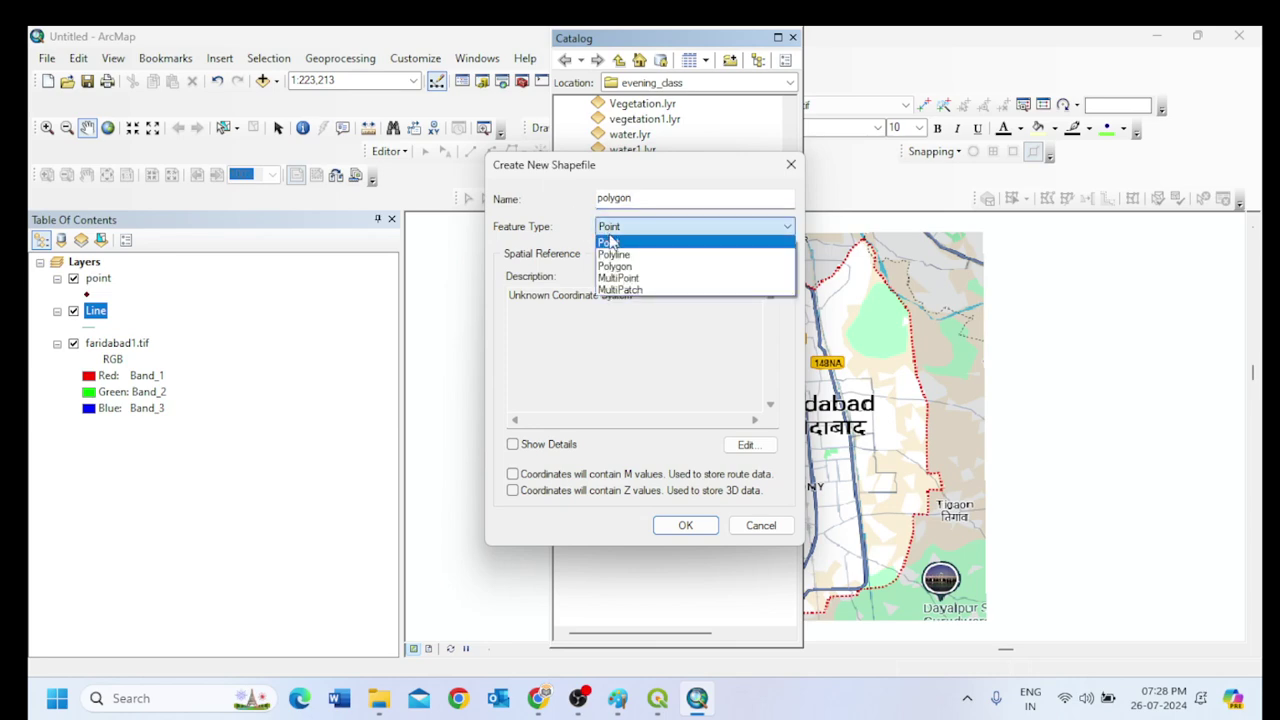
left_click(616, 266)
left_click(745, 444)
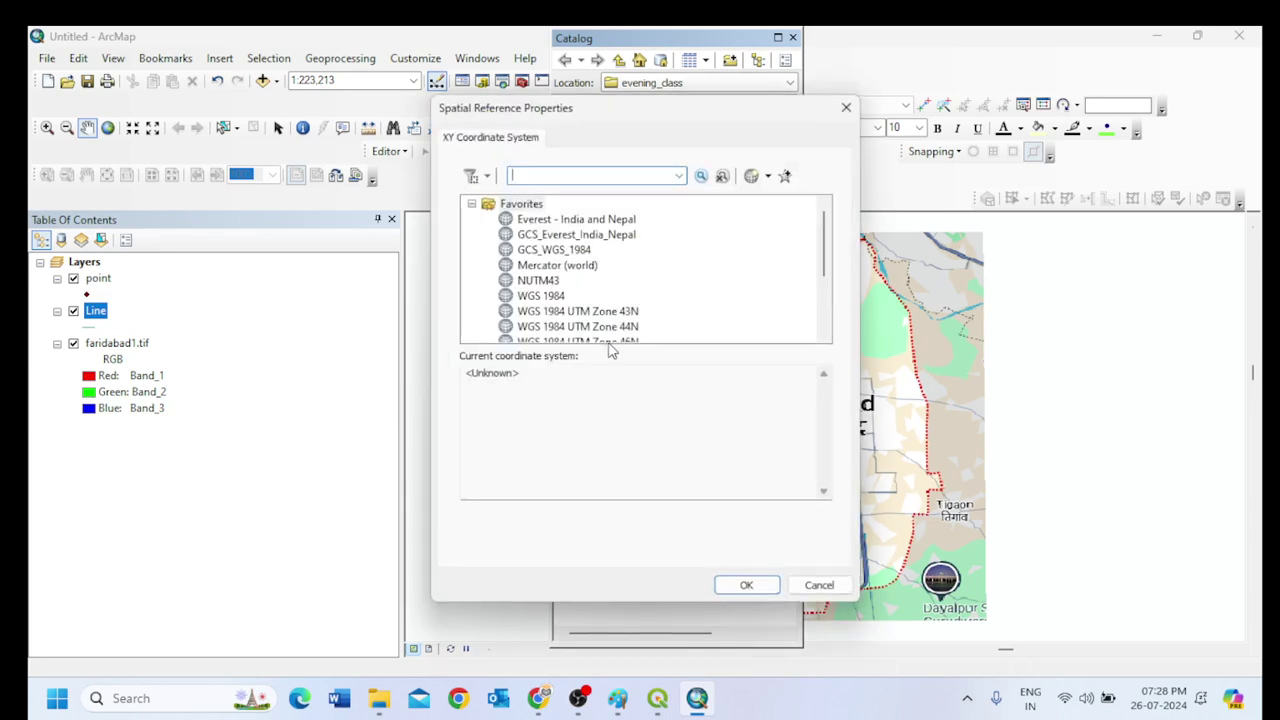
left_click(576, 250)
left_click(746, 586)
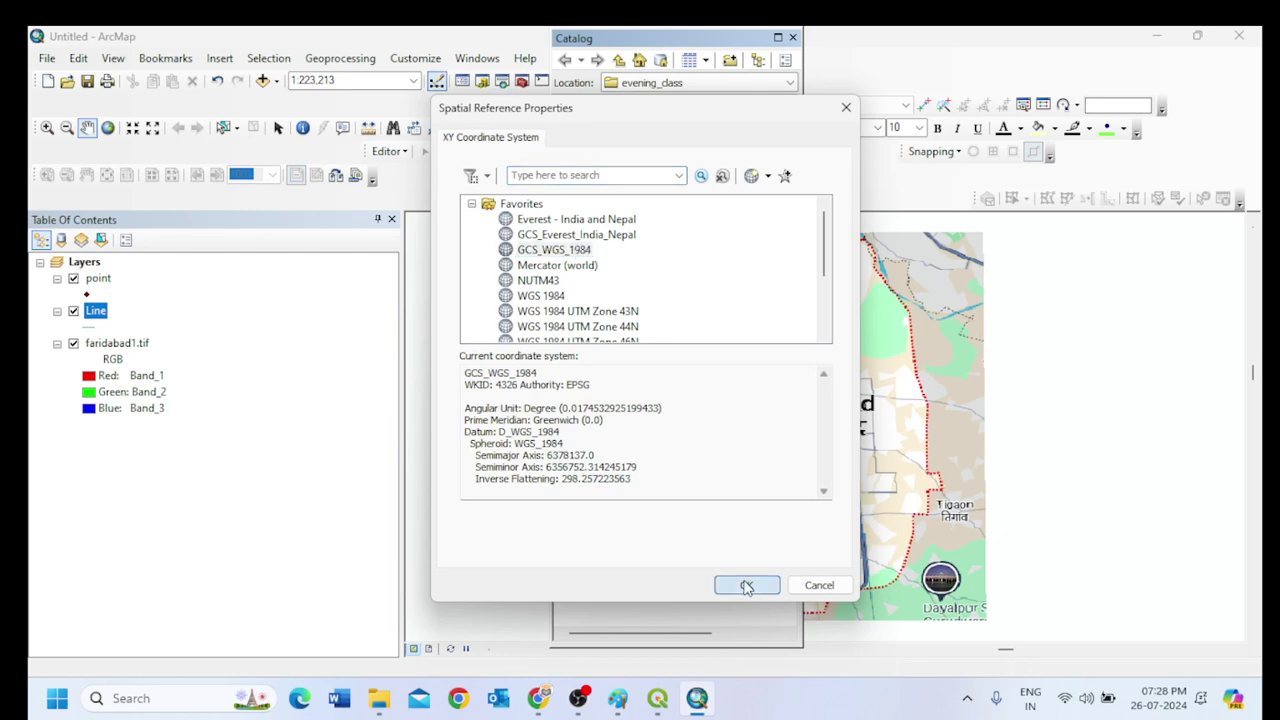
left_click(686, 524)
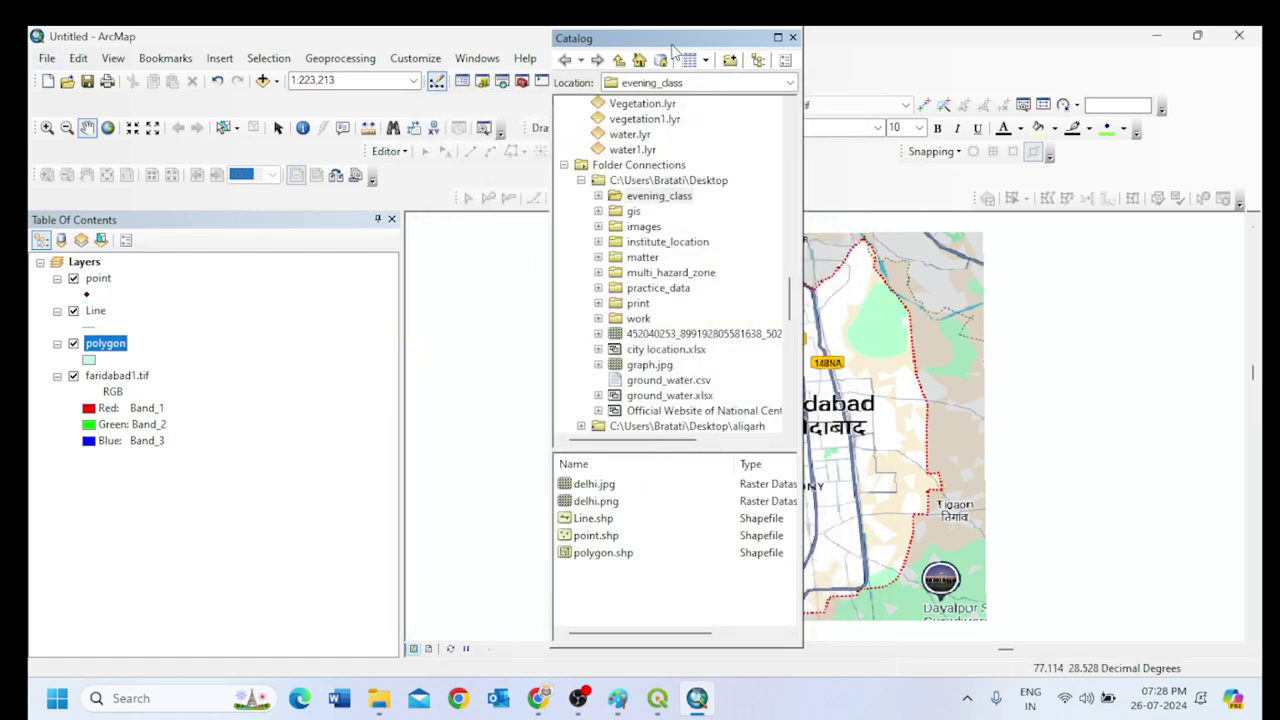
left_click(792, 37)
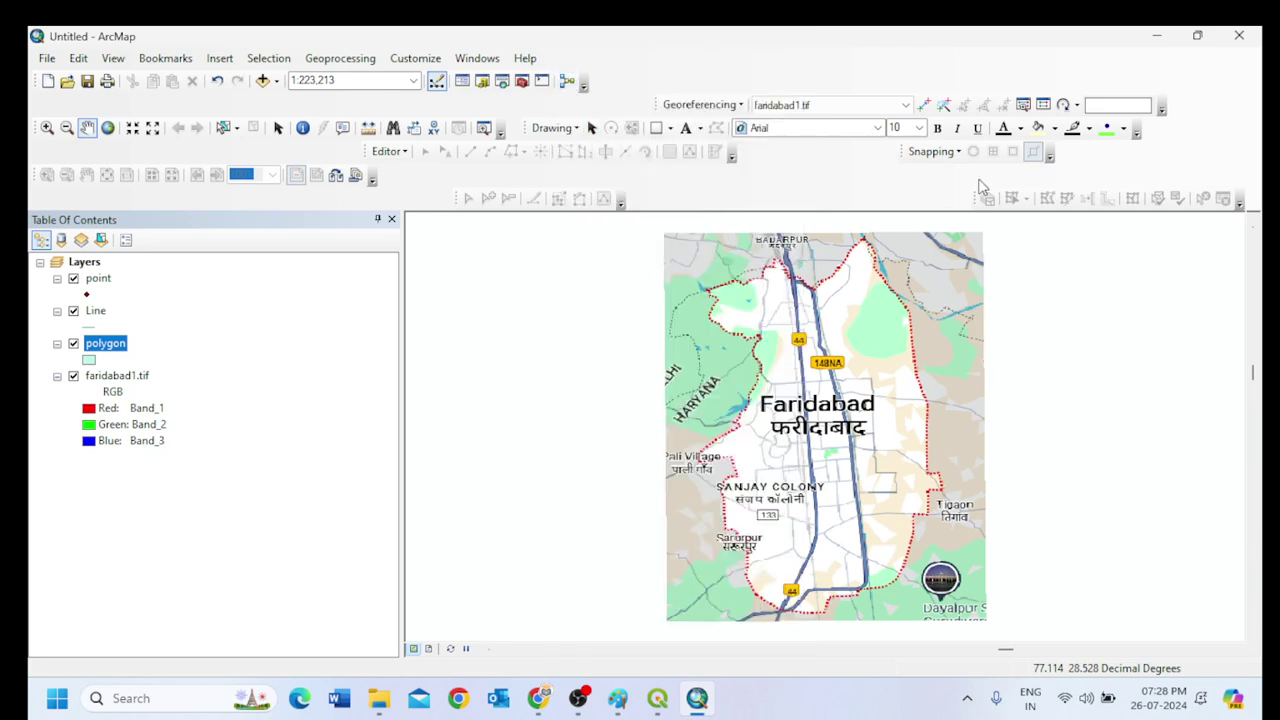
Start an editing session and arrange the Create Features and Edit Sketch Properties windows so that the Faridabad map stays uncovered.
left_click(390, 151)
left_click(405, 175)
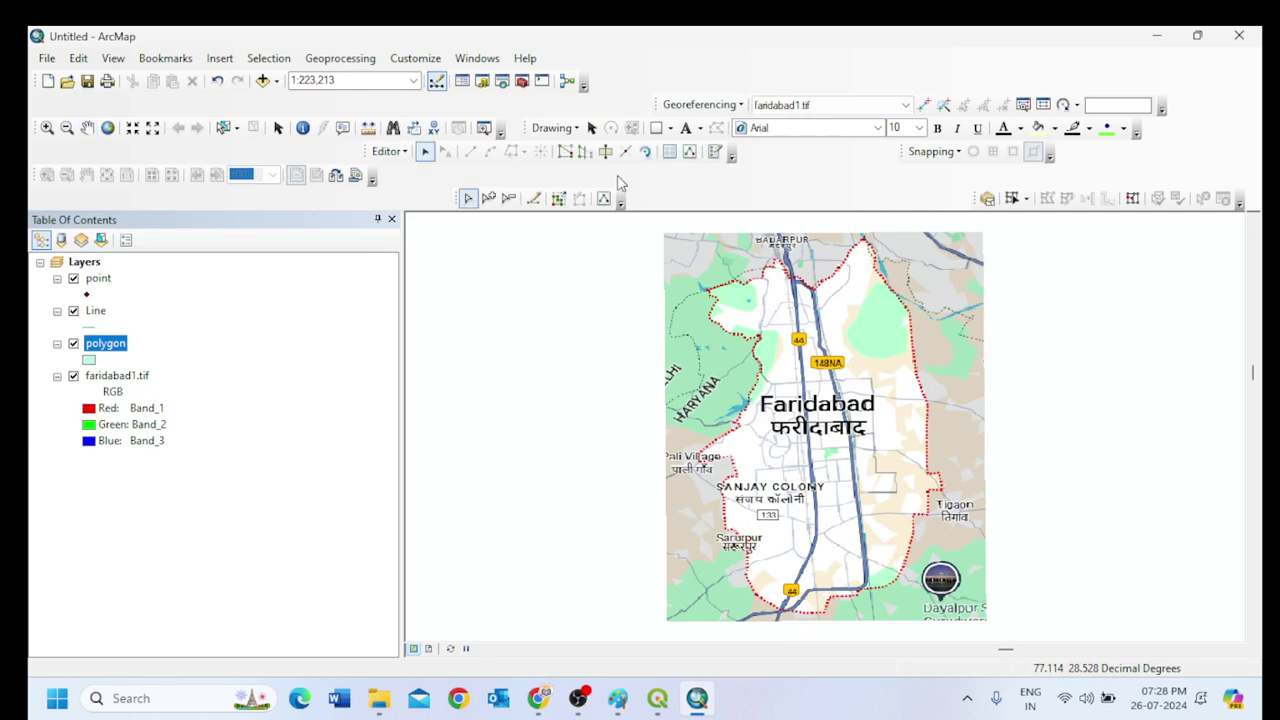
left_click(714, 151)
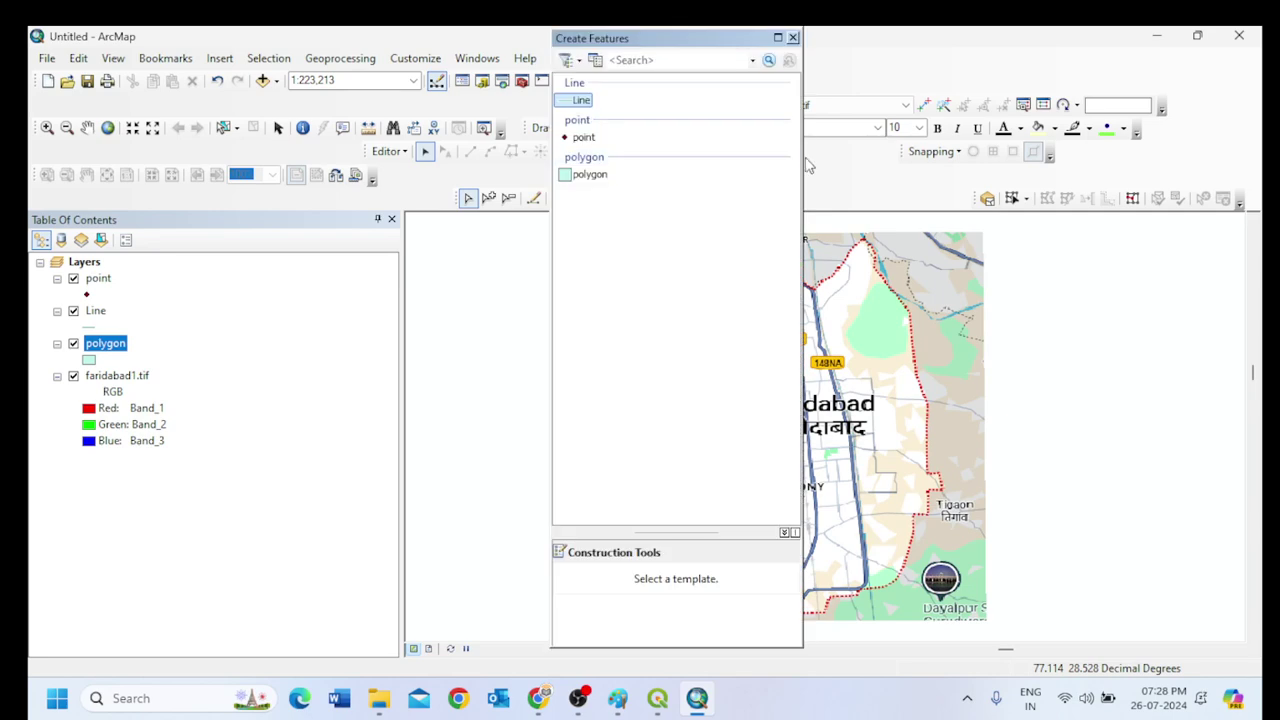
double_click(707, 40)
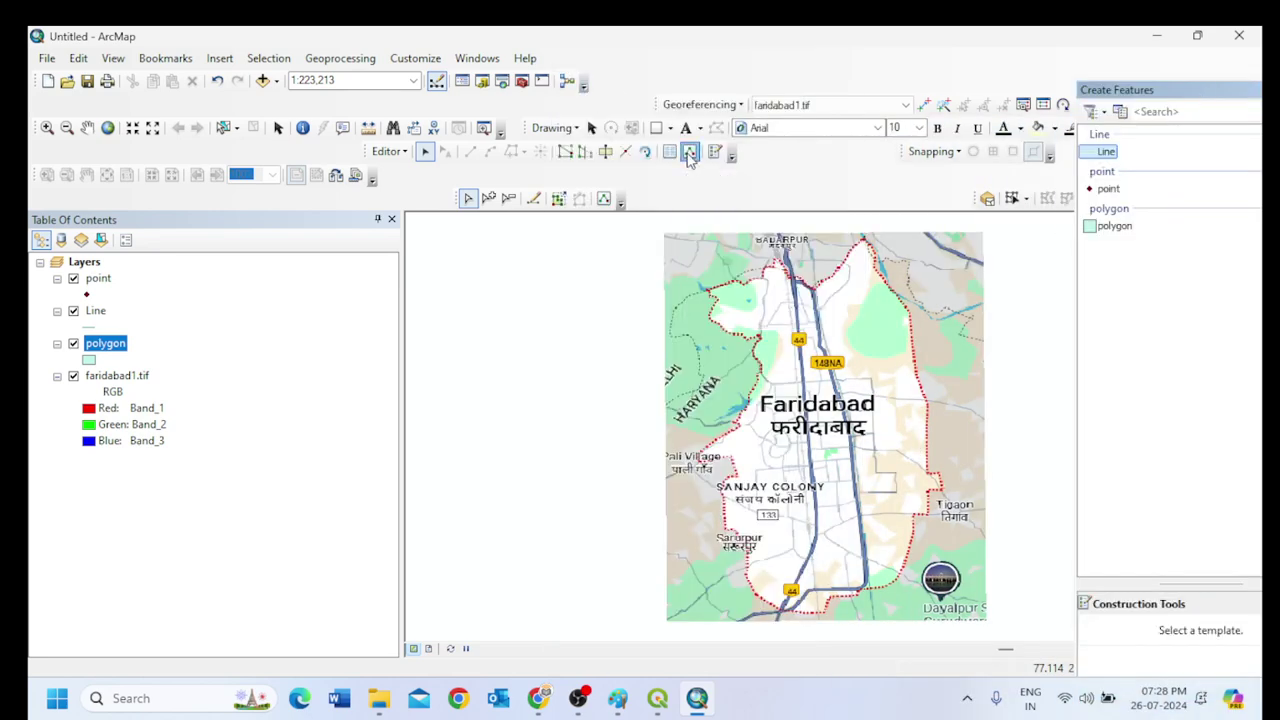
left_click(689, 151)
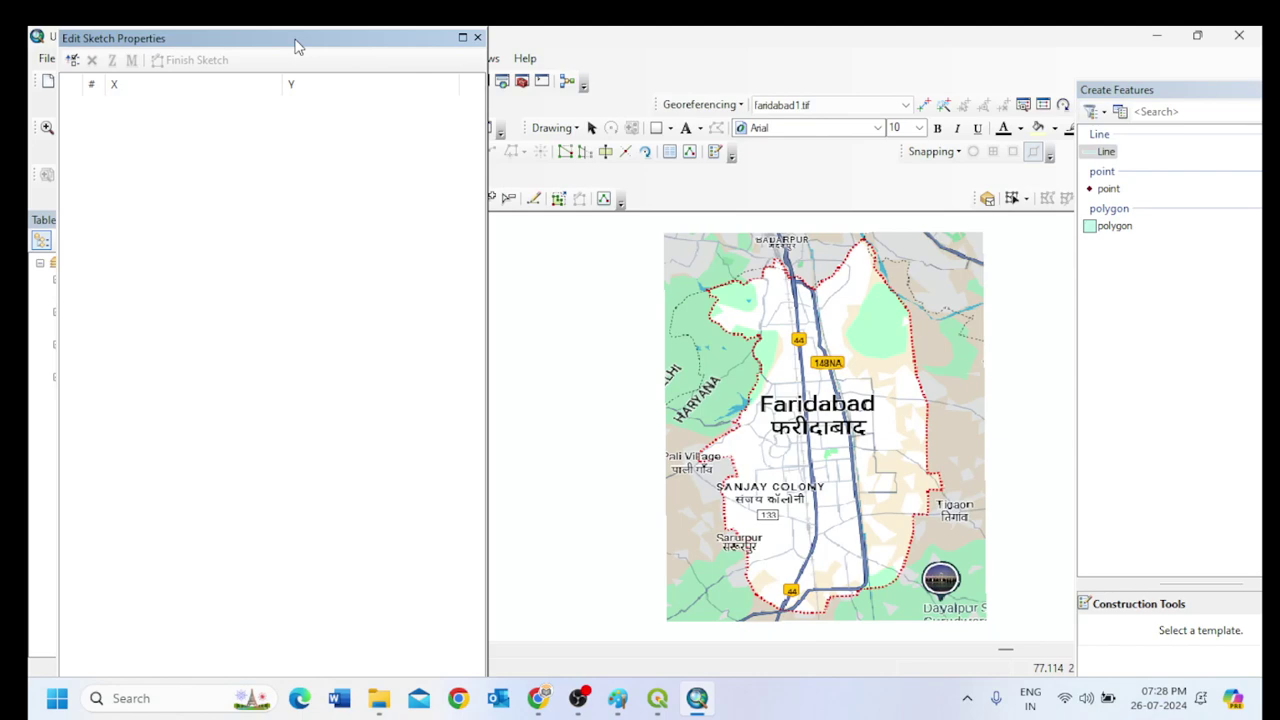
left_click_drag(297, 46, 466, 54)
mouse_move(234, 40)
left_mouse_down()
mouse_move(358, 248)
mouse_move(388, 123)
mouse_move(370, 131)
left_mouse_up()
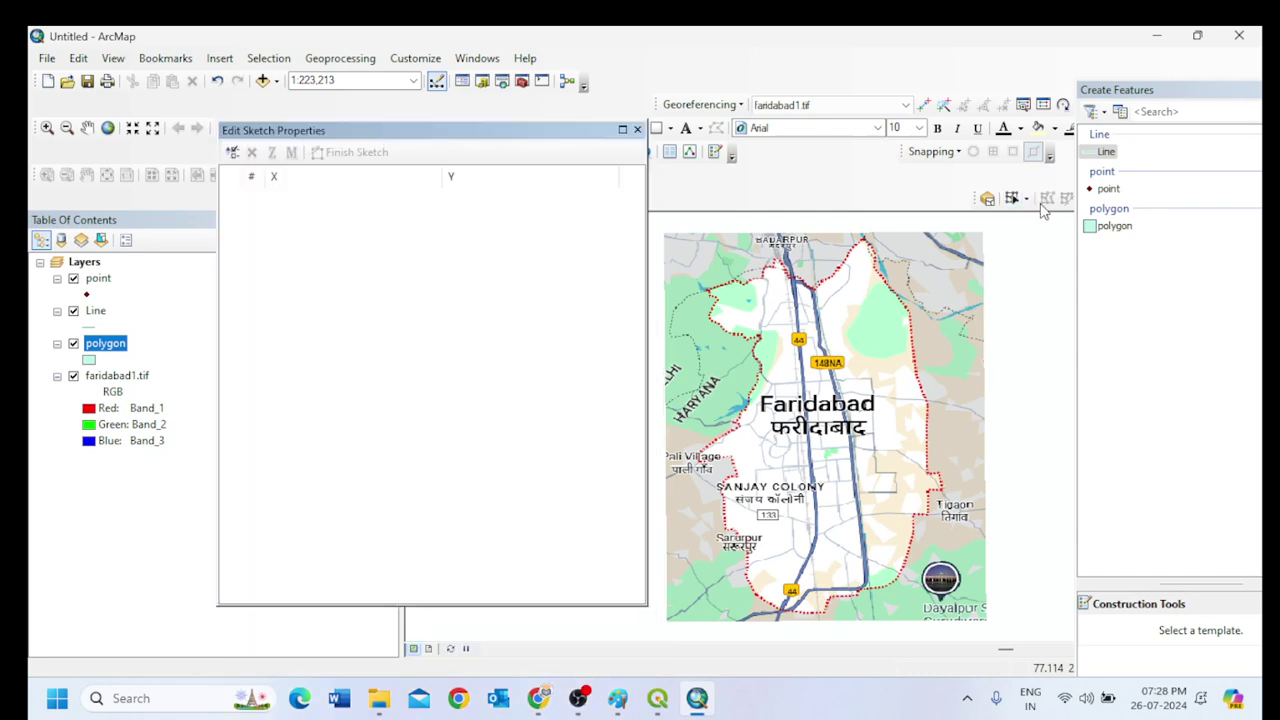
Place a point feature from the point template on the Sanjay Colony label of the Faridabad map.
left_click(1108, 188)
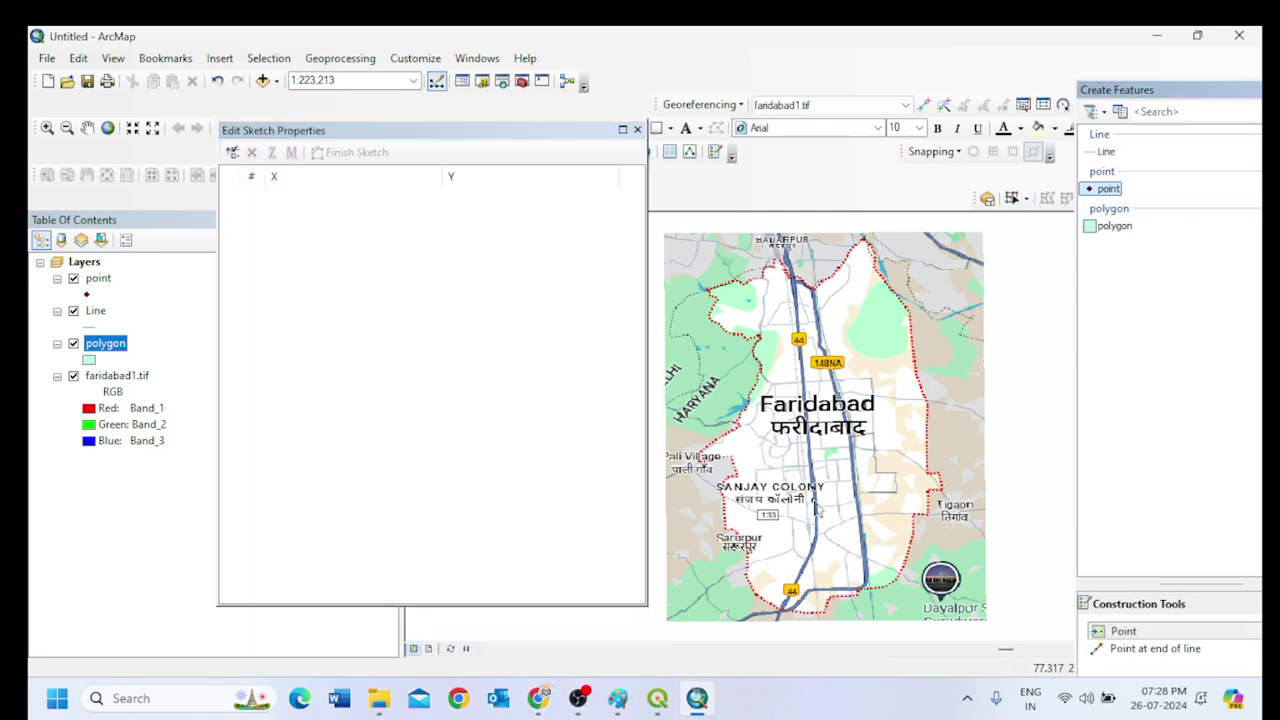
scroll(812, 505, "down", 1)
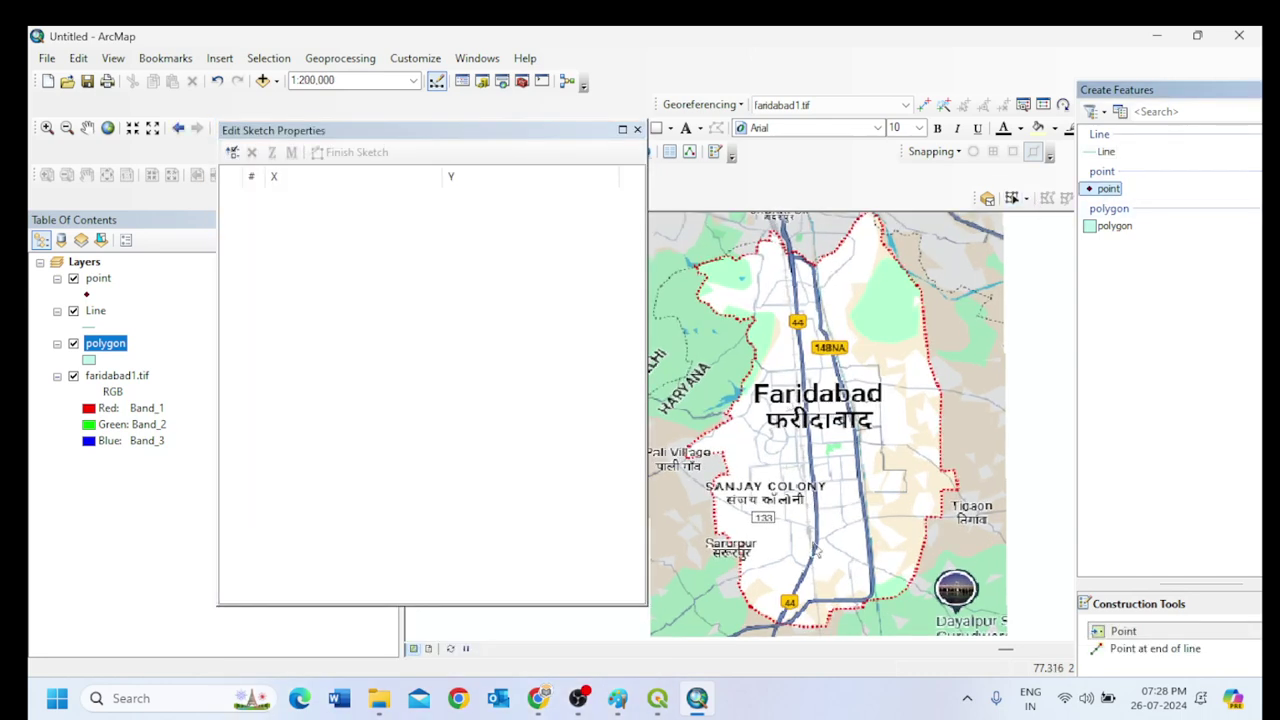
left_click(768, 490)
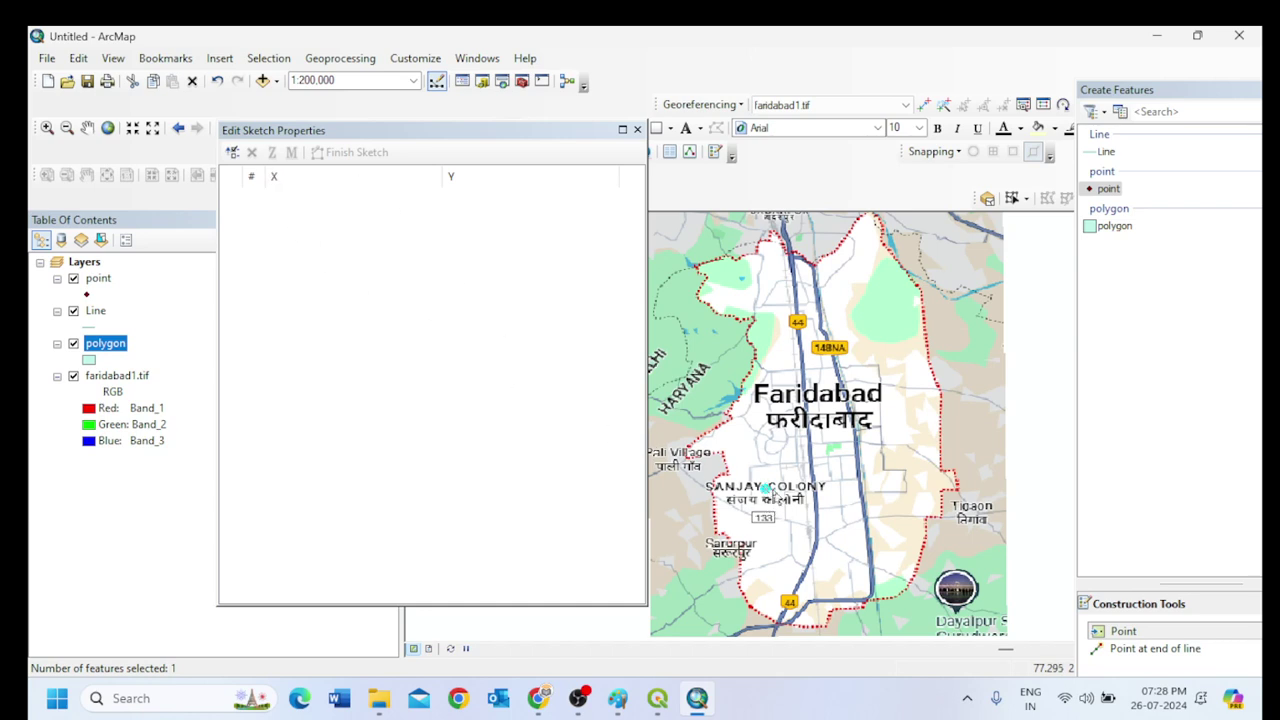
Digitize a line feature from the Sanjay Colony point to just above the 148NA highway label.
left_click(1108, 155)
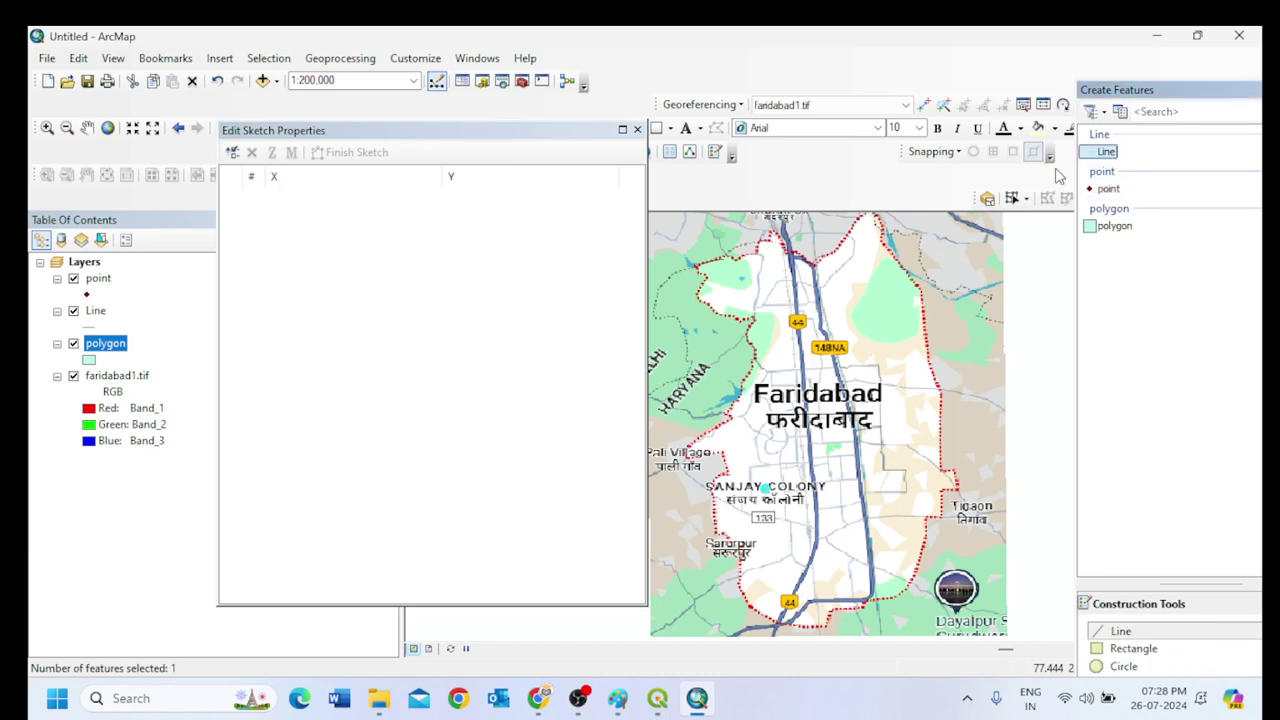
left_click(787, 452)
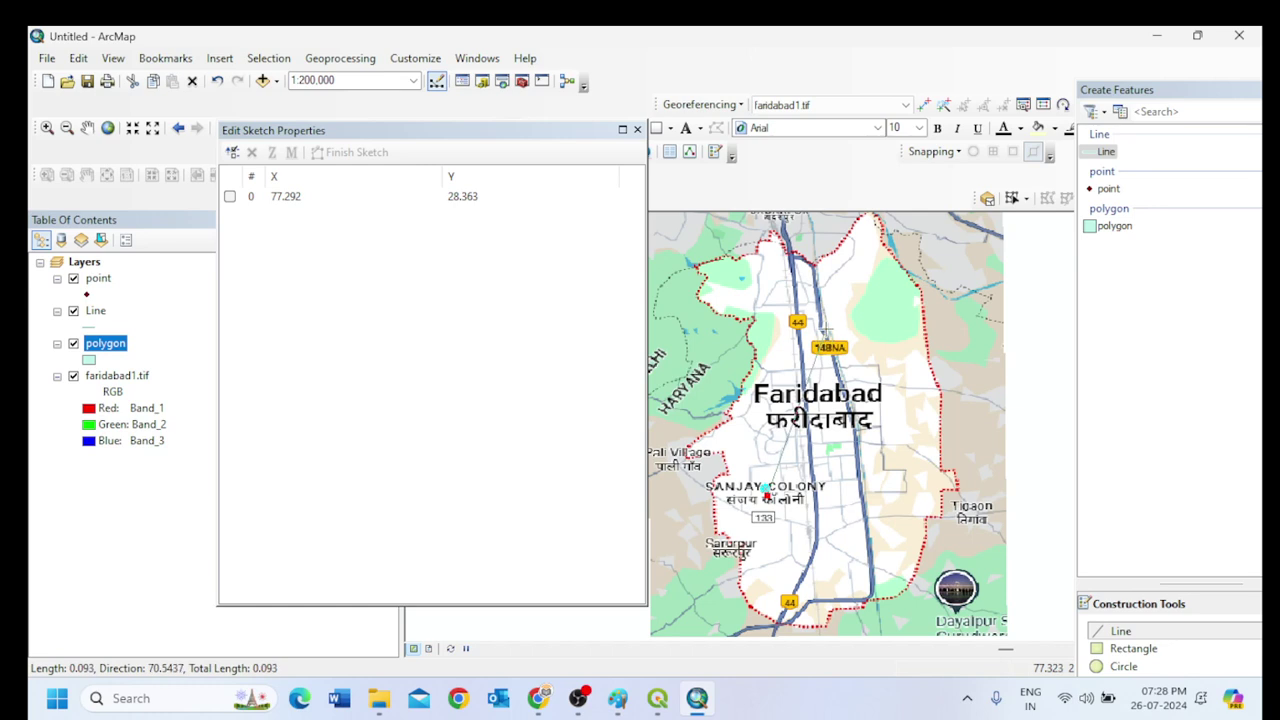
left_click(828, 331)
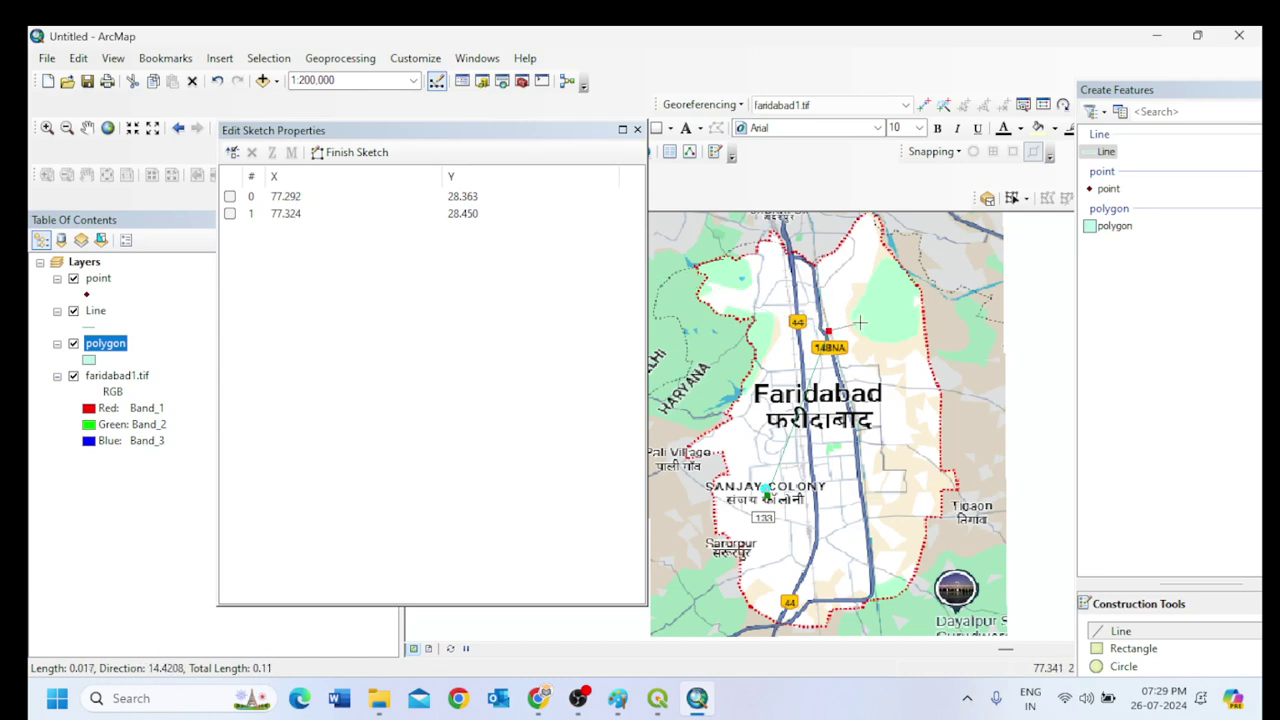
double_click(828, 331)
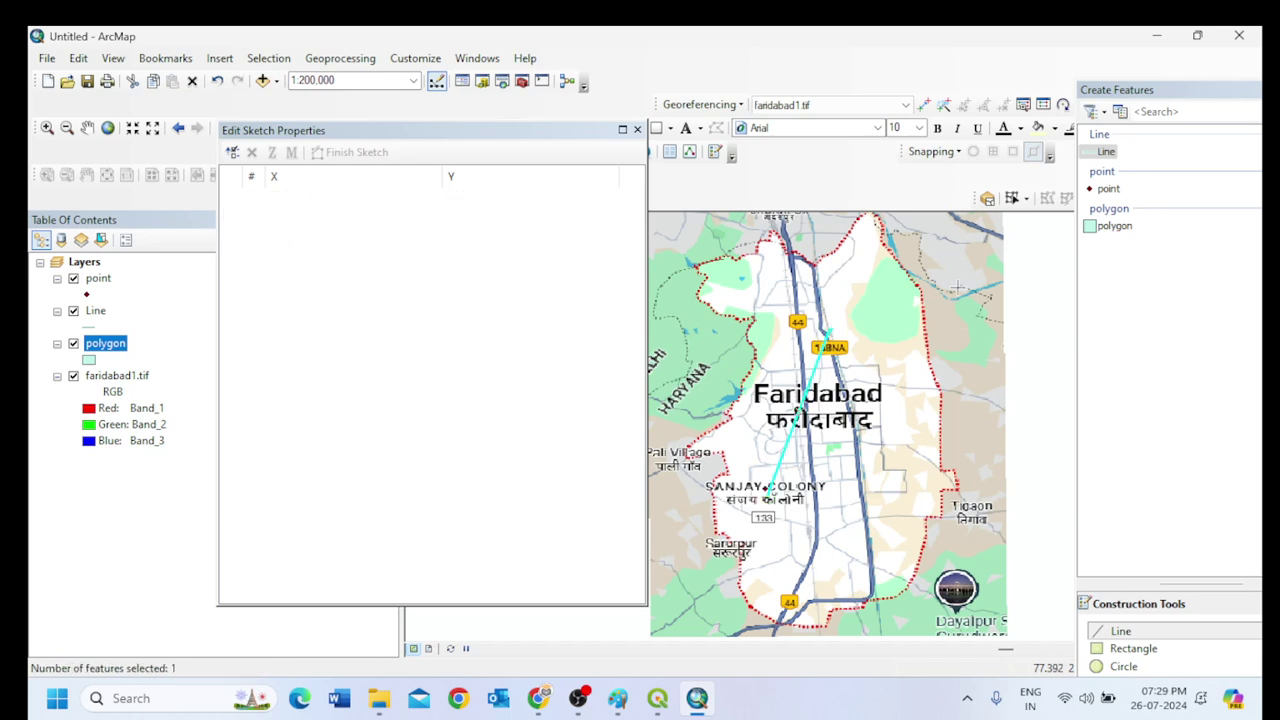
Sketch a polygon from Sanjay Colony through the 148NA label, adding vertices around the inside of the Faridabad boundary.
left_click(1113, 226)
left_click(766, 497)
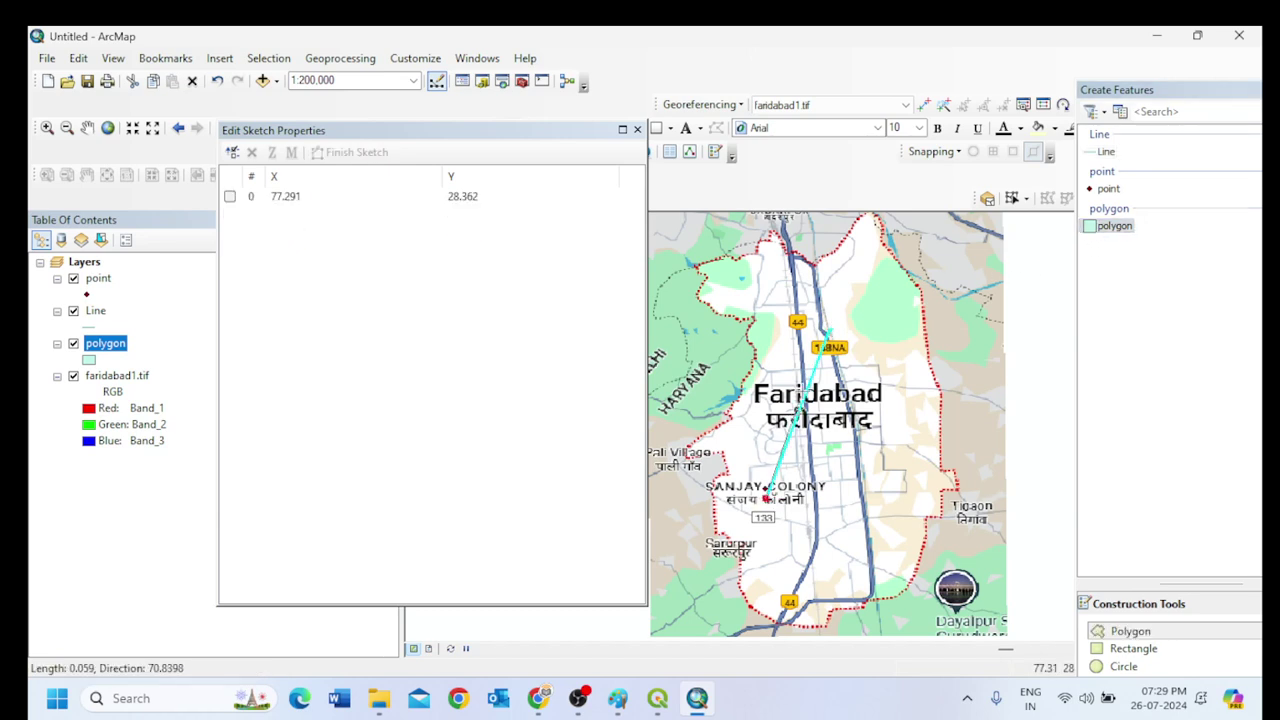
left_click(828, 331)
left_click(913, 489)
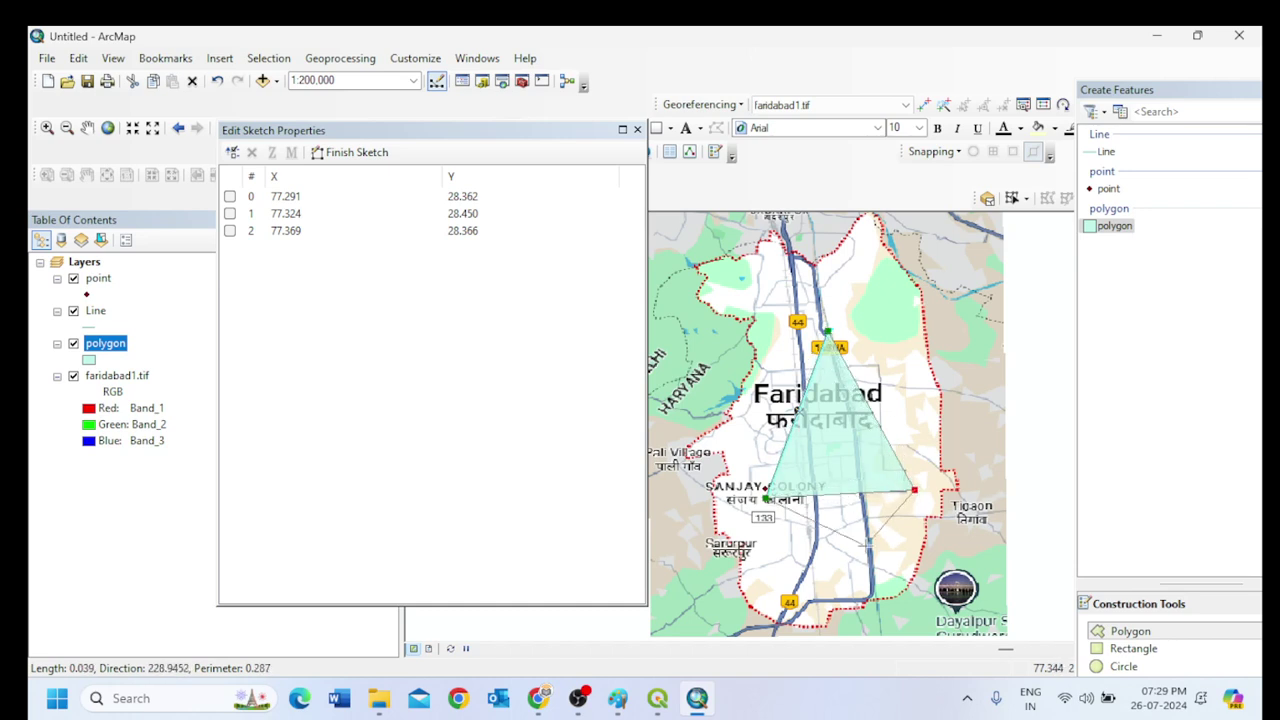
left_click(864, 549)
left_click(790, 572)
left_click(751, 565)
left_click(733, 540)
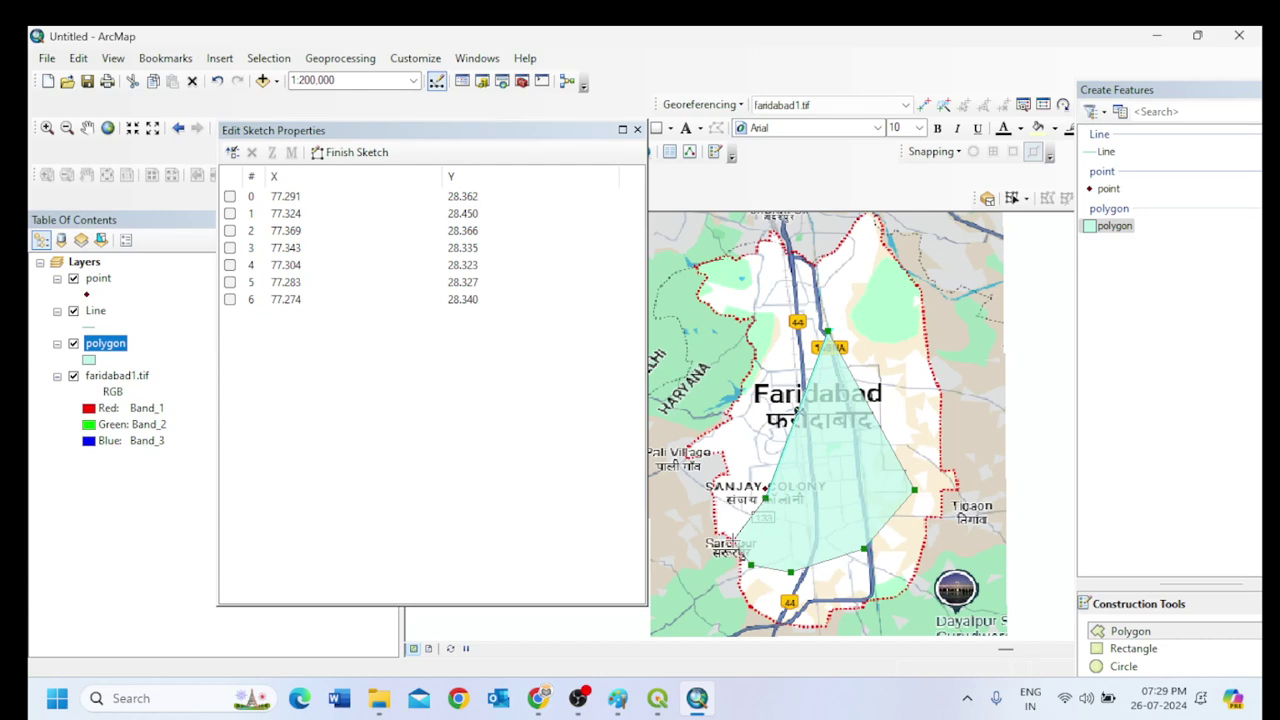
left_click(726, 510)
left_click(726, 490)
left_click(733, 461)
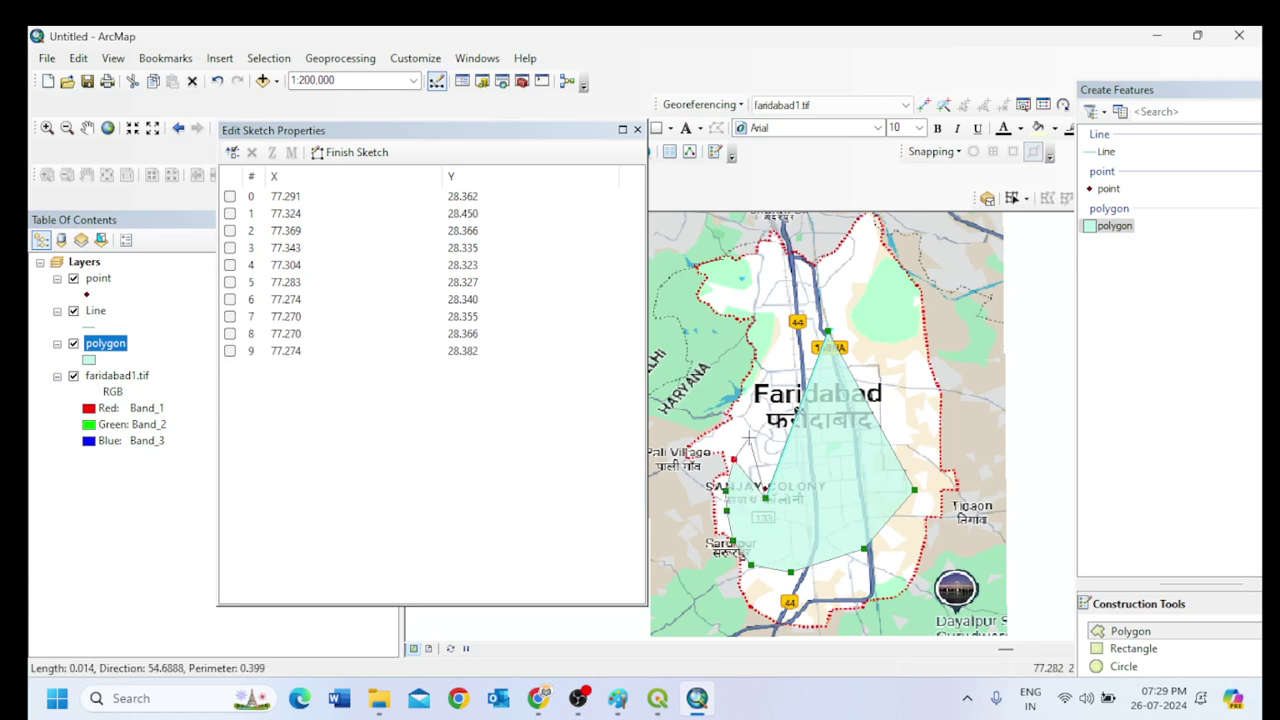
left_click(750, 439)
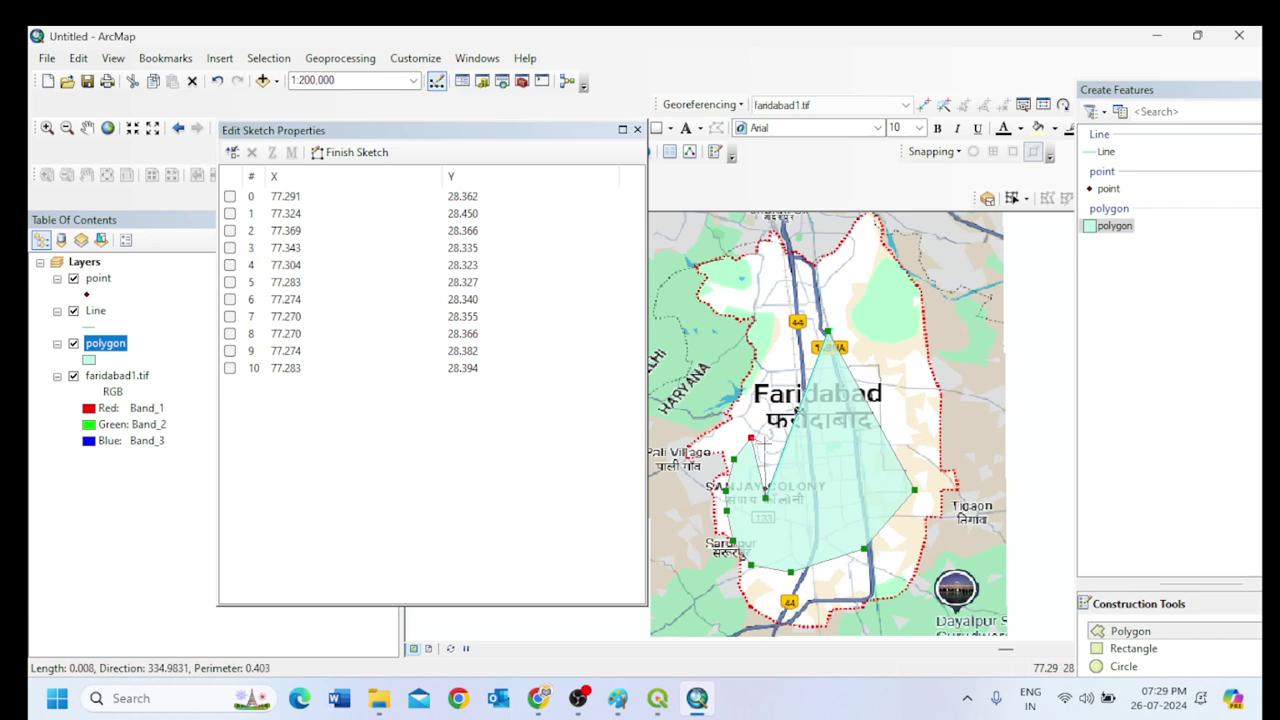
left_click(780, 363)
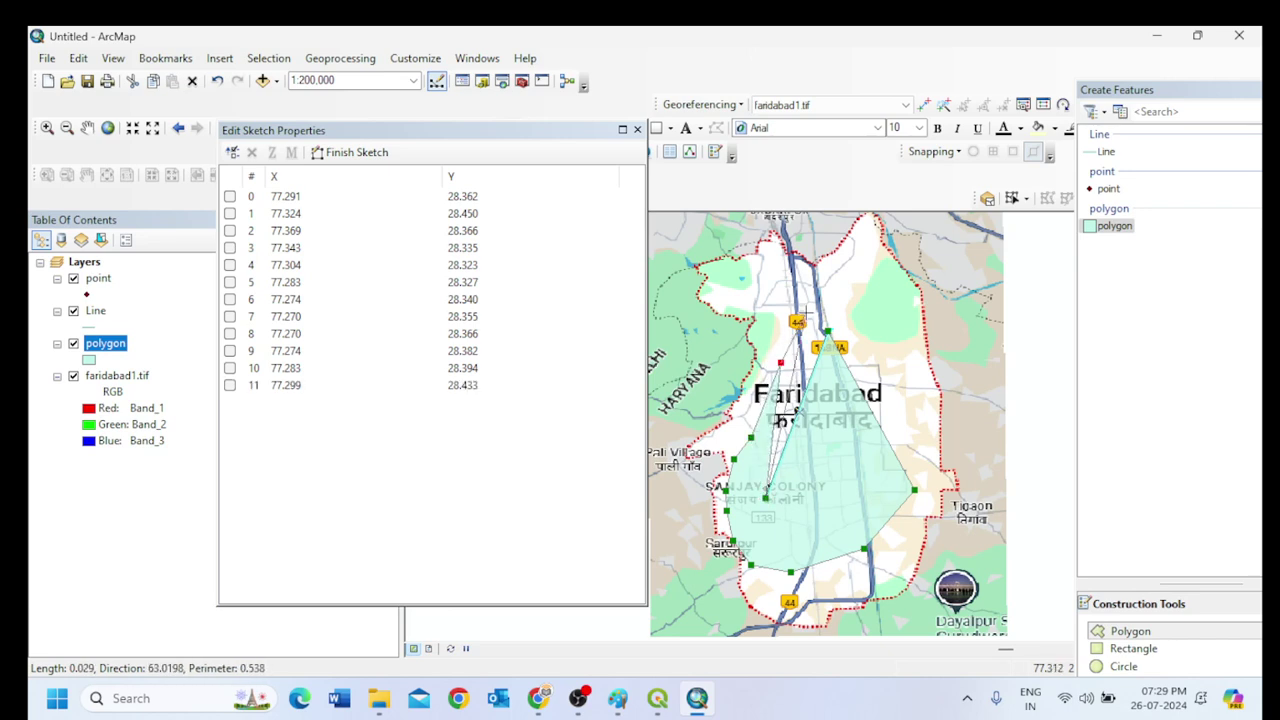
left_click(808, 311)
left_click(853, 310)
left_click(896, 350)
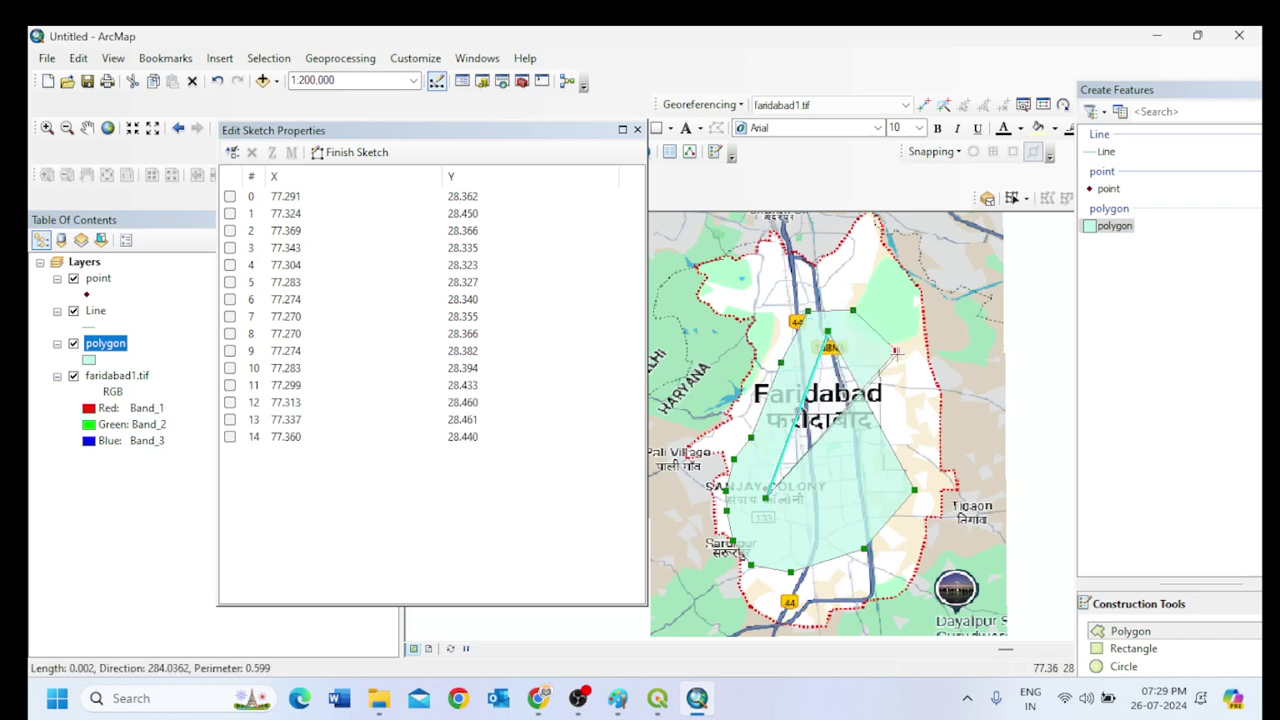
left_click(919, 396)
left_click(934, 433)
left_click(937, 461)
left_click(914, 489)
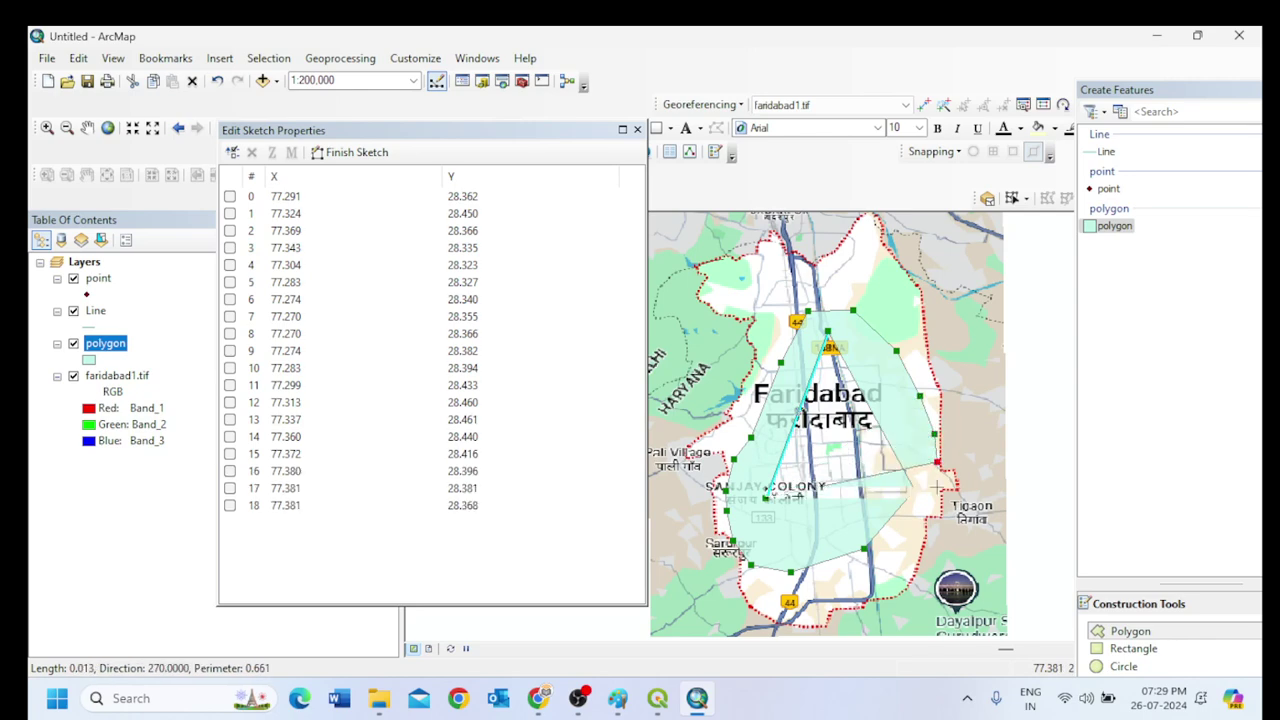
left_click(917, 531)
left_click(895, 566)
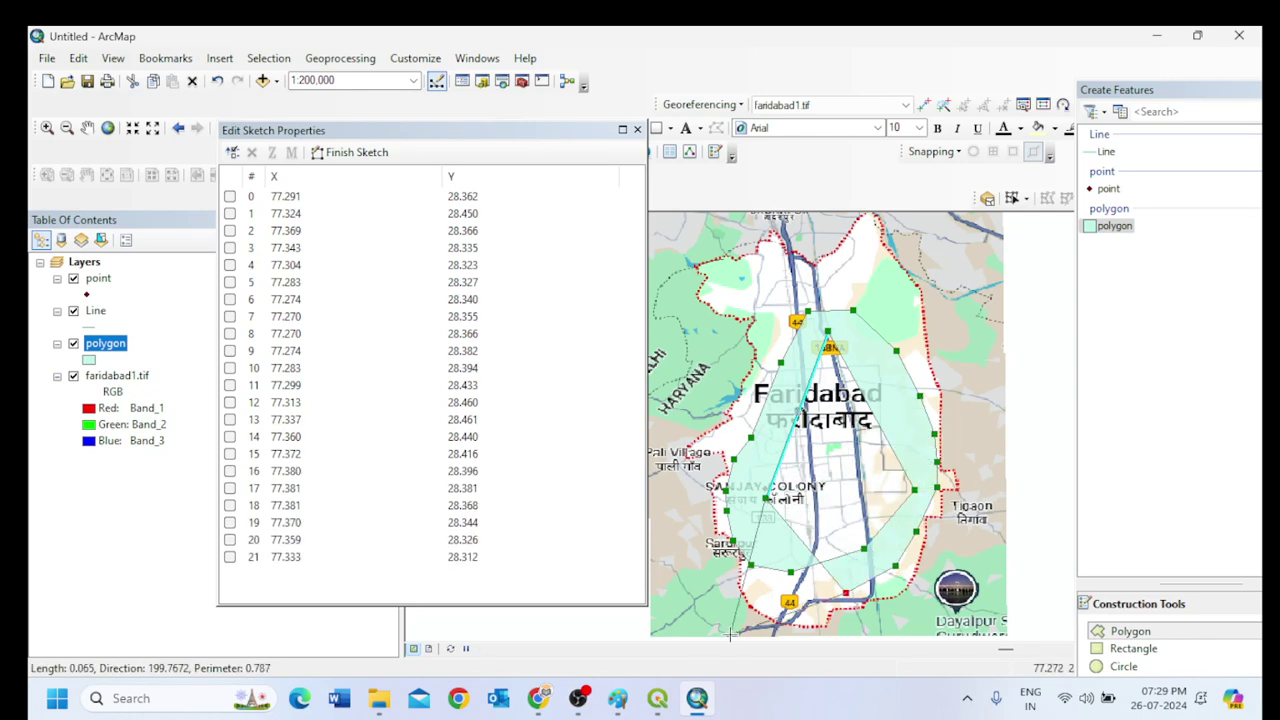
Switch to Paint and add a text box reading "vertex" between the Raster and vector notes.
left_click(617, 698)
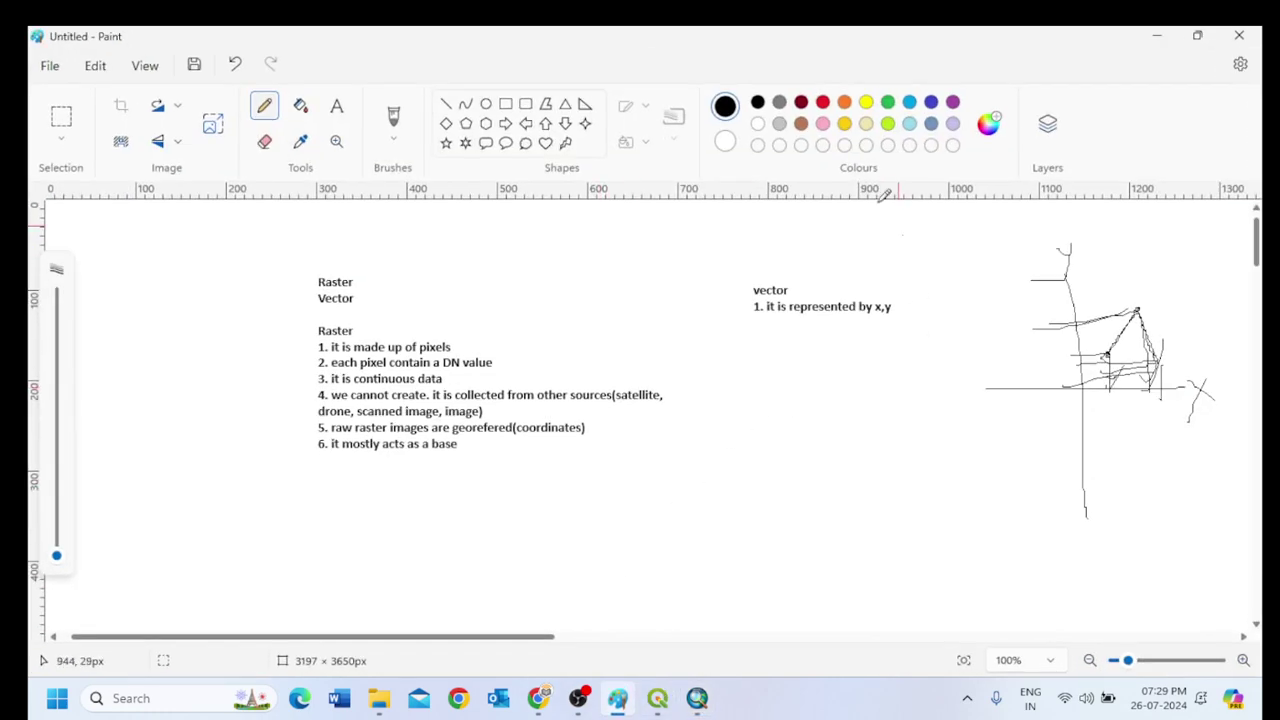
left_click(336, 105)
left_click(601, 292)
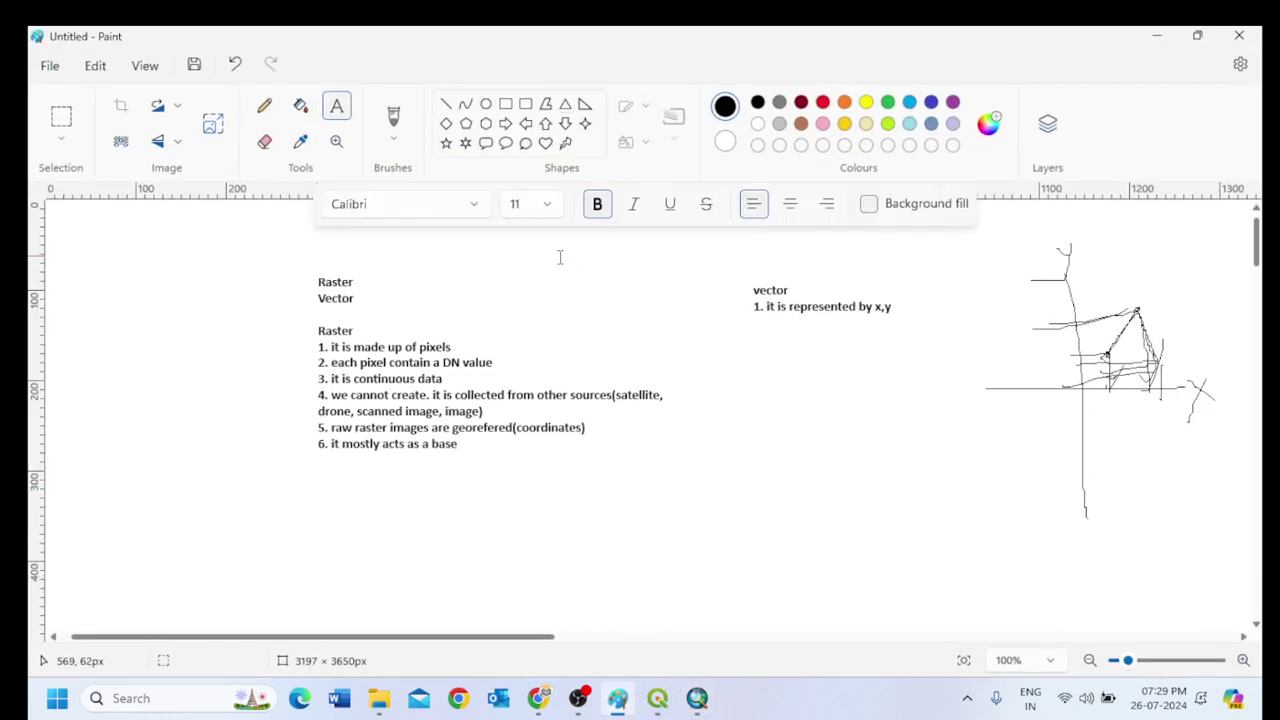
left_click_drag(559, 256, 686, 319)
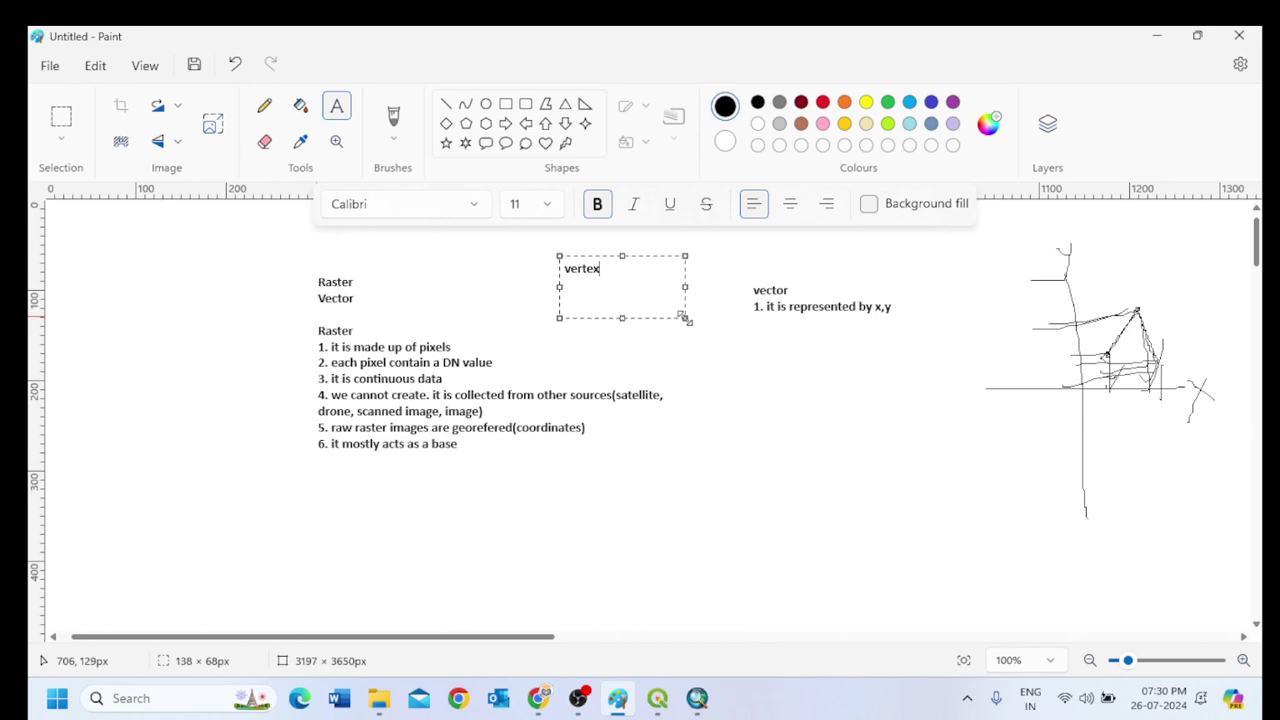
Return to ArcMap, extend the polygon sketch with vertices along the area east of the Faridabad boundary, and finish it.
left_click(697, 698)
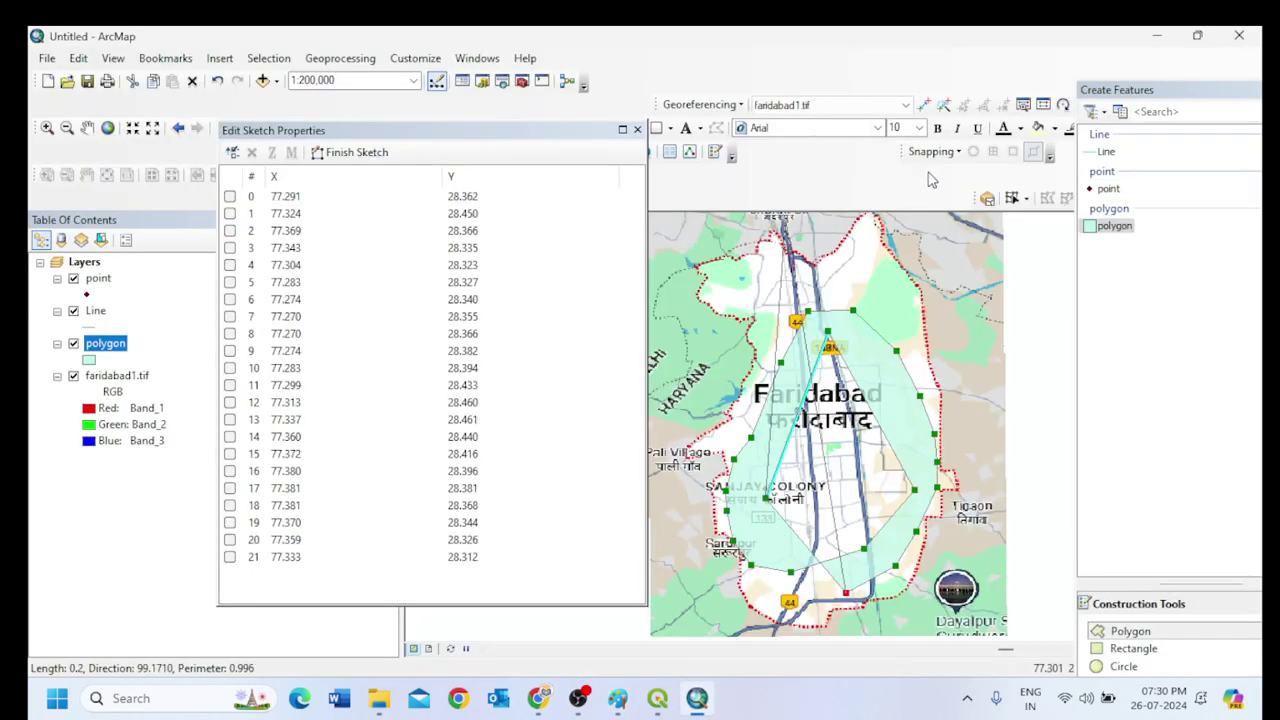
left_click(918, 254)
left_click(952, 281)
left_click(958, 314)
left_click(966, 351)
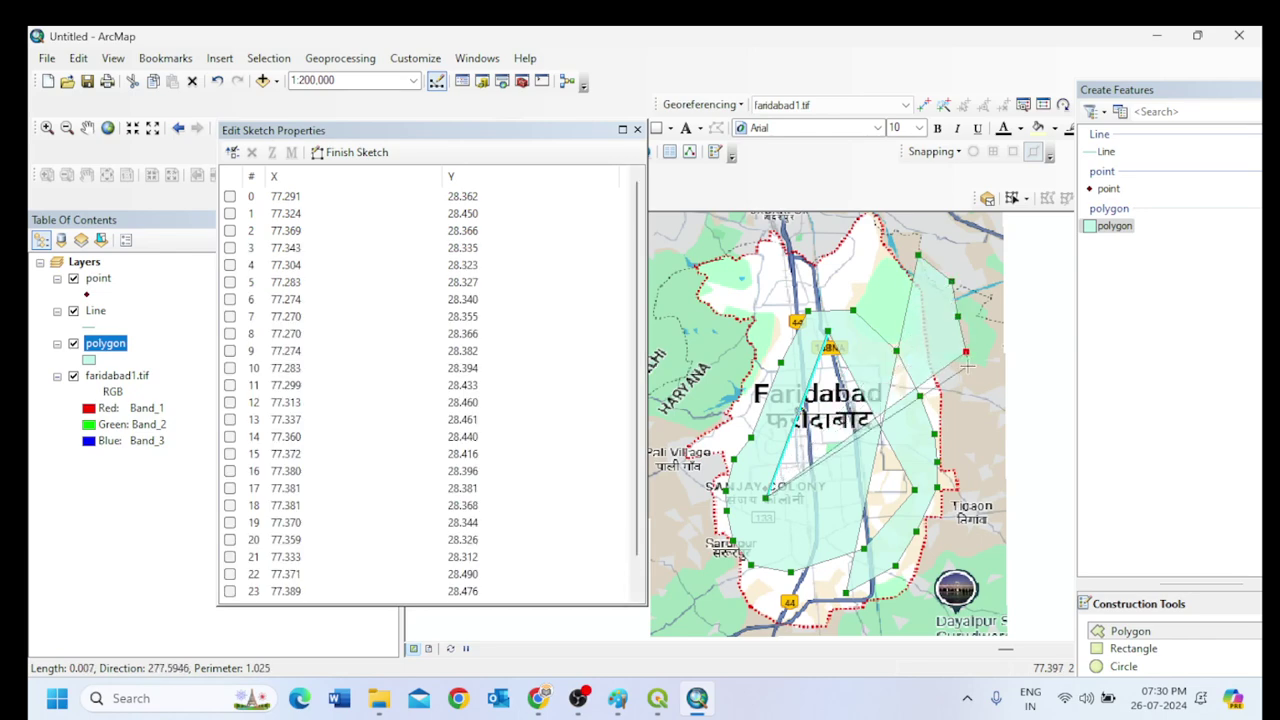
left_click(972, 375)
left_click(984, 402)
left_click(984, 427)
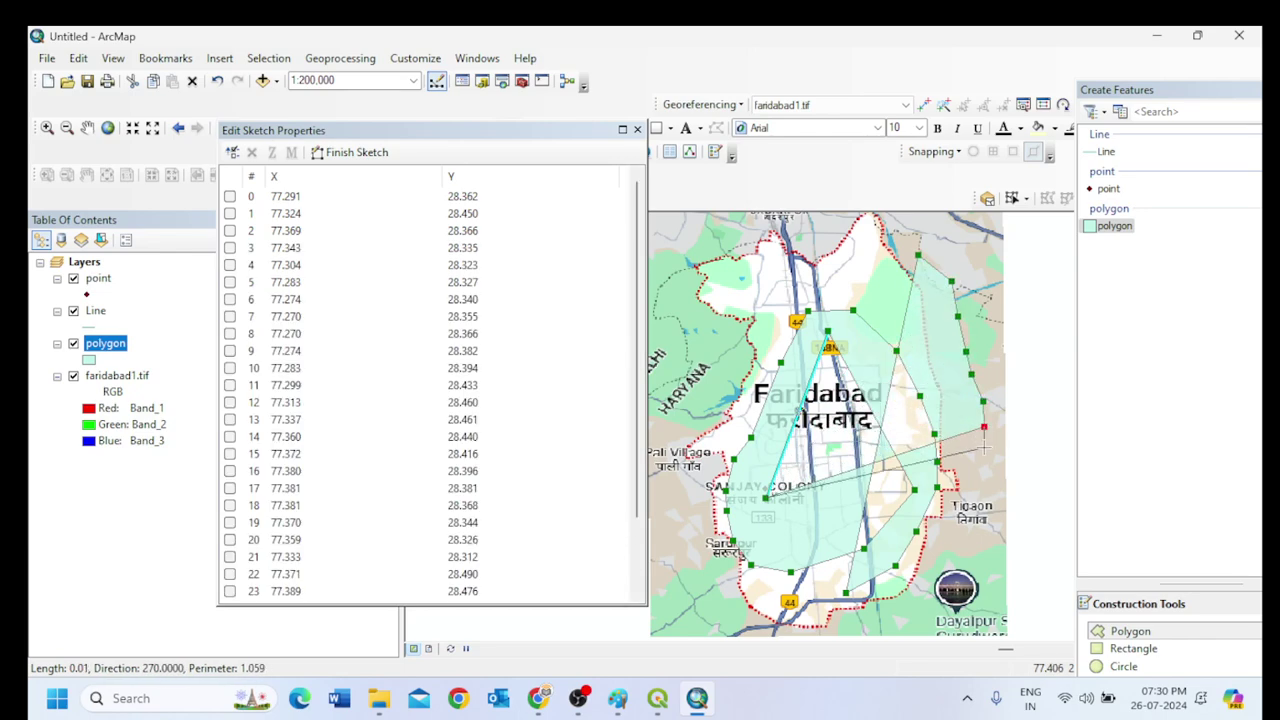
double_click(984, 455)
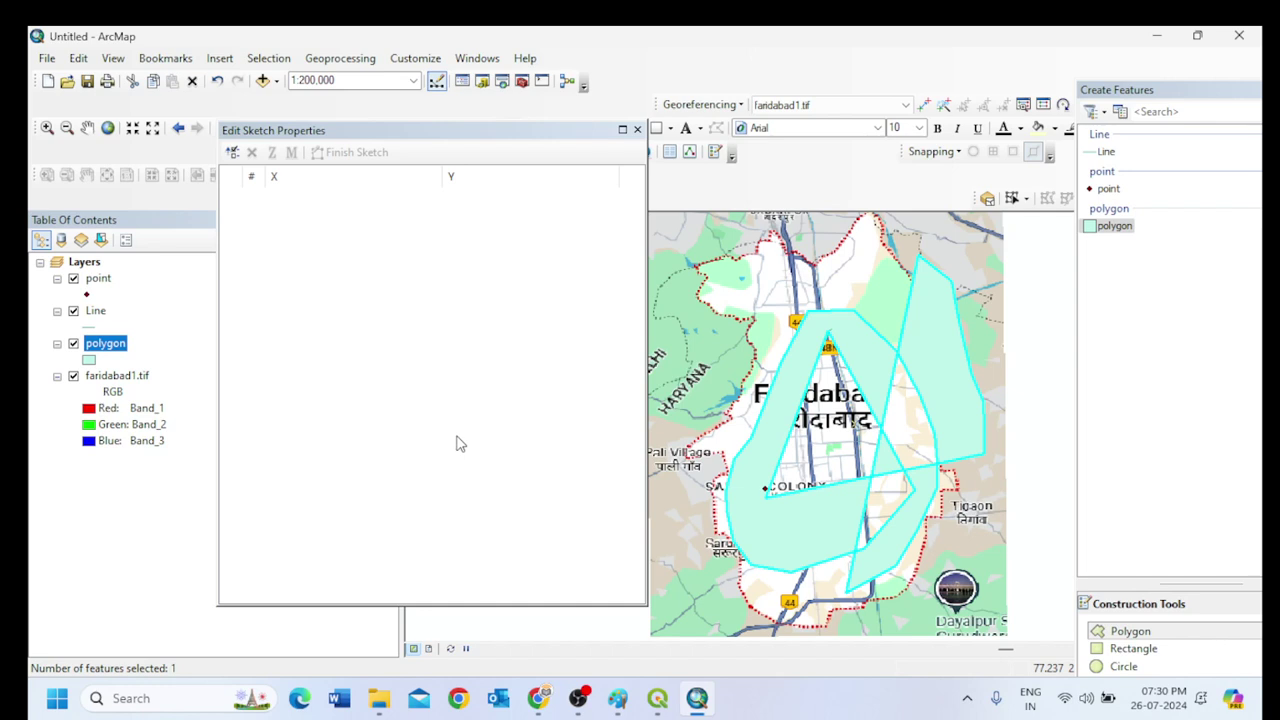
Start another polygon with two vertices in Faridabad's northwest corner, with Edit Sketch Properties reopened to list their coordinates.
left_click(637, 129)
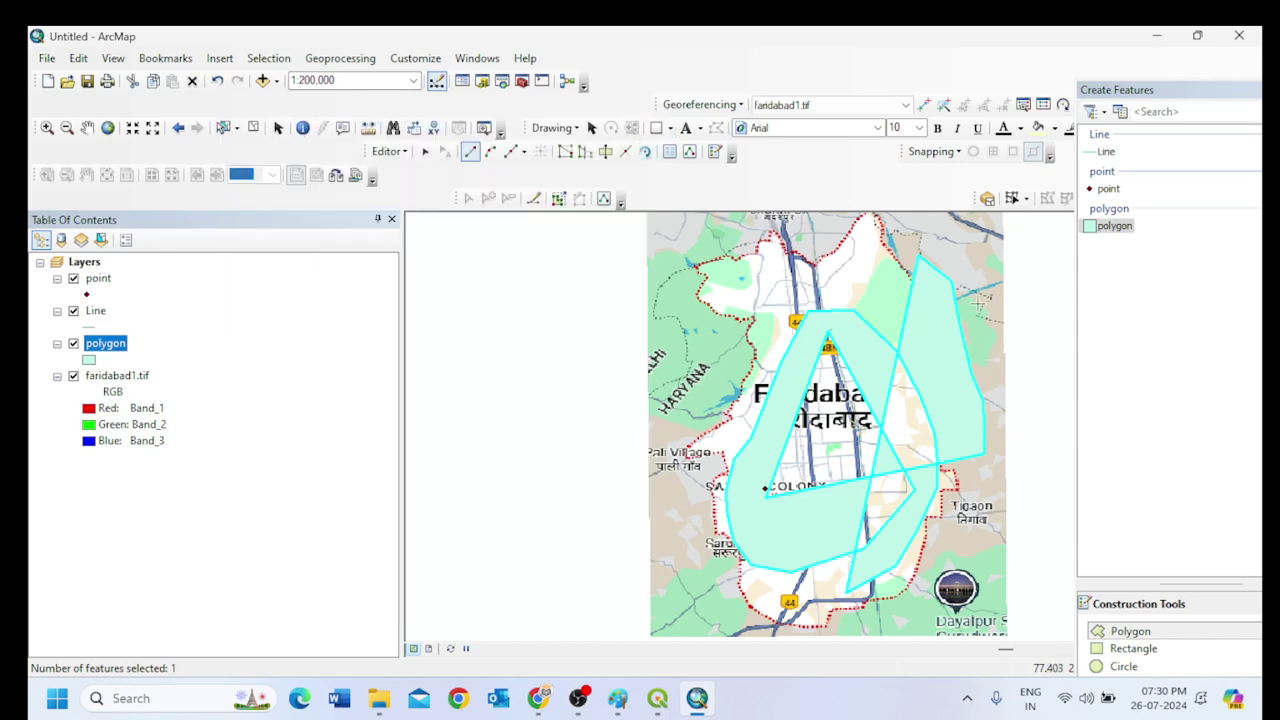
left_click(711, 289)
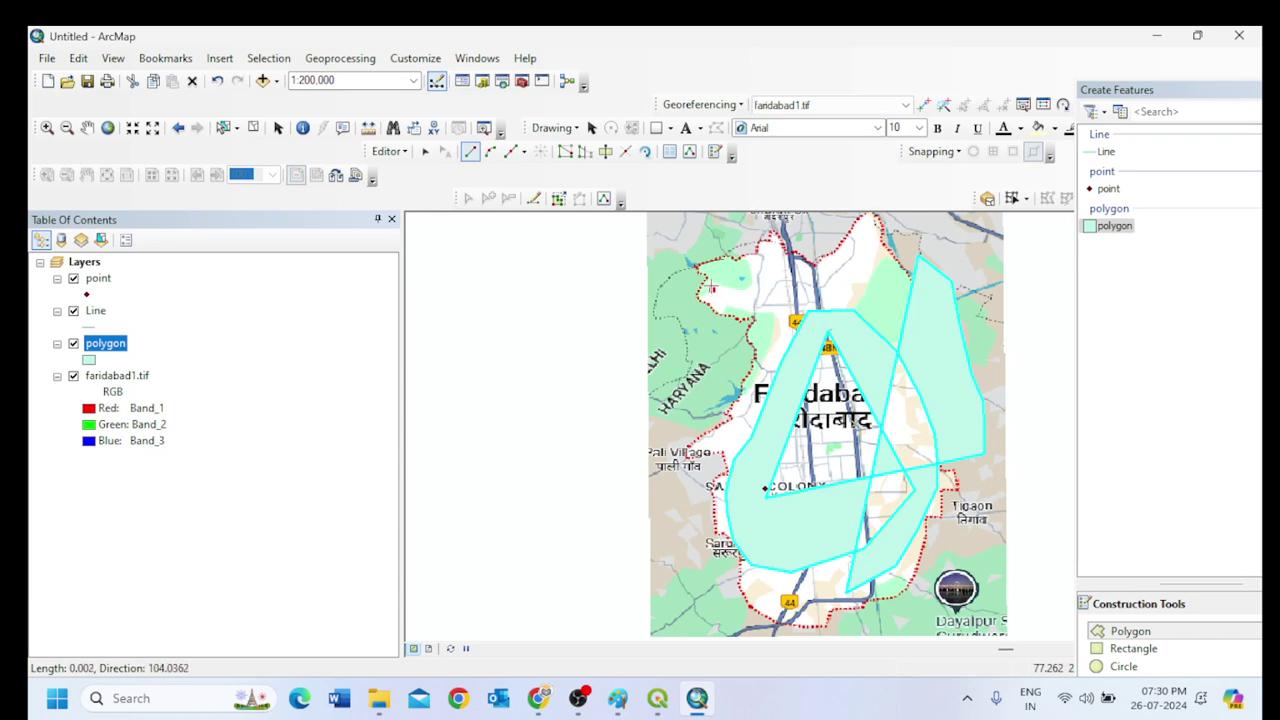
left_click(689, 151)
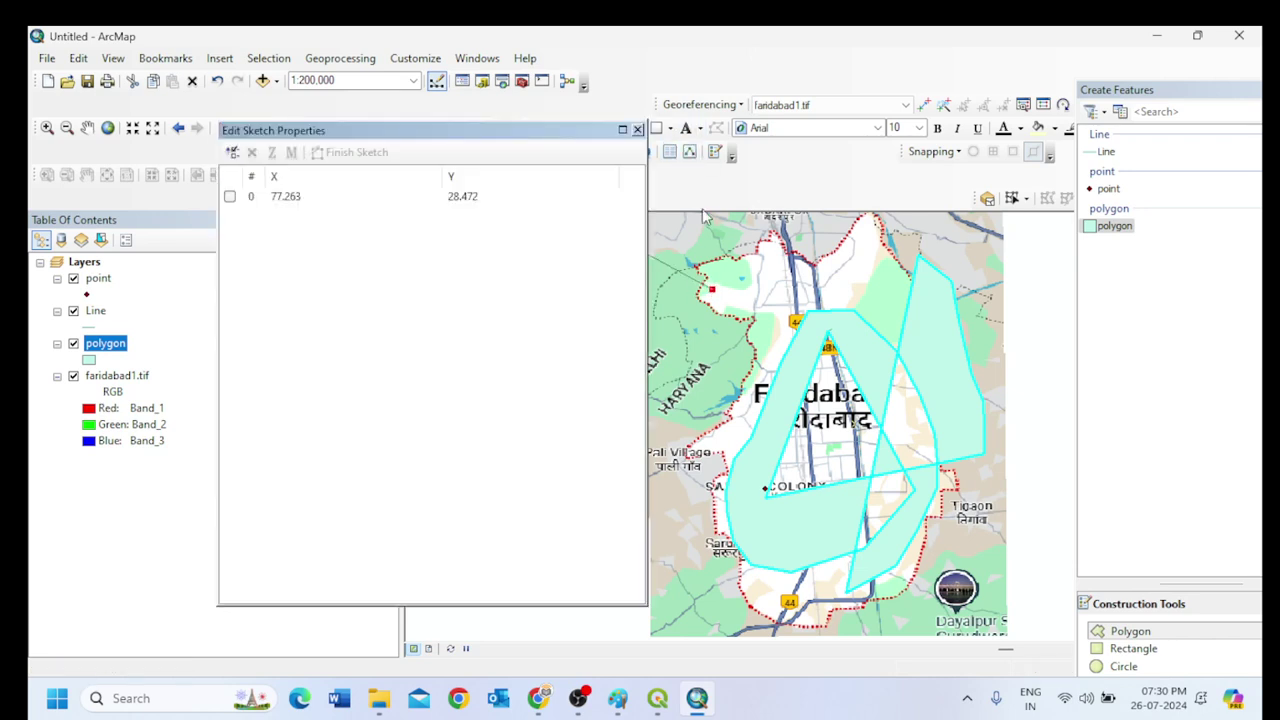
left_click(764, 284)
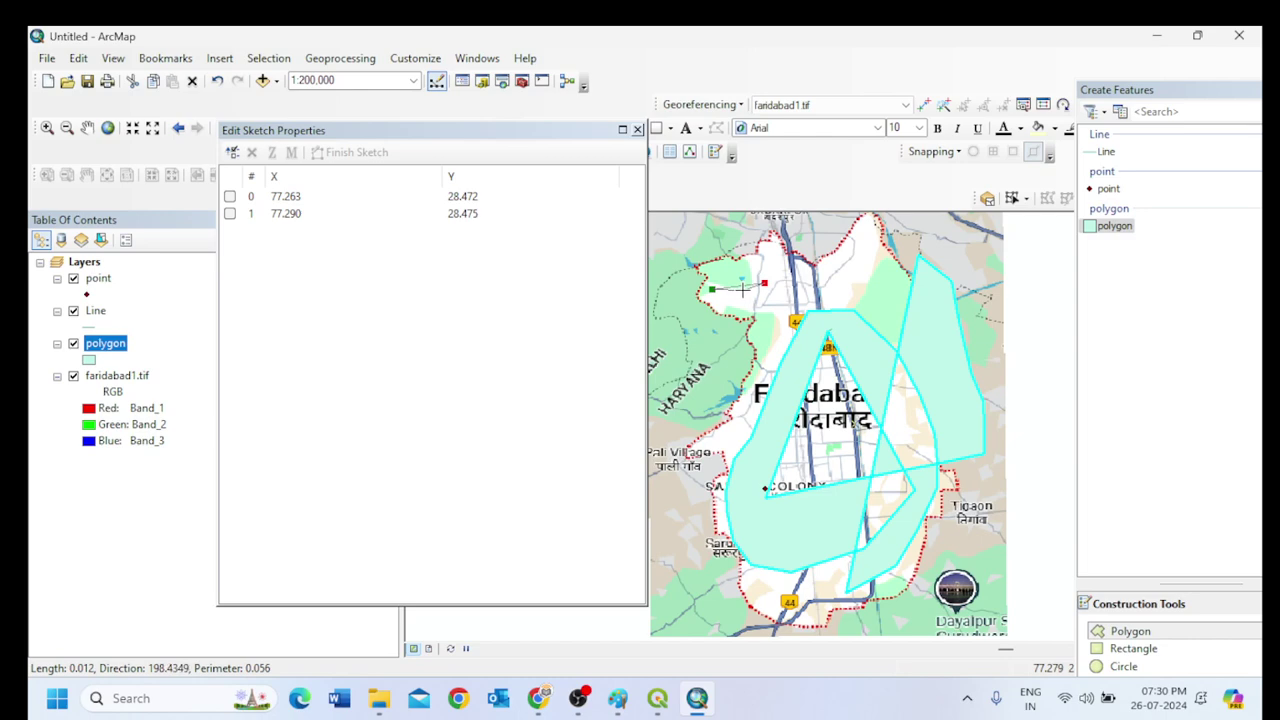
Switch to Paint and add "arc" on a new line below "vertex" in the text box.
left_click(617, 698)
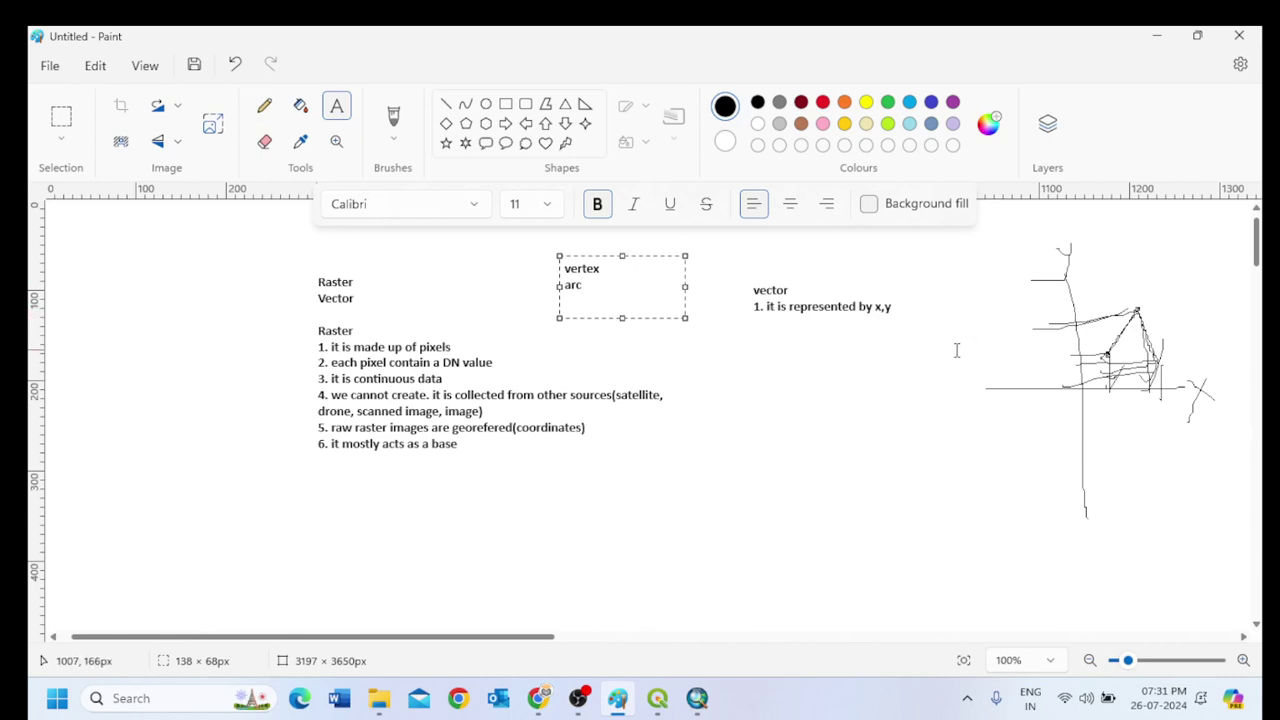
Return to ArcMap, close Edit Sketch Properties, and complete the polygon sketch with vertices surrounding the Faridabad raster.
left_click(697, 698)
scroll(680, 440, "up", 2)
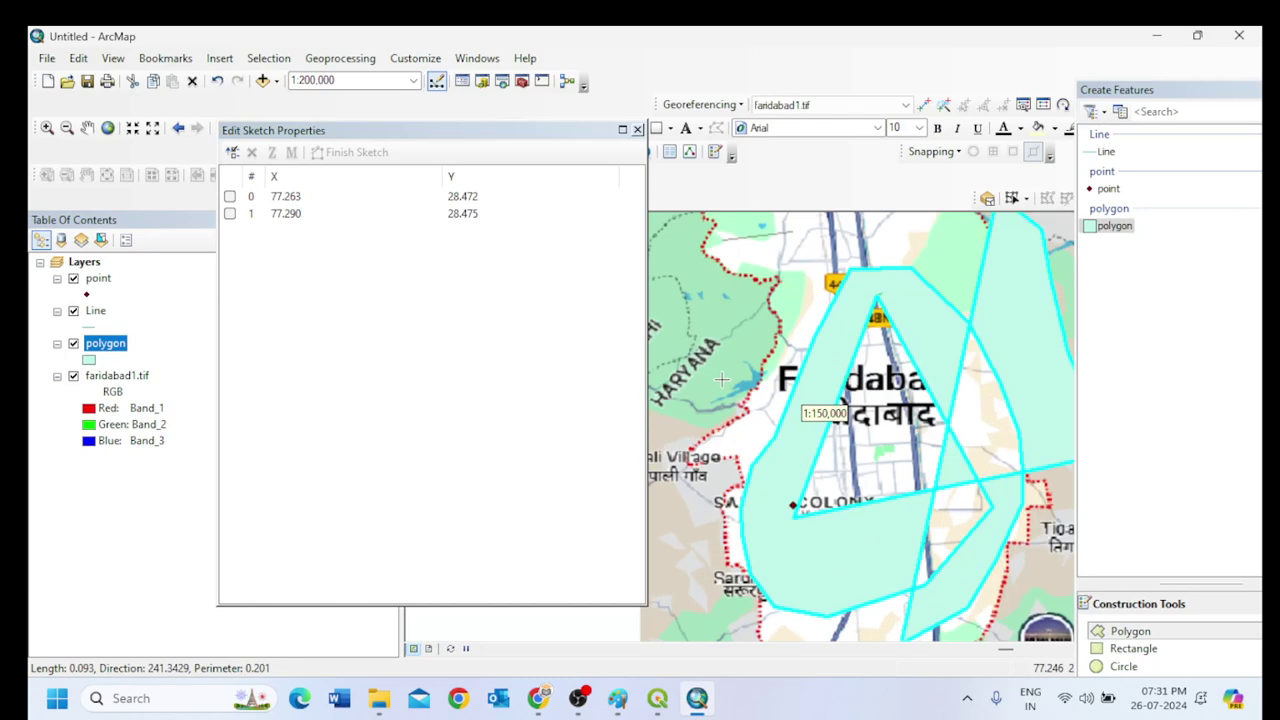
left_click(637, 130)
scroll(737, 392, "up", 2)
scroll(737, 392, "down", 5)
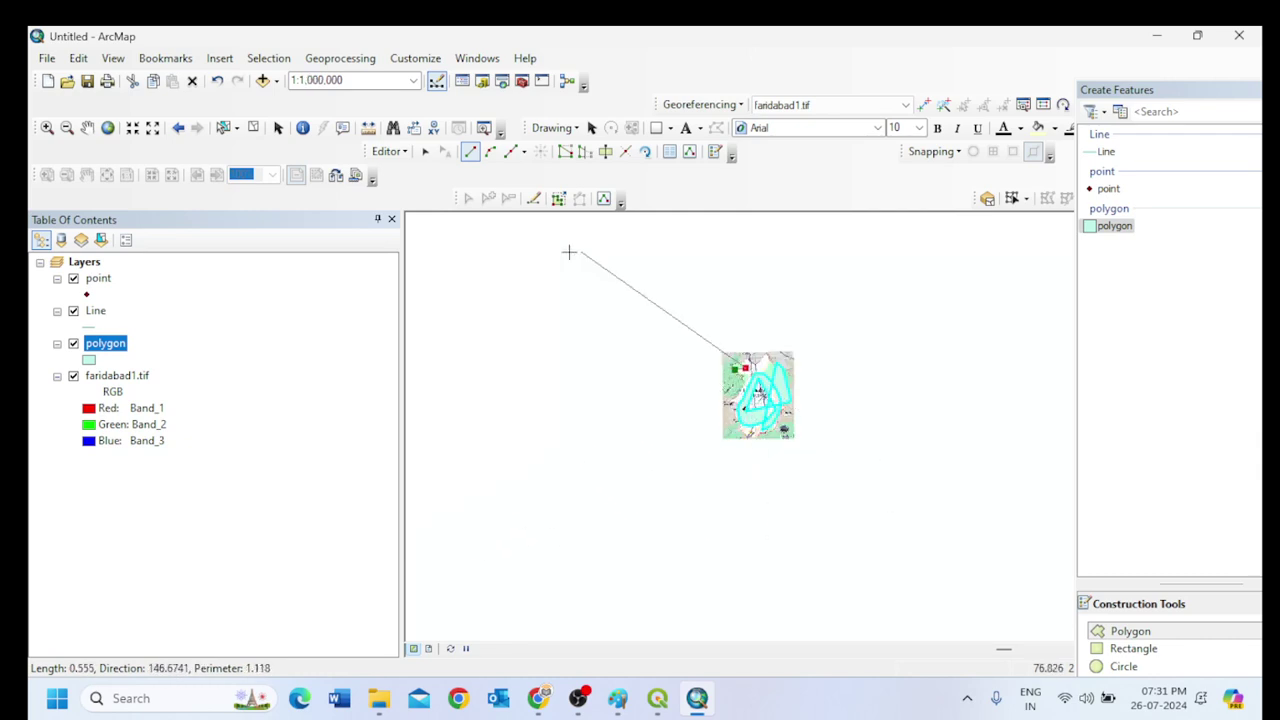
left_click(732, 297)
left_click(844, 309)
left_click(847, 364)
left_click(852, 447)
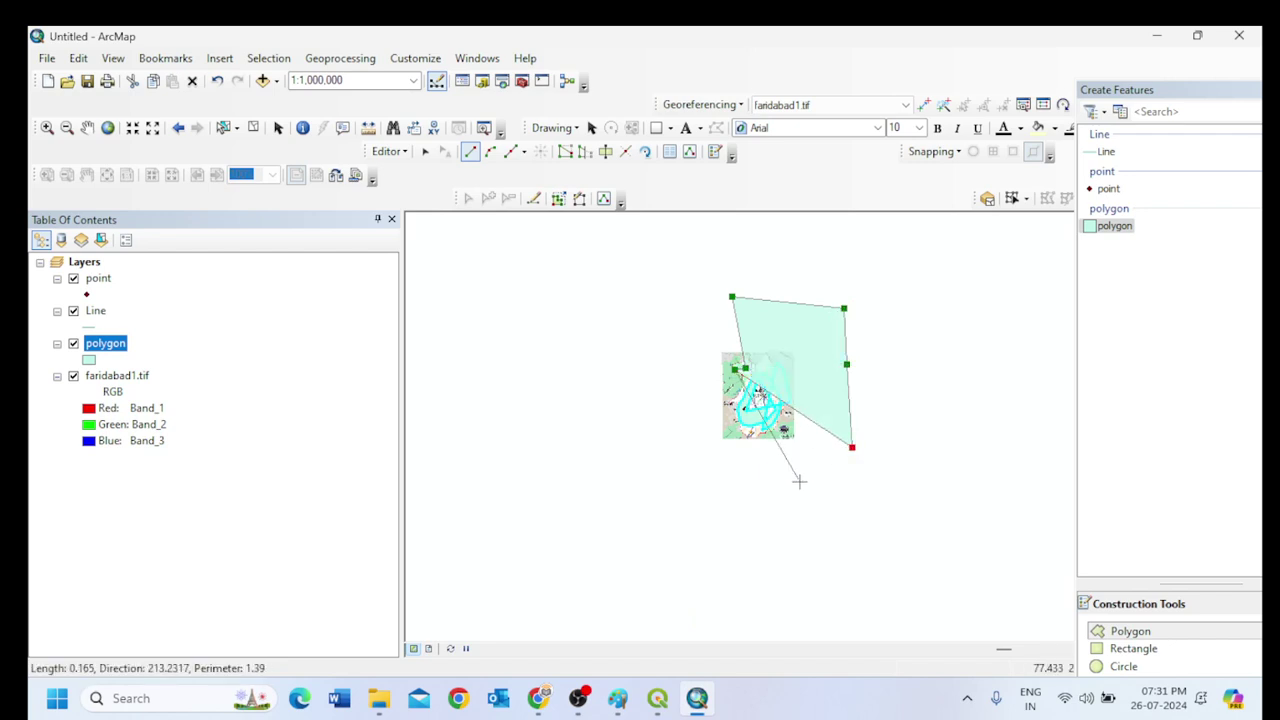
left_click(799, 482)
left_click(746, 482)
left_click(708, 454)
left_click(687, 402)
left_click(687, 379)
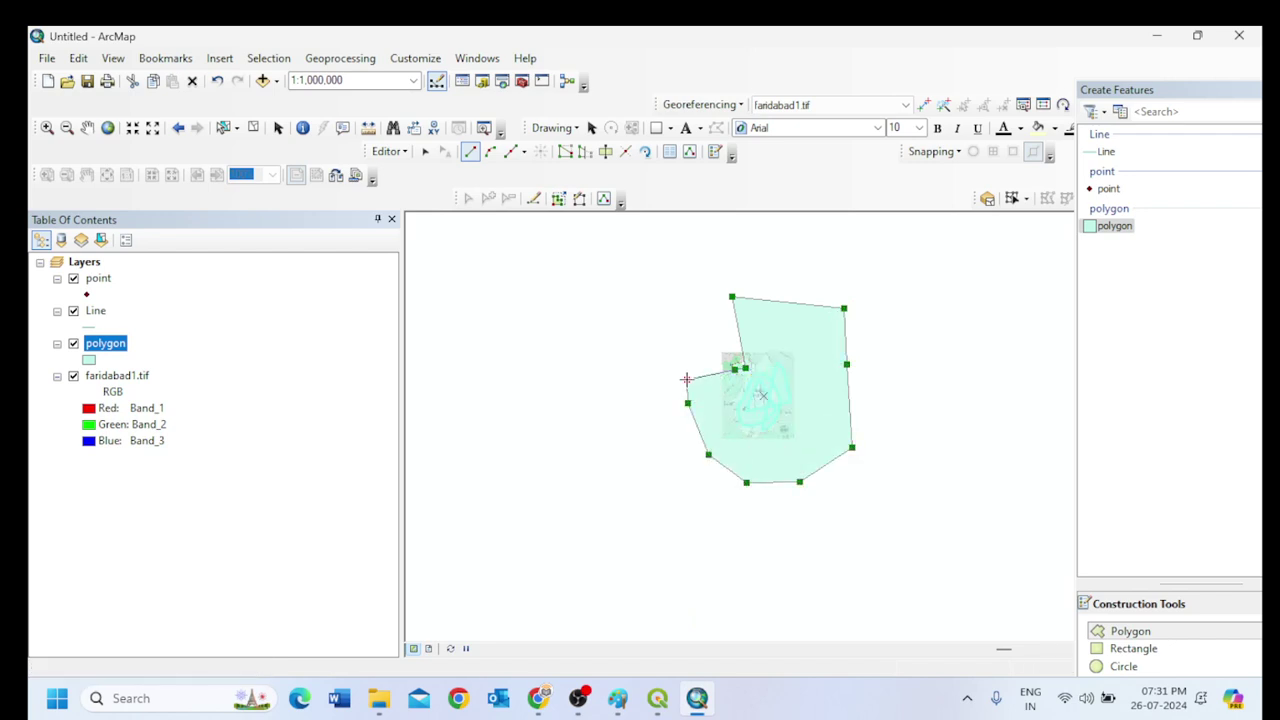
double_click(696, 362)
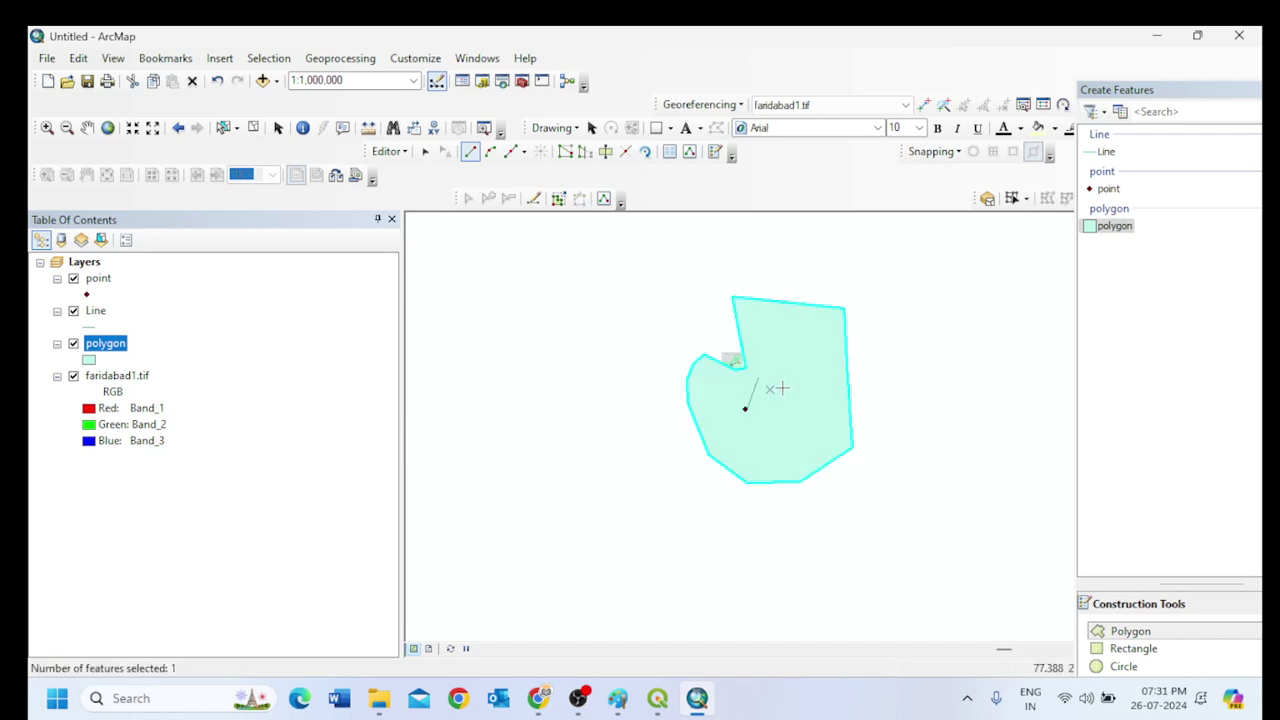
scroll(782, 387, "up", 1)
scroll(781, 373, "down", 1)
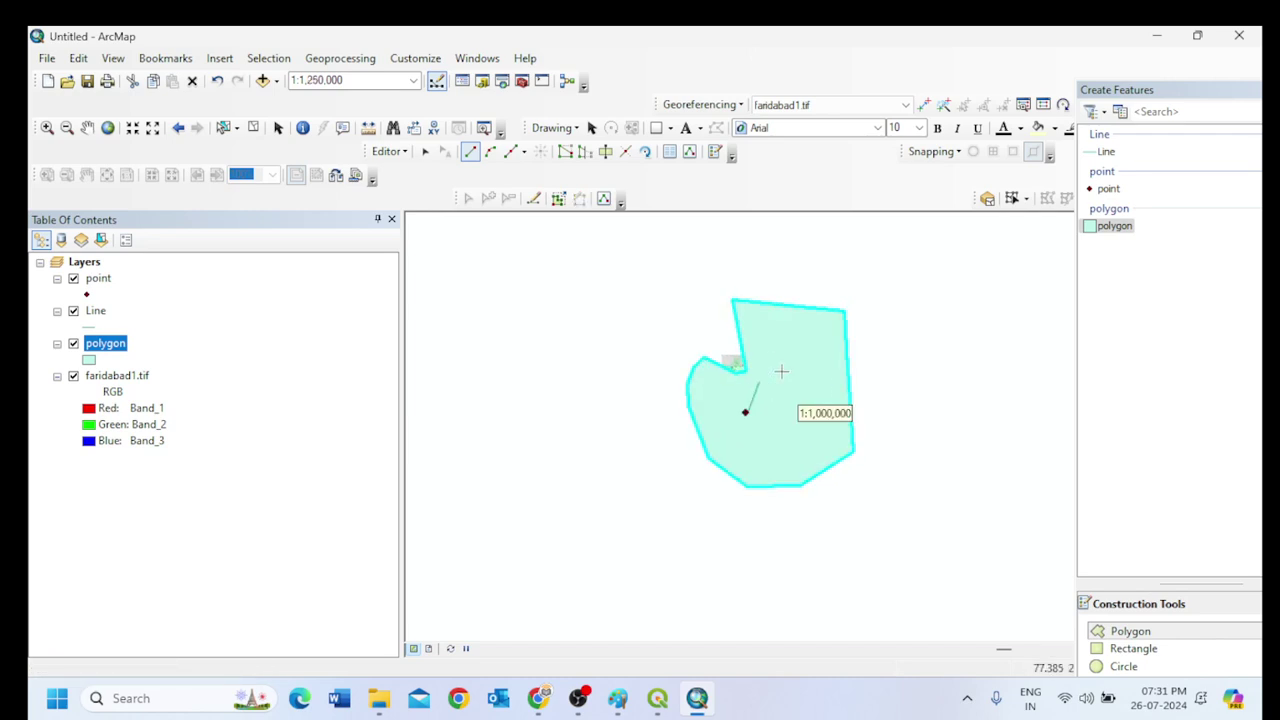
Stop the editing session without saving the edits and switch back to the Paint notes.
left_click(1157, 36)
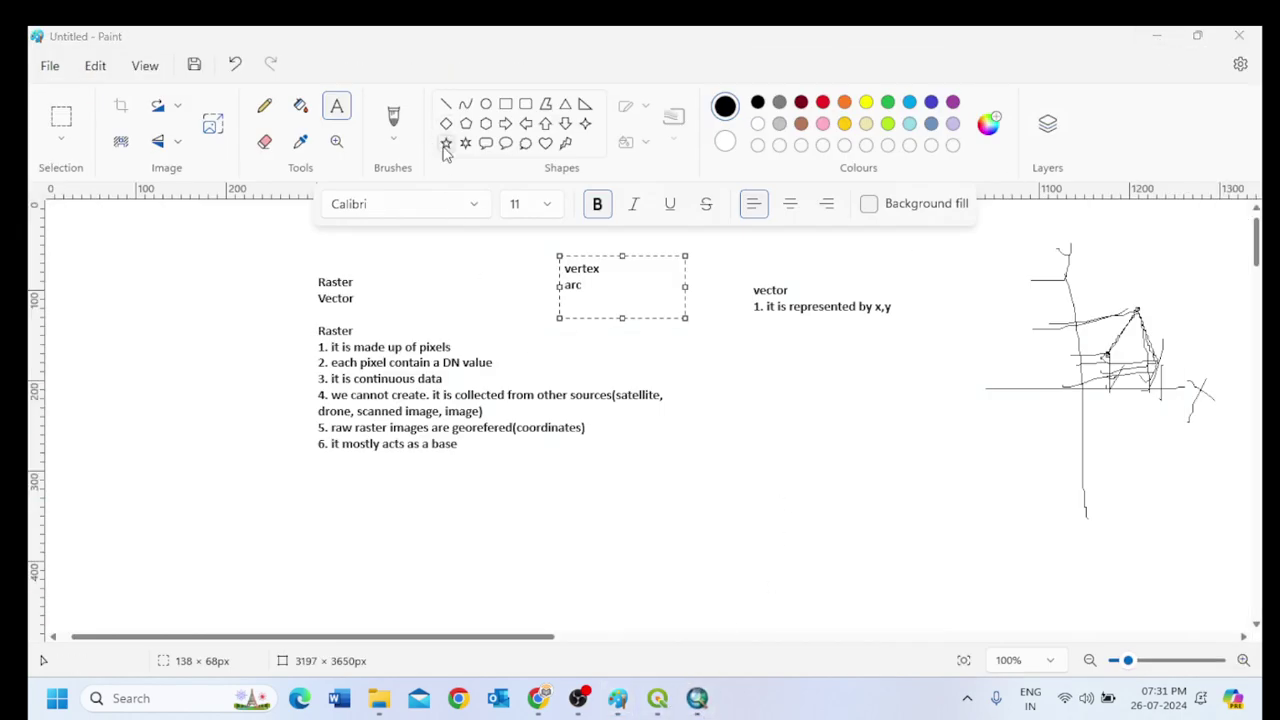
left_click(697, 700)
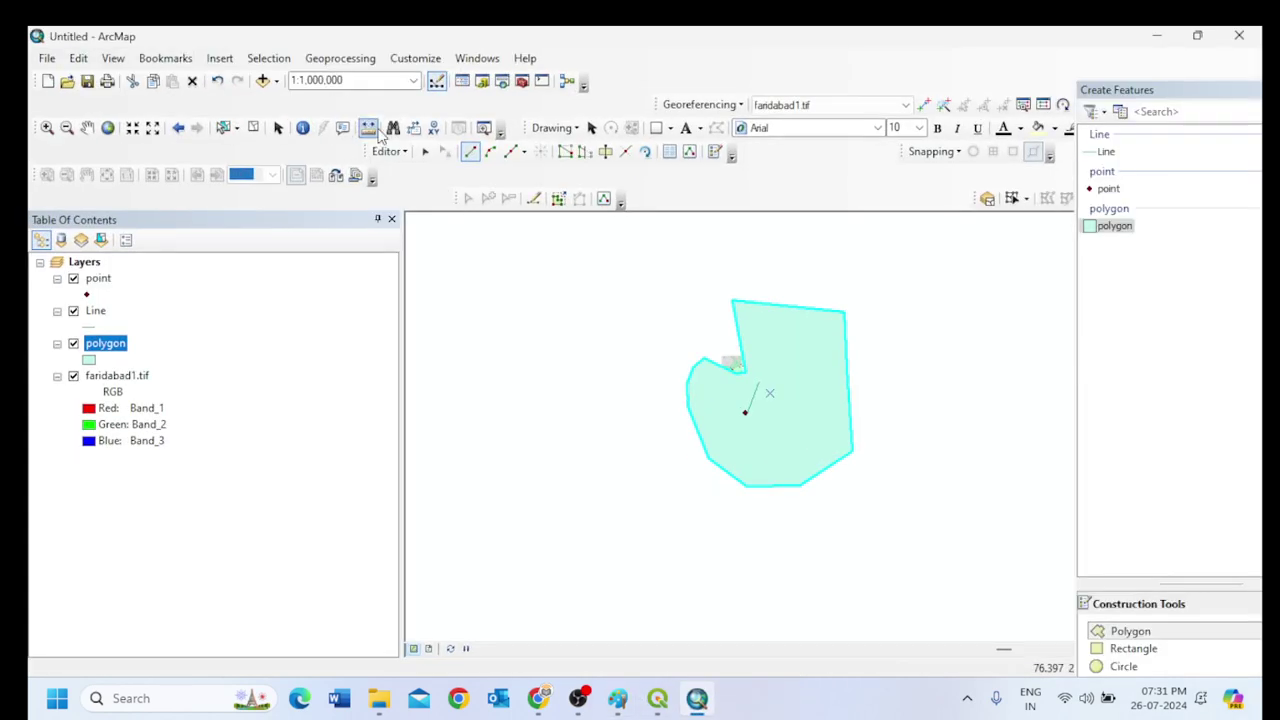
left_click(388, 151)
left_click(428, 193)
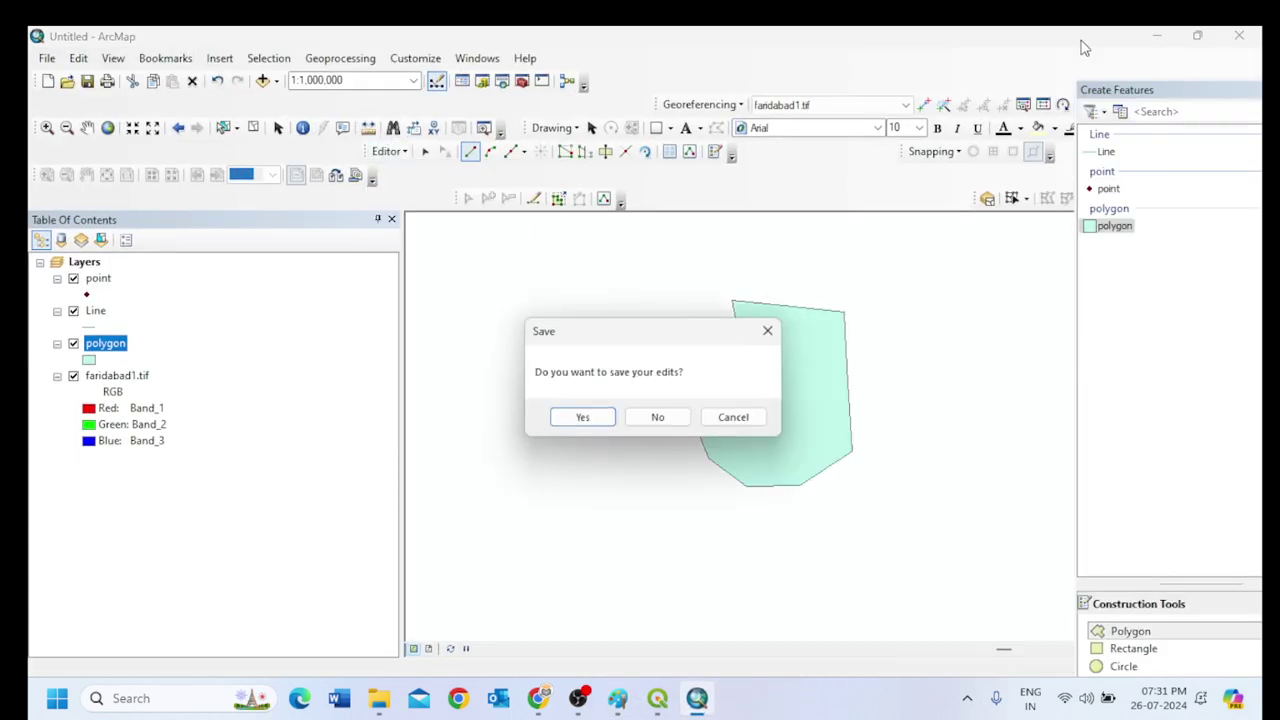
left_click(666, 418)
left_click(1157, 35)
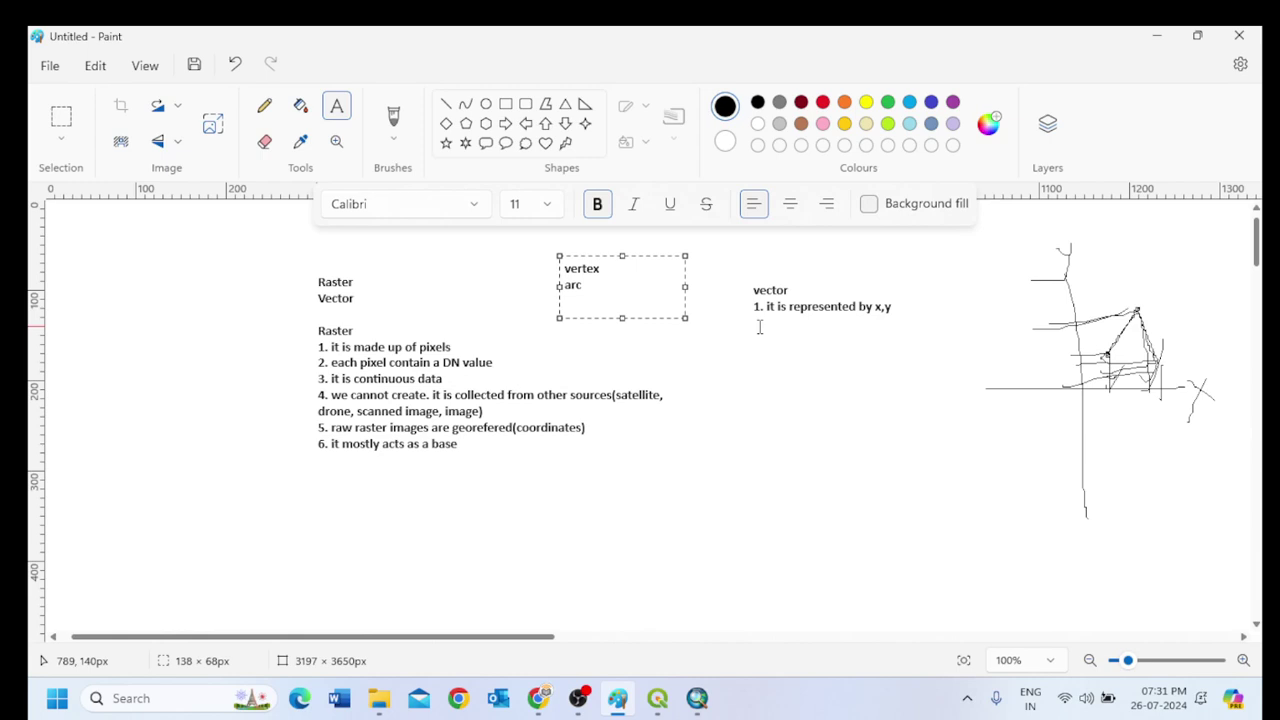
Add a text box under the first vector note reading "2. it is visualized by point, line and polygon".
left_click_drag(758, 327, 958, 367)
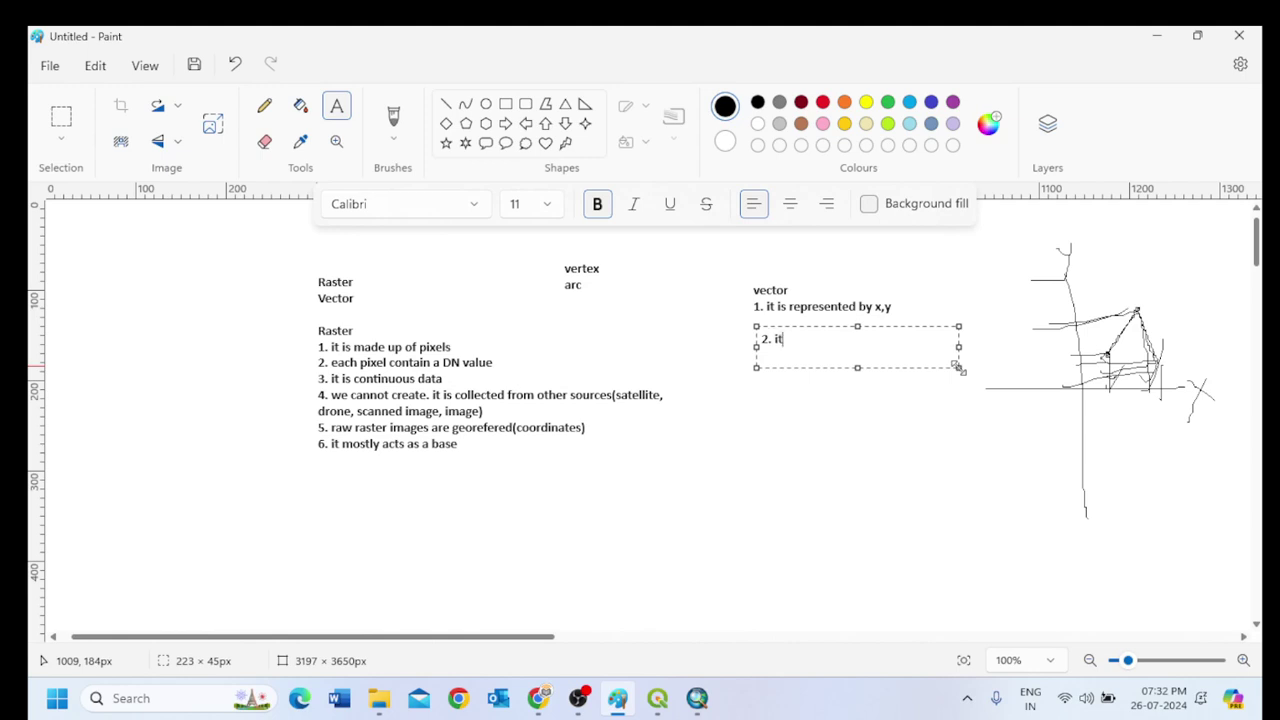
type("visualized by point, line and ")
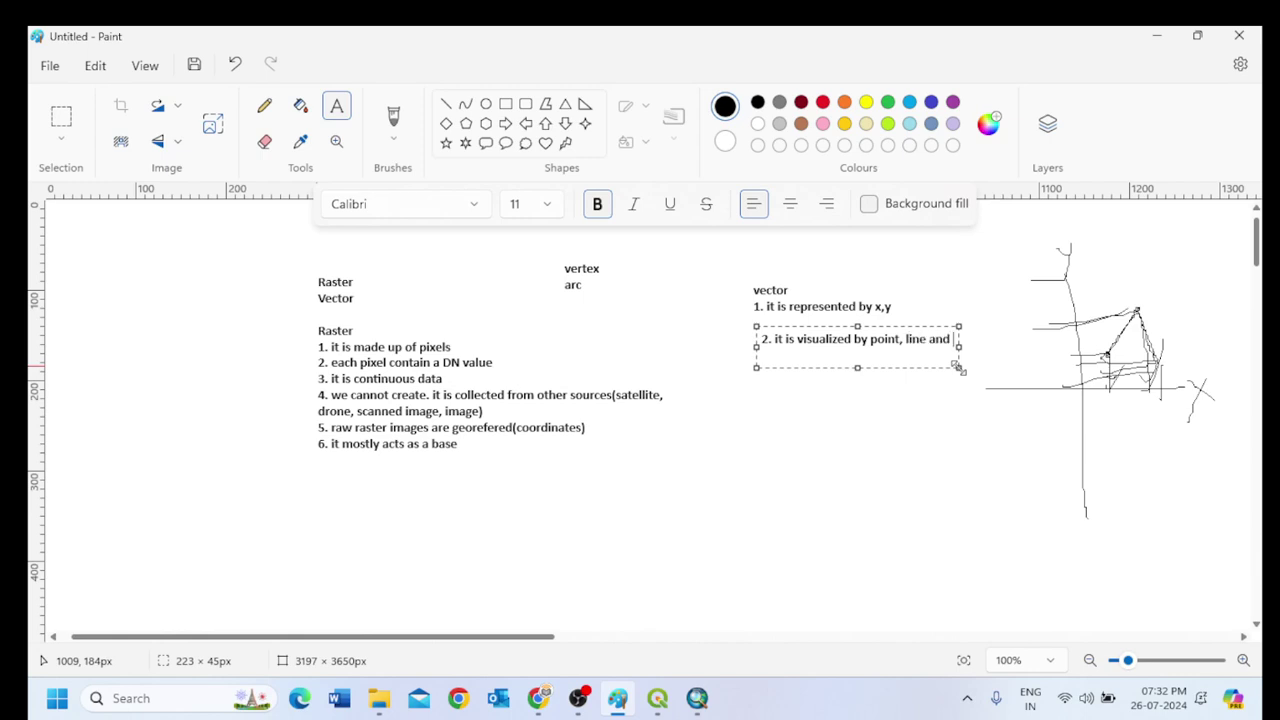
type("polygin")
key("BackSpace")
key("BackSpace")
type("on")
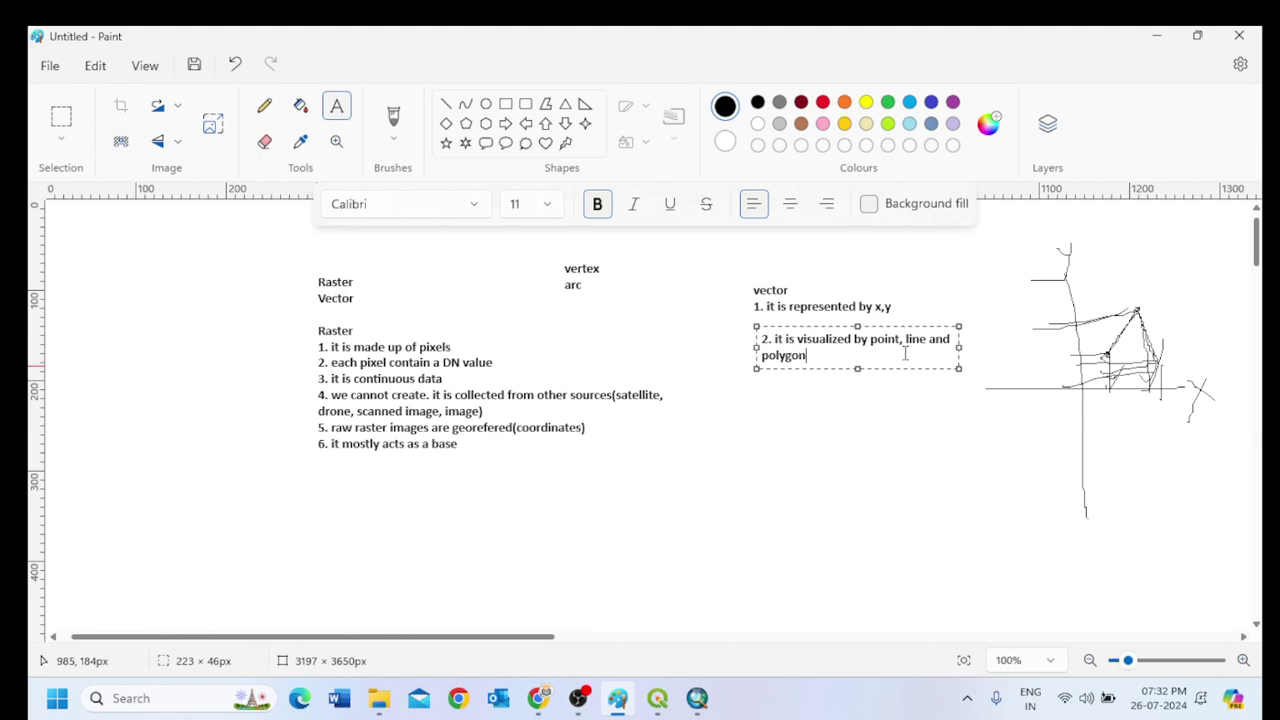
Continue the vector notes with the lines "3. it is discreet" and "4. we create it.".
mouse_move(543, 701)
key("Return")
key("Return")
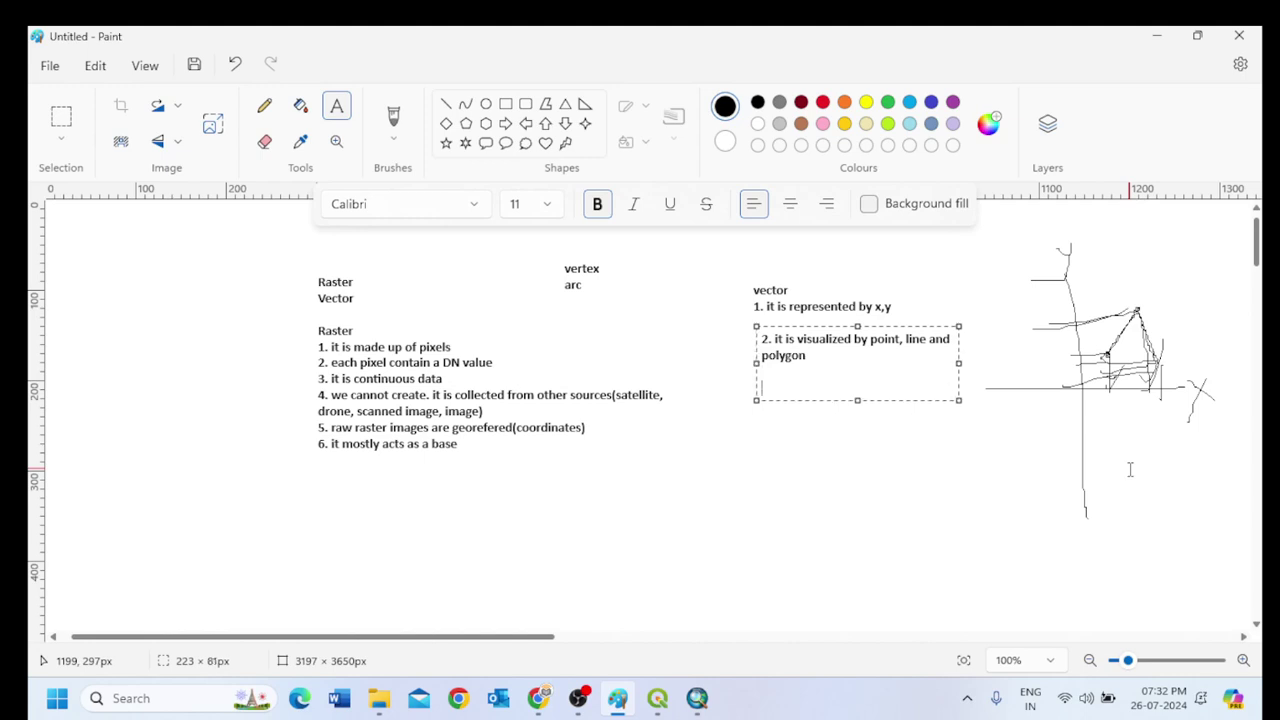
key("BackSpace")
type("3. it is discreet")
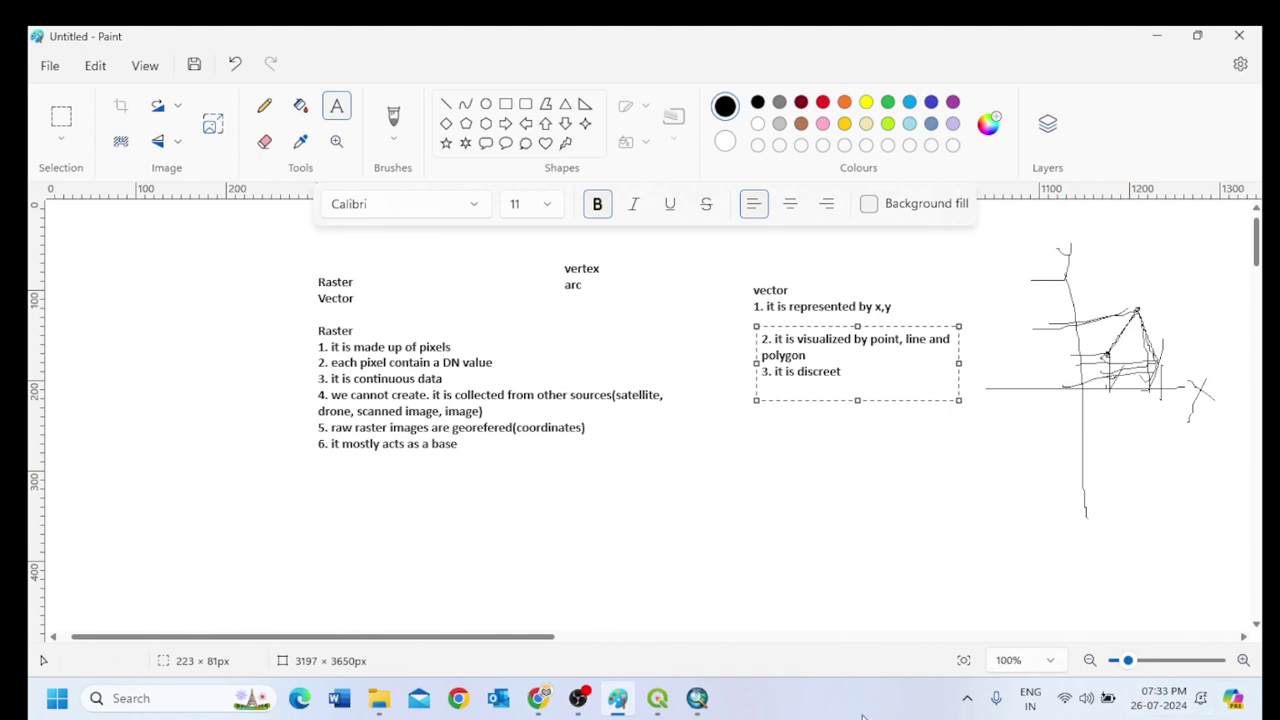
mouse_move(697, 698)
key("Return")
type("4. we c")
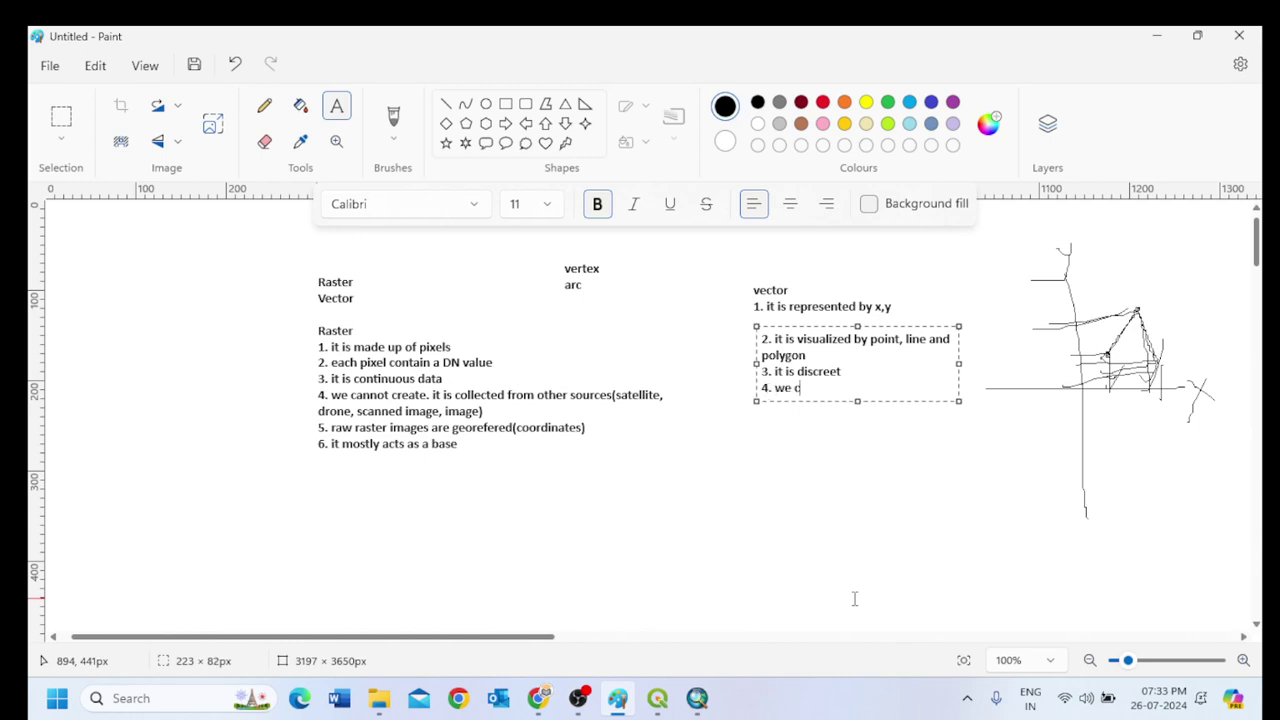
type("reate it.")
key("Return")
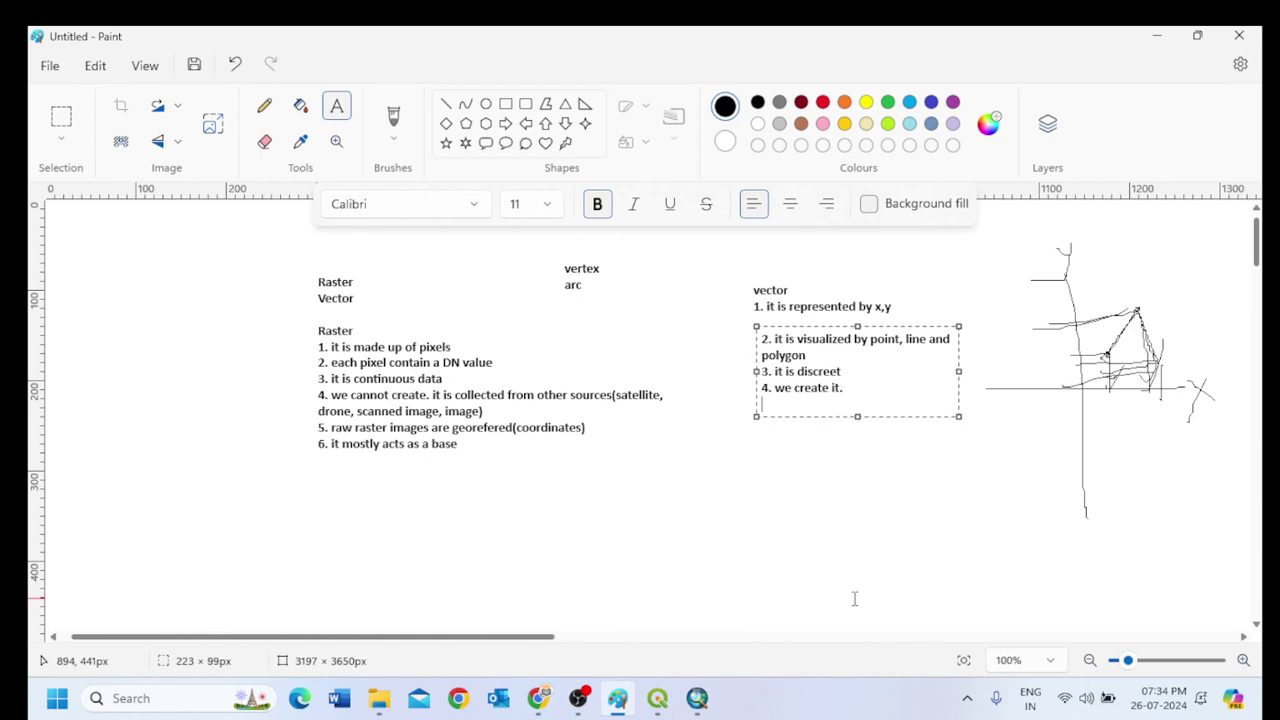
Add vector notes "5. it contains coordinates" and "6. it is used to extract information from raster".
type("5. it c")
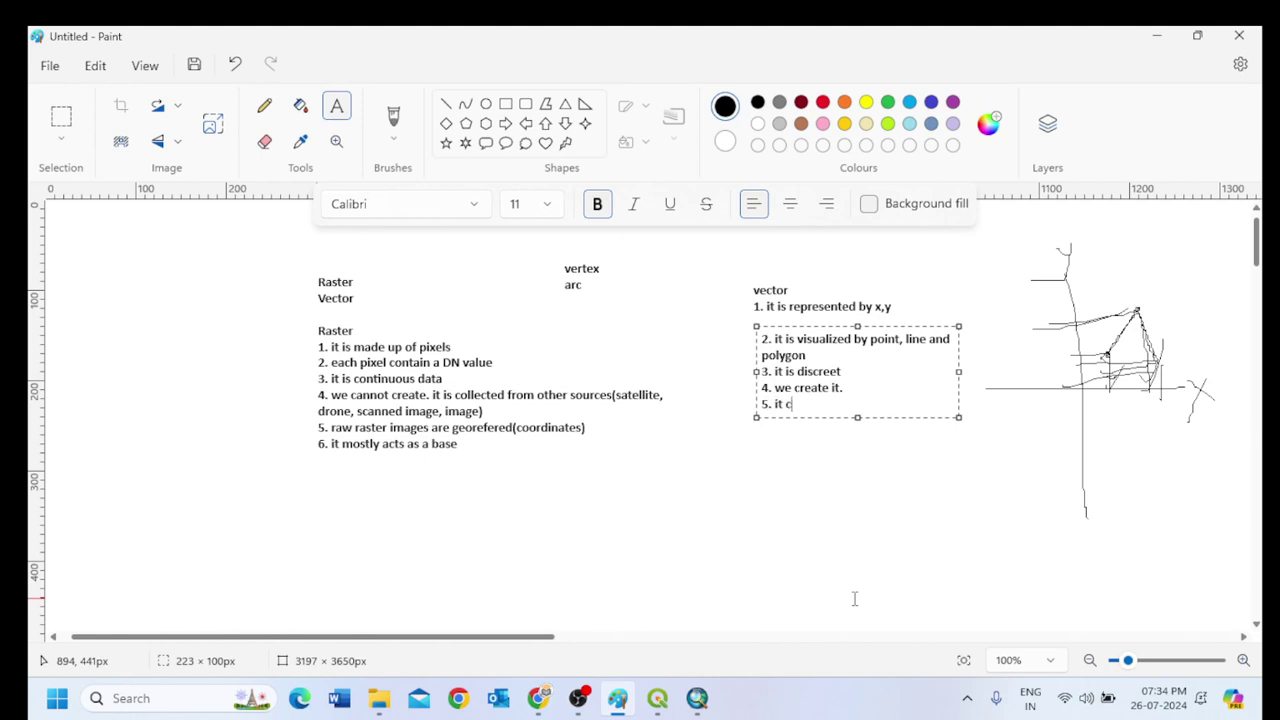
type("ontains coordinates")
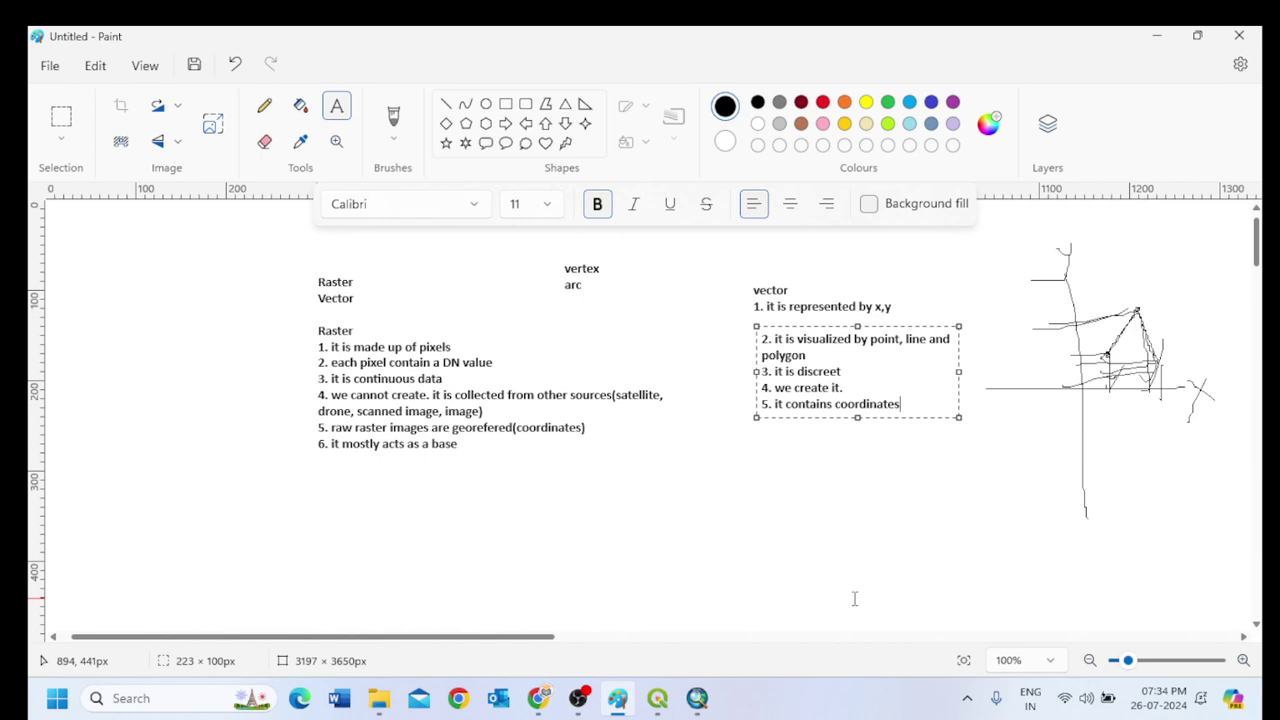
key("Return")
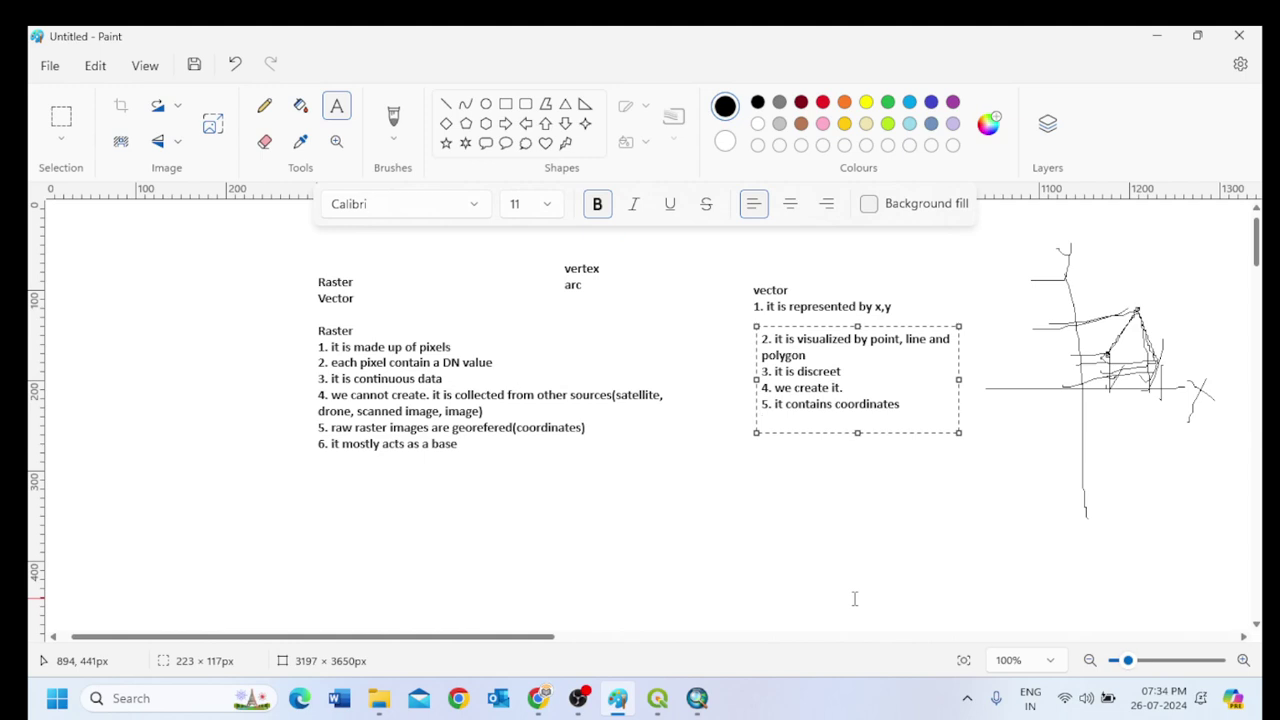
type("6. it is used to extract information")
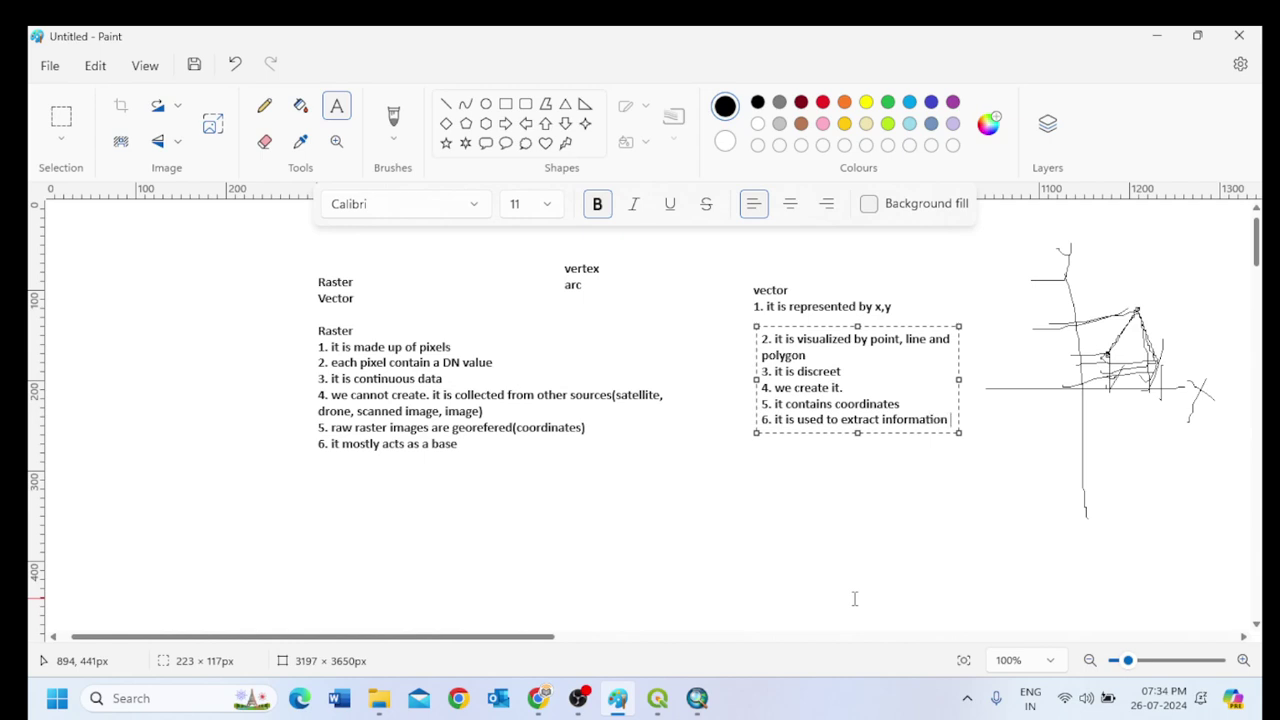
key("Return")
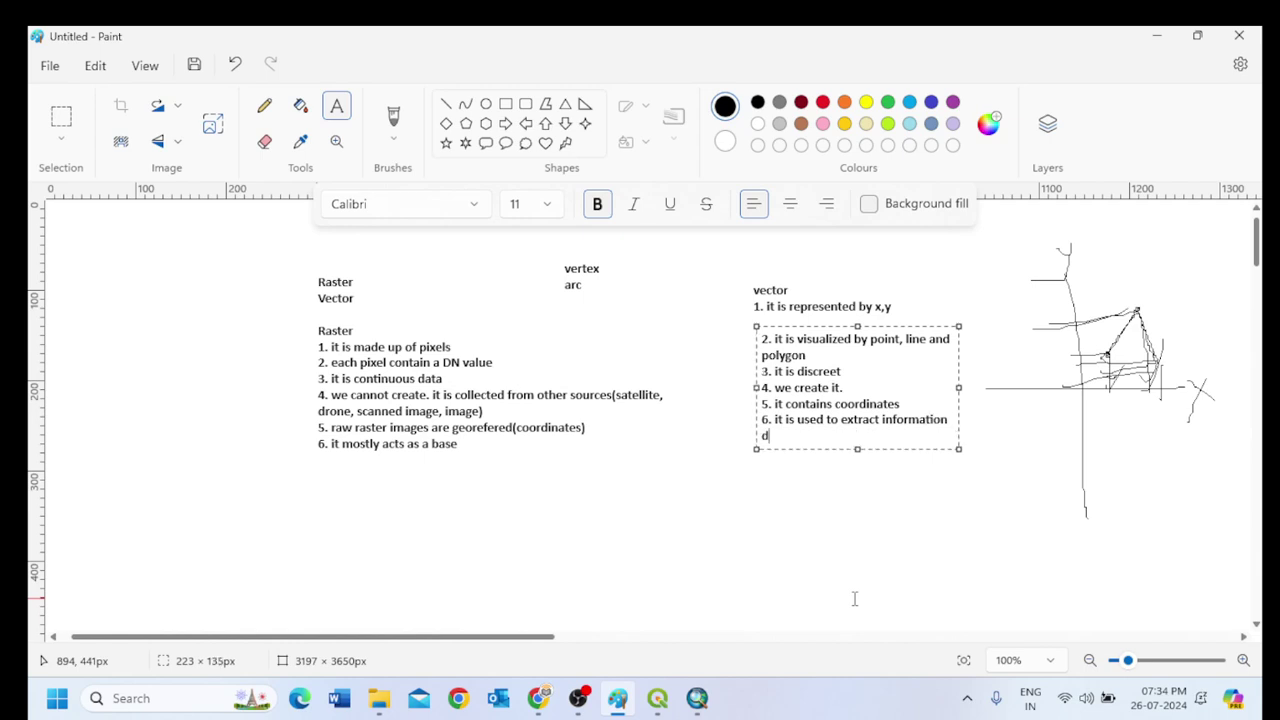
type("from raster")
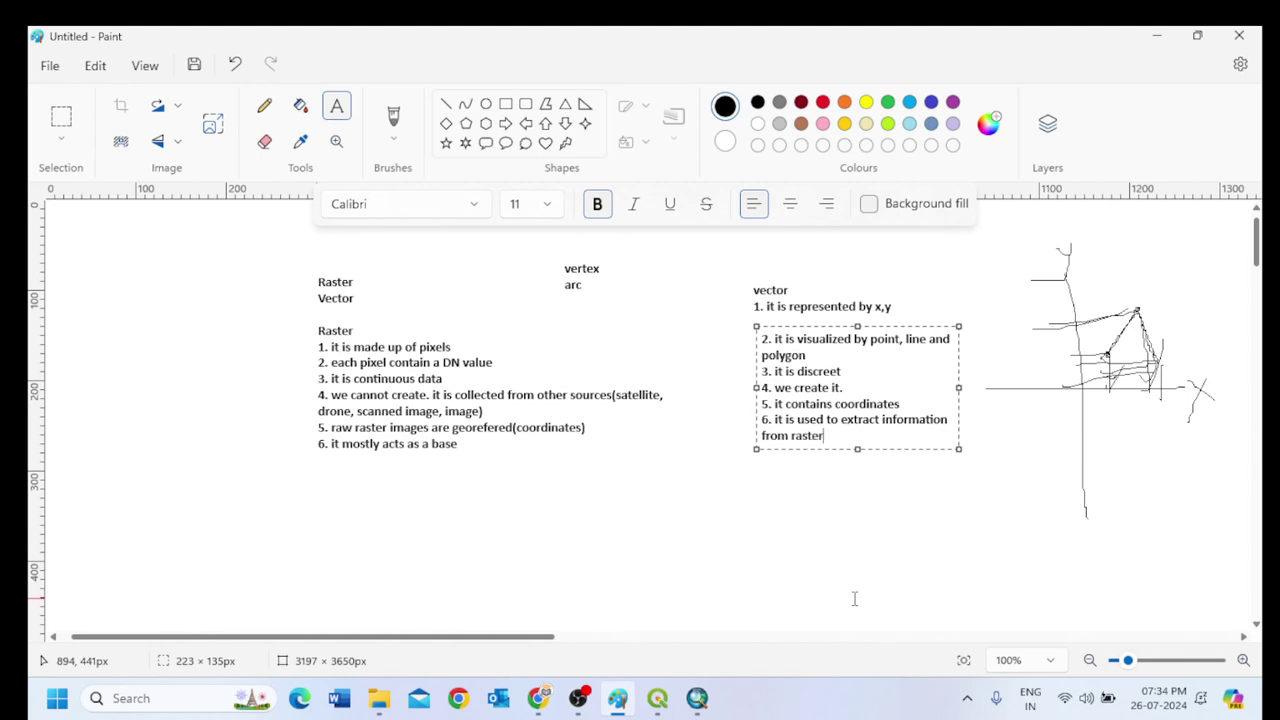
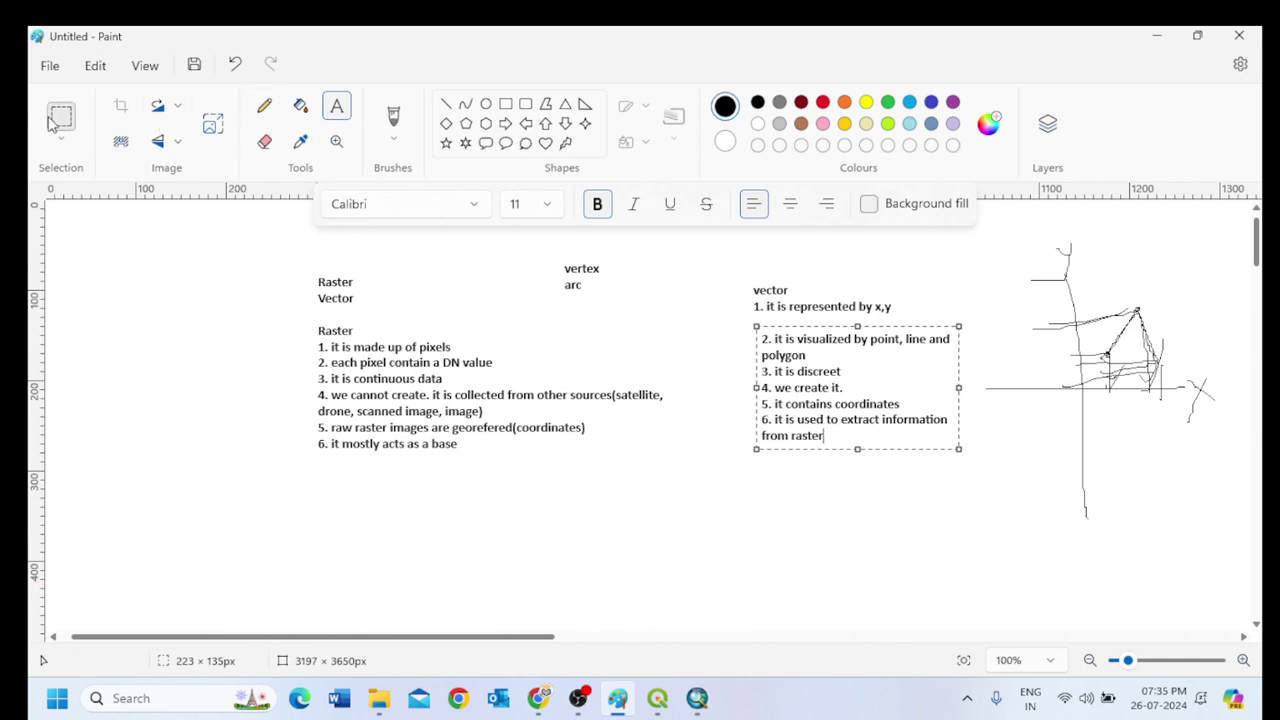
left_click(49, 65)
left_click(83, 100)
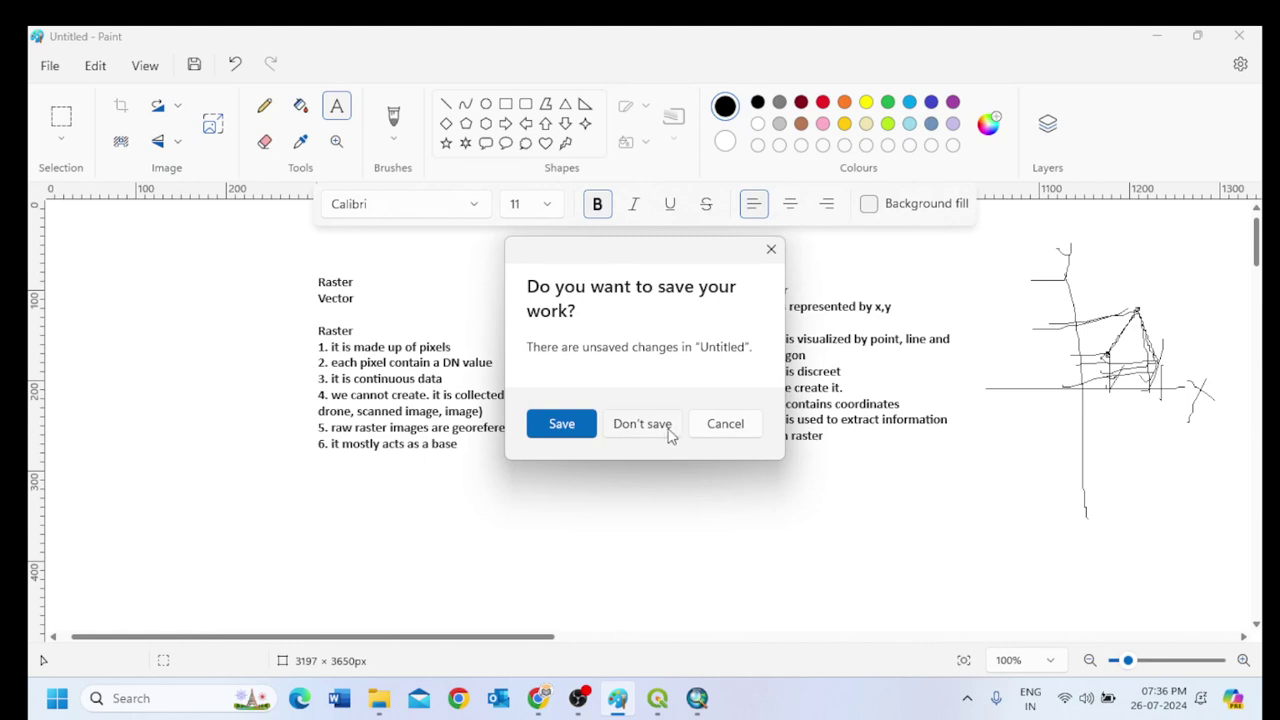
left_click(716, 433)
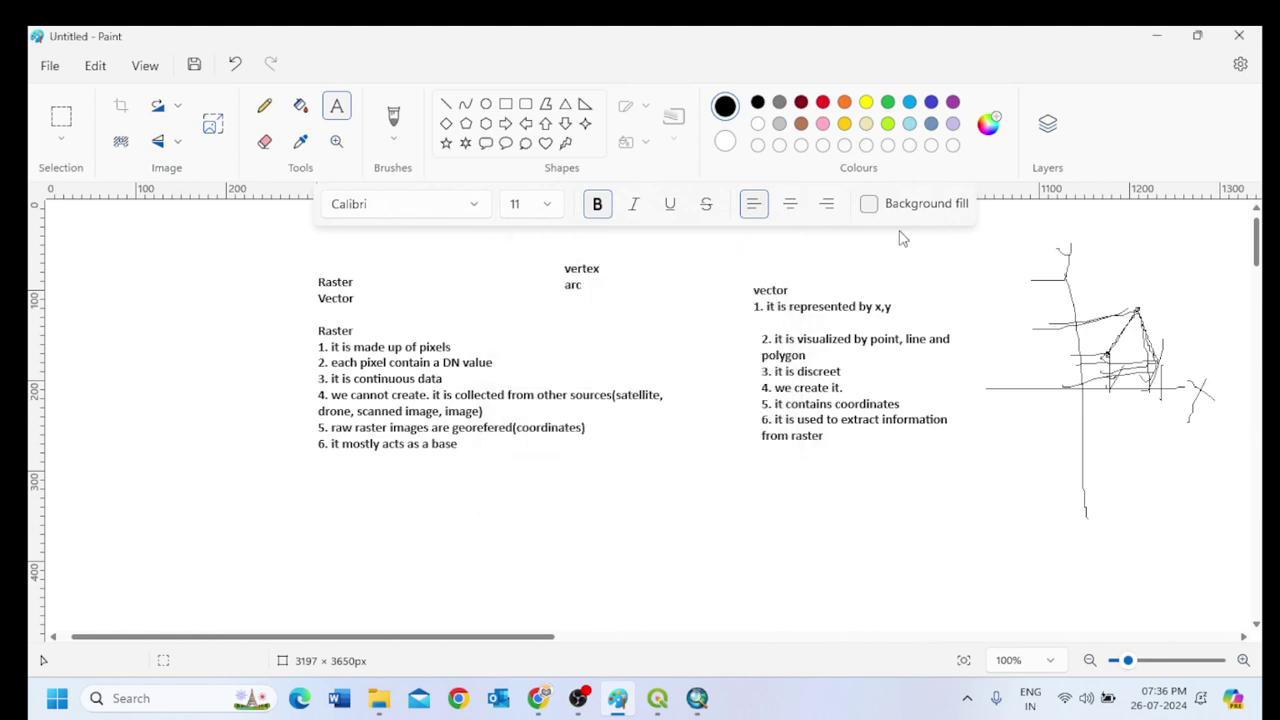
left_click(49, 65)
left_click(95, 65)
Add a text box below the vector notes reading "vector", "file format" and "1. shapefile- it is a native file format of ESRI ArcGIS".
left_click(340, 120)
left_click_drag(762, 465, 962, 591)
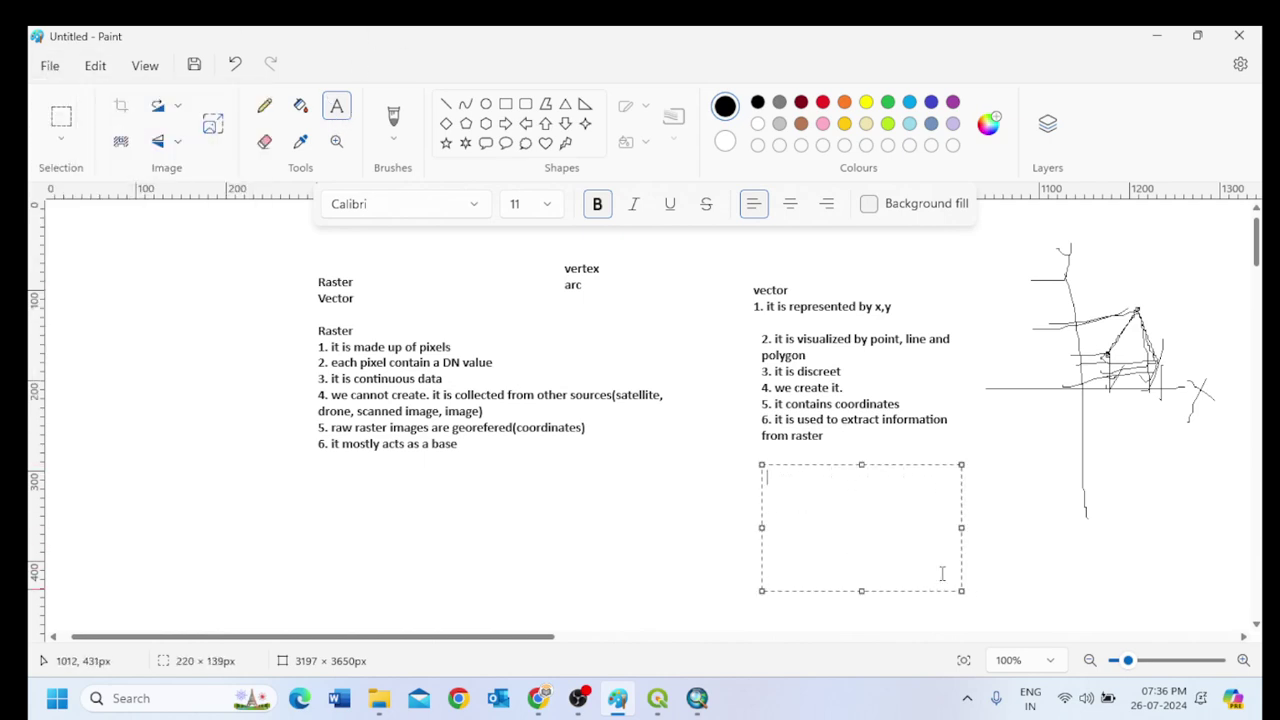
type("vector")
key("Return")
key("Return")
type("file format ")
type("1. shapefile")
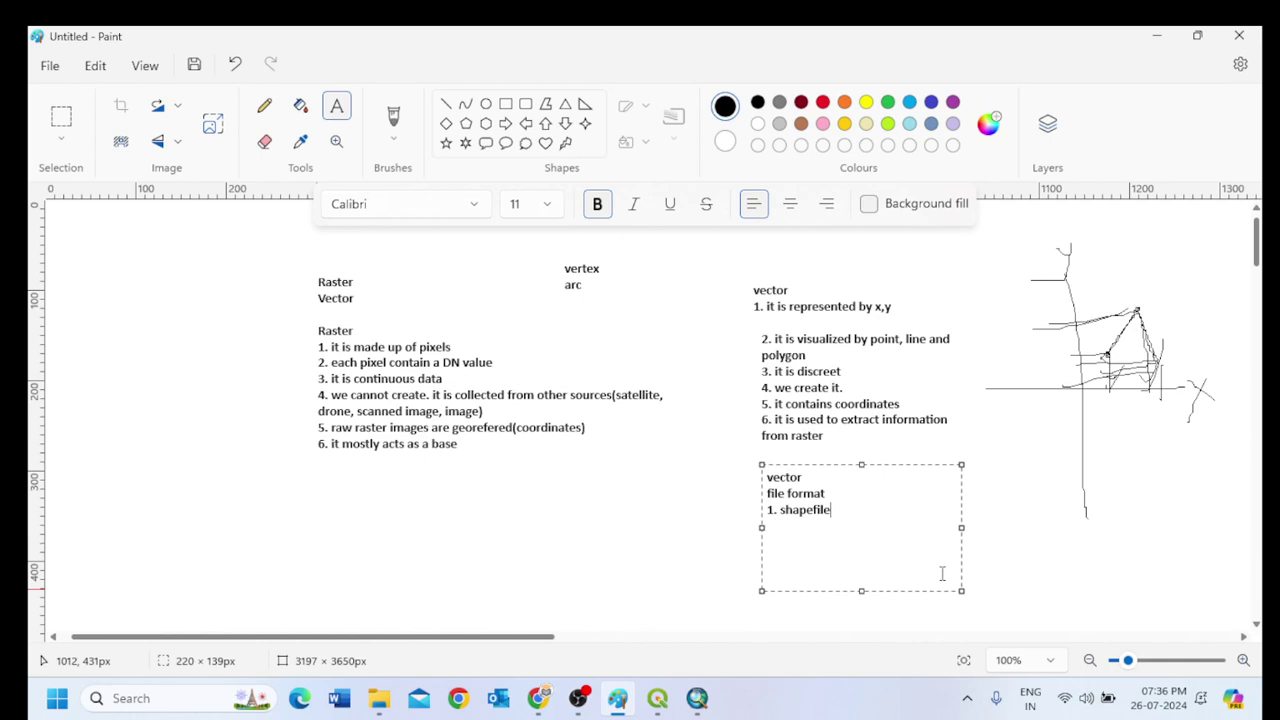
type("- it is a native file format o")
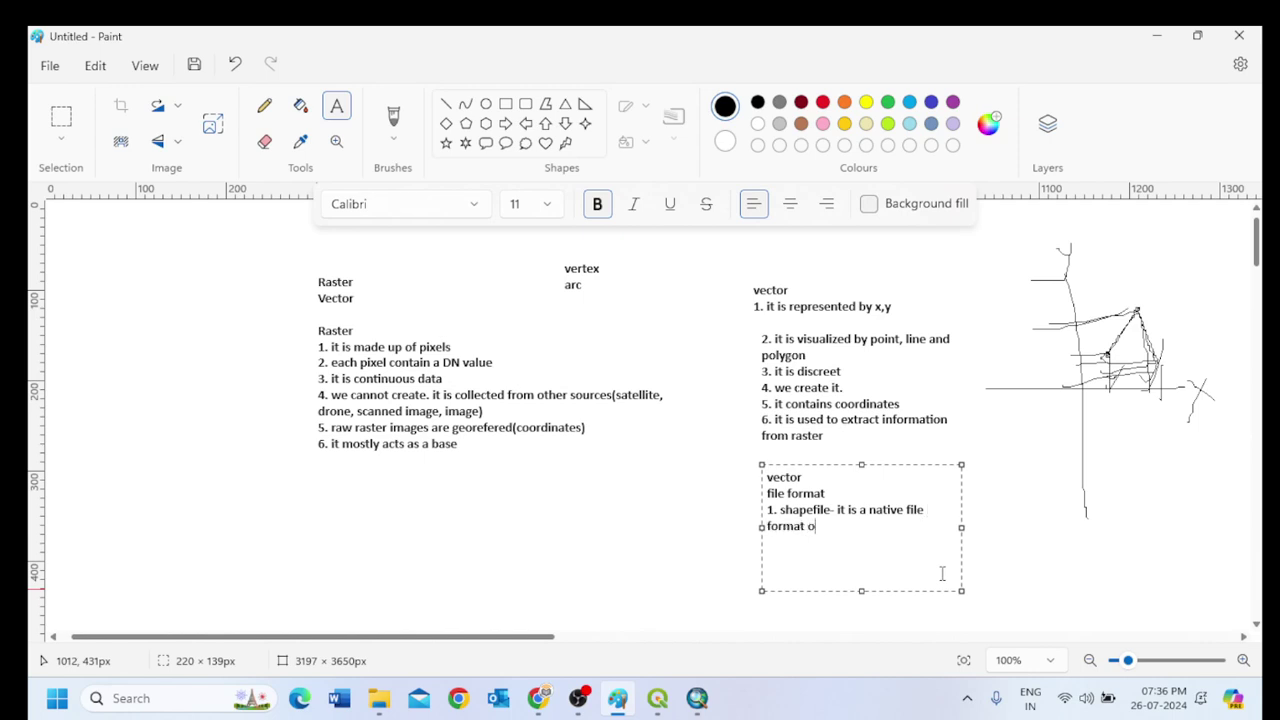
type("f ESRI ArcGIS")
Insert "vector" before "file format" in the shapefile description so it reads "native vector file format of ESRI ArcGIS".
left_click(908, 511)
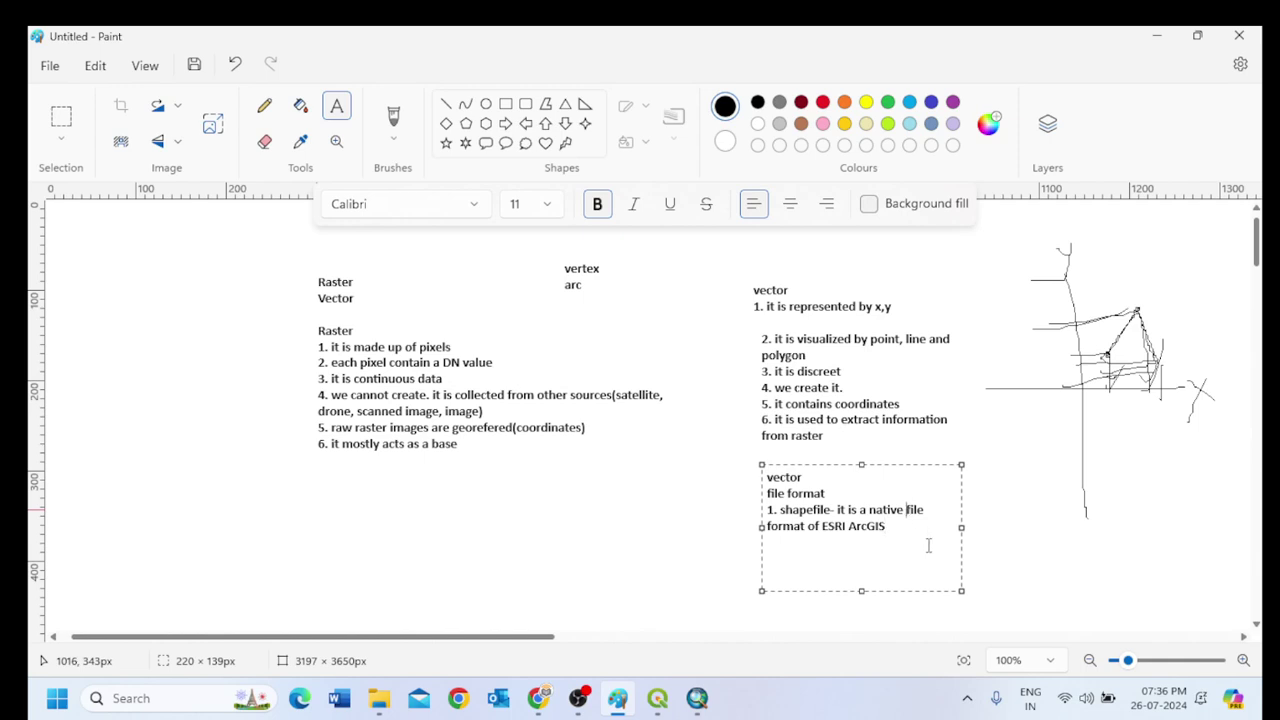
type("vet")
key("BackSpace")
key("BackSpace")
key("BackSpace")
key("BackSpace")
type("vector")
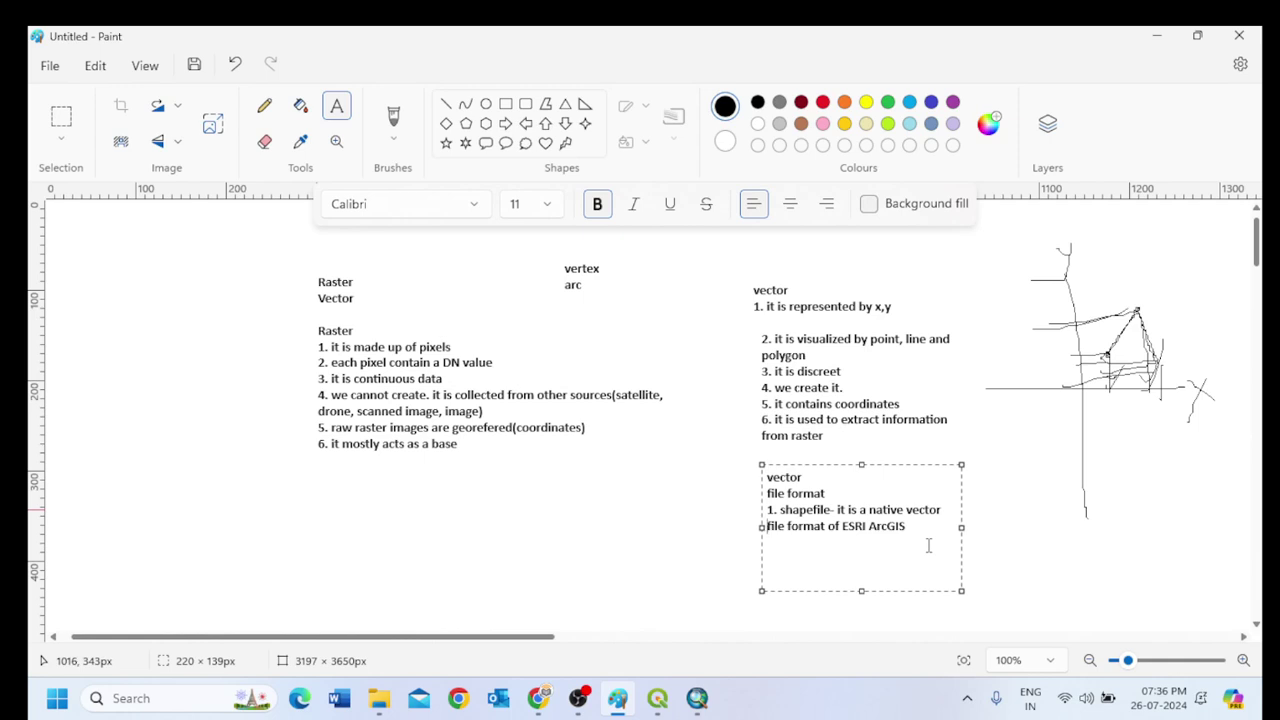
Glance at ArcMap, then minimize Paint and switch to the Google Meet call in Chrome.
left_click(697, 698)
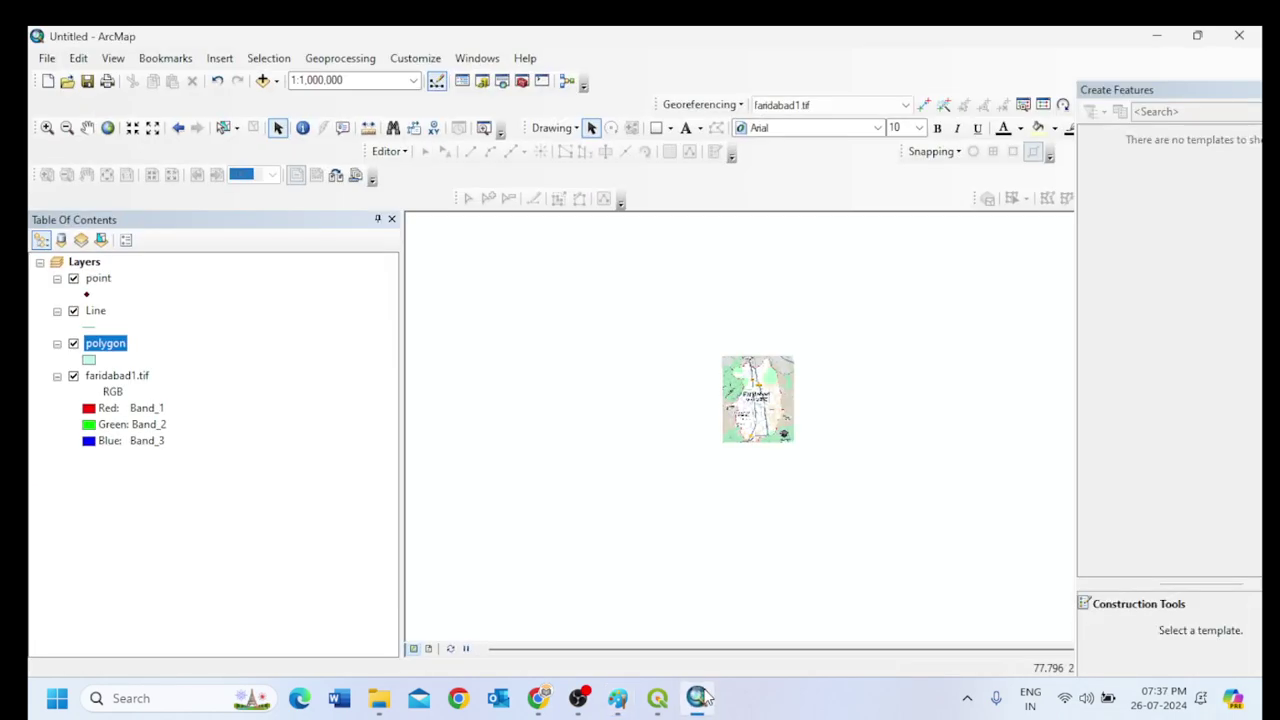
left_click(697, 698)
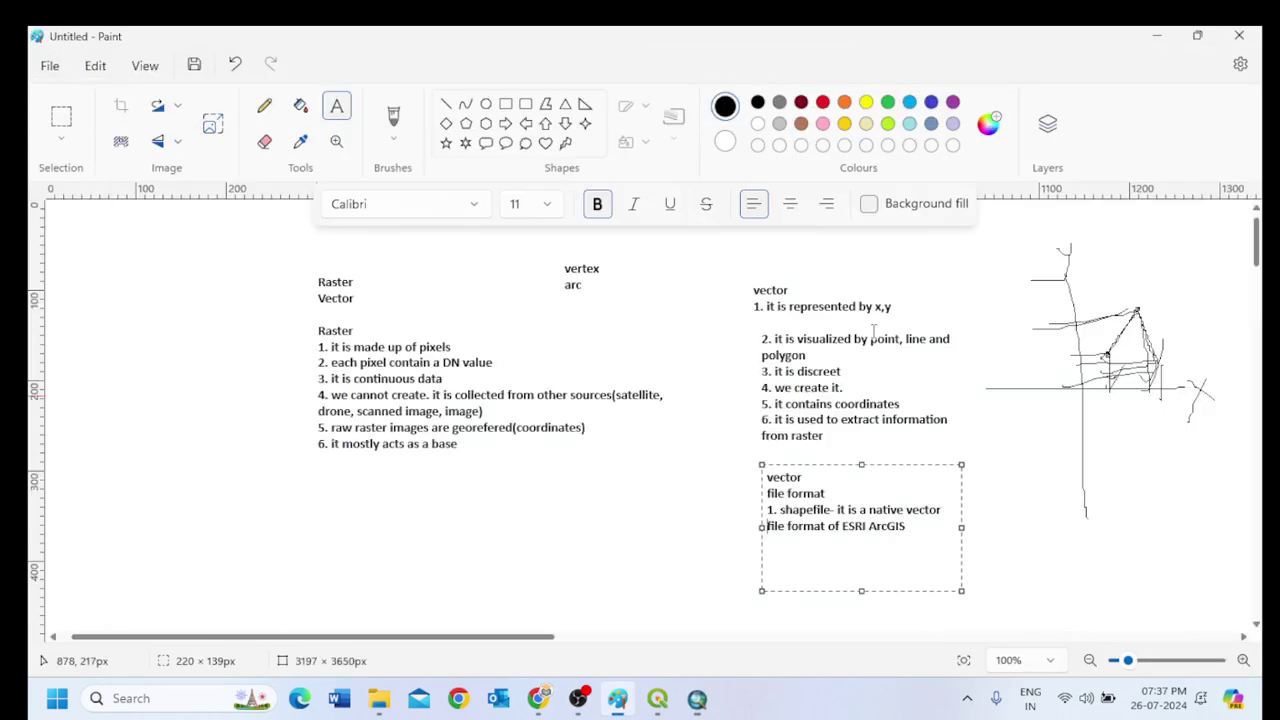
left_click(1157, 36)
mouse_move(538, 698)
left_click(460, 625)
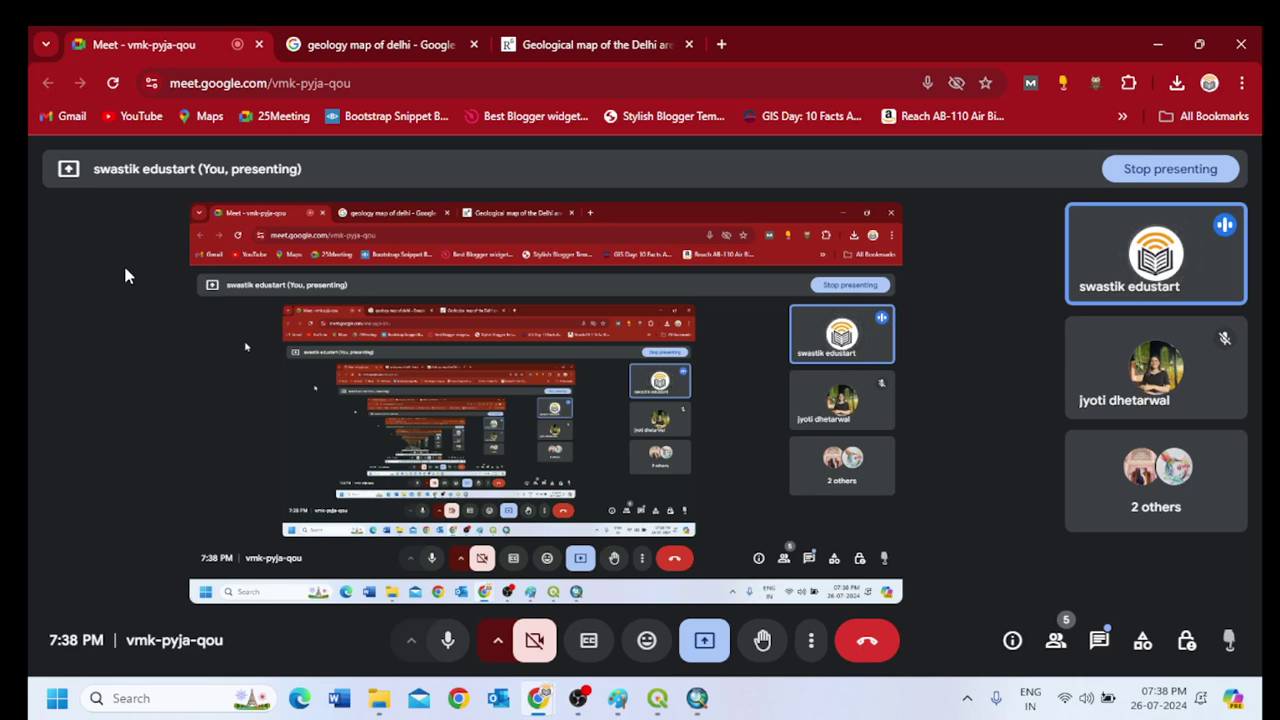
Return to Paint and add a text box below the raster notes with "arcinfo" and "info" separated by a blank line.
left_click(617, 698)
left_click_drag(404, 494, 575, 573)
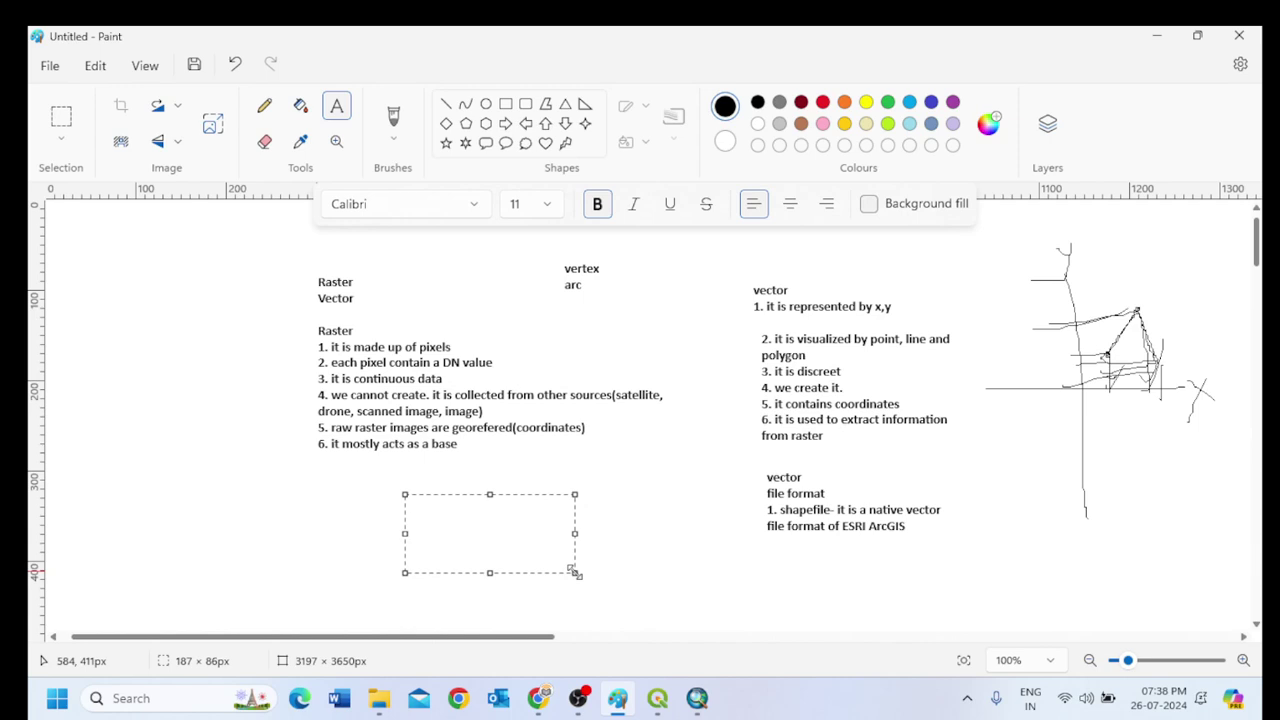
type("arcinfo")
key("Return")
key("Return")
type("ind")
key("BackSpace")
type("fo")
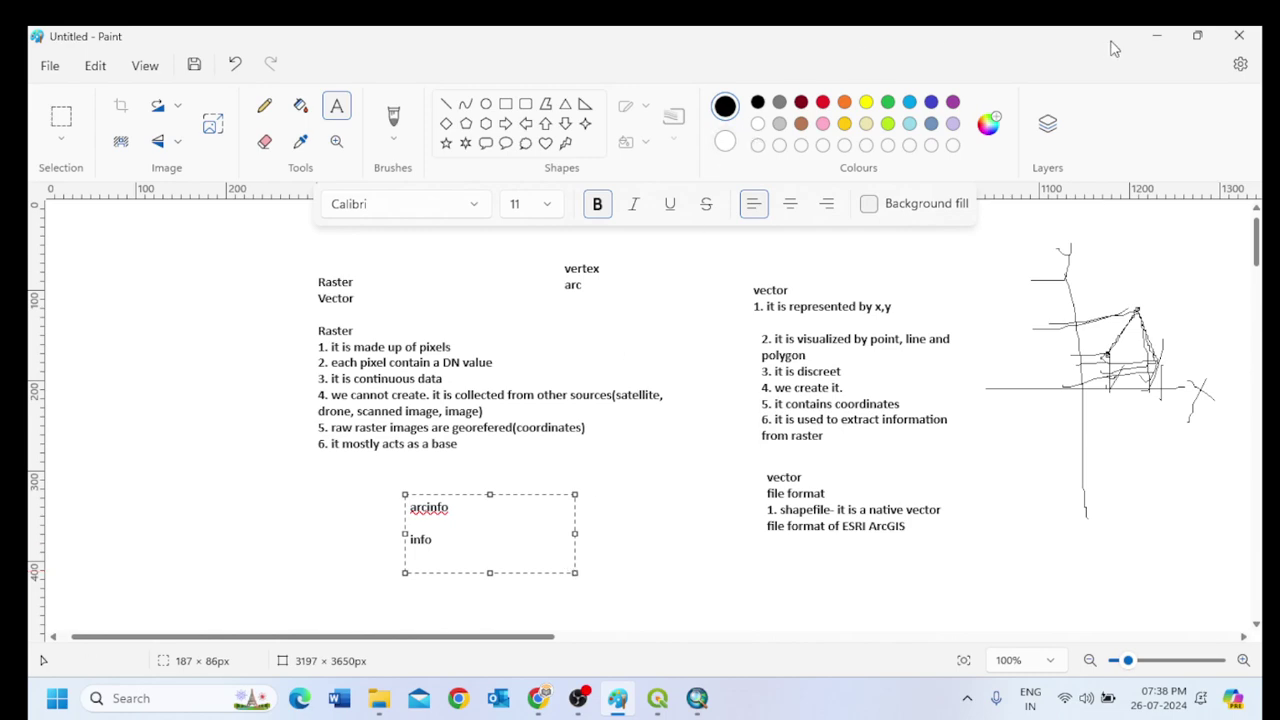
Minimize Paint, switch to QGIS and add the vector dataset IND_adm1.shp to the project.
left_click(1157, 35)
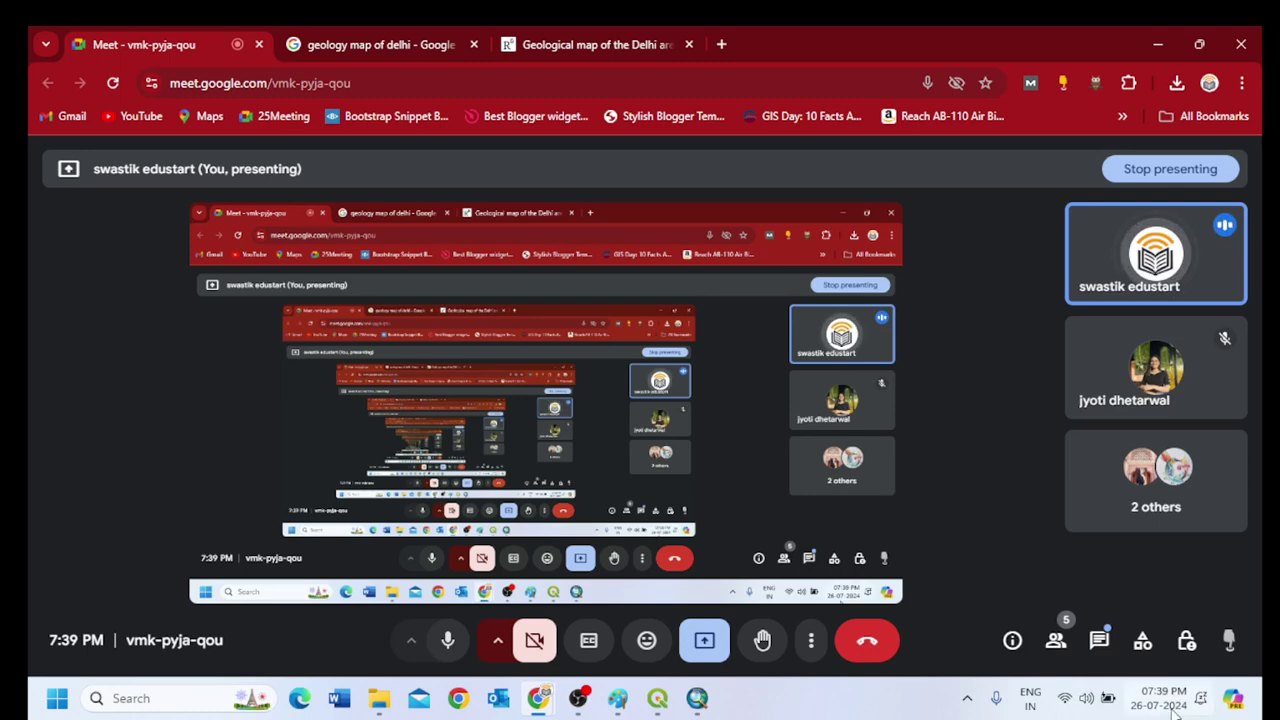
left_click(657, 698)
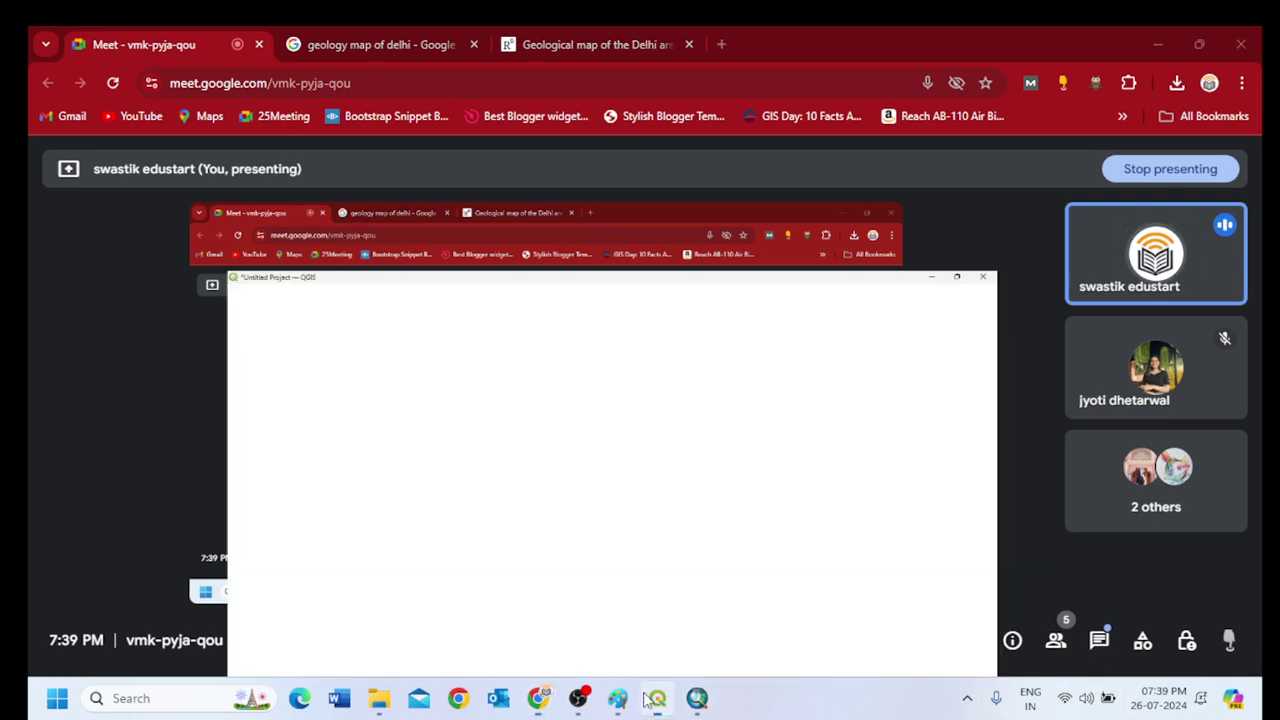
left_click(54, 117)
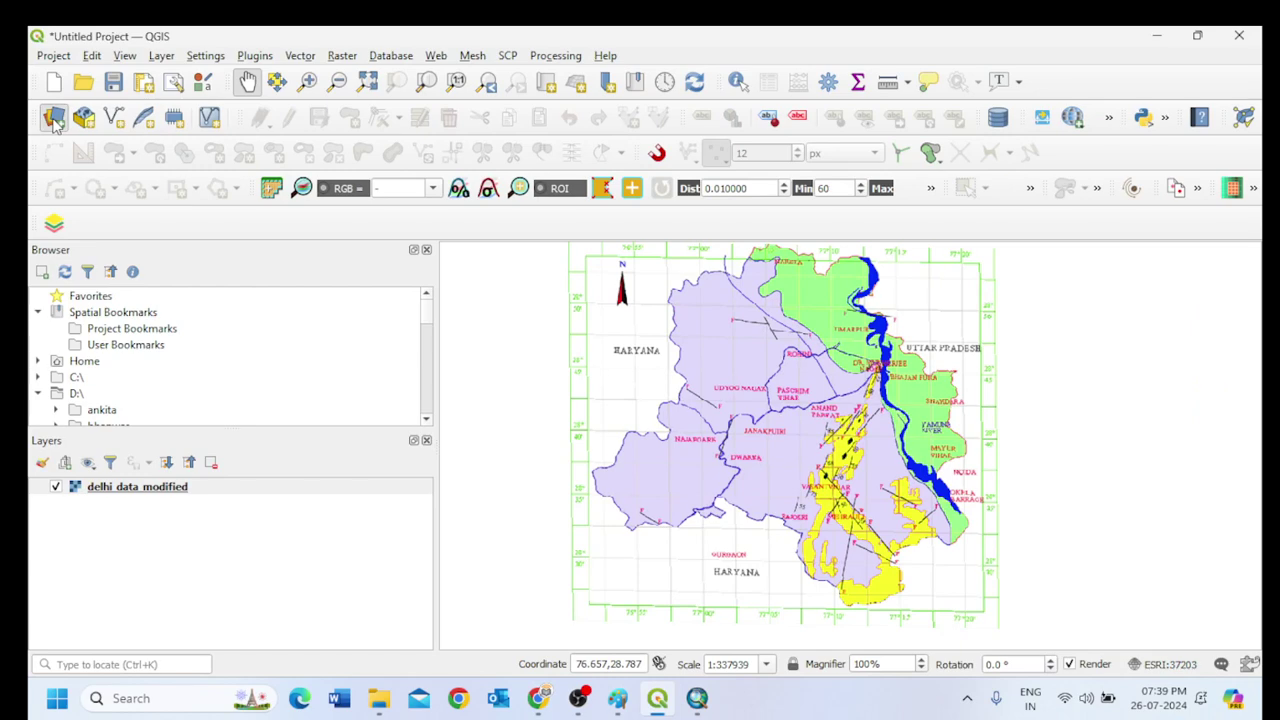
left_click(146, 104)
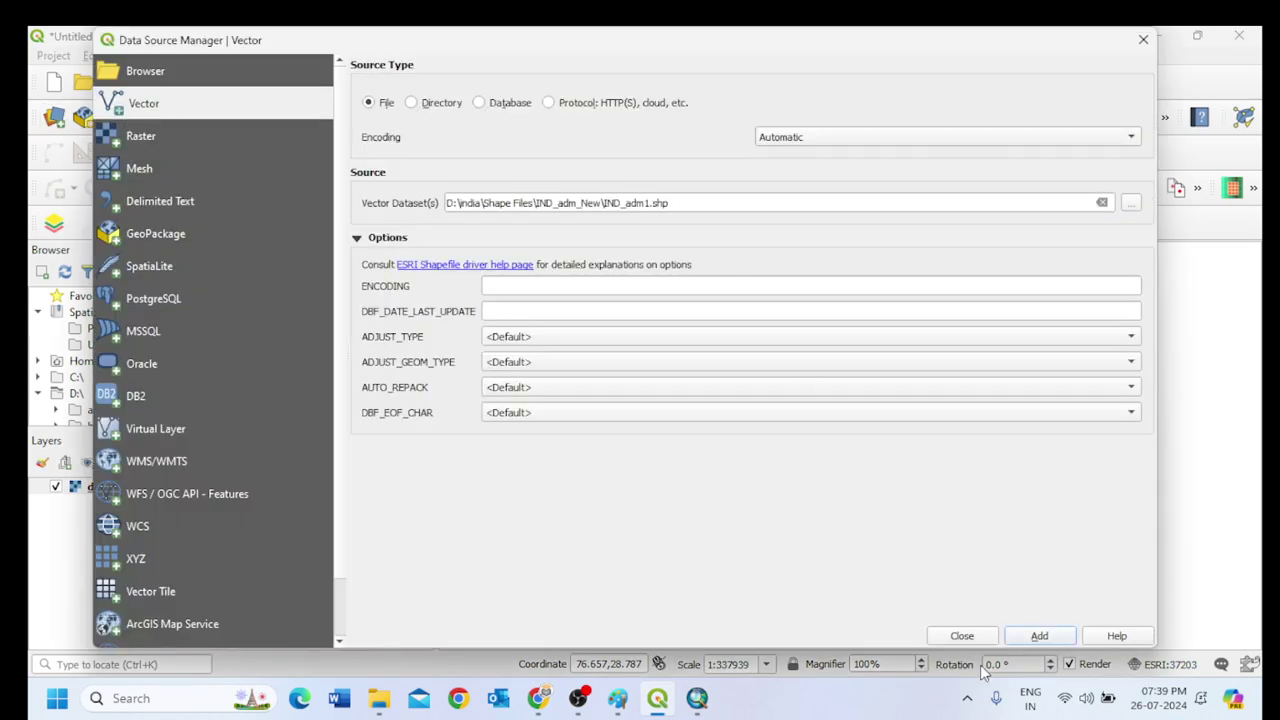
left_click(1039, 636)
left_click(962, 636)
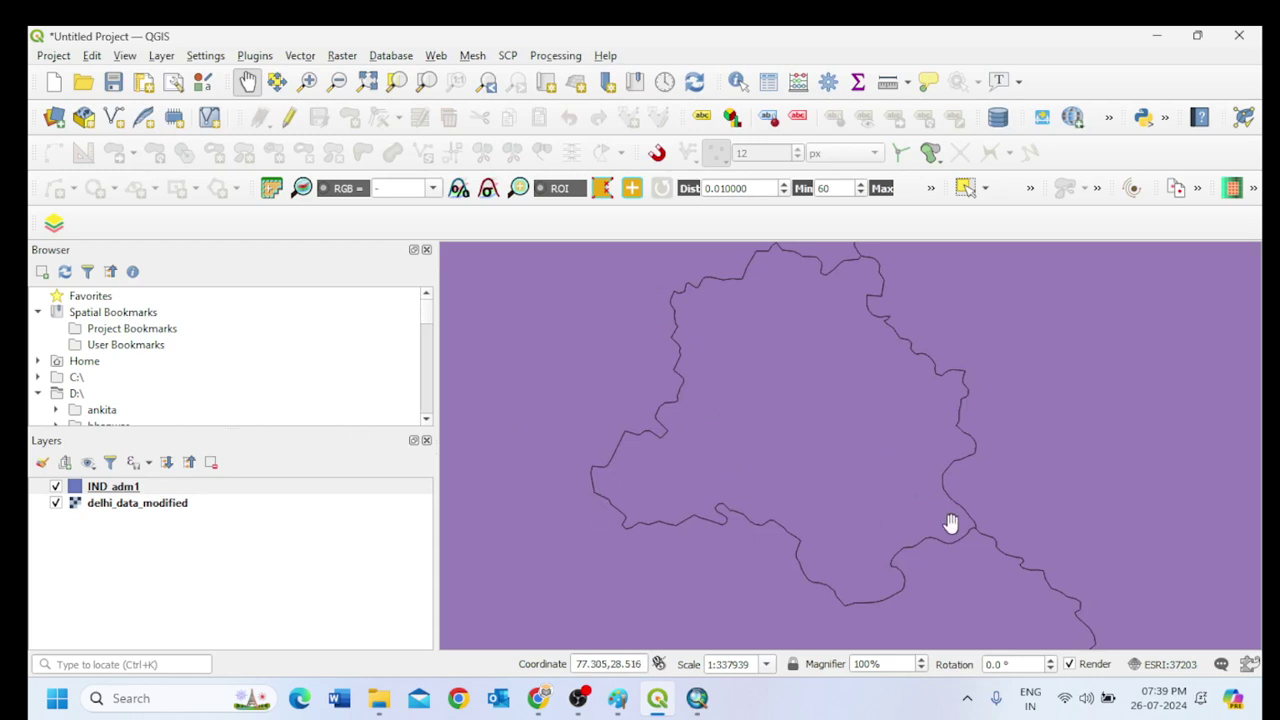
Examine the IND_adm1 state boundaries around Delhi and the layer's attribute table, then put the table away.
scroll(960, 433, "down", 1)
scroll(960, 433, "down", 1)
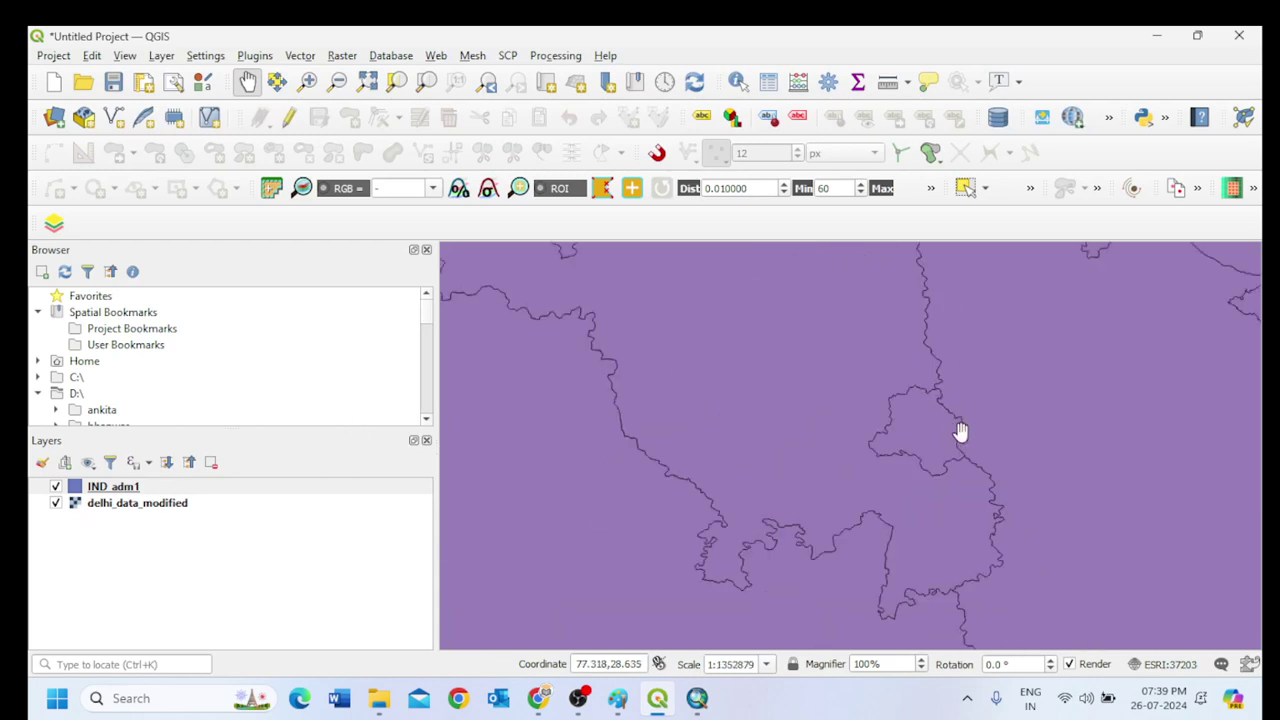
right_click(146, 488)
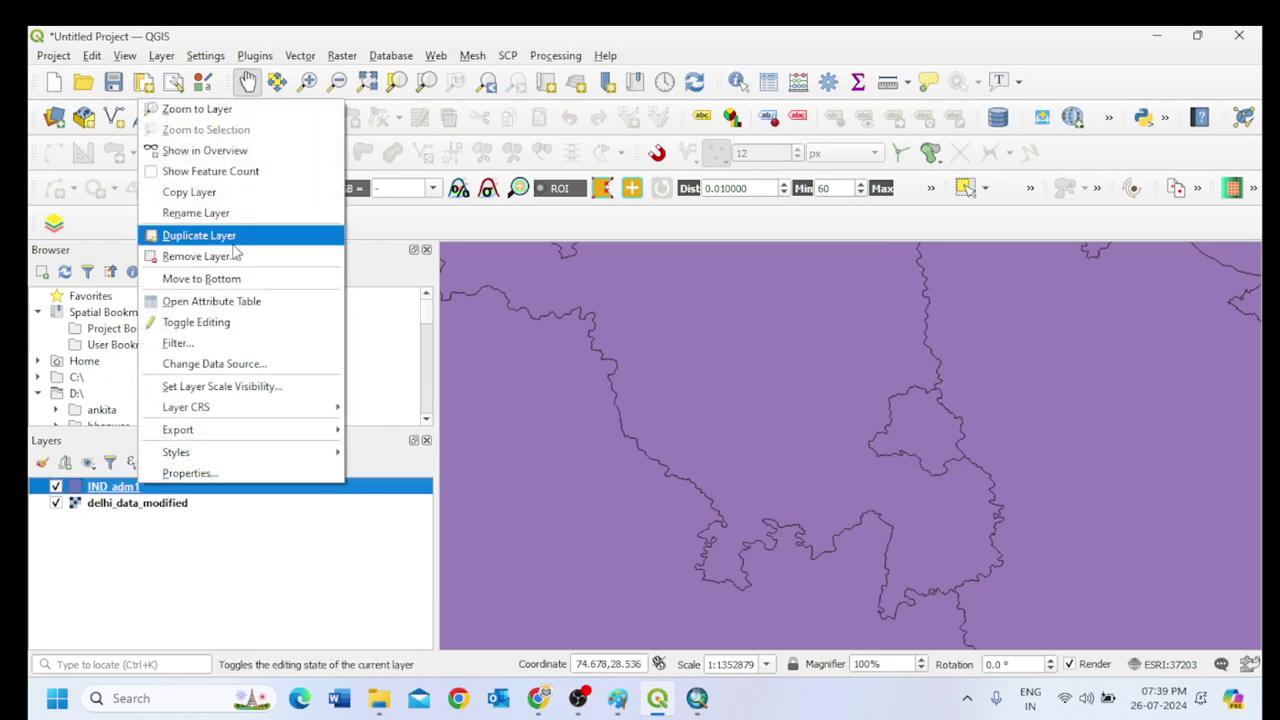
left_click(240, 302)
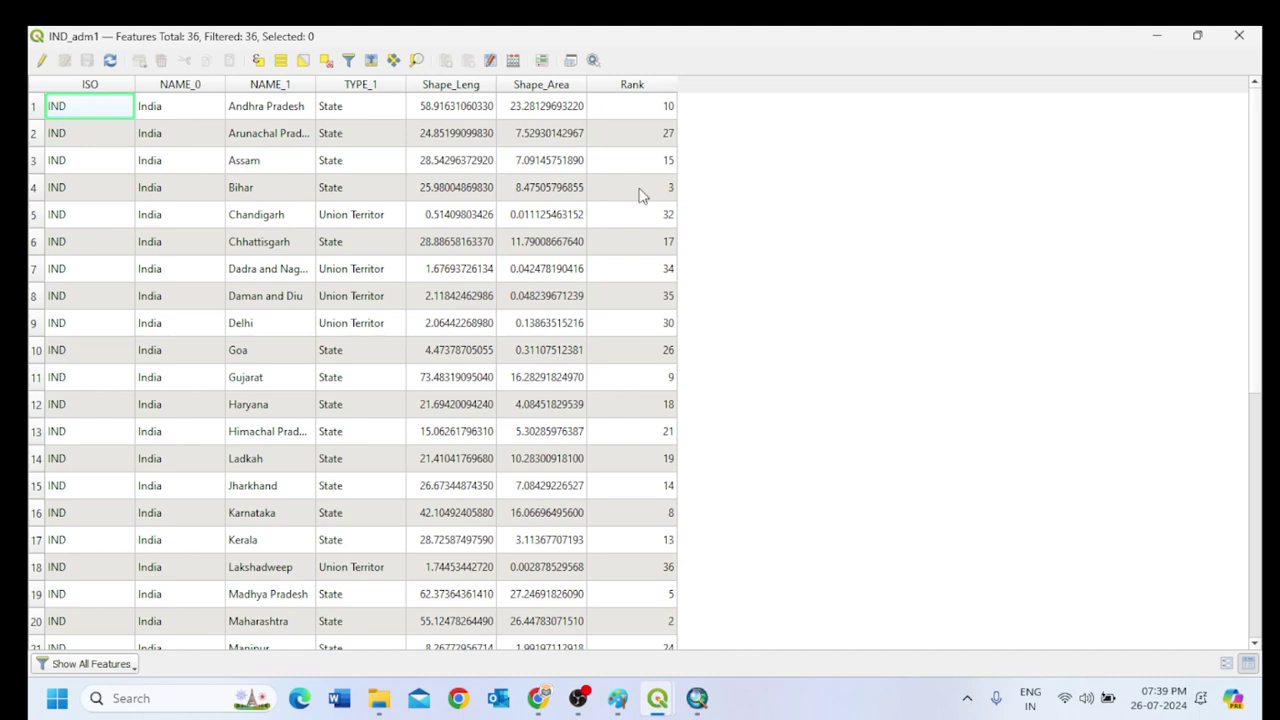
left_click(1152, 37)
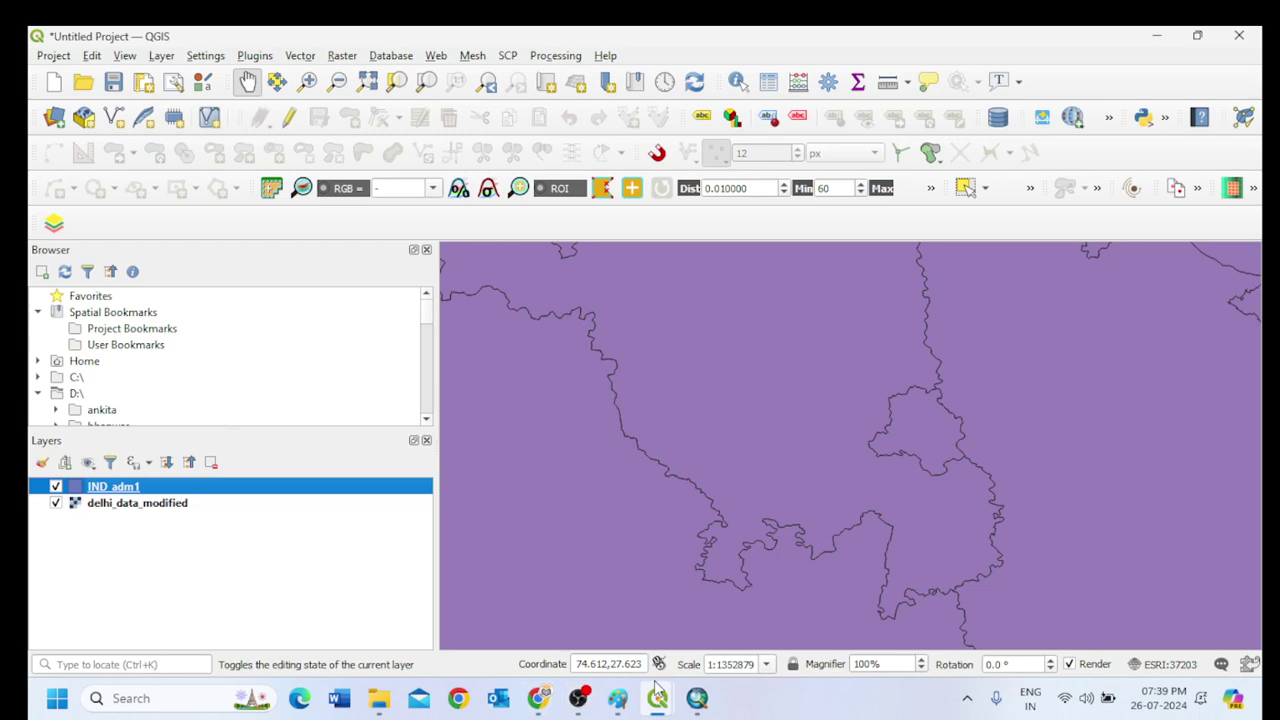
Look over the IND_adm1 attribute table again, close it, and minimize QGIS to return to the Google Meet call.
mouse_move(660, 695)
left_click(733, 641)
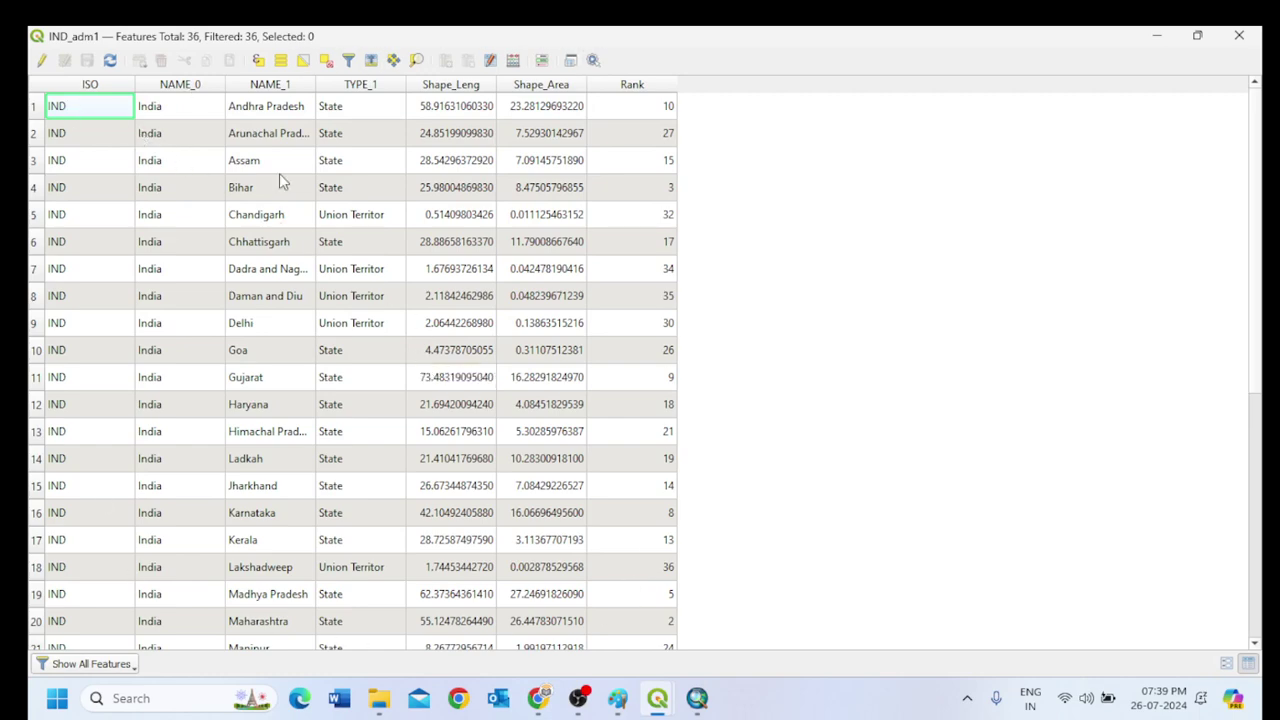
left_click(1239, 37)
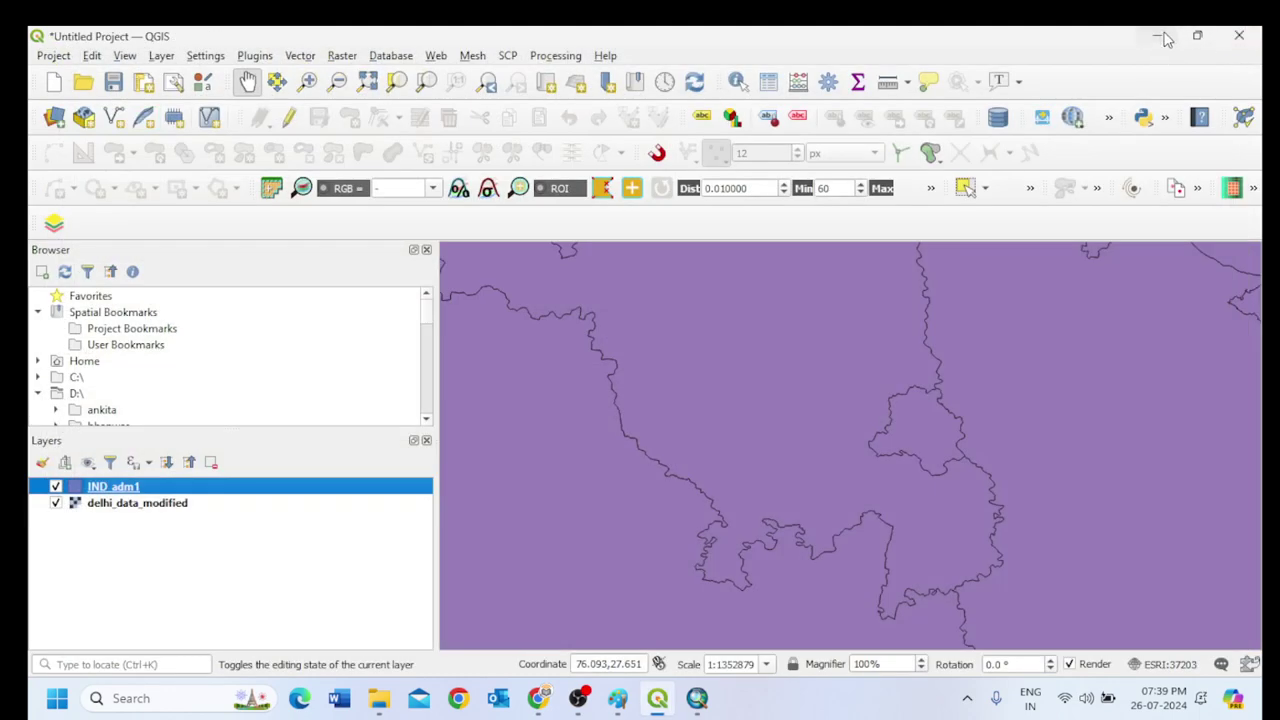
left_click(1157, 40)
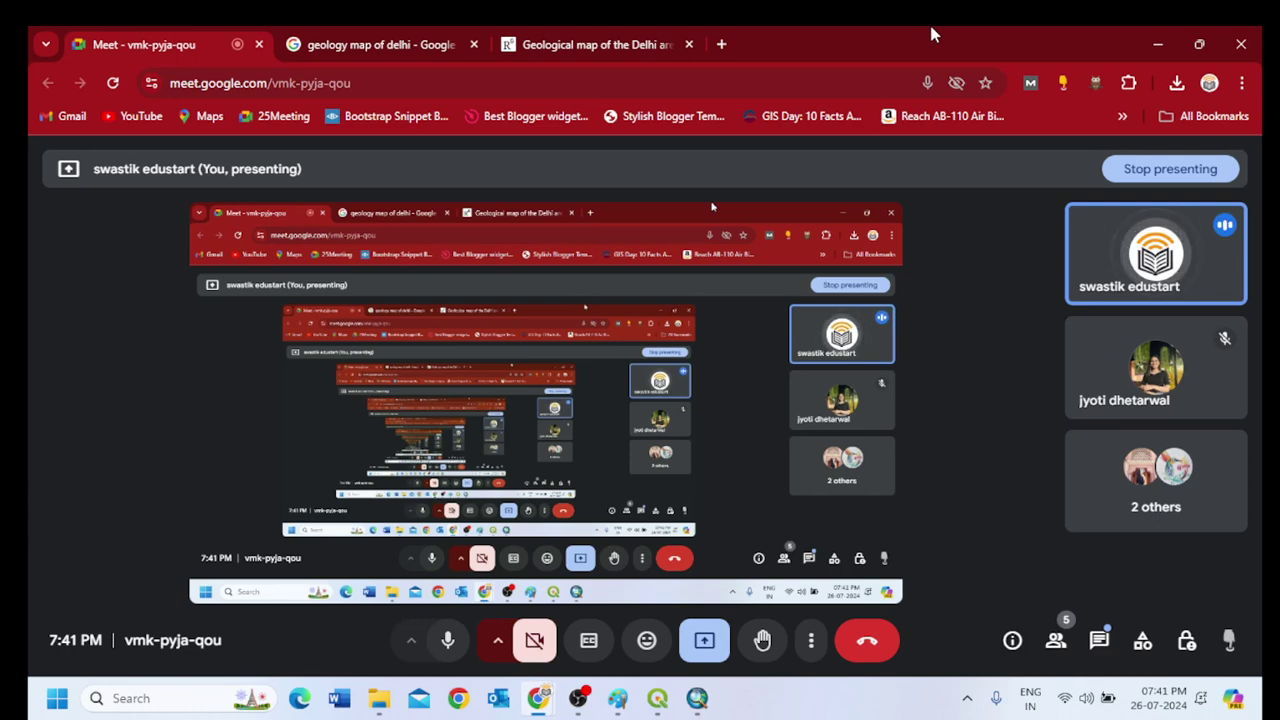
Switch back to QGIS, select the Andhra Pradesh record in the IND_adm1 attribute table and view the state on the whole India map.
left_click(658, 700)
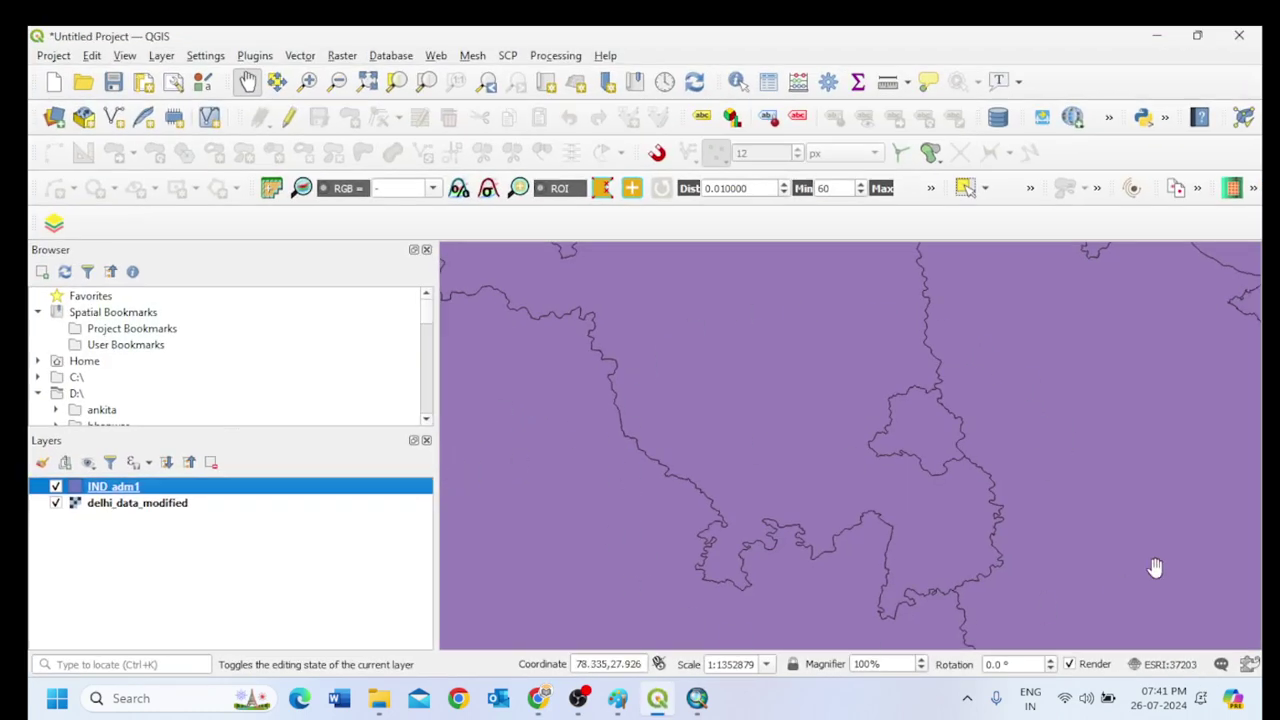
right_click(117, 489)
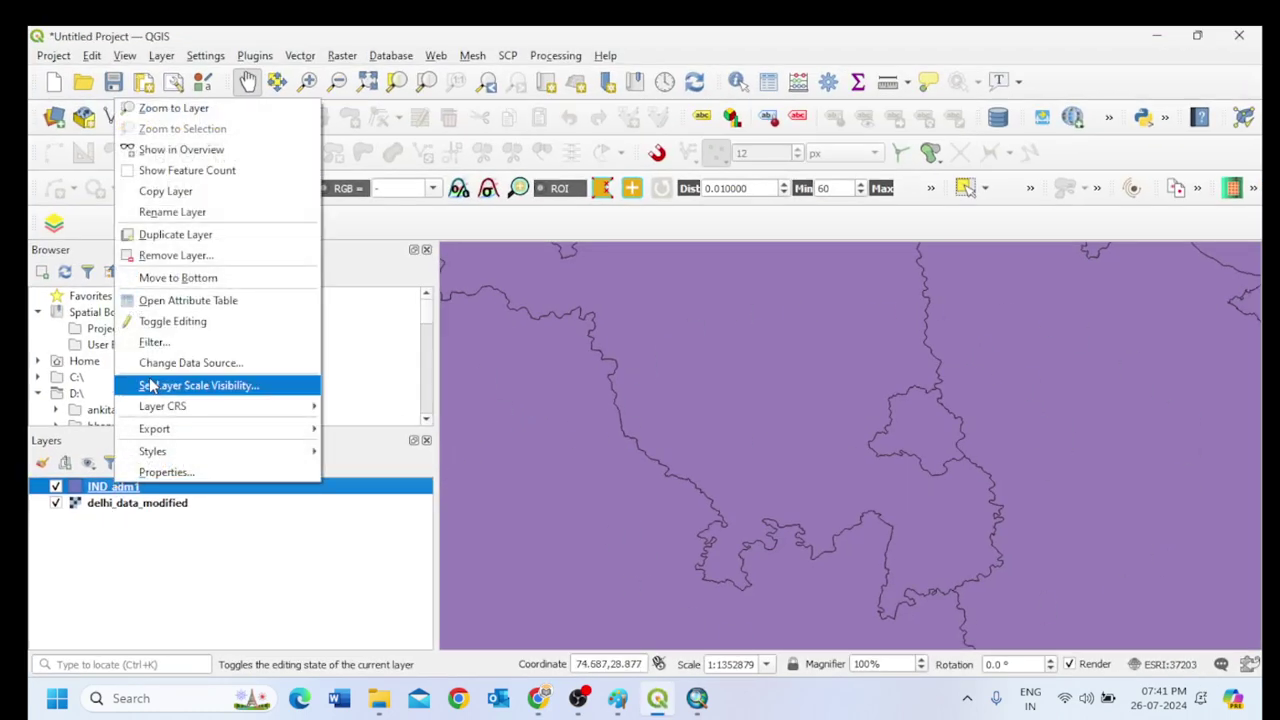
left_click(195, 302)
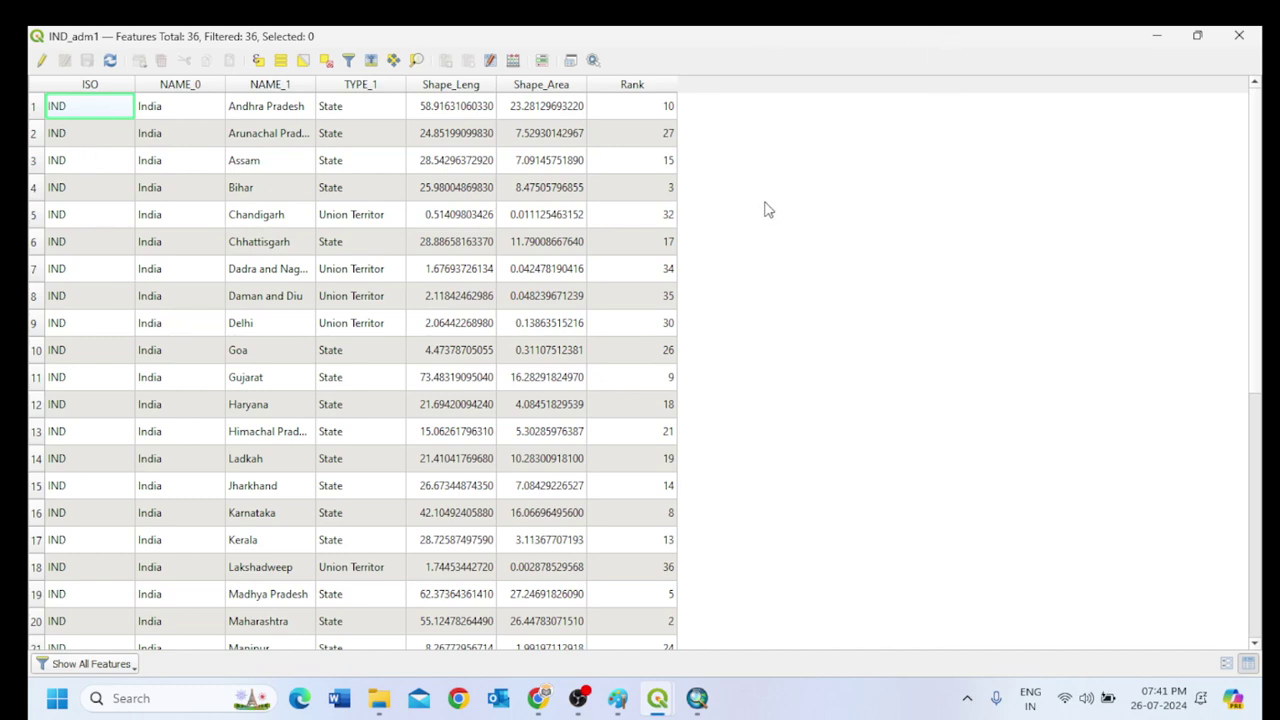
left_click(37, 110)
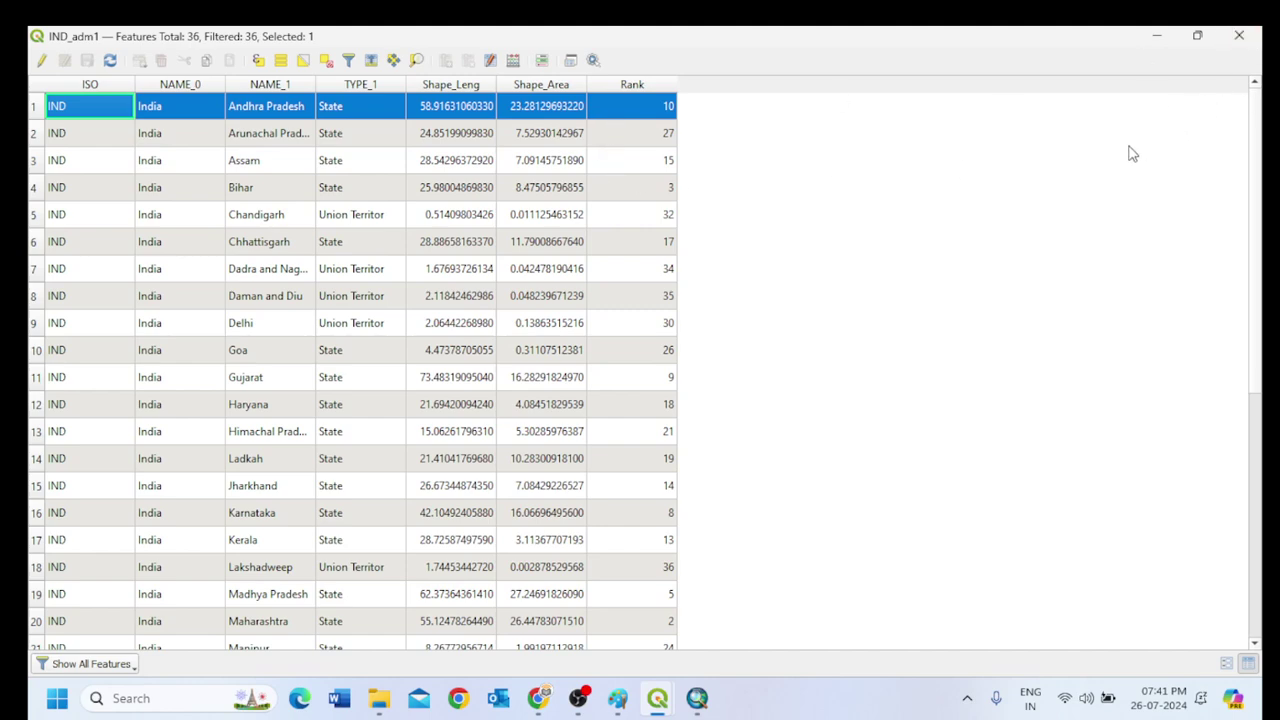
left_click(1157, 36)
scroll(969, 391, "down", 2)
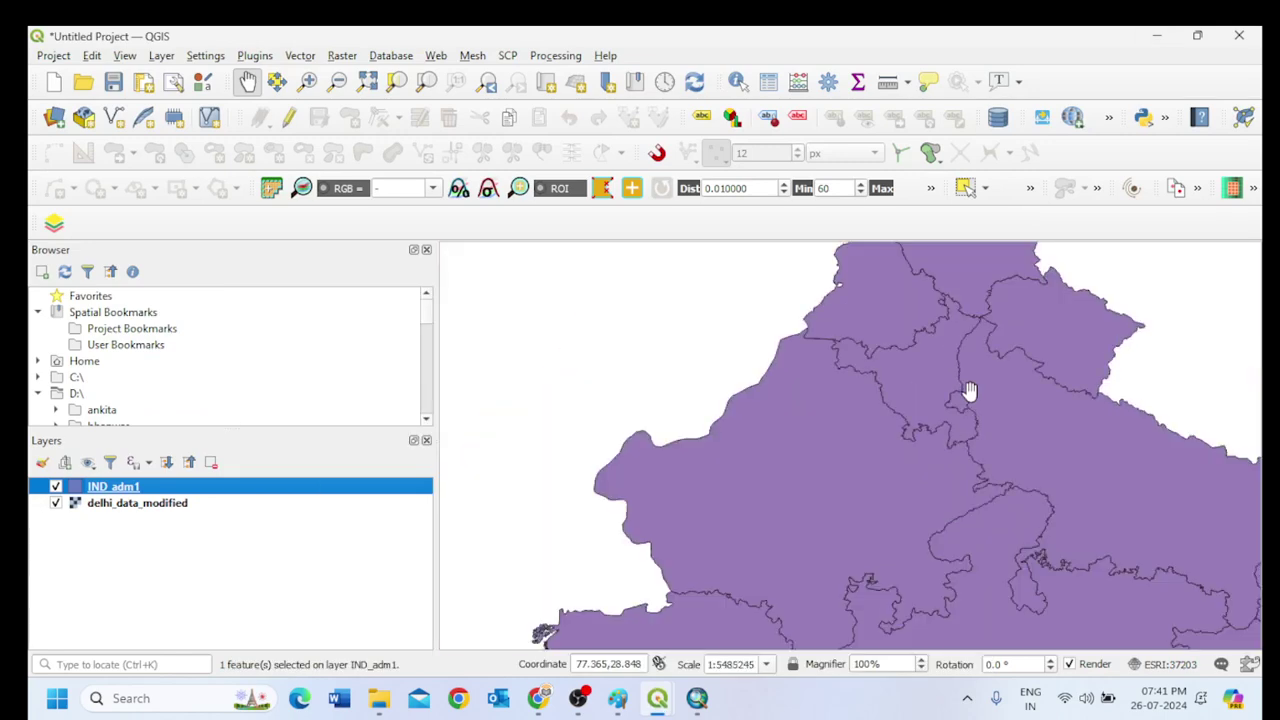
left_click_drag(986, 480, 827, 413)
scroll(827, 413, "down", 2)
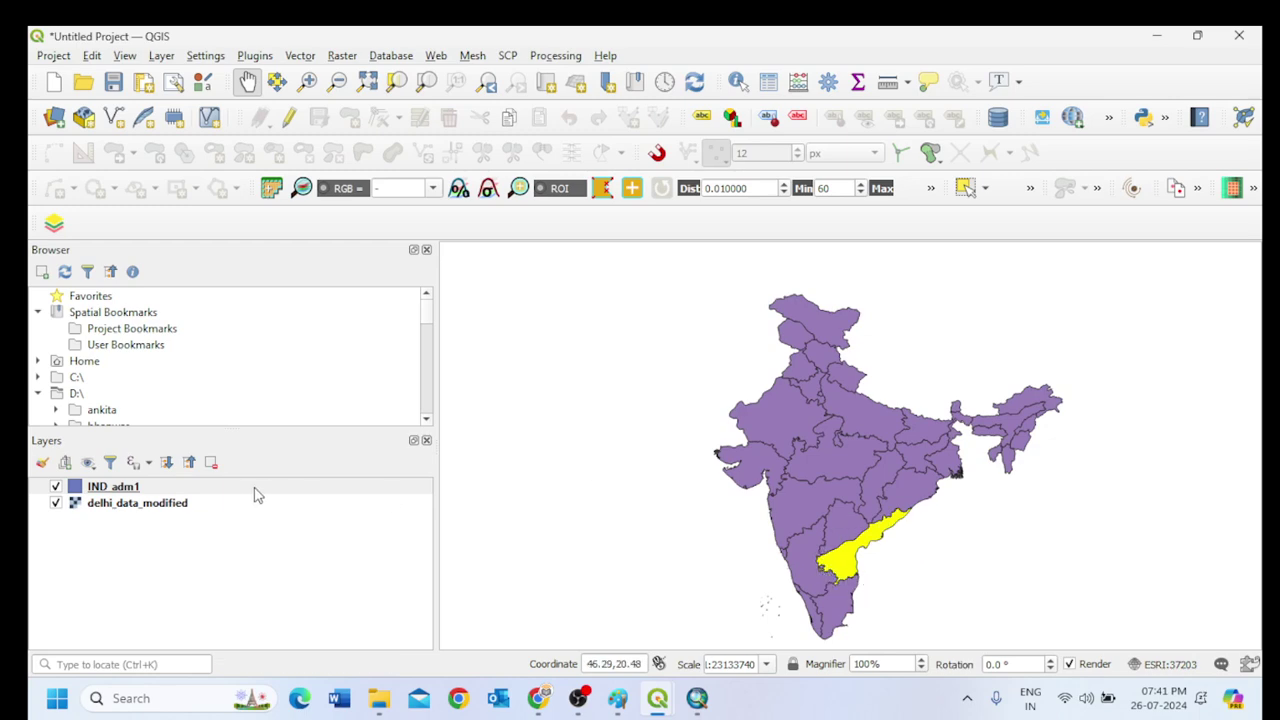
Compare the selected record in the IND_adm1 attribute table with the highlighted state on the map.
right_click(122, 489)
left_click(172, 306)
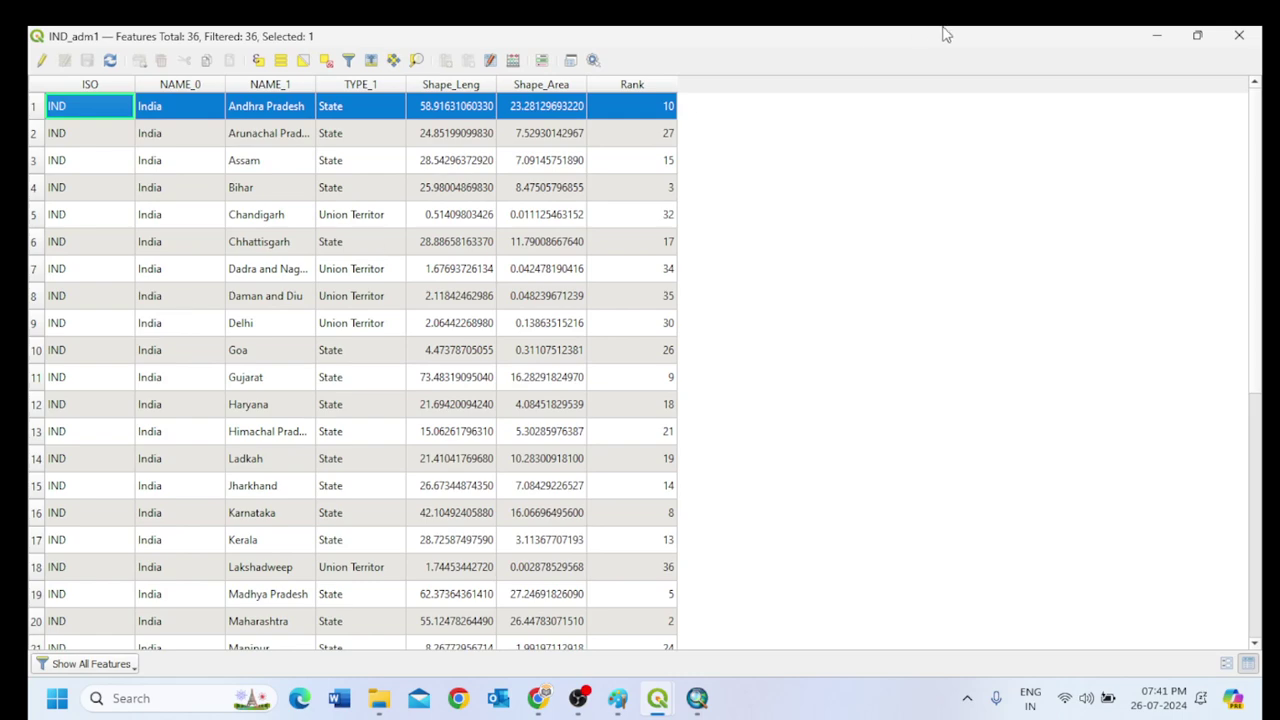
left_click(1239, 35)
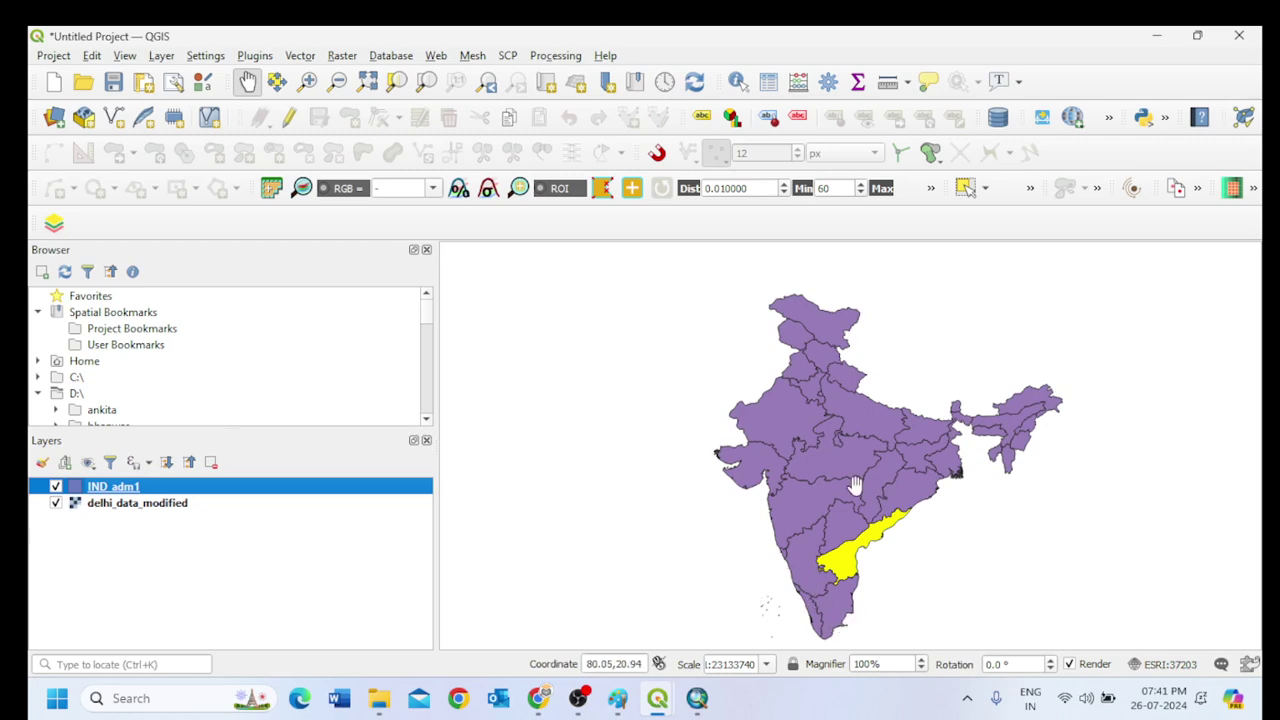
right_click(100, 488)
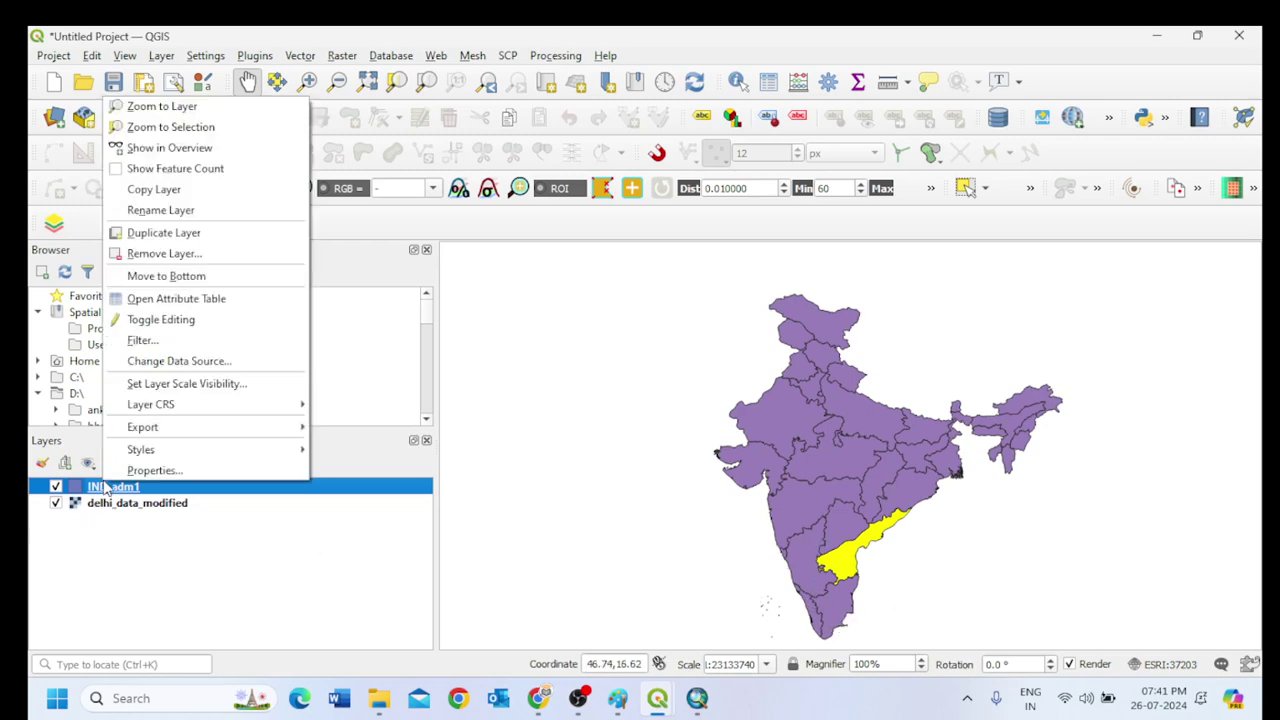
left_click(170, 299)
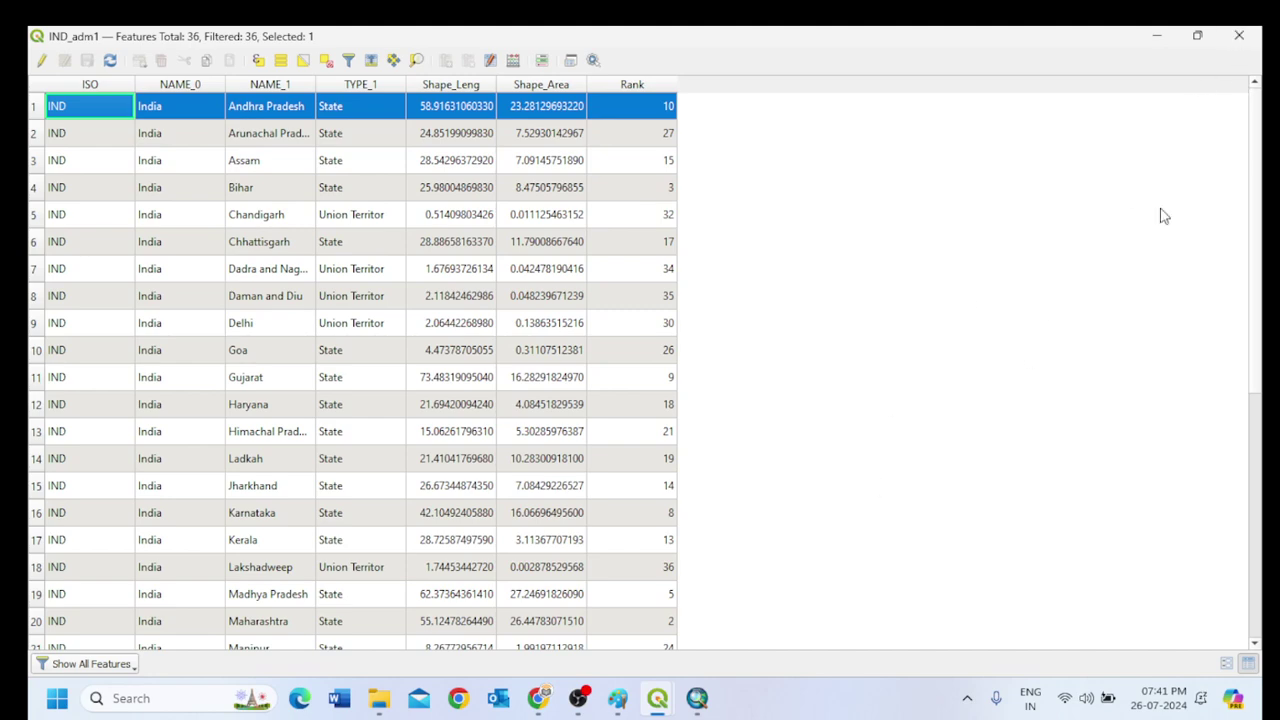
left_click(1239, 35)
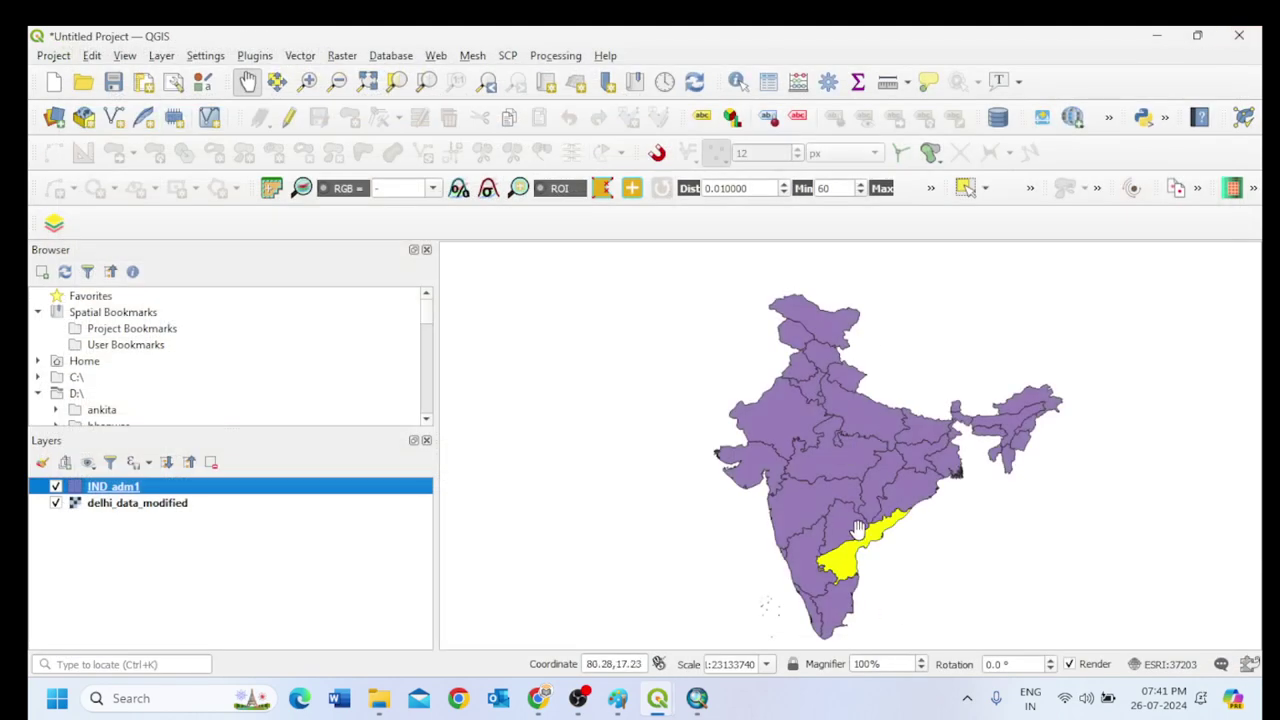
Look closer at the highlighted state and clear its selection on the map with the feature selection tool.
scroll(855, 517, "down", 2)
scroll(855, 517, "up", 2)
scroll(855, 517, "up", 1)
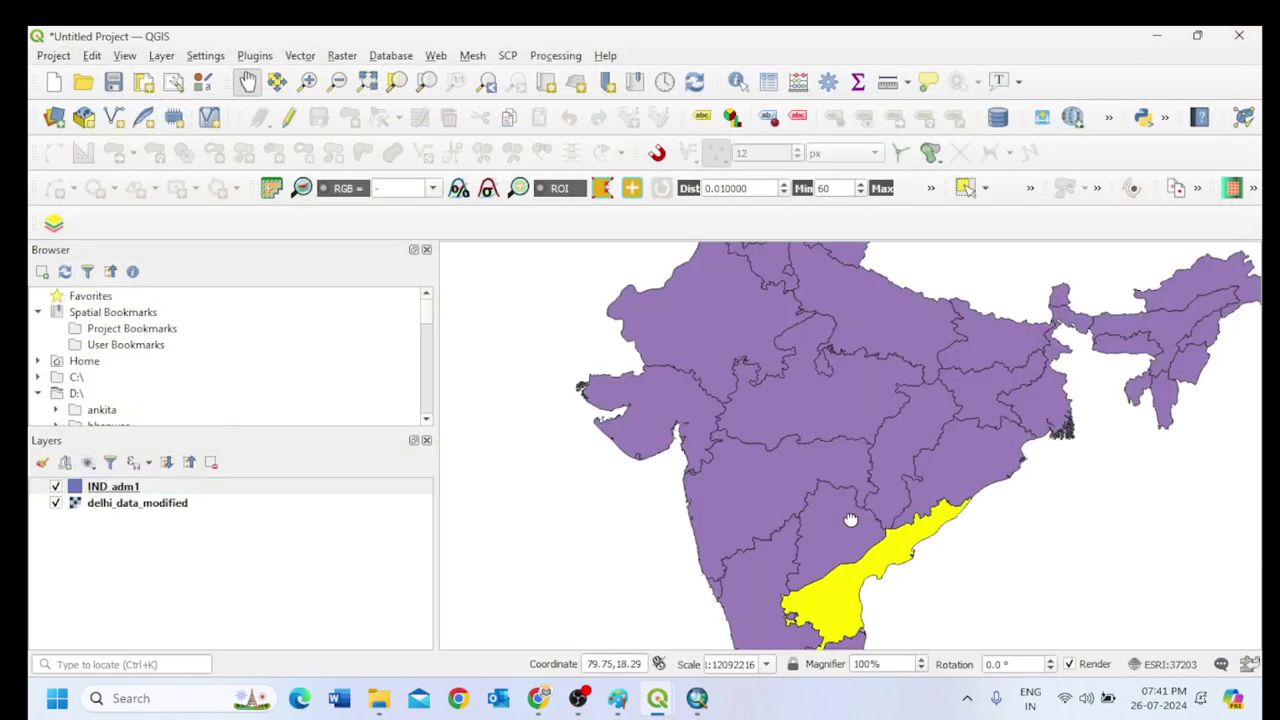
left_click_drag(852, 518, 777, 452)
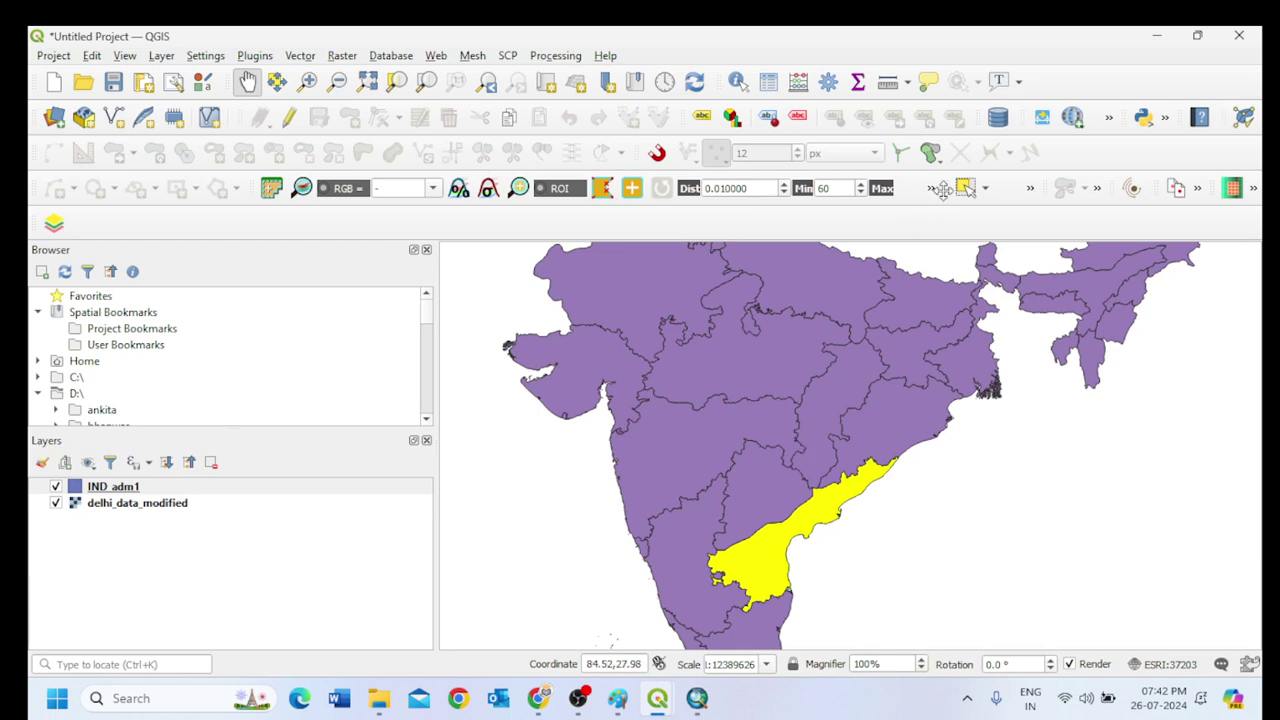
left_click(964, 188)
left_click(930, 505)
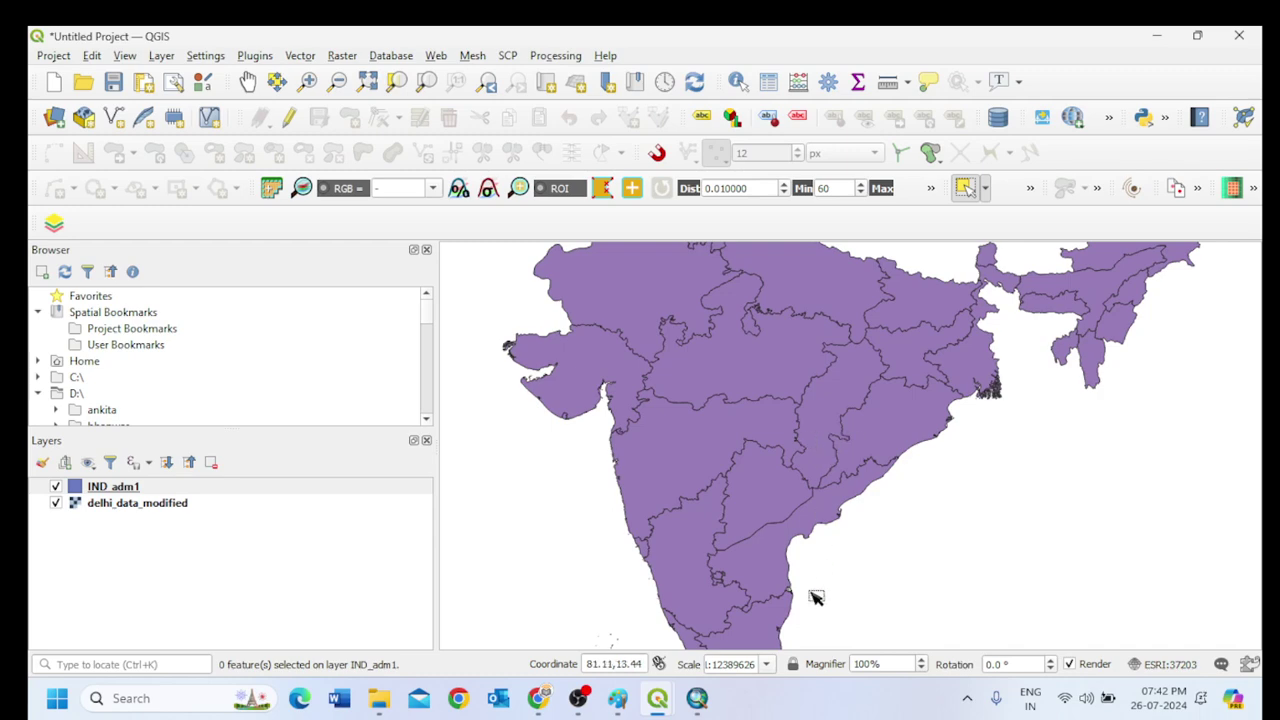
Switch to Paint and start a new blank canvas, discarding the current notes without saving.
mouse_move(660, 706)
left_click(617, 698)
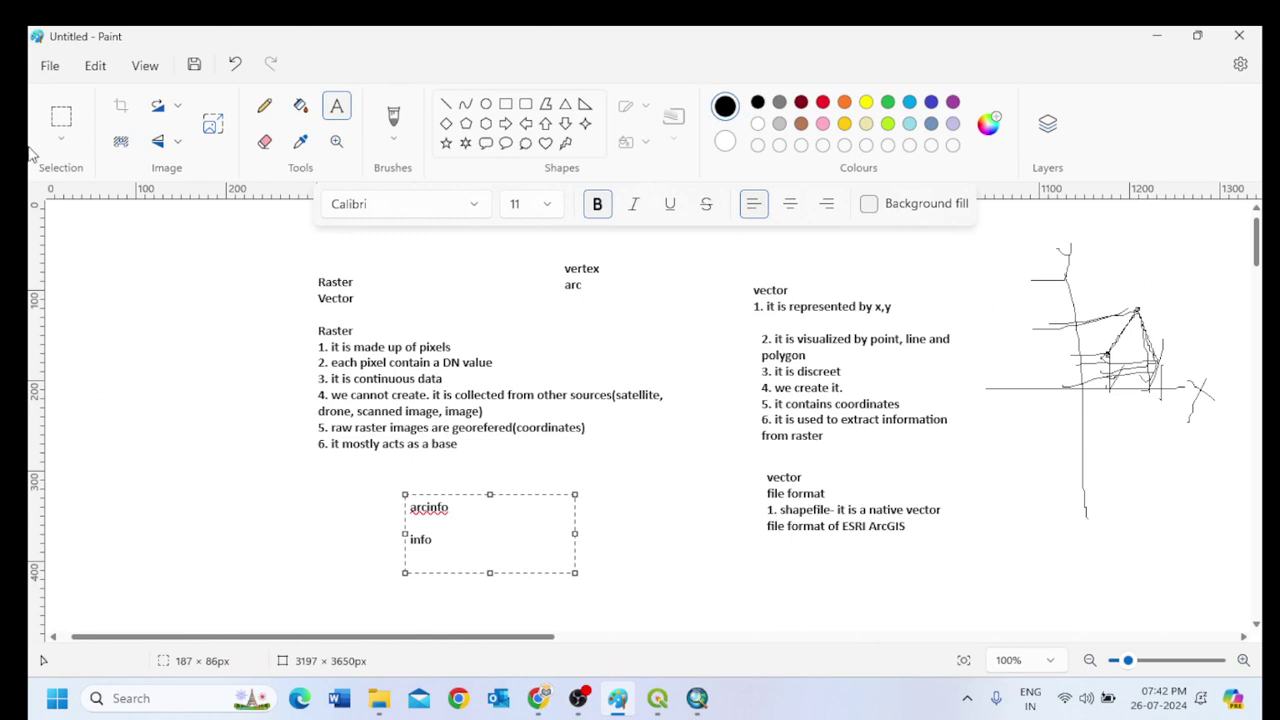
left_click(49, 65)
left_click(80, 97)
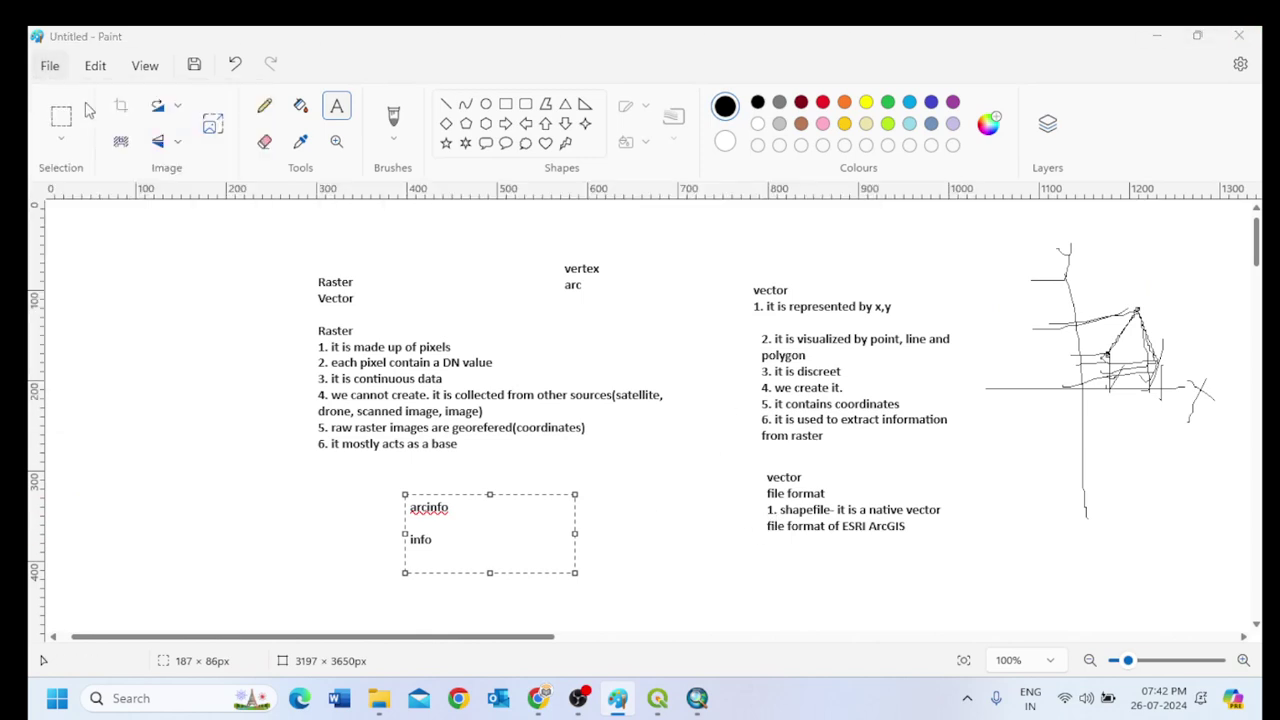
left_click(658, 432)
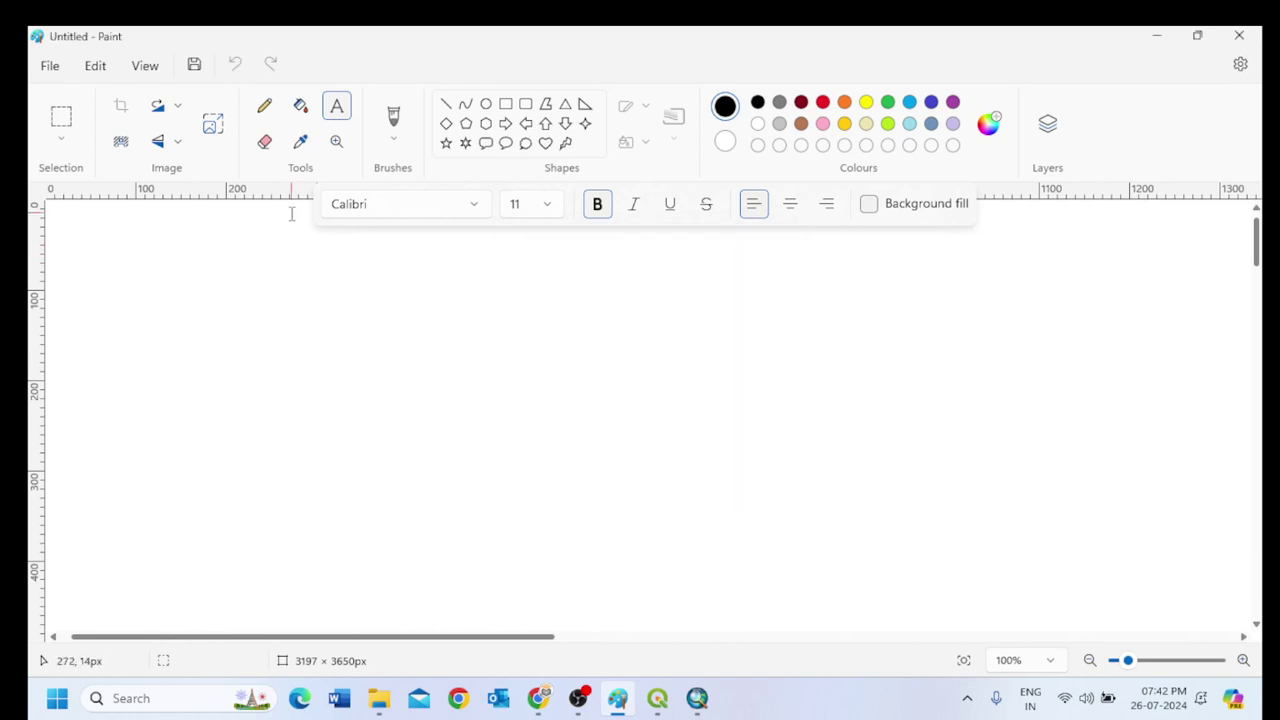
Create a text box of about 564 × 221 px in the canvas's upper area and enter the heading "Shapefile".
left_click_drag(290, 277, 802, 476)
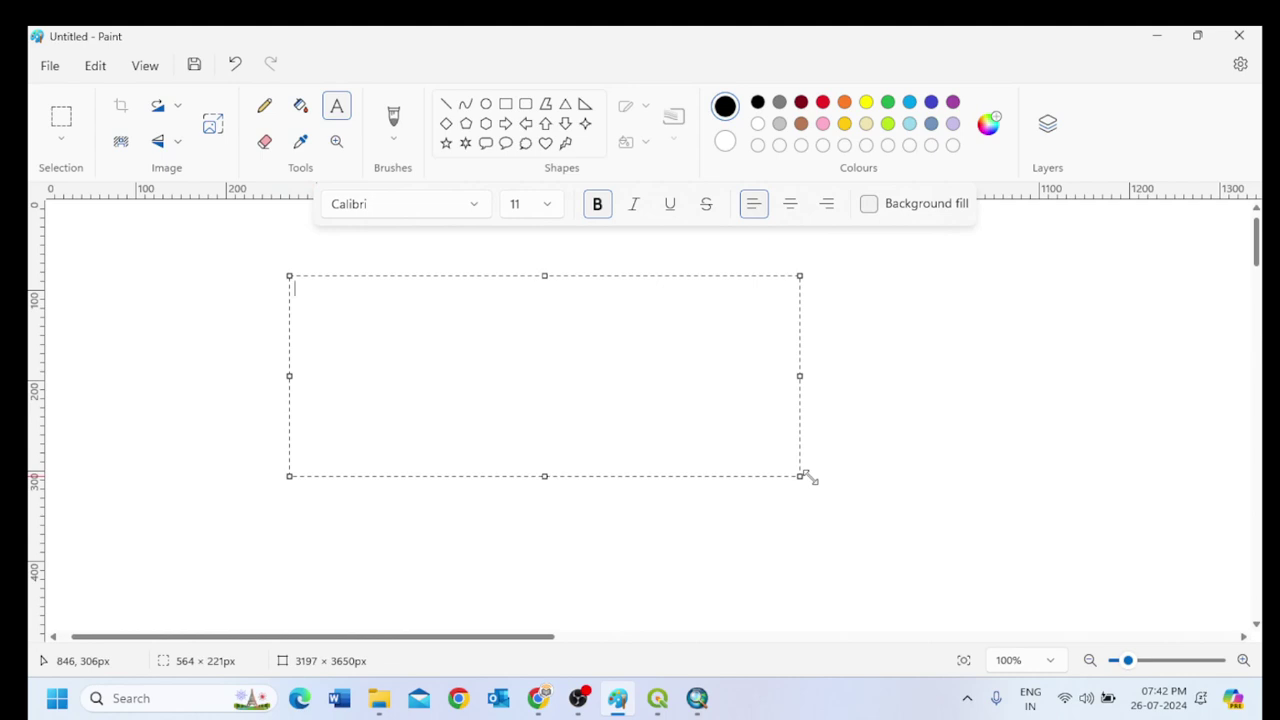
type("SHapefile")
key("BackSpace")
key("BackSpace")
key("BackSpace")
key("BackSpace")
key("BackSpace")
key("BackSpace")
key("BackSpace")
key("BackSpace")
type("he")
key("BackSpace")
type("aoe")
key("BackSpace")
key("BackSpace")
type("pefile")
Add the first point under the heading: "1. it is native vector file format of ESRI ArcGIS".
type("1. ")
type("it is vect")
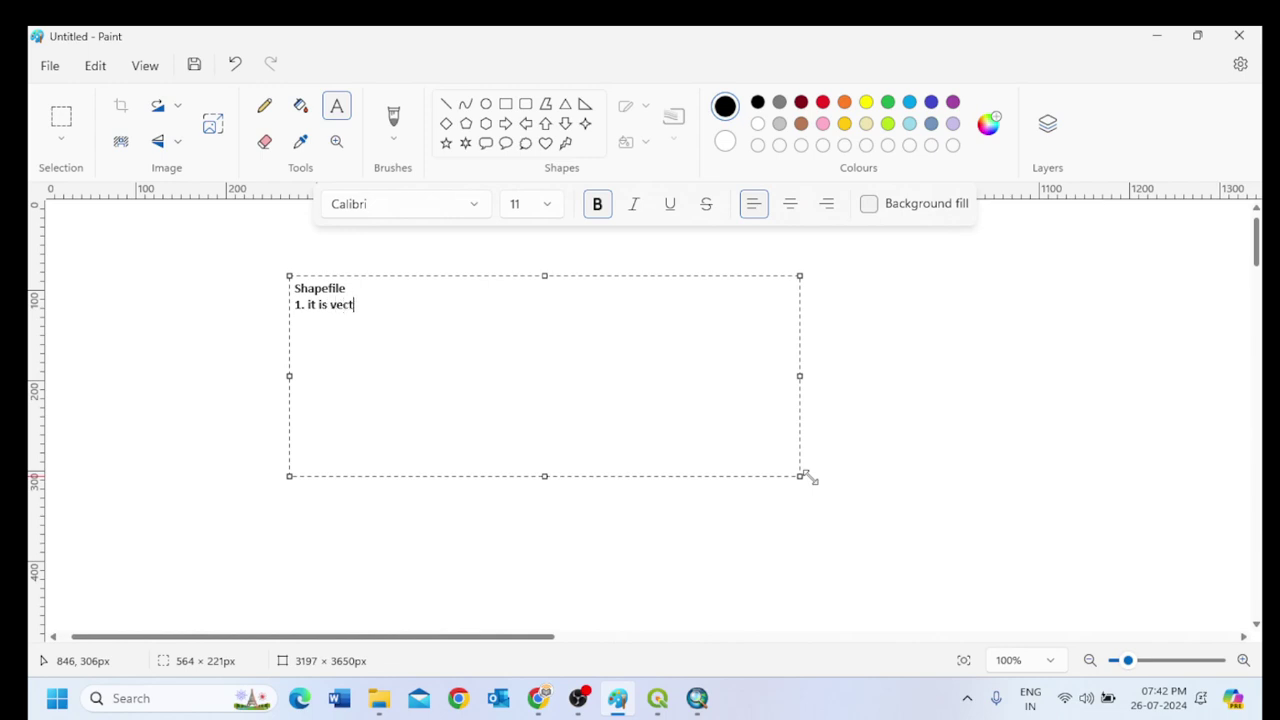
type("or")
key("BackSpace")
key("BackSpace")
key("BackSpace")
key("BackSpace")
key("BackSpace")
key("BackSpace")
type("native vecto")
key("BackSpace")
type("or file form")
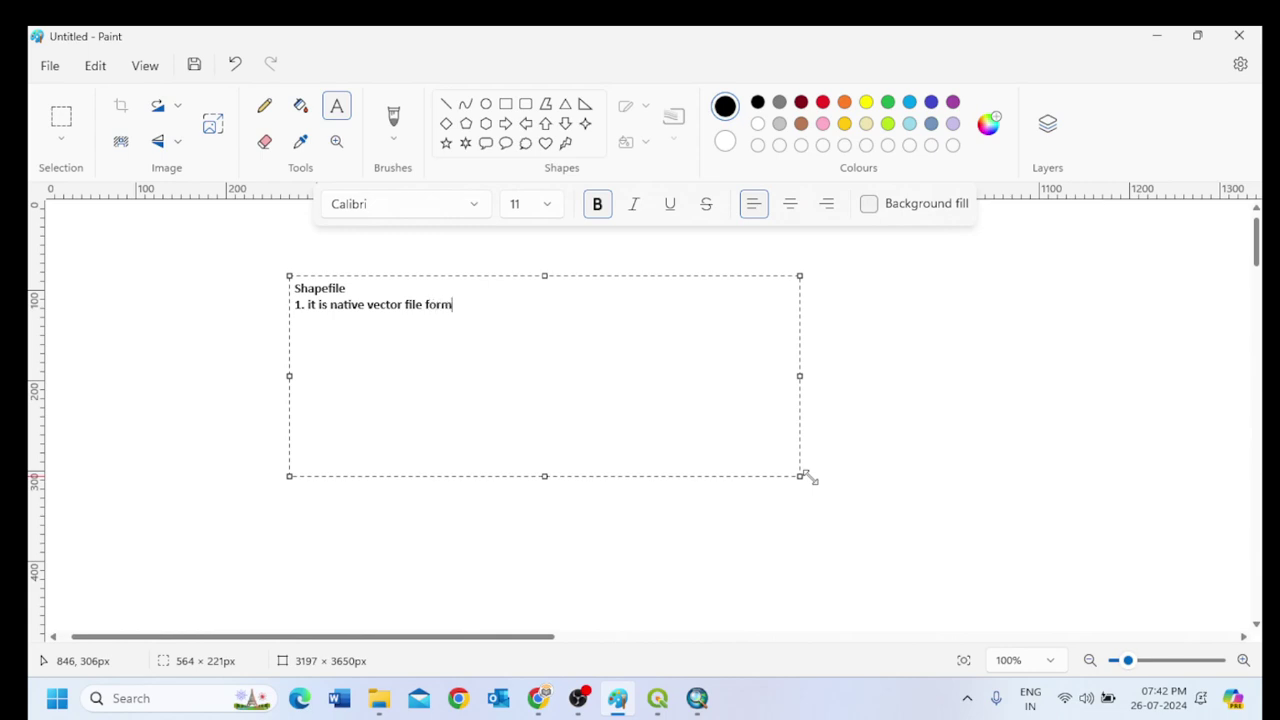
type("at of EA")
key("BackSpace")
type("SRi")
key("BackSpace")
key("BackSpace")
type("I ArcGI")
type("S ")
Add the points "2. it is very compatible" and "3. it maintain both spatial and non spatial information".
type("2.")
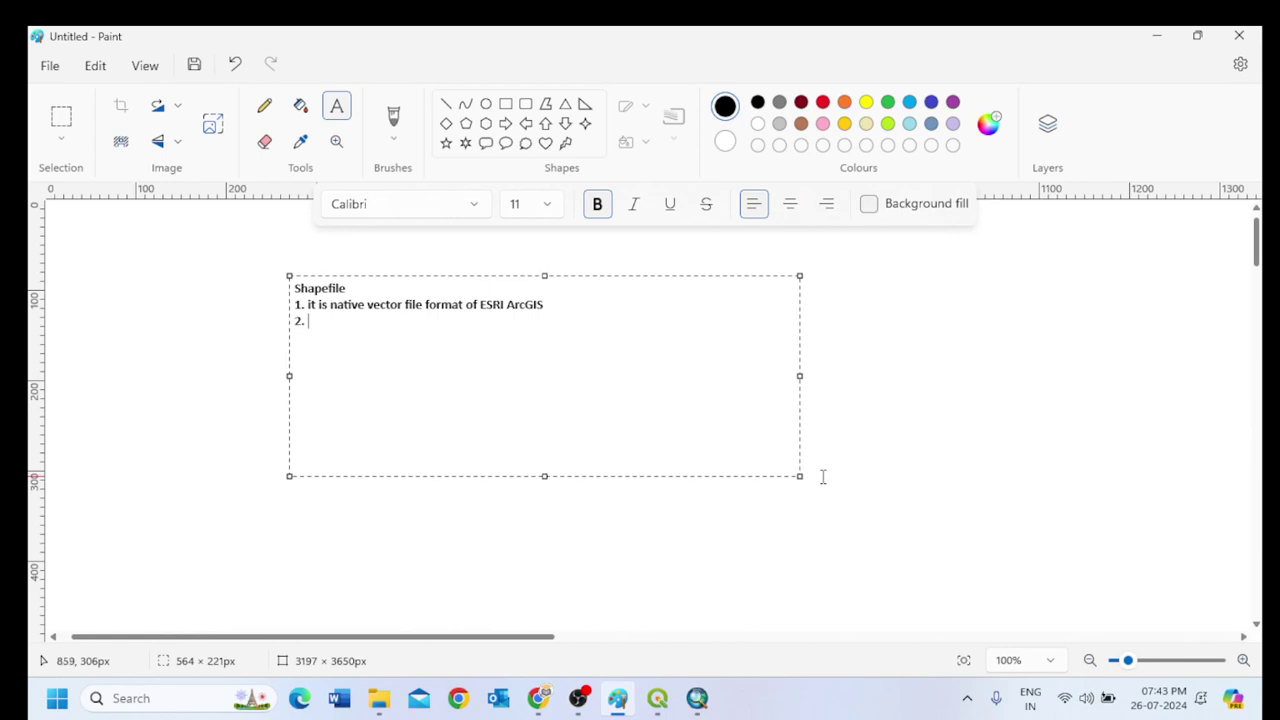
type("it is very compatible")
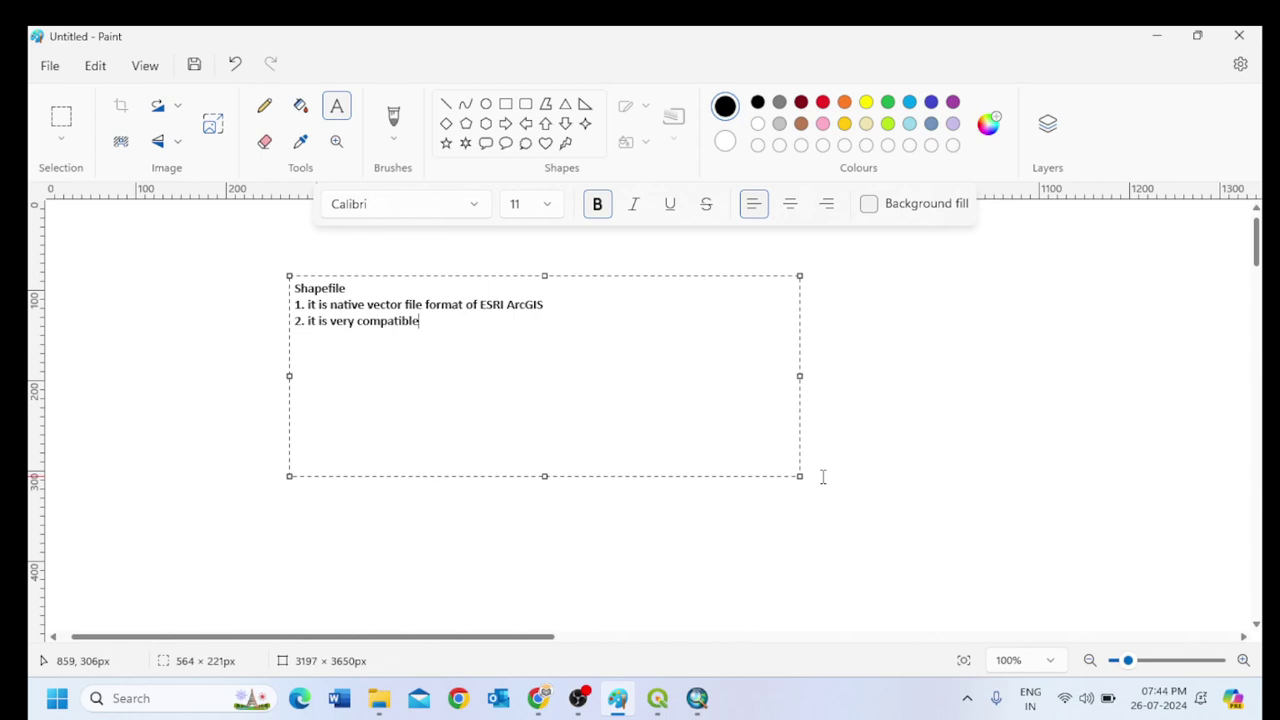
type("3. it maintain")
key("BackSpace")
key("BackSpace")
type("in bit")
key("BackSpace")
key("BackSpace")
type("oth spatial")
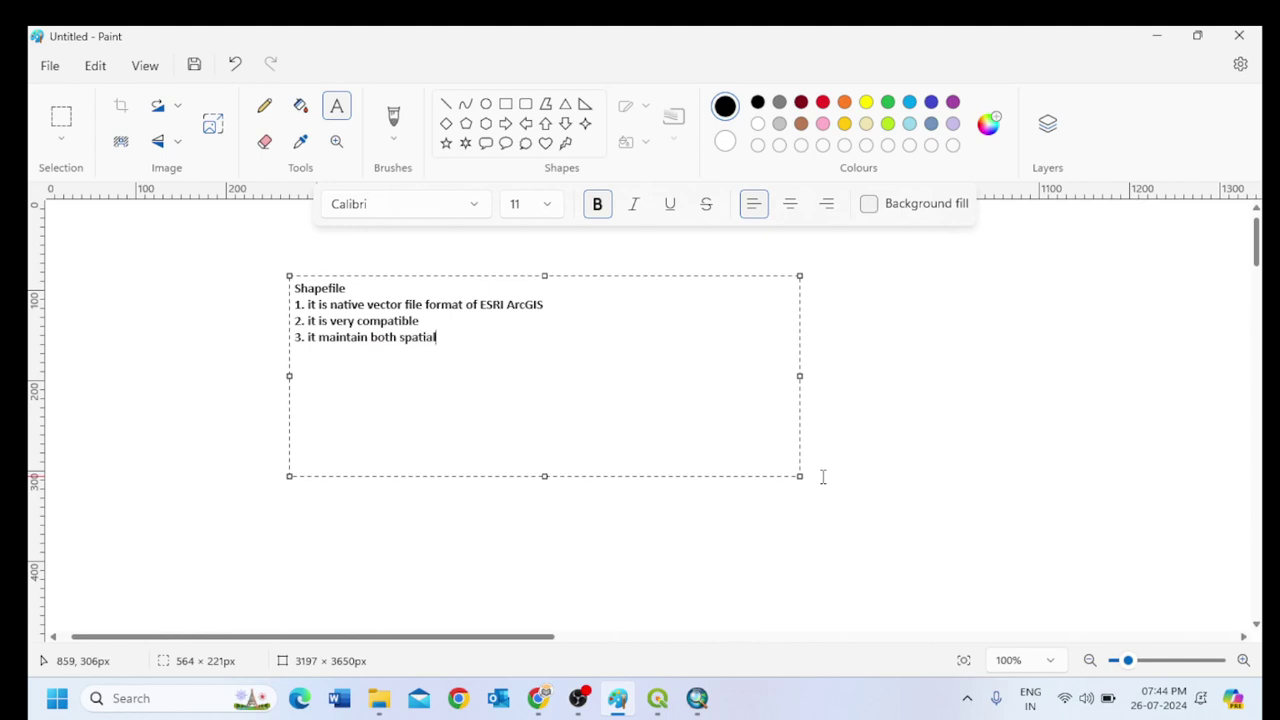
type(" and non spatial informat")
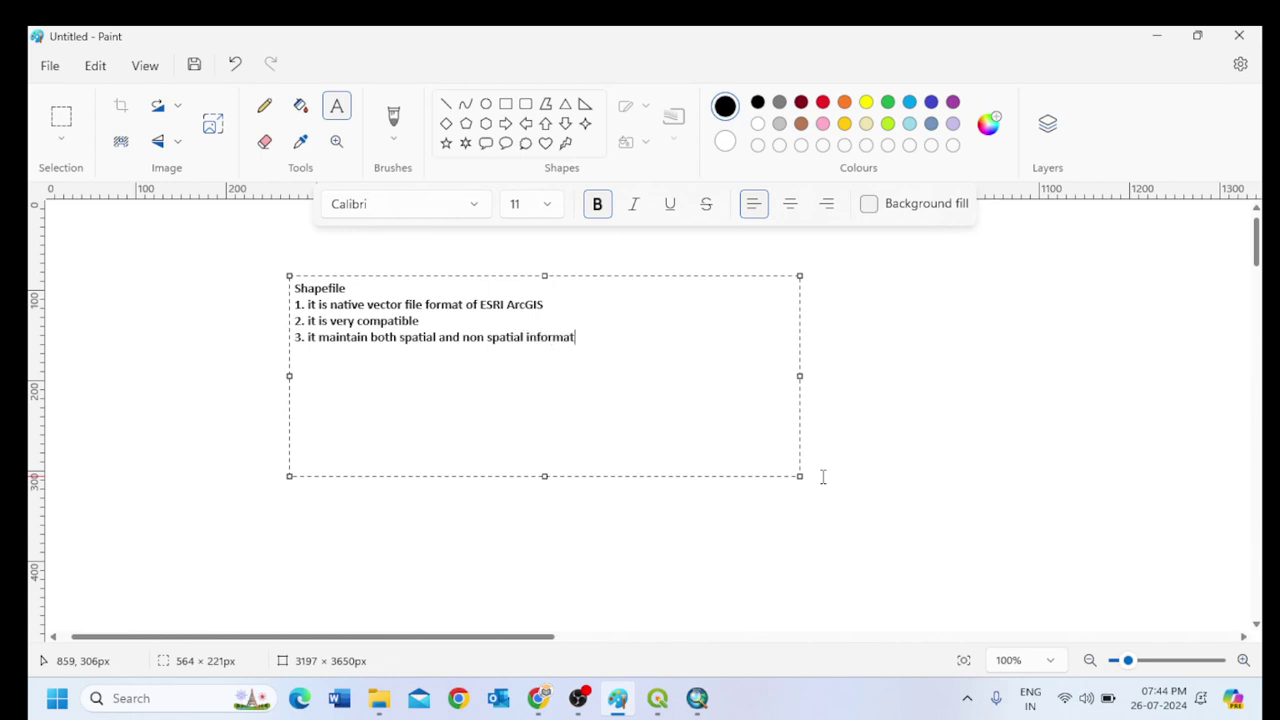
type("ion")
Add the fourth shapefile point on a new line: "4. it contains extension.".
key("Return")
type("4.")
type("it contains extn")
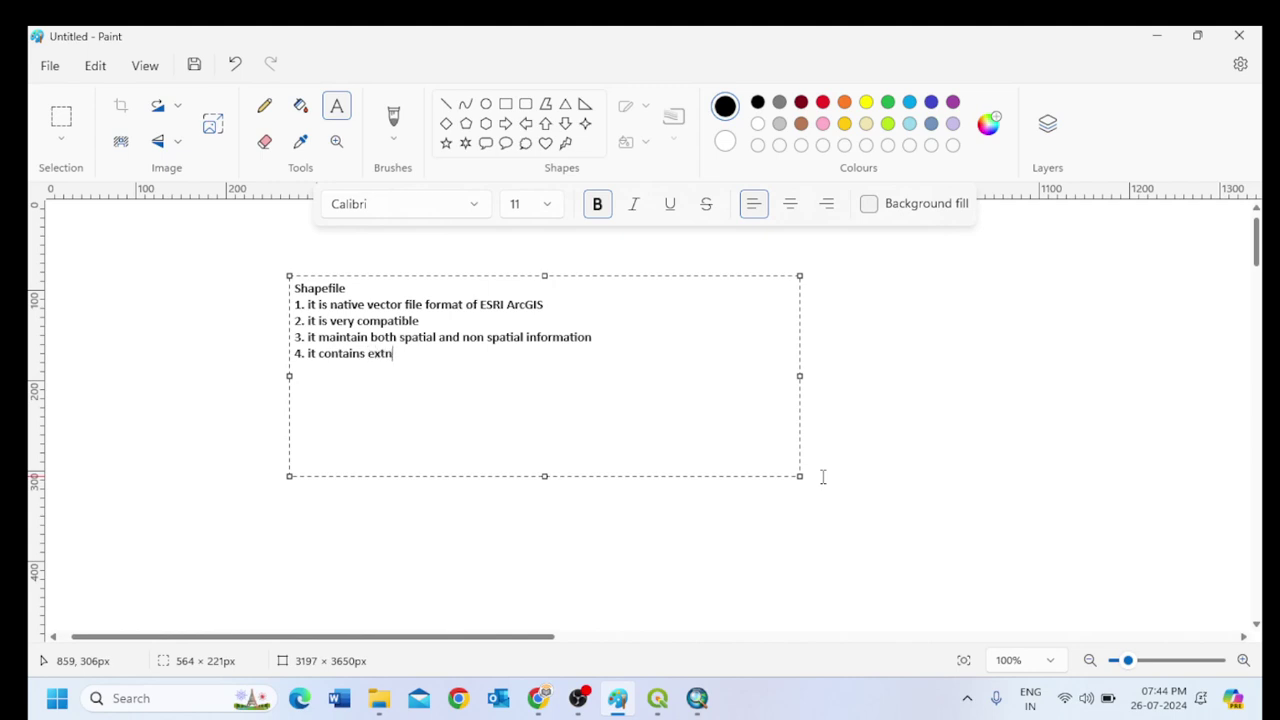
key("BackSpace")
type("ension.")
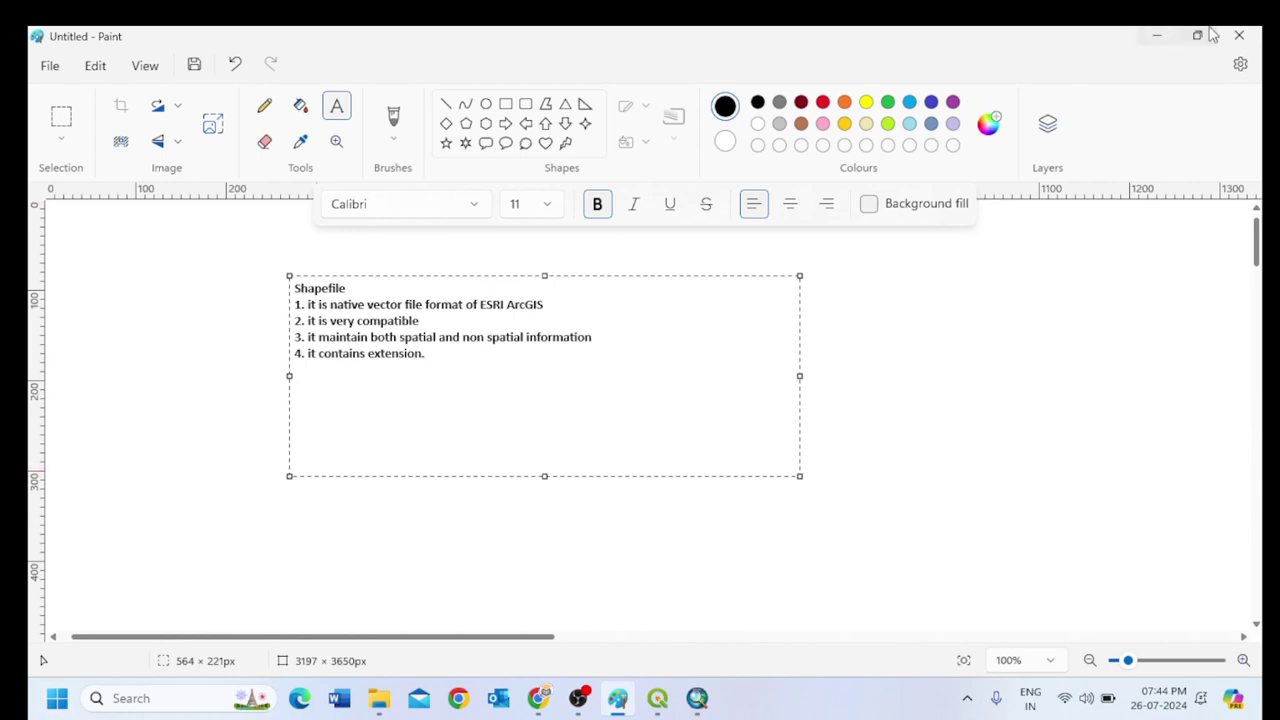
Minimize Paint and QGIS, switch to ArcMap, and list its point, Line, polygon and faridabad1.tif layers by source.
left_click(1157, 36)
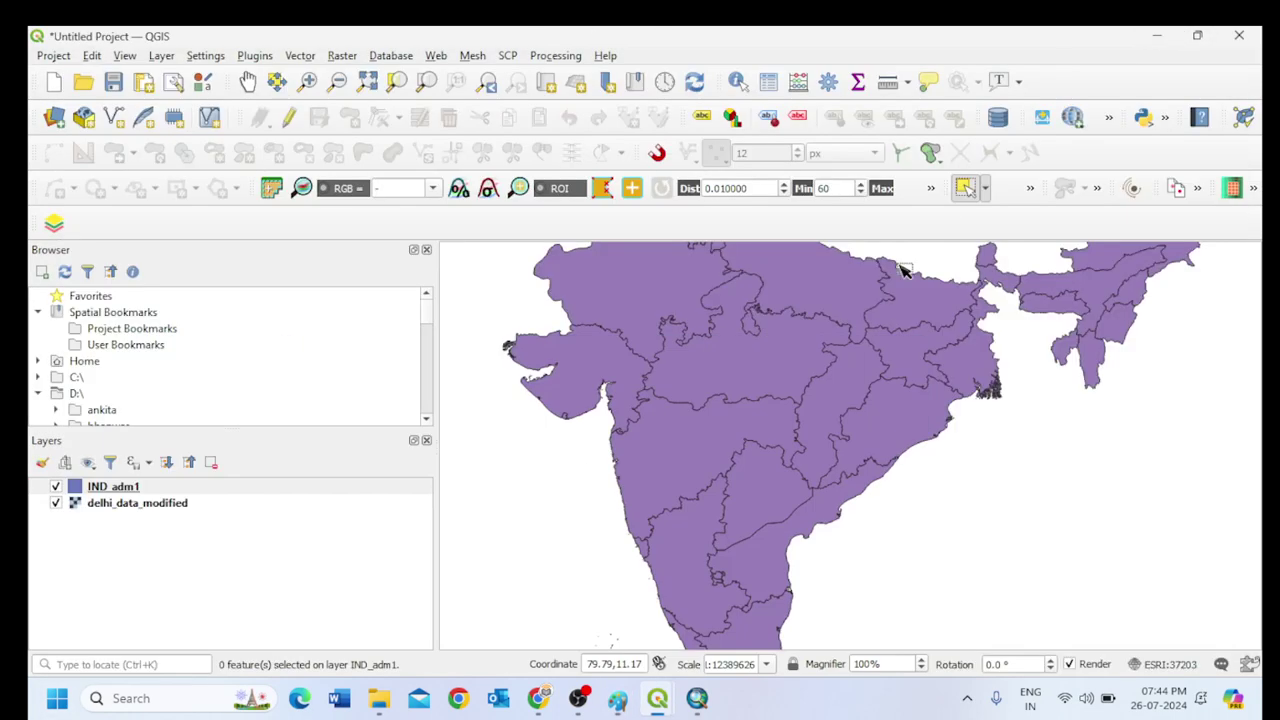
left_click(1157, 36)
left_click(697, 698)
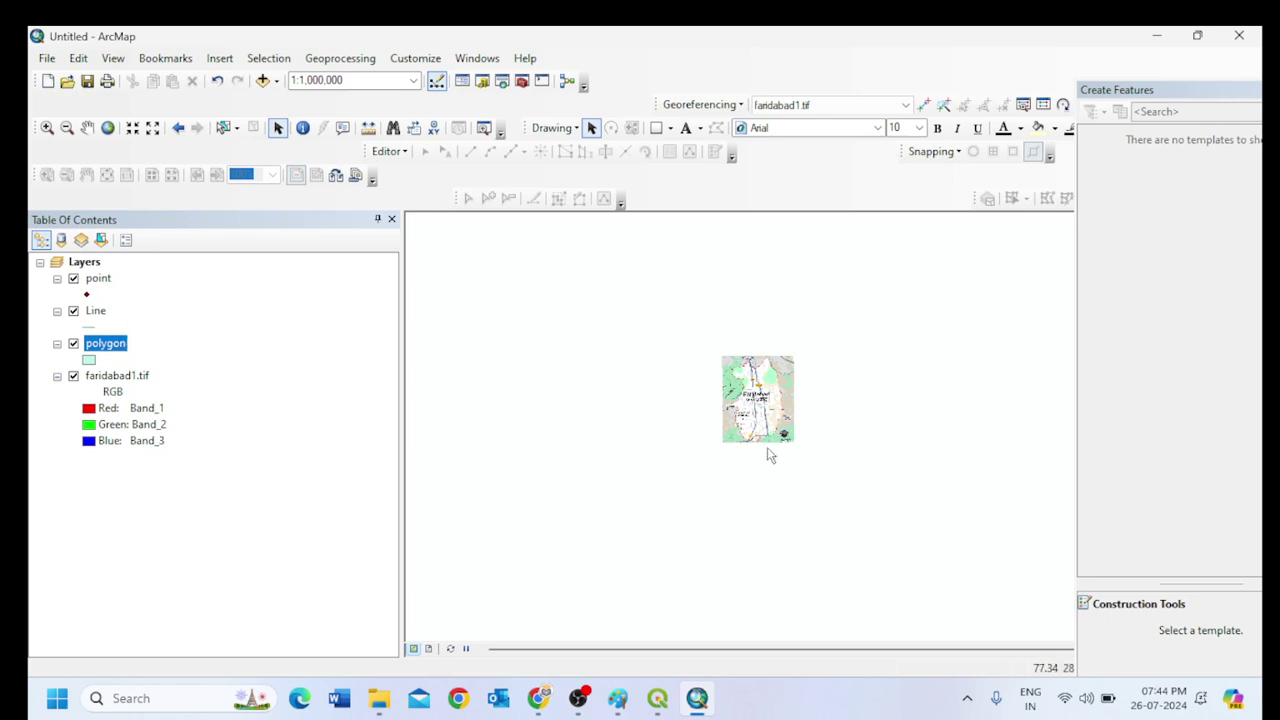
scroll(767, 447, "up", 1)
scroll(790, 412, "down", 3)
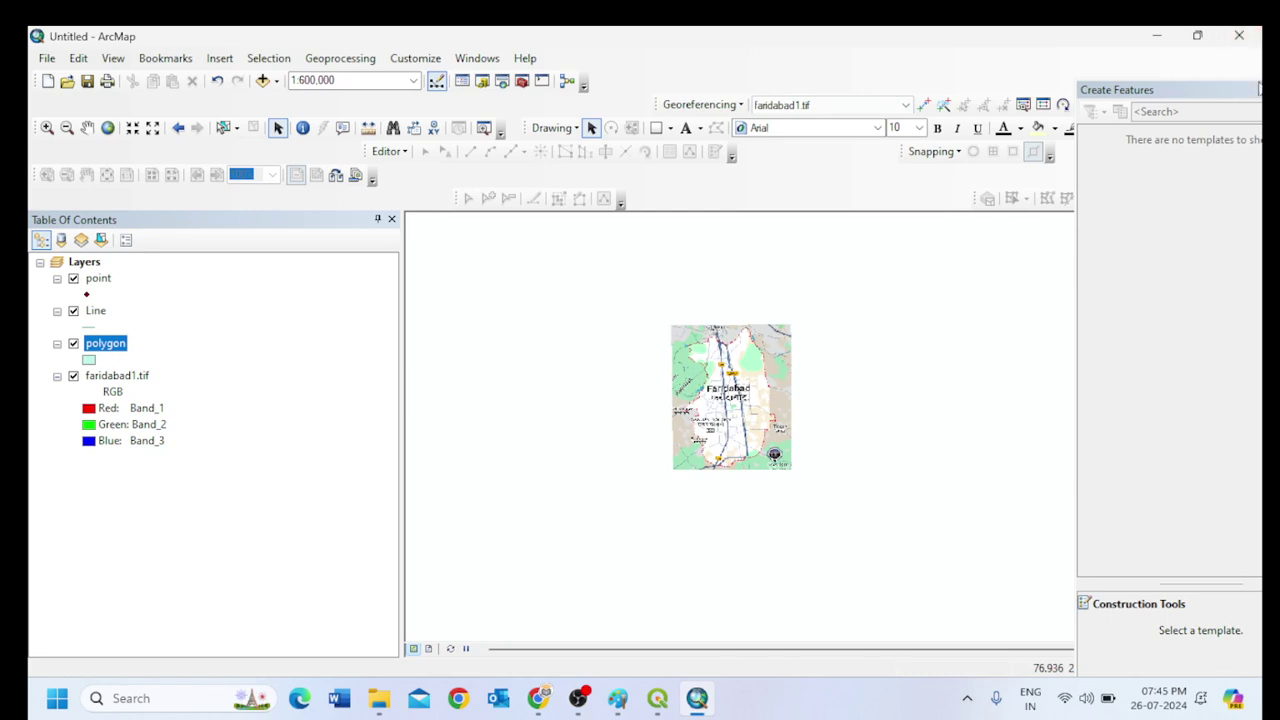
left_click(61, 240)
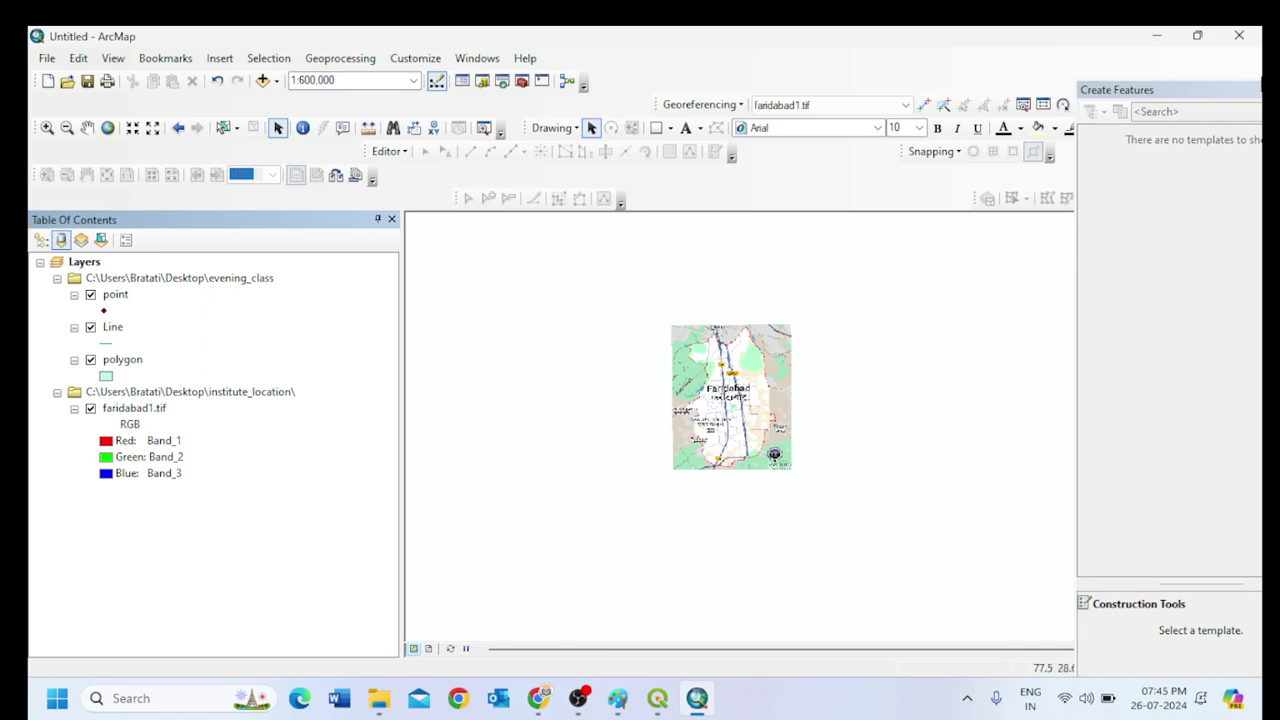
Put away the Create Features pane in ArcMap and minimize the open windows to show the desktop.
left_click_drag(1256, 91, 931, 108)
left_click(928, 102)
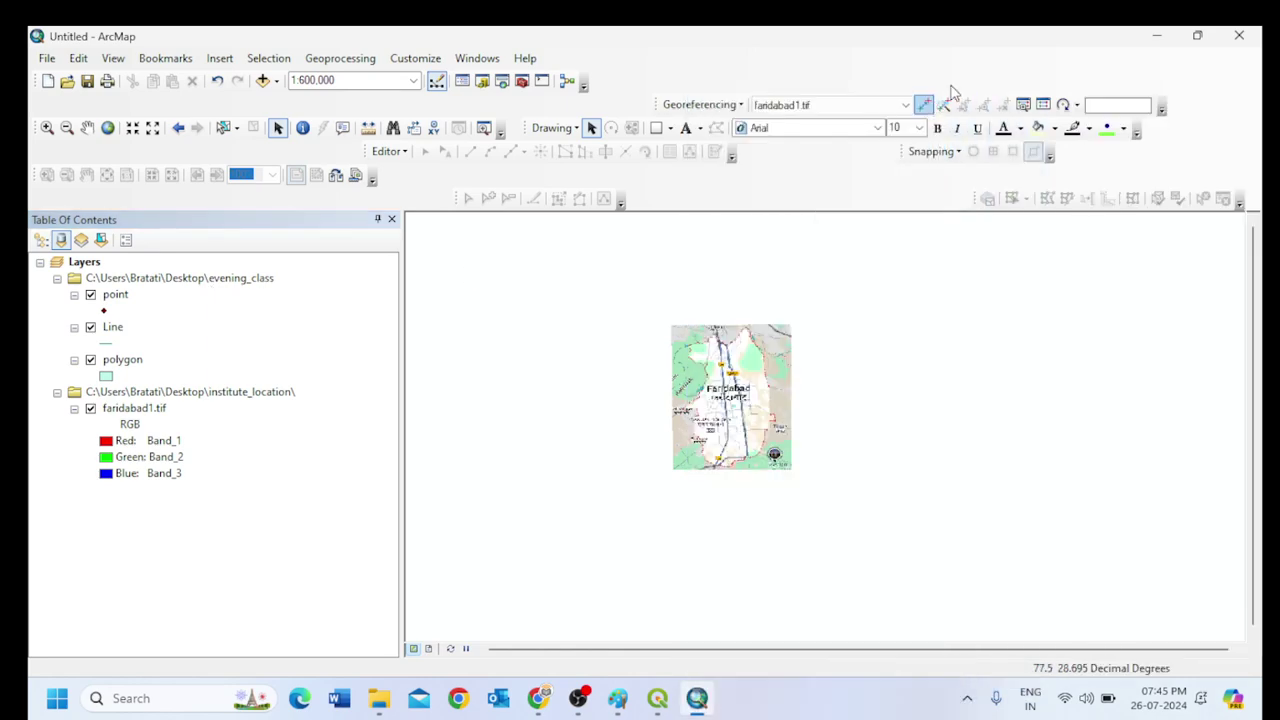
left_click(1157, 35)
left_click(1158, 42)
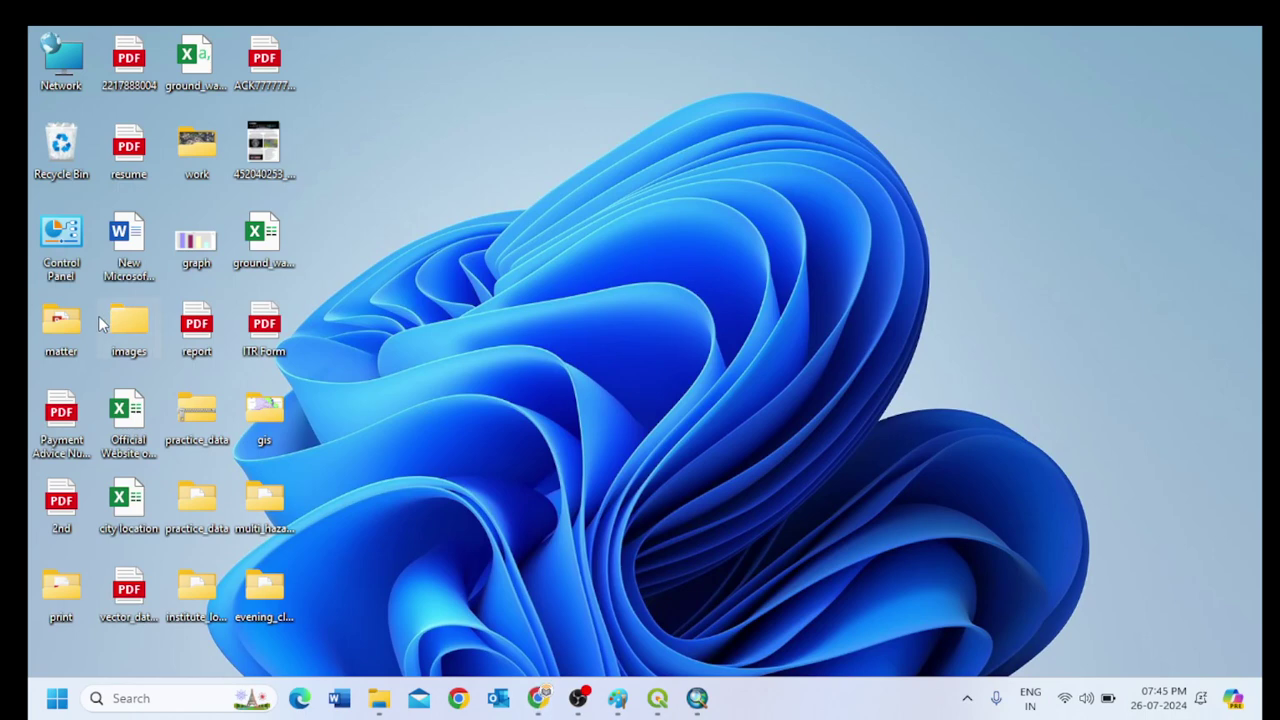
Open the evening_class folder on the desktop and go through the Line shapefile's component files from Line.cpg to Line.shx.
double_click(268, 614)
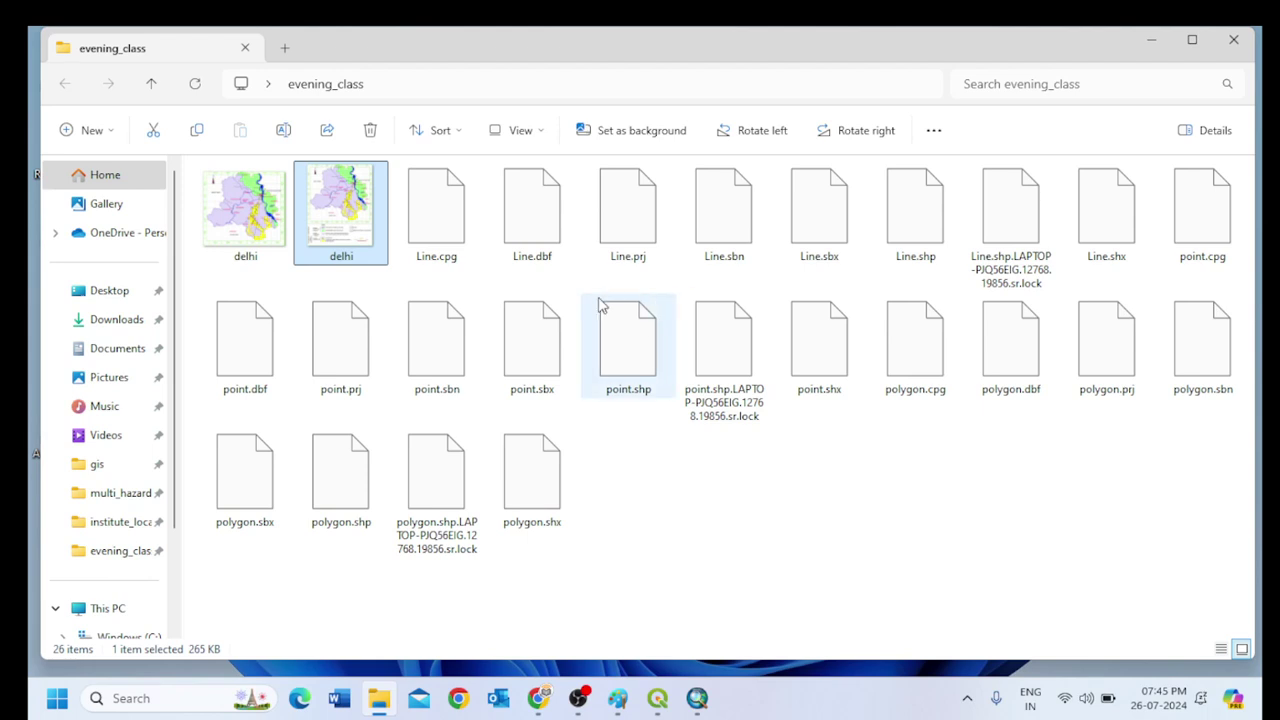
left_click(425, 258)
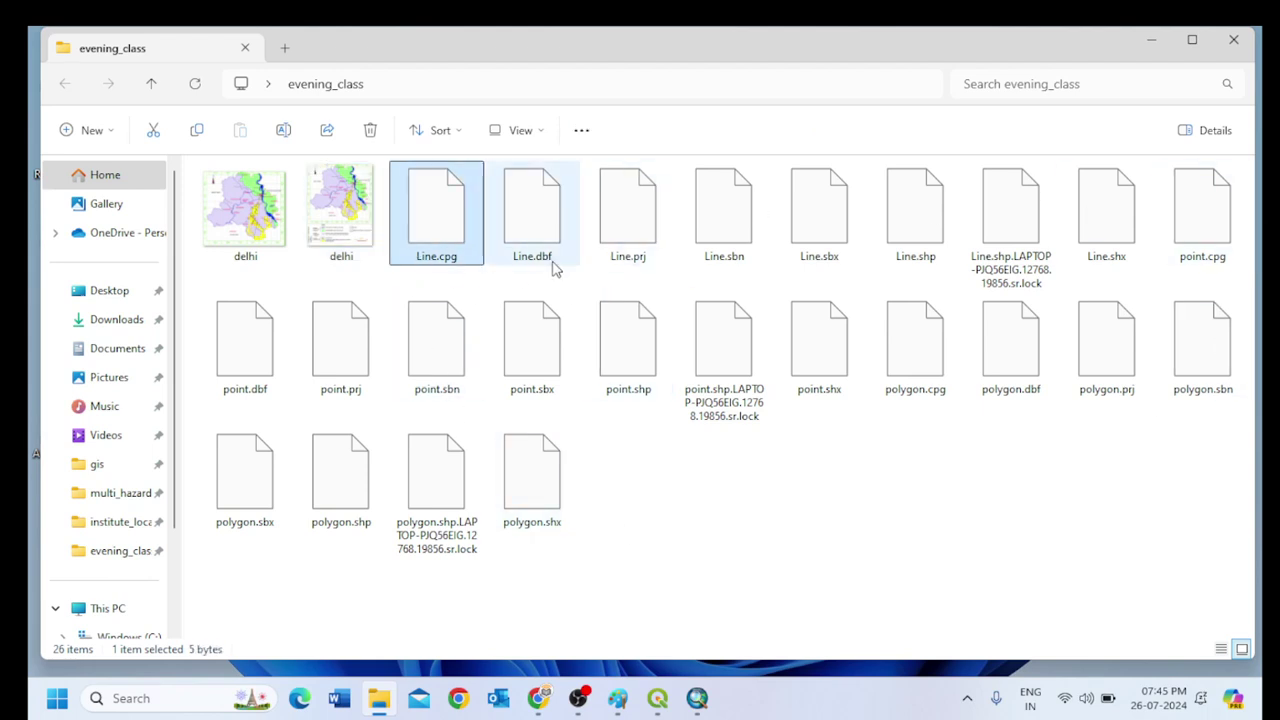
left_click(550, 262)
left_click(620, 256)
left_click(726, 256)
left_click(838, 256)
left_click(915, 256)
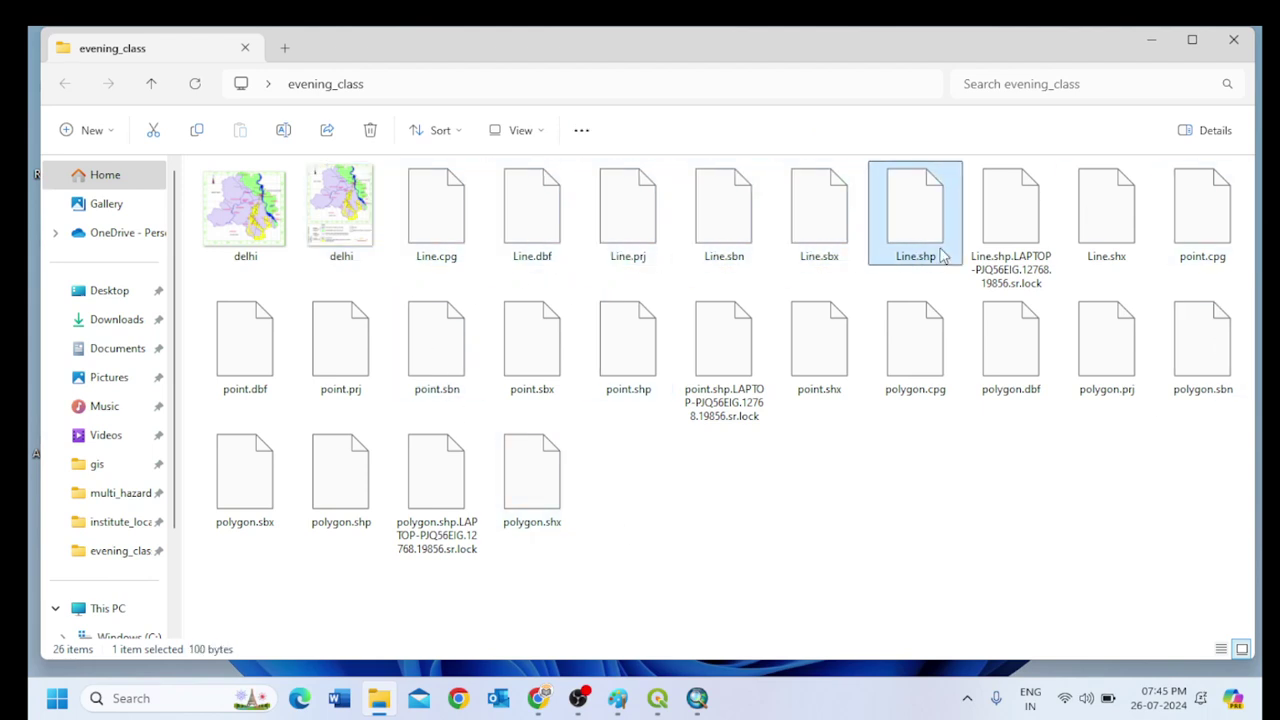
left_click(1025, 243)
left_click(1100, 250)
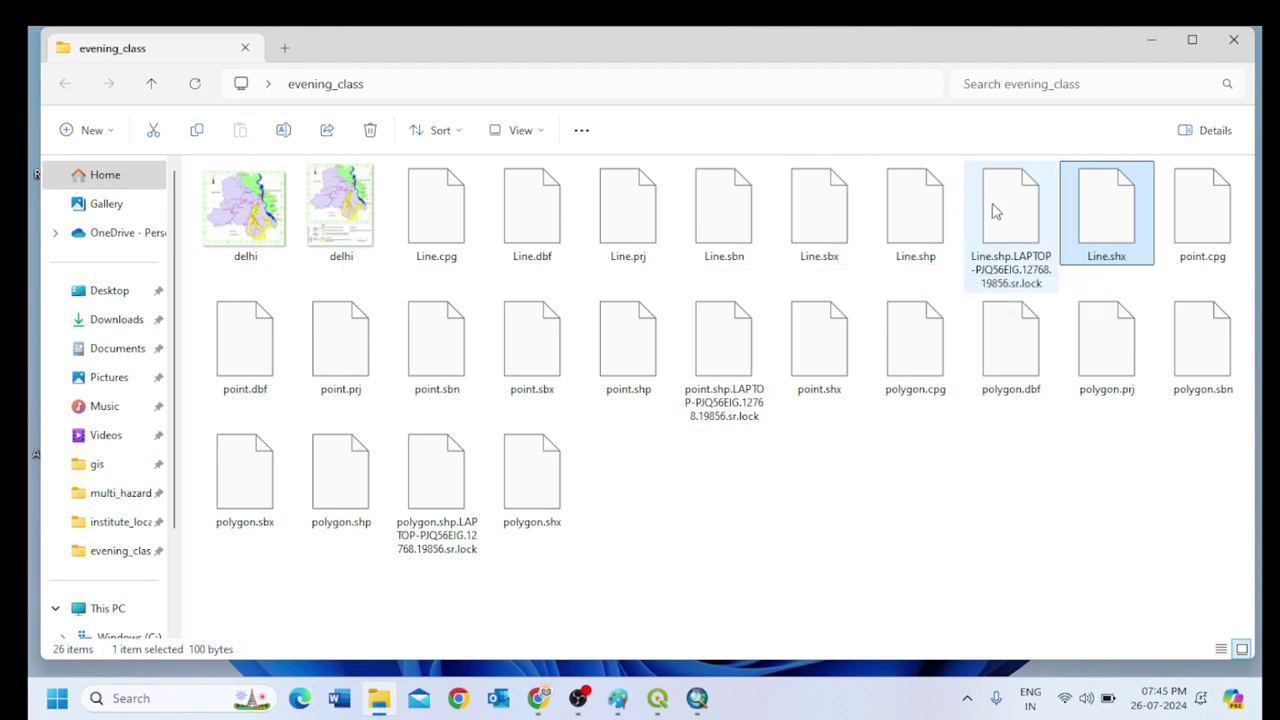
Switch to ArcMap and close it, dismissing its closing prompt to return to the evening_class folder.
left_click(697, 698)
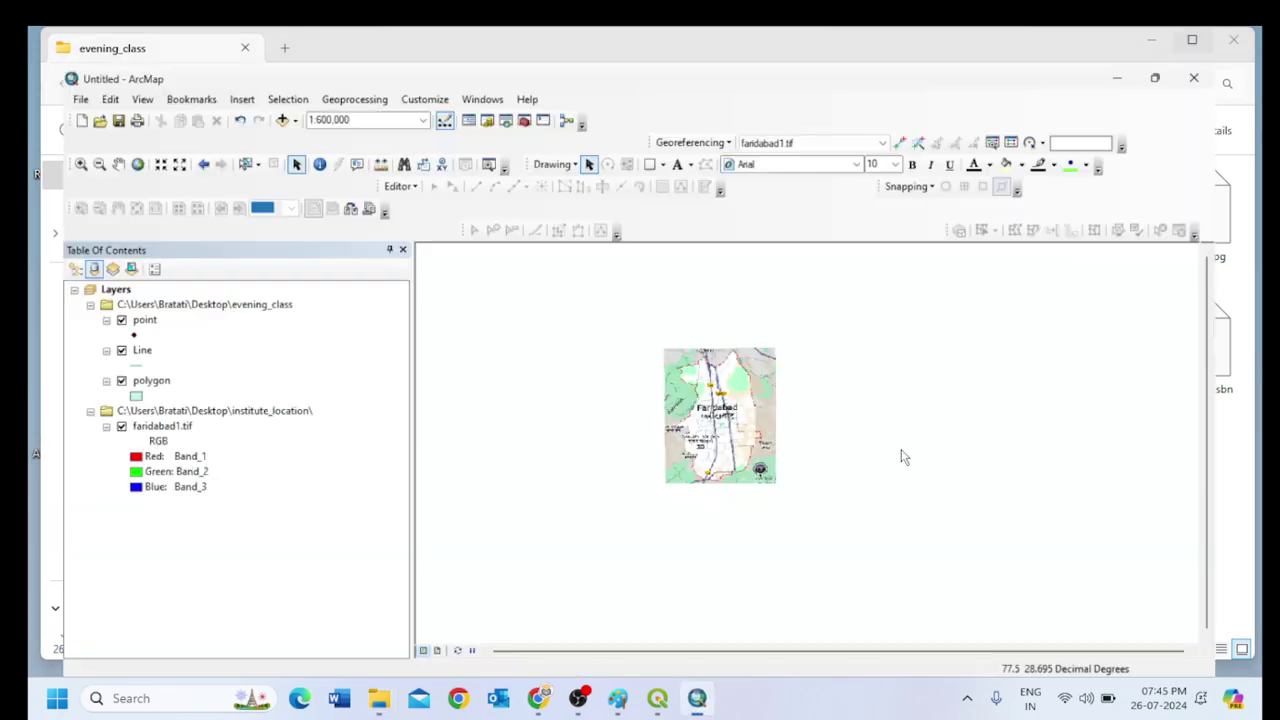
key("alt+F4")
left_click(650, 400)
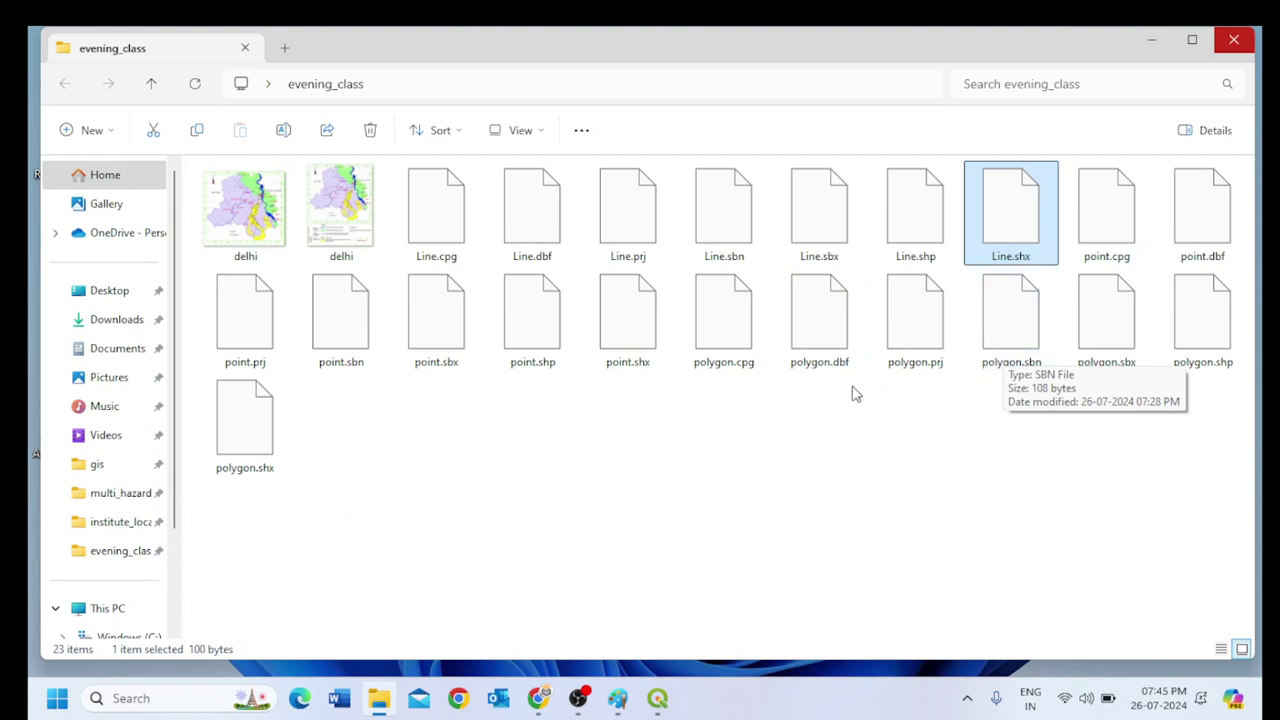
Go through the point shapefile's component files one by one: .cpg, .dbf, .prj, .sbn, .sbx, .shp and .shx.
left_click(1132, 228)
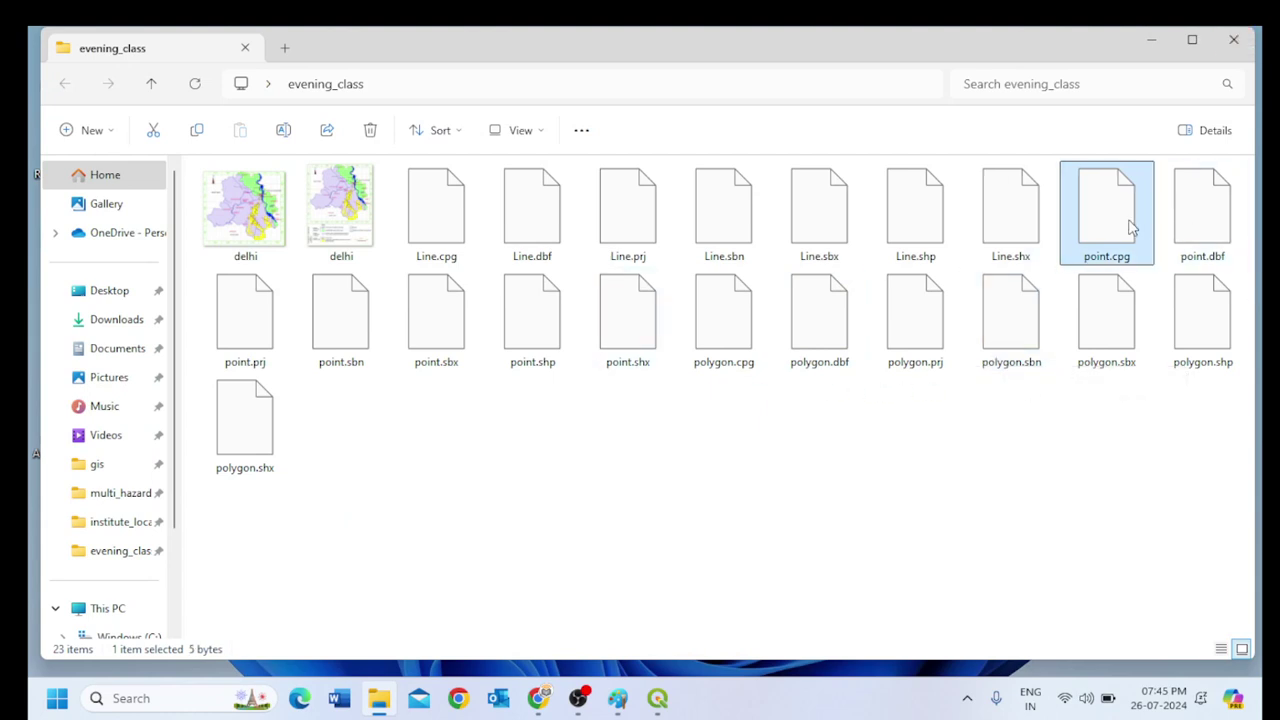
left_click(1168, 233)
left_click(240, 336)
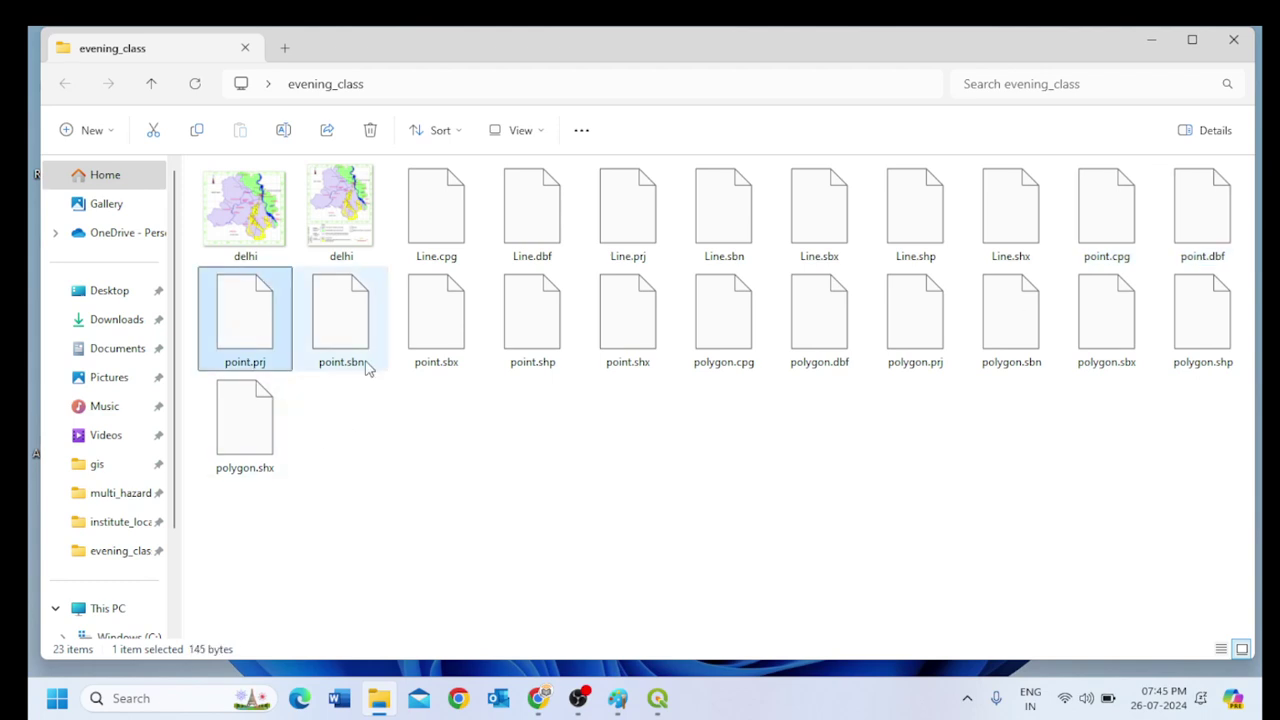
left_click(350, 350)
left_click(455, 360)
left_click(545, 340)
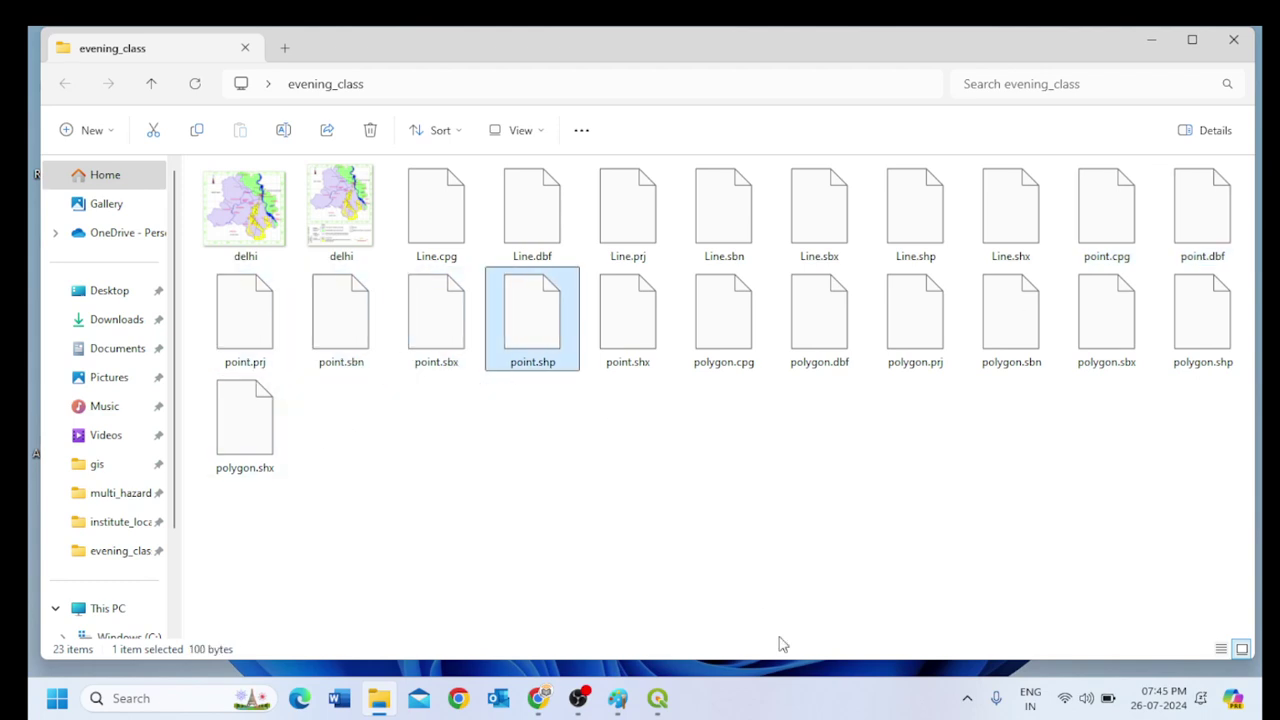
left_click(628, 325)
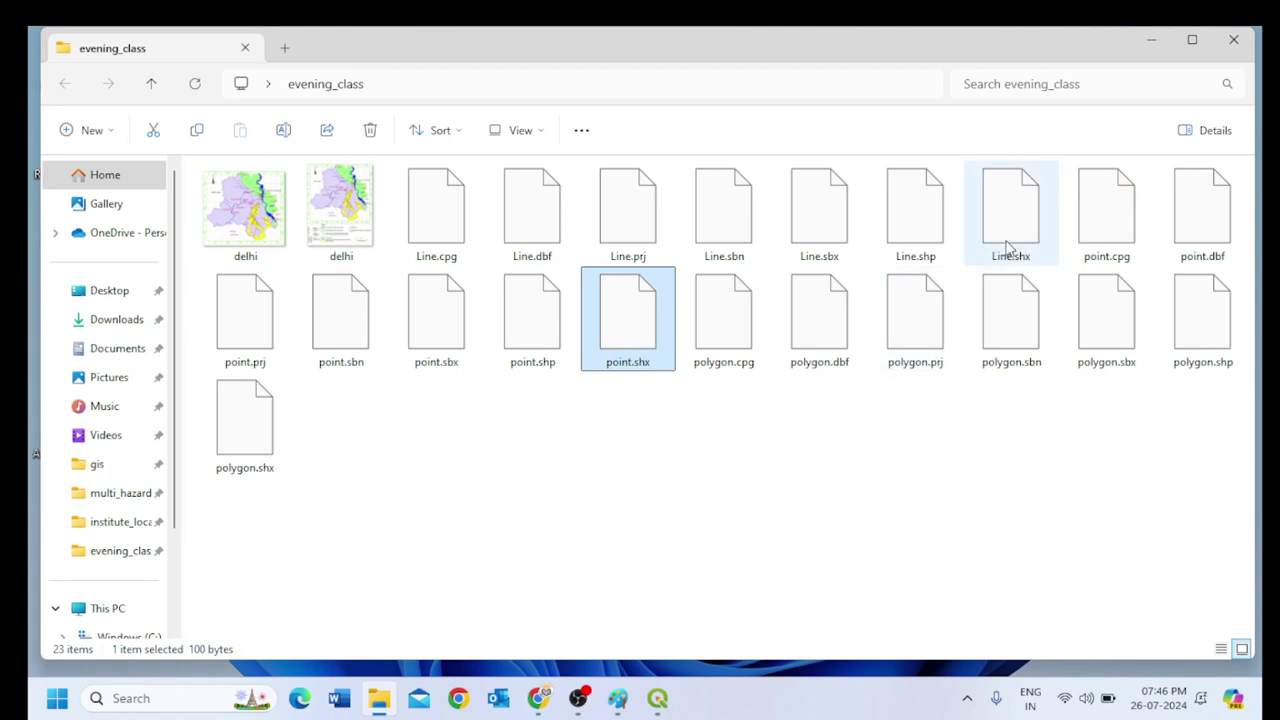
Select all the point files from point.cpg to point.shx together to show them as one set, and clear the selection.
left_click(1104, 232)
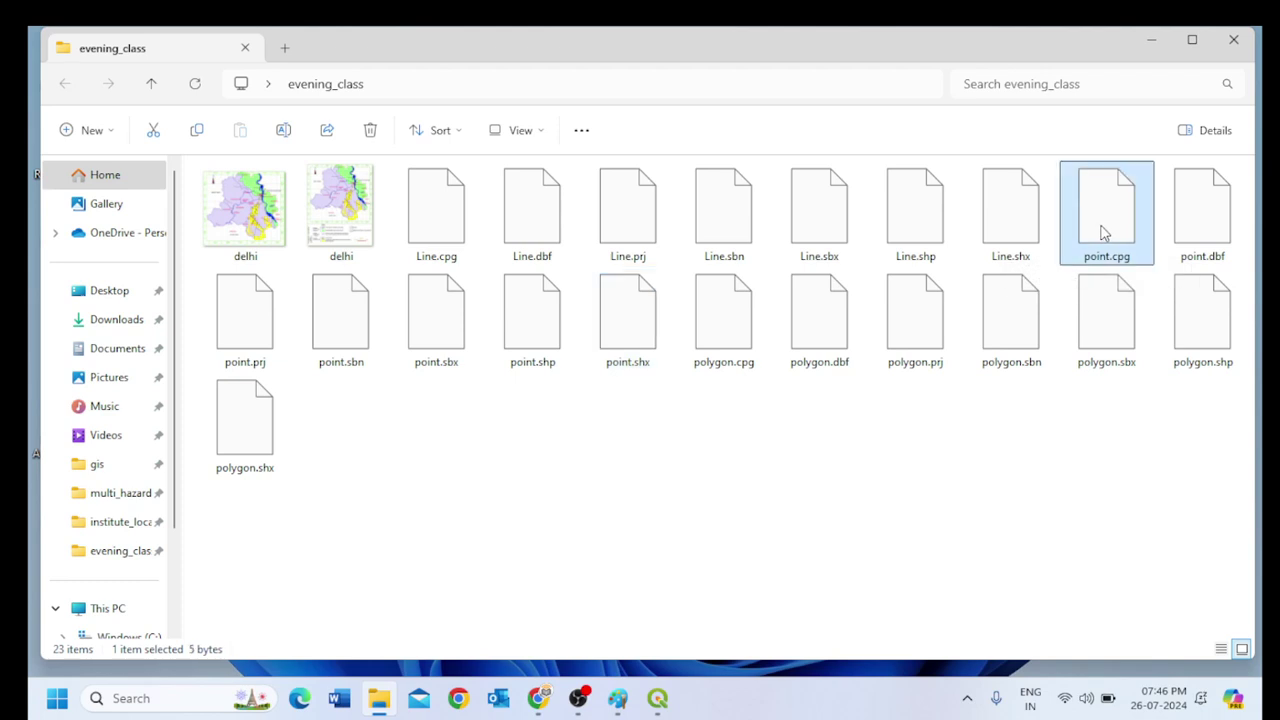
left_click(1196, 232, "ctrl")
left_click(282, 343, "ctrl")
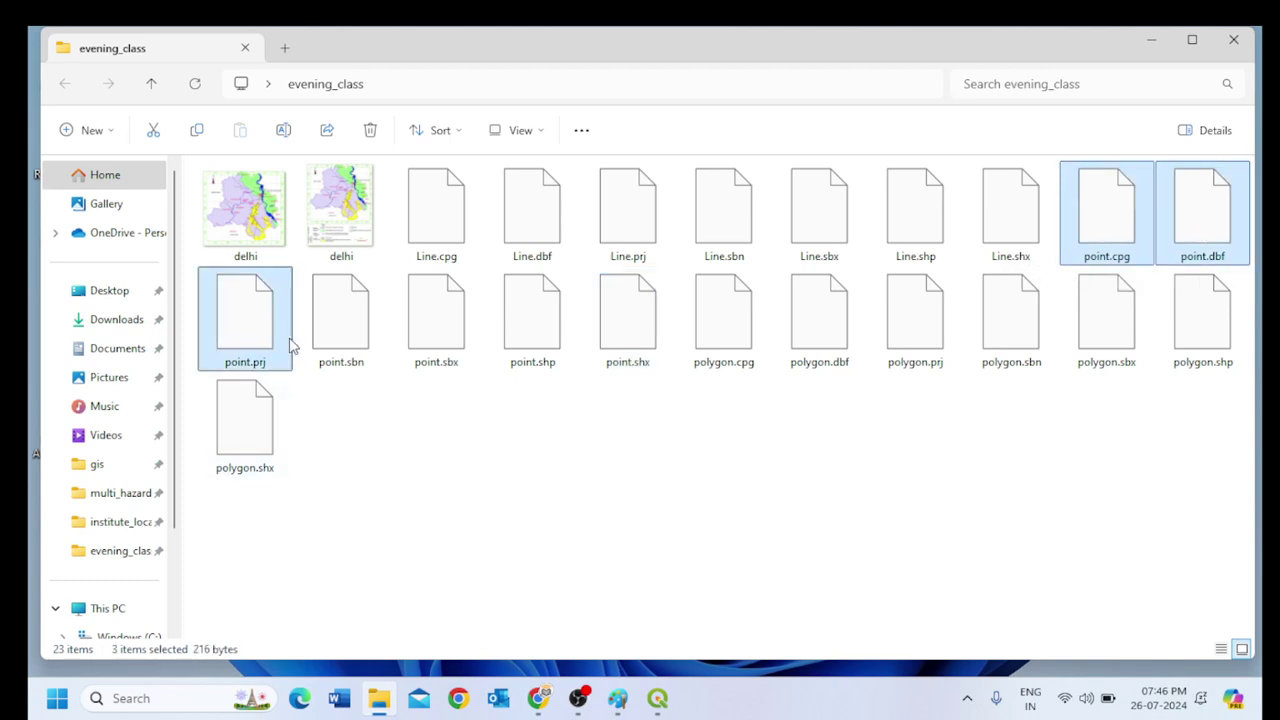
left_click(371, 334, "ctrl")
left_click(426, 340, "ctrl")
left_click(517, 334, "ctrl")
left_click(632, 332, "ctrl")
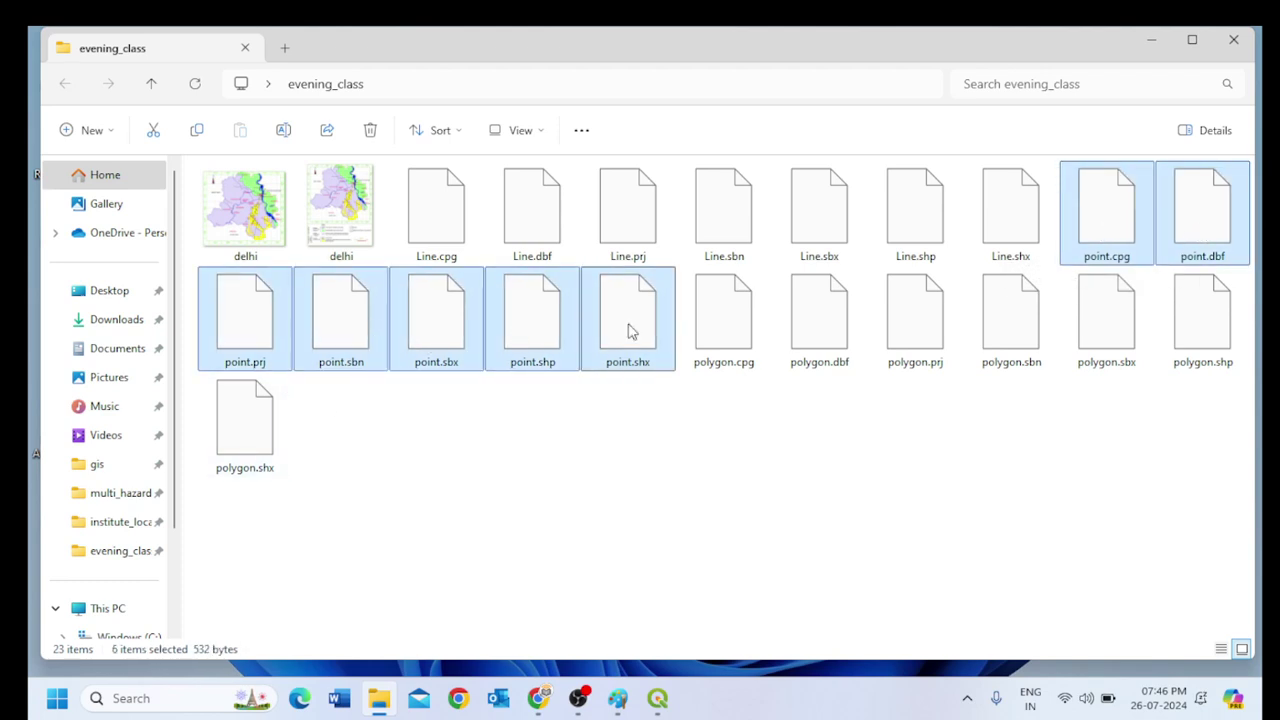
left_click(794, 550)
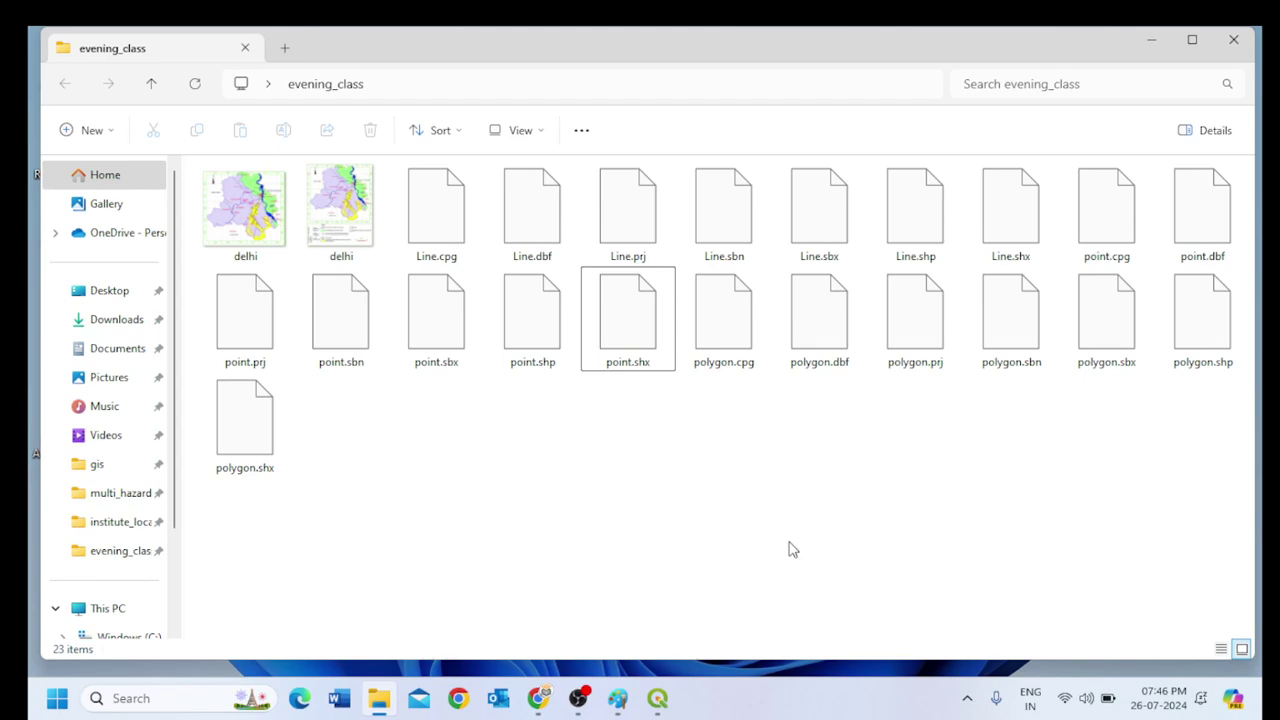
Minimize the evening_class folder, switch to Chrome, and enter the search "extension of shapefile" in a new tab.
left_click(1152, 42)
mouse_move(538, 698)
left_click(419, 617)
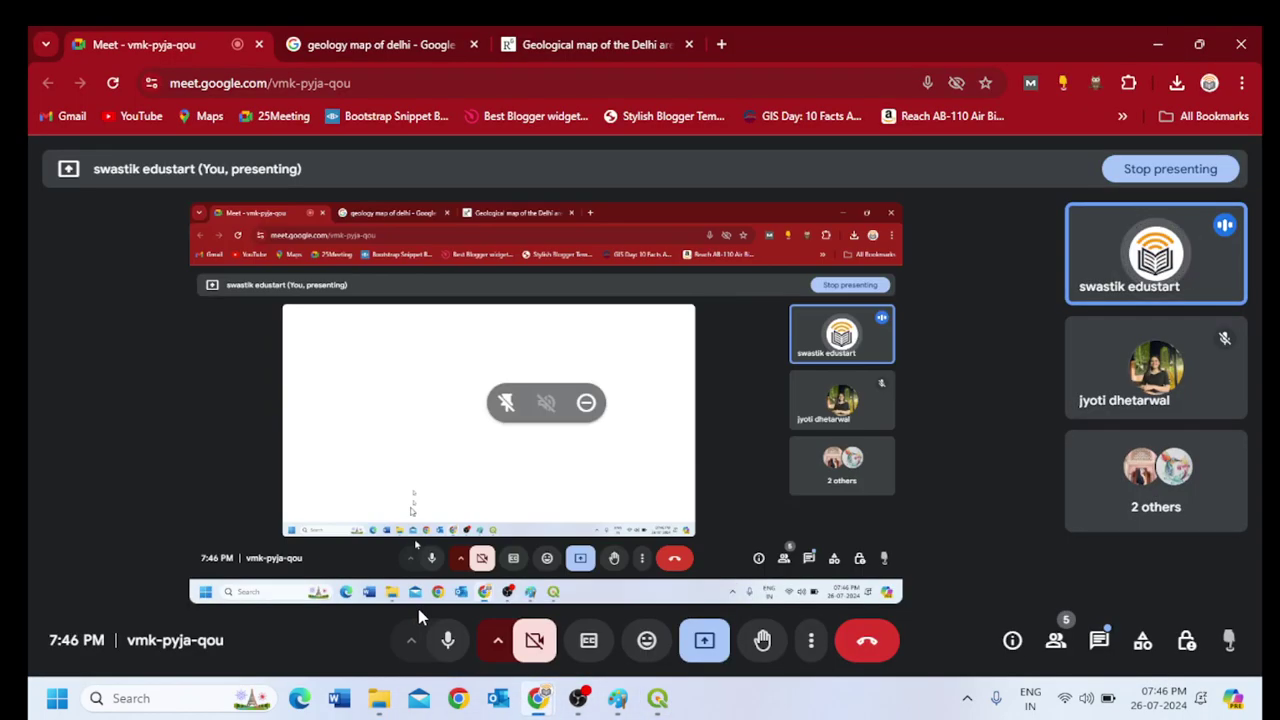
left_click(721, 44)
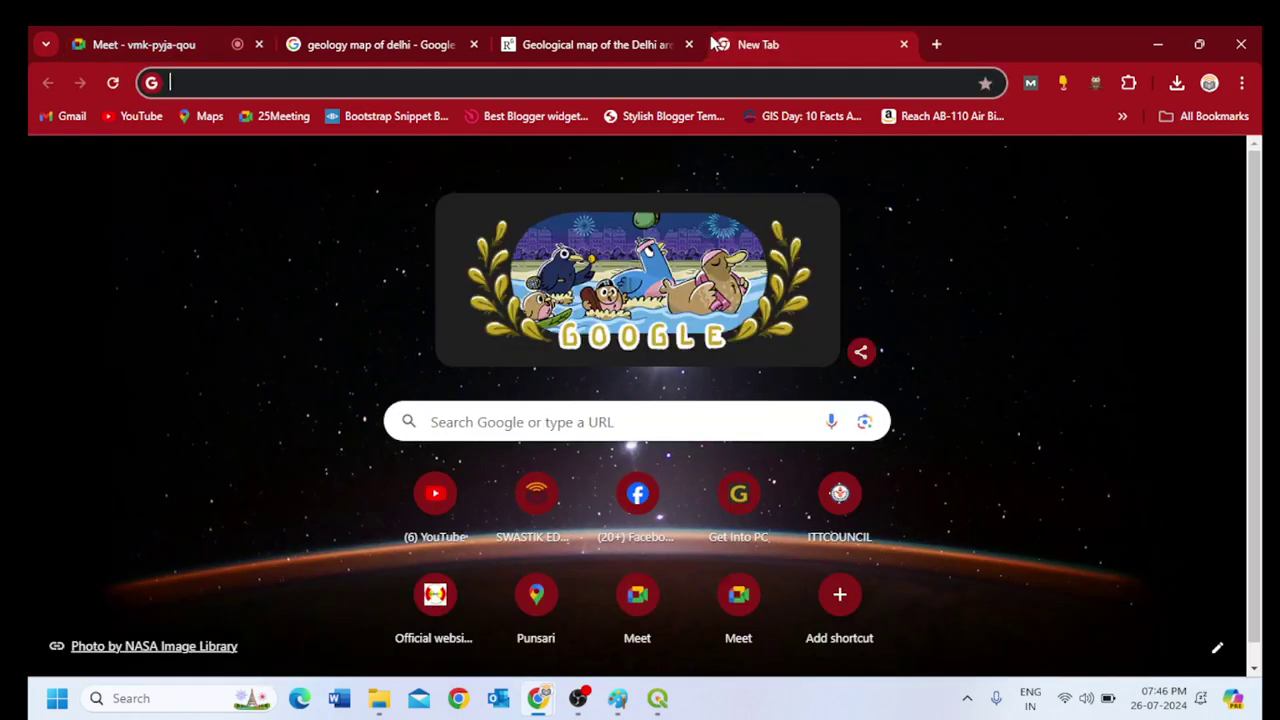
type("exten")
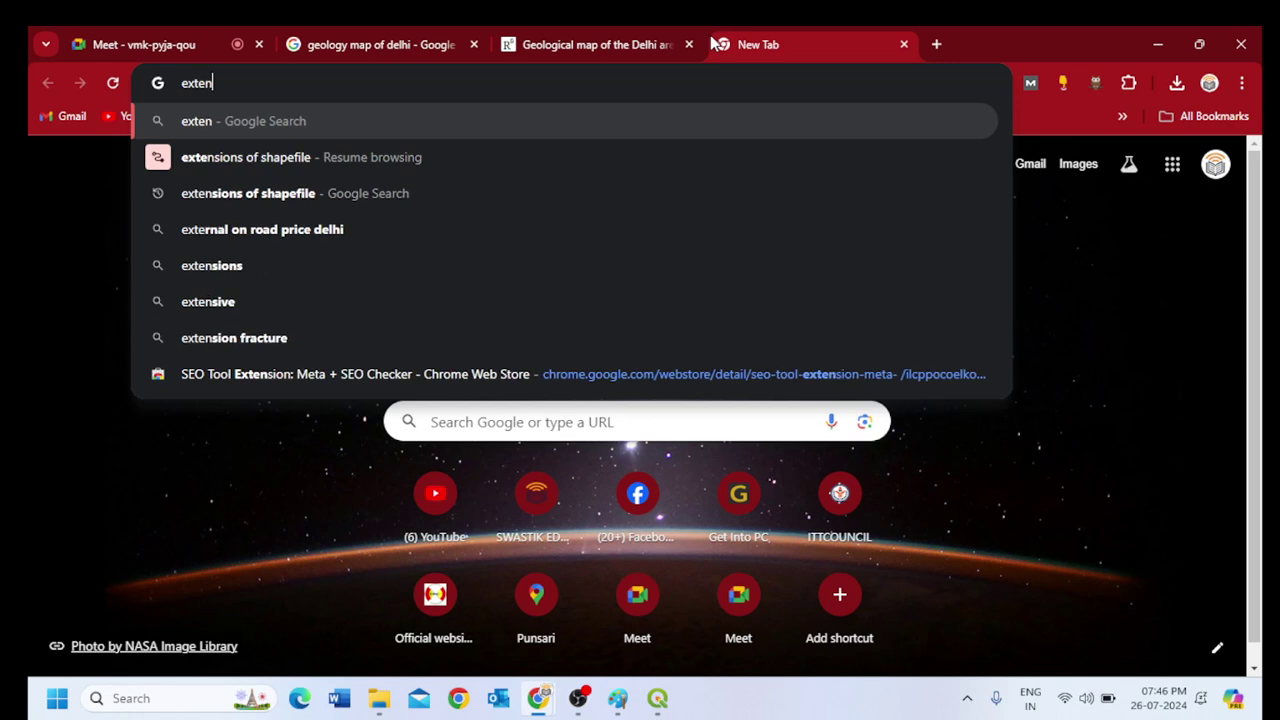
type("sion of s")
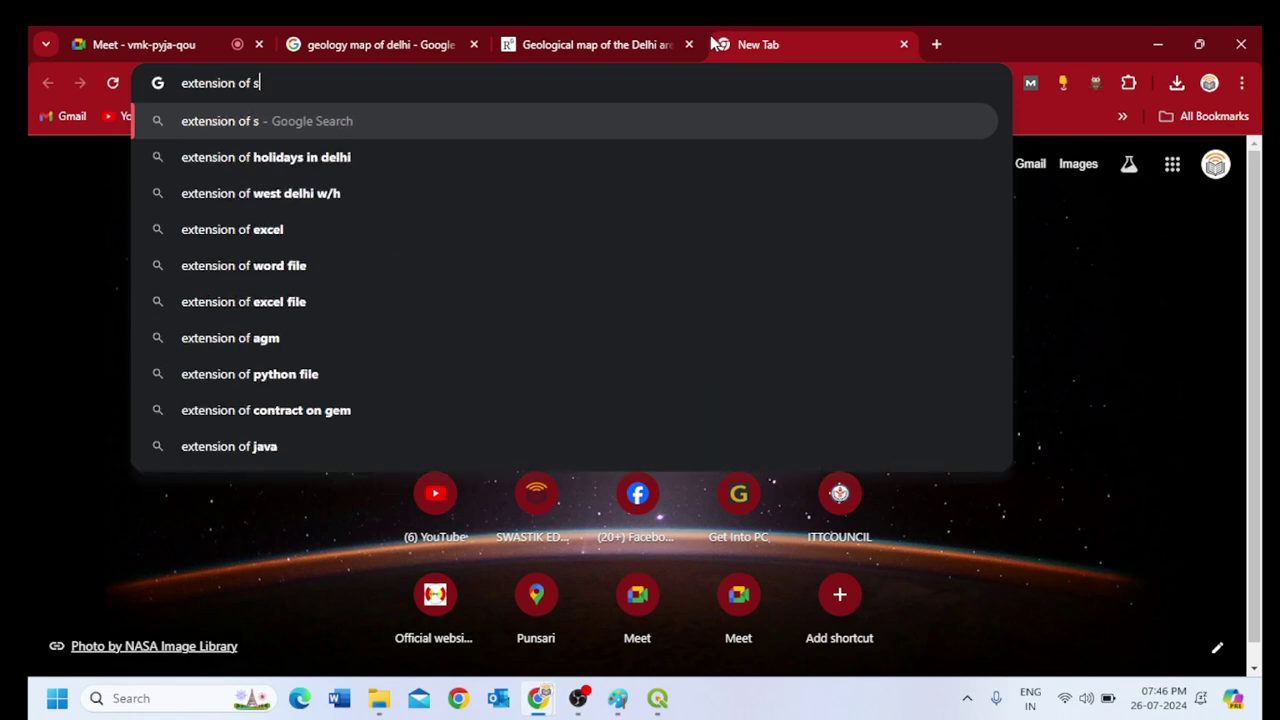
type("hapefile")
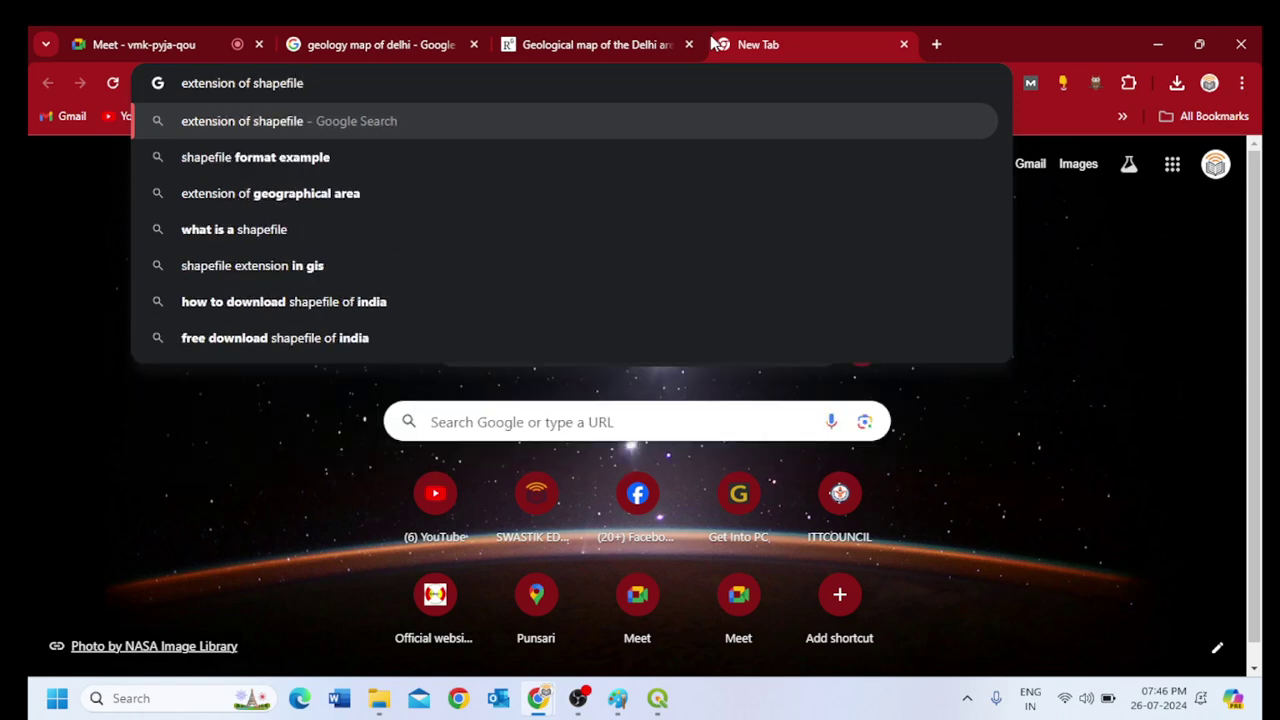
Search the web for "extension of shapefile" and bring up Esri's ArcMap documentation page on shapefile file extensions.
key("Return")
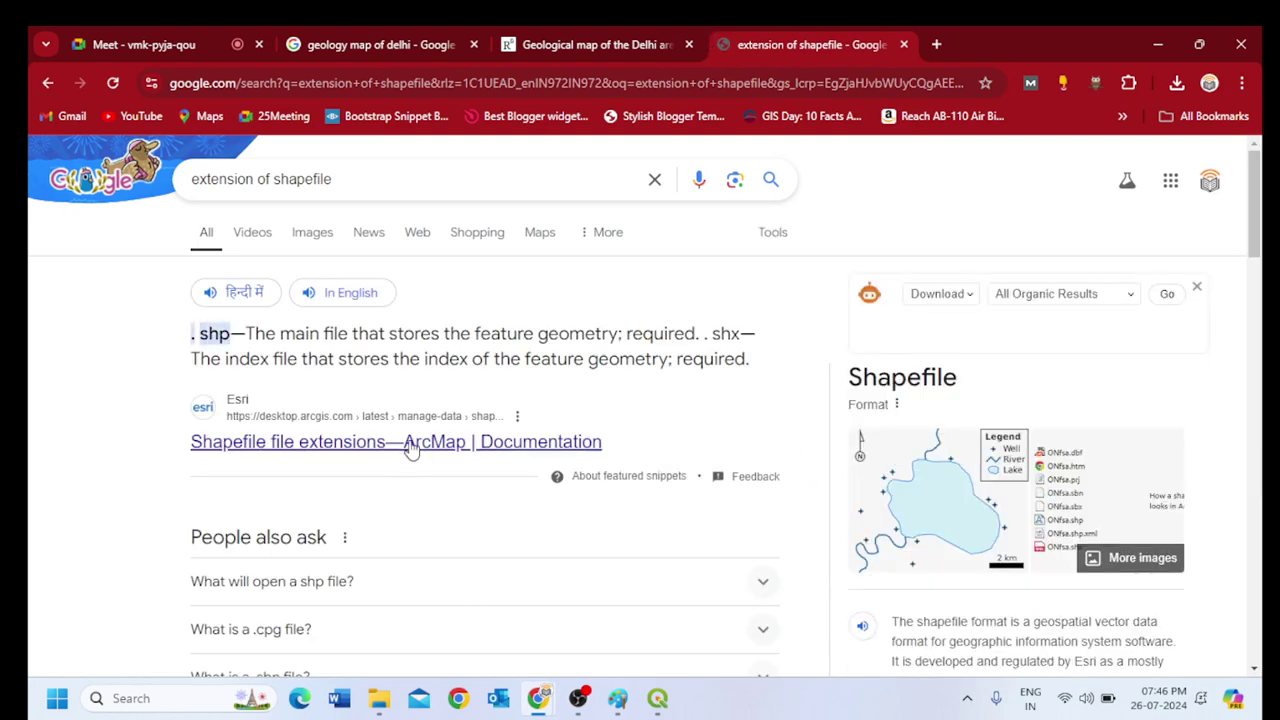
left_click(412, 447)
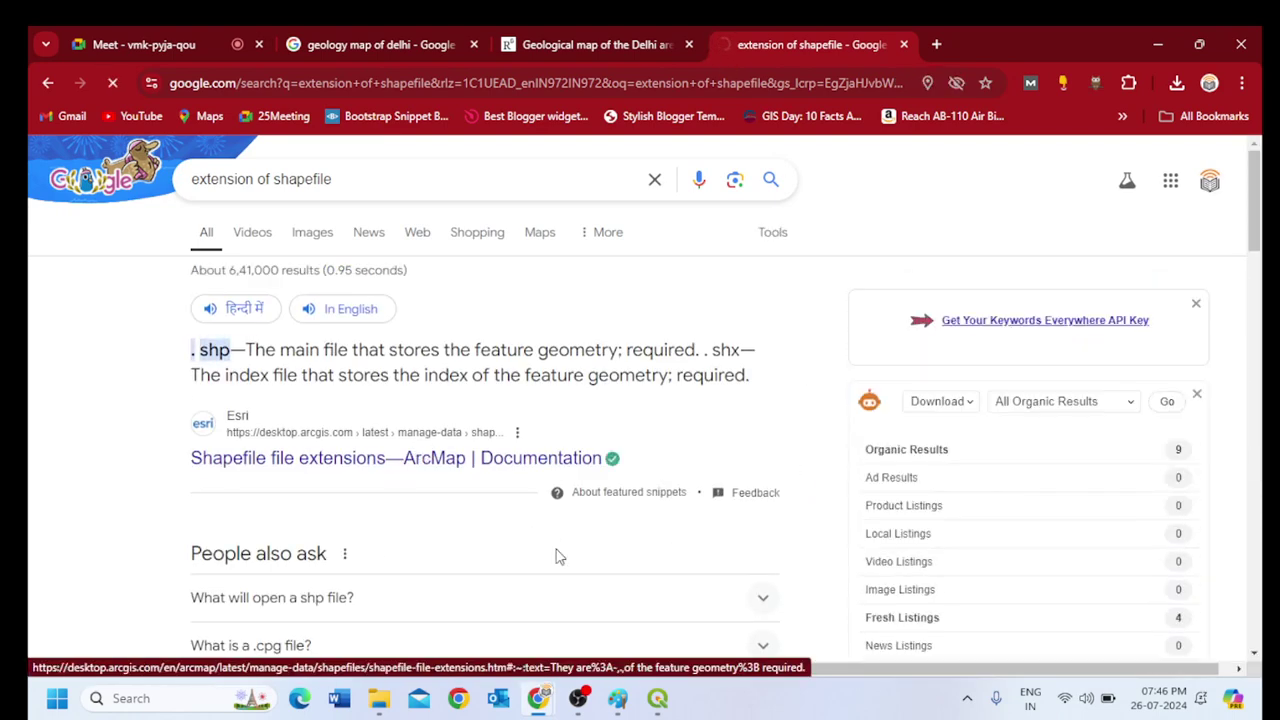
left_click(379, 698)
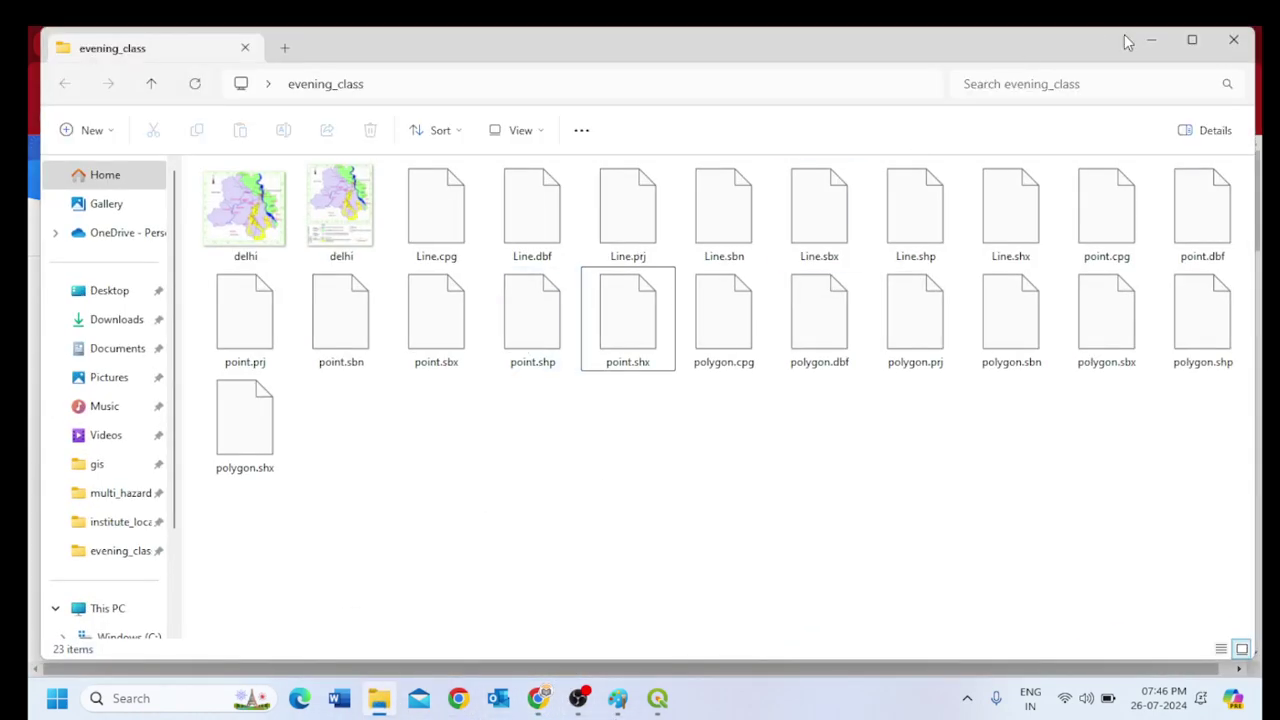
left_click(1151, 40)
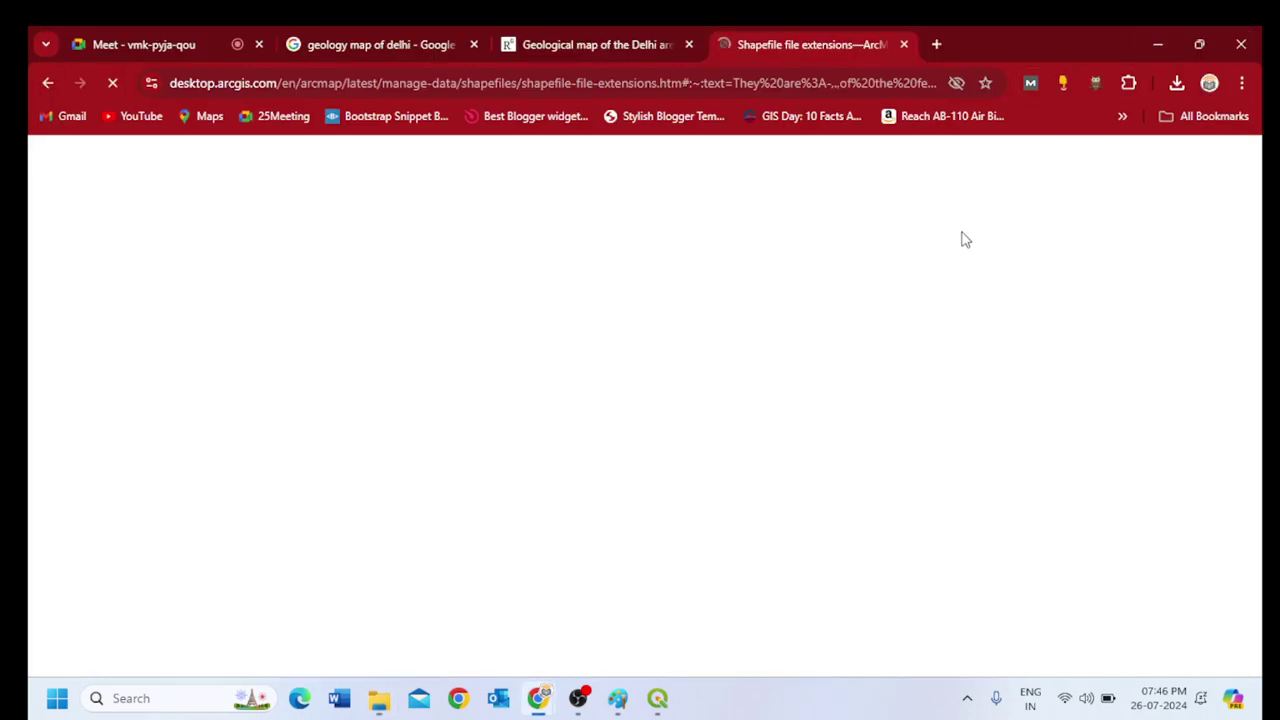
left_click(208, 45)
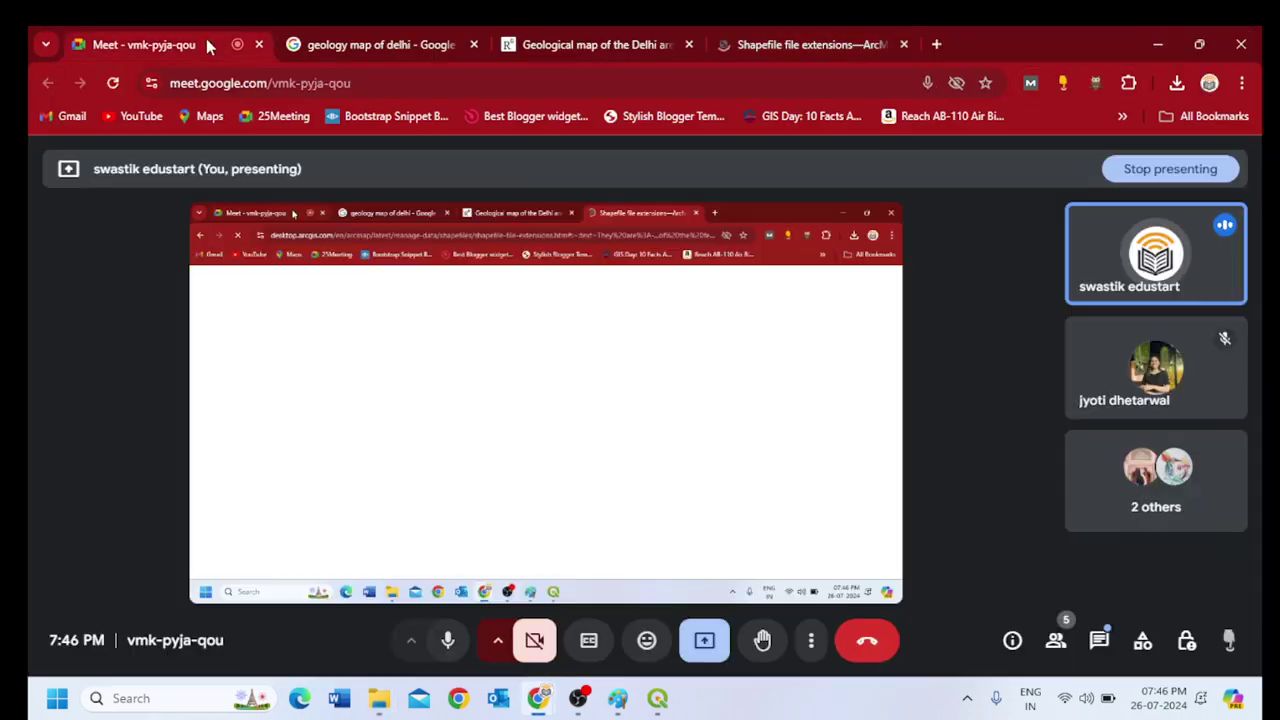
left_click(860, 40)
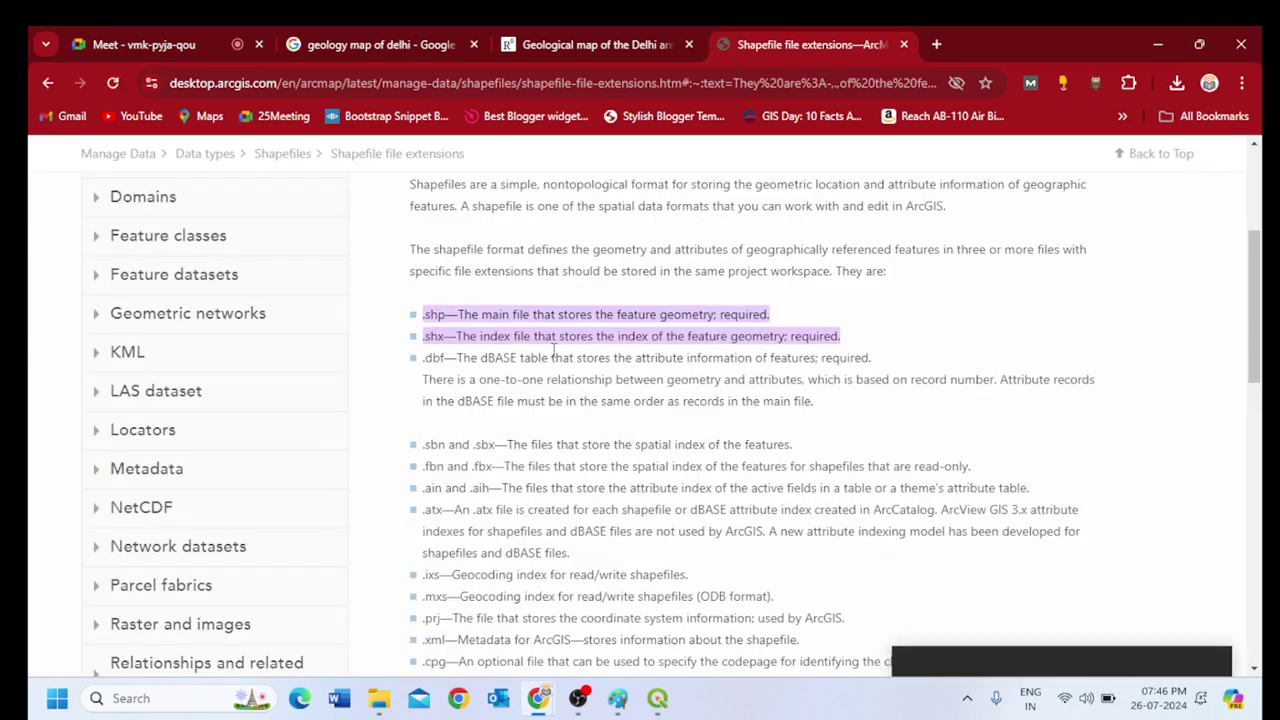
Locate Line.shp in the evening_class folder in File Explorer, return to the browser documentation and reject all cookies.
left_click(379, 698)
left_click(933, 232)
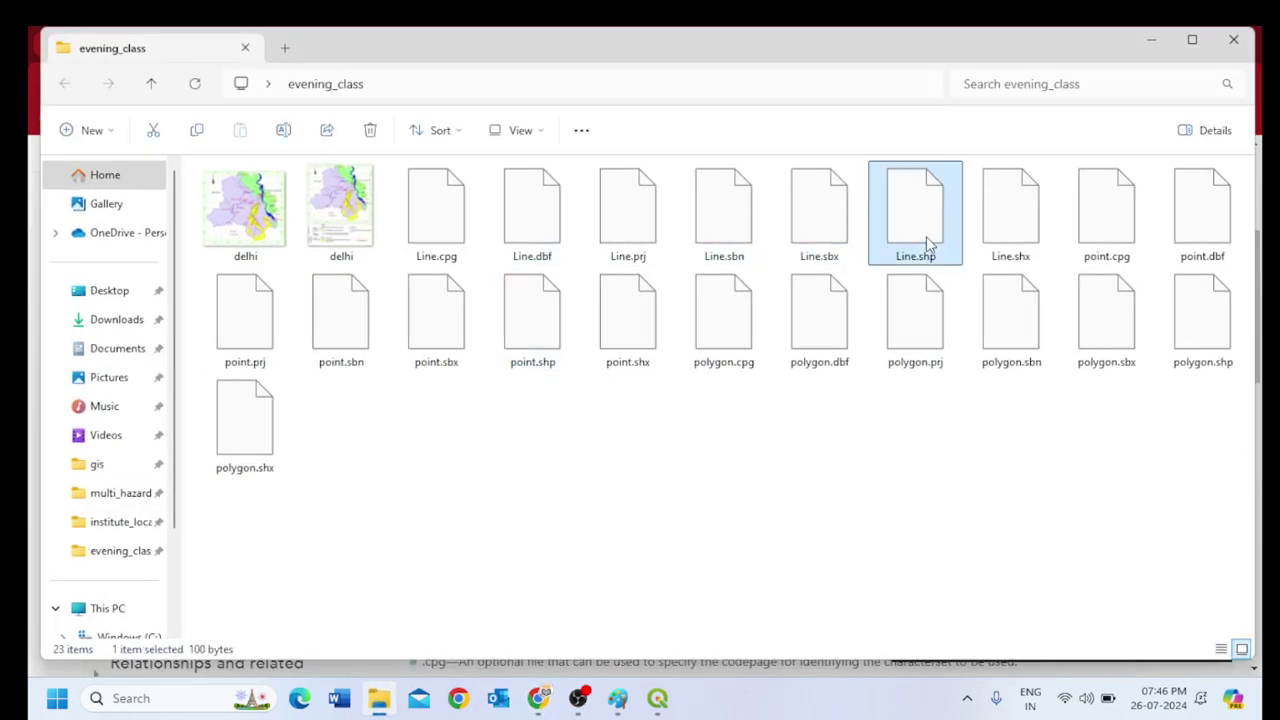
left_click(1151, 40)
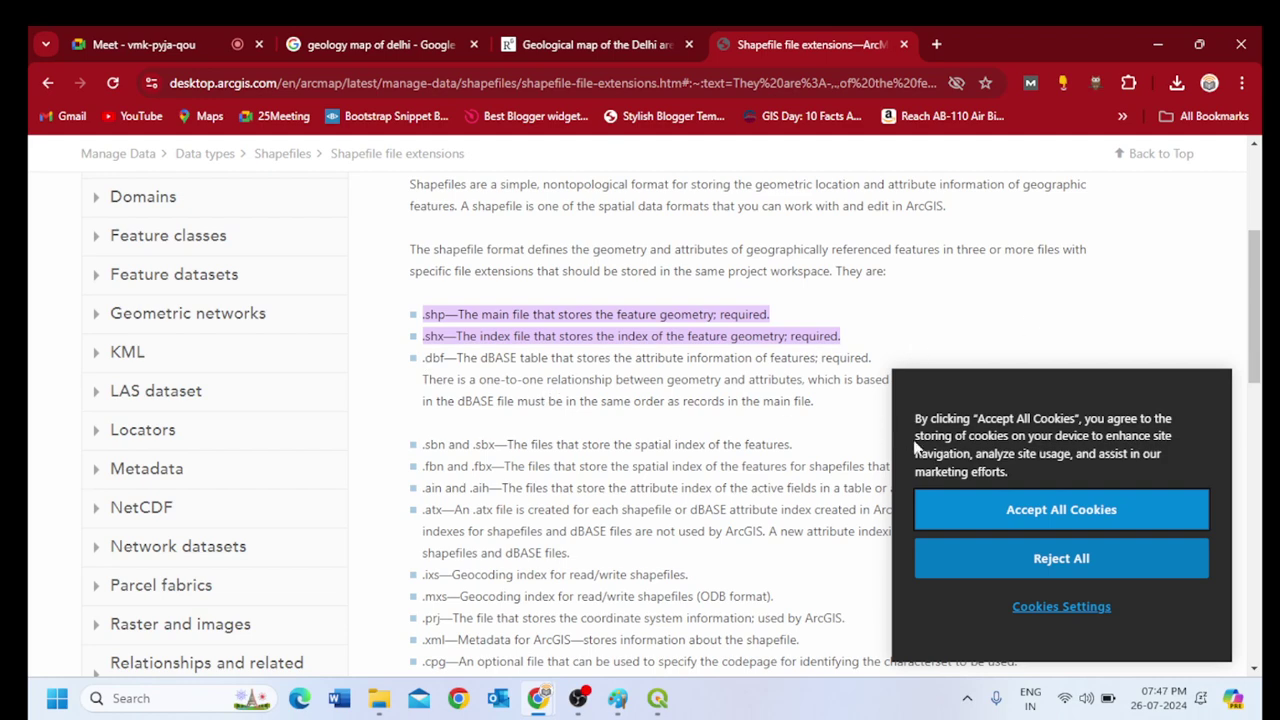
left_click(1055, 560)
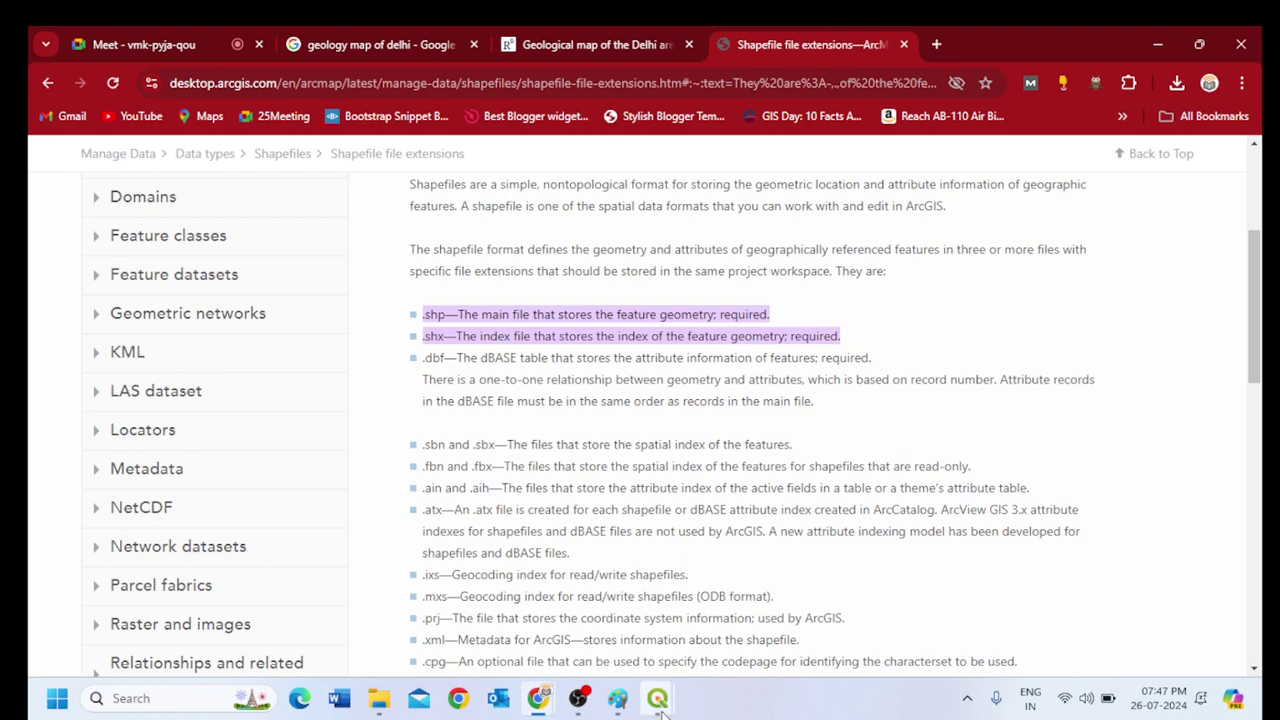
Switch to QGIS to view the IND_adm1 attribute table, and close the table.
mouse_move(657, 697)
left_click(712, 610)
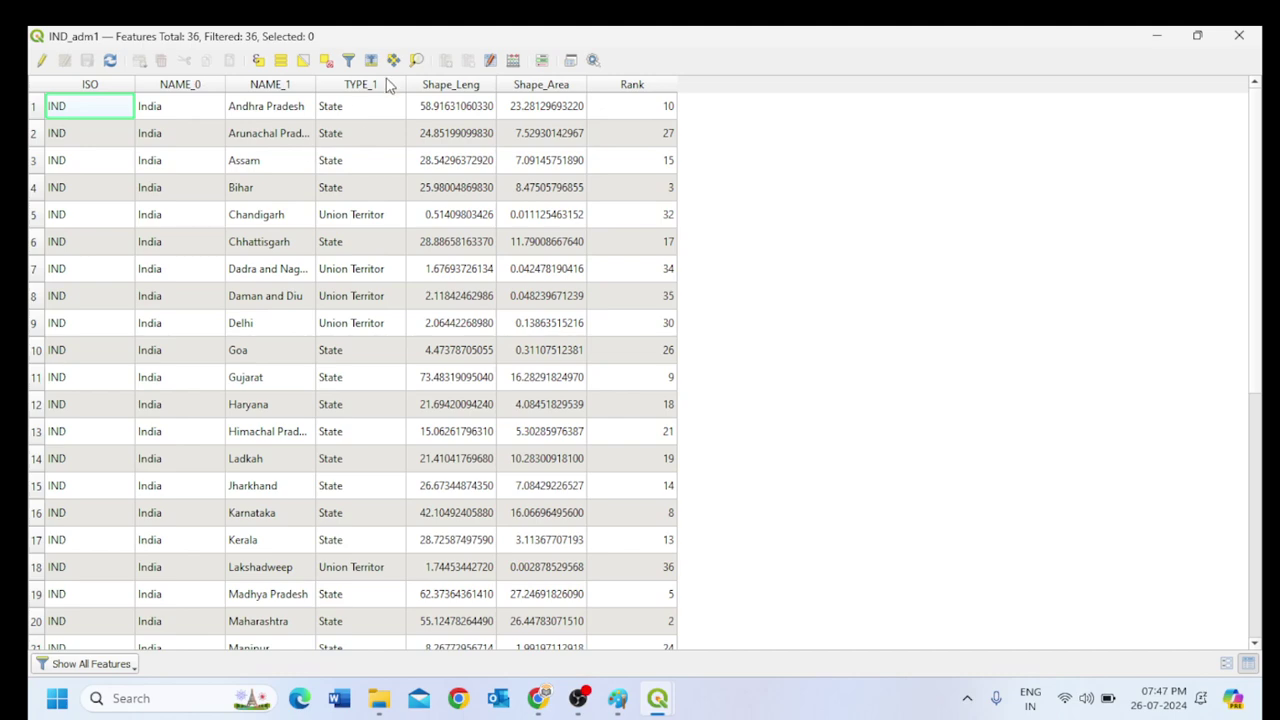
left_click(1238, 36)
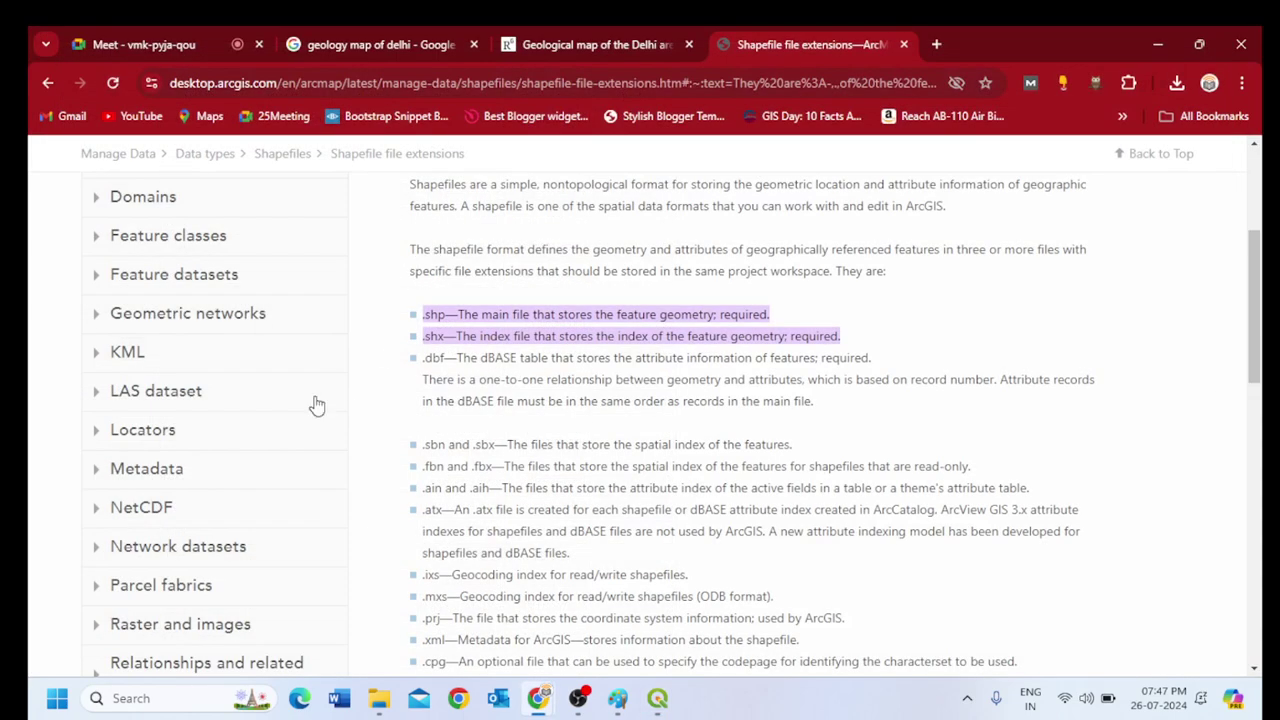
mouse_move(660, 703)
Examine the documentation's entries for the .dbf, .sbn/.sbx, .fbn/.fbx, .ain/.aih, .atx and .prj extensions.
left_click_drag(425, 357, 440, 357)
scroll(643, 431, "down", 1)
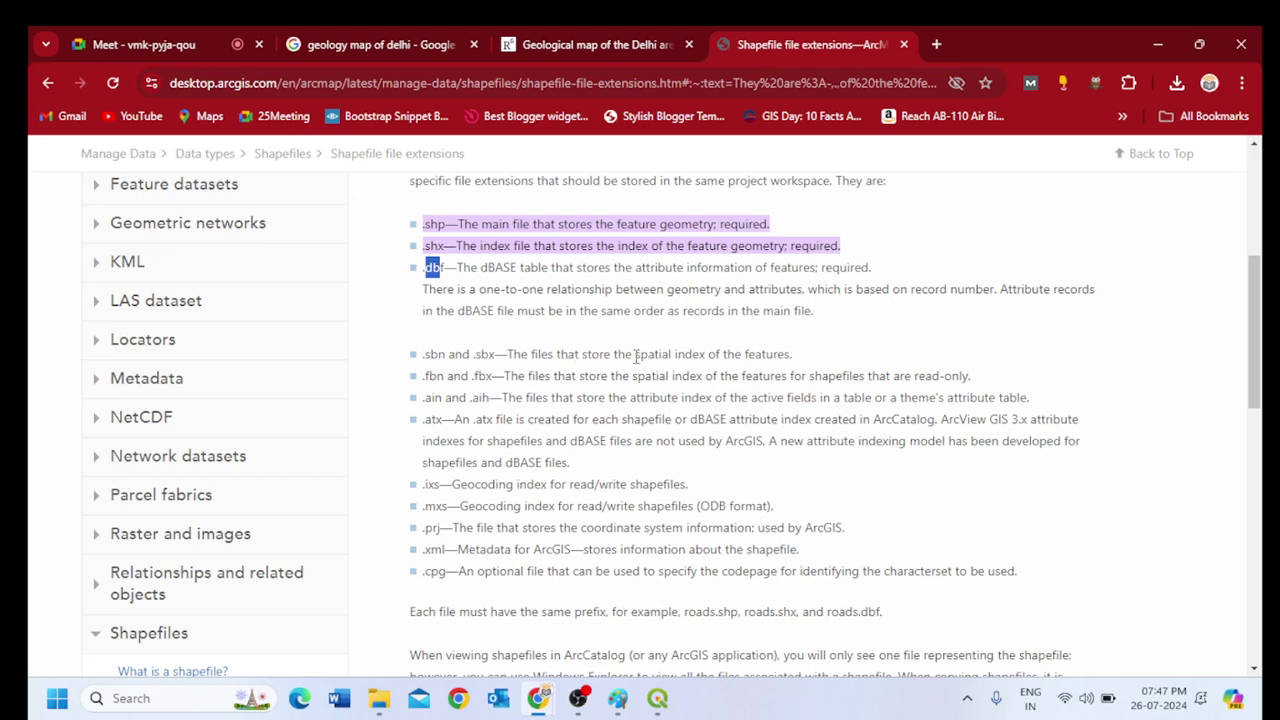
left_click_drag(636, 356, 792, 356)
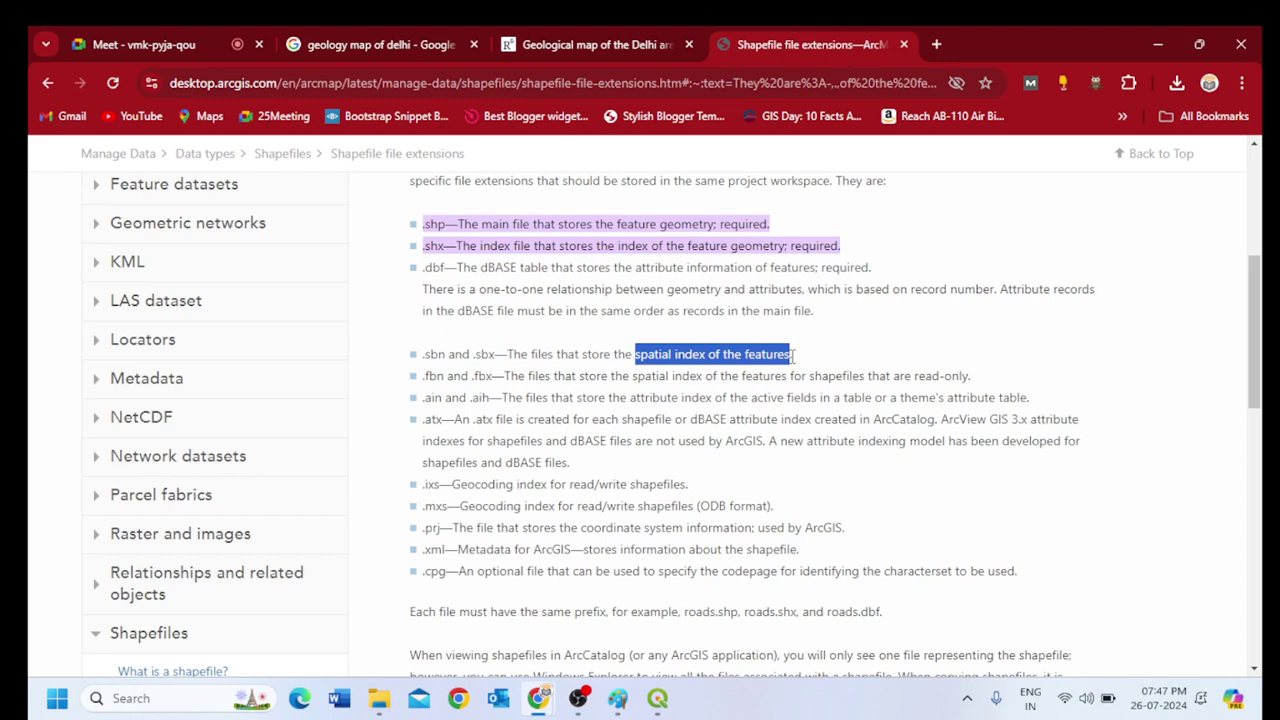
left_click_drag(428, 356, 492, 355)
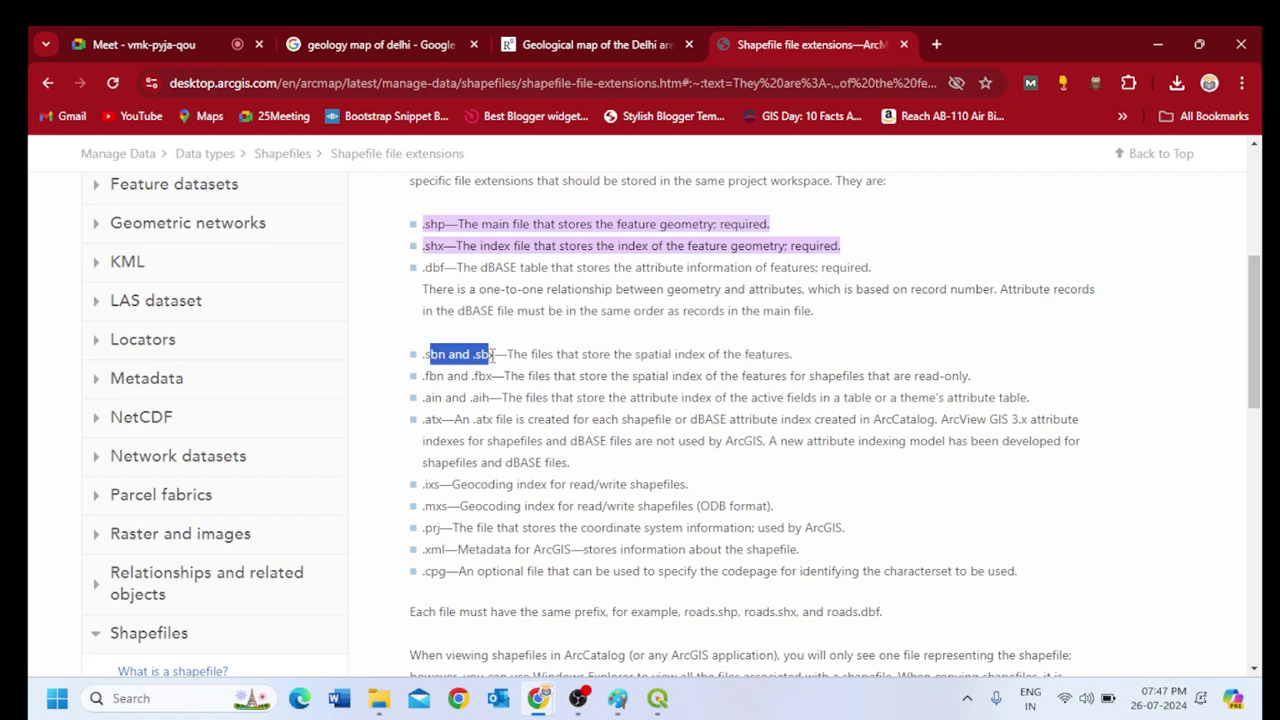
left_click_drag(425, 378, 503, 377)
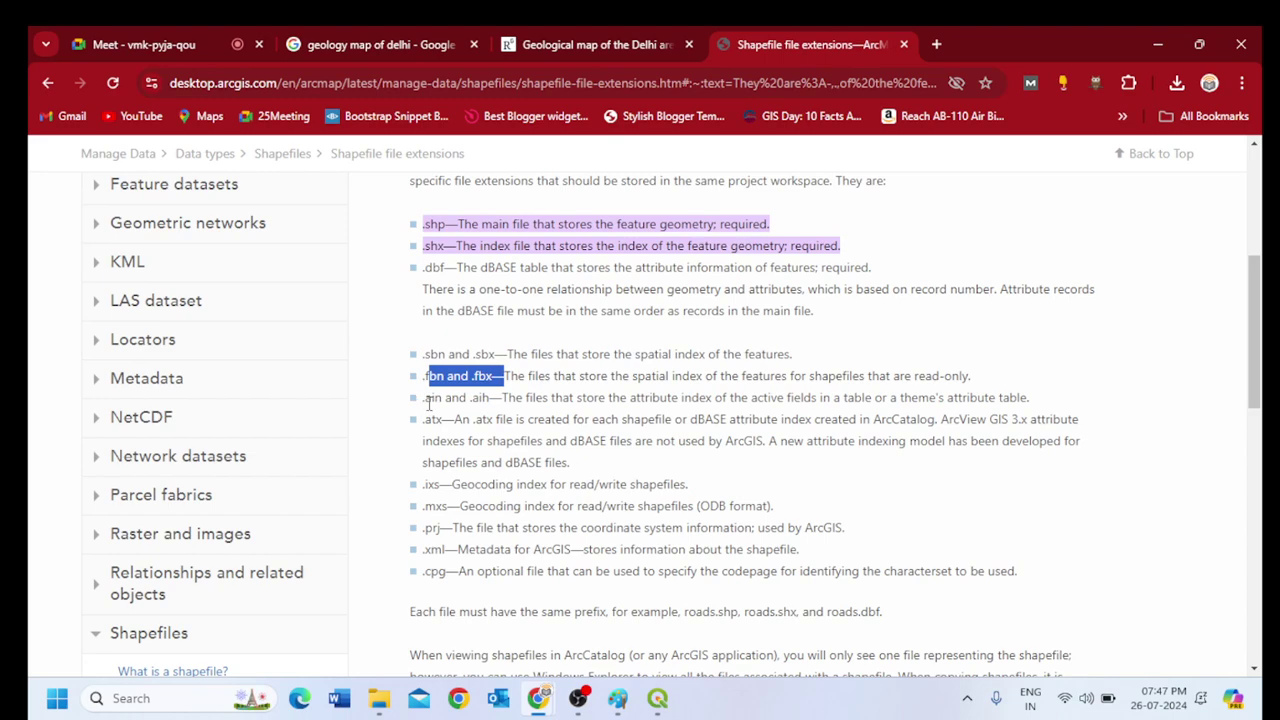
left_click_drag(422, 398, 491, 398)
left_click(435, 421)
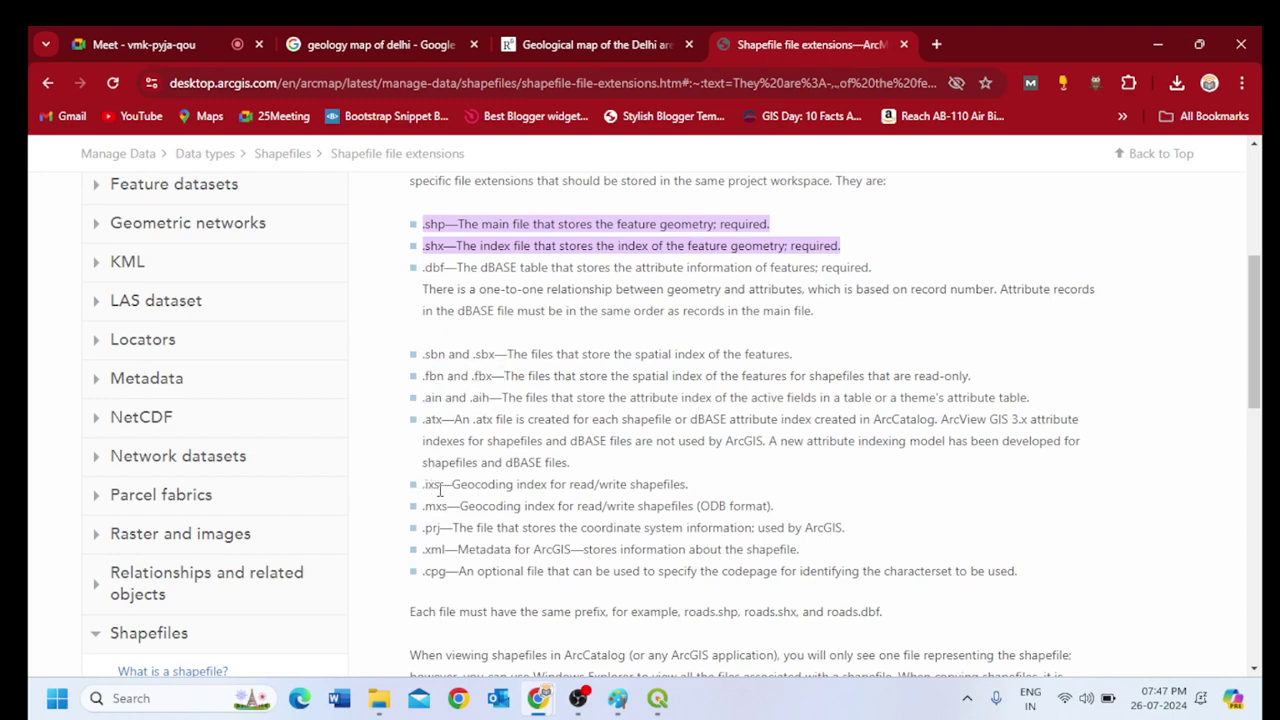
left_click_drag(423, 528, 452, 530)
Read through the index file entries and the .prj, .xml and .cpg entries in the extension list.
left_click_drag(425, 354, 493, 440)
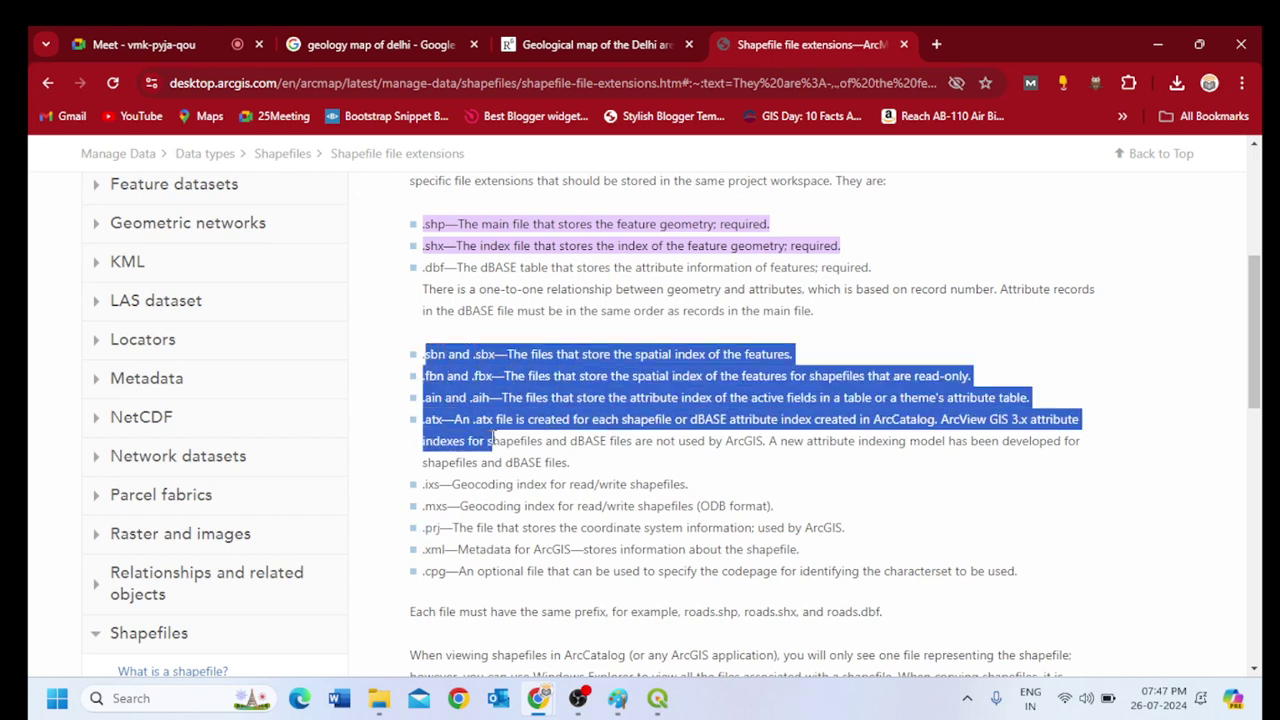
left_click(564, 449)
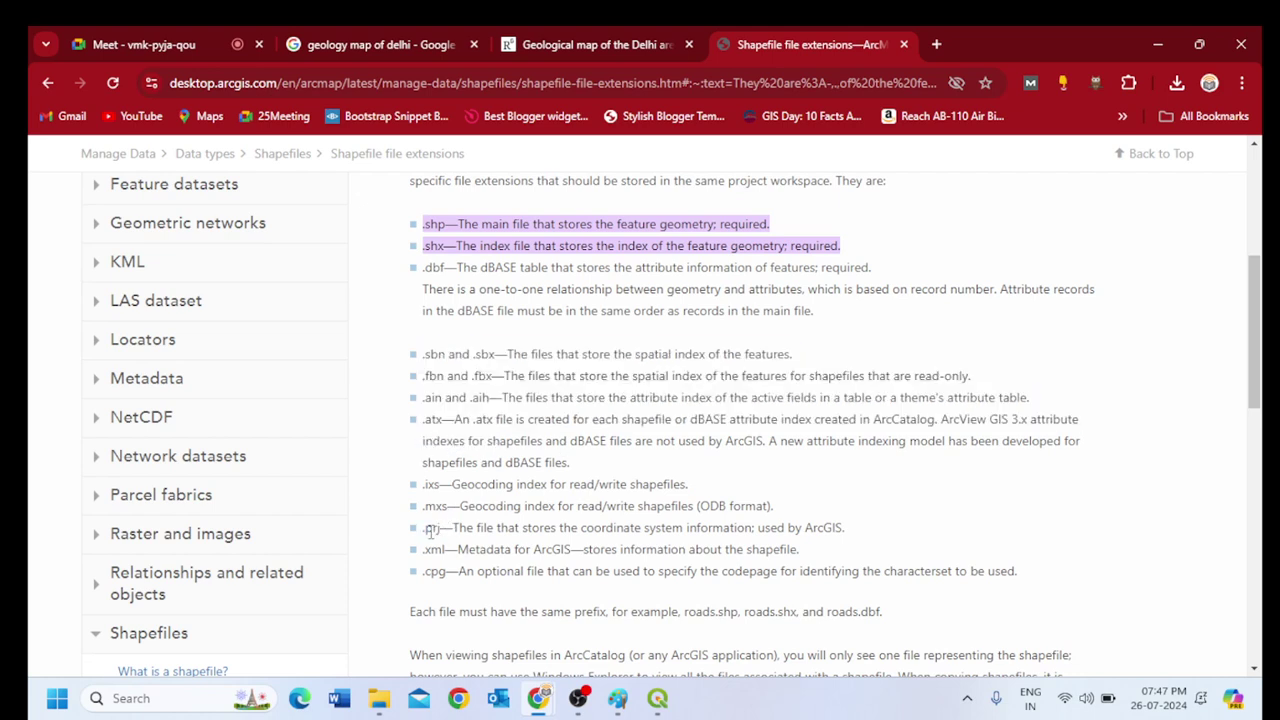
left_click_drag(428, 531, 453, 530)
double_click(430, 549)
scroll(467, 546, "down", 1)
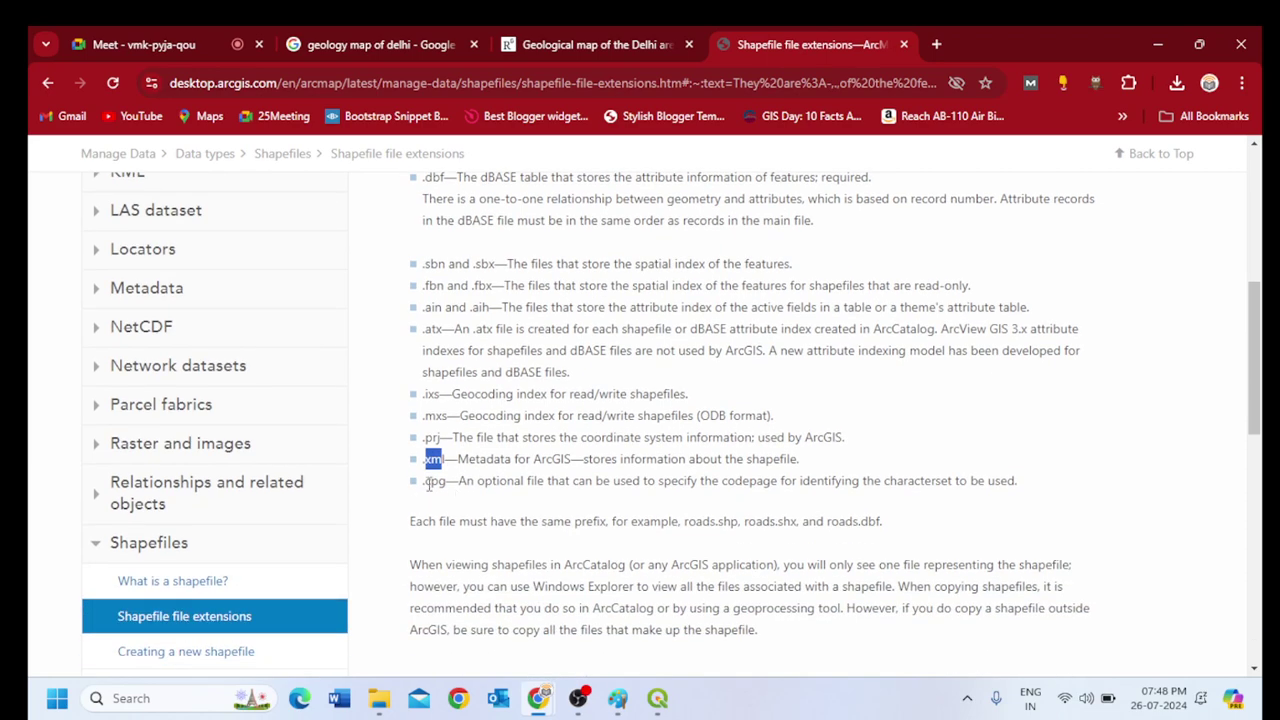
left_click_drag(430, 485, 458, 505)
left_click(466, 478)
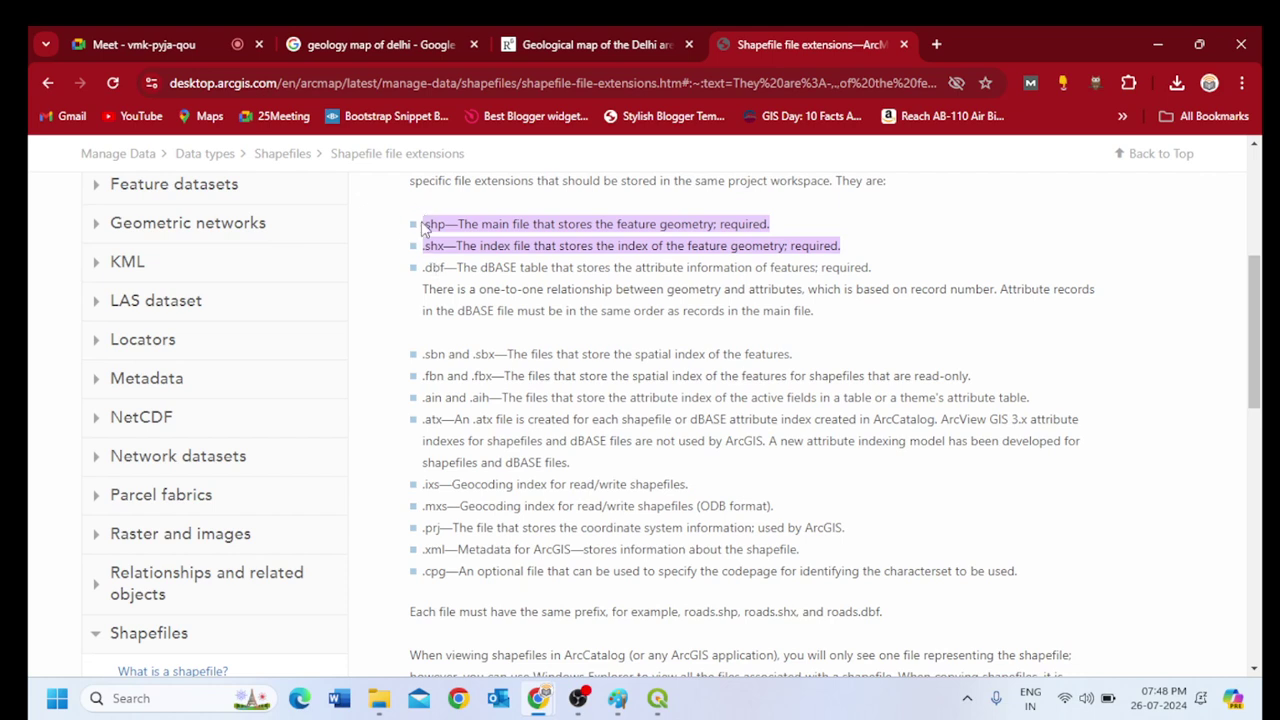
Review the main shapefile extensions in the list again: .shp, .shx, .dbf, .sbn/.sbx, .prj and .cpg.
left_click_drag(425, 224, 472, 289)
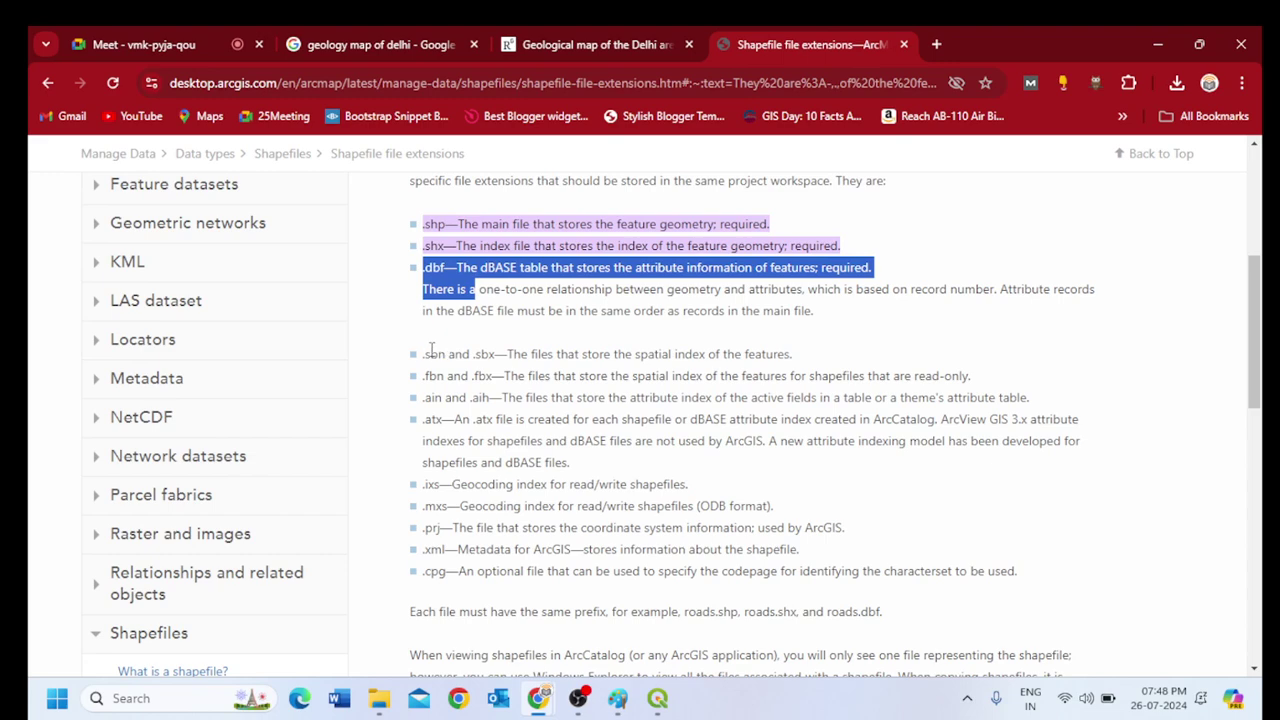
left_click_drag(424, 354, 515, 355)
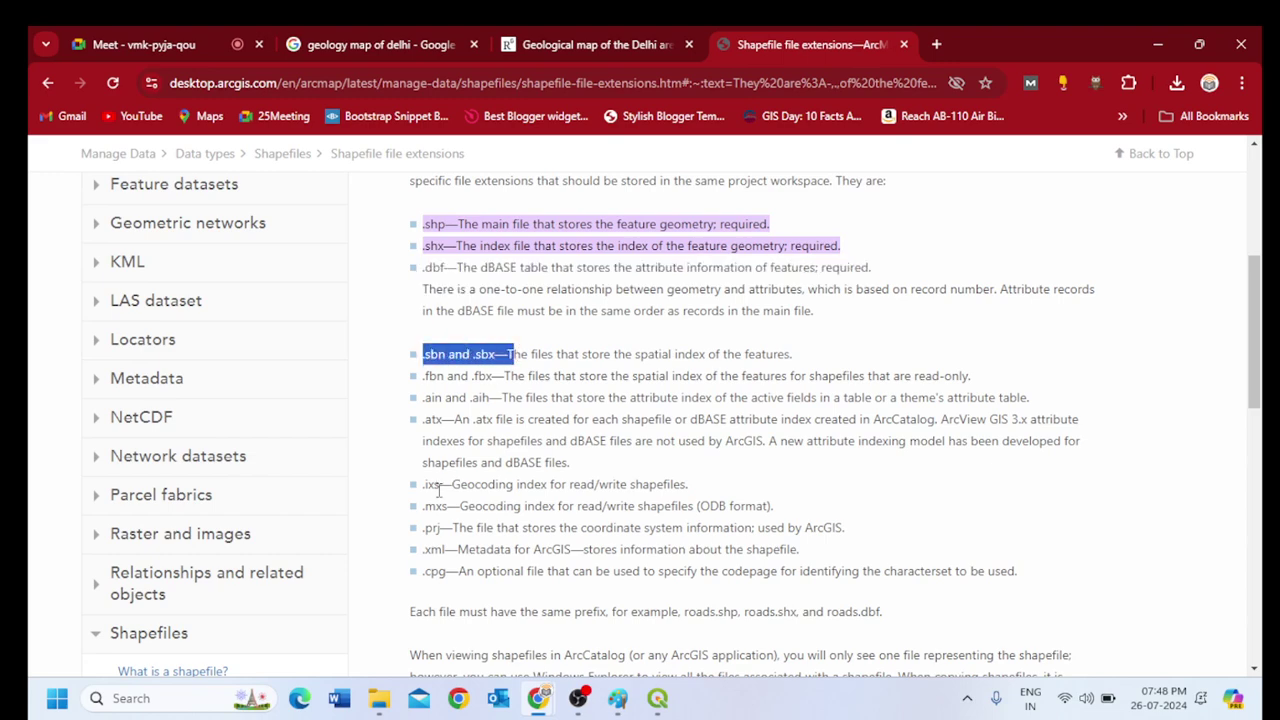
left_click_drag(423, 527, 475, 527)
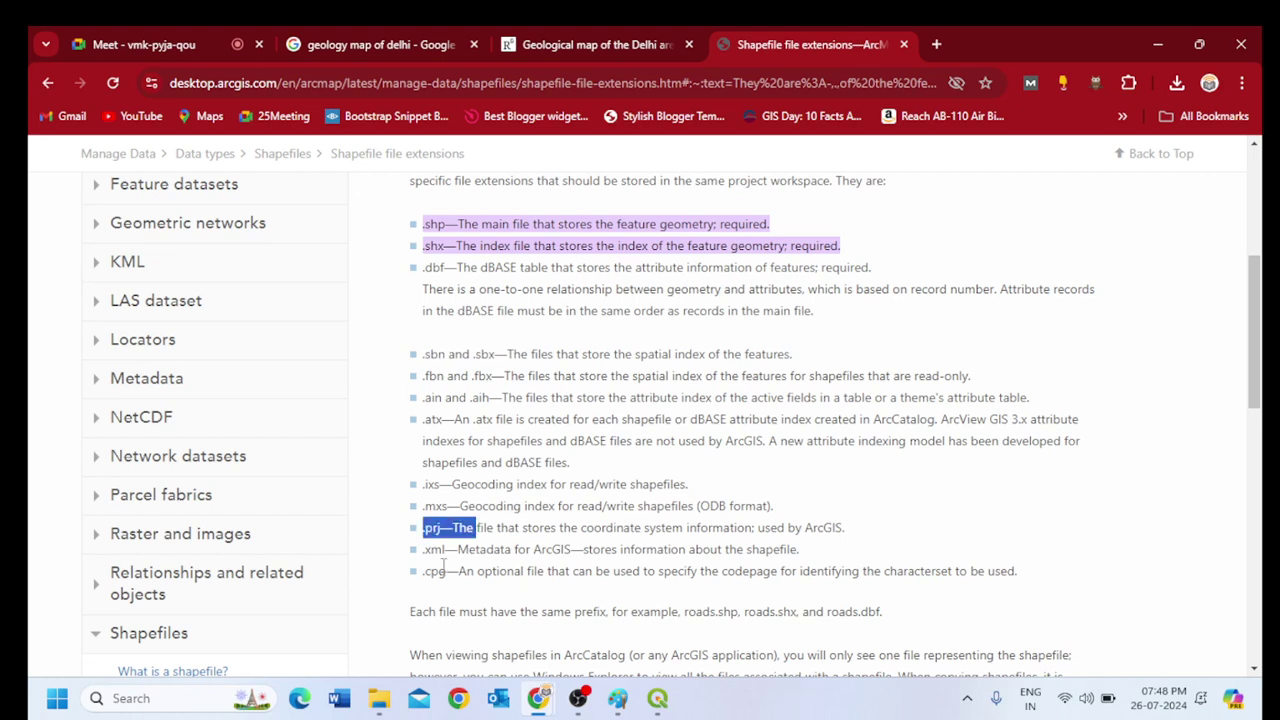
left_click_drag(423, 571, 457, 571)
left_click_drag(423, 527, 458, 527)
left_click_drag(423, 224, 464, 267)
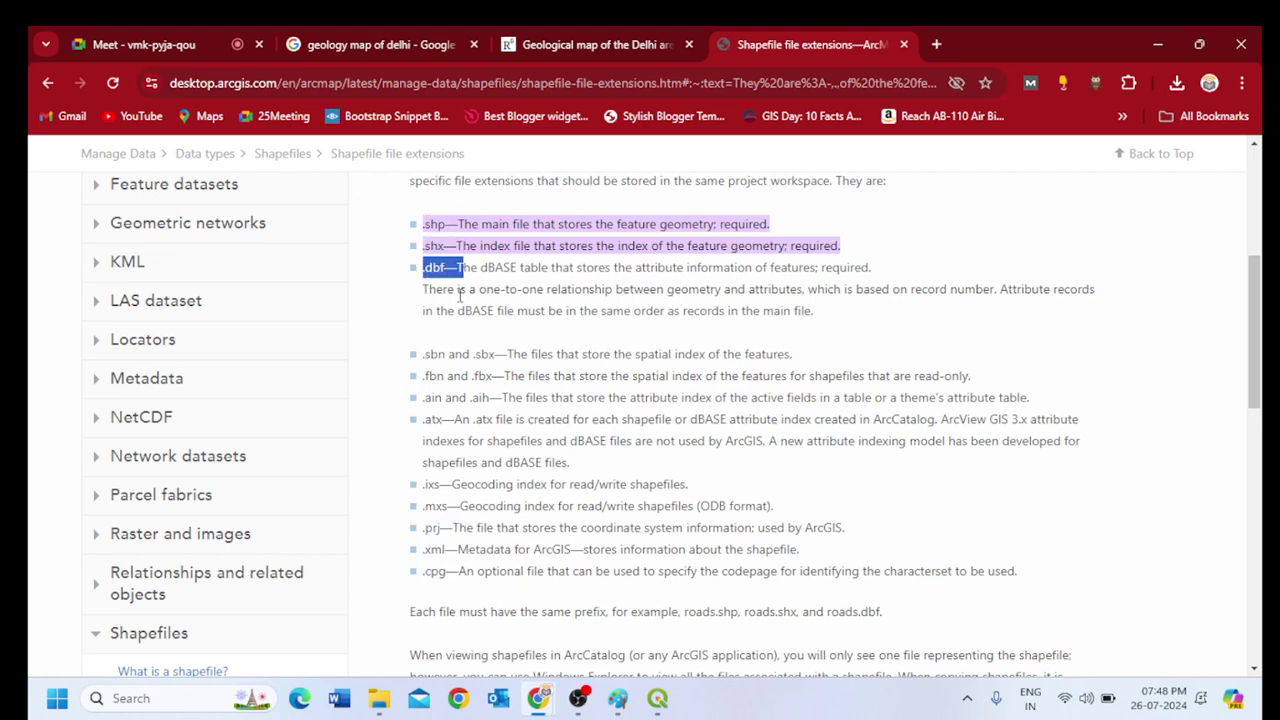
left_click_drag(430, 354, 527, 354)
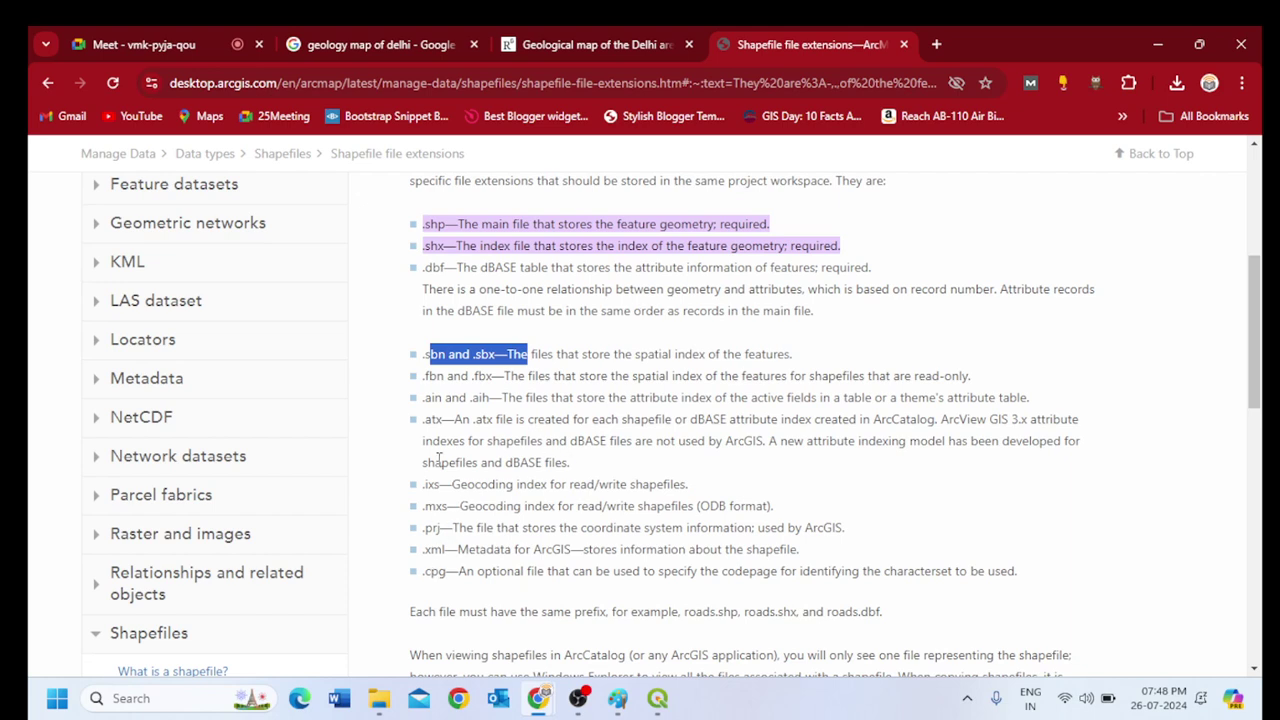
left_click_drag(424, 267, 464, 268)
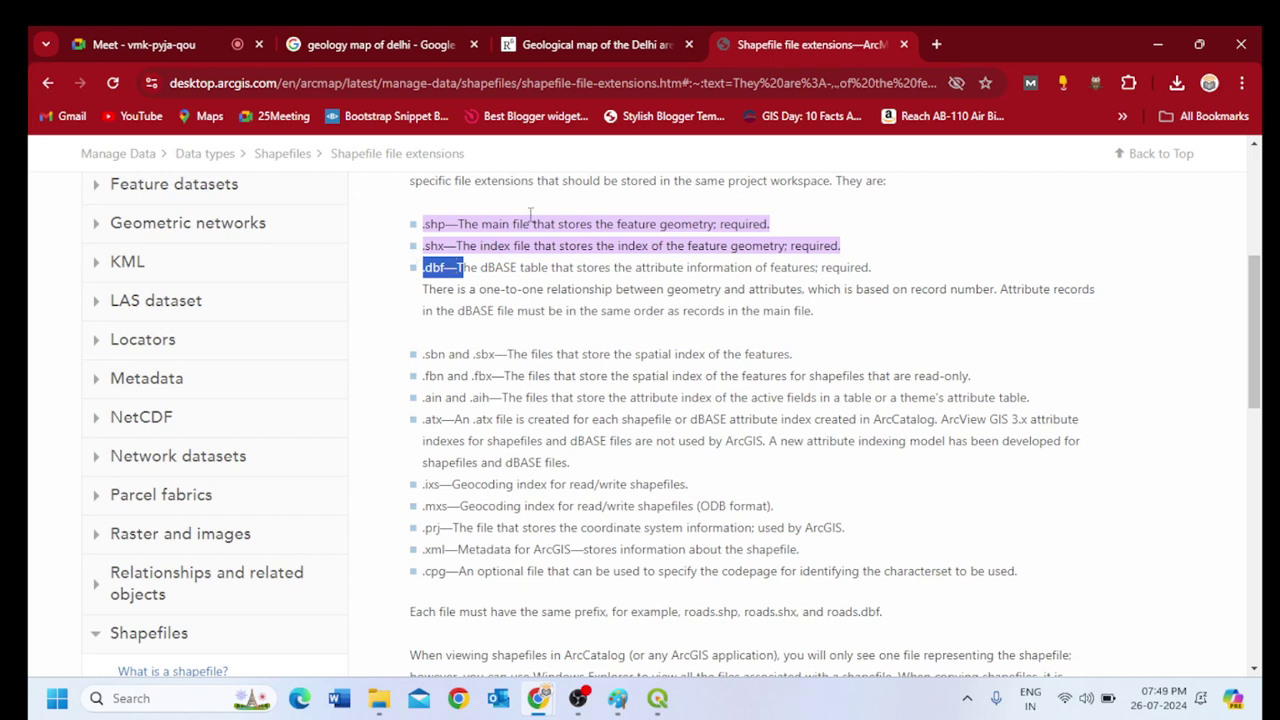
Minimise the browser, open the evening_class folder from the desktop and select Line.prj.
left_click(1158, 44)
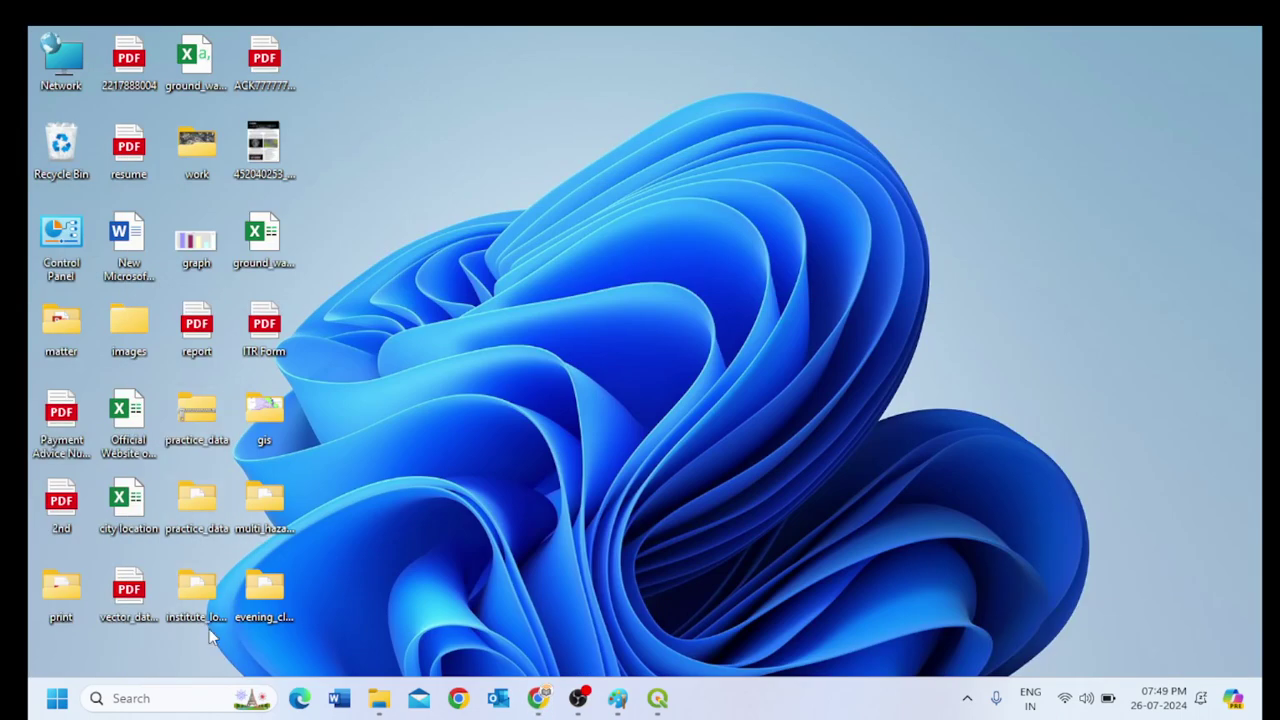
double_click(262, 594)
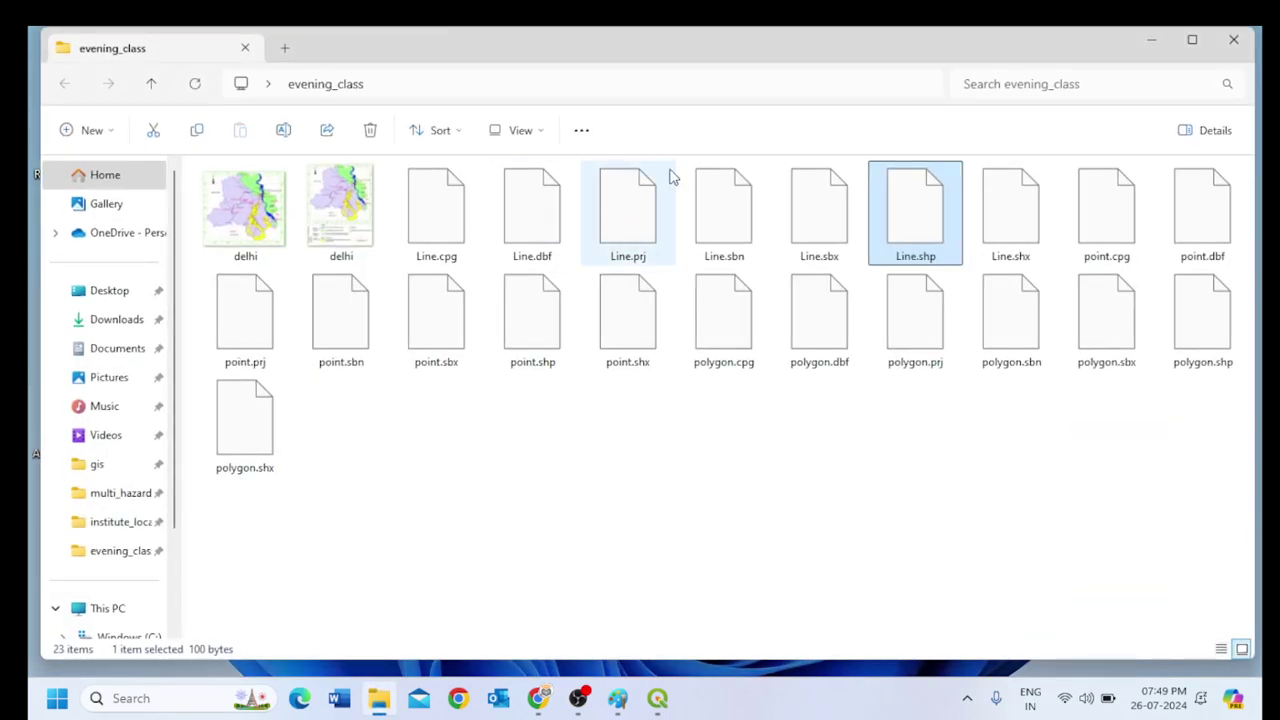
left_click(672, 245)
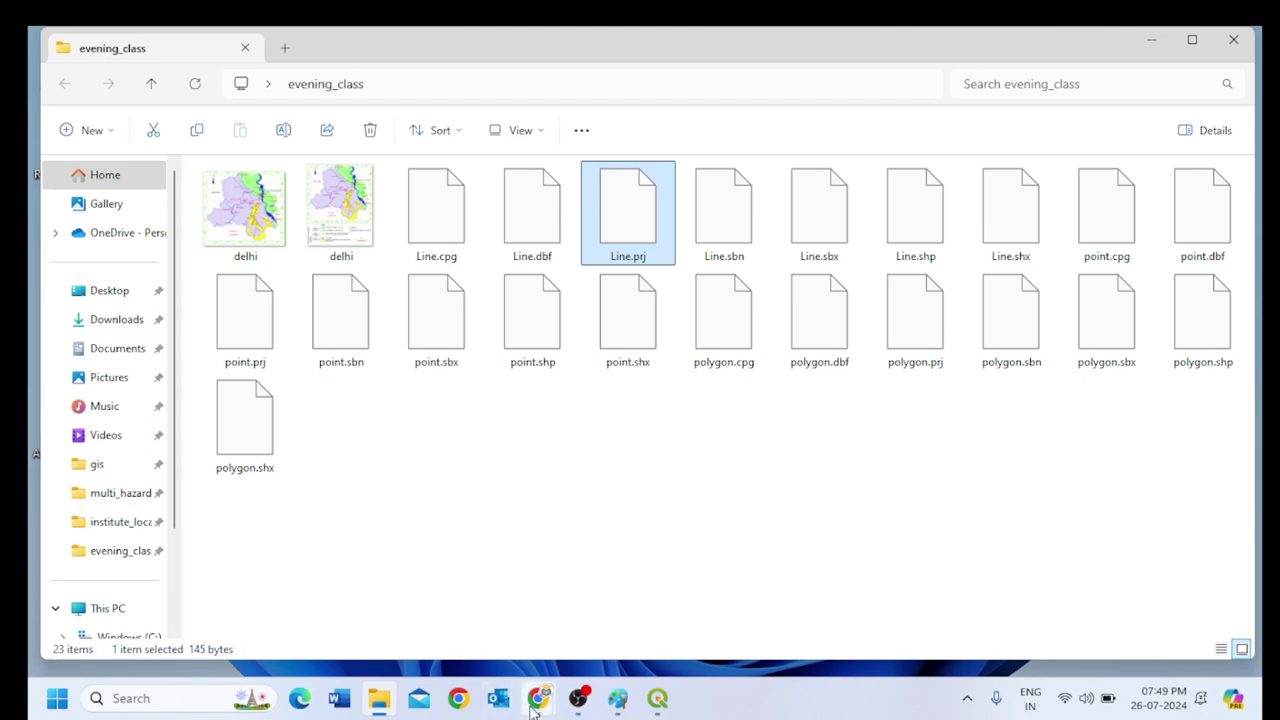
Check the Google Meet call in the browser, and minimise the browser and the evening_class folder window.
mouse_move(538, 698)
left_click(443, 622)
left_click(173, 33)
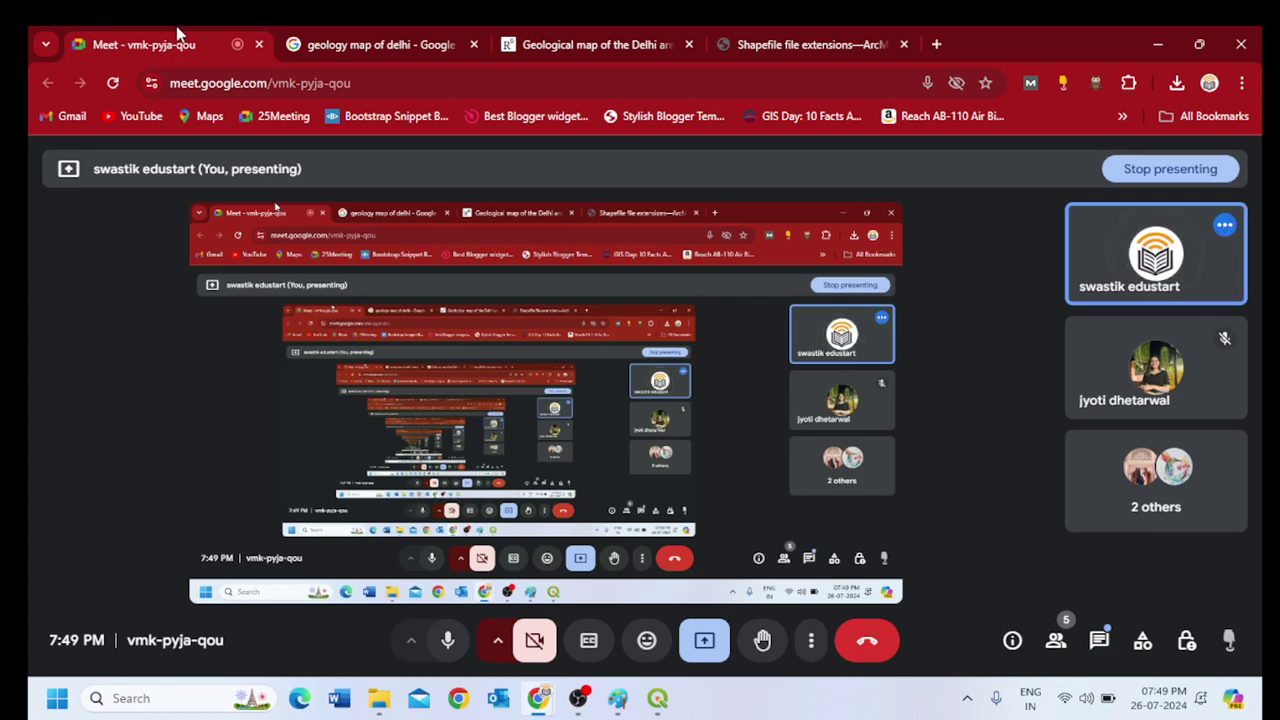
left_click(1170, 44)
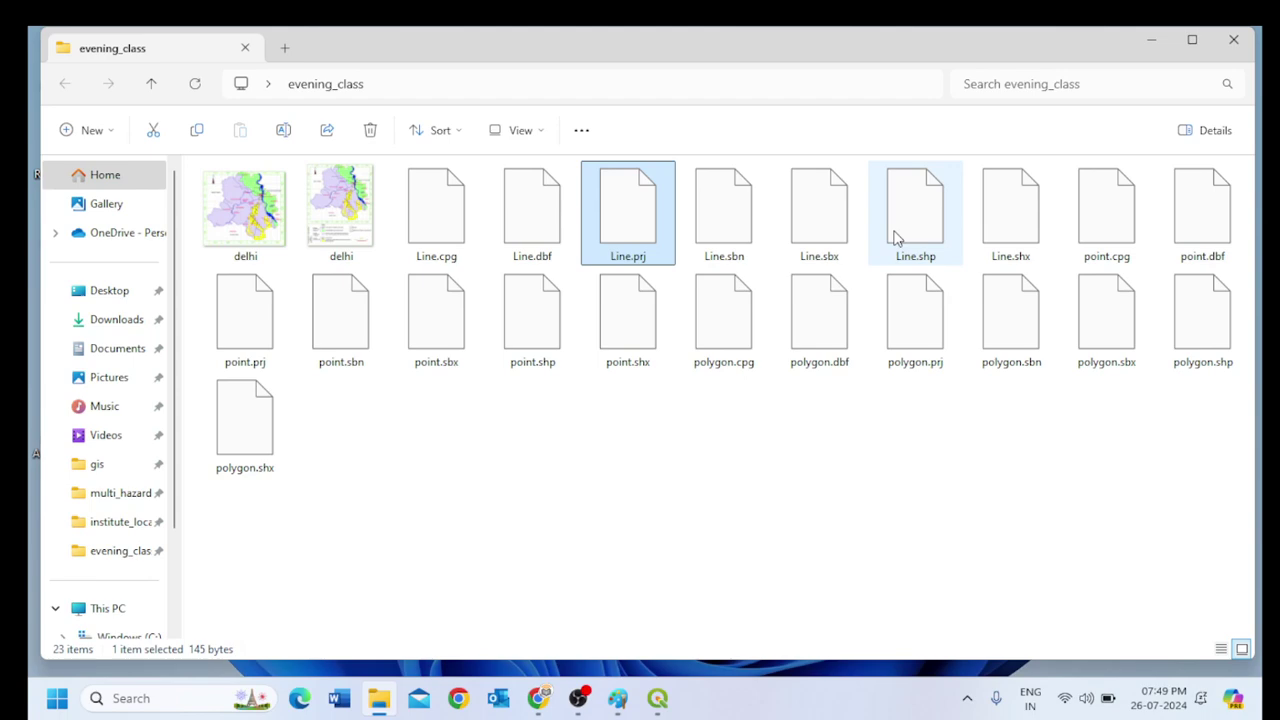
left_click(1151, 40)
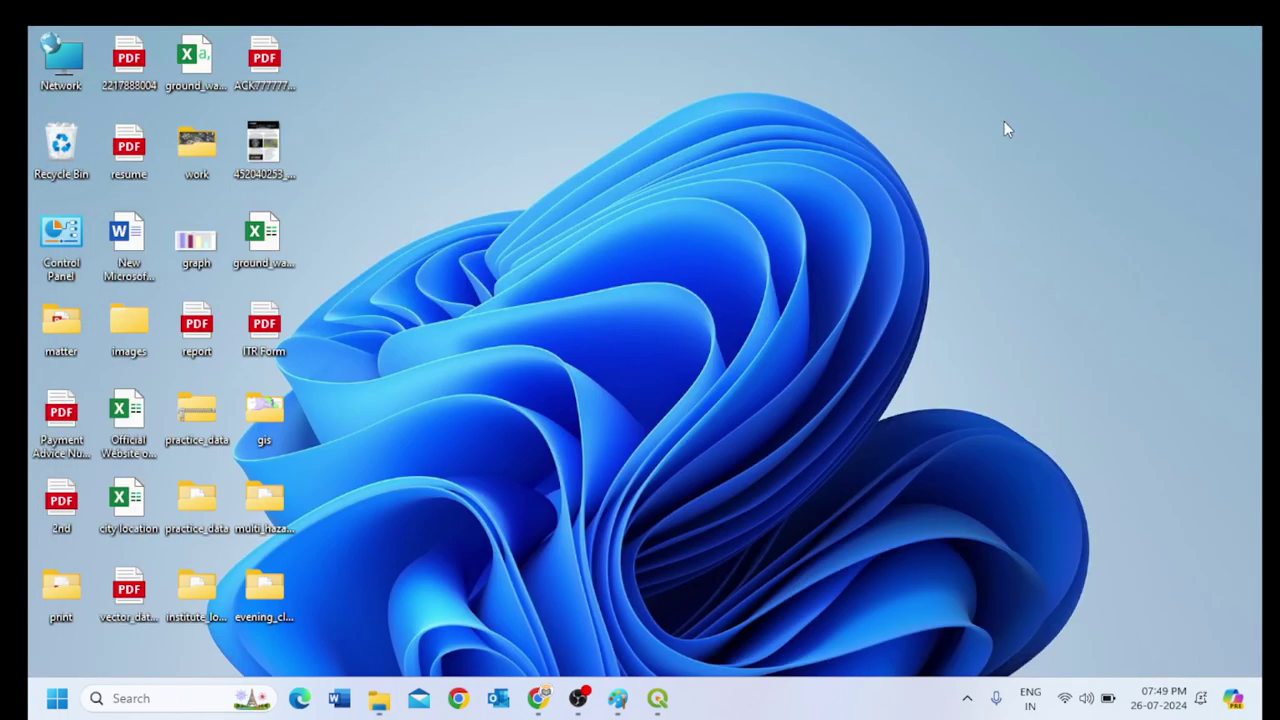
Switch to Paint and add the lines "5. it is not secure" and "6. it is difficult to share" to the Shapefile notes.
left_click(618, 698)
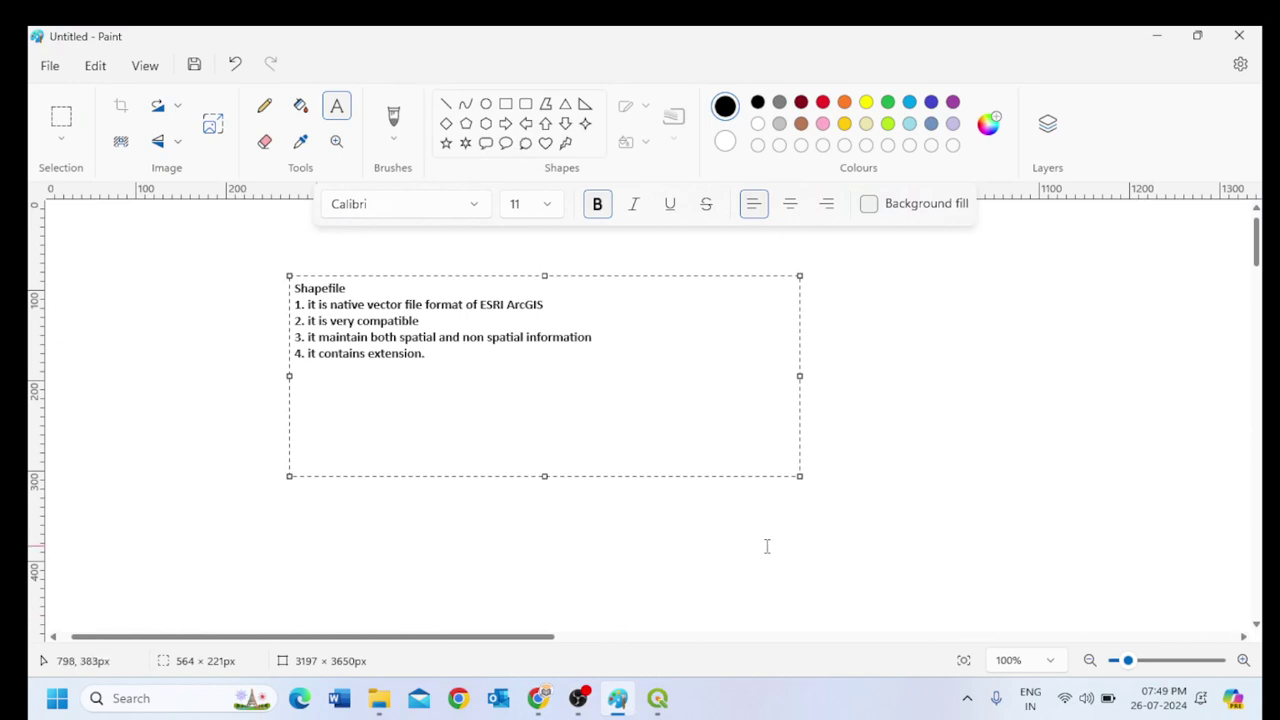
type("5")
type(". it is no")
type("t secure")
type("6. it ")
type("is")
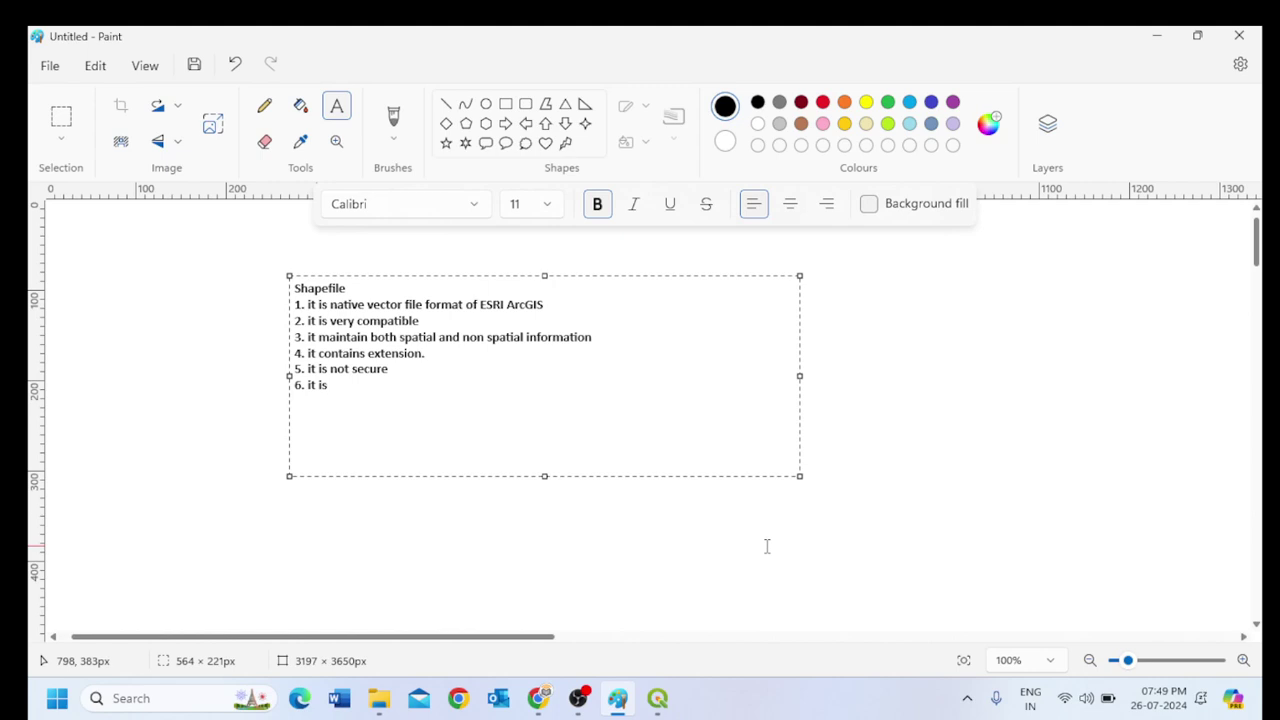
type(" difficult to share")
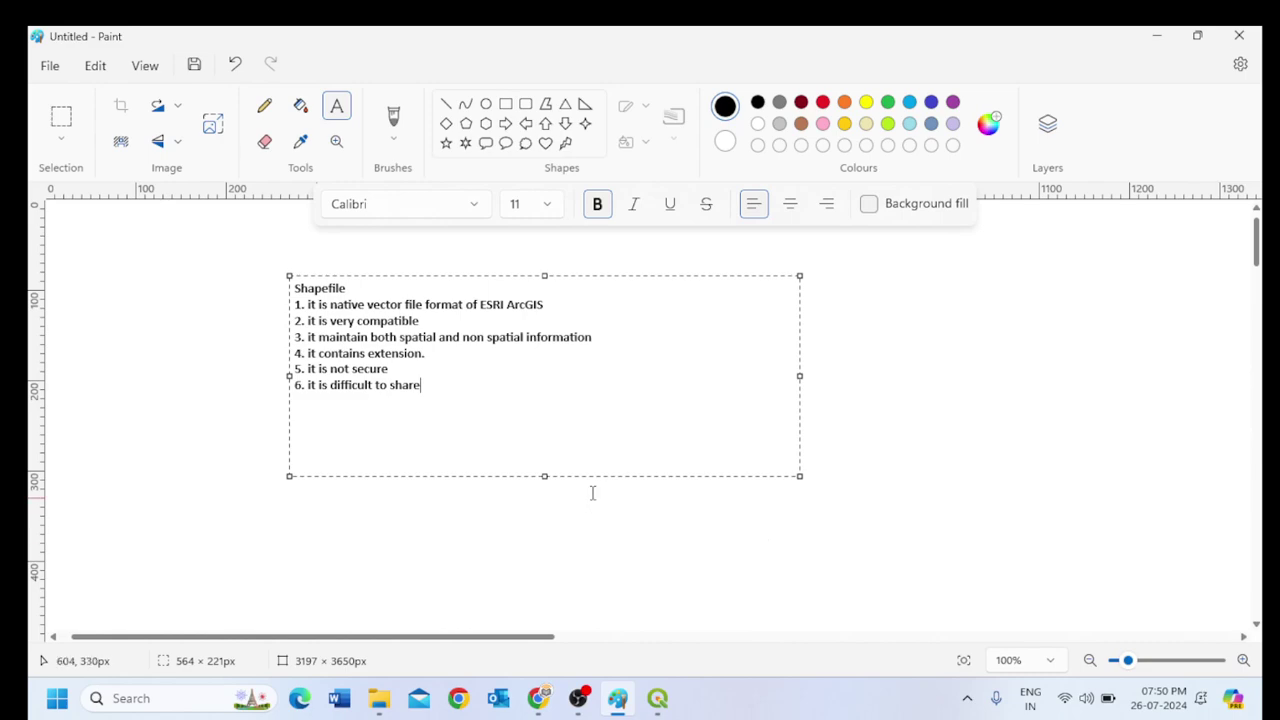
Minimise Paint, open the evening_class folder from the desktop, select all seven Line files from Line.cpg to Line.shx, and minimise the folder.
left_click(1156, 35)
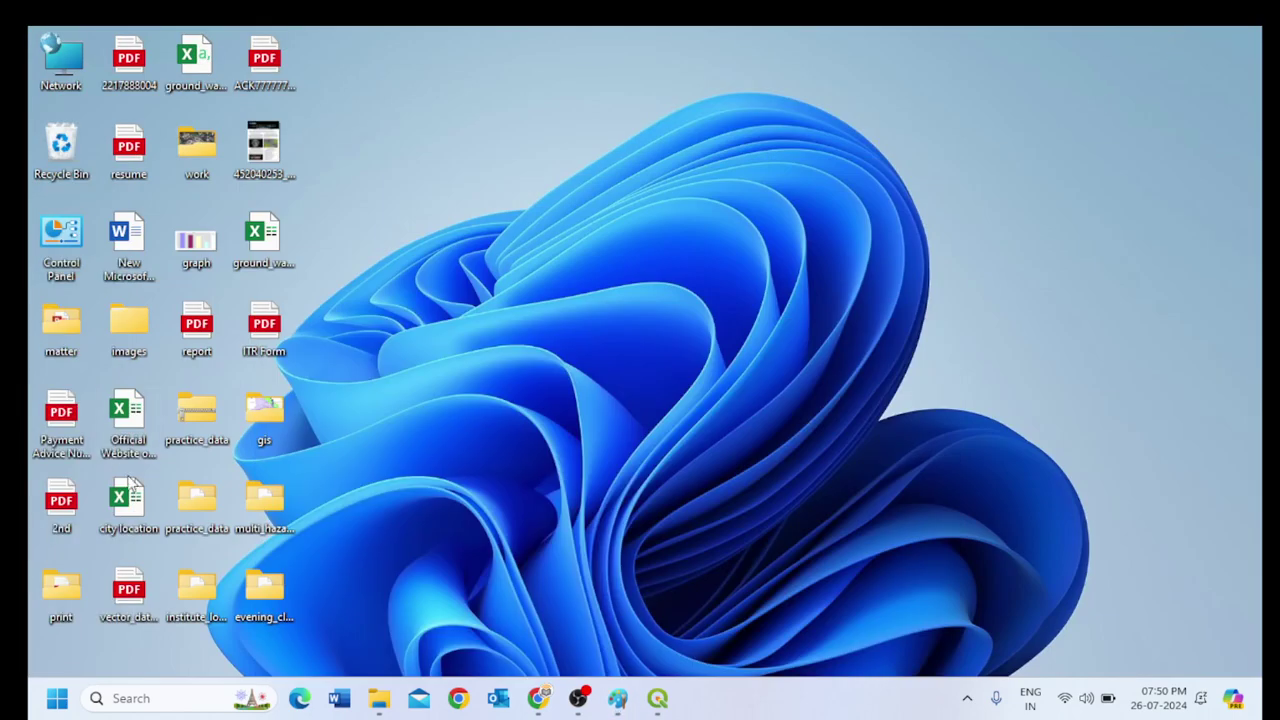
double_click(274, 598)
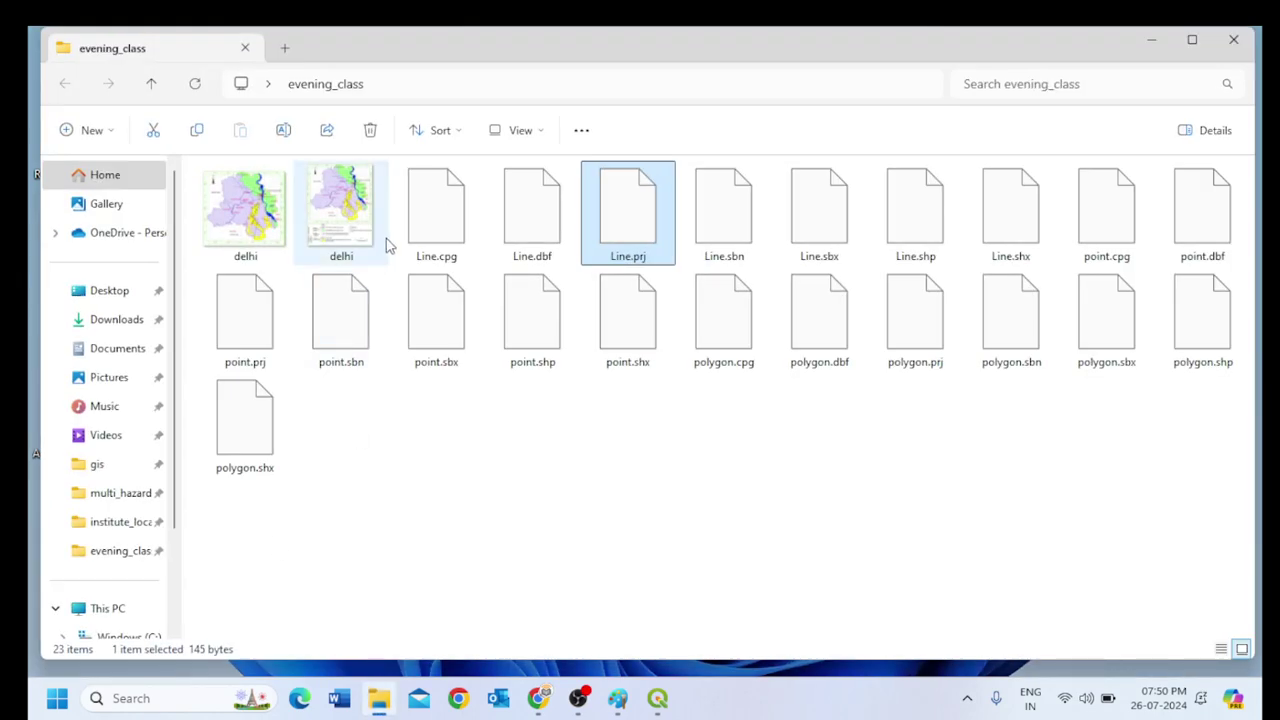
left_click(429, 238)
left_click(495, 232, "ctrl")
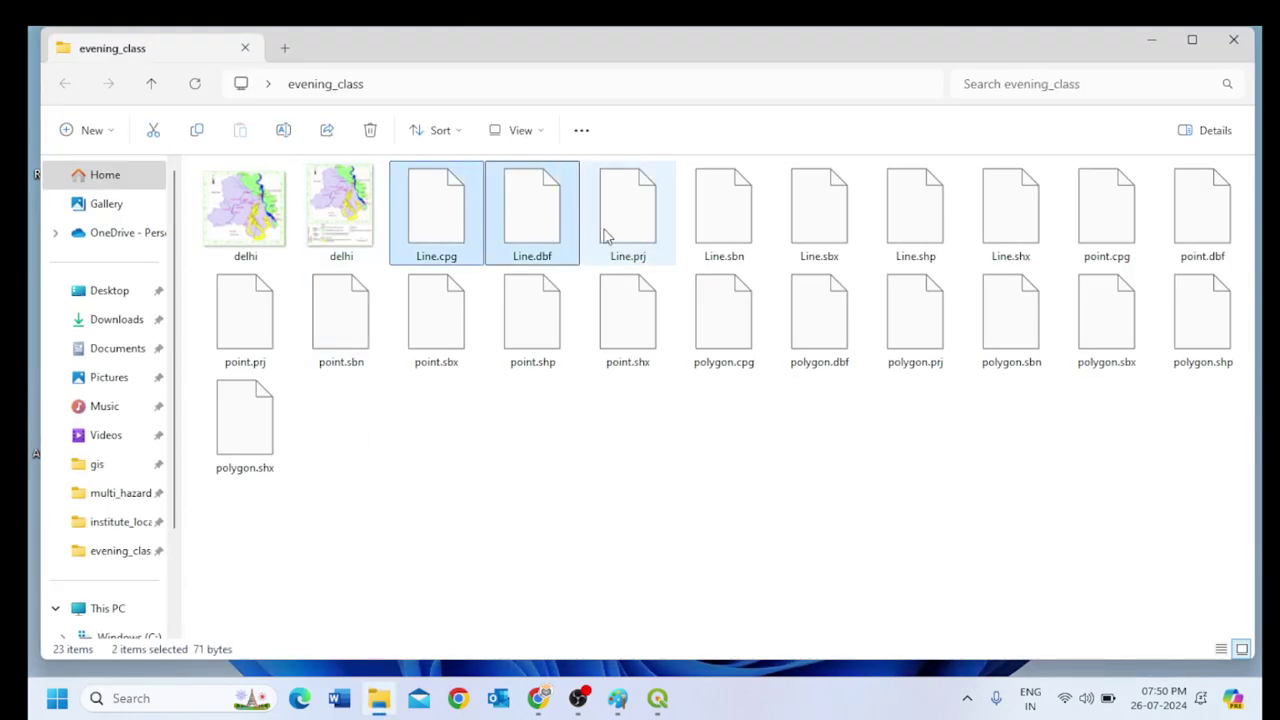
left_click(608, 238, "ctrl")
left_click(730, 242, "ctrl")
left_click(820, 231, "ctrl")
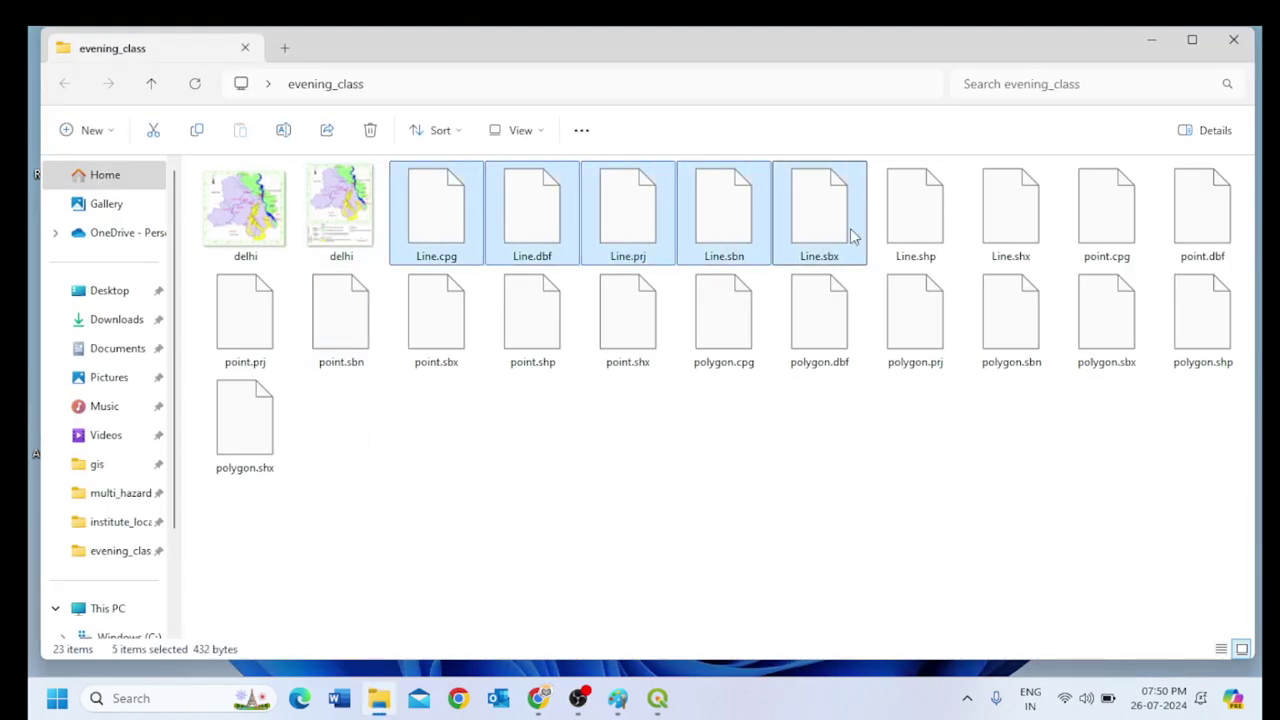
left_click(916, 222, "ctrl")
left_click(1022, 215, "ctrl")
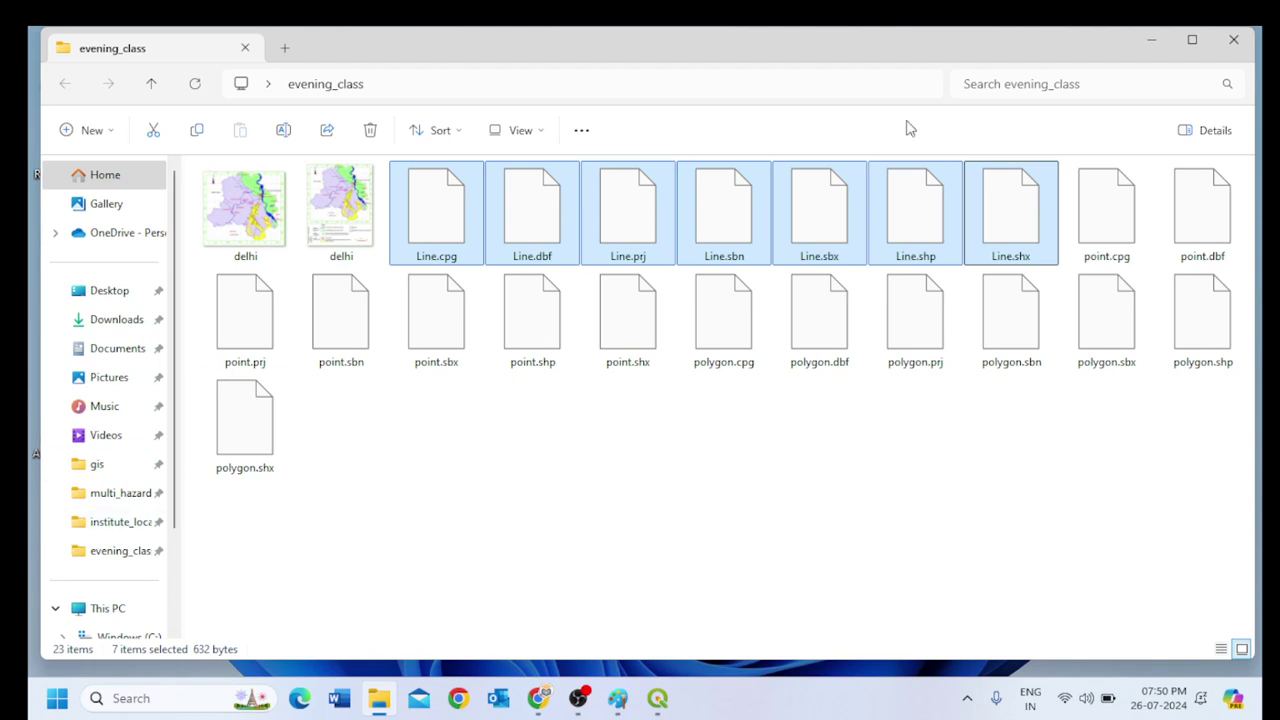
left_click(1151, 40)
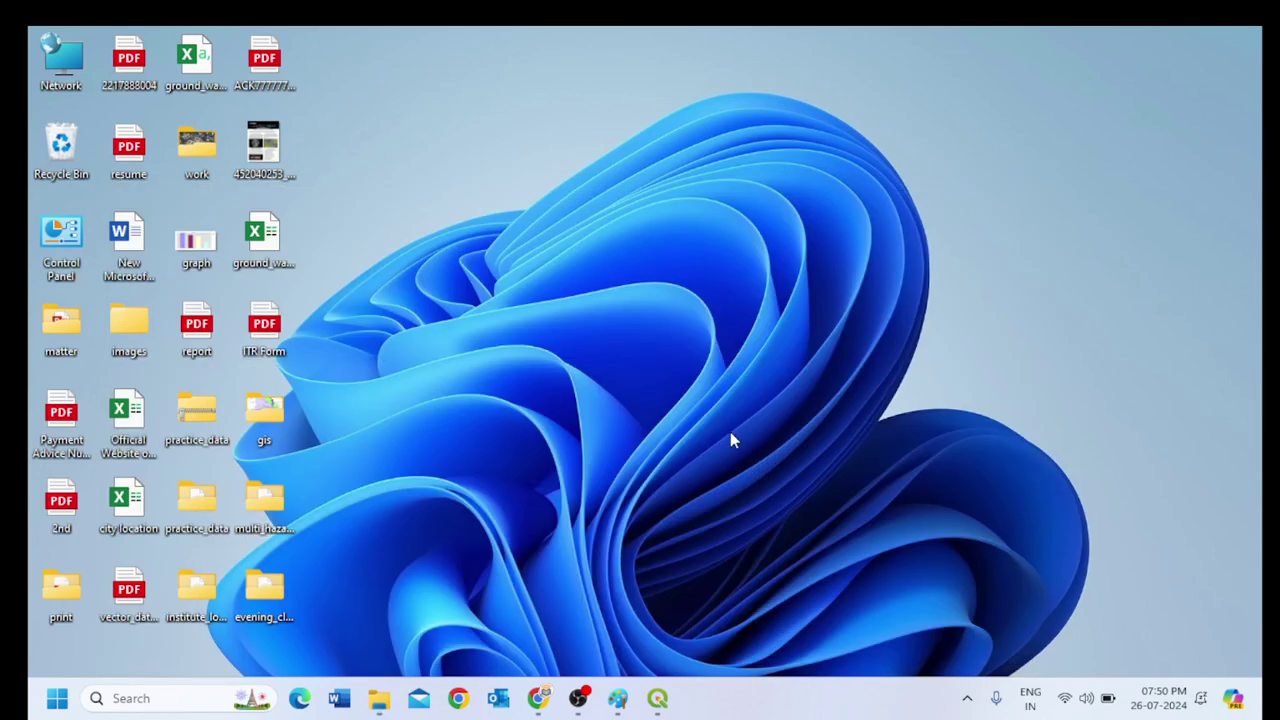
Review the Shapefile notes in Paint, check the Google Meet call in the browser, and minimise Paint.
left_click(620, 700)
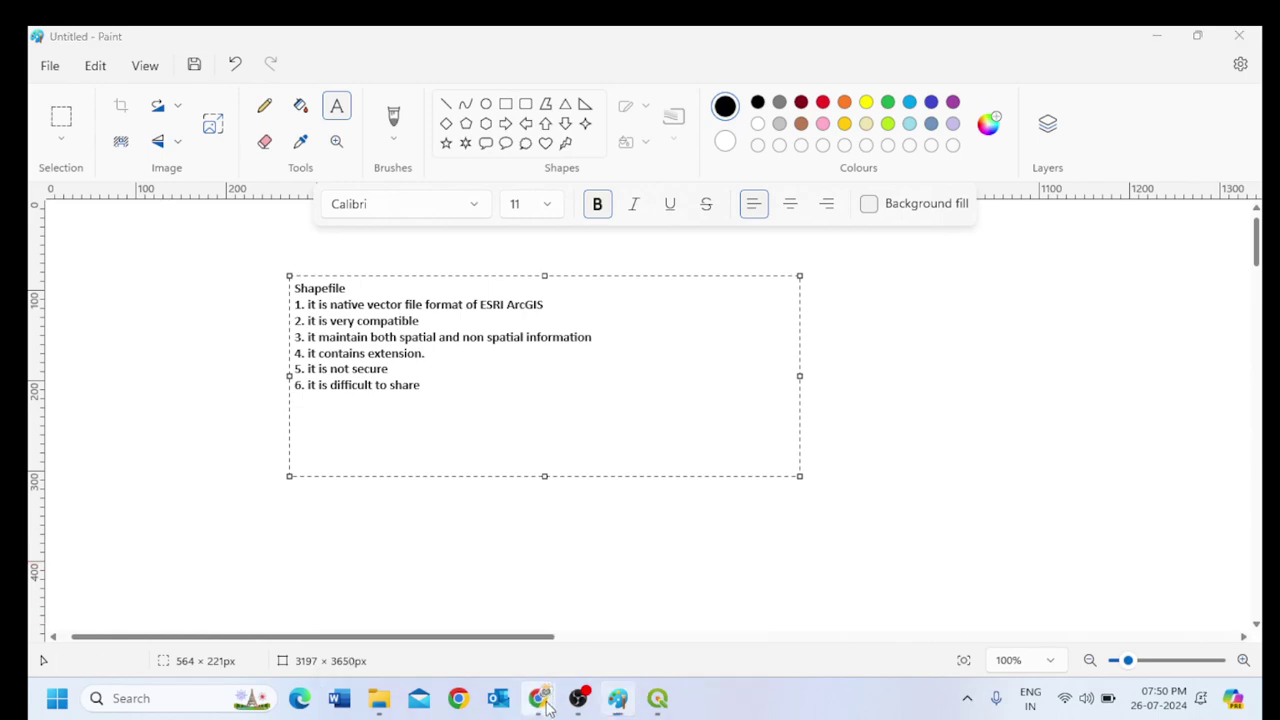
mouse_move(538, 698)
left_click(442, 605)
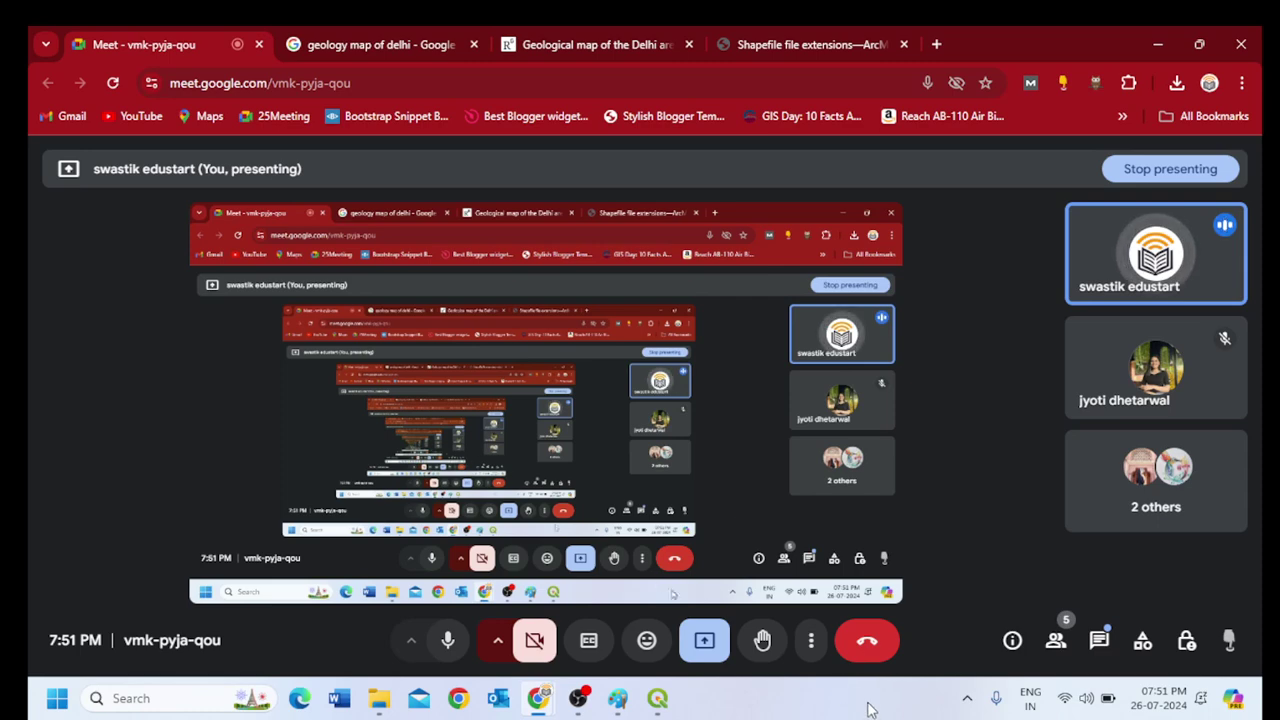
left_click(617, 704)
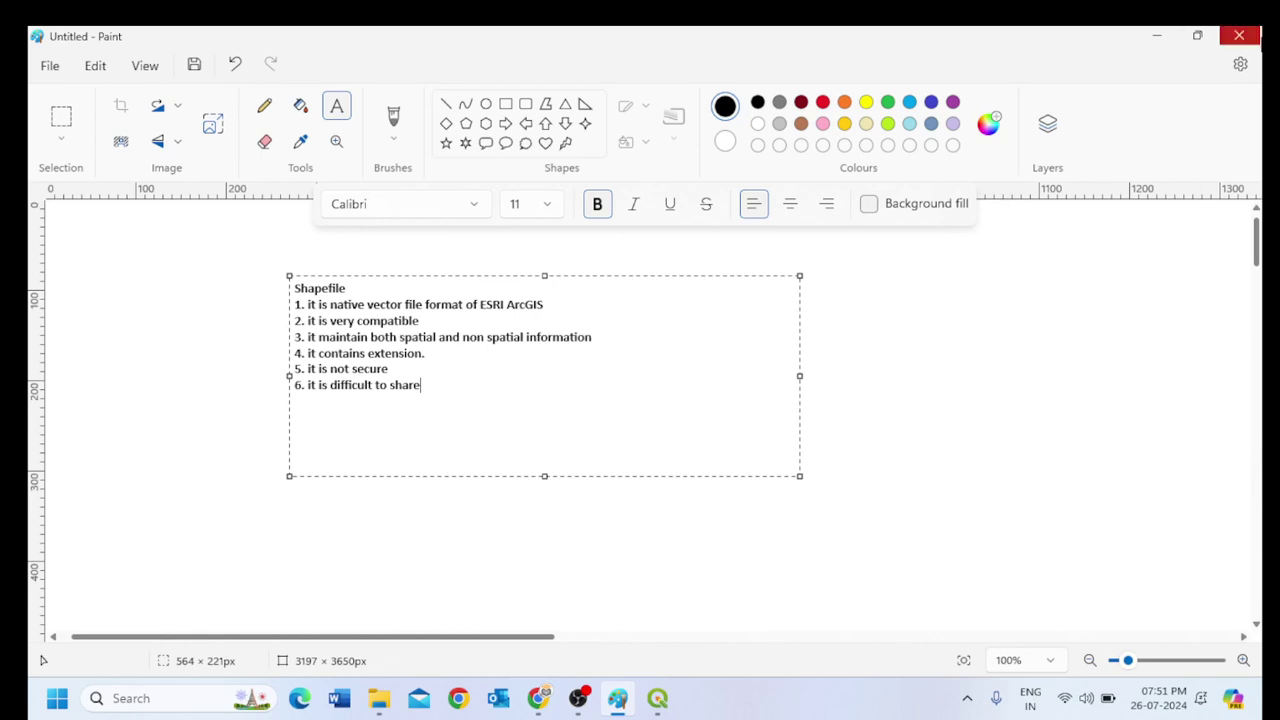
left_click(1157, 36)
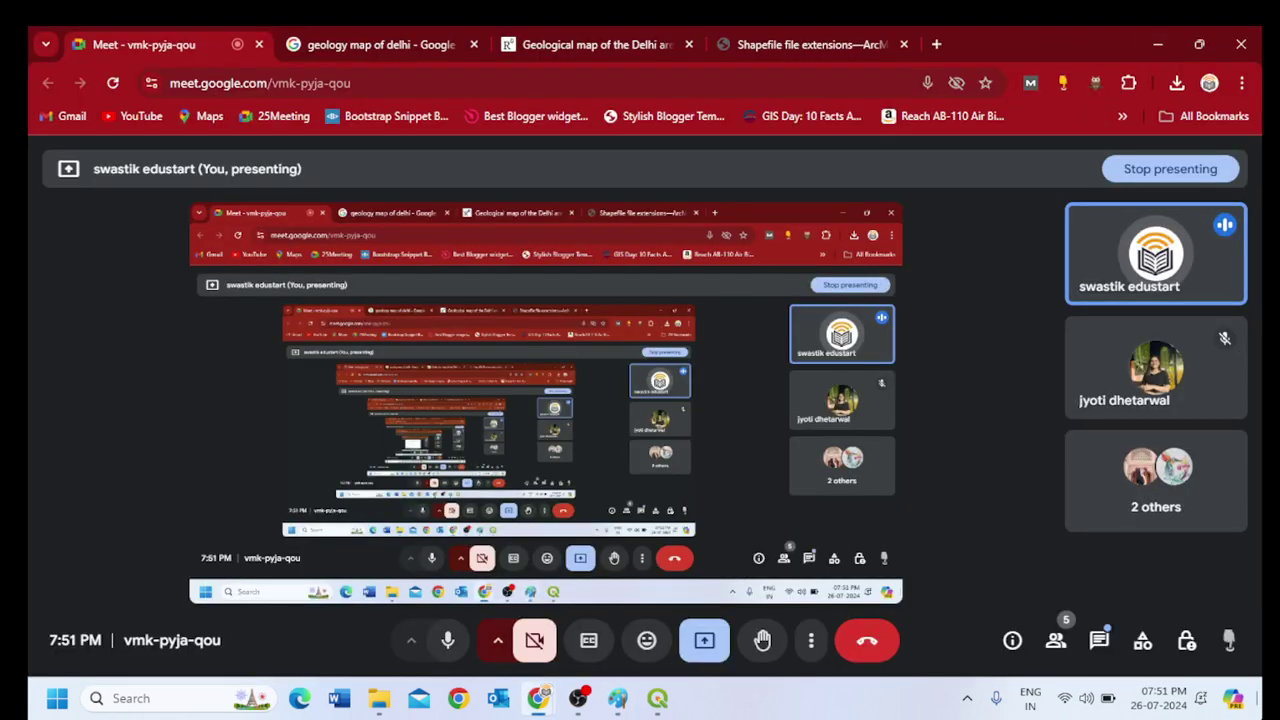
Close the browser tabs for the Delhi geology map search, the geological map page and the shapefile file extensions page.
left_click(475, 44)
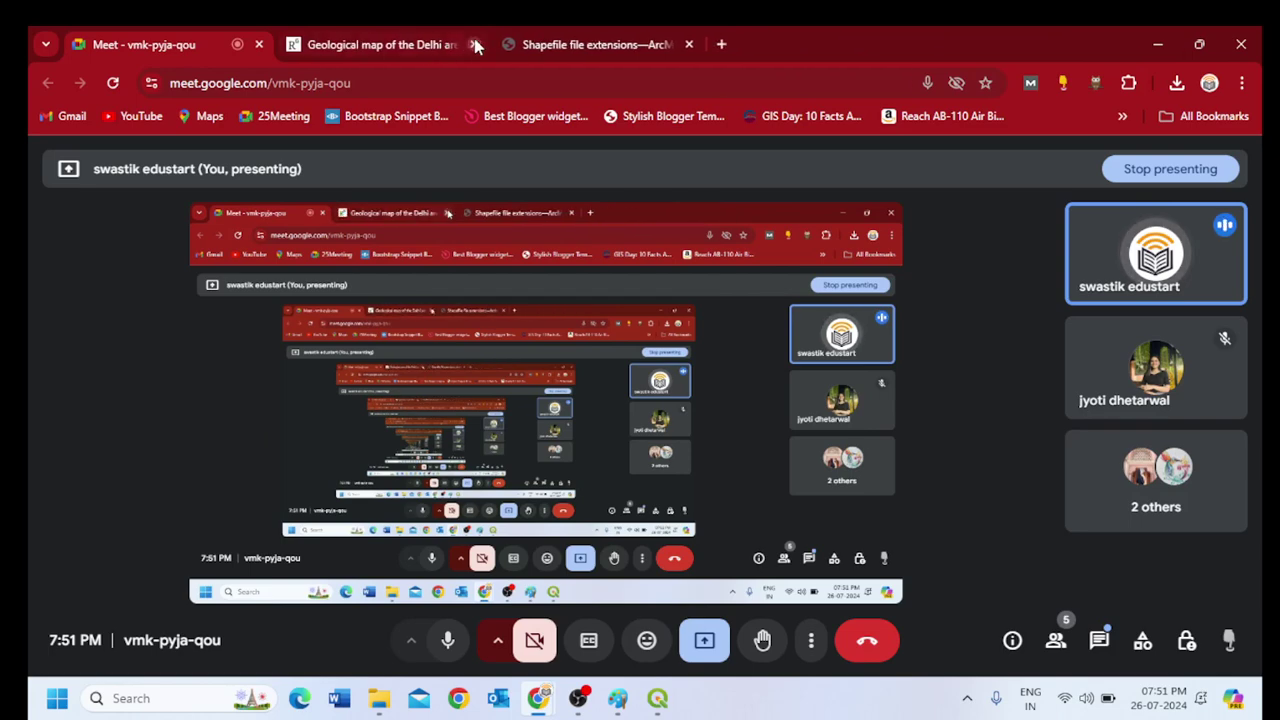
left_click(475, 44)
left_click(475, 44)
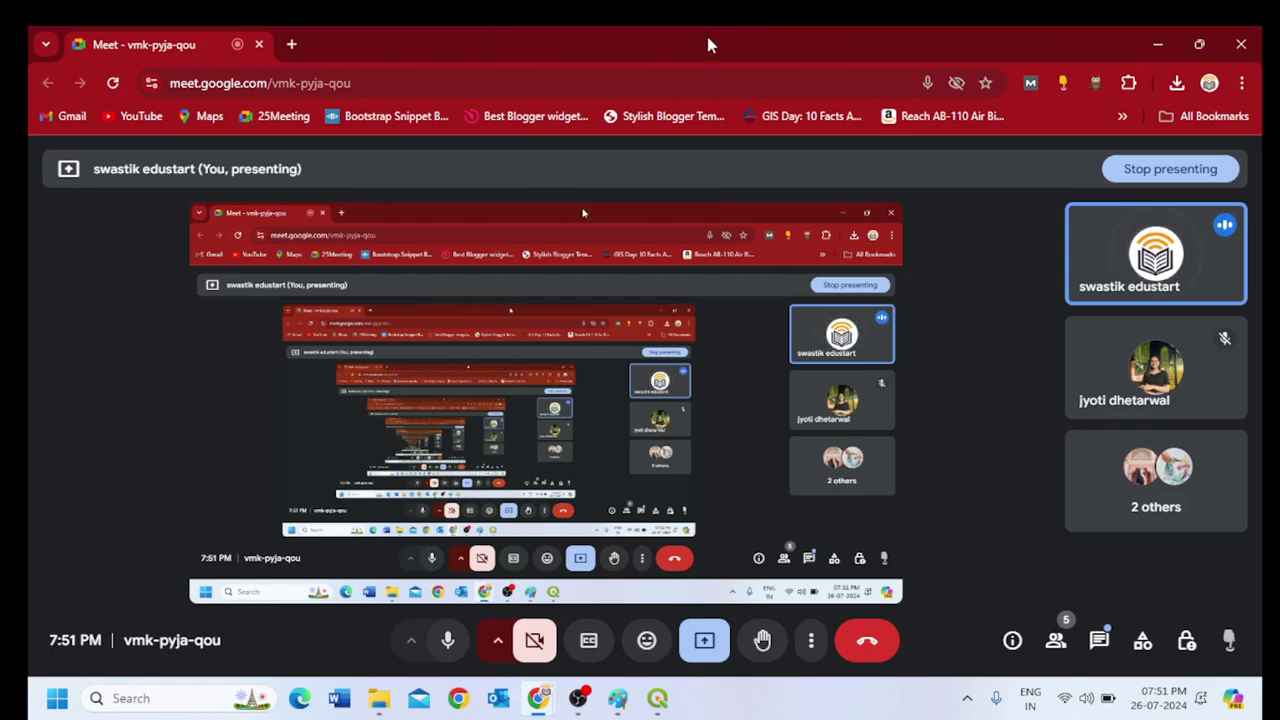
Switch to QGIS, remove the IND_adm1 layer and zoom to the delhi_data_modified layer.
left_click(657, 698)
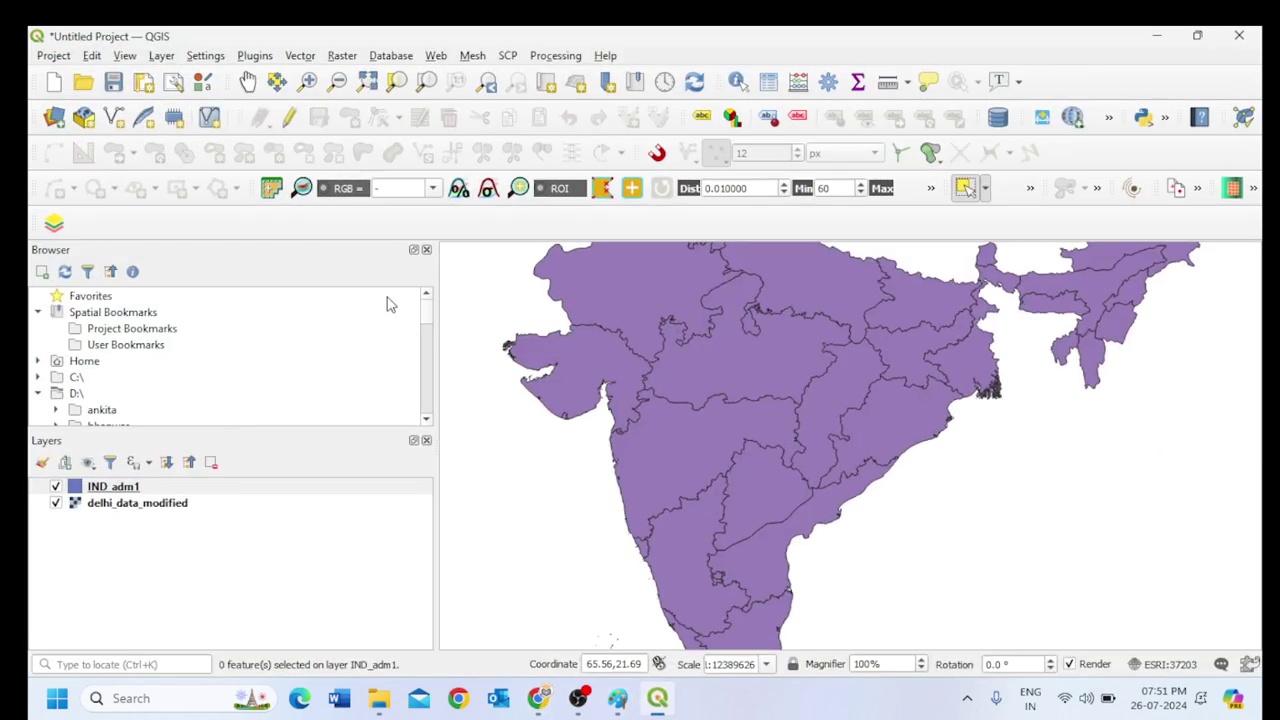
right_click(100, 490)
left_click(141, 267)
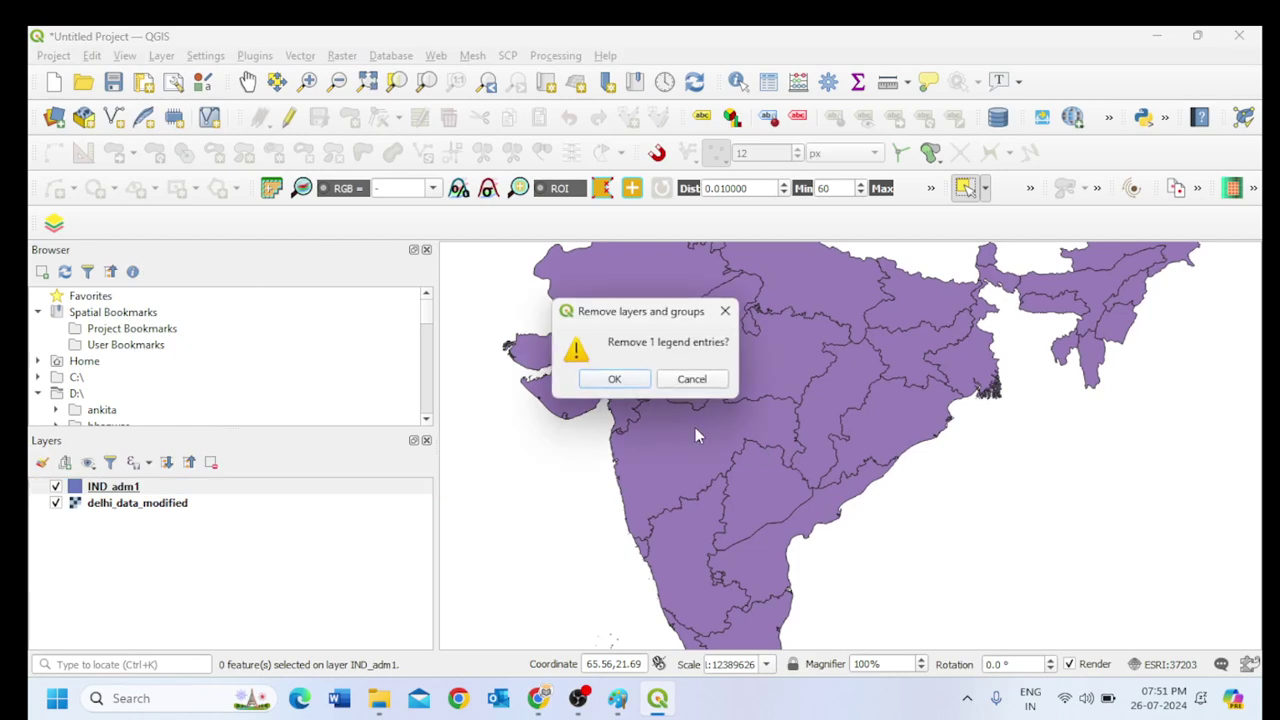
left_click(630, 380)
right_click(138, 490)
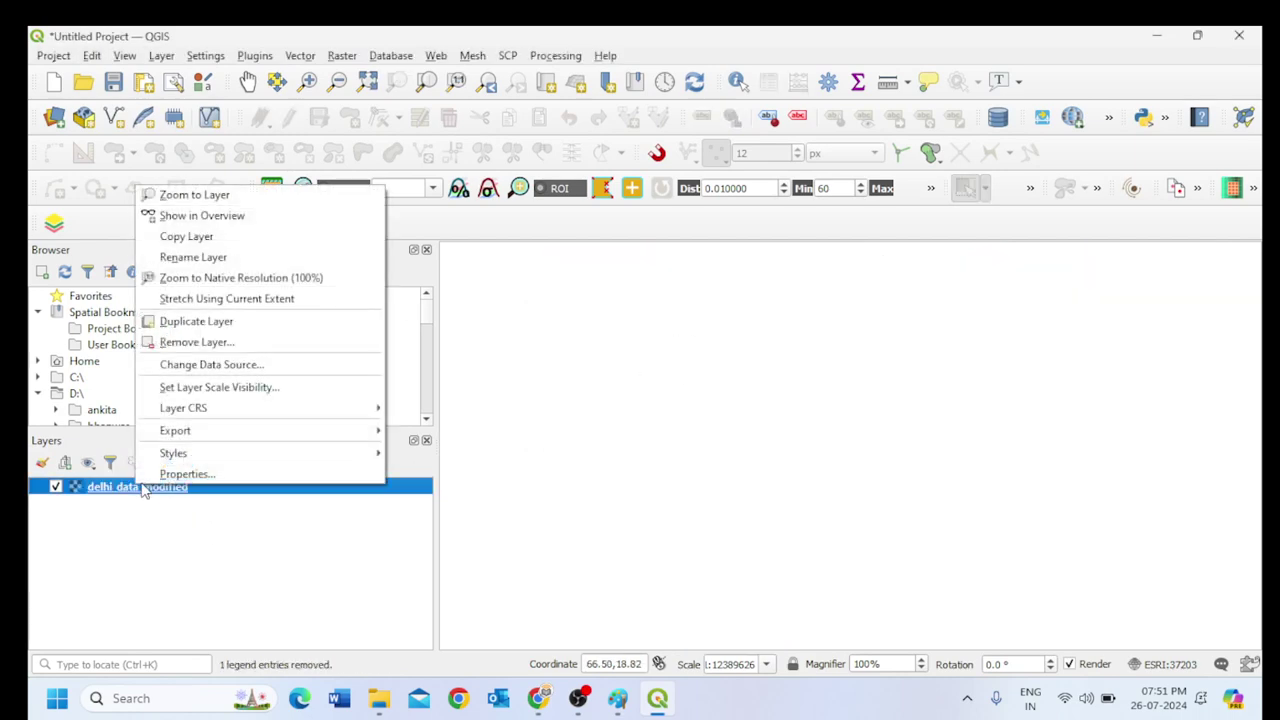
left_click(190, 191)
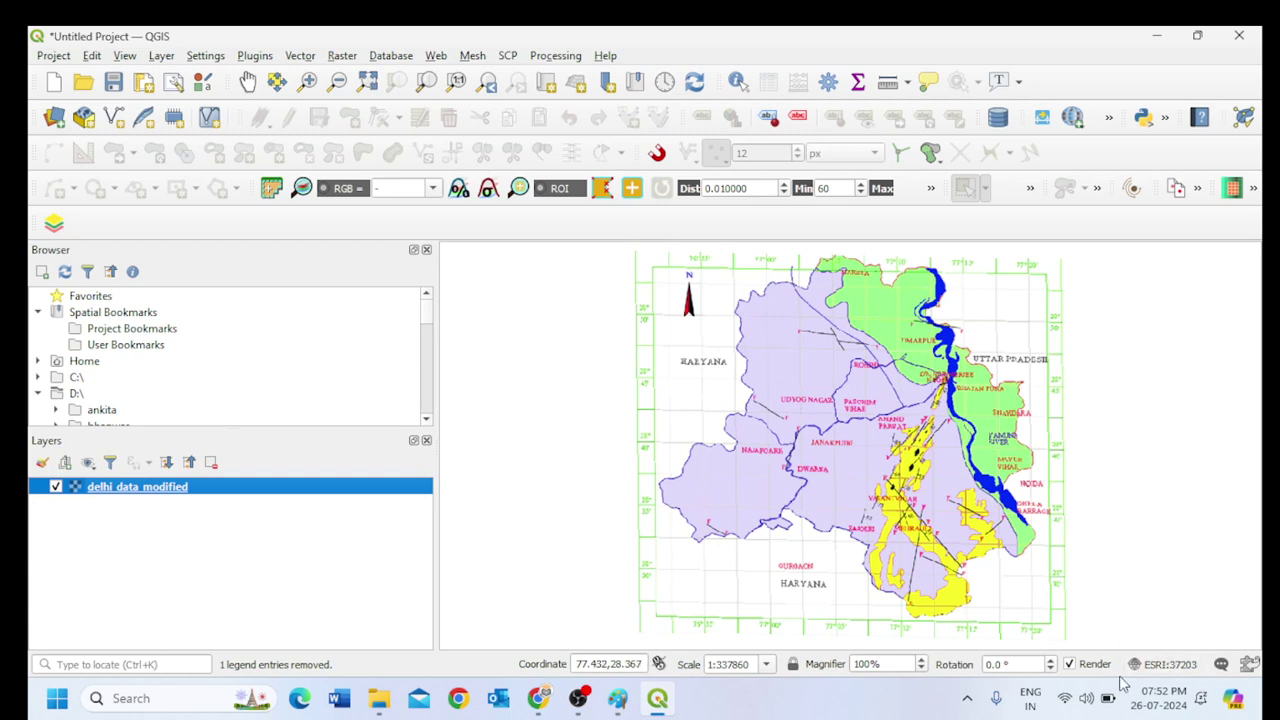
Check the project's coordinate reference system and the CRS assigned in the source properties of the delhi_data_modified layer.
left_click(1170, 668)
left_click(1120, 40)
right_click(165, 490)
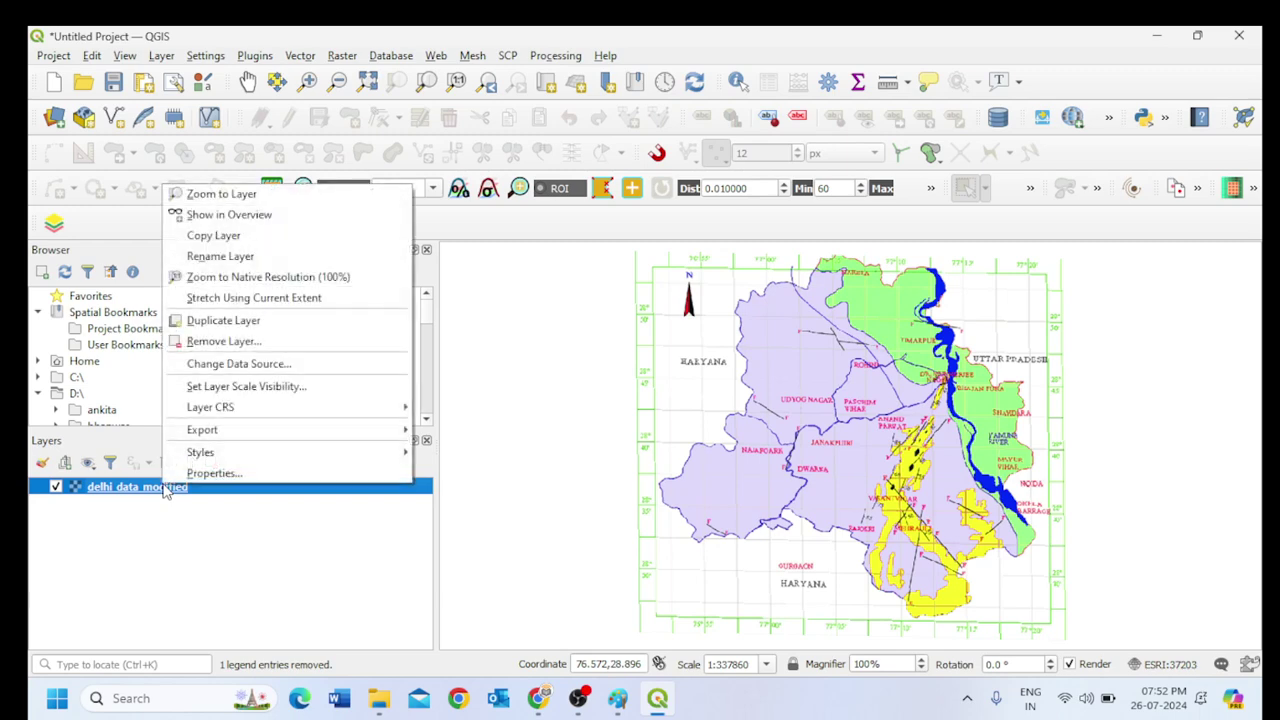
left_click(211, 478)
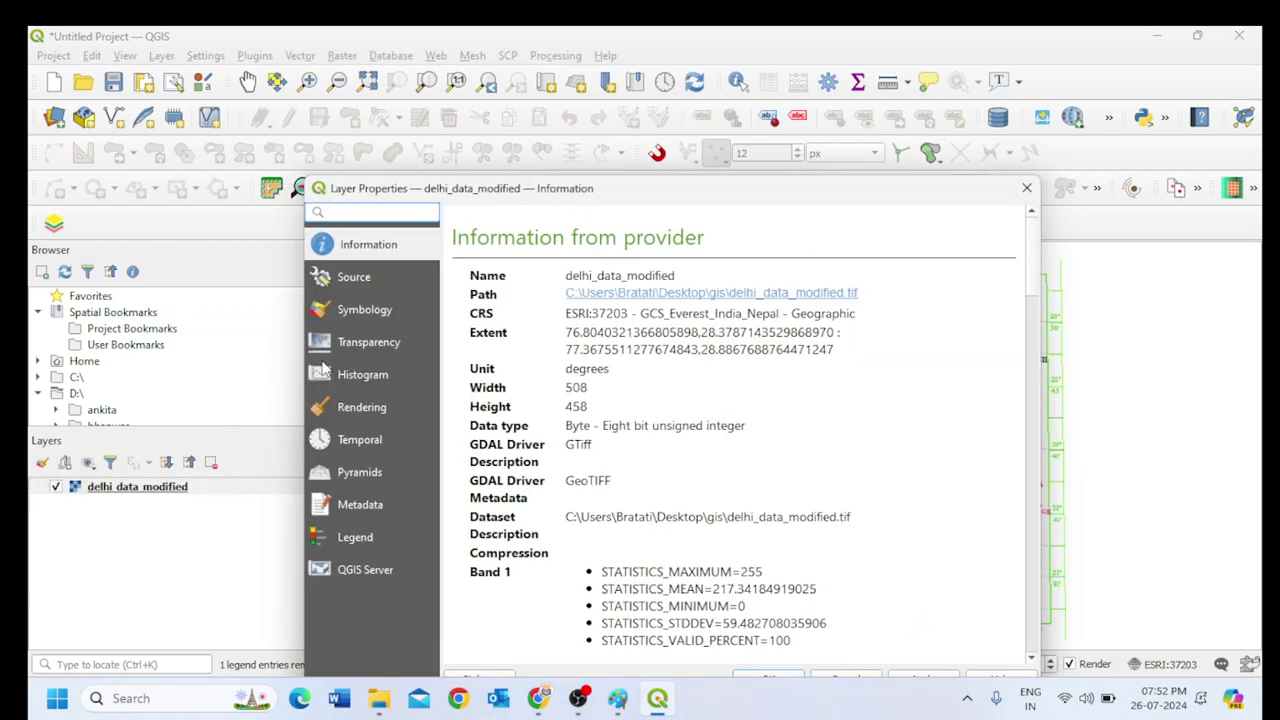
left_click(358, 278)
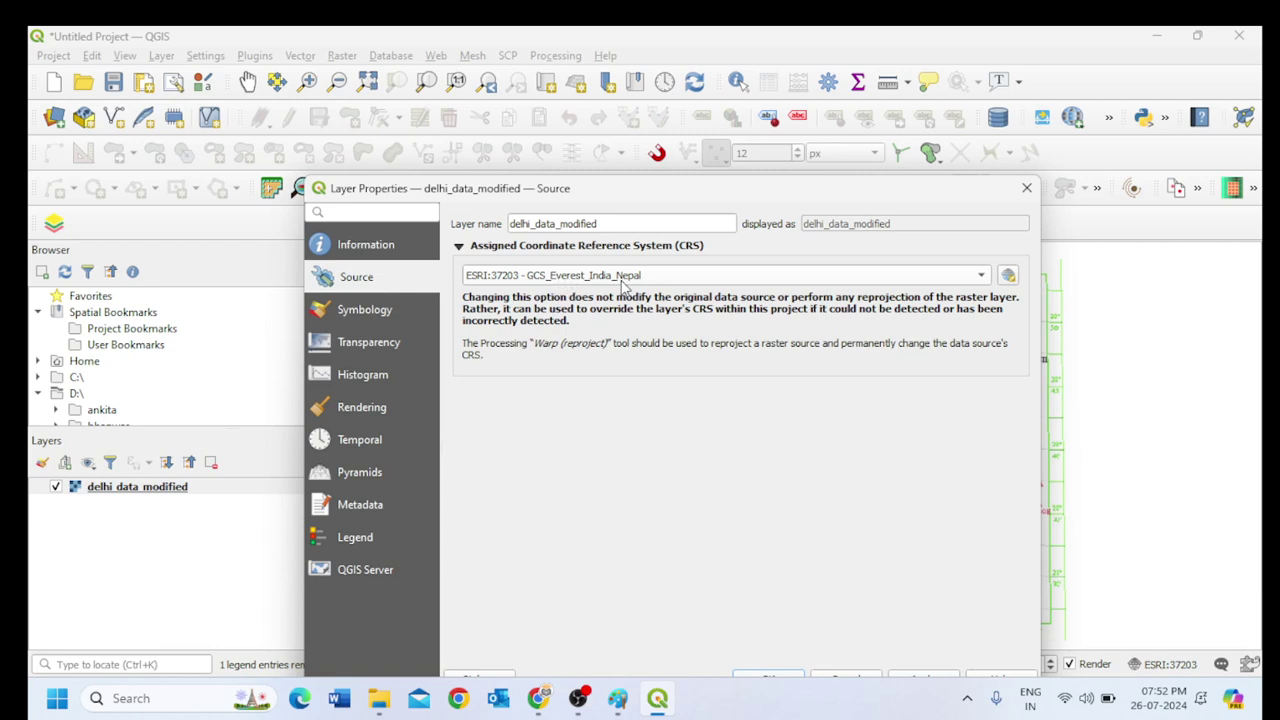
mouse_move(626, 286)
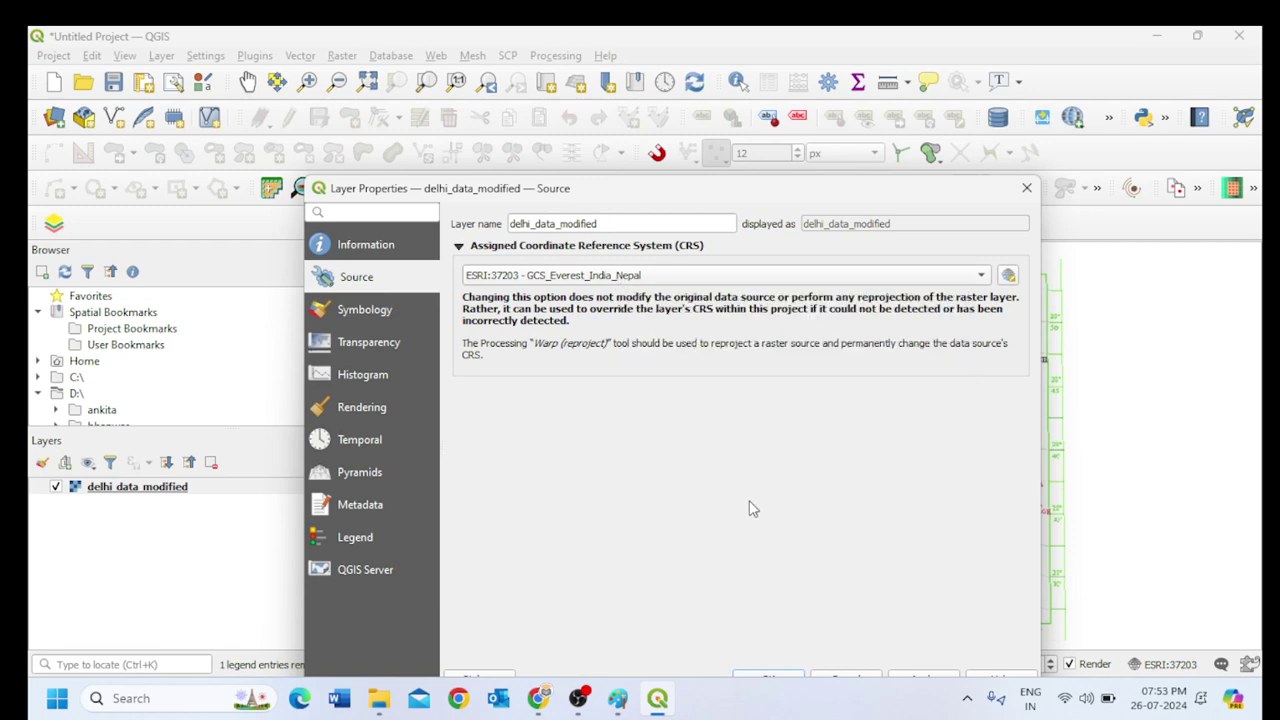
left_click(1027, 190)
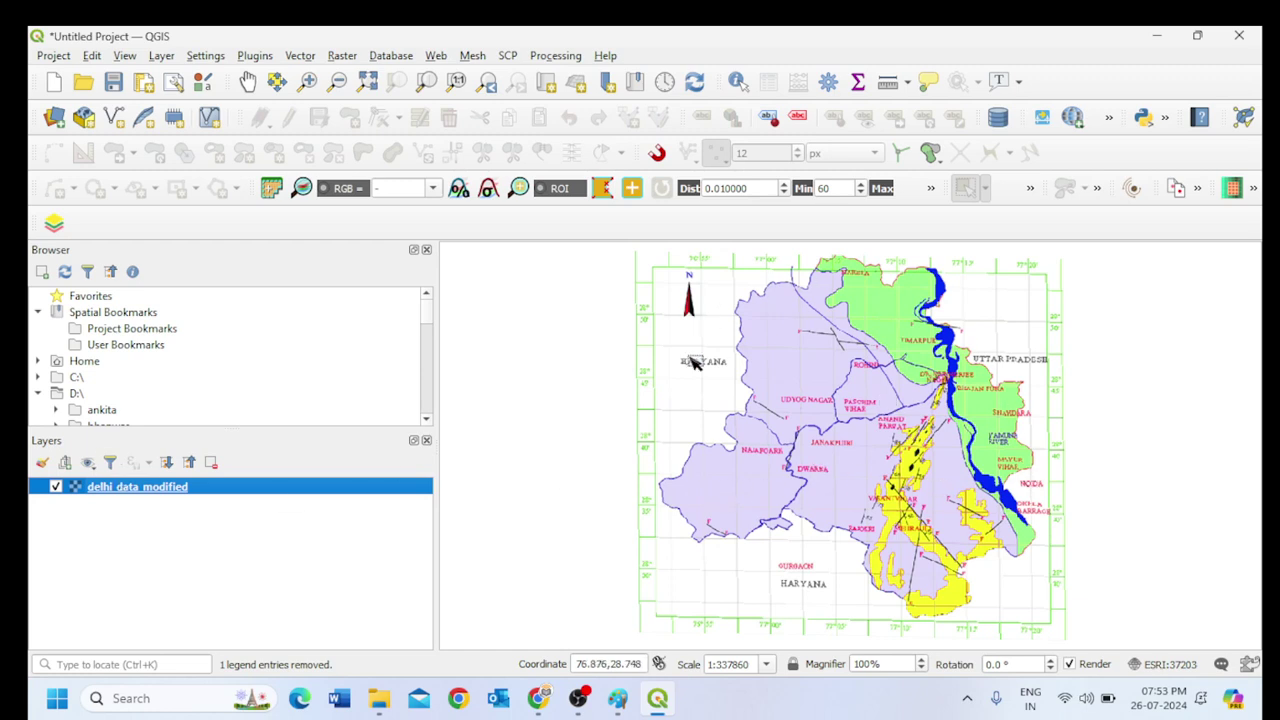
right_click(118, 487)
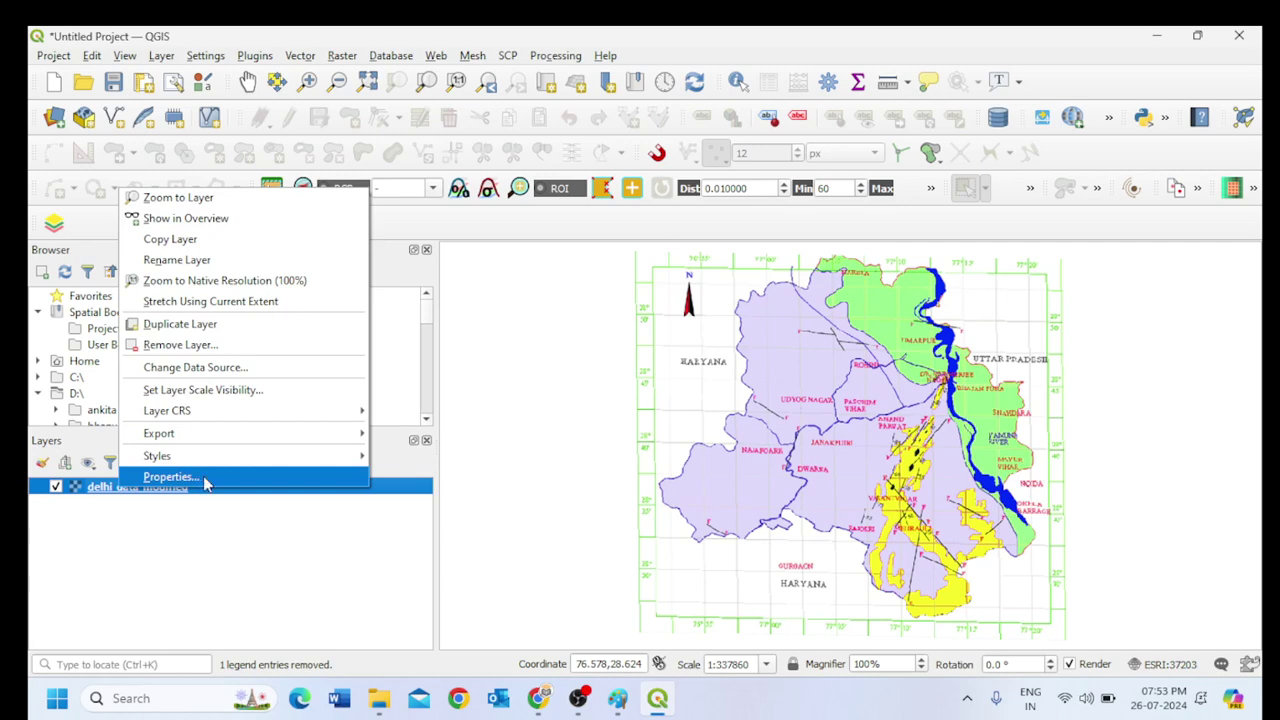
left_click(185, 478)
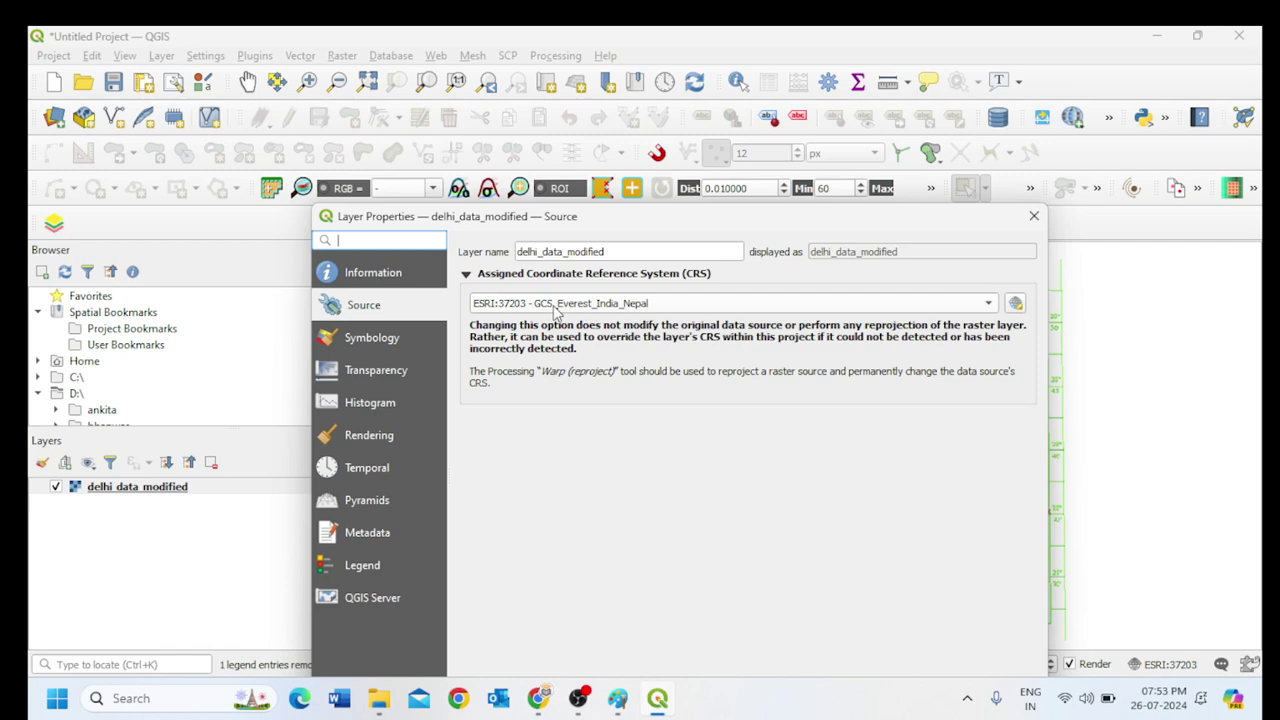
left_click(1034, 216)
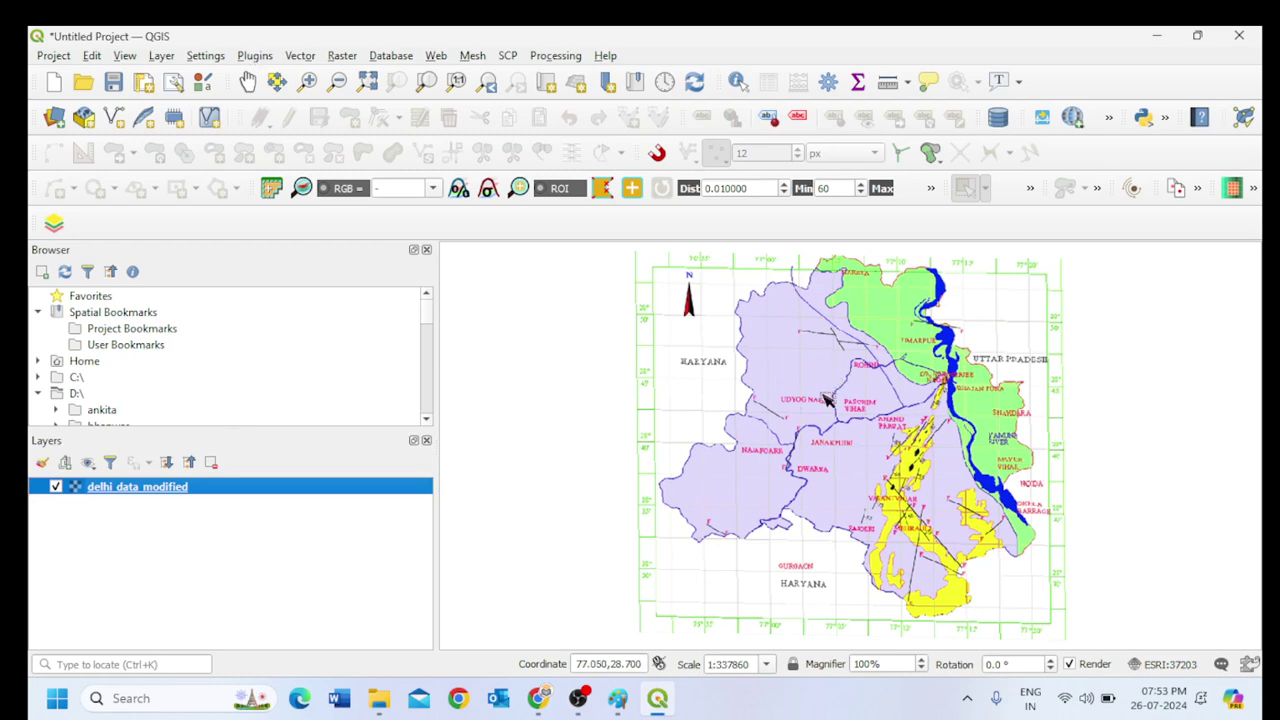
Start a new shapefile layer and set its file name to Fault in the evening_class folder on the Desktop.
left_click(162, 56)
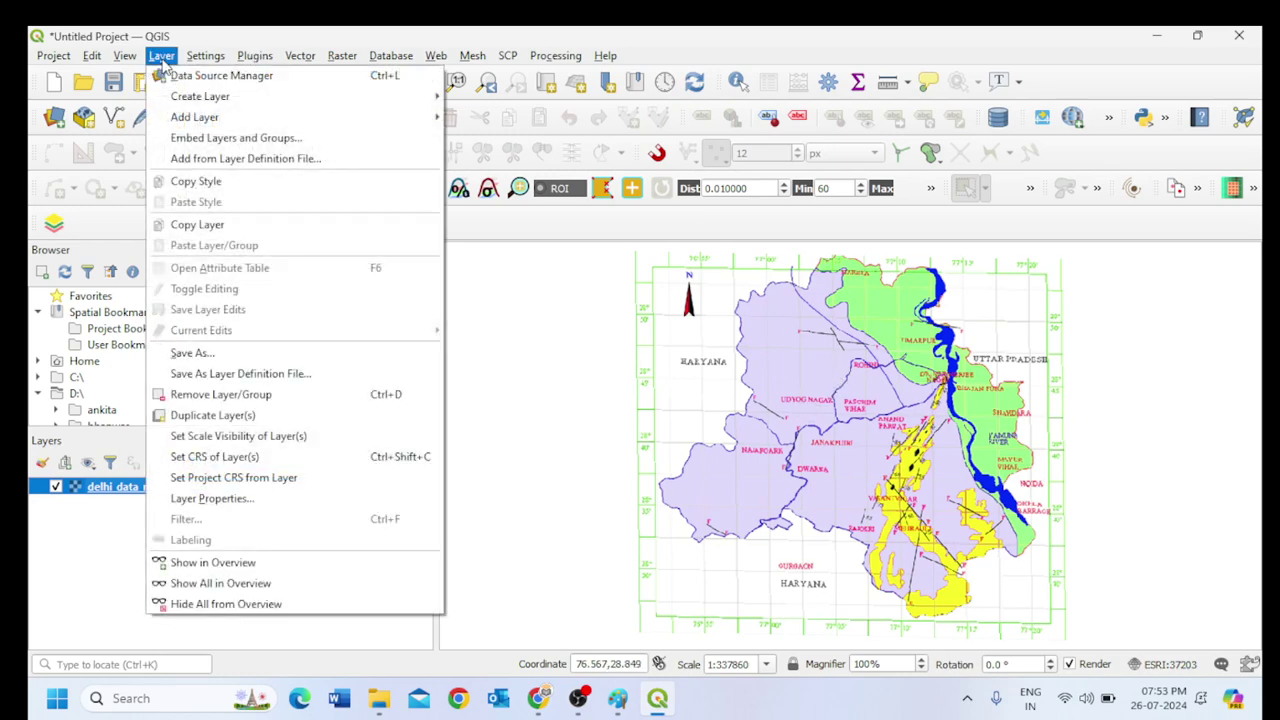
mouse_move(186, 100)
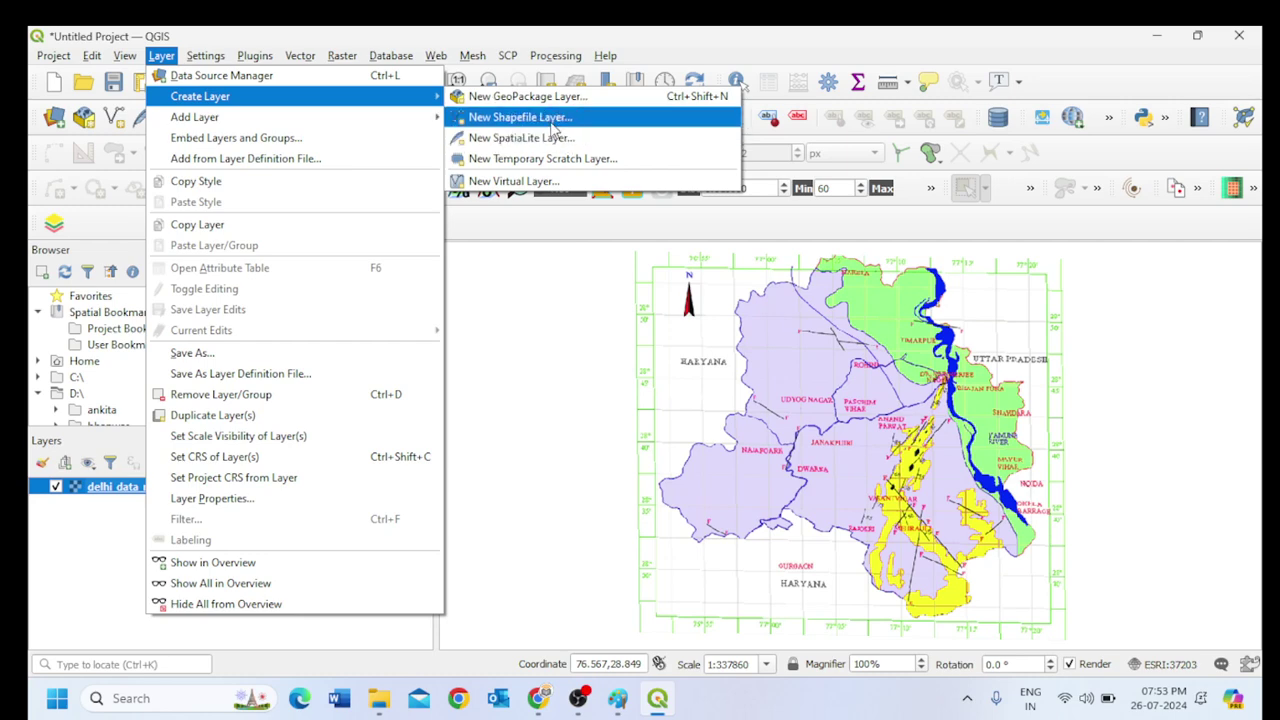
left_click(553, 120)
left_click_drag(553, 128, 529, 73)
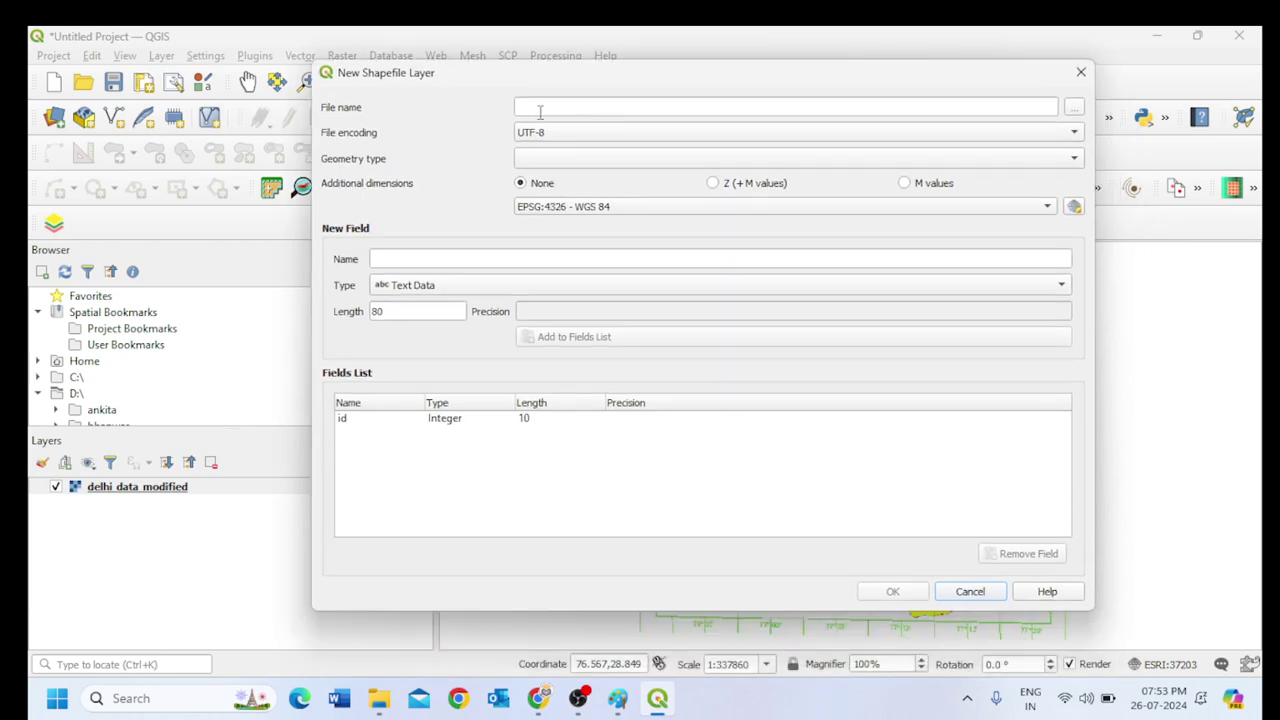
left_click(1074, 108)
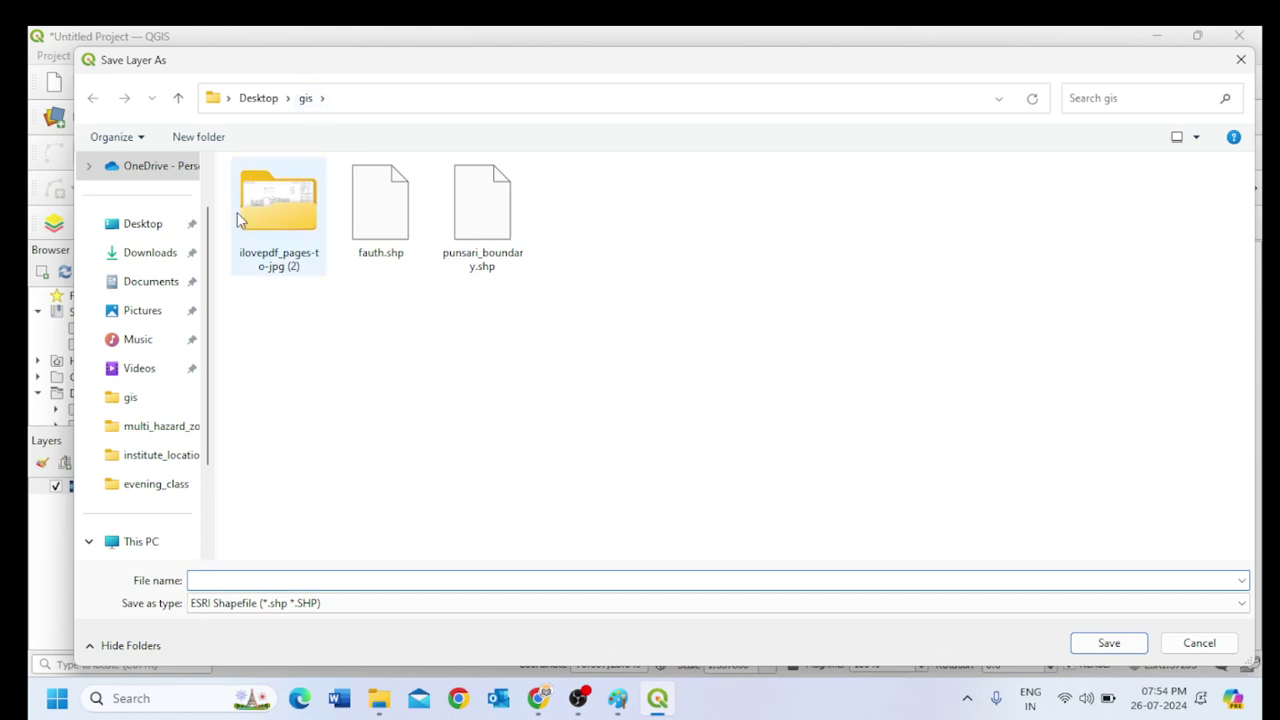
left_click(163, 226)
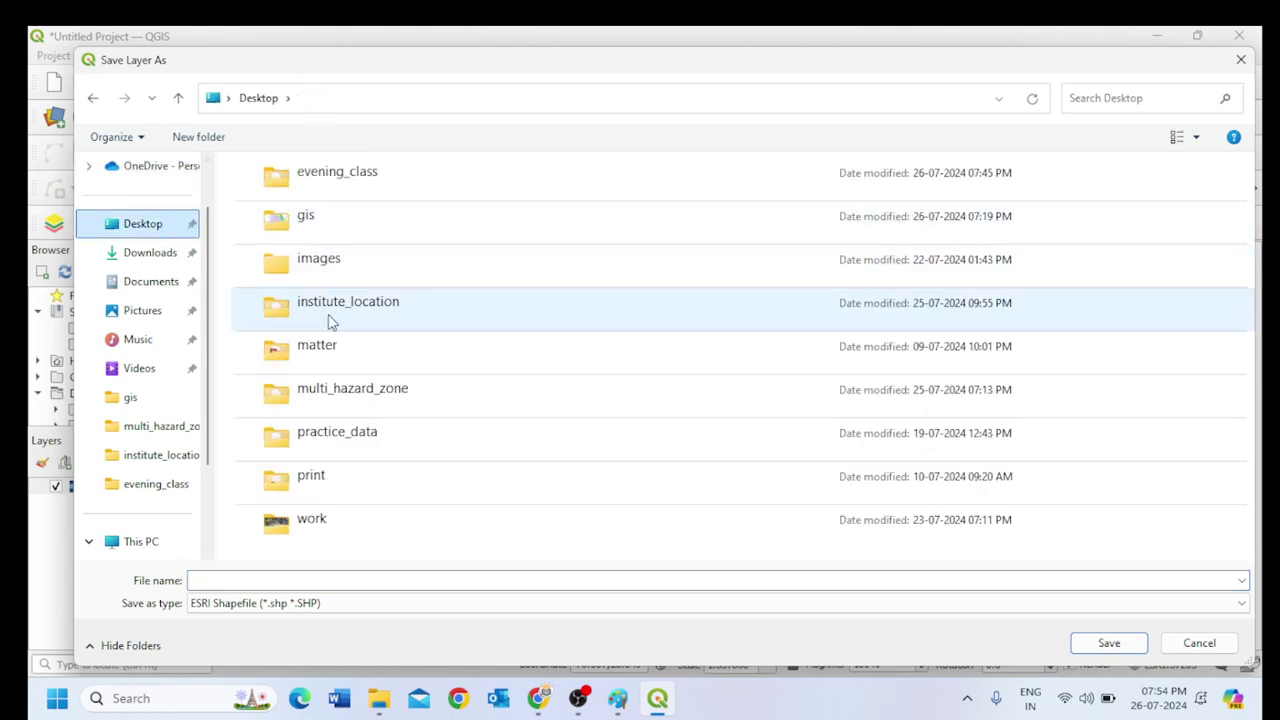
double_click(334, 178)
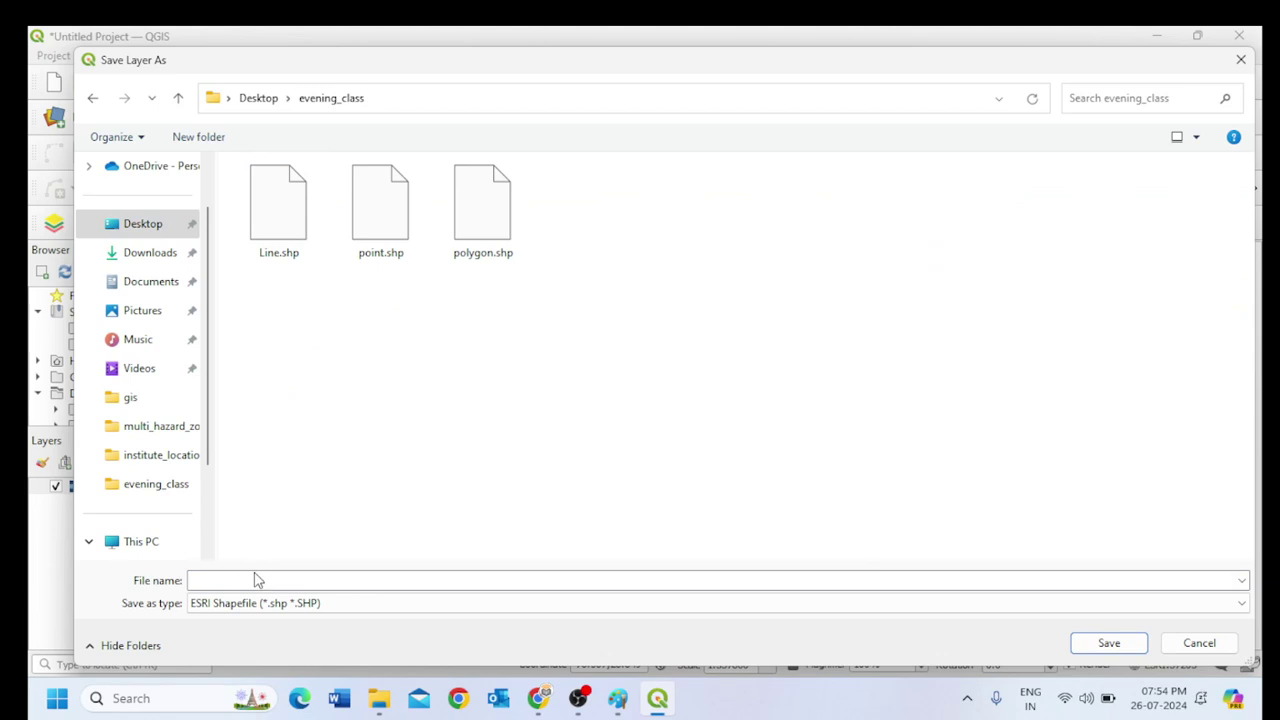
left_click(257, 580)
type("Fault")
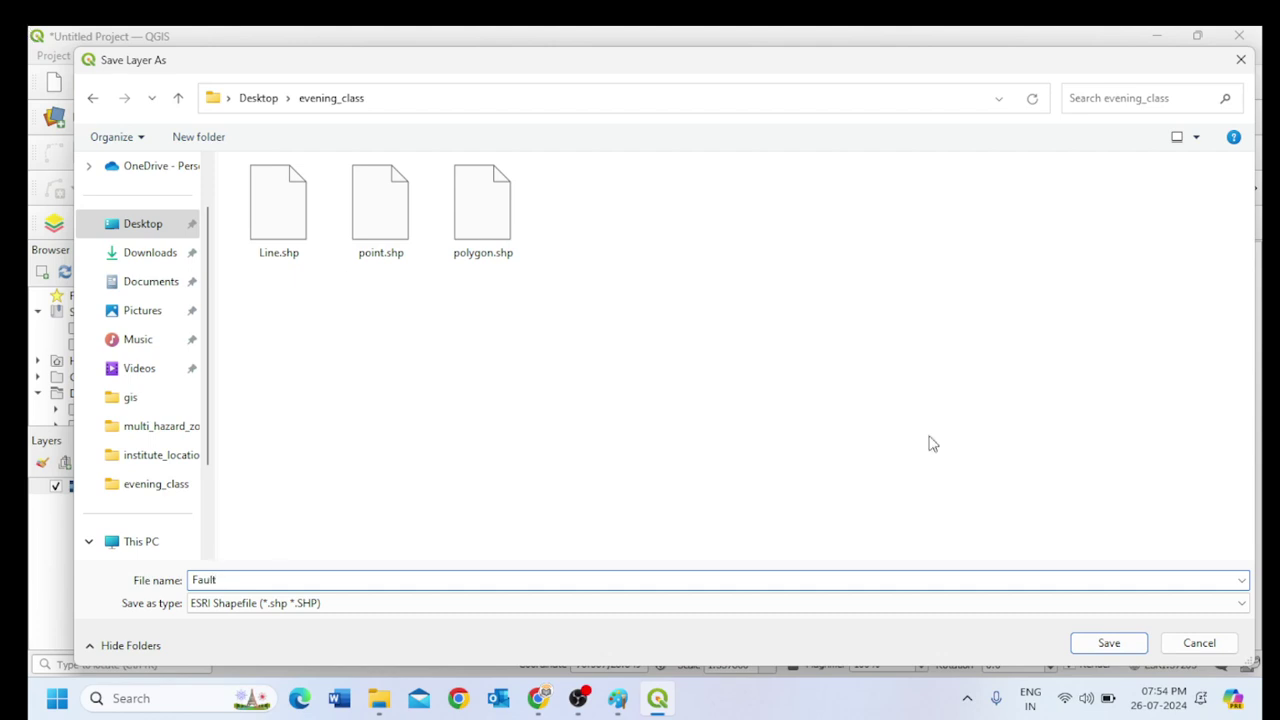
left_click(1138, 645)
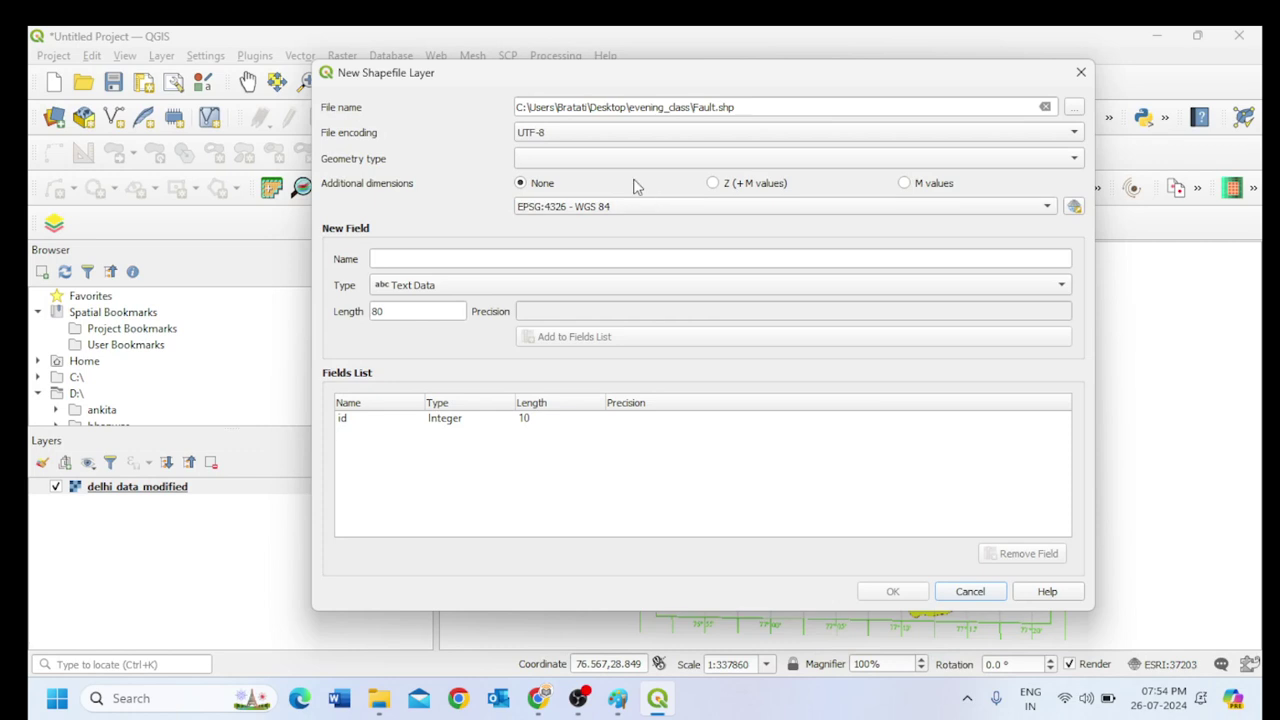
Create the Fault shapefile with Line geometry and the project CRS, ESRI:37203 - GCS_Everest_India_Nepal.
left_click(586, 163)
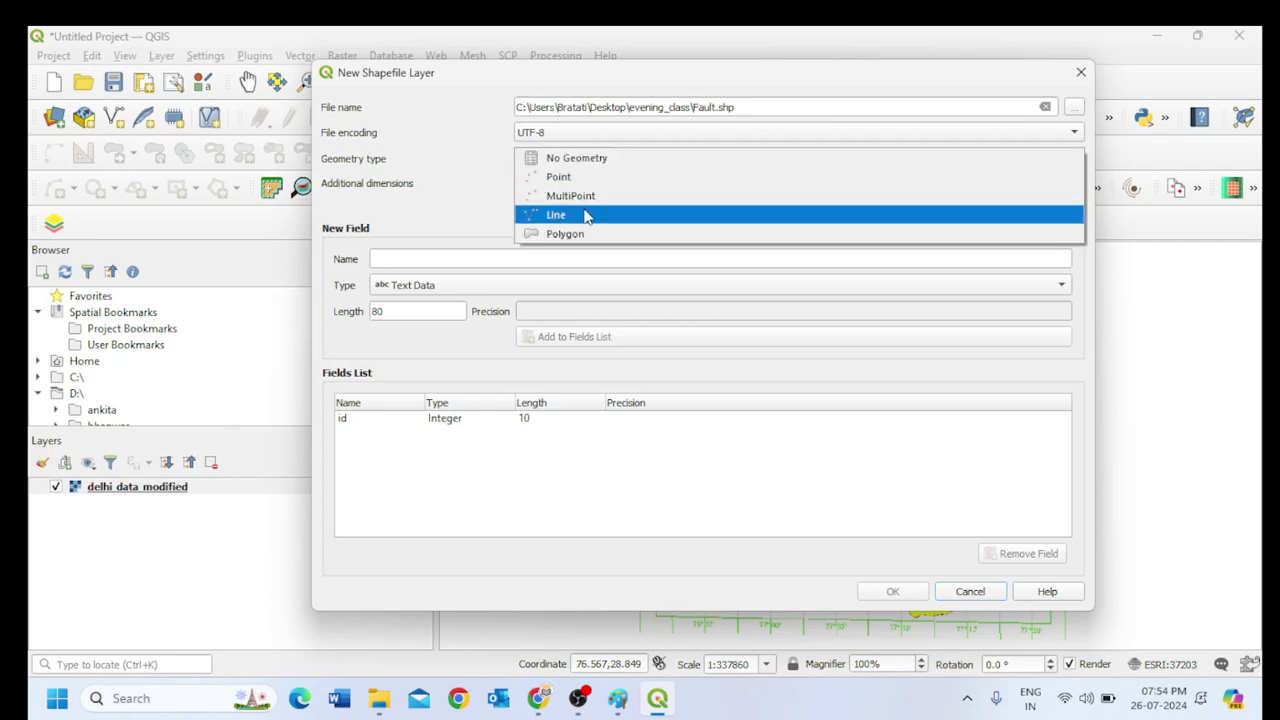
left_click(587, 218)
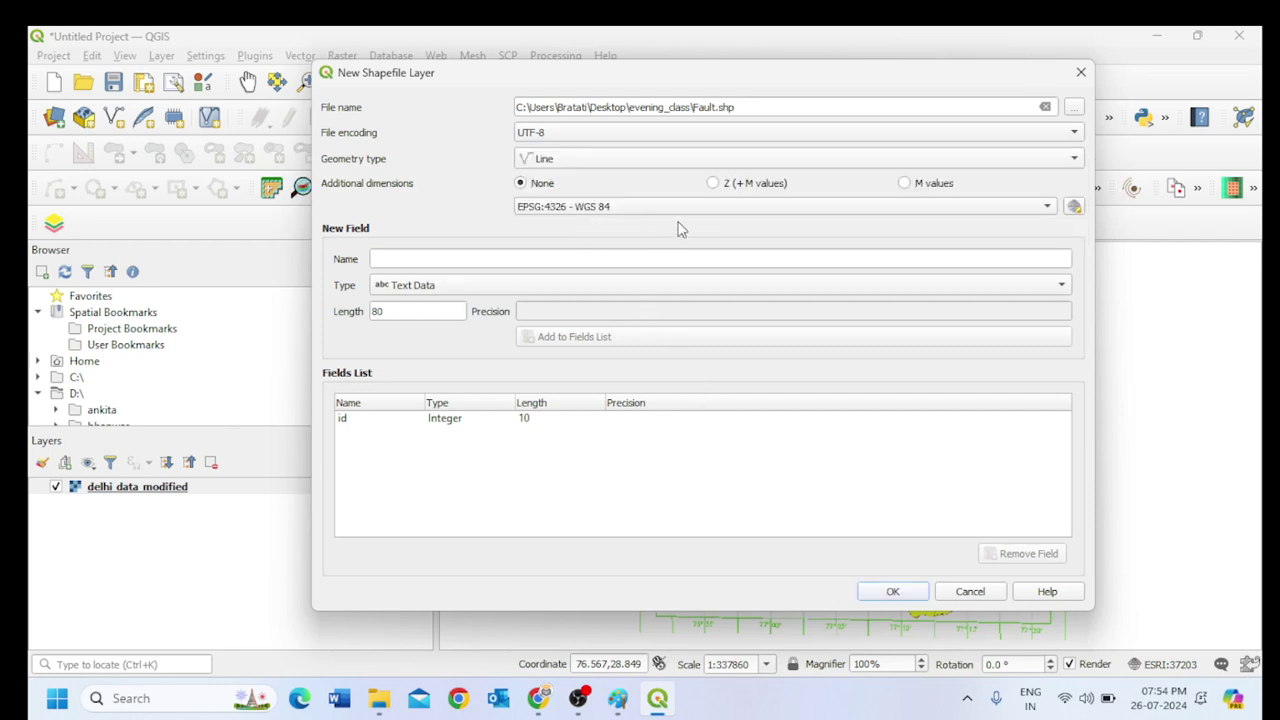
left_click(1049, 208)
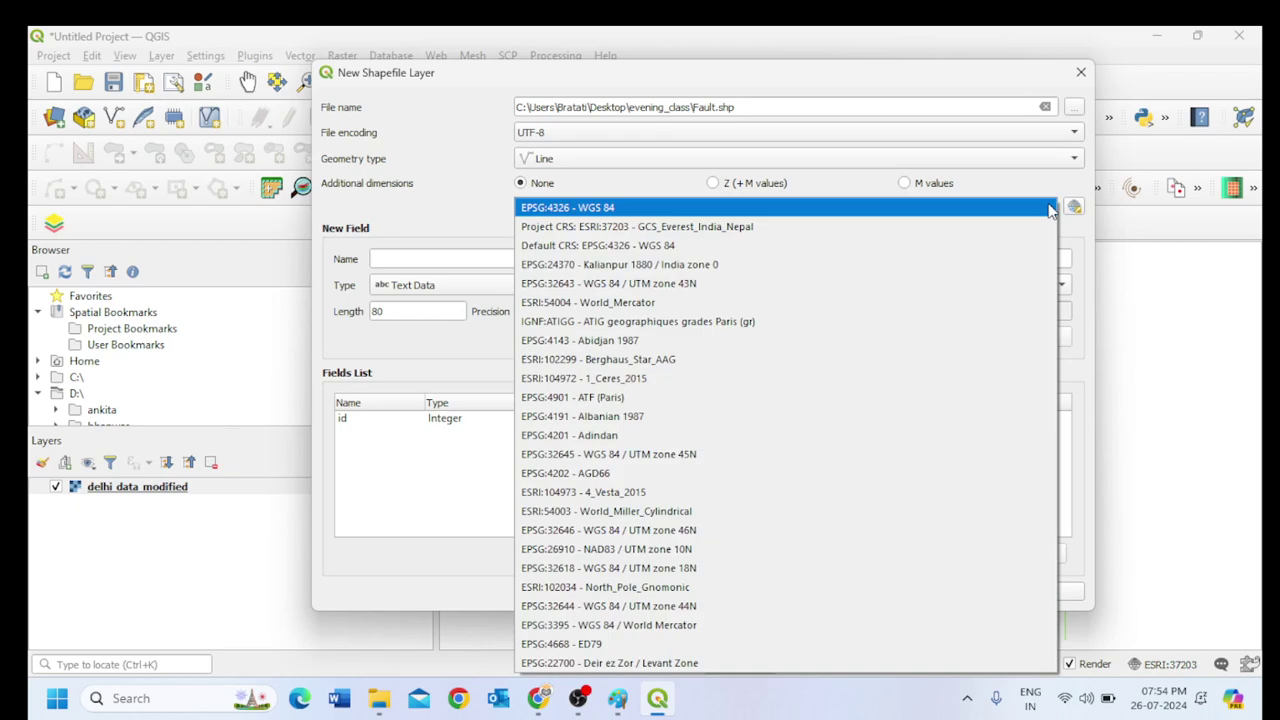
left_click(664, 231)
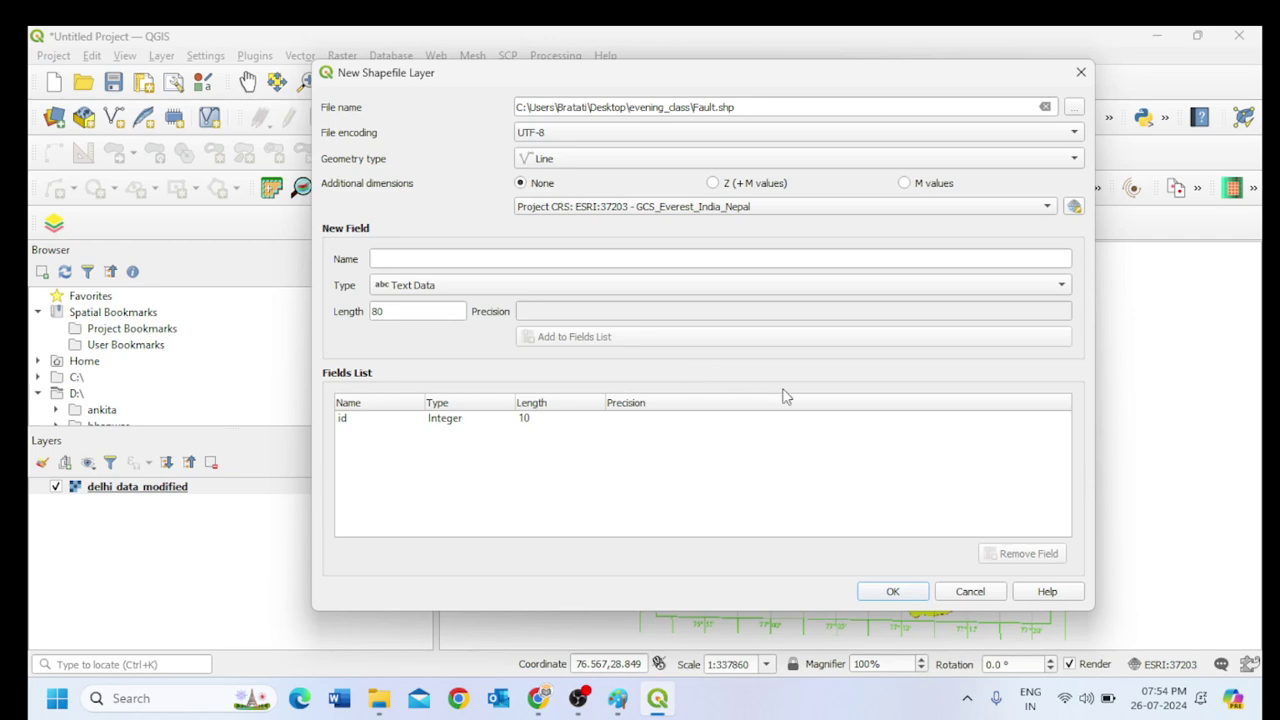
left_click(889, 593)
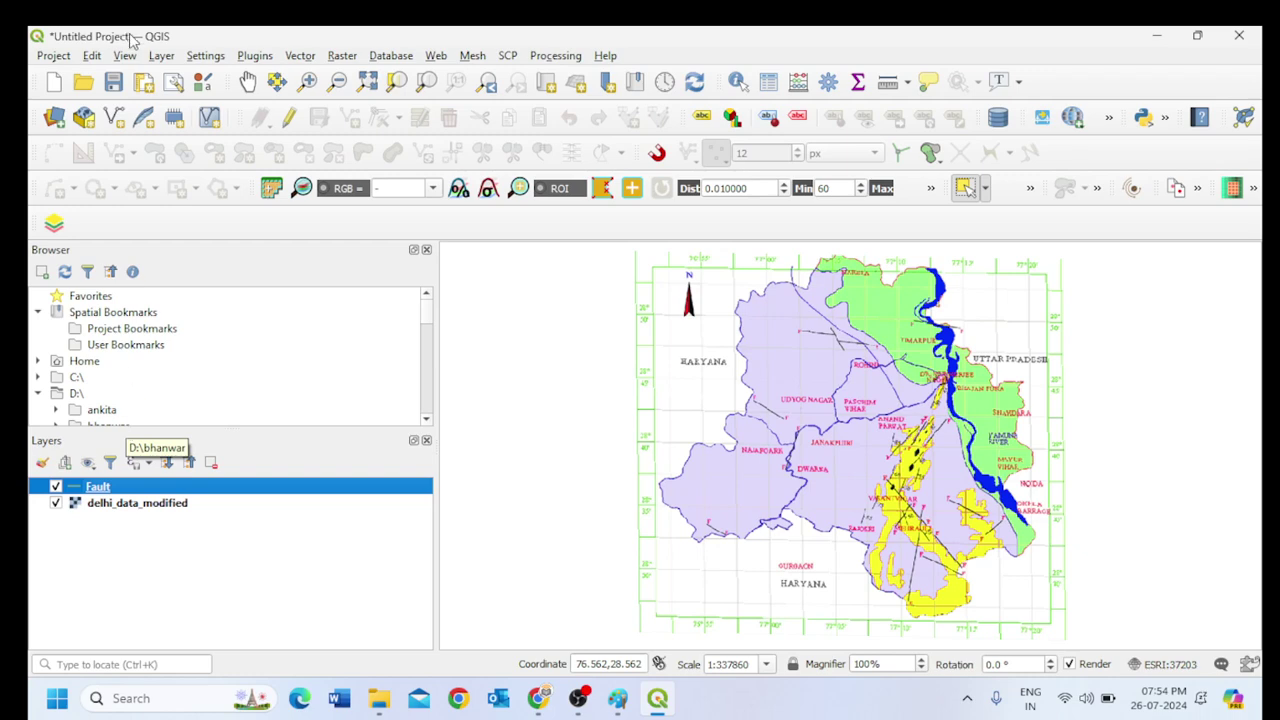
Start a new shapefile layer named places in the evening_class folder, with Point as the geometry type.
left_click(162, 56)
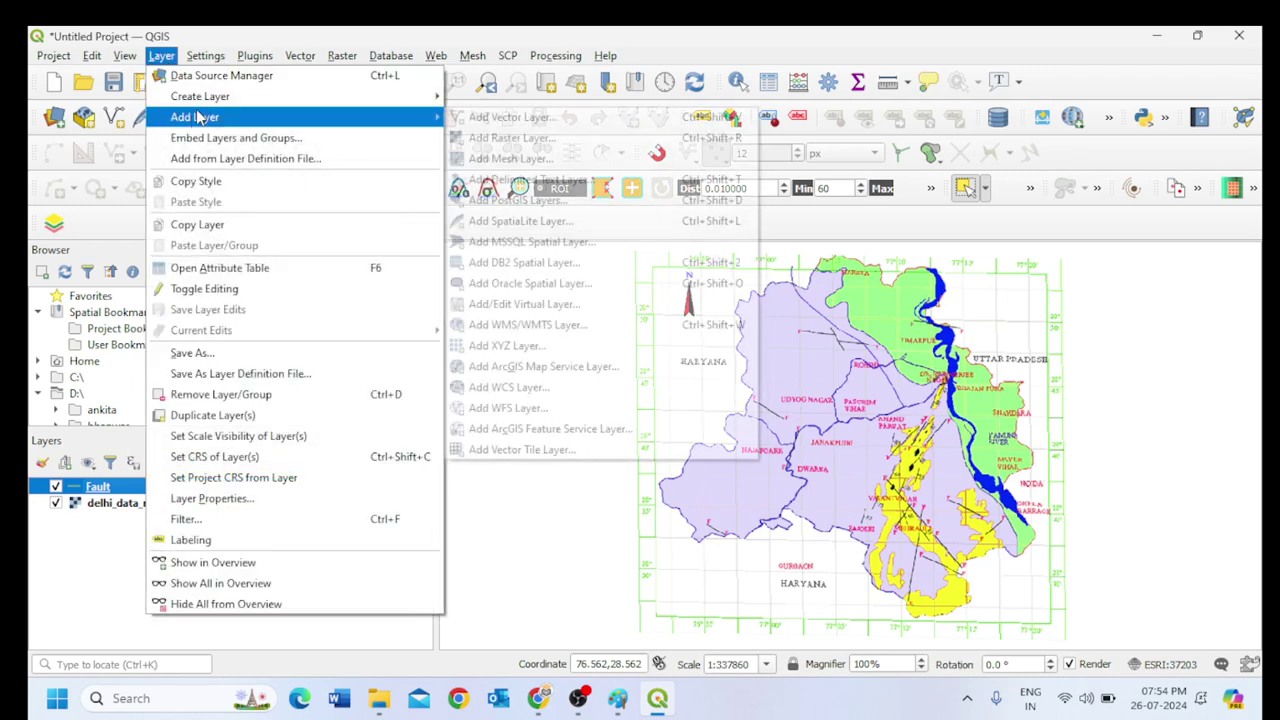
mouse_move(208, 97)
left_click(522, 117)
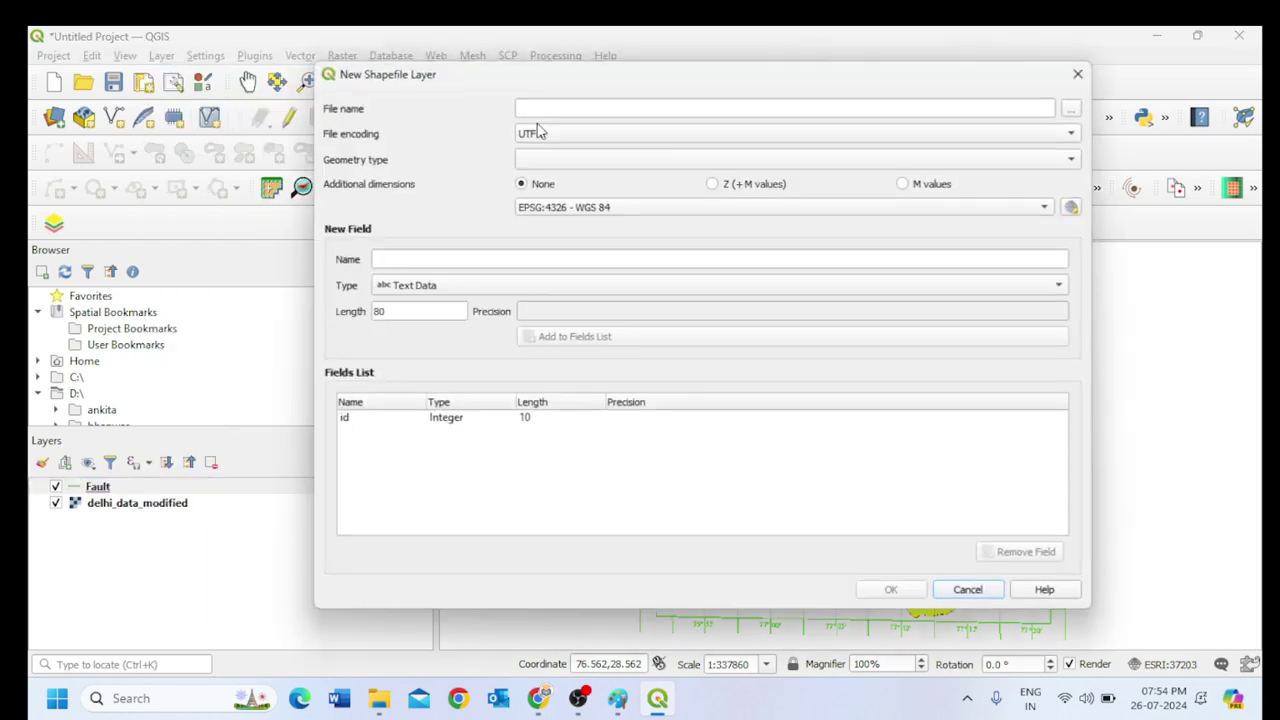
left_click(1075, 109)
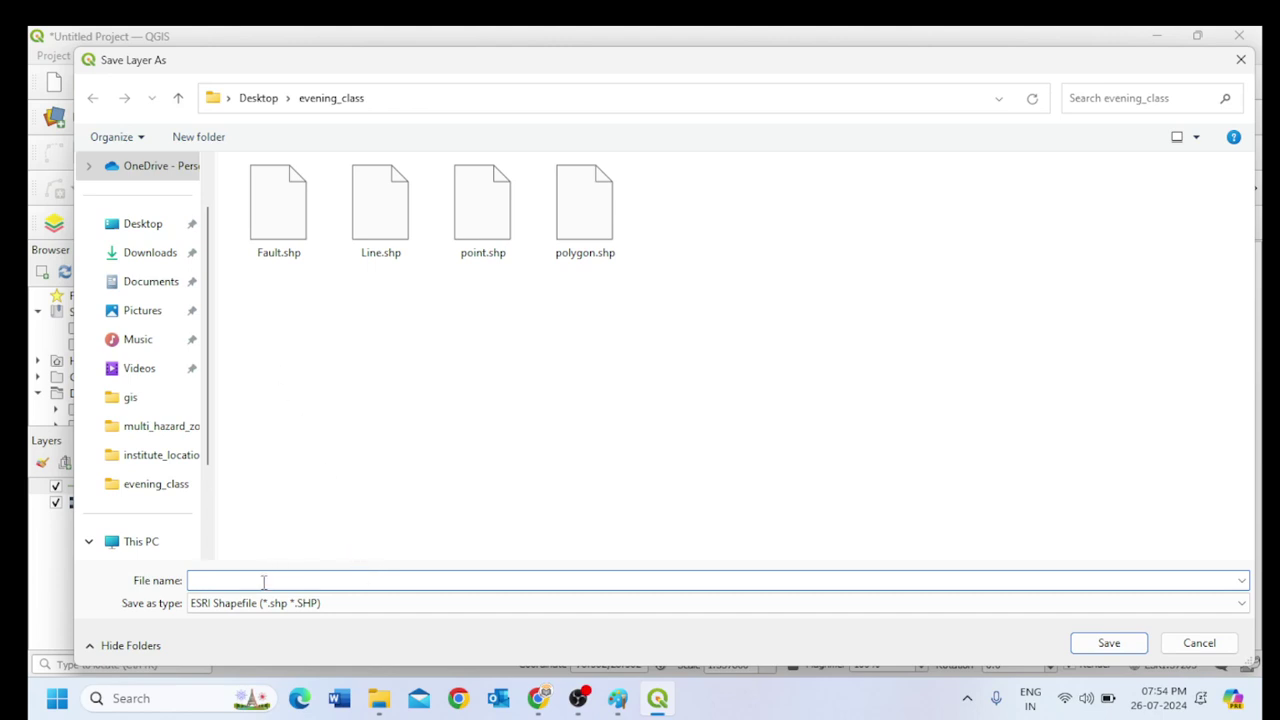
type("places")
left_click(1102, 642)
left_click(557, 160)
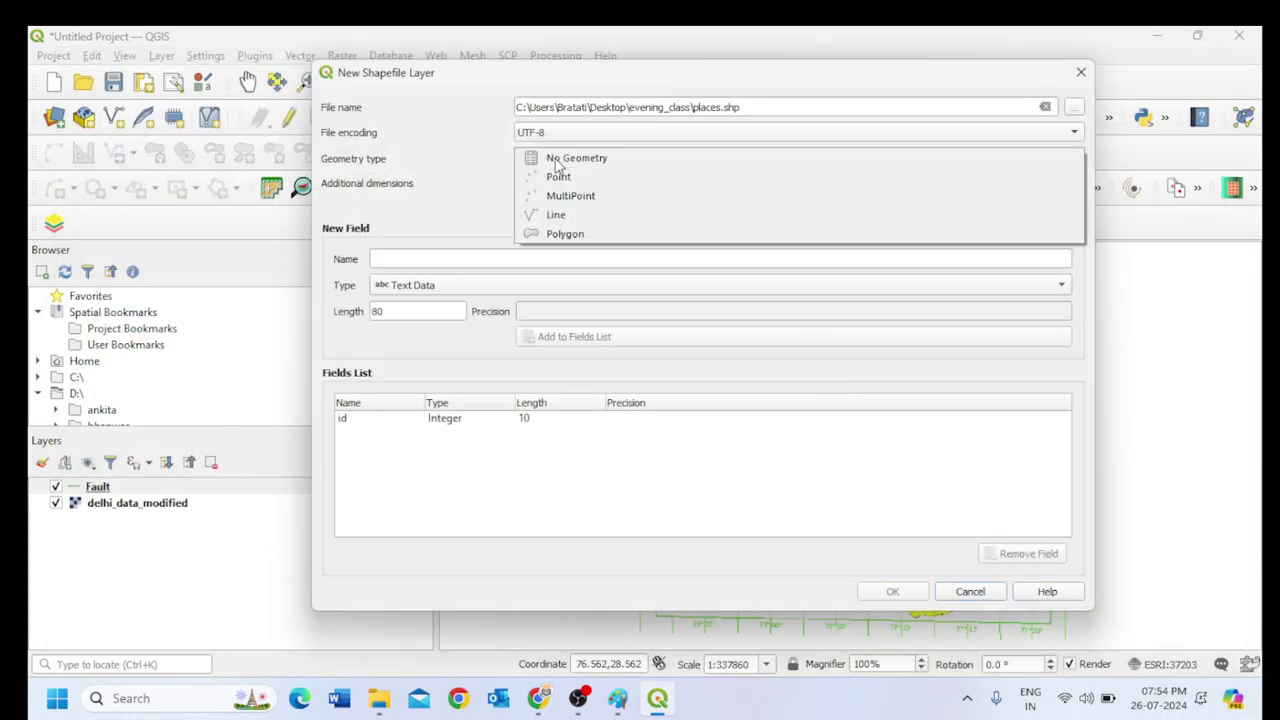
left_click(558, 177)
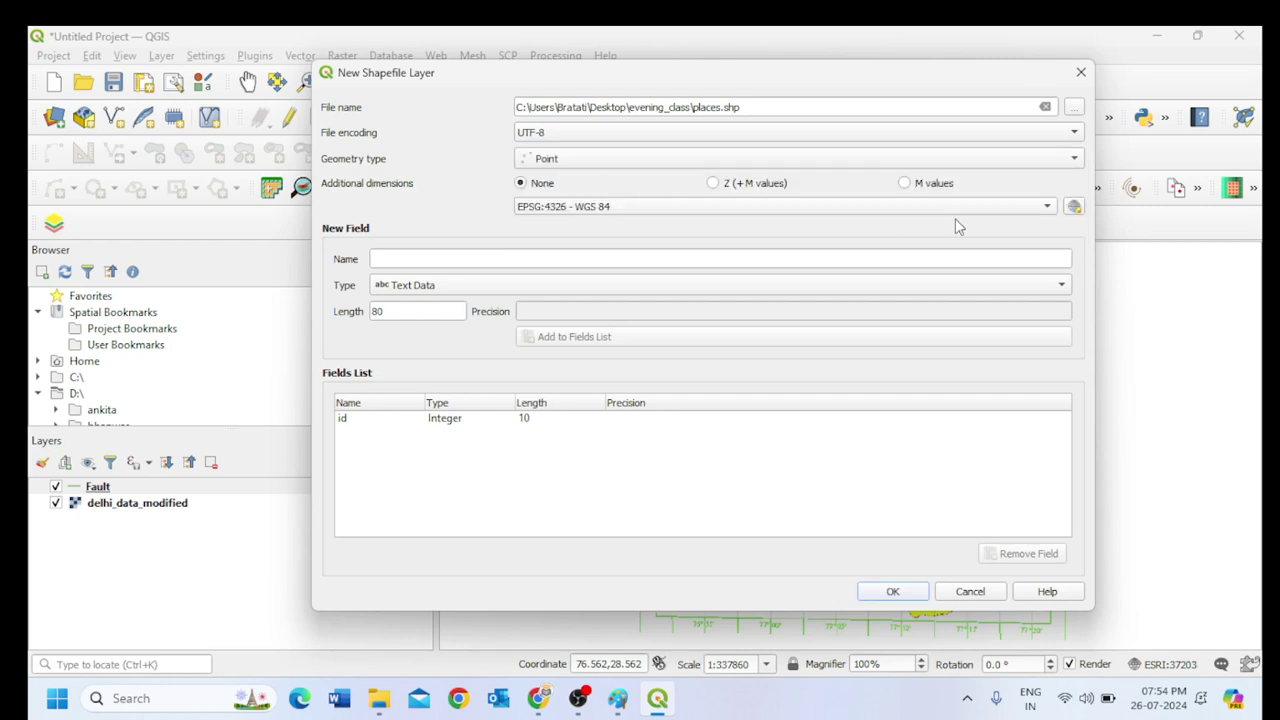
Assign ESRI:37203 GCS_Everest_India_Nepal as the CRS of the places shapefile, finding it by filtering for 37203, and create the layer.
left_click(1048, 208)
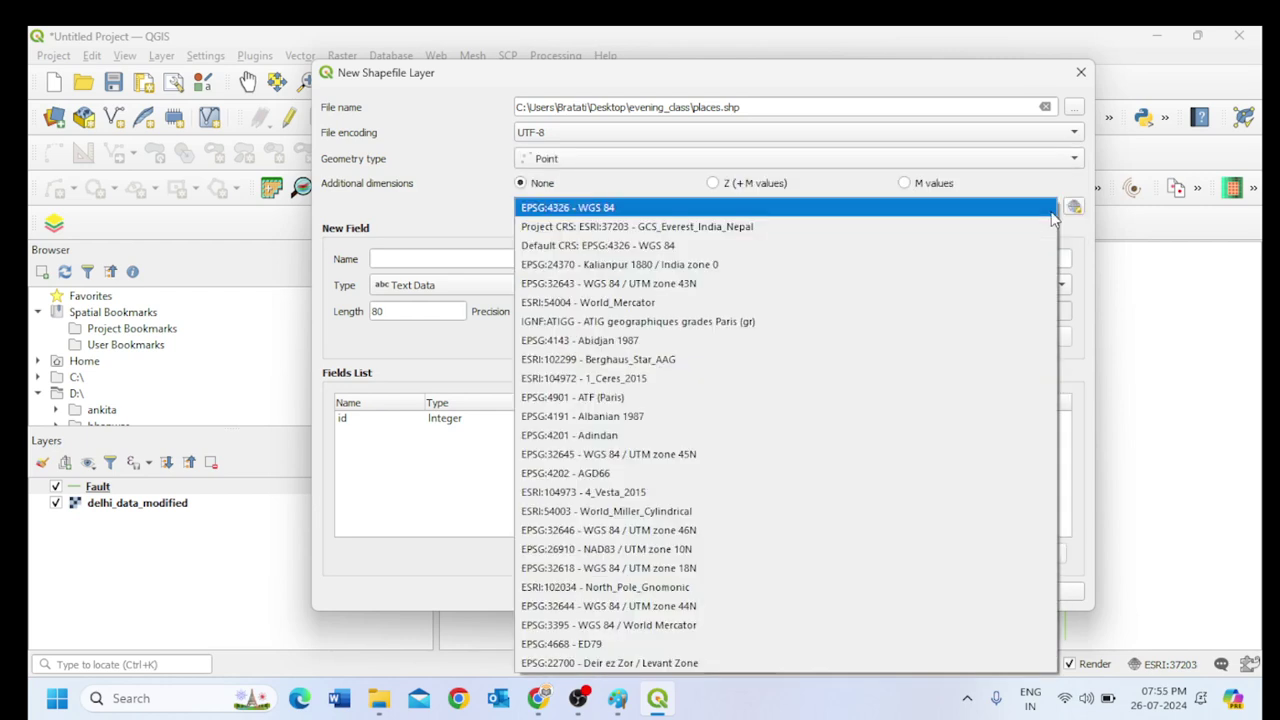
left_click(866, 85)
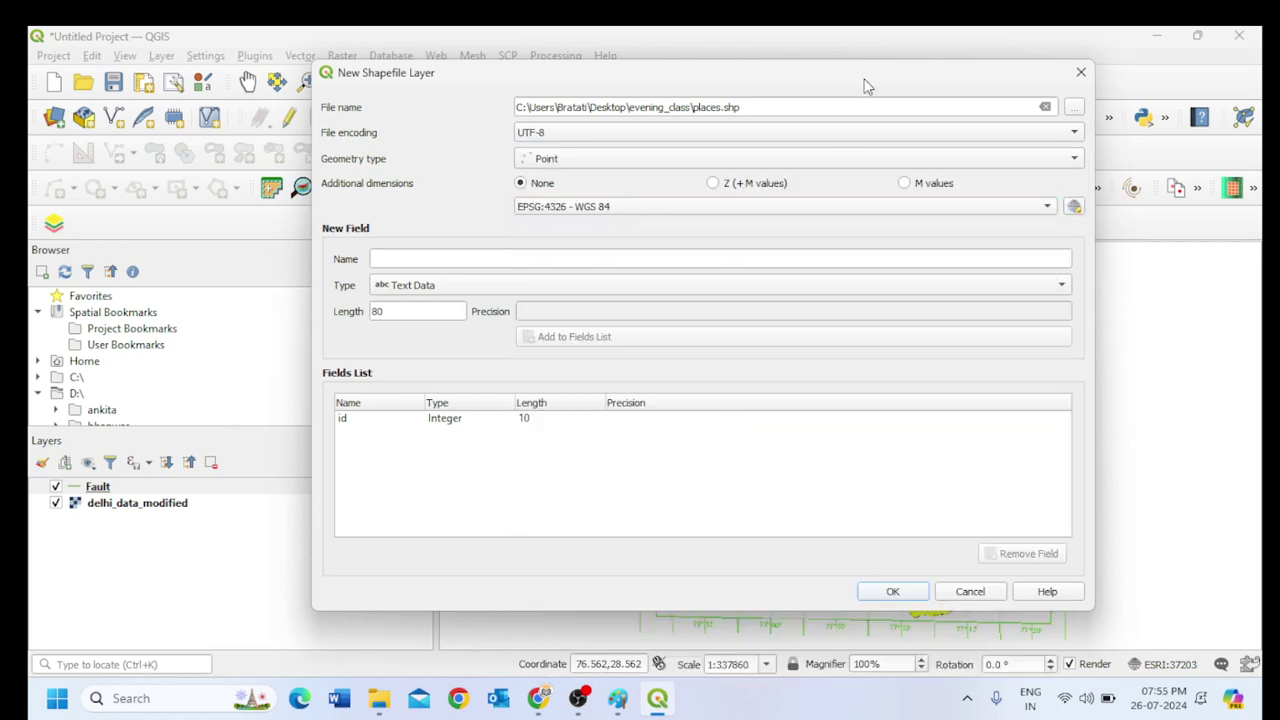
left_click(1074, 207)
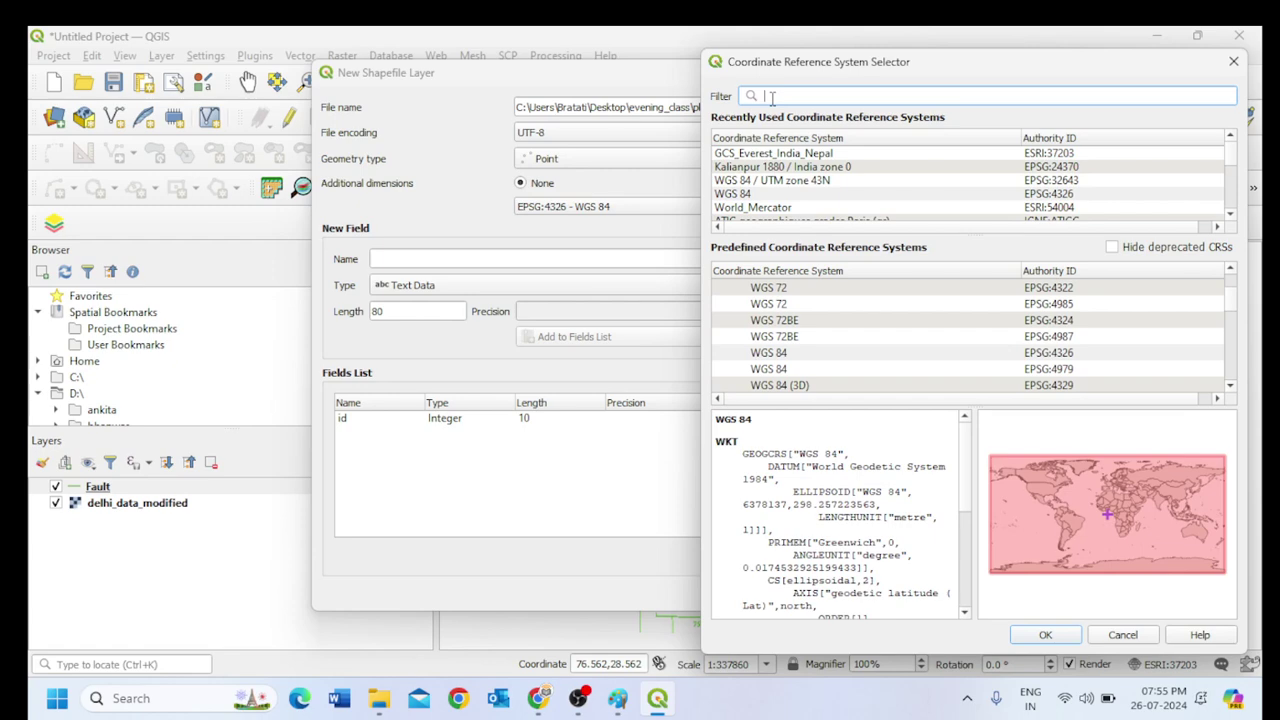
type("37")
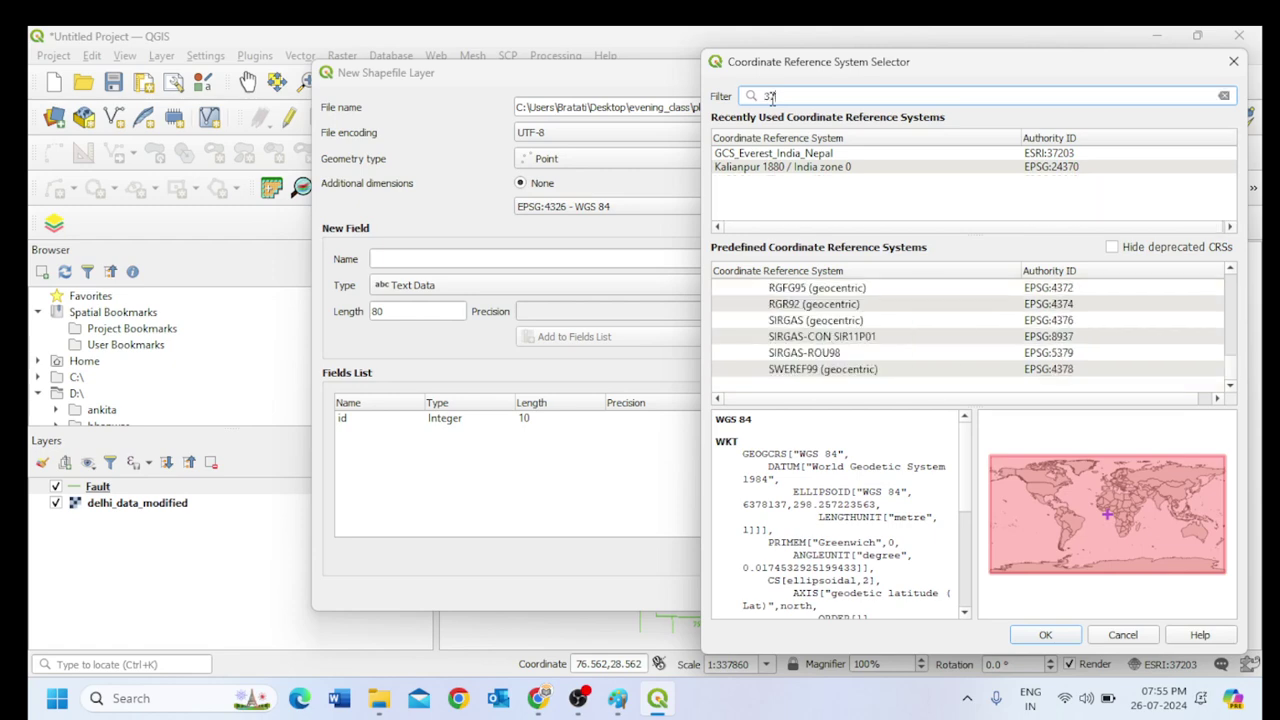
type("203")
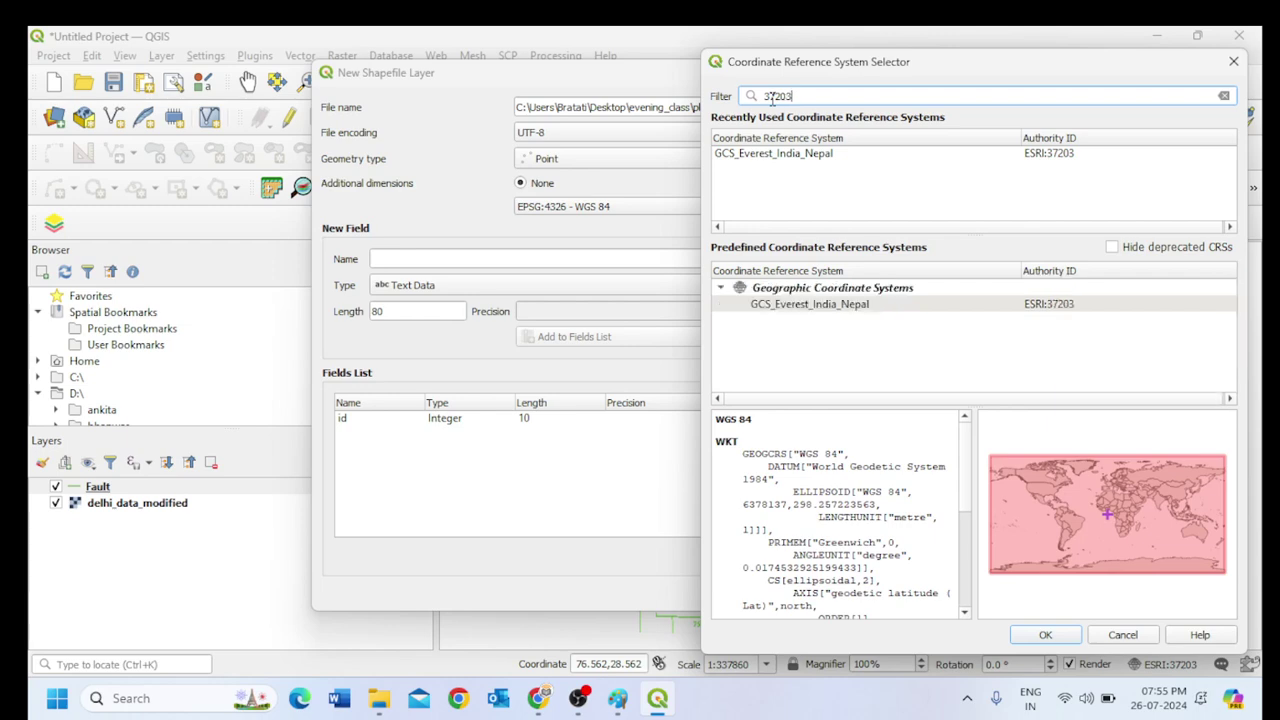
left_click(872, 306)
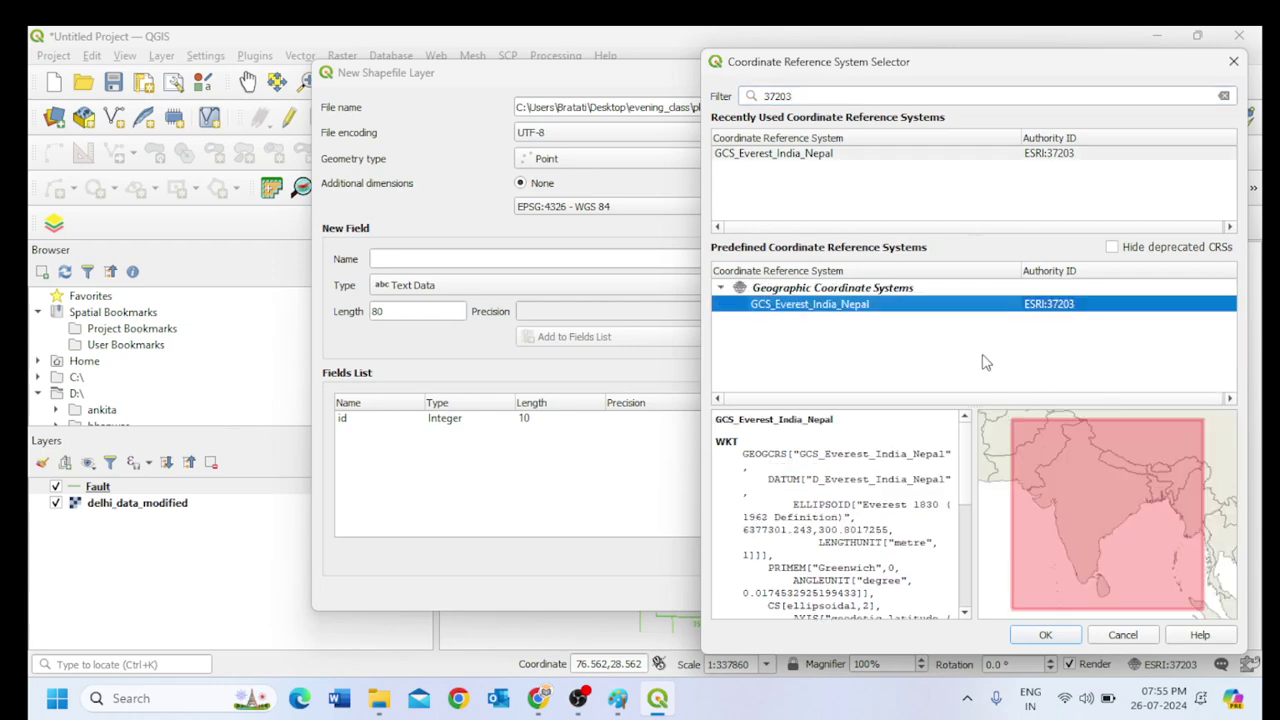
left_click(1060, 637)
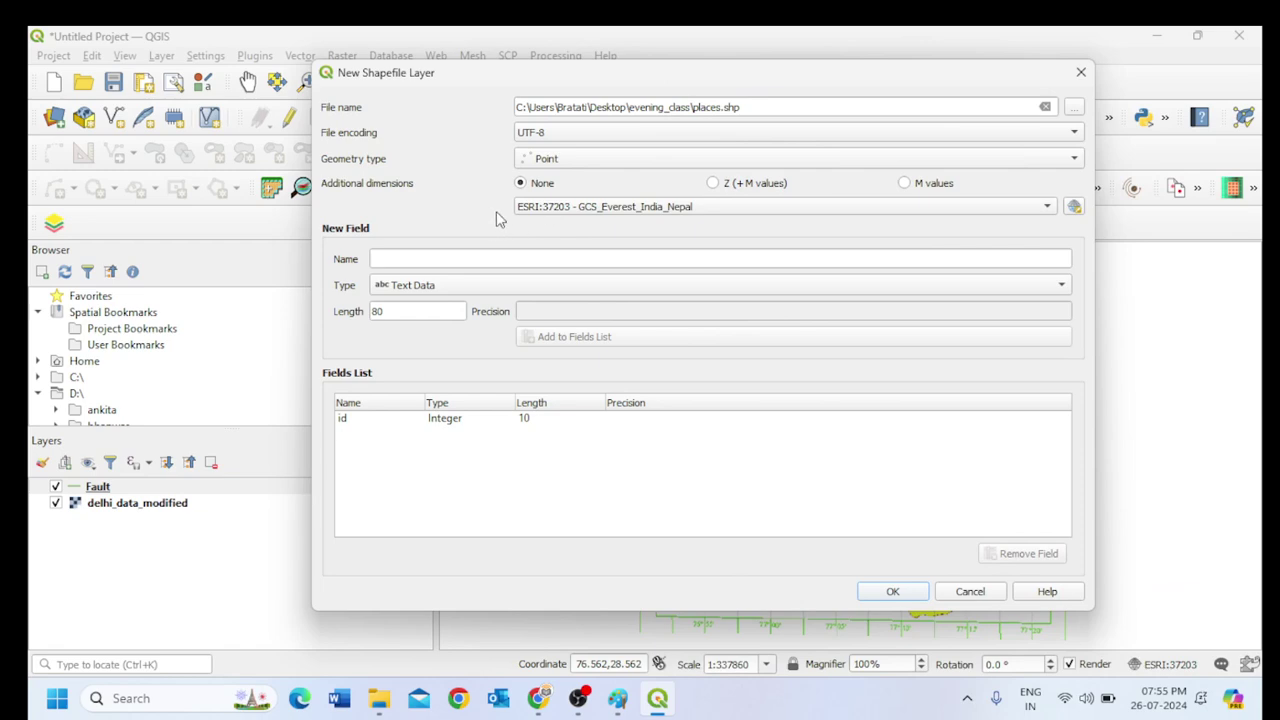
left_click(892, 592)
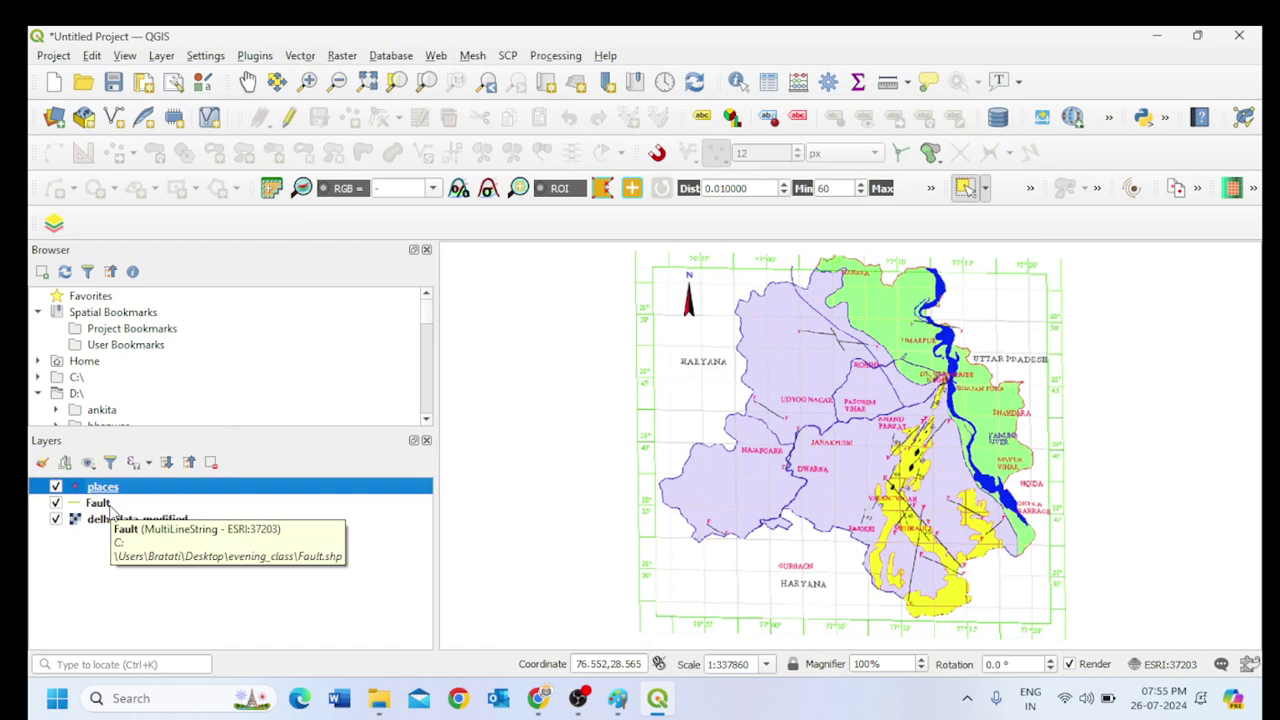
Start another new shapefile layer named Geology in the evening_class folder, with Polygon as the geometry type.
left_click(161, 56)
mouse_move(183, 98)
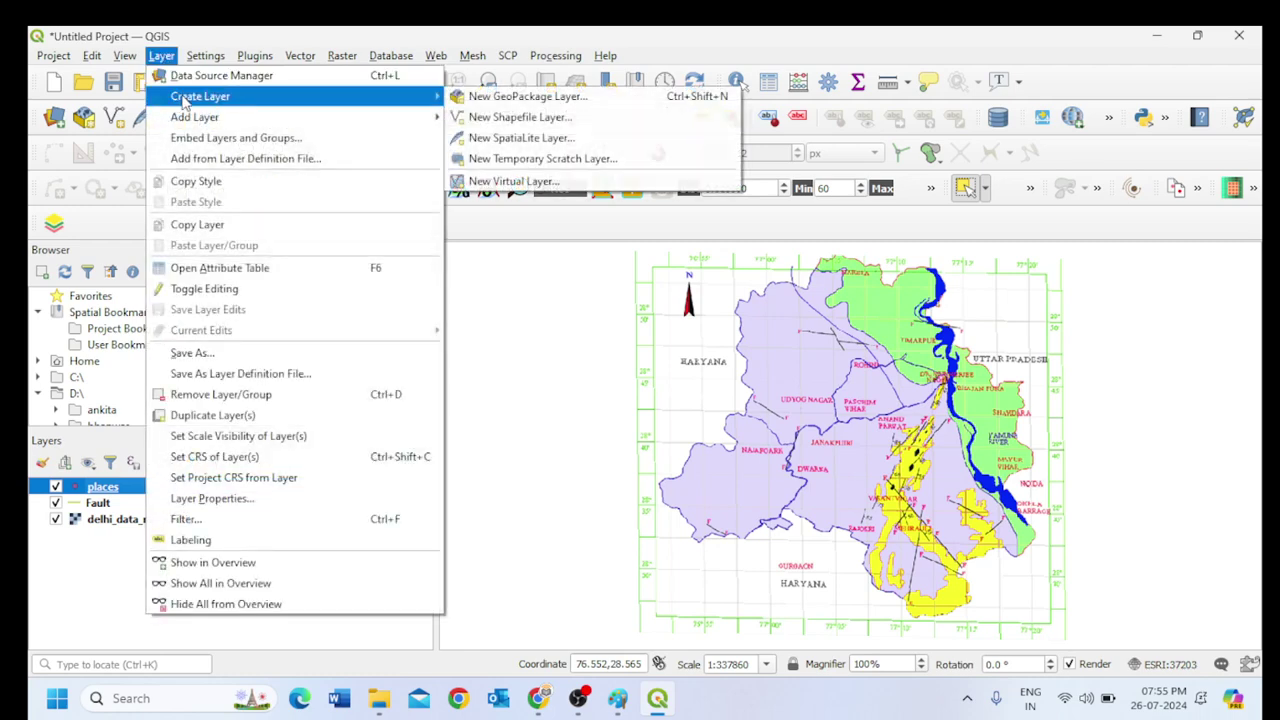
left_click(558, 118)
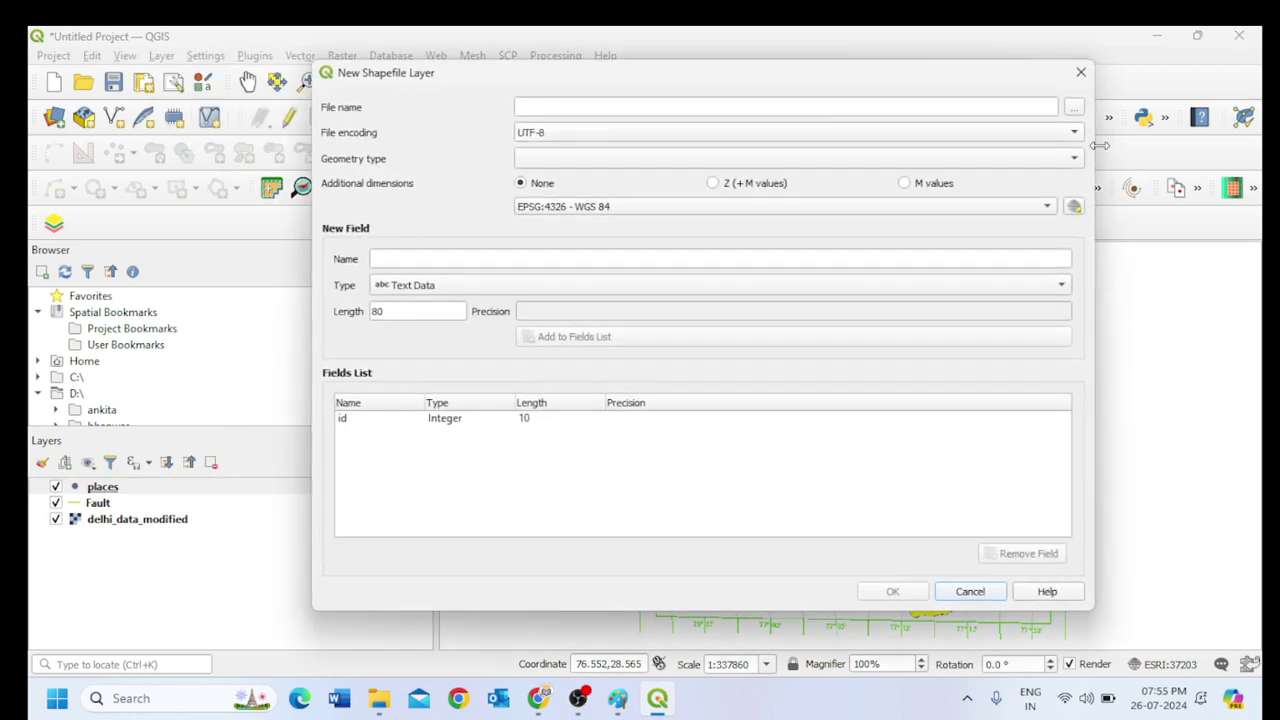
left_click(1077, 106)
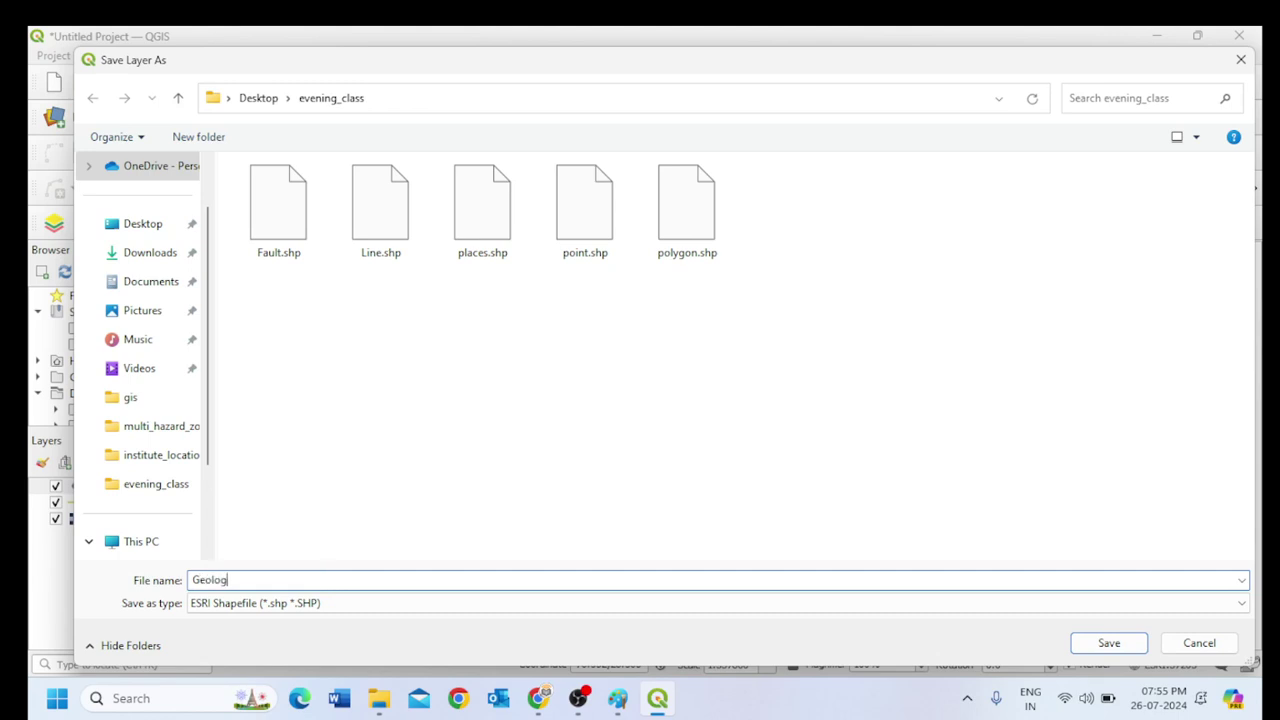
type("Geology")
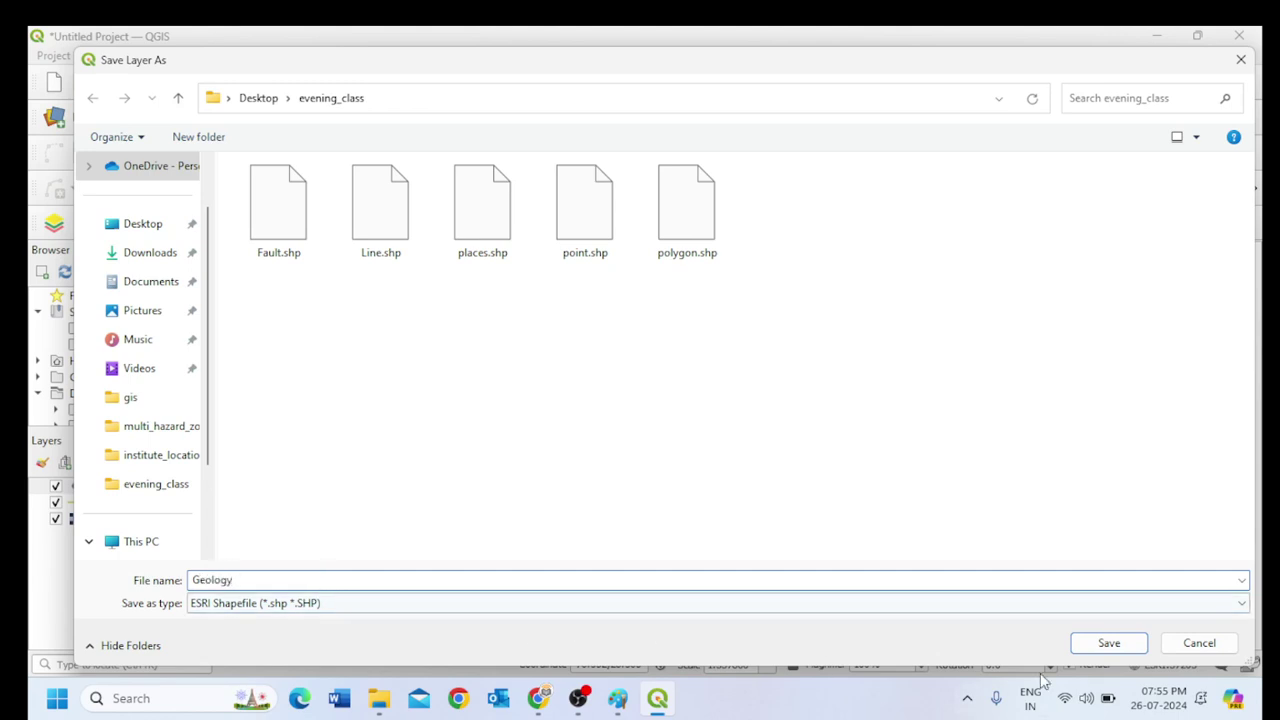
left_click(1080, 645)
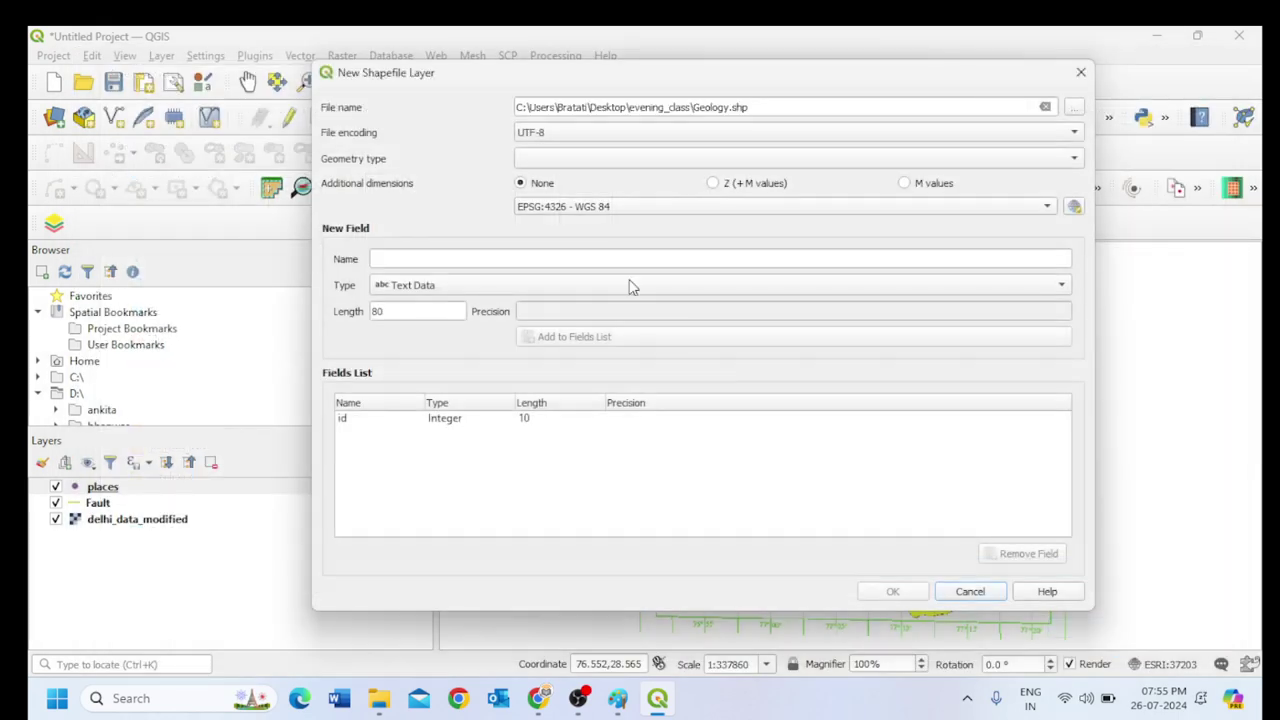
left_click(578, 160)
left_click(572, 237)
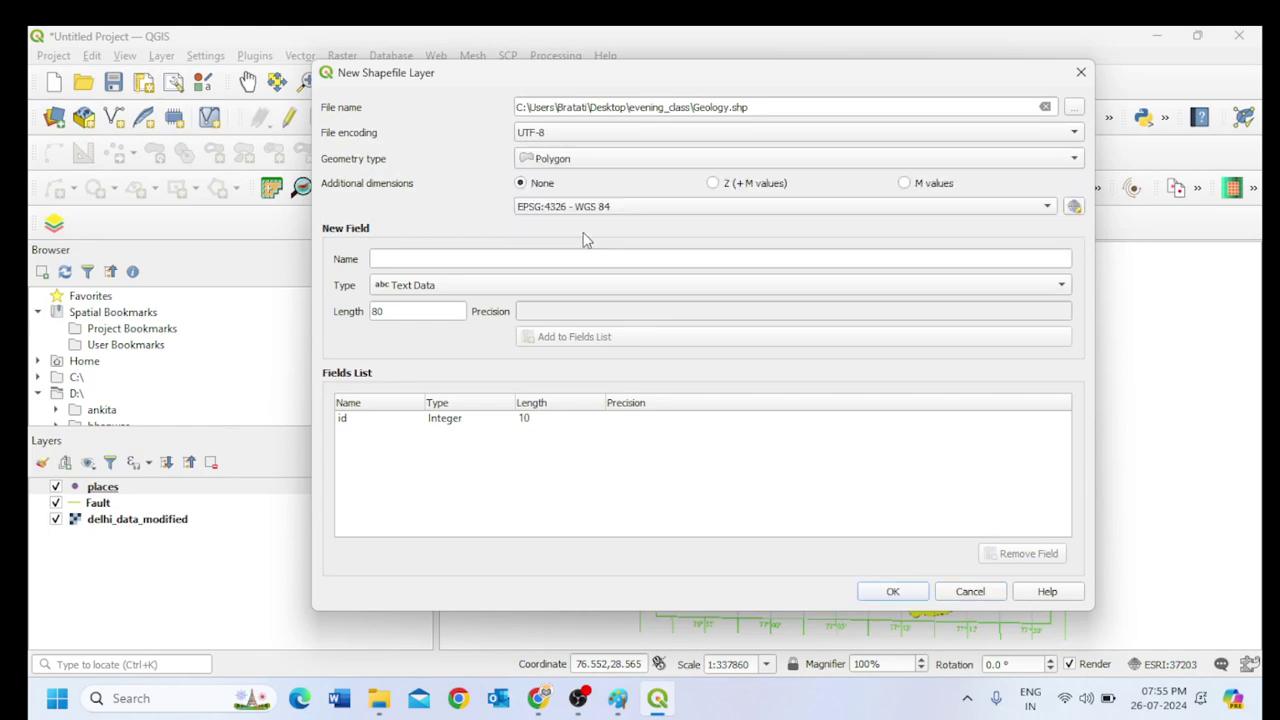
Filter the CRS list for 37203, assign GCS_Everest_India_Nepal to the Geology shapefile and create the layer.
left_click(1074, 207)
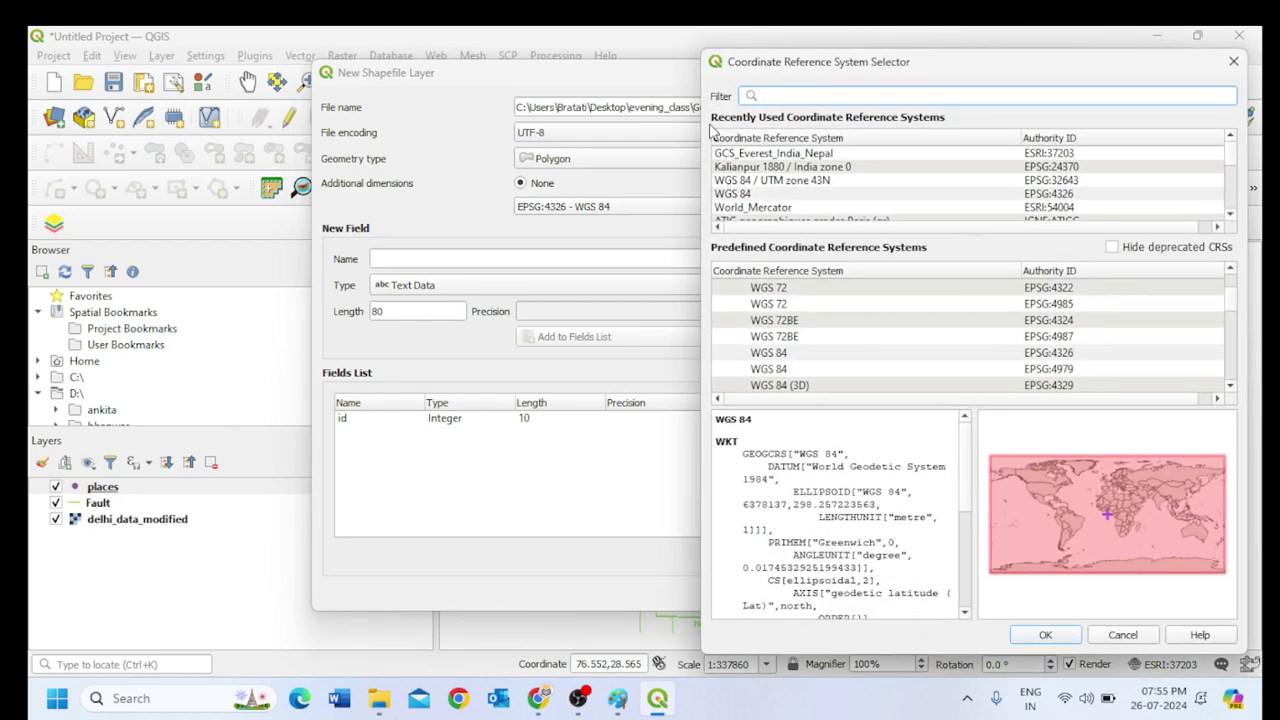
left_click(772, 155)
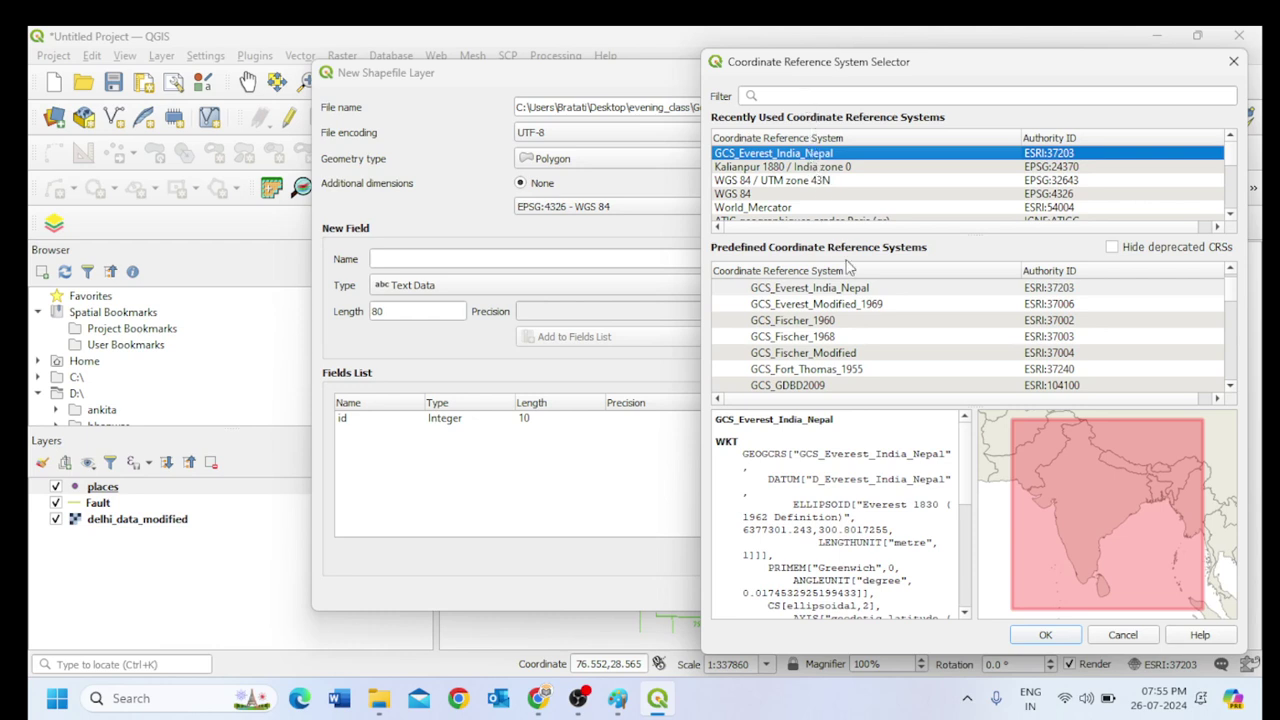
left_click(791, 97)
type("3")
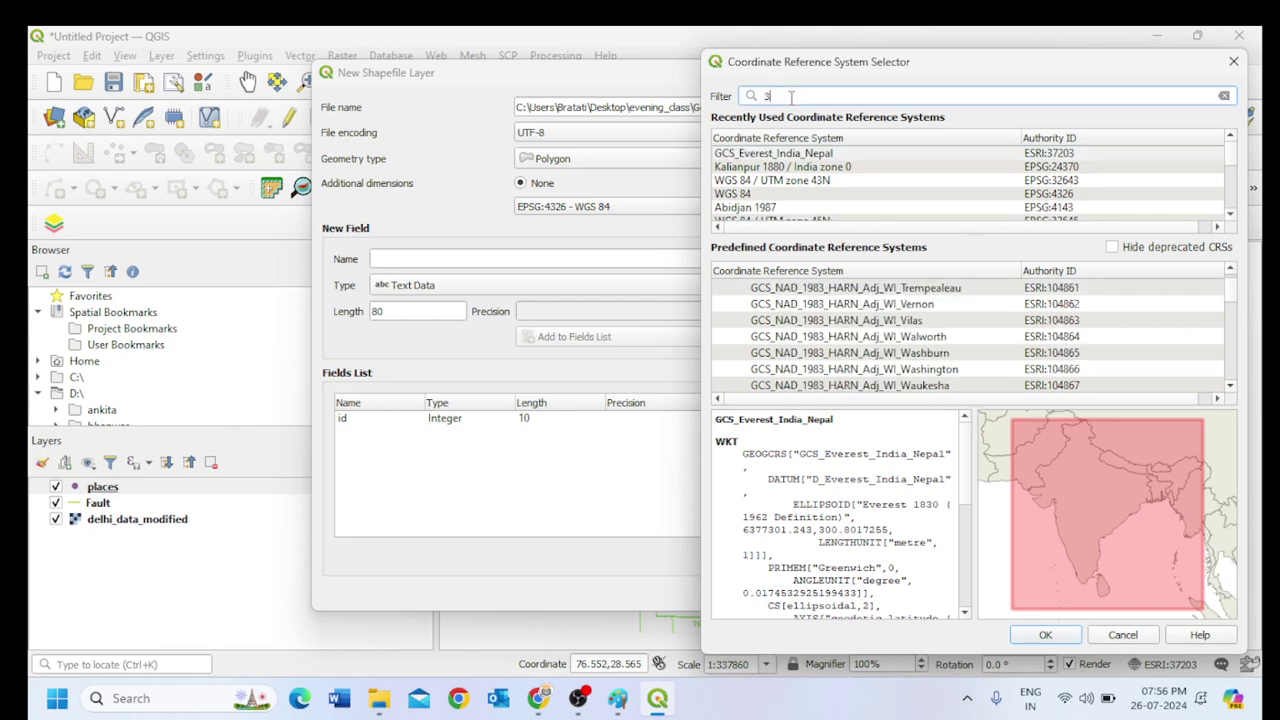
type("7203")
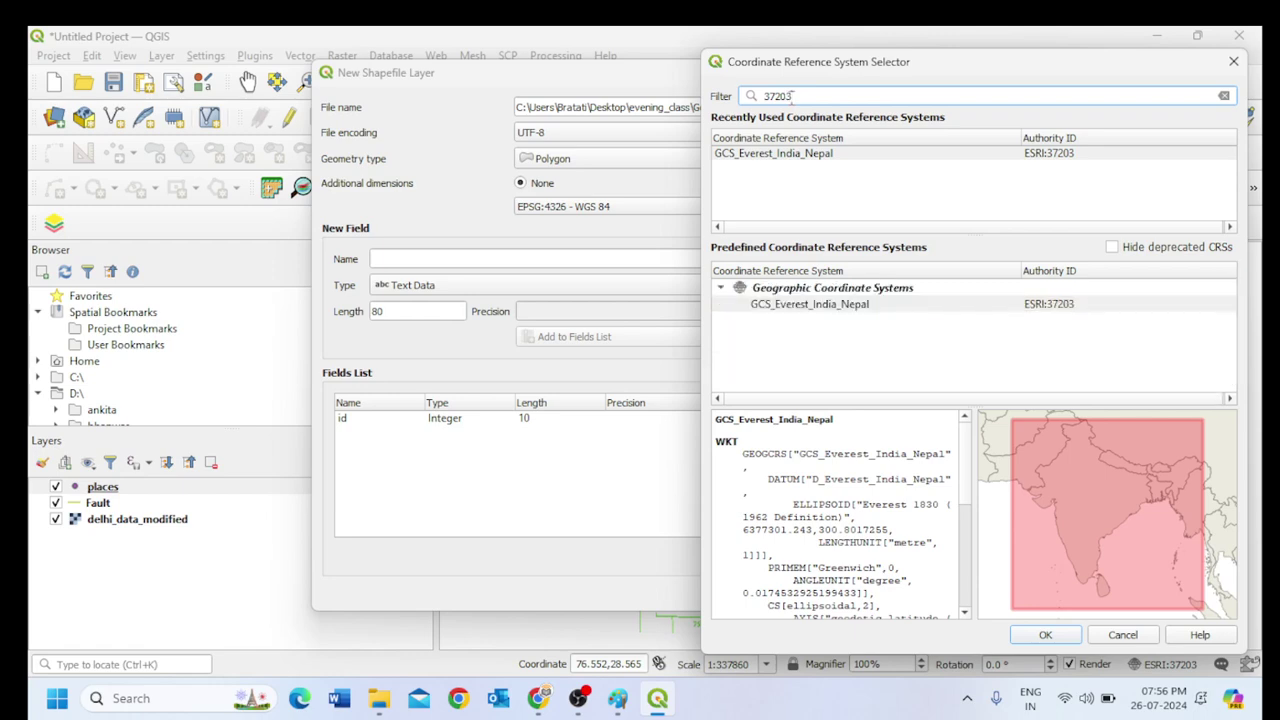
left_click(828, 305)
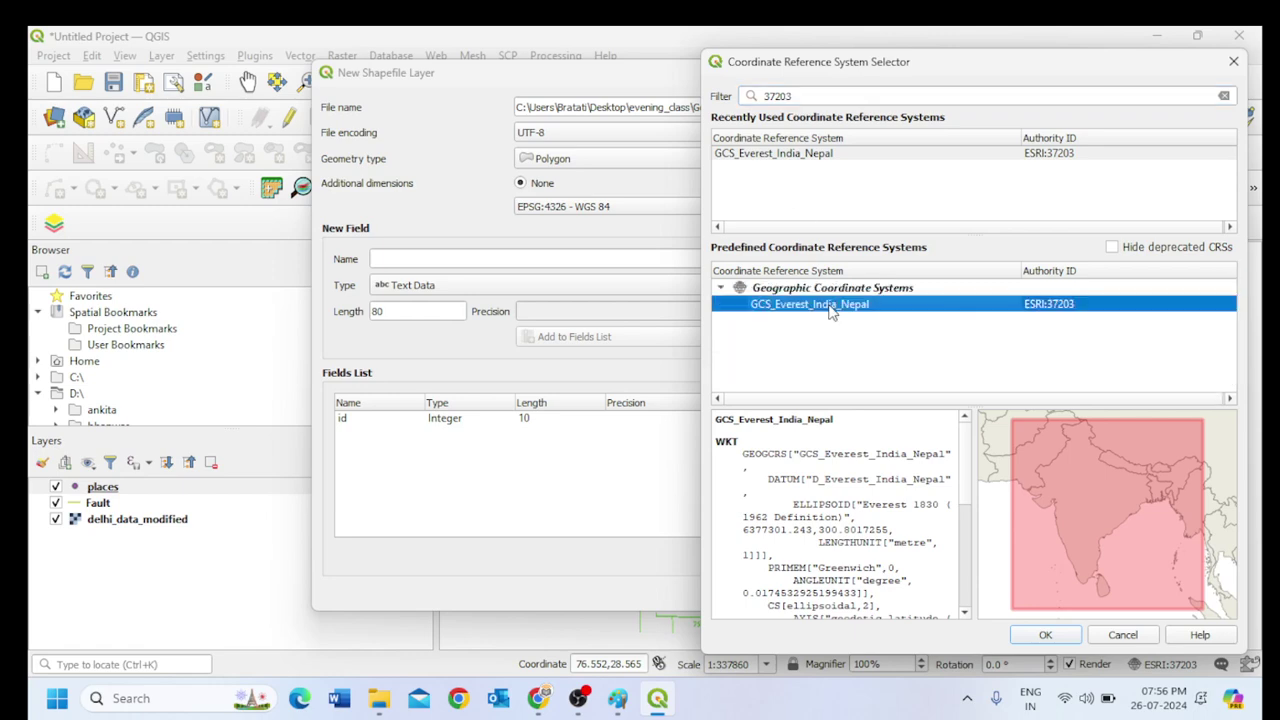
left_click(1047, 636)
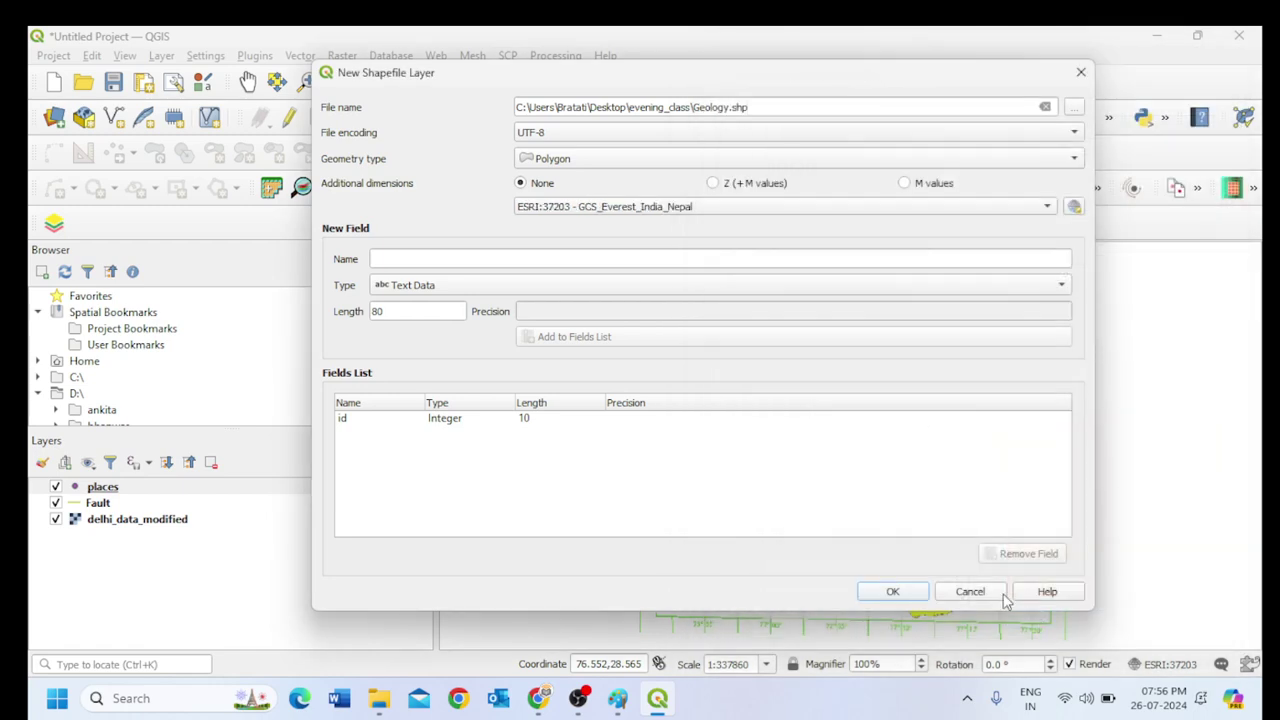
left_click(892, 590)
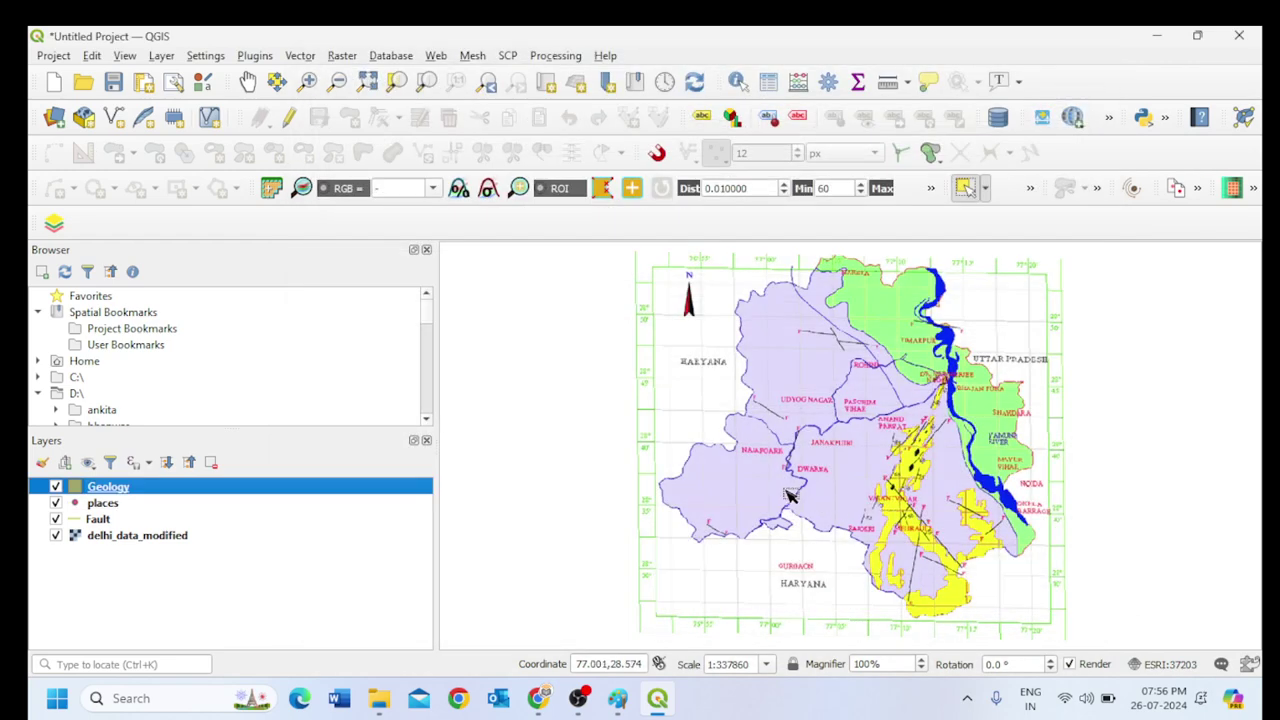
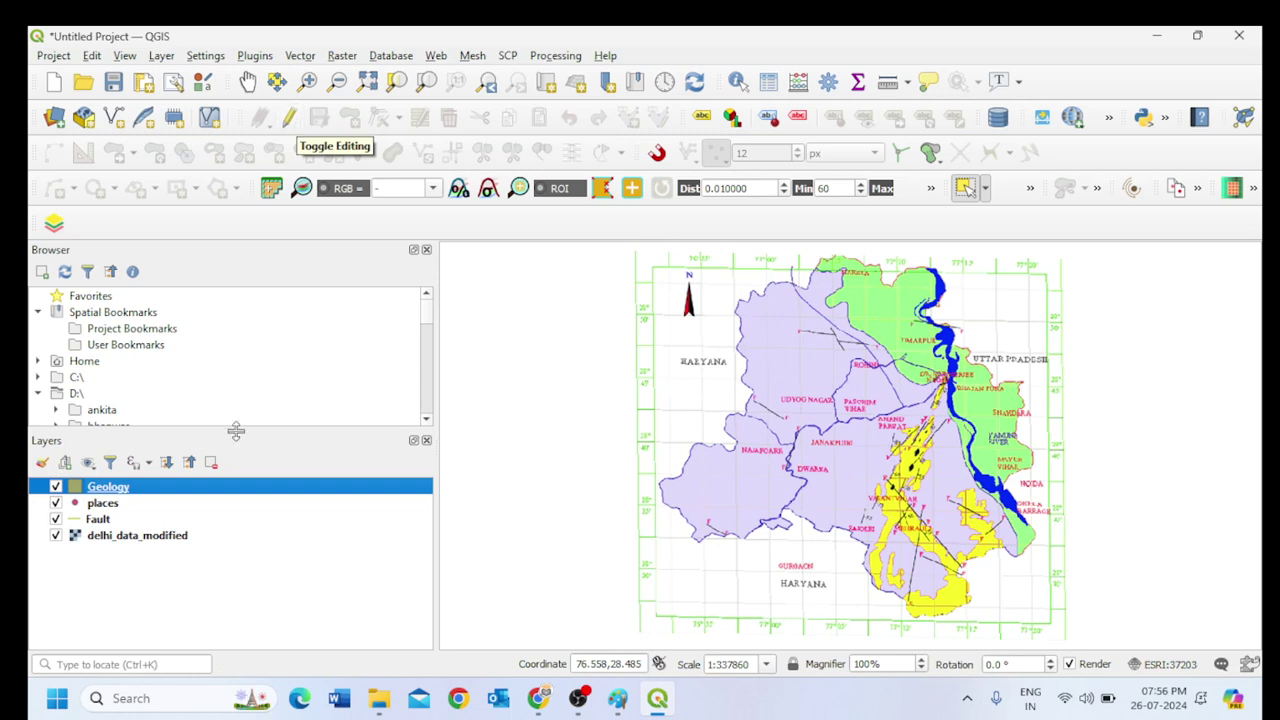
Turn on editing for the places layer, and select the delhi_data_modified layer.
left_click(101, 505)
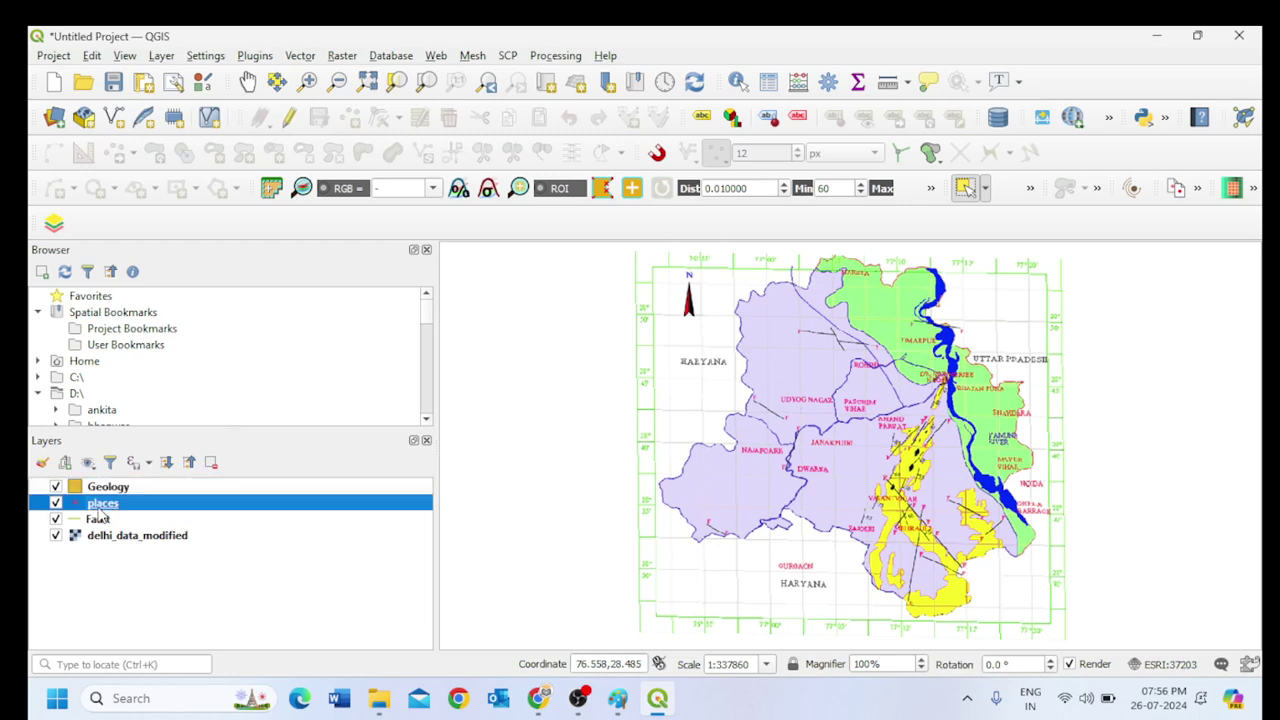
left_click(289, 119)
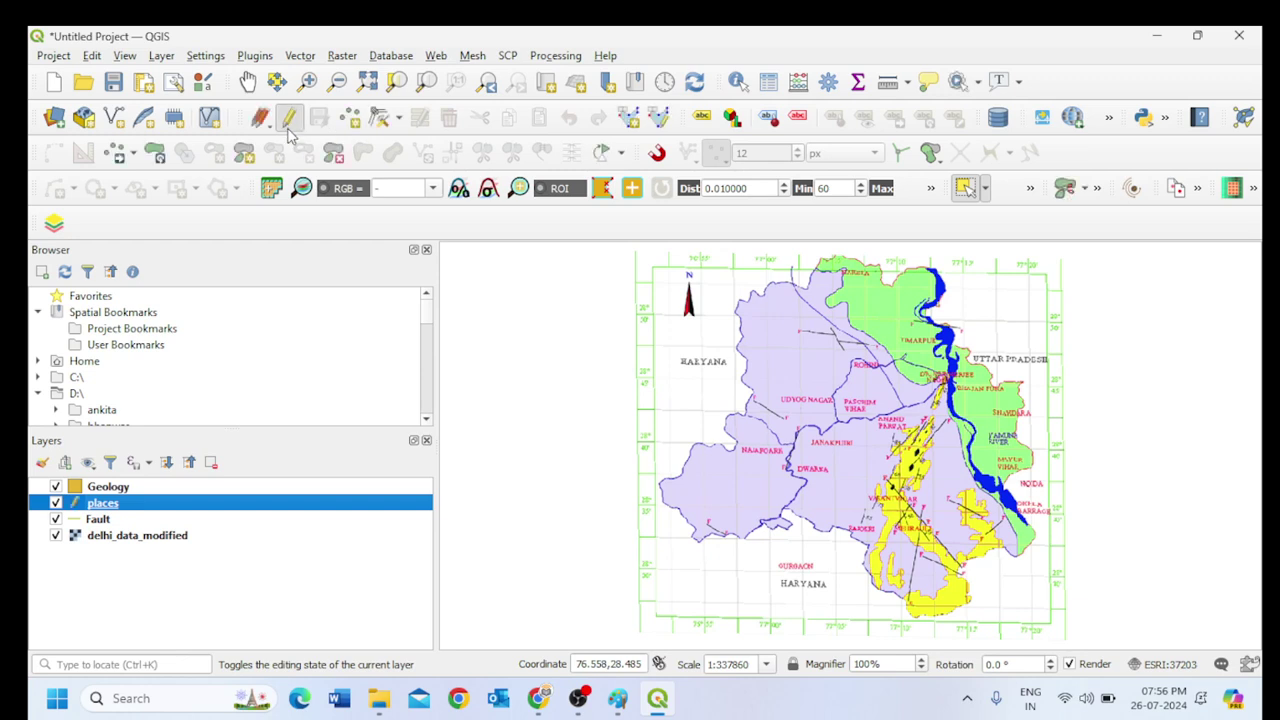
left_click(115, 538)
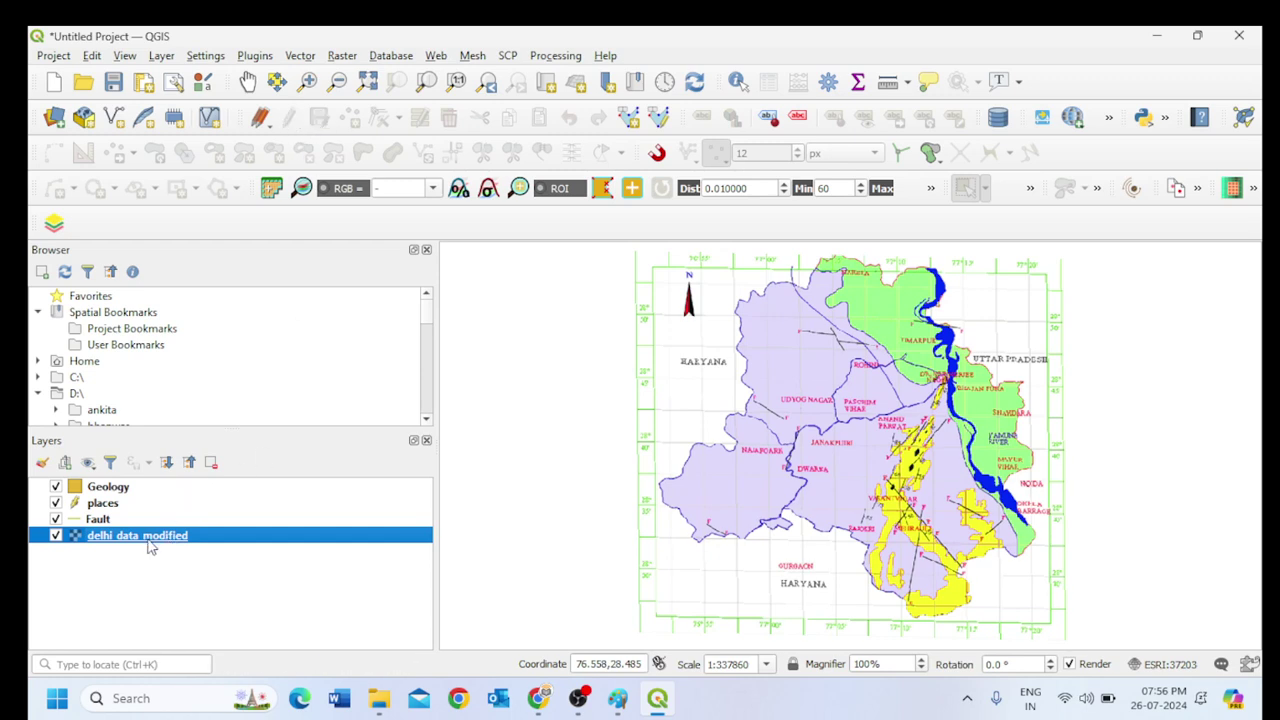
Hide the delhi_data_modified map layer to check the canvas without it, and show it again.
left_click(55, 536)
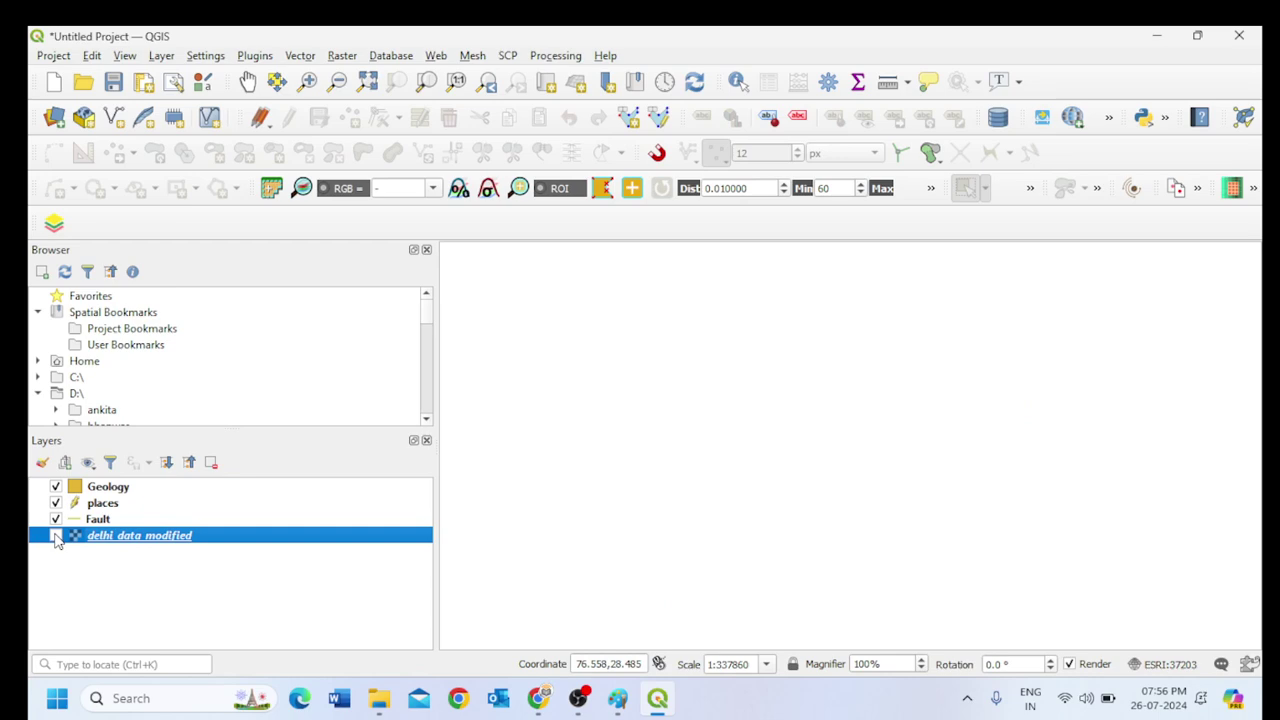
left_click(55, 536)
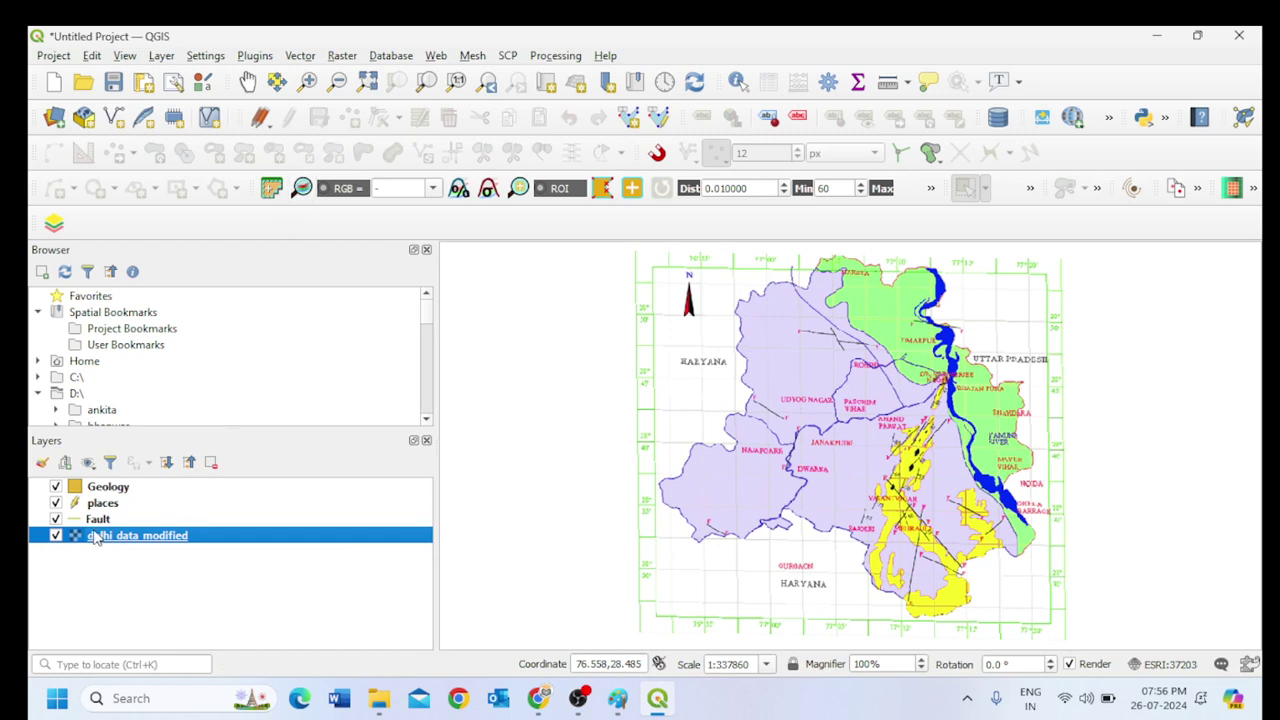
In the editable places layer, add a point on the Anand Parvat label with id 1.
left_click(104, 503)
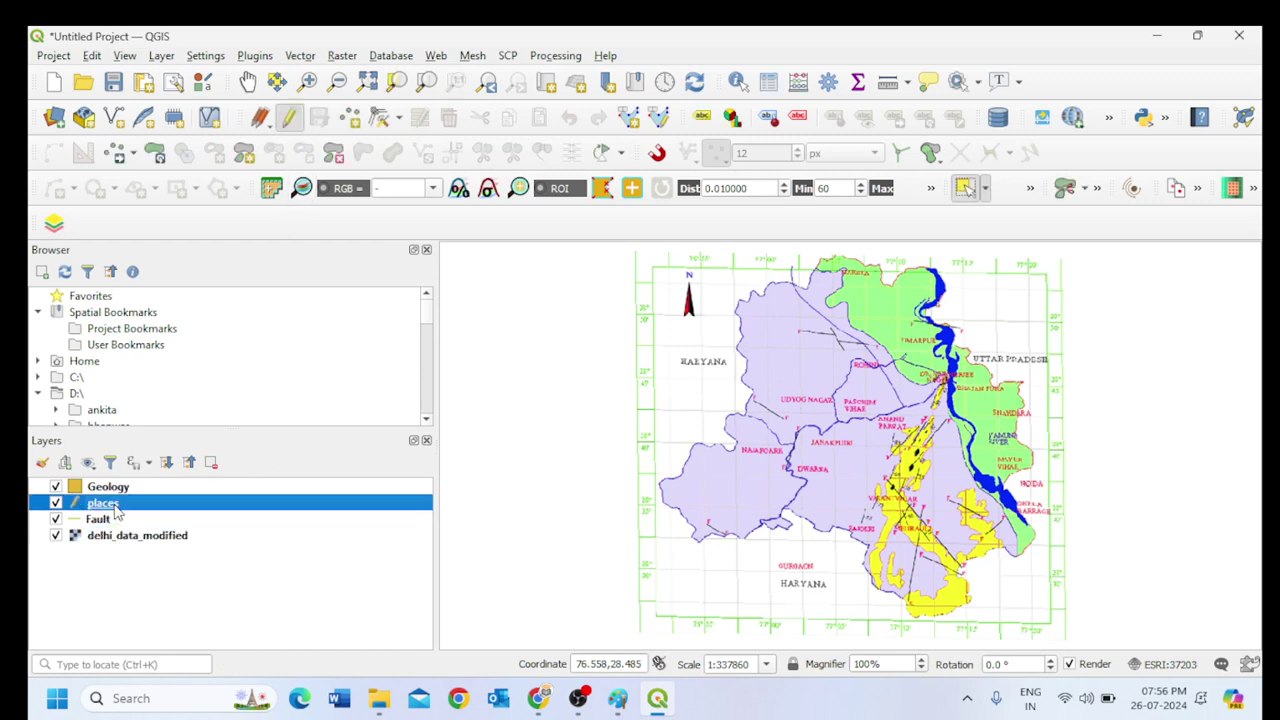
left_click(108, 519)
left_click(108, 505)
left_click(288, 120)
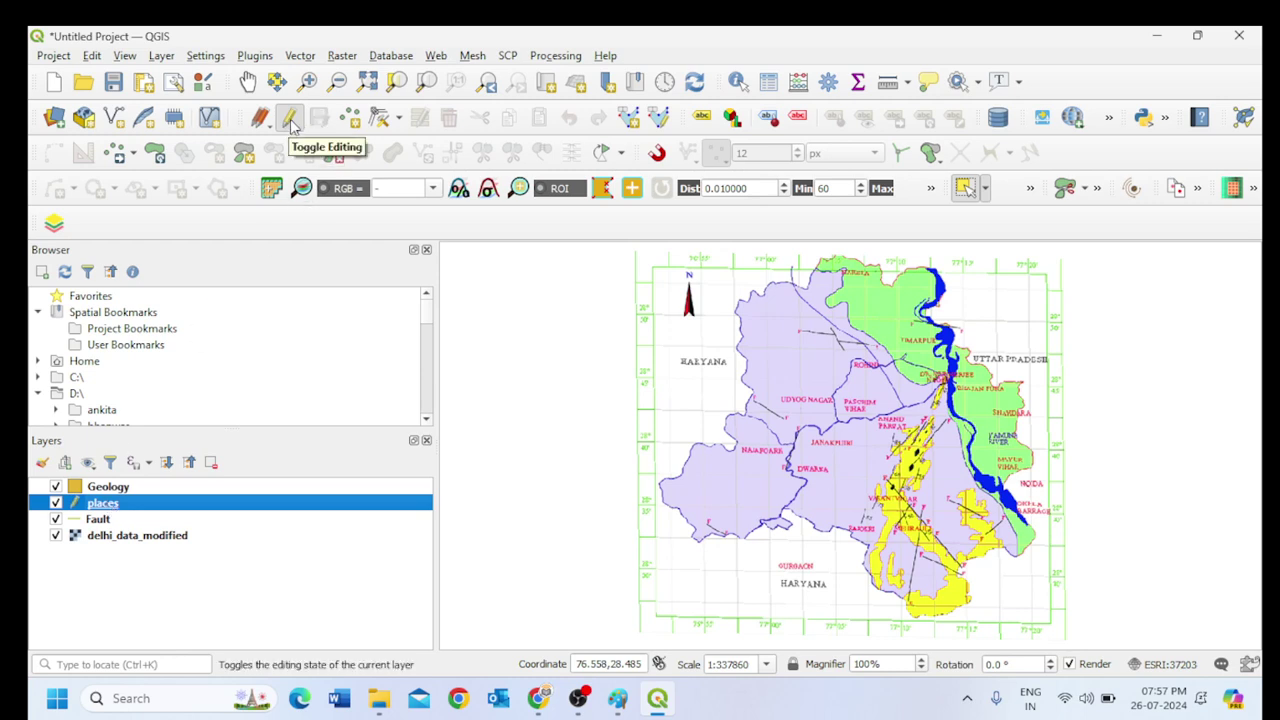
left_click(350, 118)
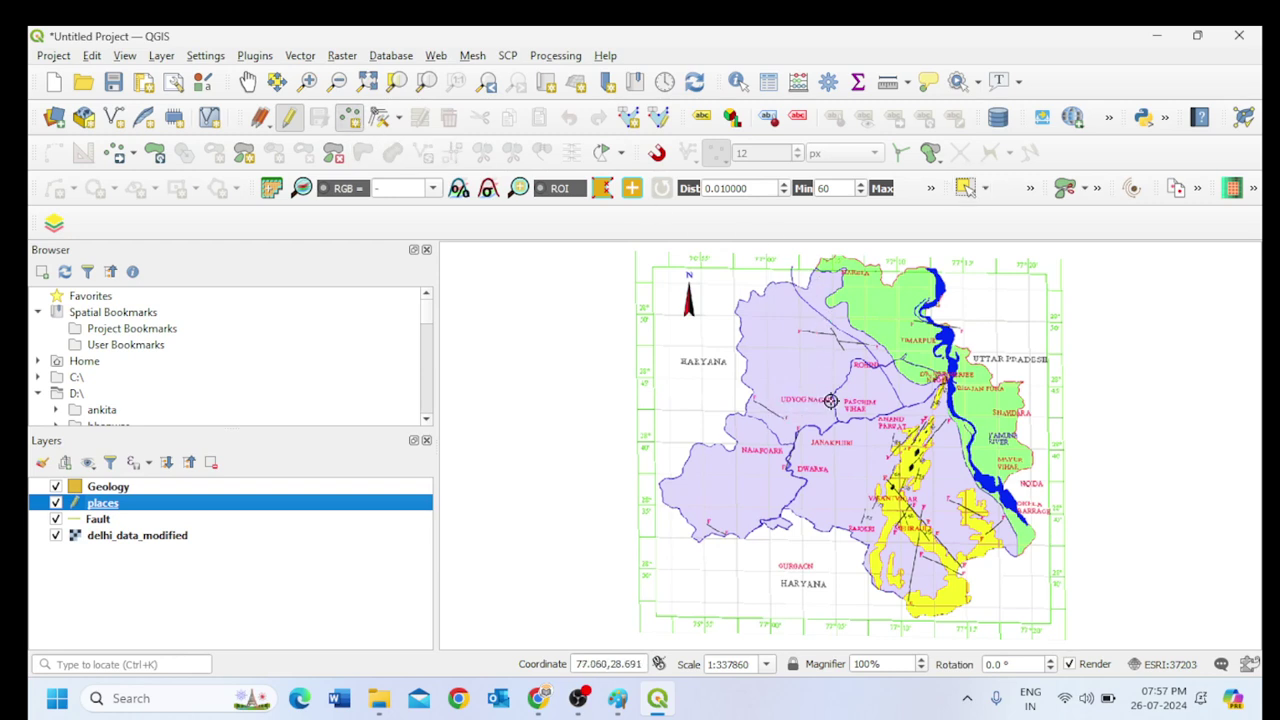
left_click(889, 421)
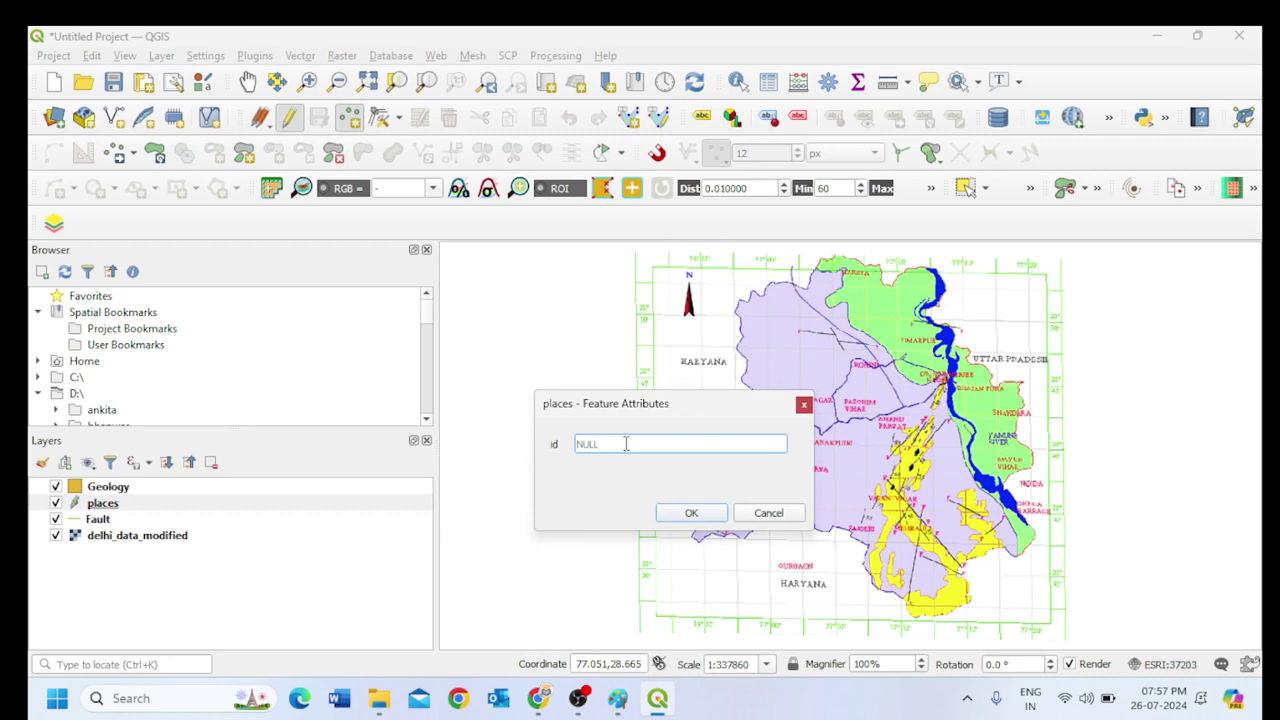
type("1")
left_click(691, 513)
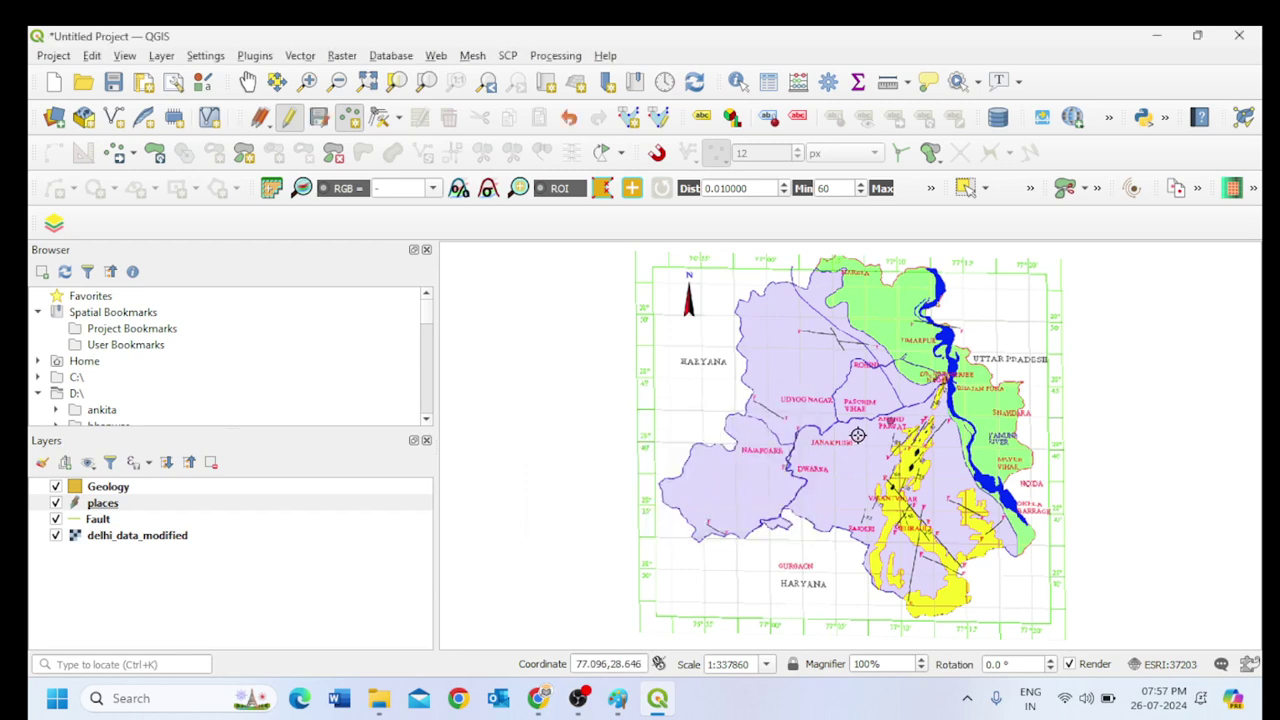
Add places points on the Paschim Vihar label with id 2 and the Udyog Nagar label with id 3.
left_click(856, 408)
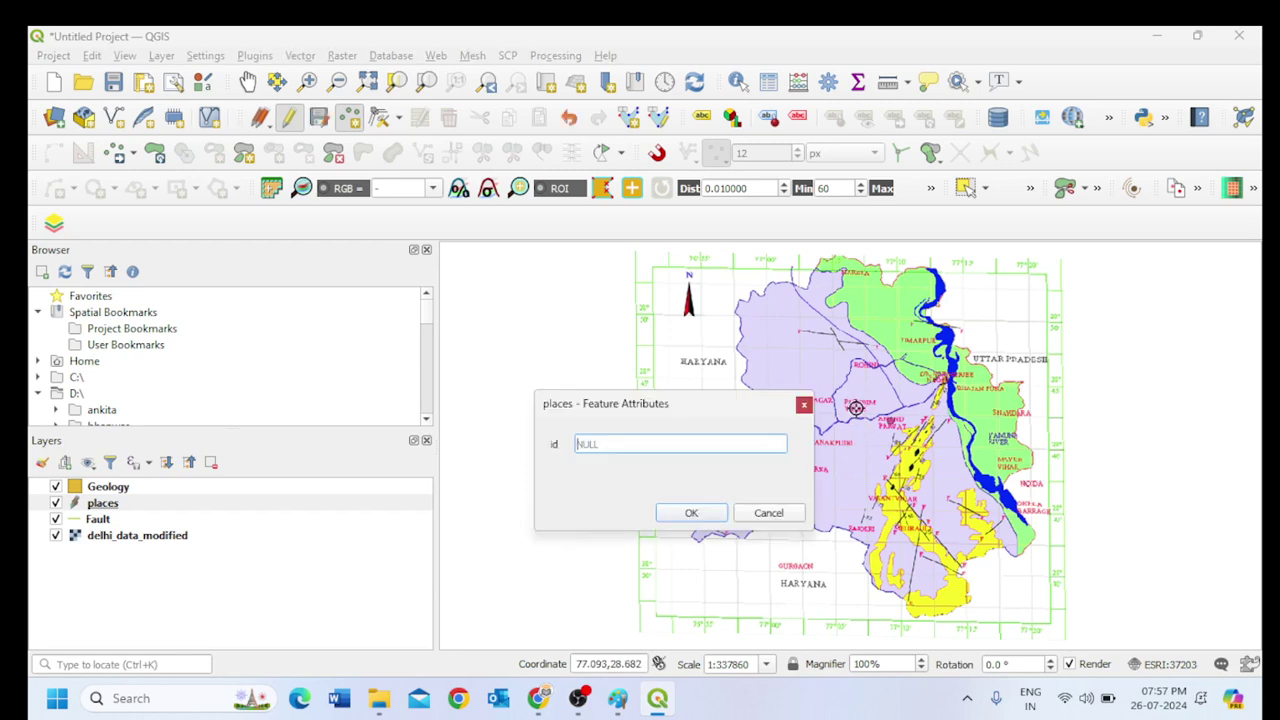
type("2")
left_click(680, 515)
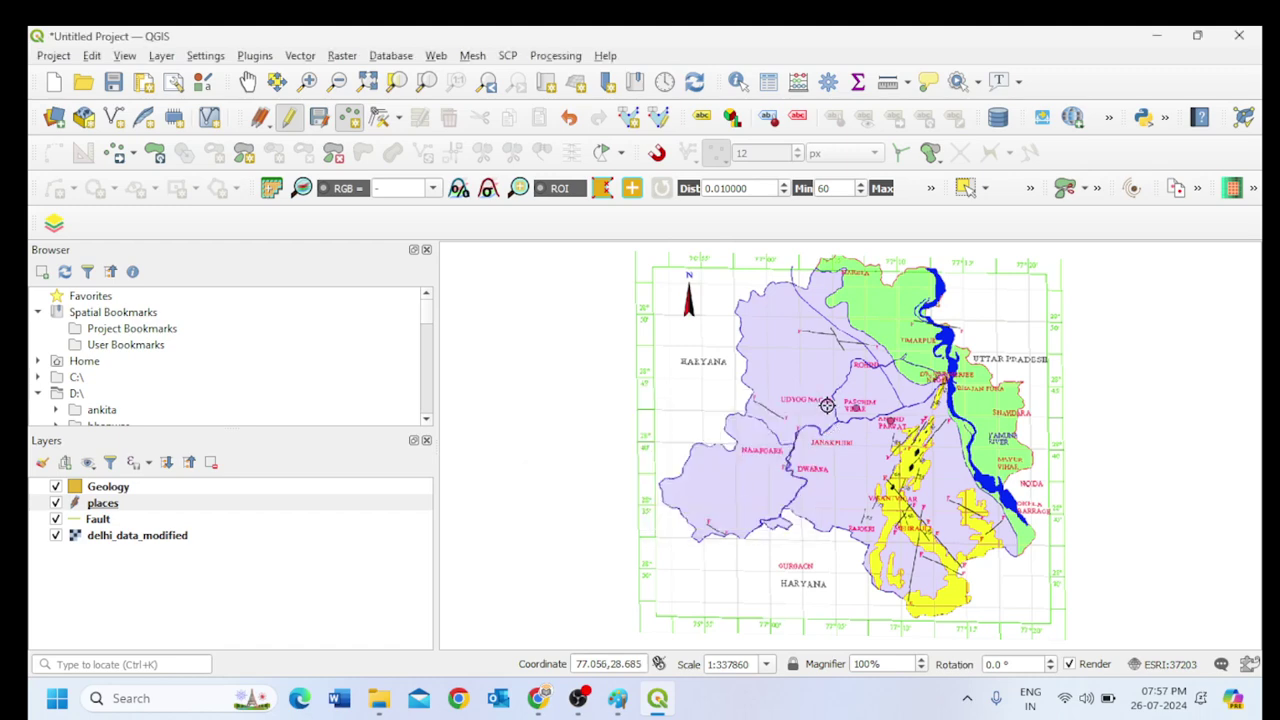
left_click(800, 398)
type("3")
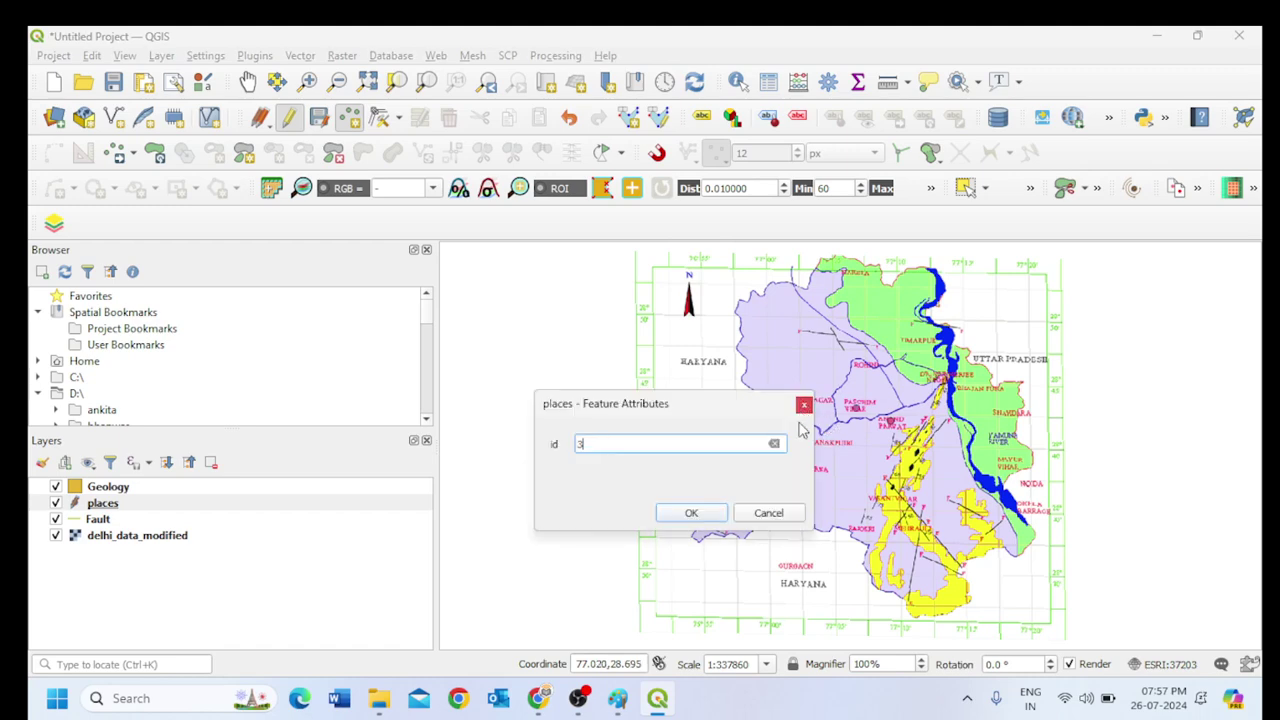
left_click(690, 514)
Add places points on the Rohini label with id 4 and the Timarpur label with id 5.
left_click(861, 364)
type("4")
left_click(691, 512)
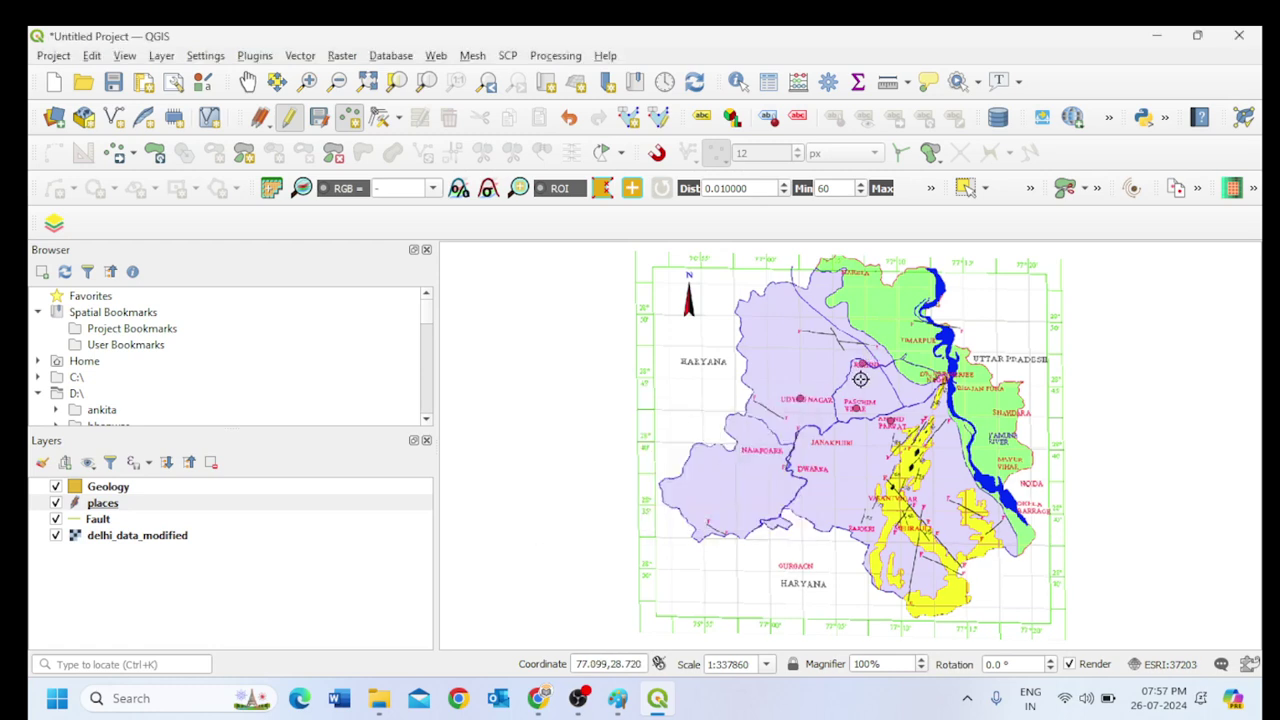
left_click(915, 341)
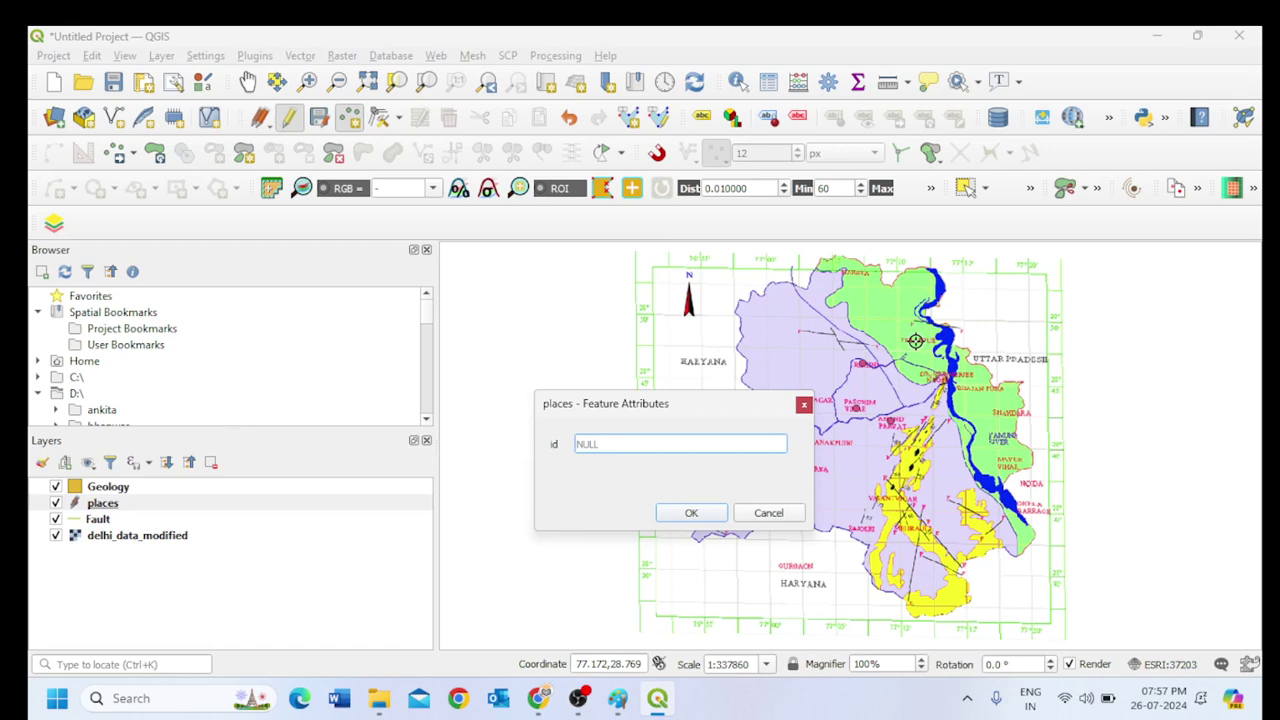
type("5")
left_click(698, 514)
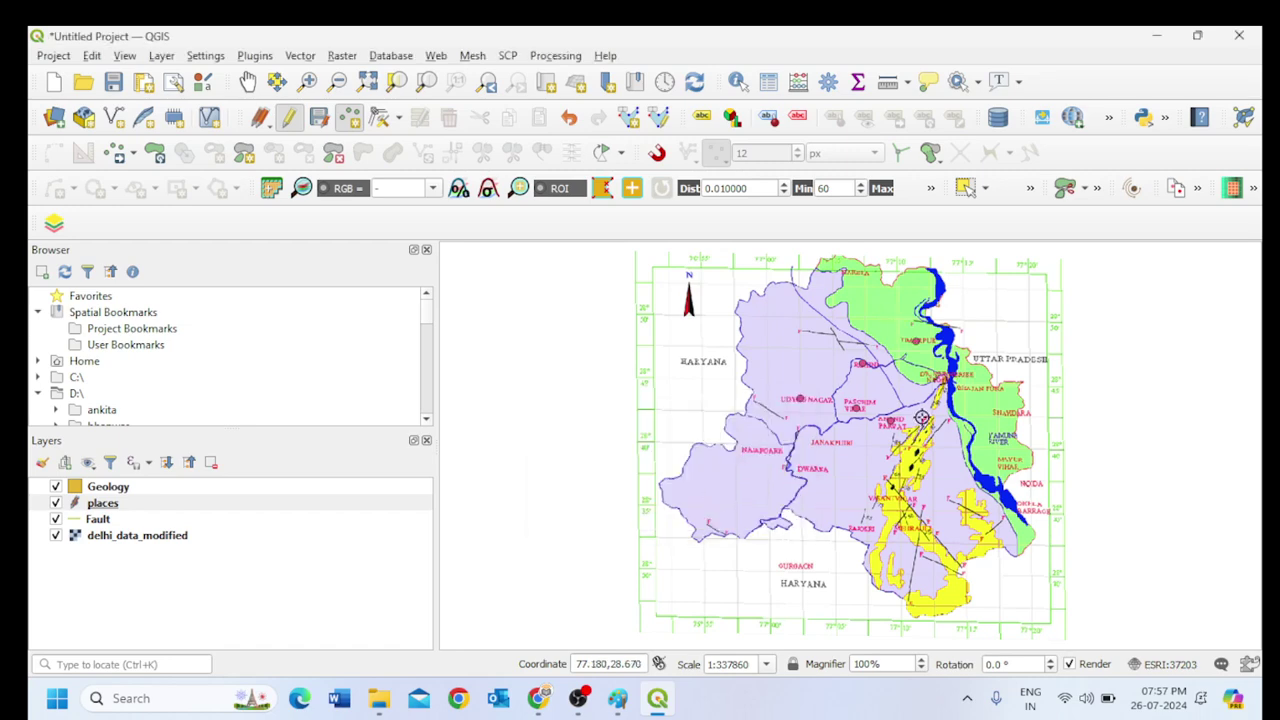
Add places points on the Dr. Mukherjee Nagar label with id 6 and the Bhajan Pura label with id 7.
scroll(940, 387, "down", 1)
scroll(940, 387, "up", 2)
scroll(940, 387, "up", 1)
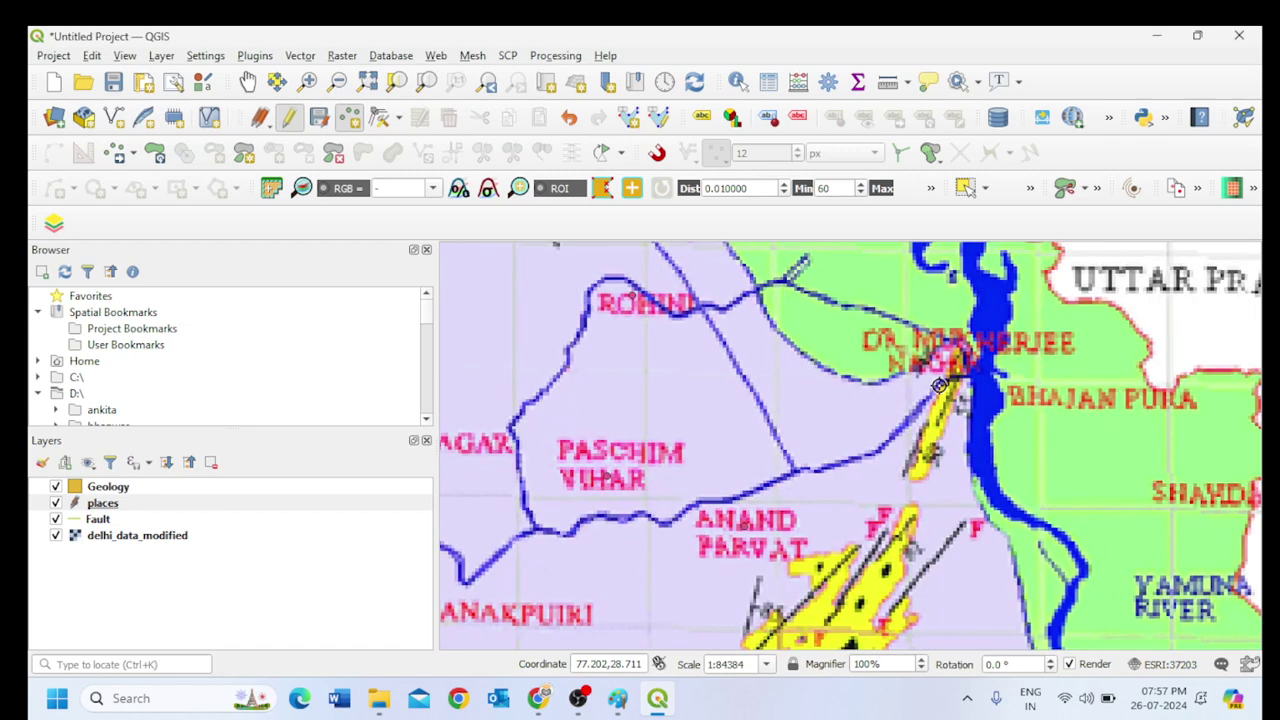
scroll(940, 387, "down", 1)
left_click(945, 367)
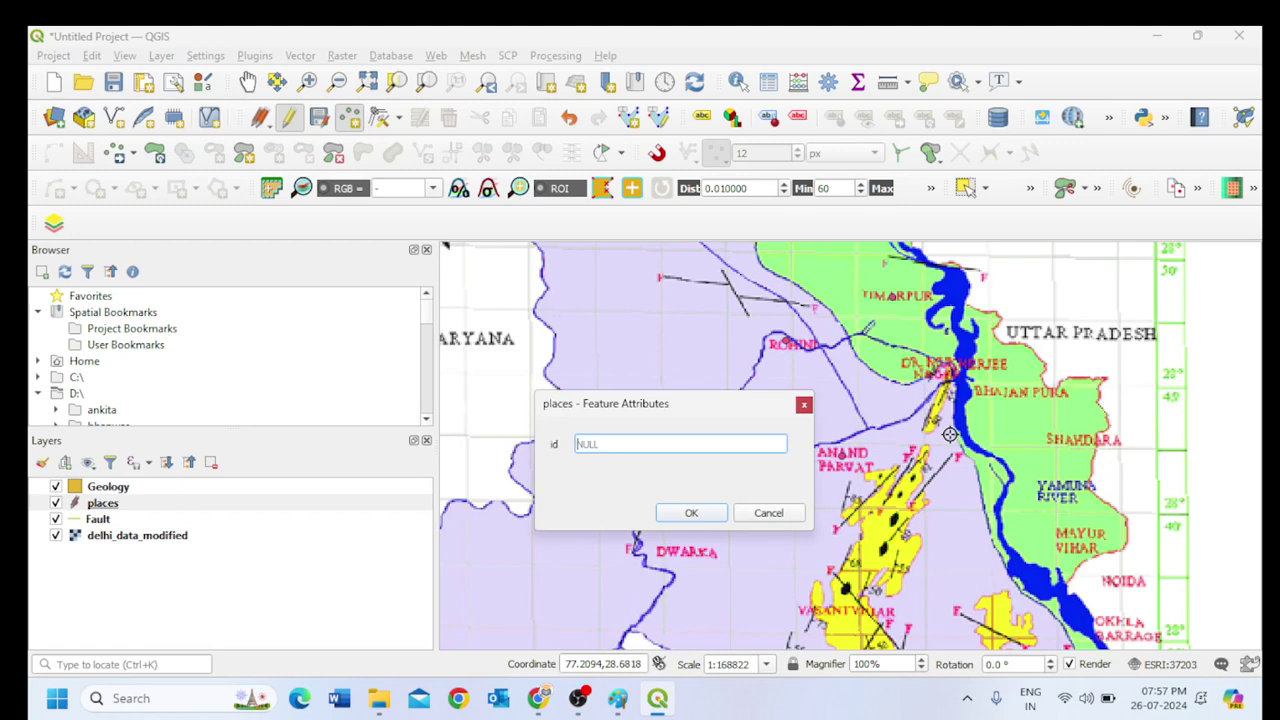
type("6")
left_click(718, 522)
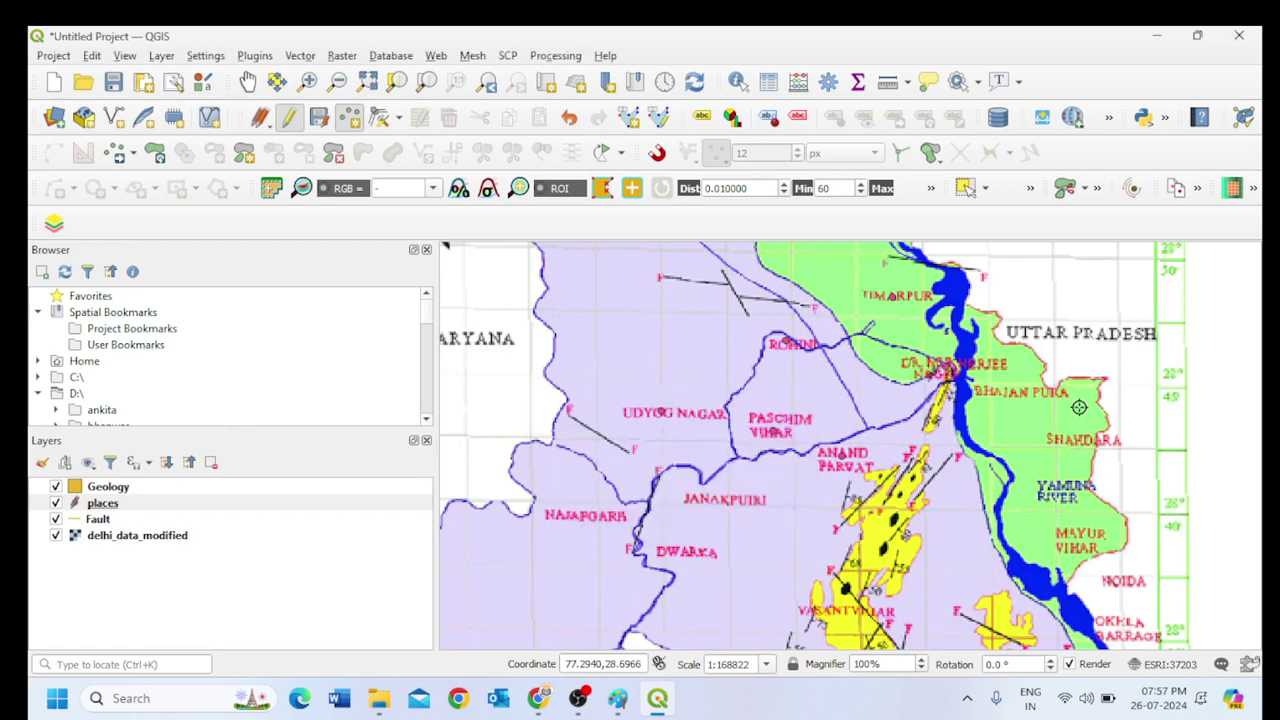
left_click(1016, 391)
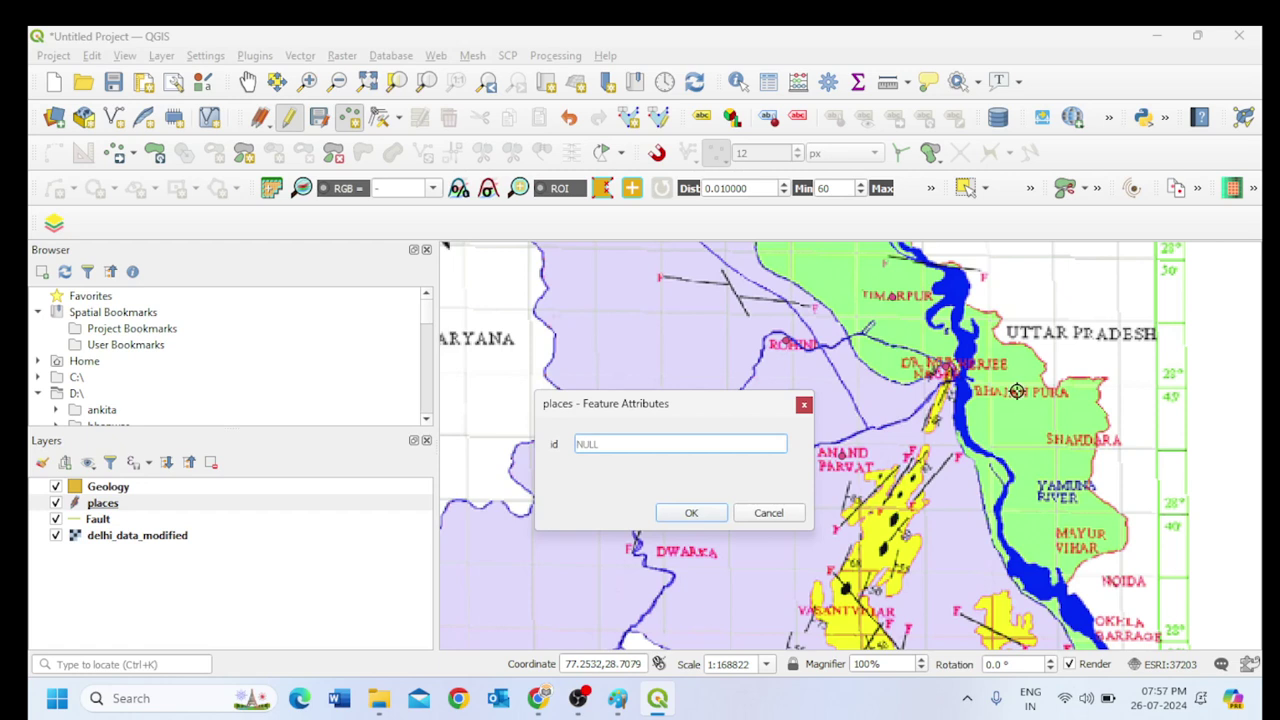
type("7")
left_click(696, 515)
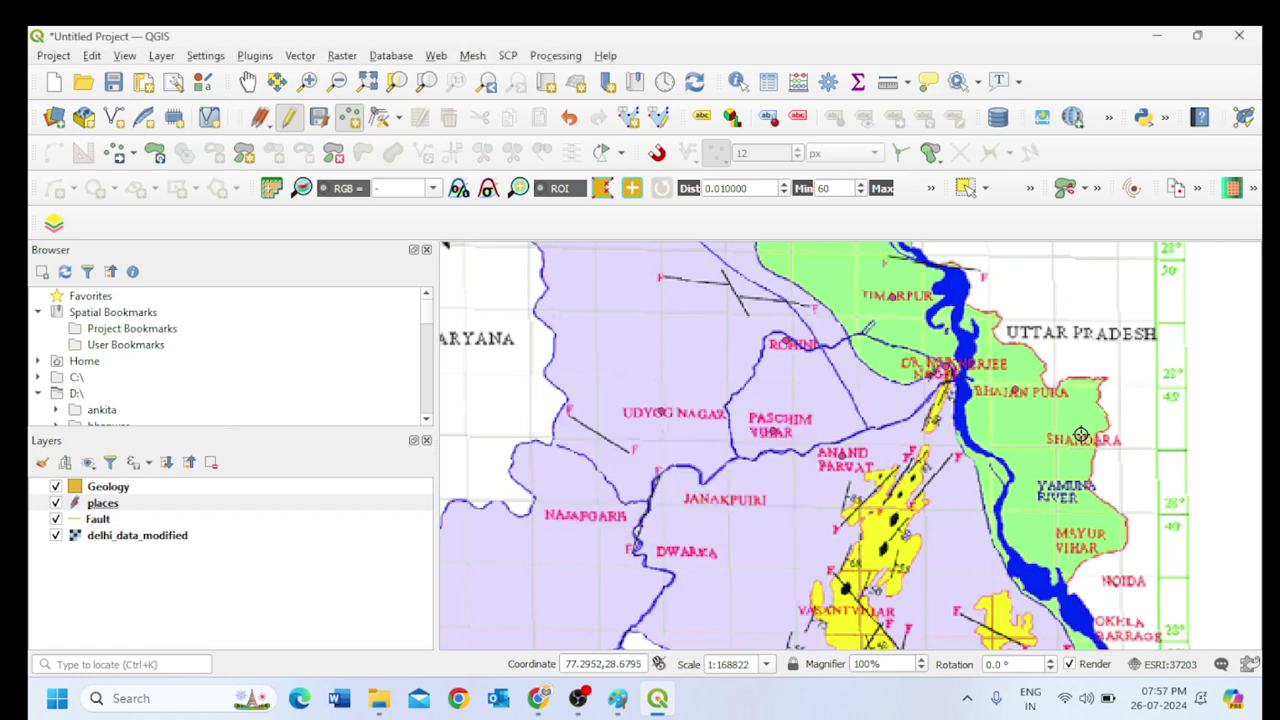
Add places points on the Shahdara label with id 8 and the Mayur Vihar label with id 9.
left_click(1081, 435)
type("8")
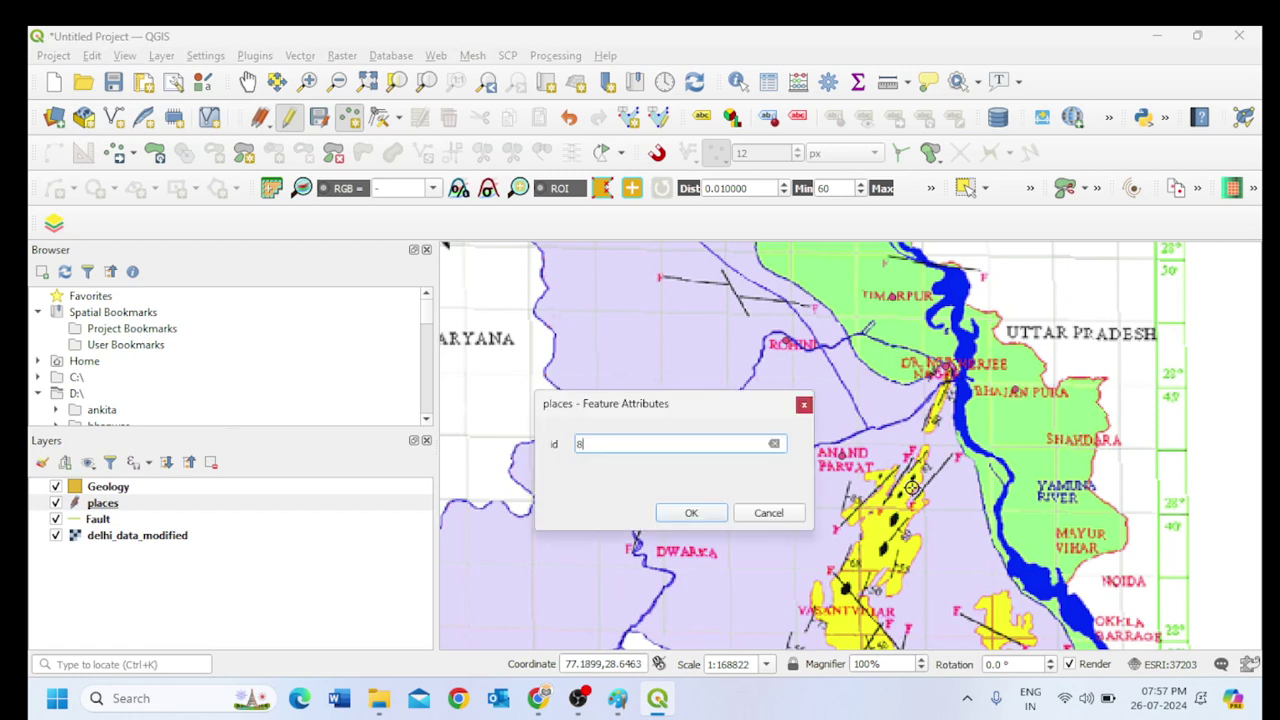
left_click(711, 517)
left_click(1080, 535)
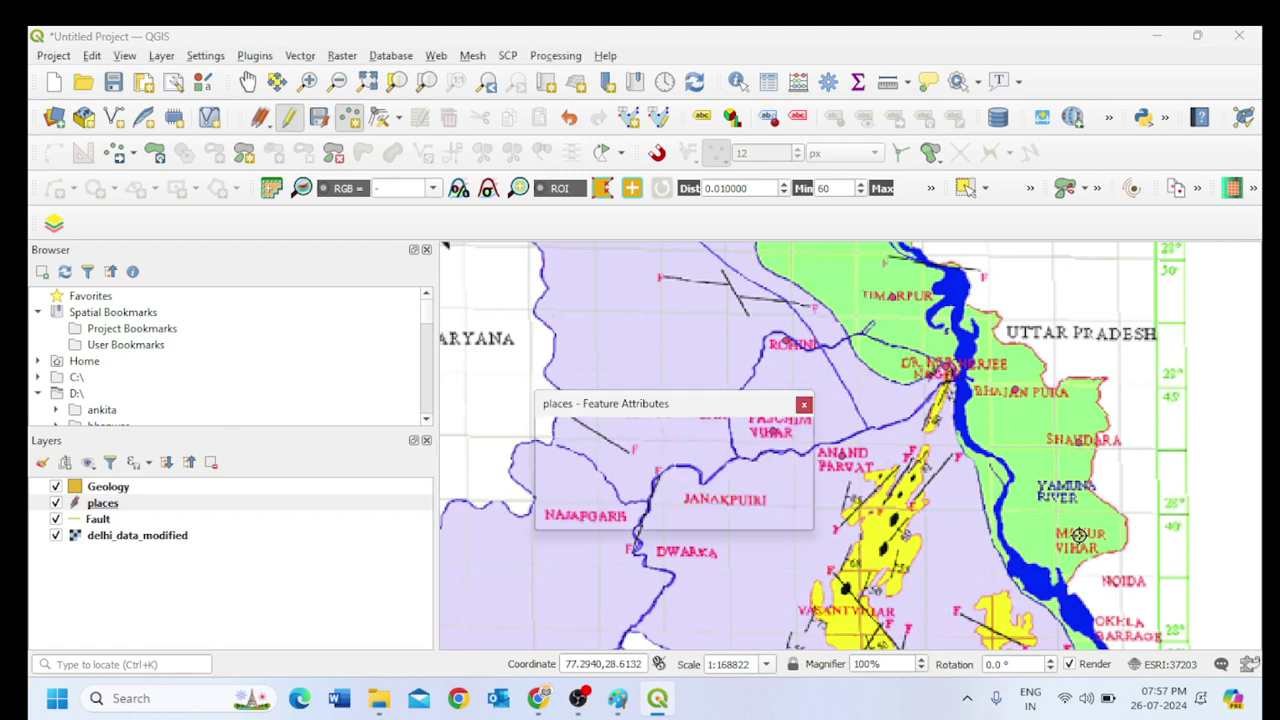
type("9")
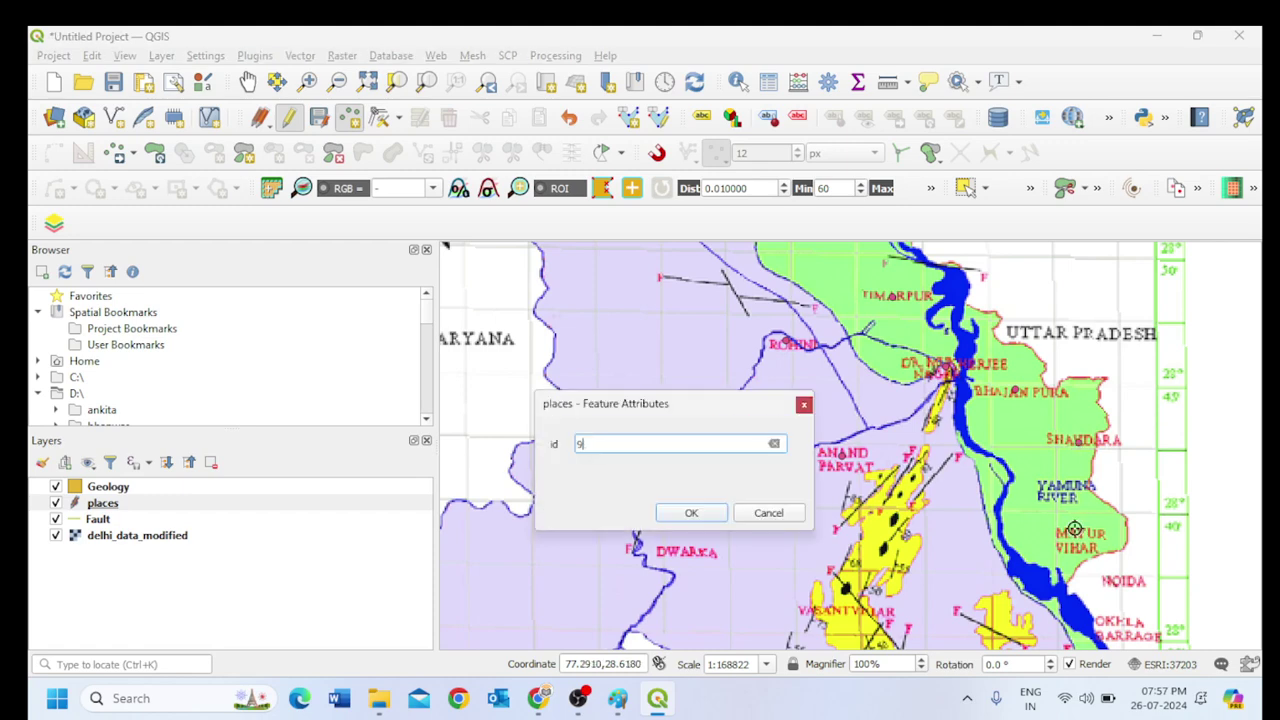
left_click(691, 513)
Add places points on the Janakpuri label with id 10 and the Najafgarh label with id 11.
scroll(865, 518, "up", 1)
scroll(862, 516, "down", 2)
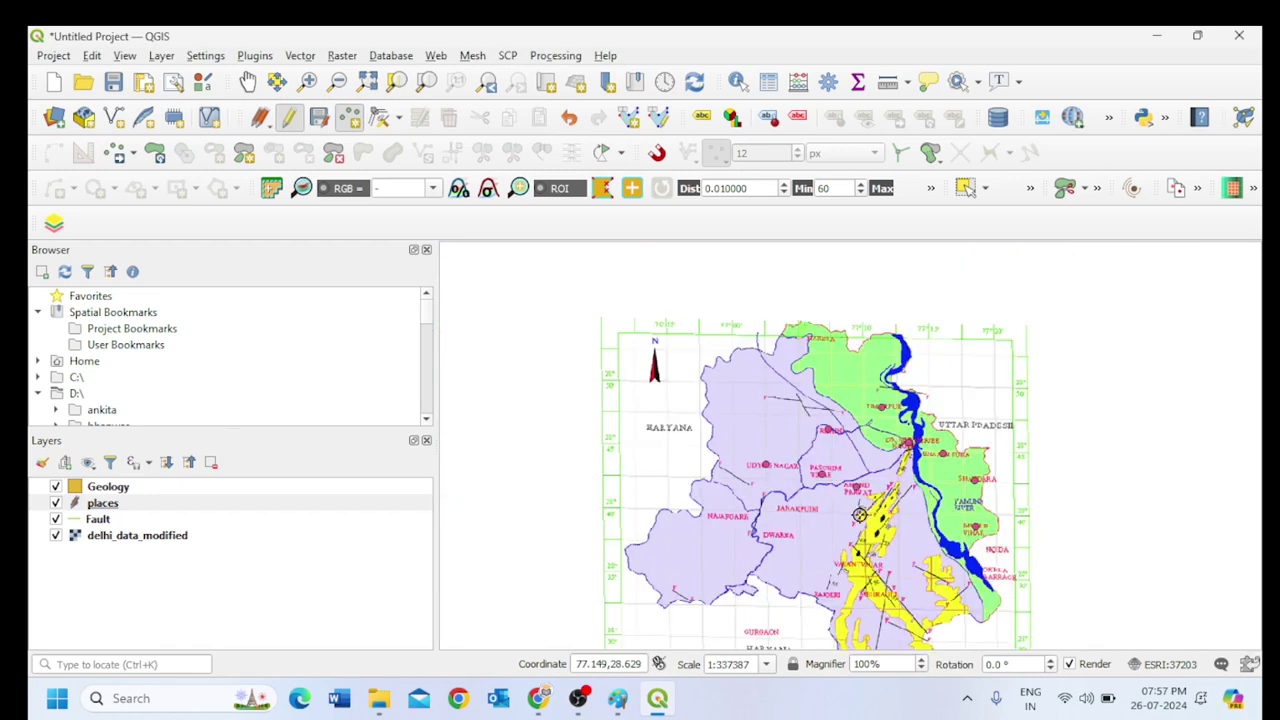
left_click(799, 513)
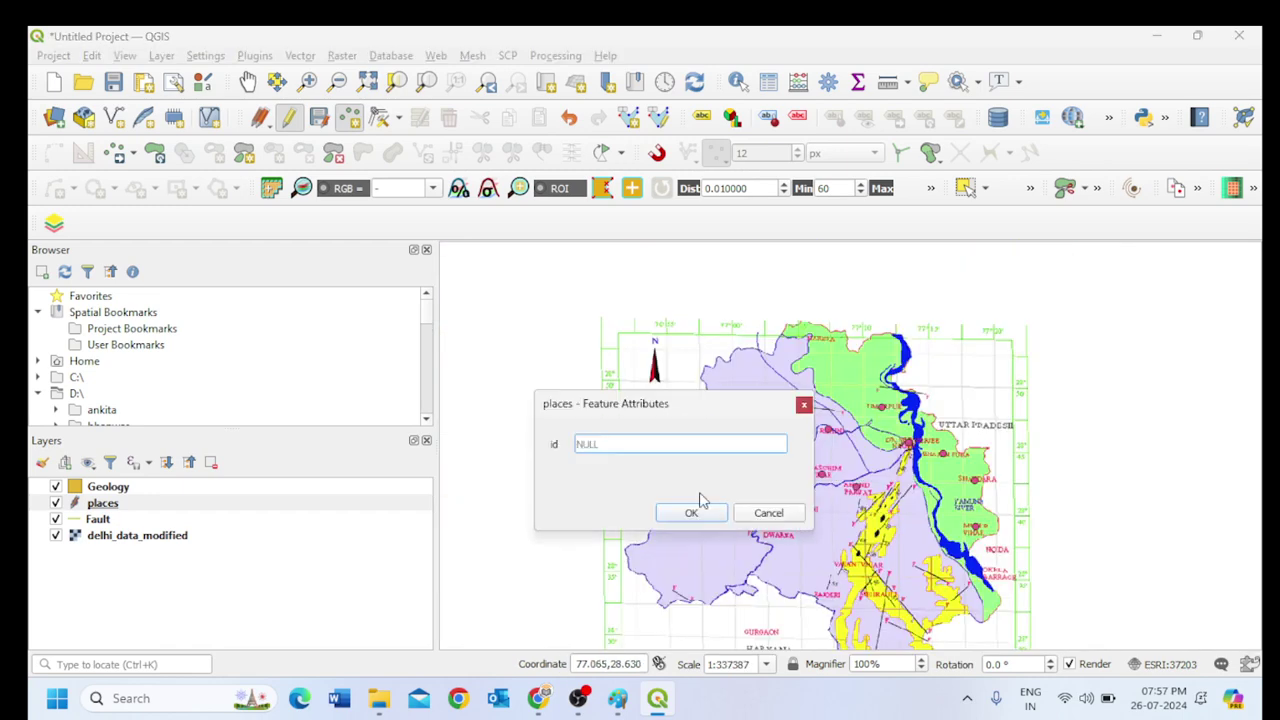
type("10")
left_click(691, 513)
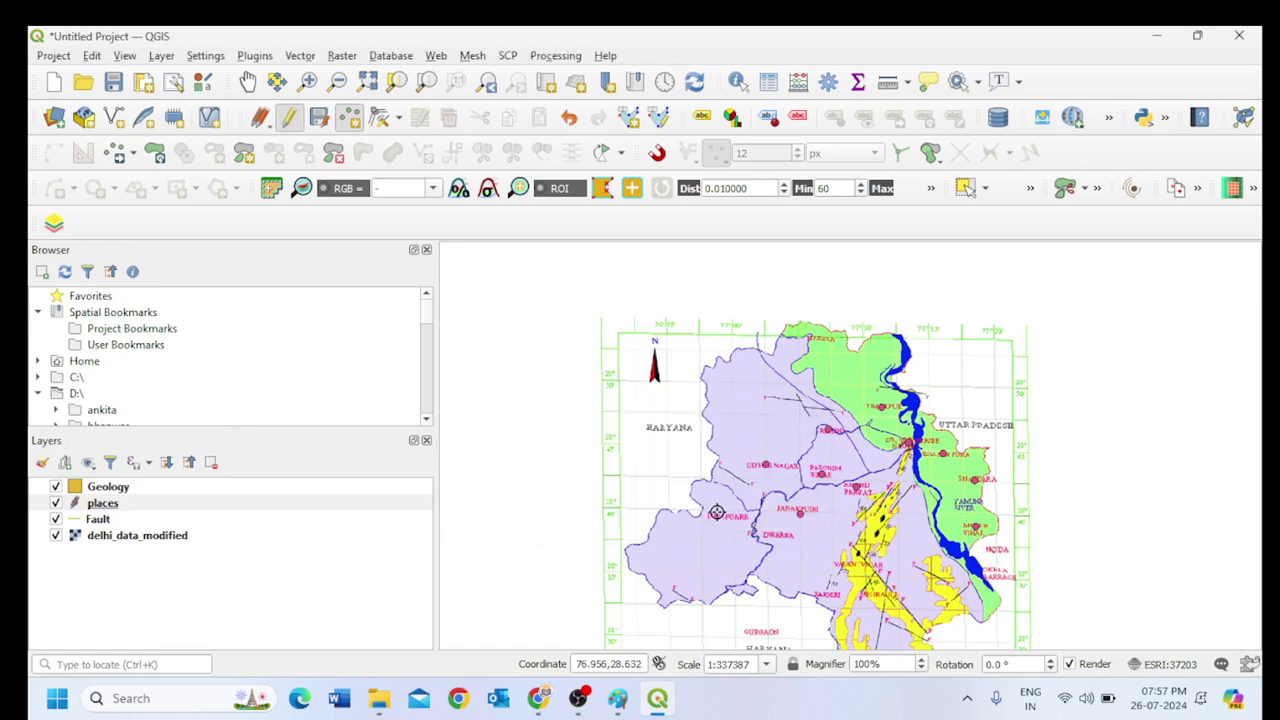
left_click(720, 518)
type("11")
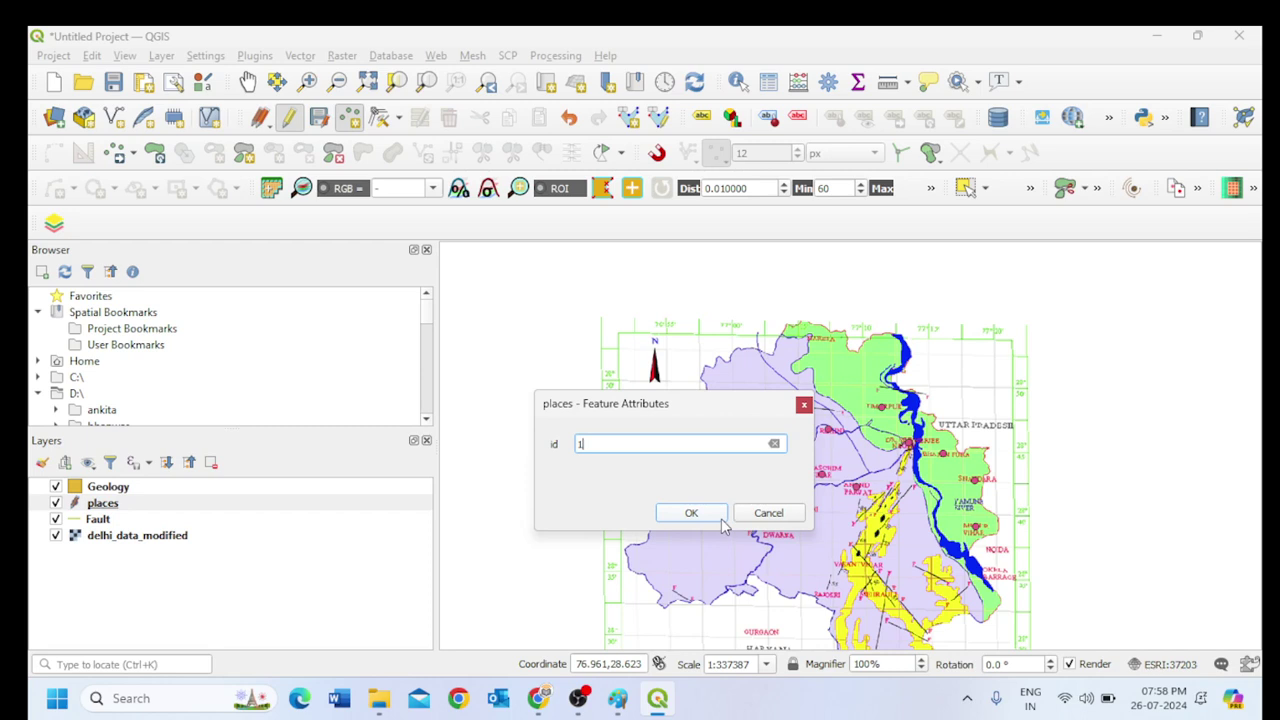
left_click(691, 514)
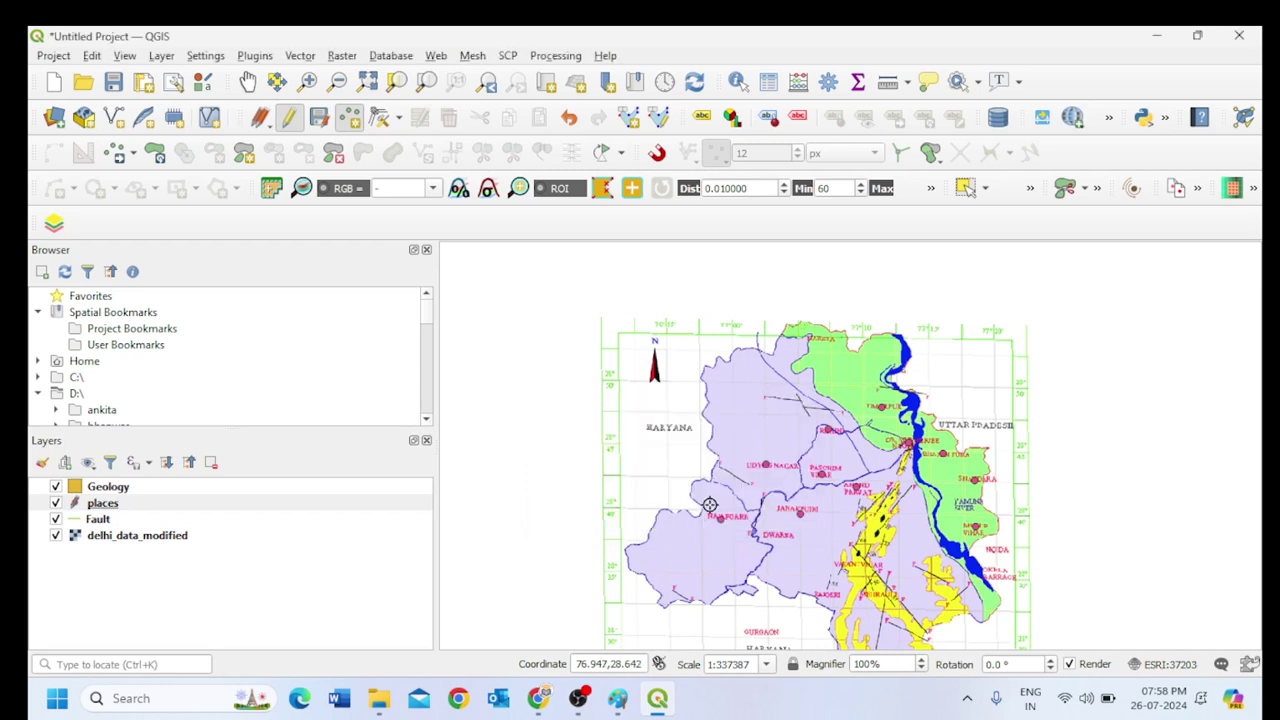
Add a places point on the Dwarka label with id 111.
left_click(771, 535)
type("111")
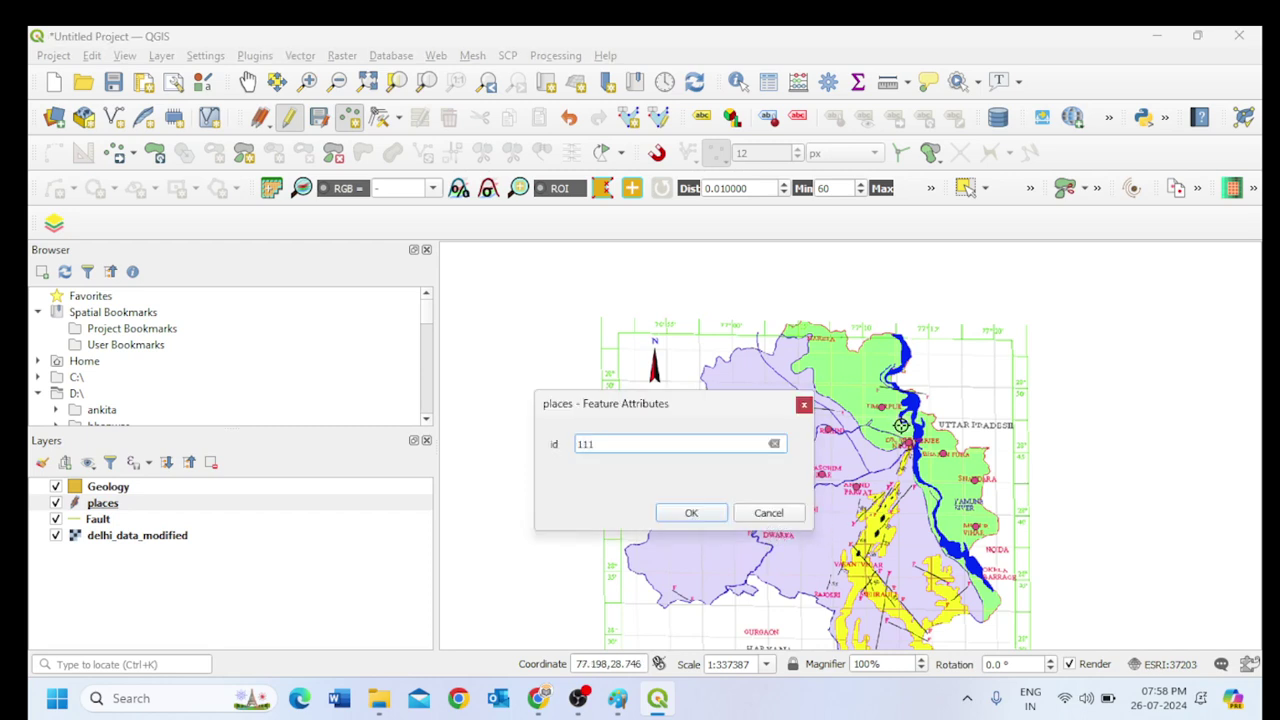
left_click(695, 514)
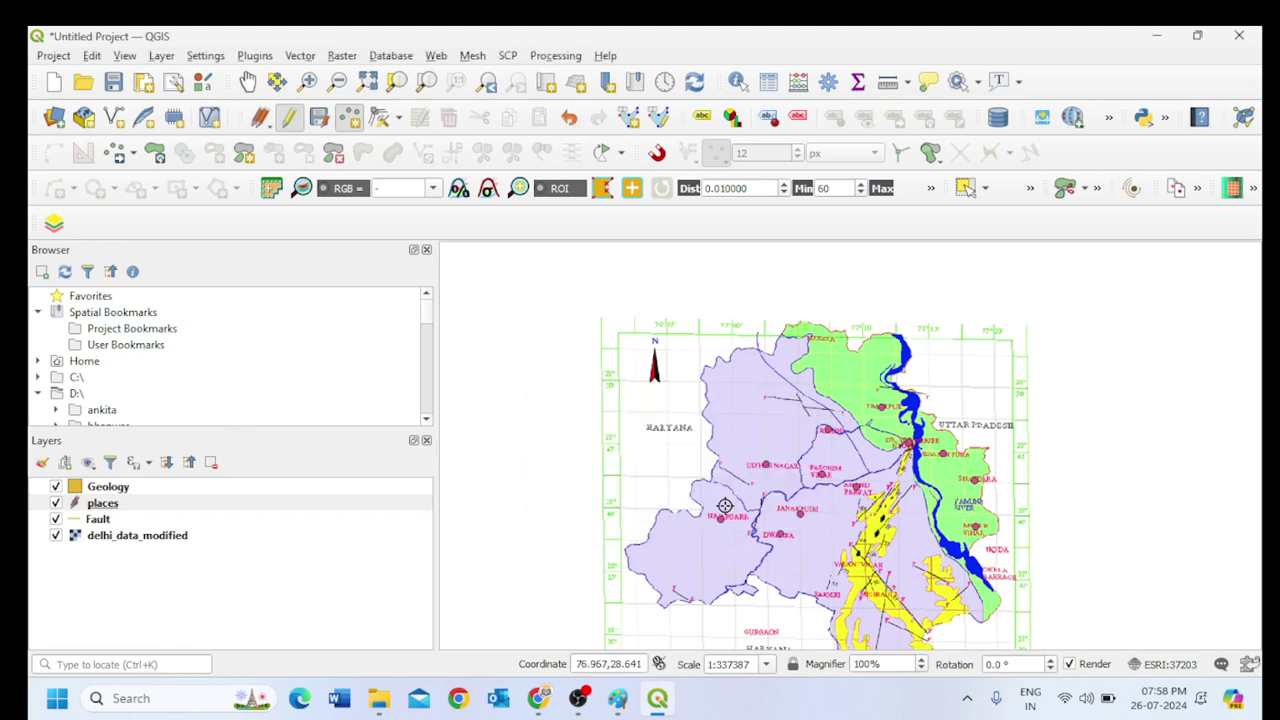
Add a places point on the Vasant Vihar label in the southern part of the map with id 12.
left_click(247, 81)
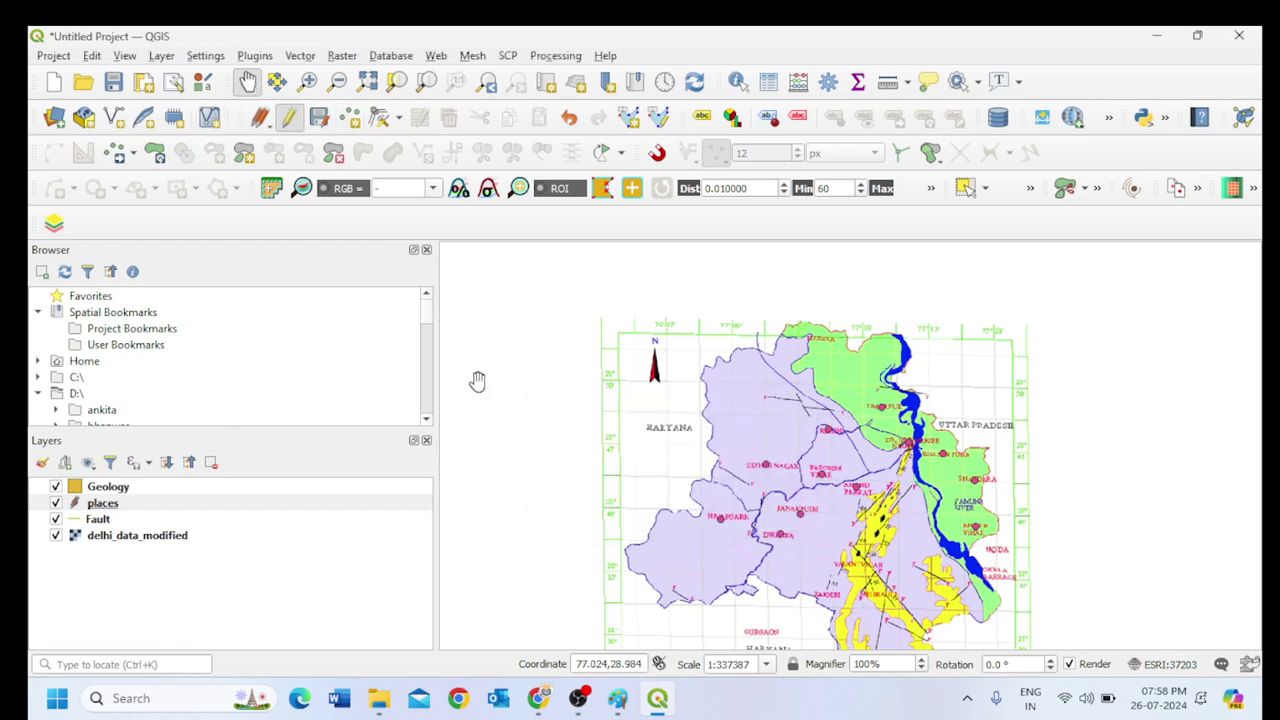
left_click_drag(549, 490, 479, 359)
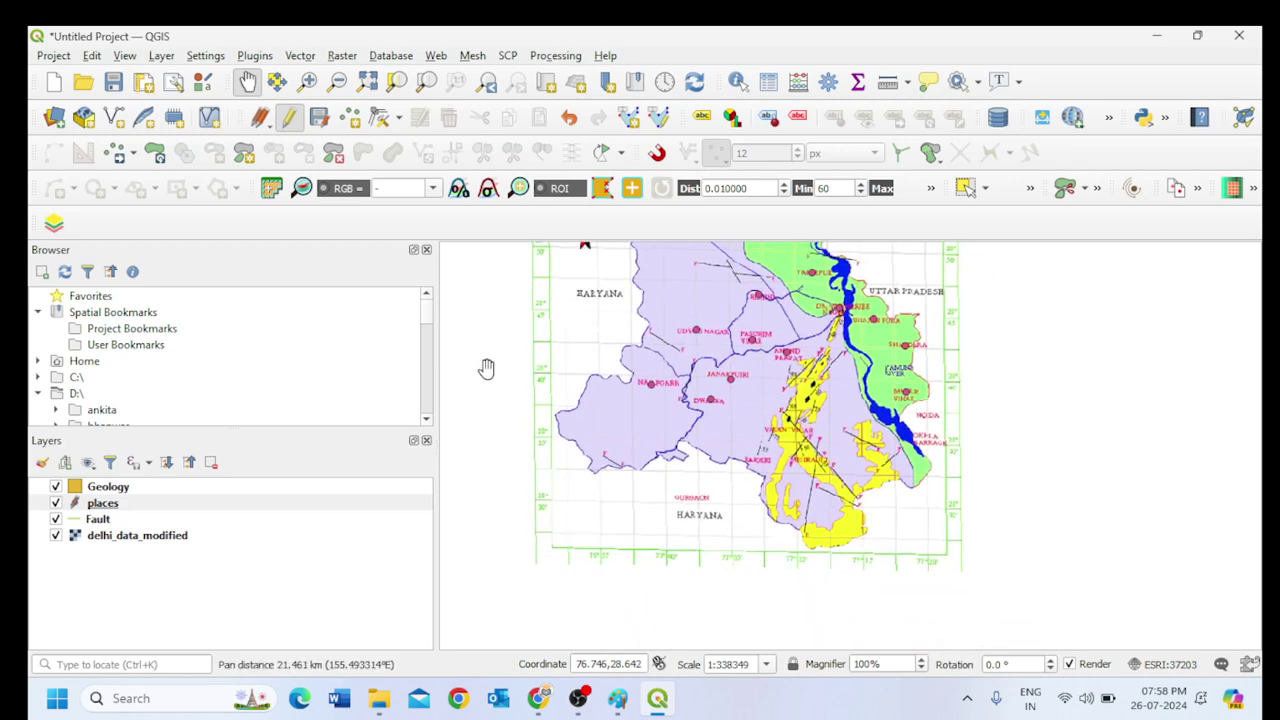
left_click(349, 117)
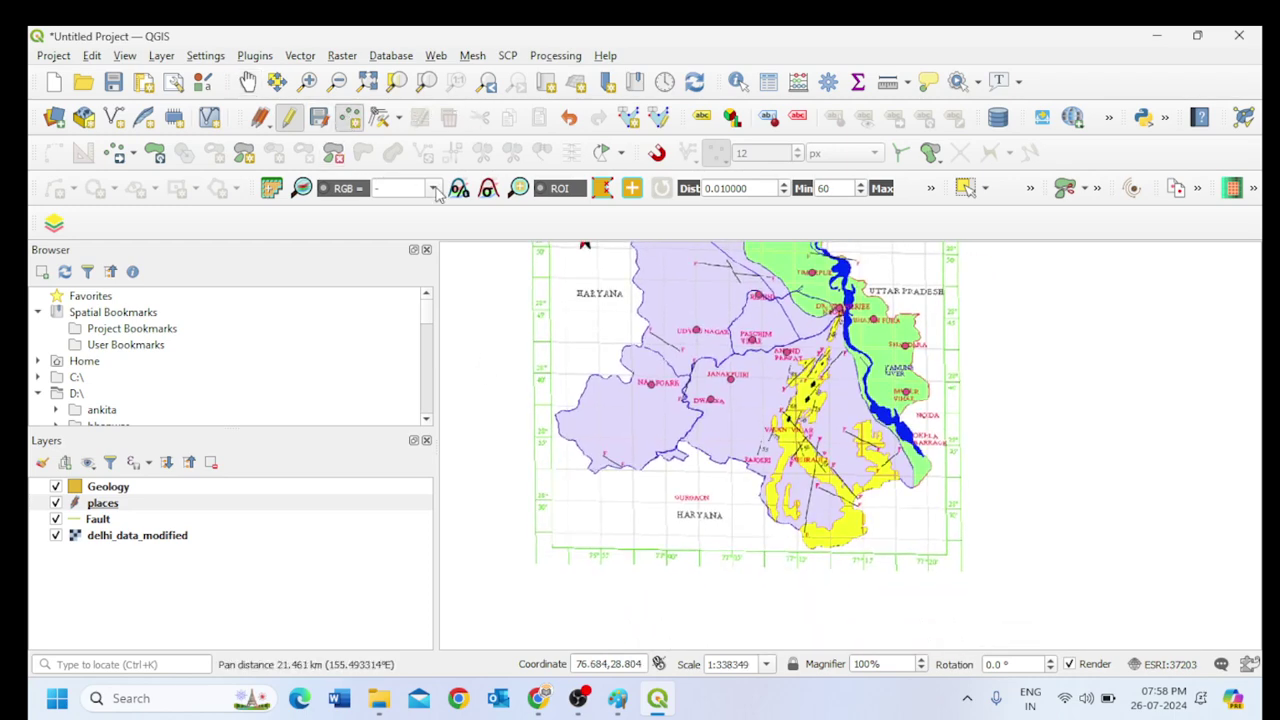
left_click(247, 81)
left_click_drag(729, 416, 751, 447)
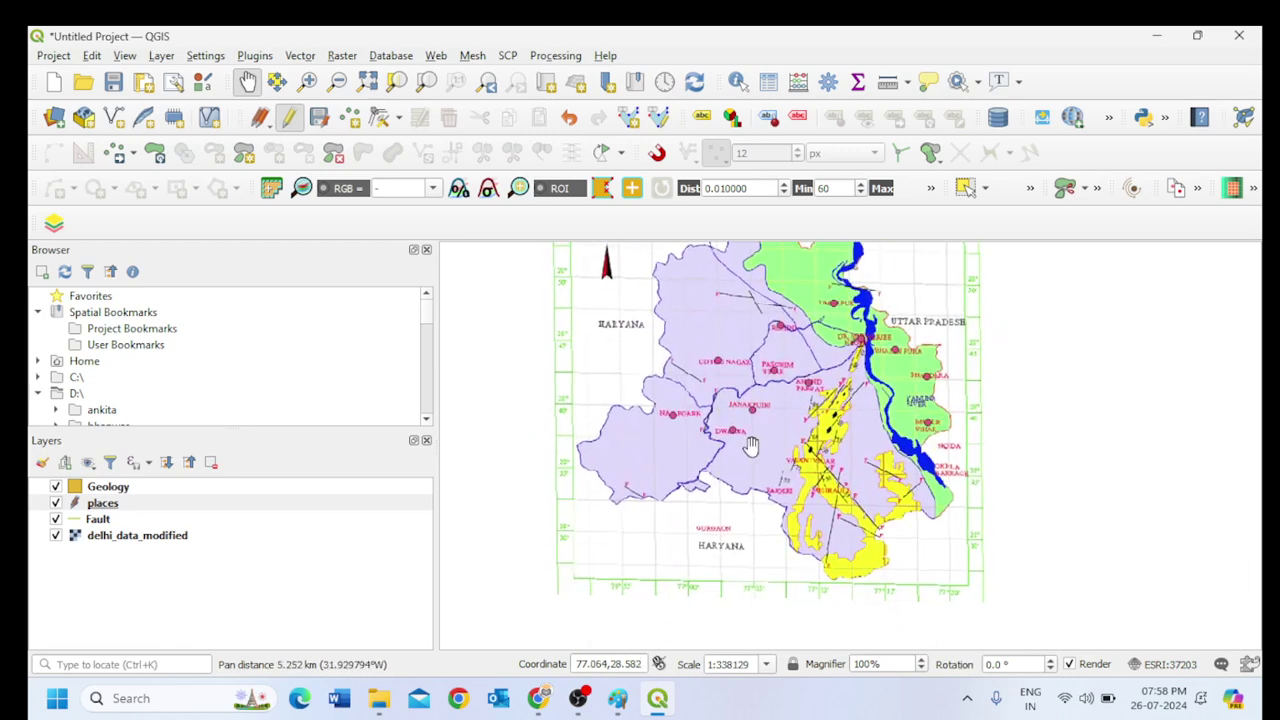
left_click(352, 120)
left_click(814, 460)
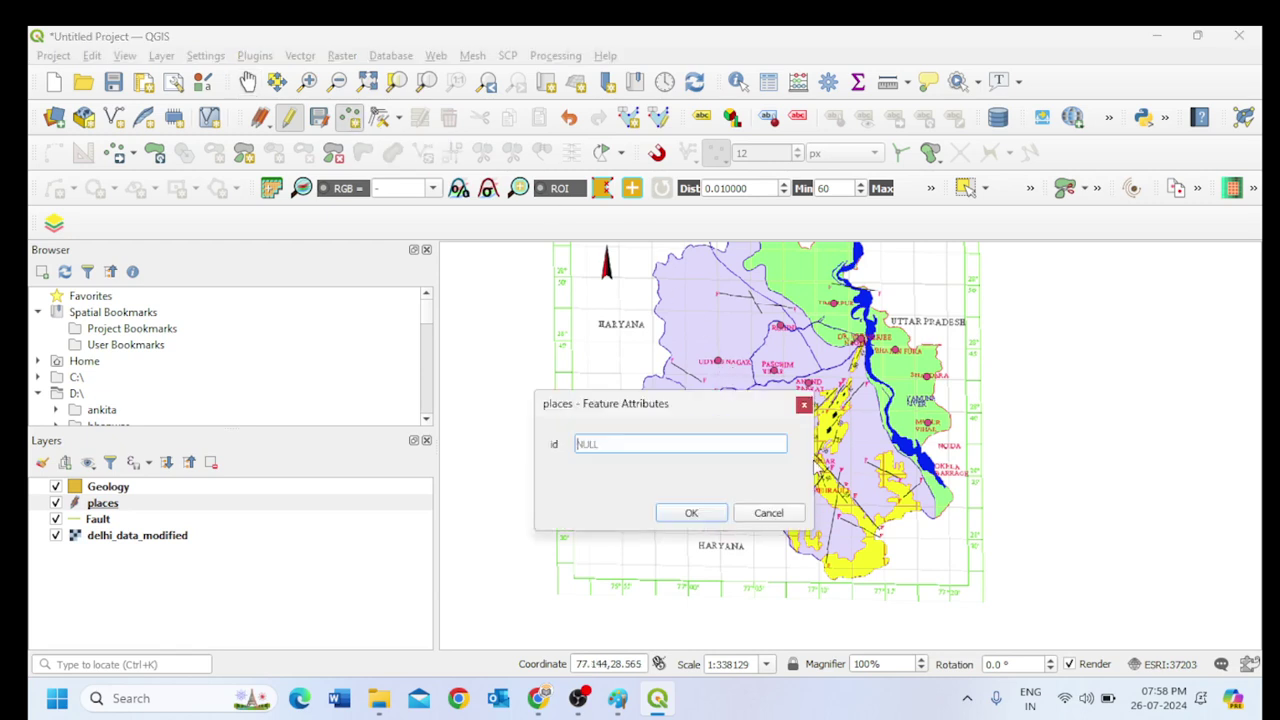
type("12")
left_click(694, 514)
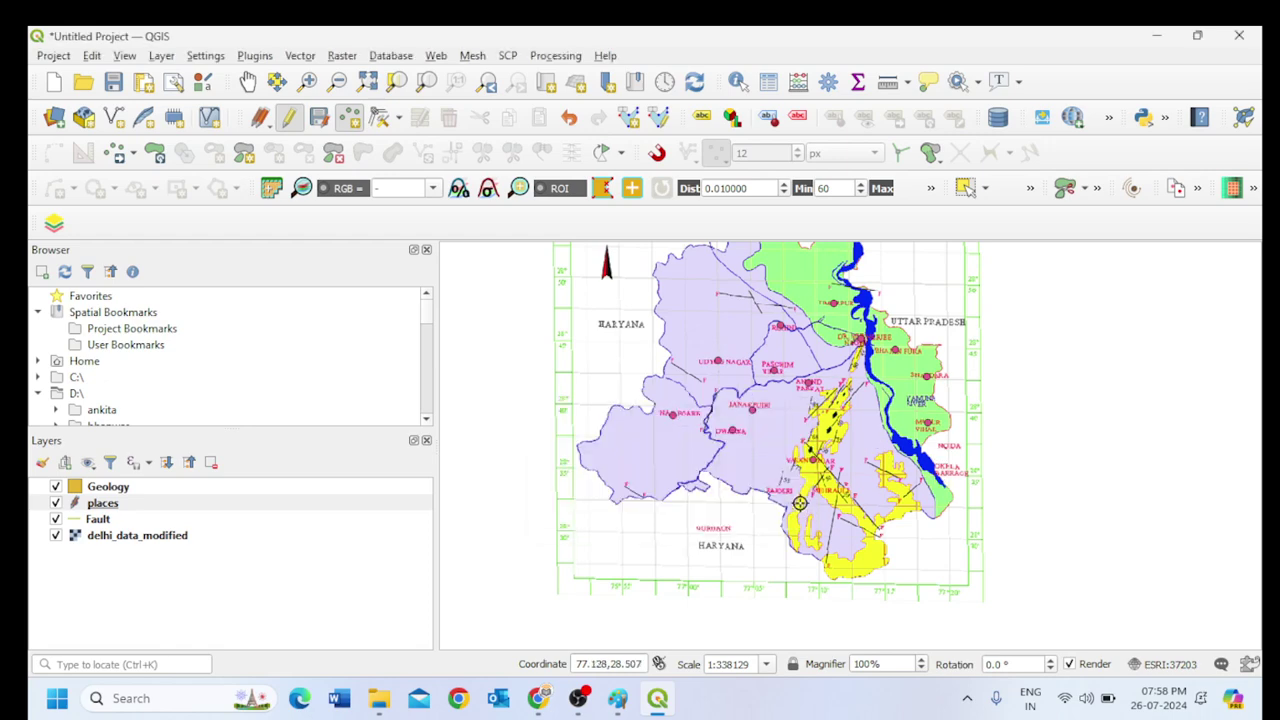
Add places points on the Rajokri label with id 13 and the Mehrauli label with id 14.
left_click(787, 490)
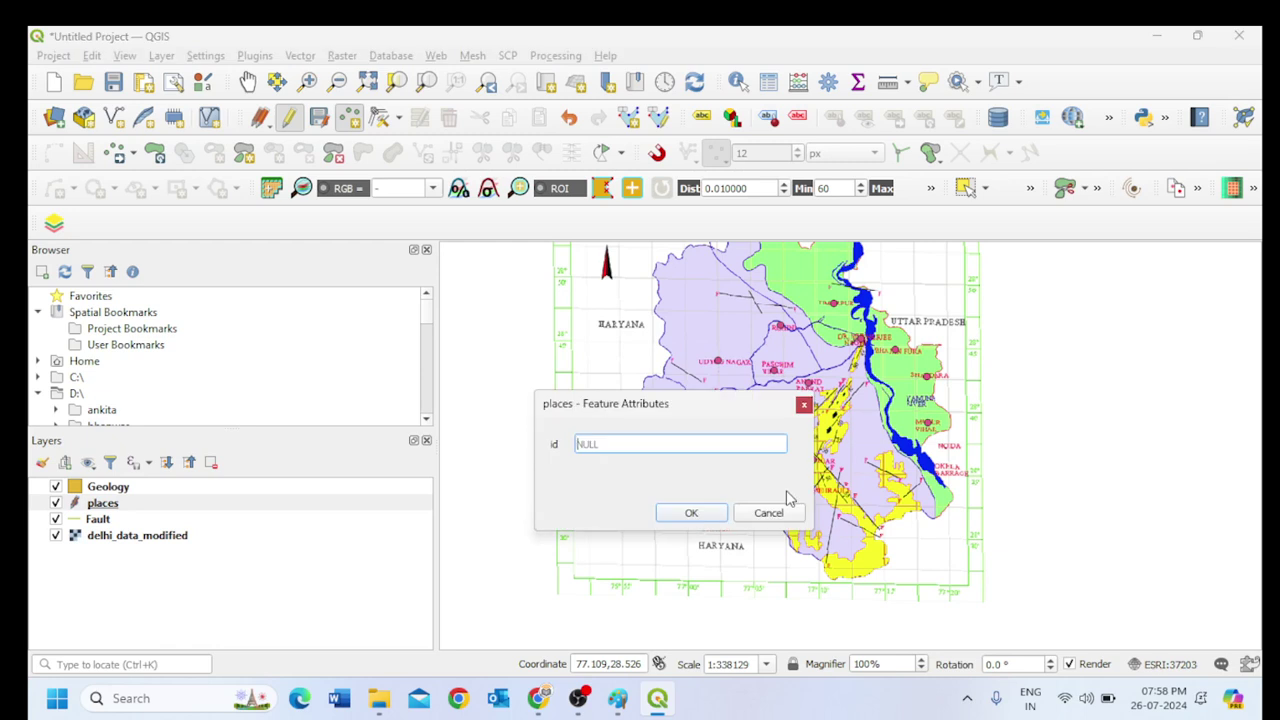
type("13")
left_click(691, 514)
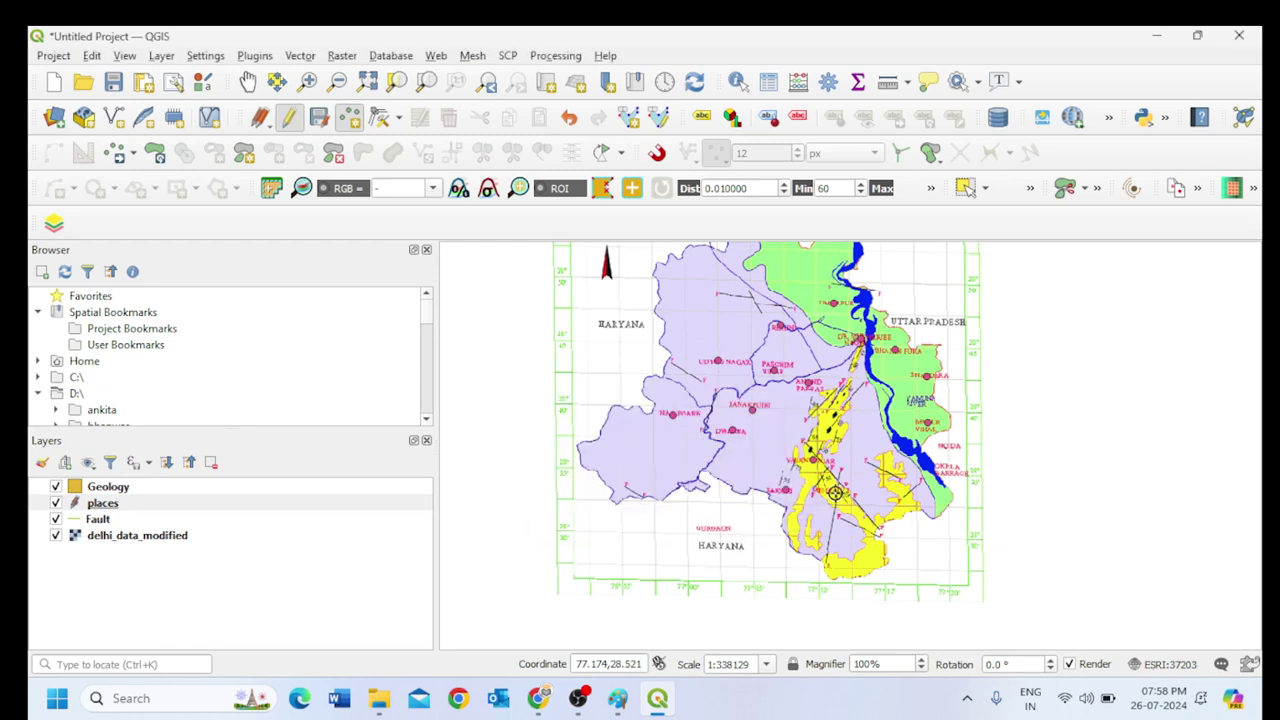
left_click(835, 493)
type("14")
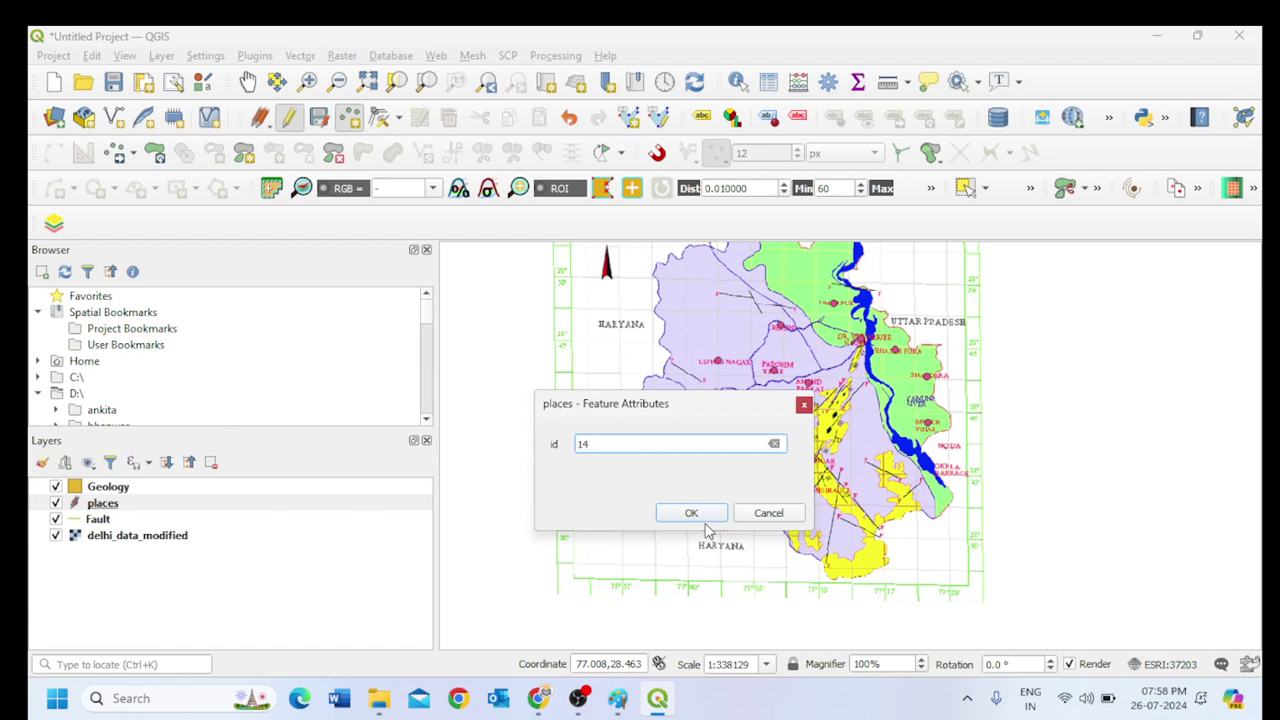
left_click(700, 518)
Check the digitized places points by temporarily hiding the delhi_data_modified raster and showing it again.
scroll(888, 437, "up", 1)
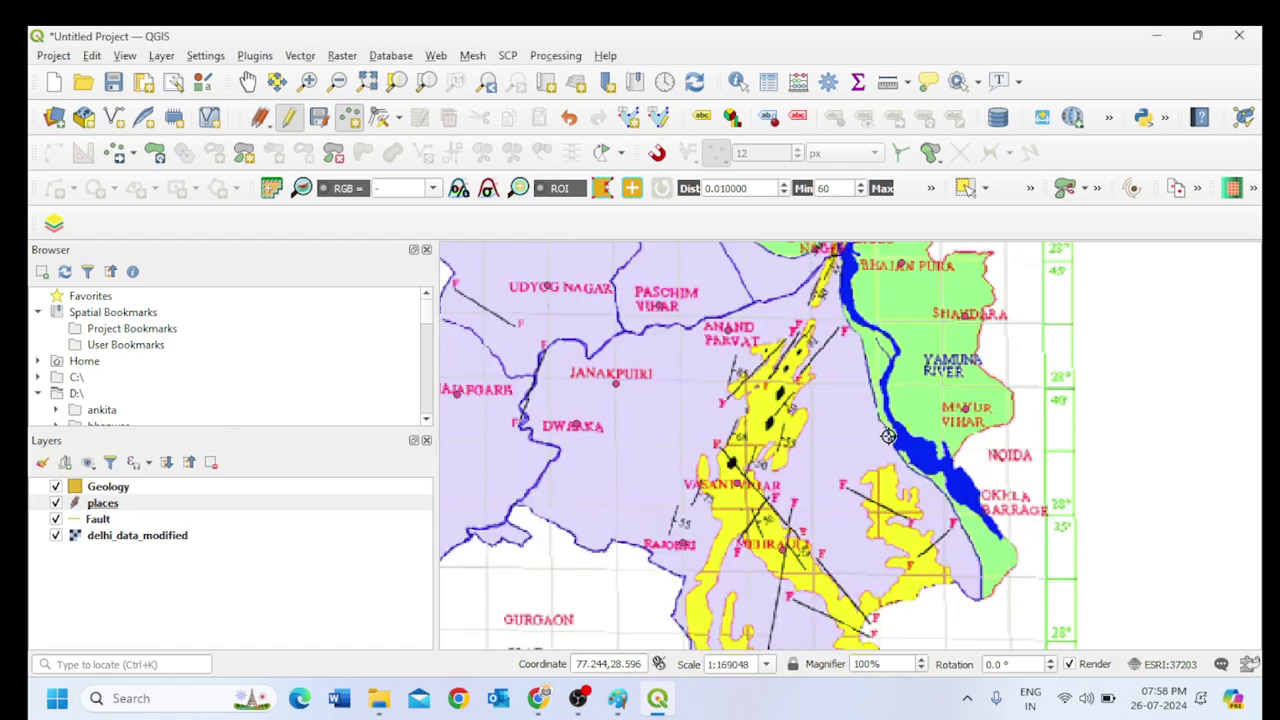
scroll(888, 437, "down", 1)
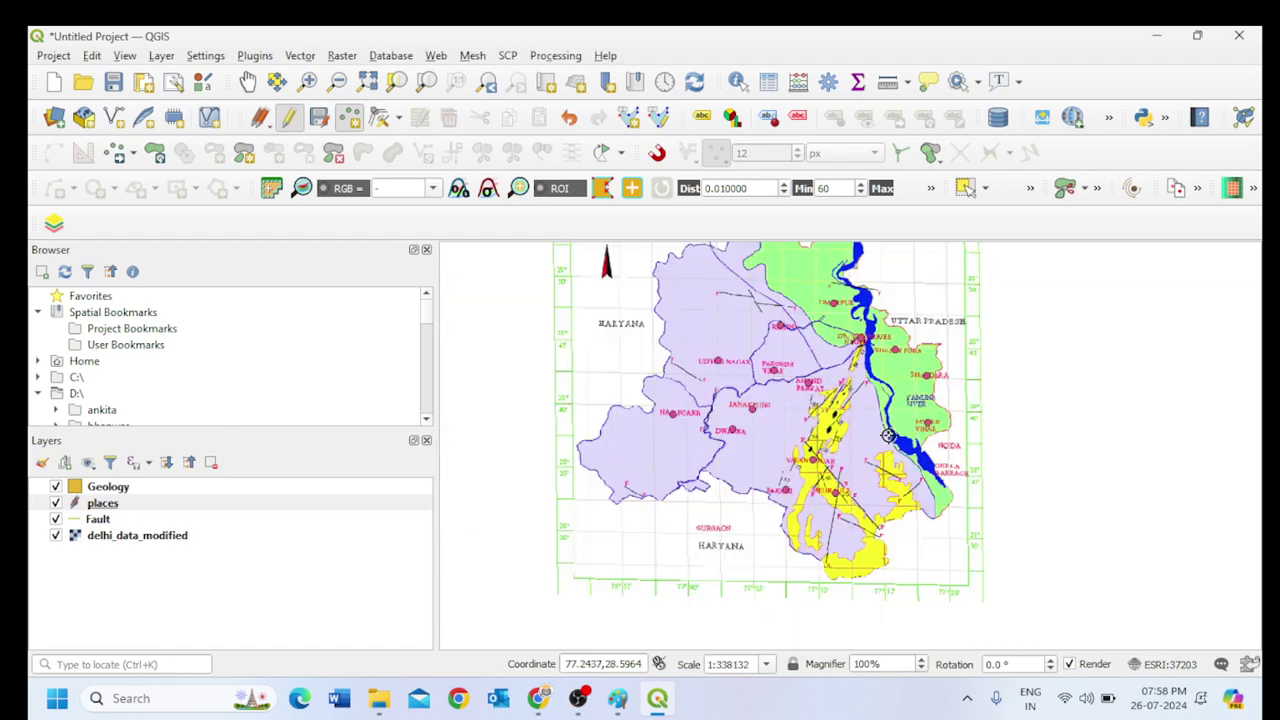
left_click(55, 536)
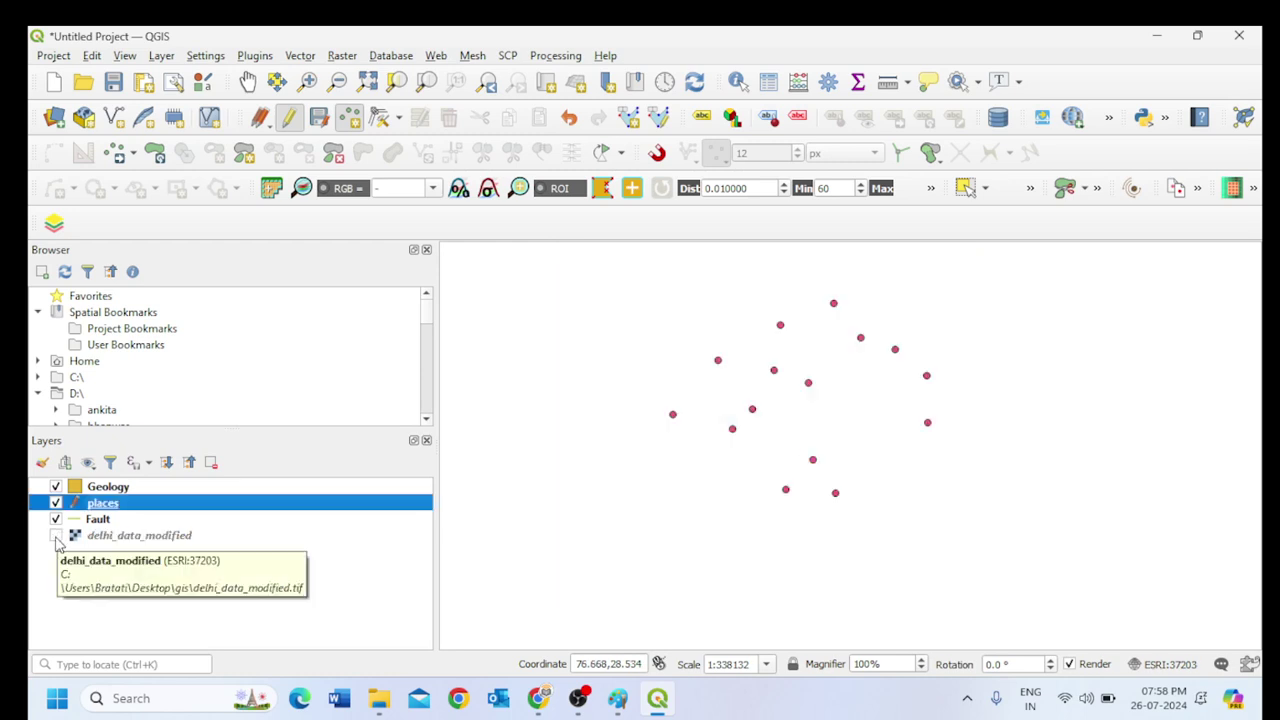
left_click(55, 536)
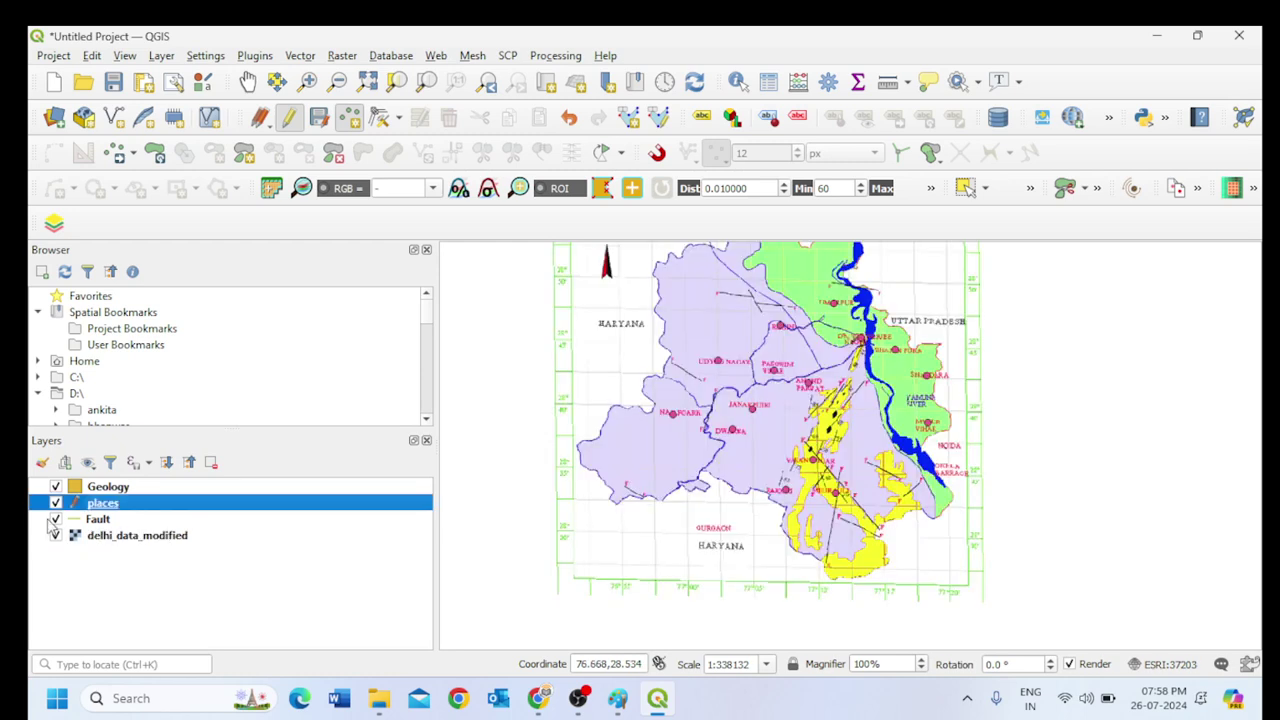
Stop editing the places layer, saving its changes, and leave the layer hidden.
left_click(55, 503)
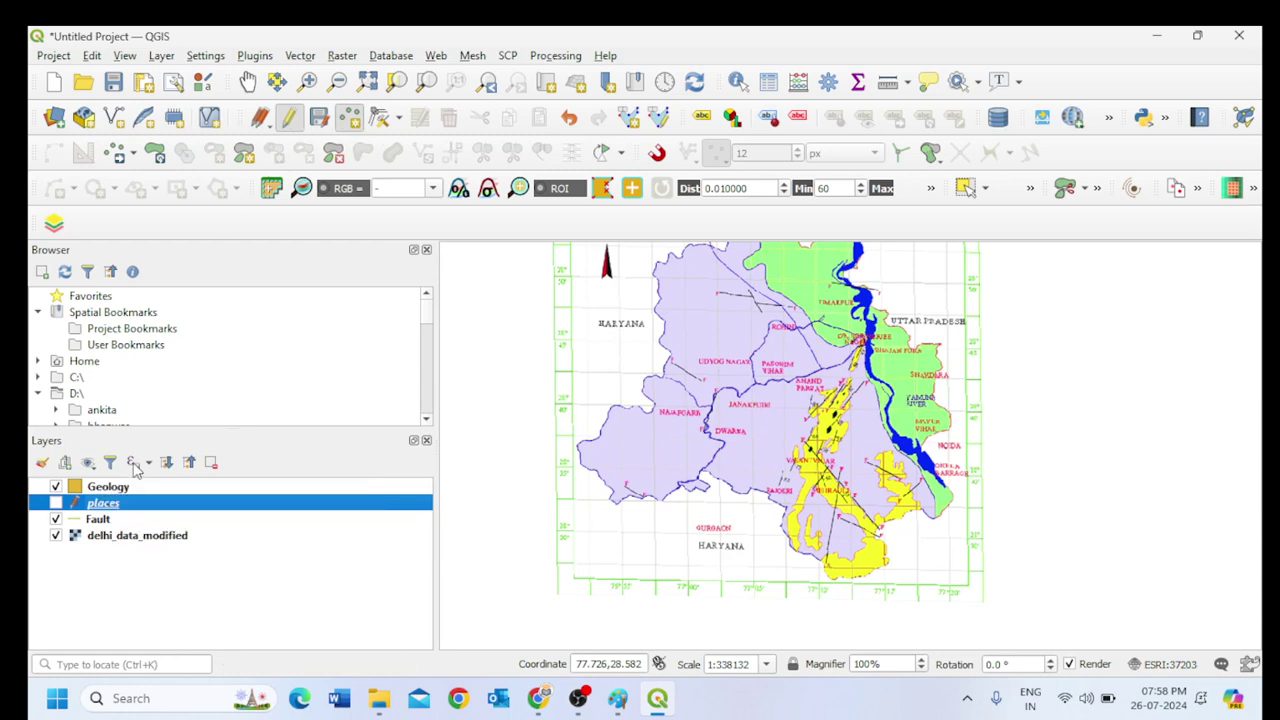
left_click(290, 118)
left_click(586, 366)
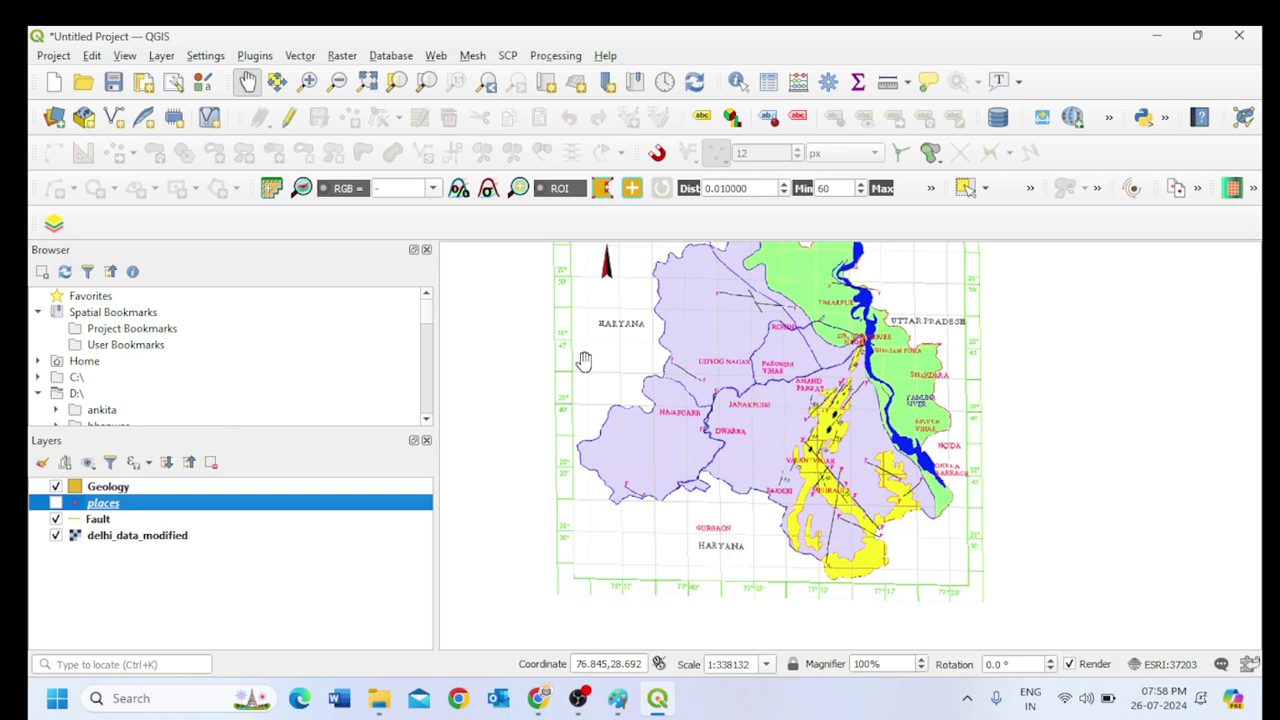
left_click(55, 503)
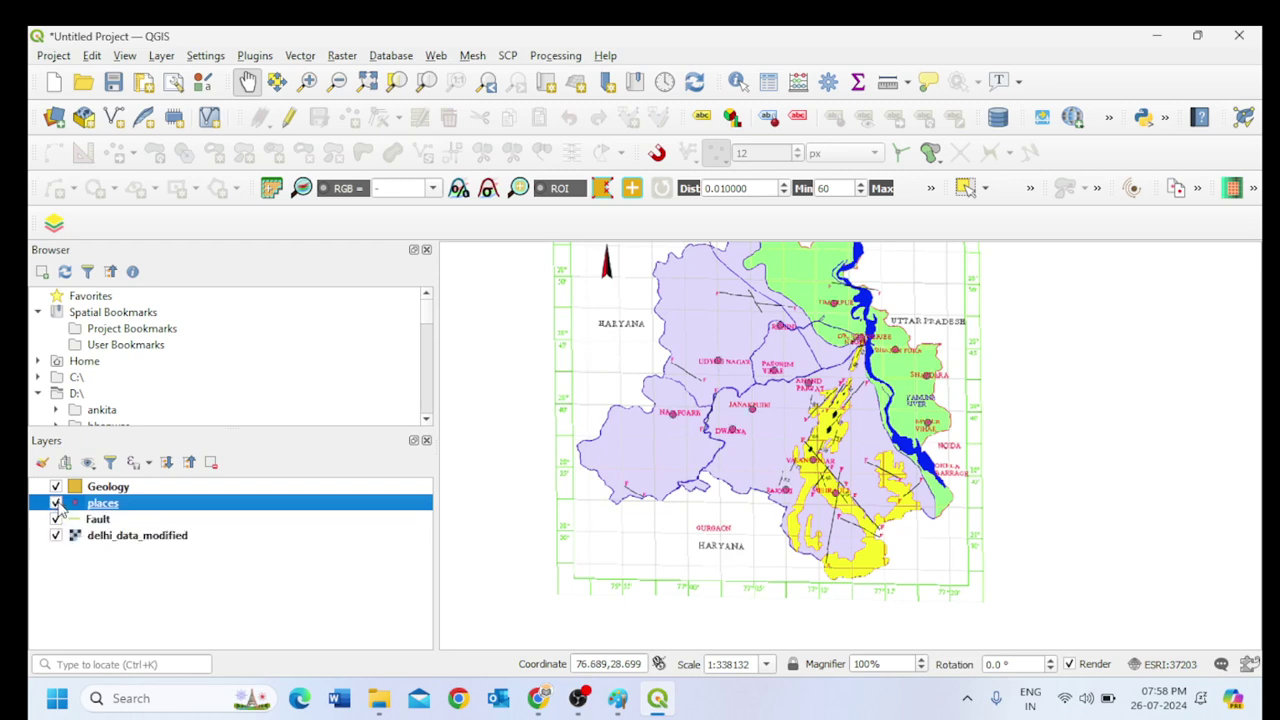
left_click(55, 503)
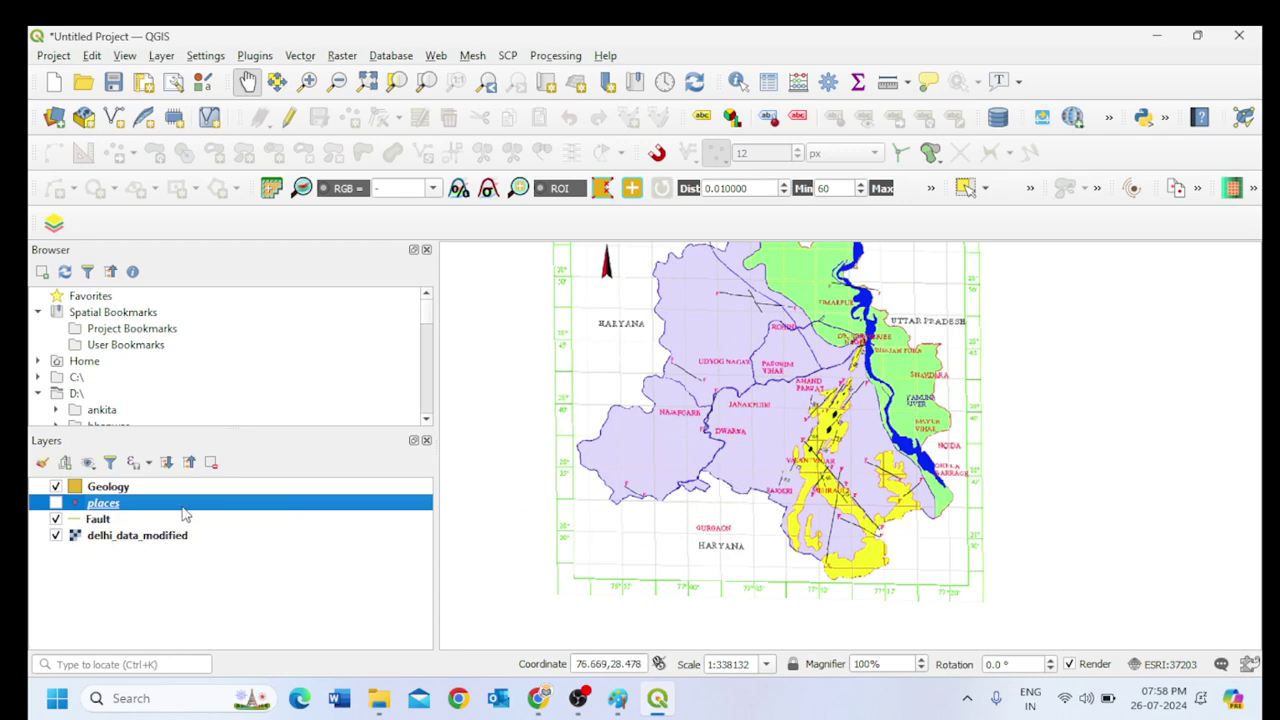
Start editing the Fault layer and digitize the long fault line from the yellow area's southern edge north to the F mark near Mehrauli.
left_click(101, 522)
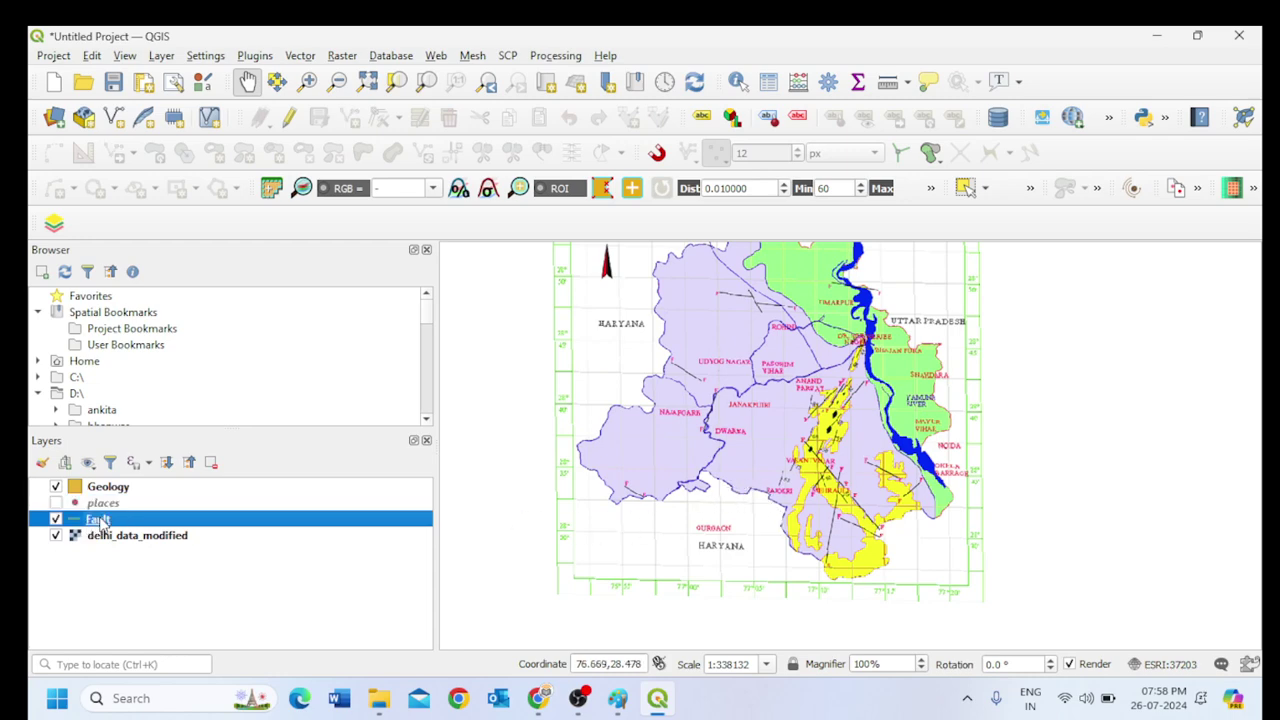
left_click(291, 118)
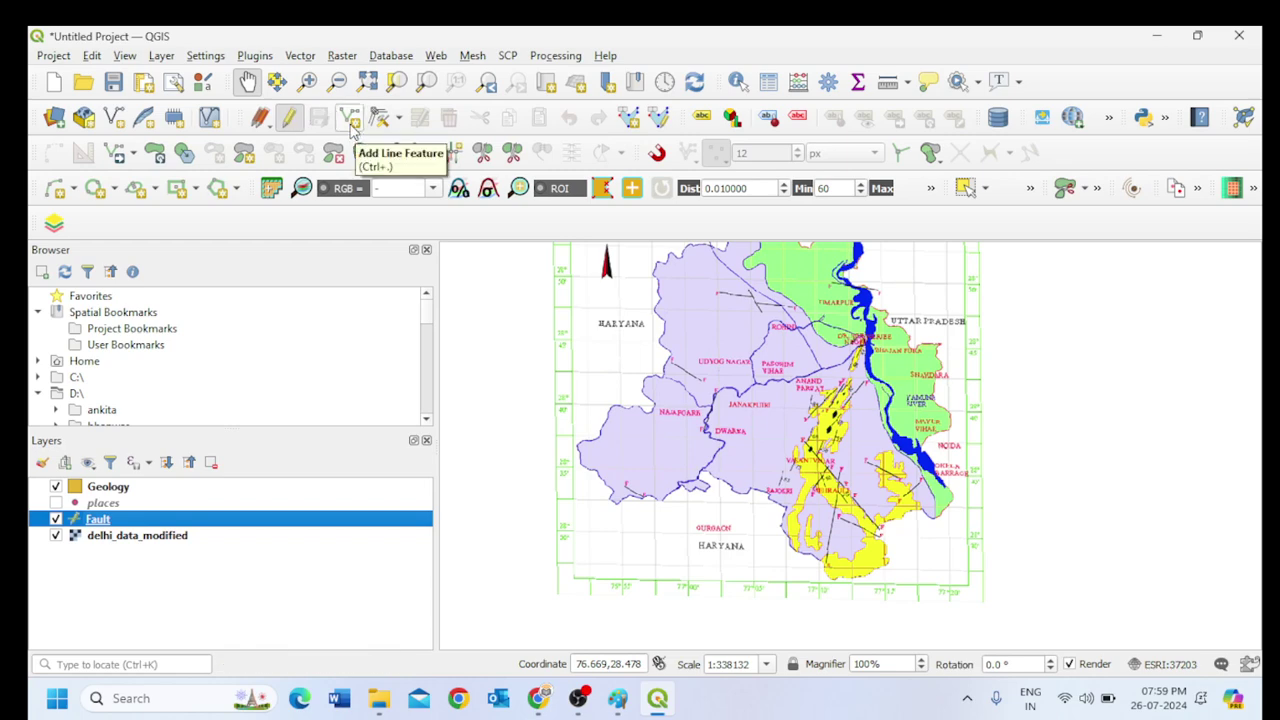
left_click(351, 120)
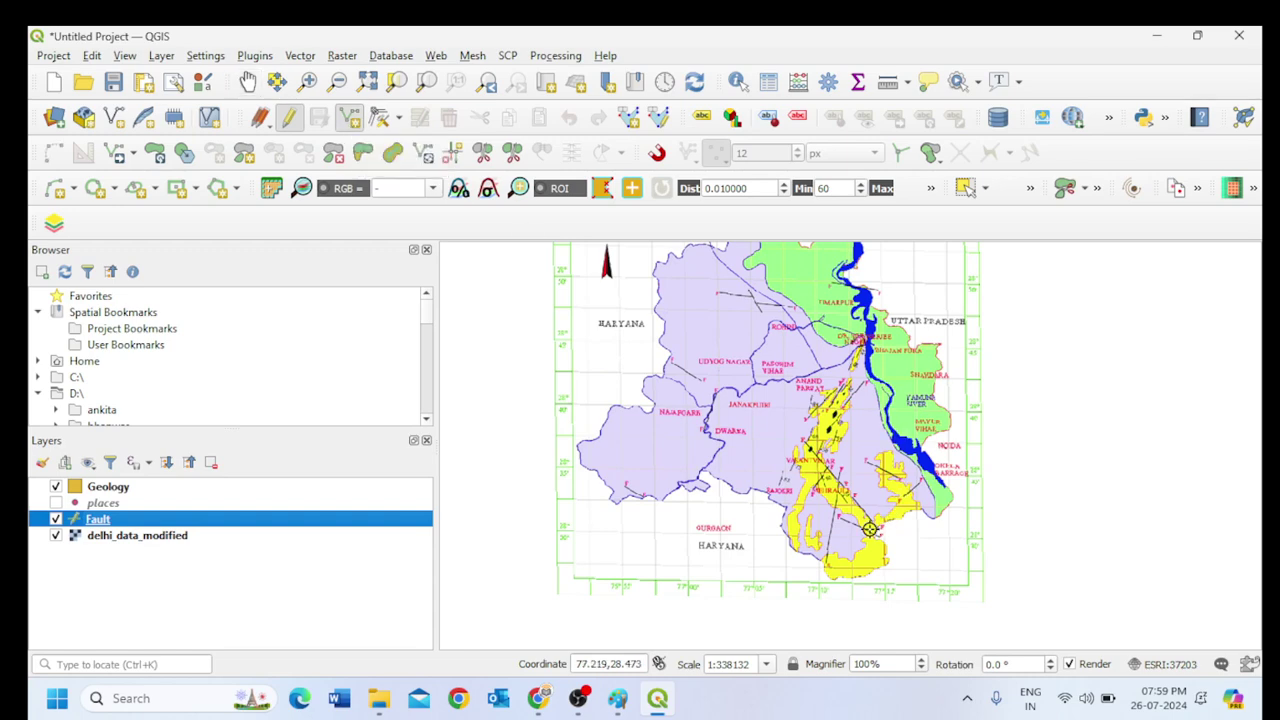
scroll(868, 529, "up", 1)
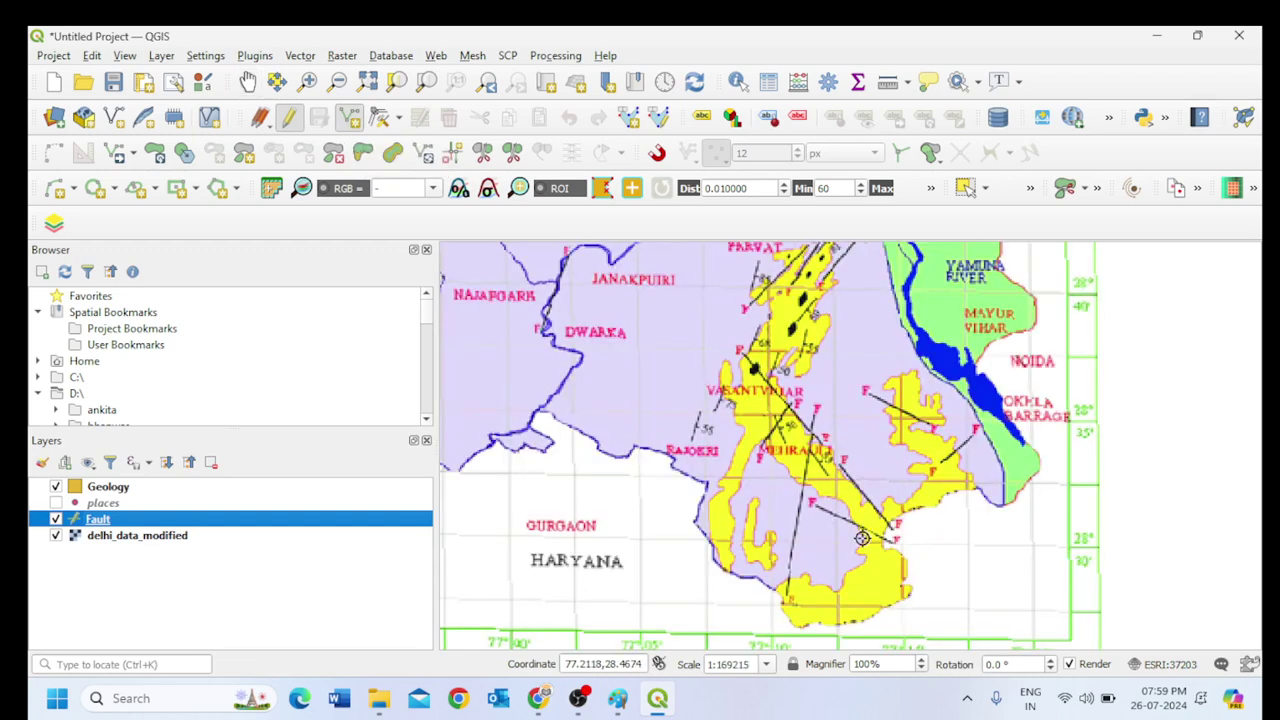
left_click(787, 597)
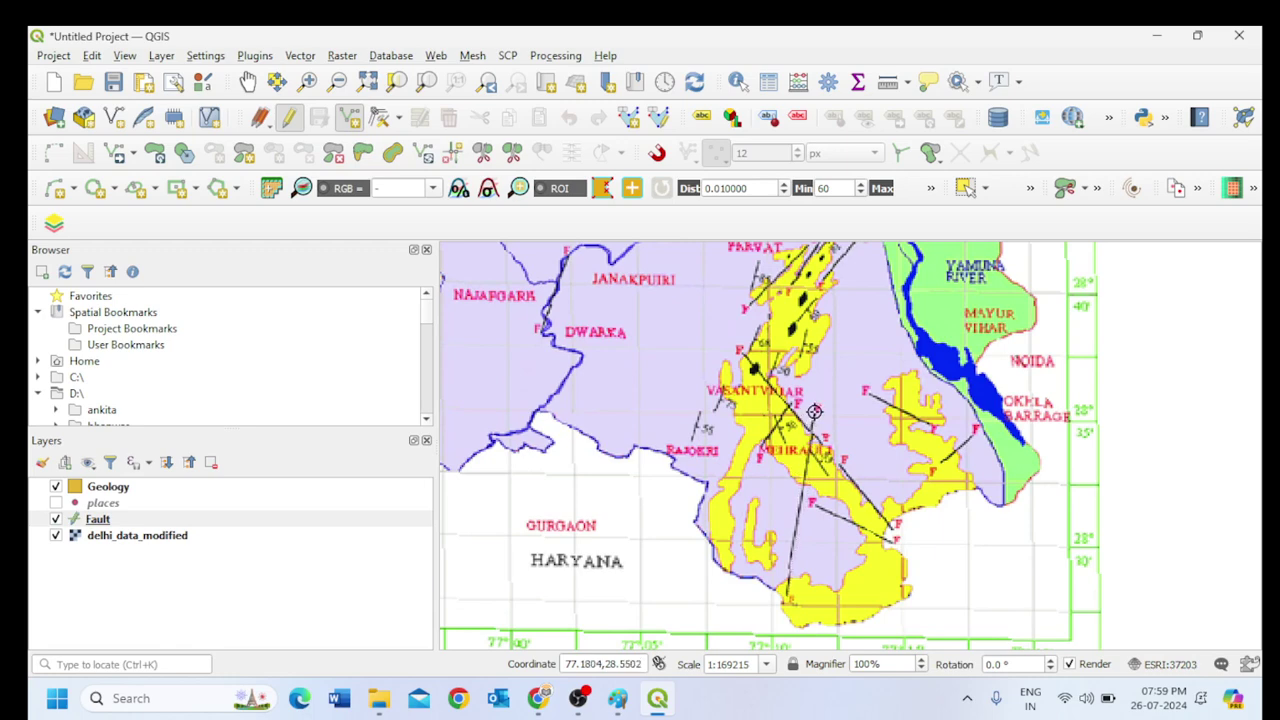
right_click(814, 411)
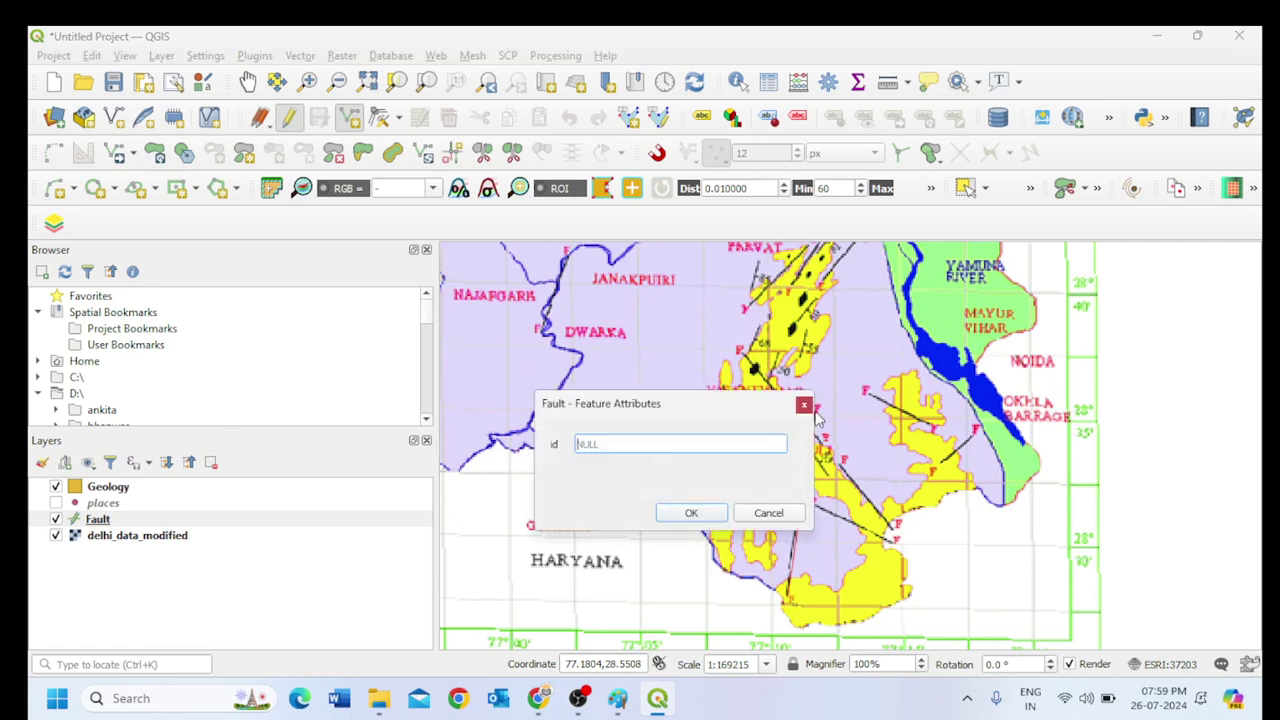
left_click(691, 512)
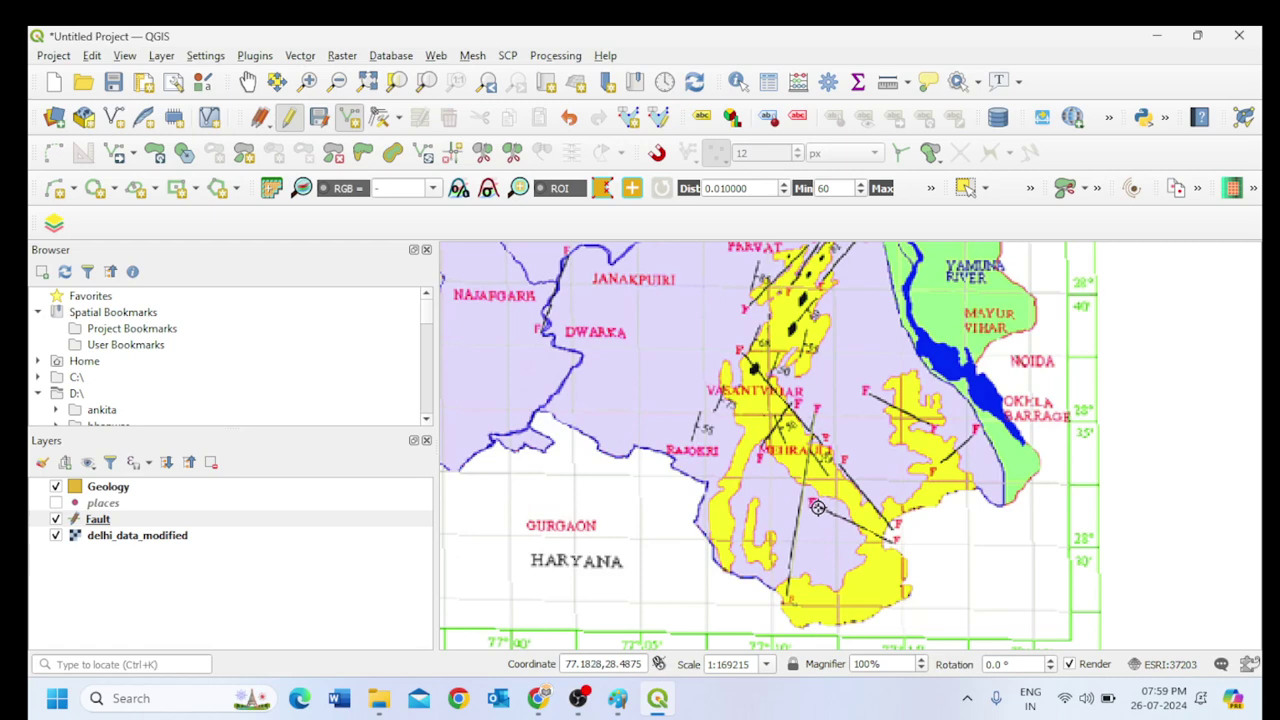
Digitize the two fault lines southeast of Mehrauli, giving the one ending at the F mark beside Mehrauli id 3.
right_click(815, 507)
left_click(694, 514)
right_click(838, 463)
type("1")
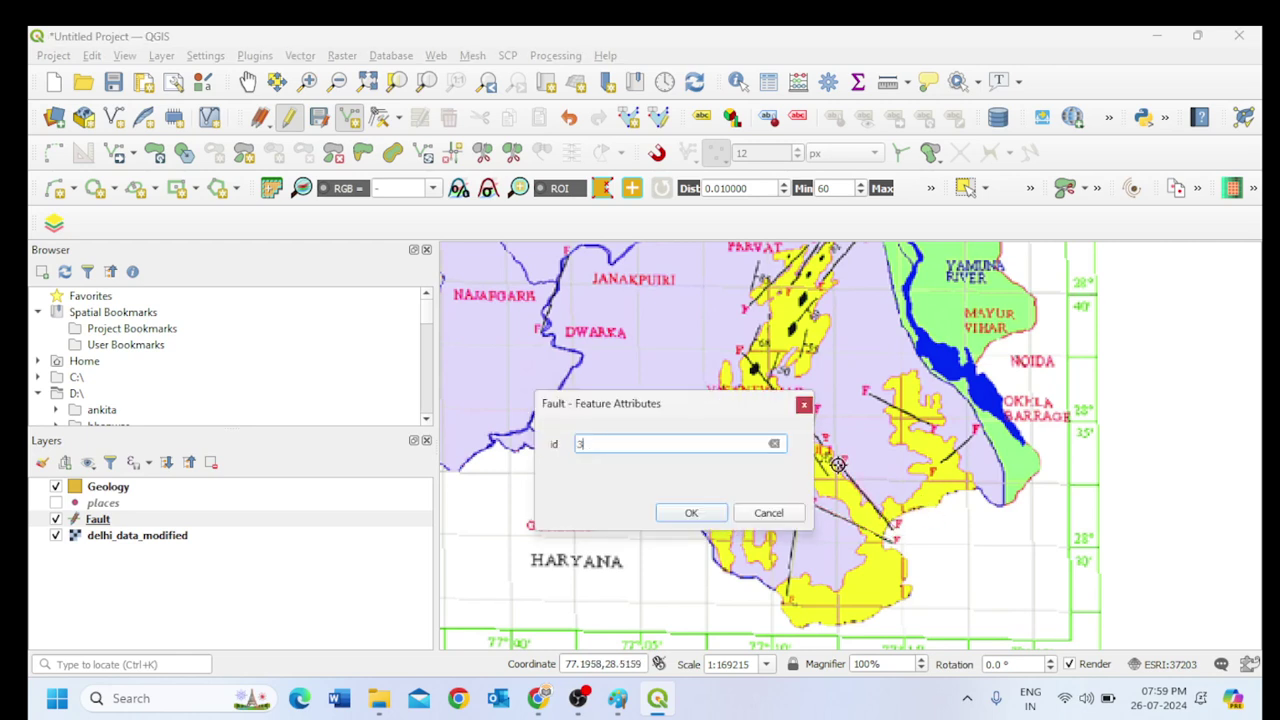
key("Return")
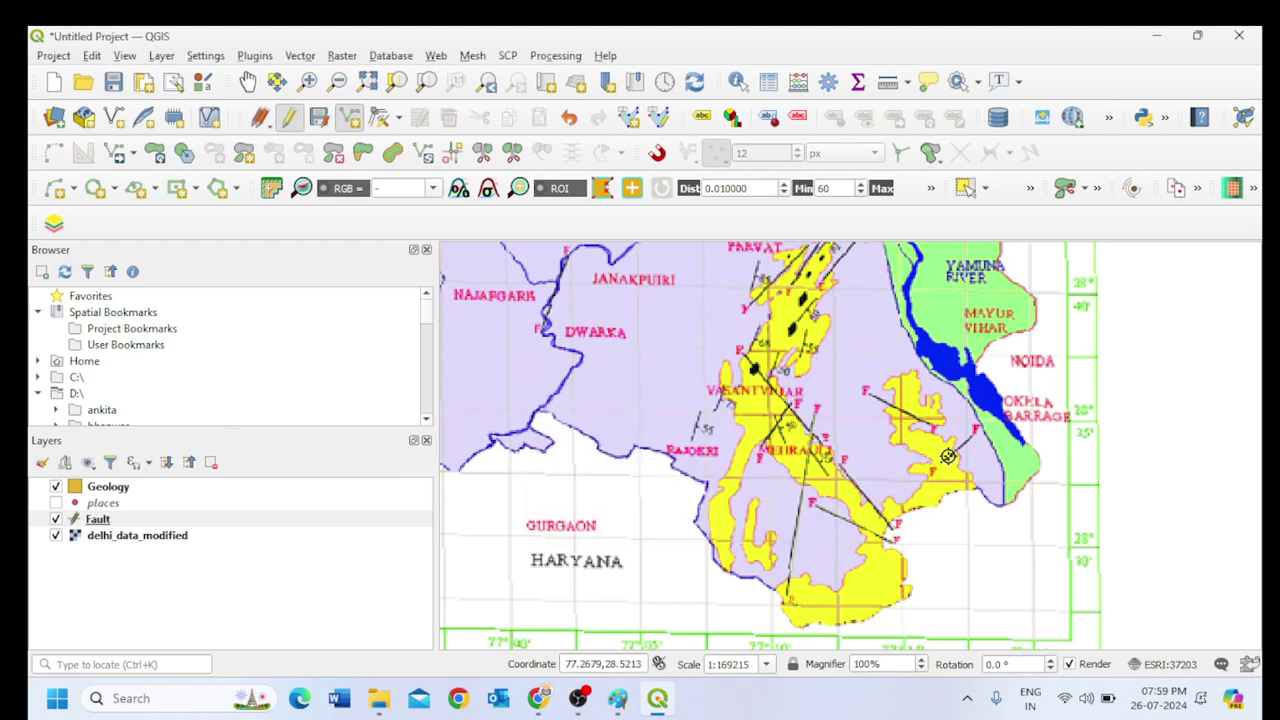
Digitize the short fault line southwest of Okhla Barrage and the one between Vasant Vihar and Mehrauli, giving the latter id 5.
right_click(970, 434)
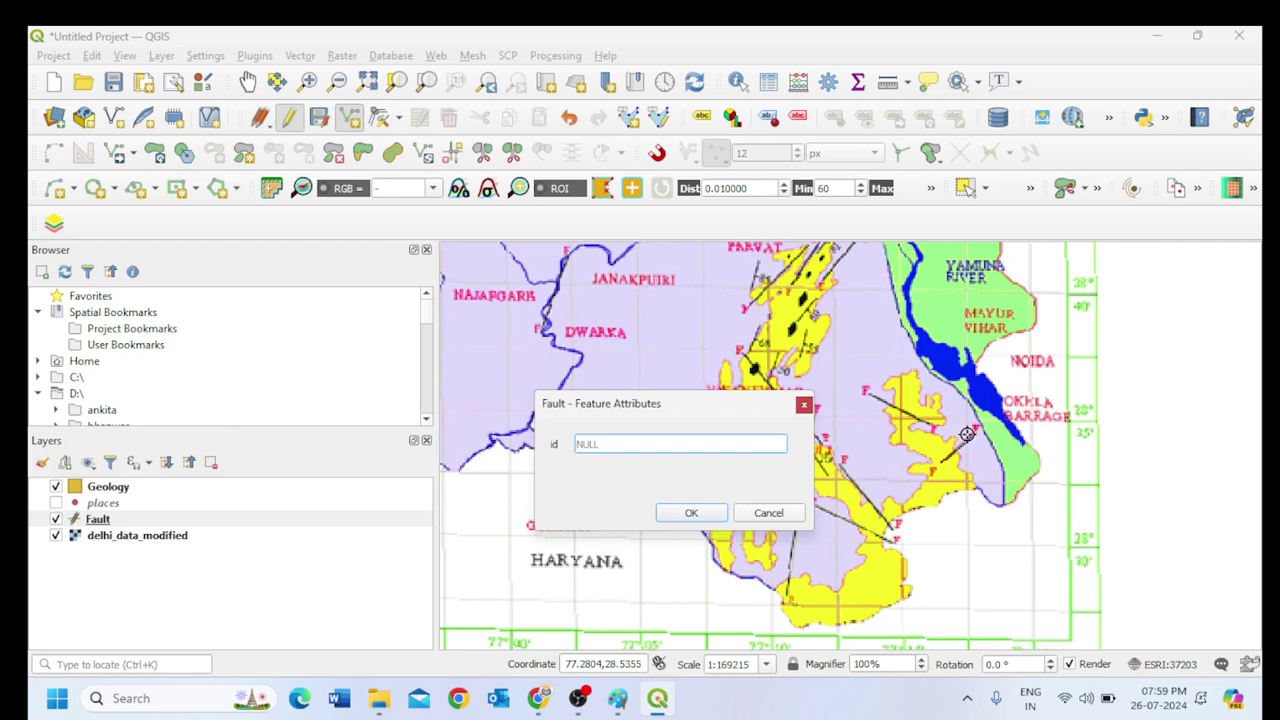
type("3")
left_click(691, 513)
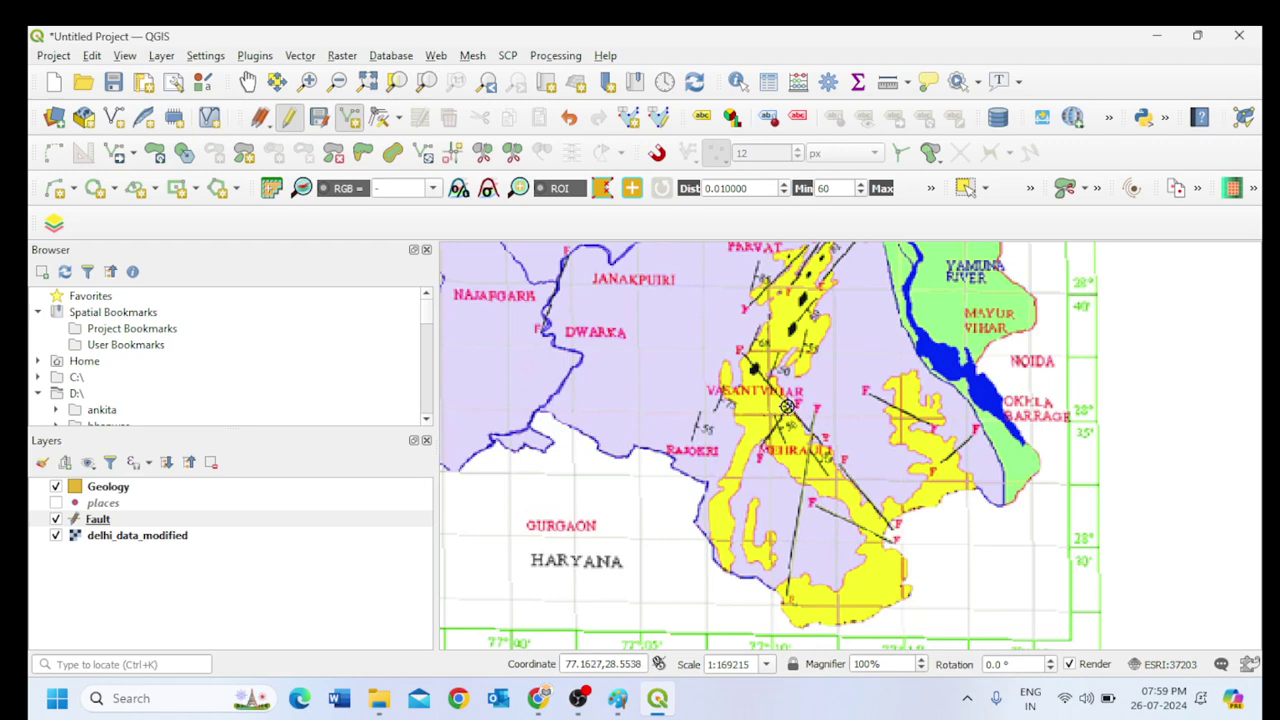
right_click(787, 406)
type("1")
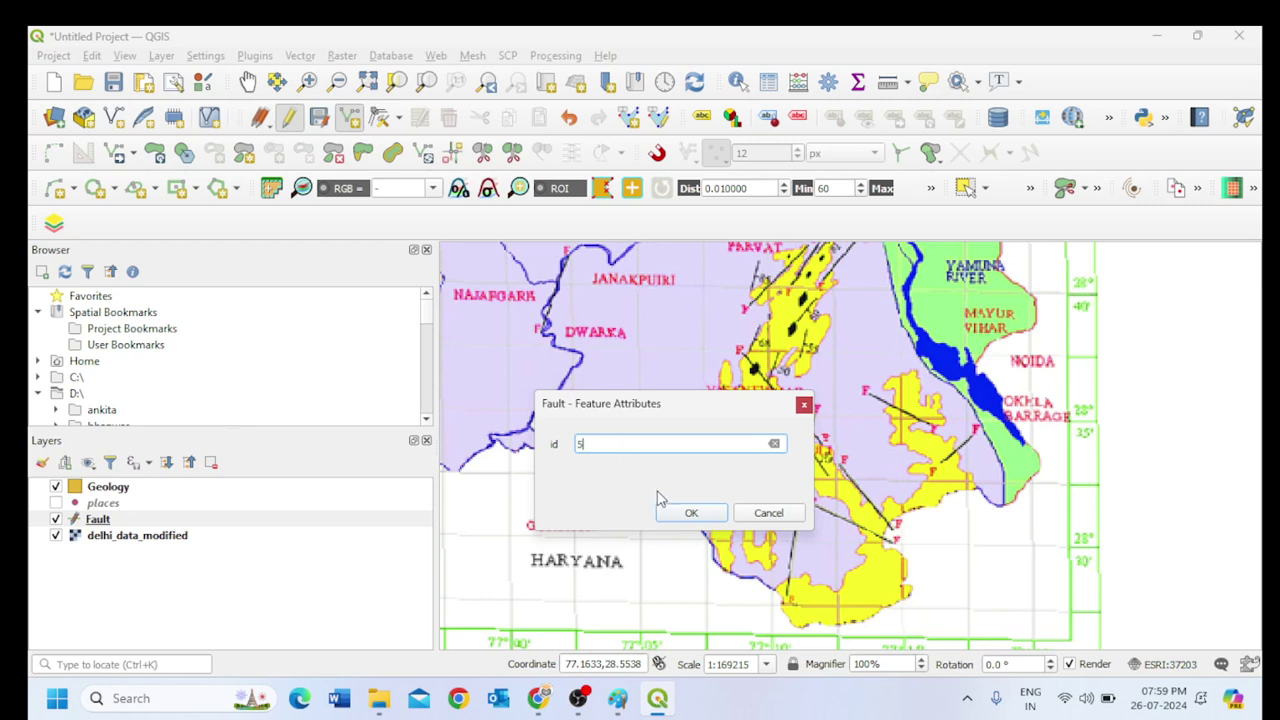
left_click(691, 513)
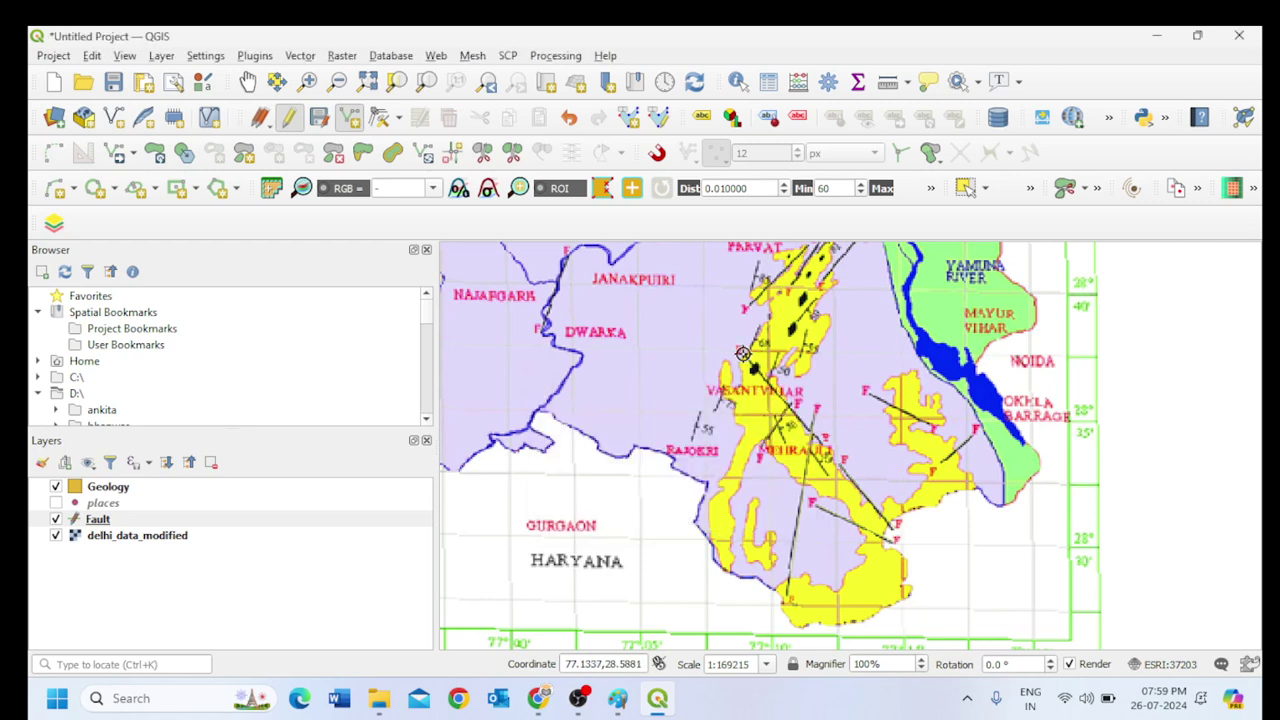
Digitize the diagonal fault line through Vasant Vihar with id 6 and the short line just north of Rajokri with id 8.
right_click(810, 432)
type("6")
left_click(688, 516)
right_click(700, 410)
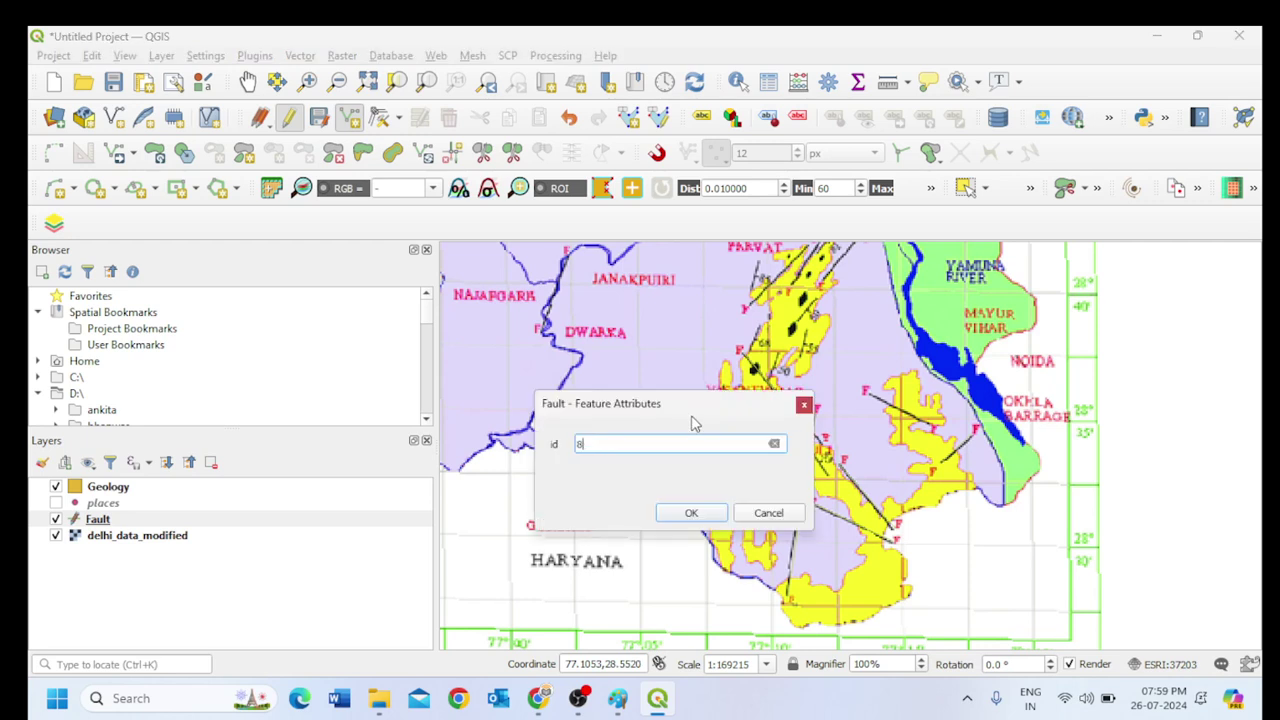
left_click(689, 513)
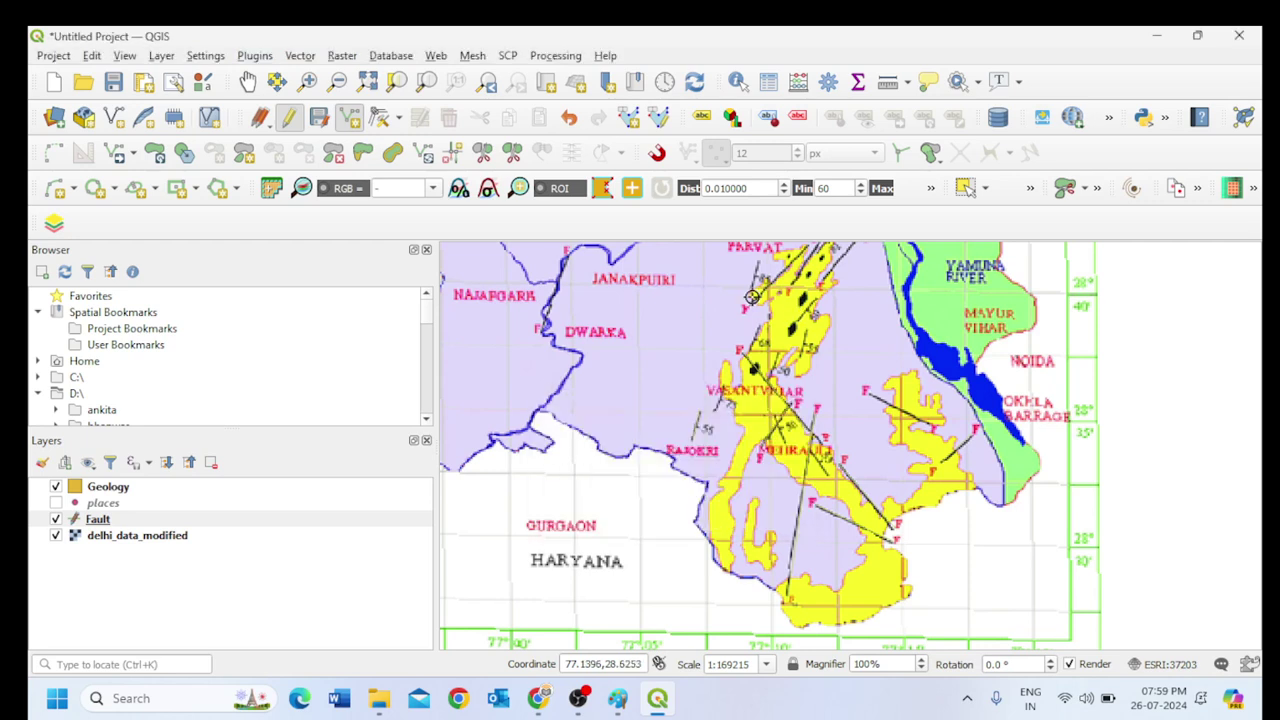
Stop editing the Fault layer and save its changes.
left_click(247, 82)
left_click_drag(680, 320, 618, 386)
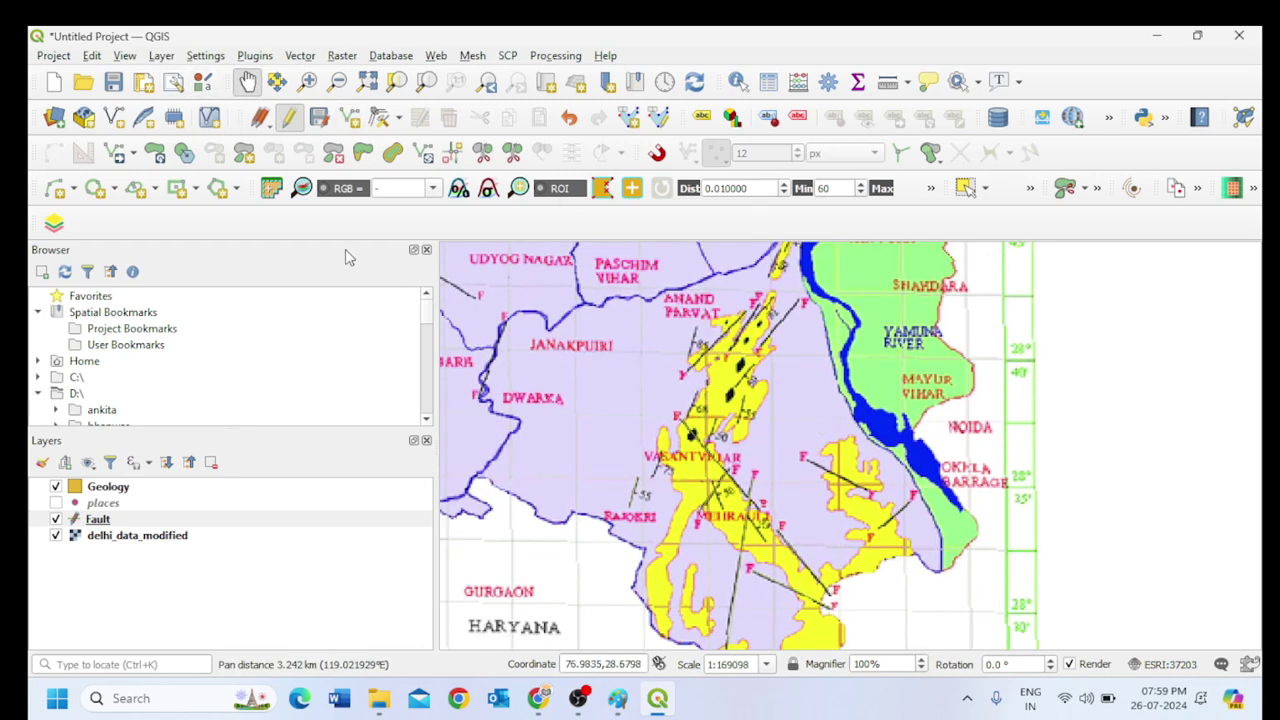
left_click(138, 521)
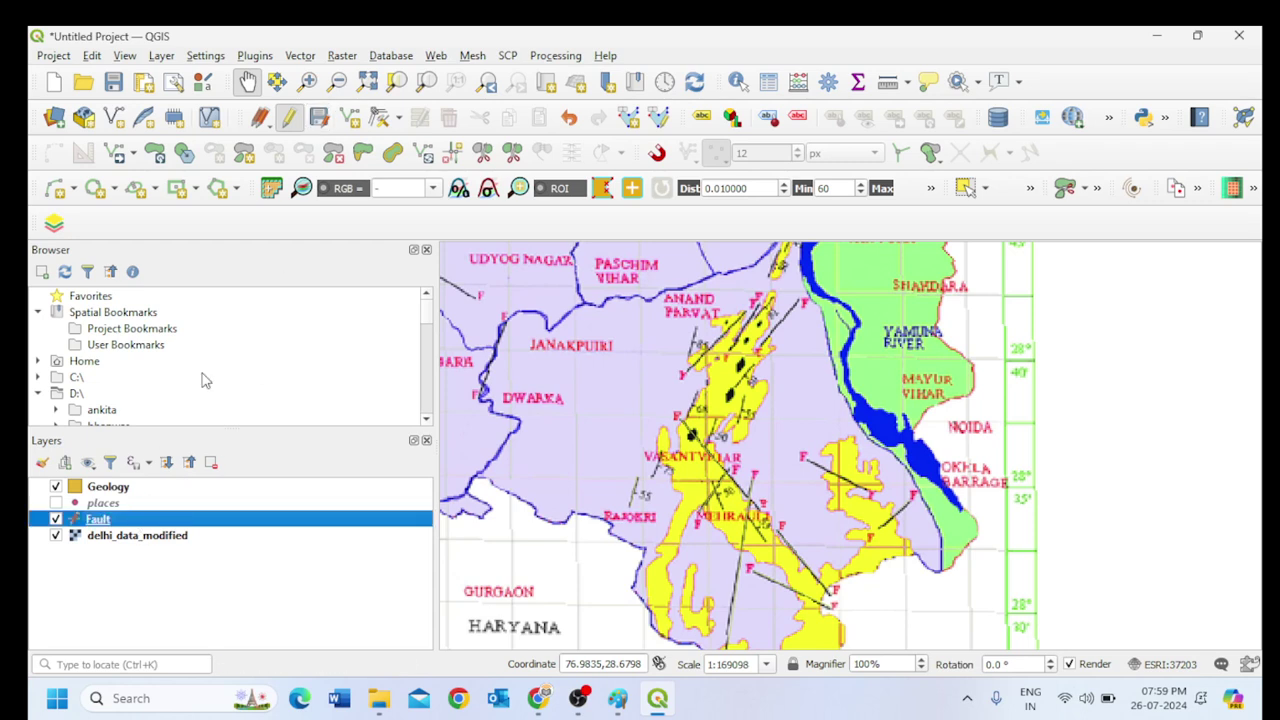
left_click(292, 117)
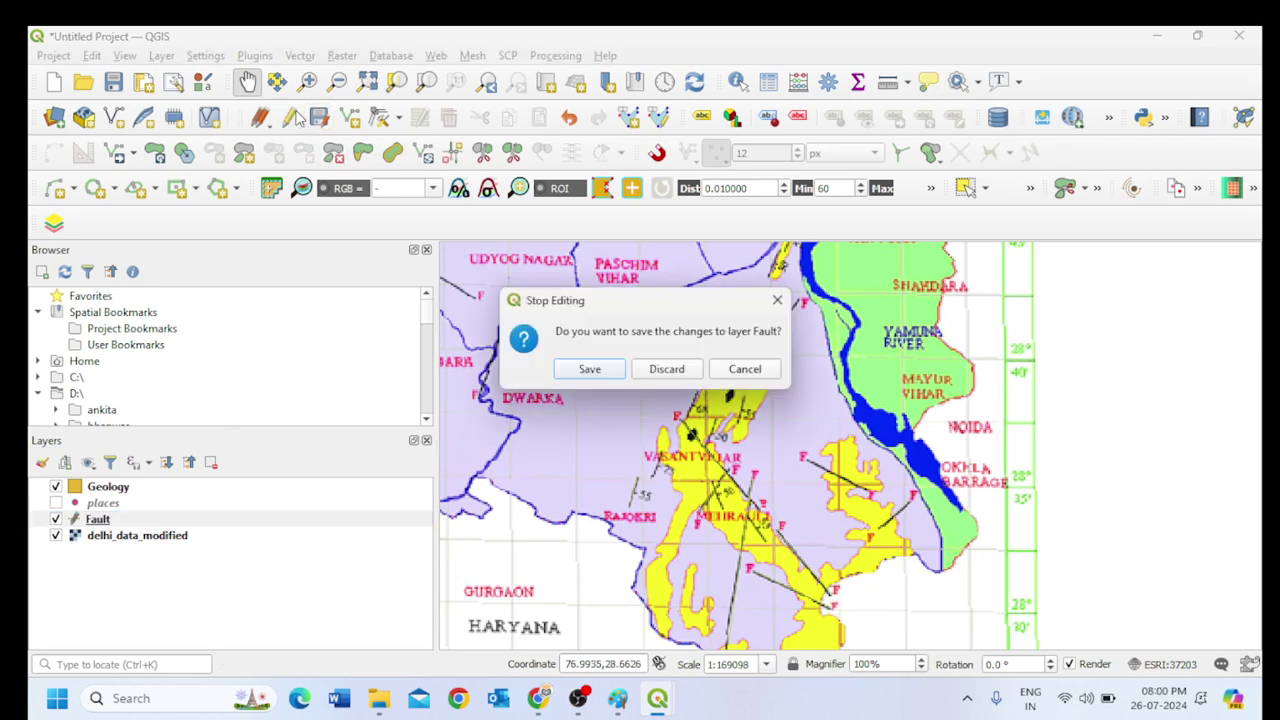
left_click(606, 374)
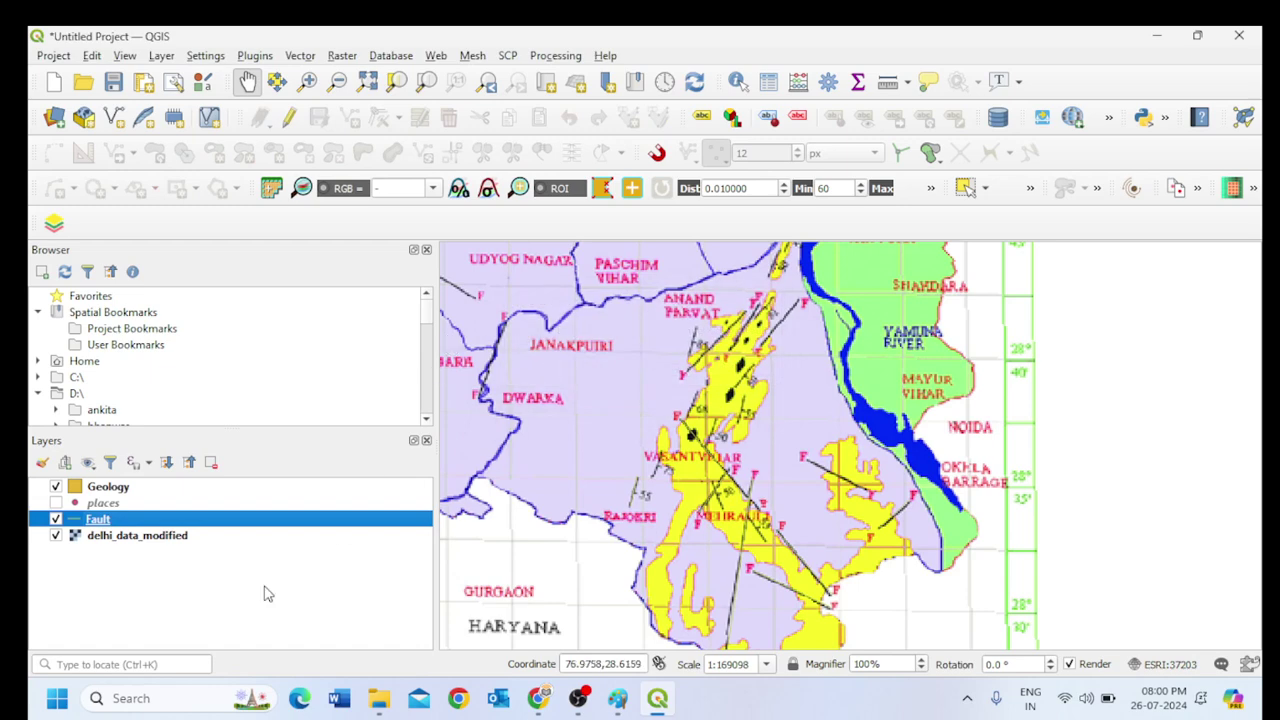
Resume editing the Fault layer and digitize the fault line just southeast of Anand Parvat between its F marks with id 7.
left_click(289, 117)
left_click(349, 117)
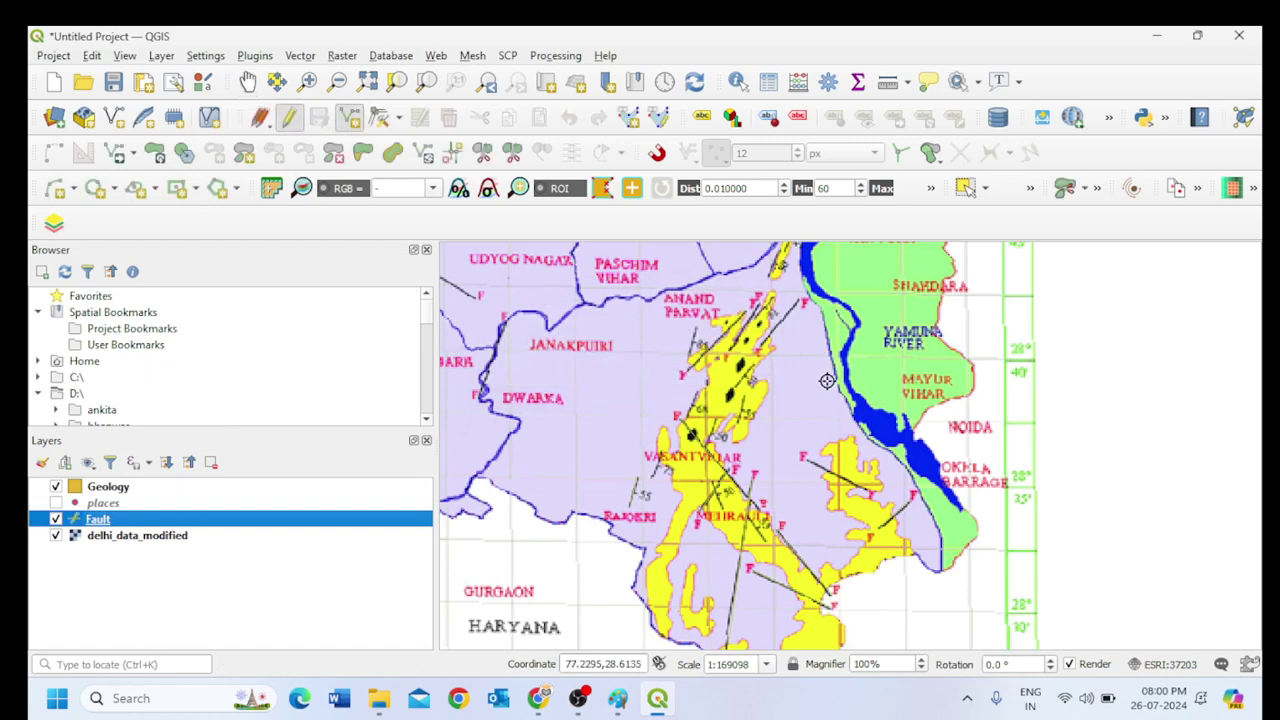
left_click(683, 376)
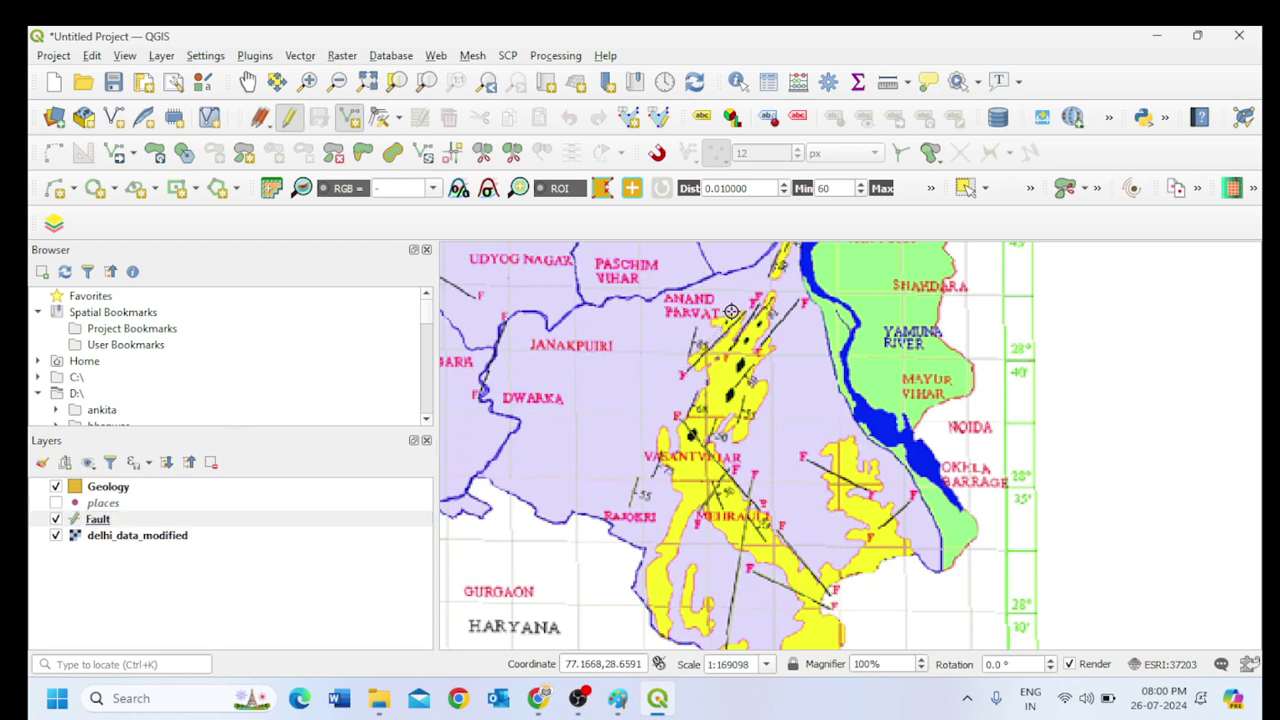
right_click(744, 313)
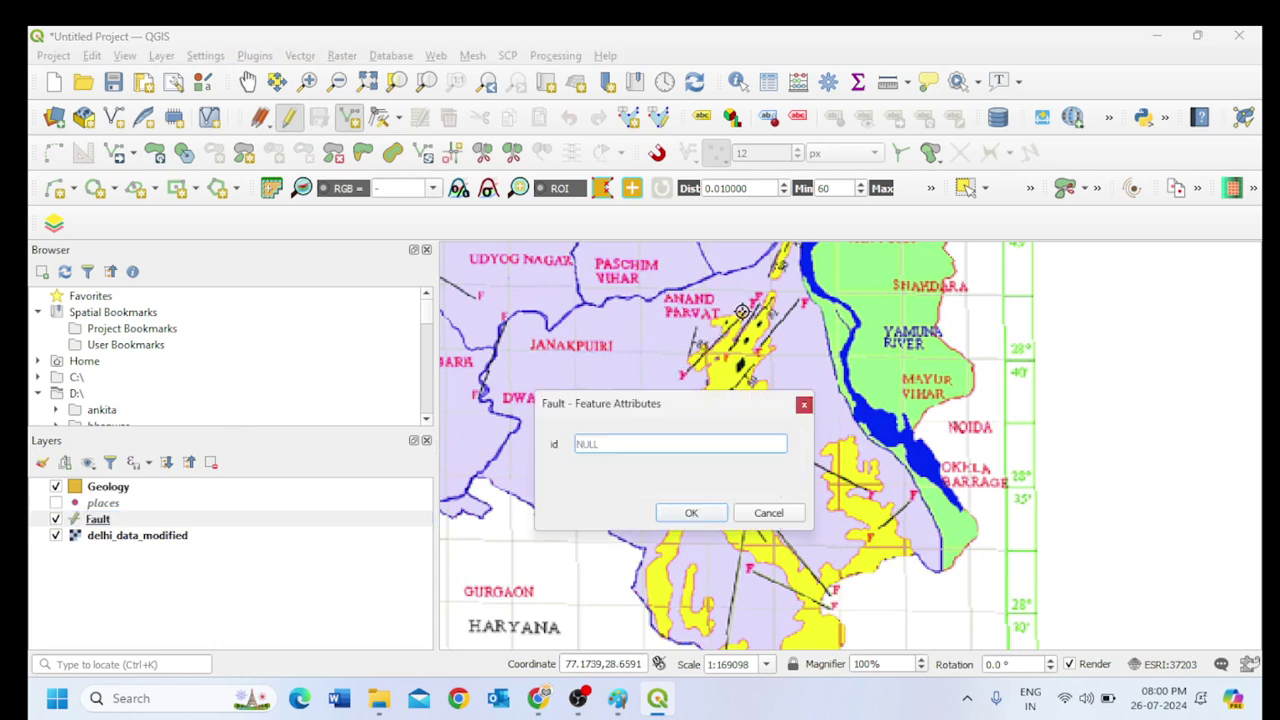
type("1")
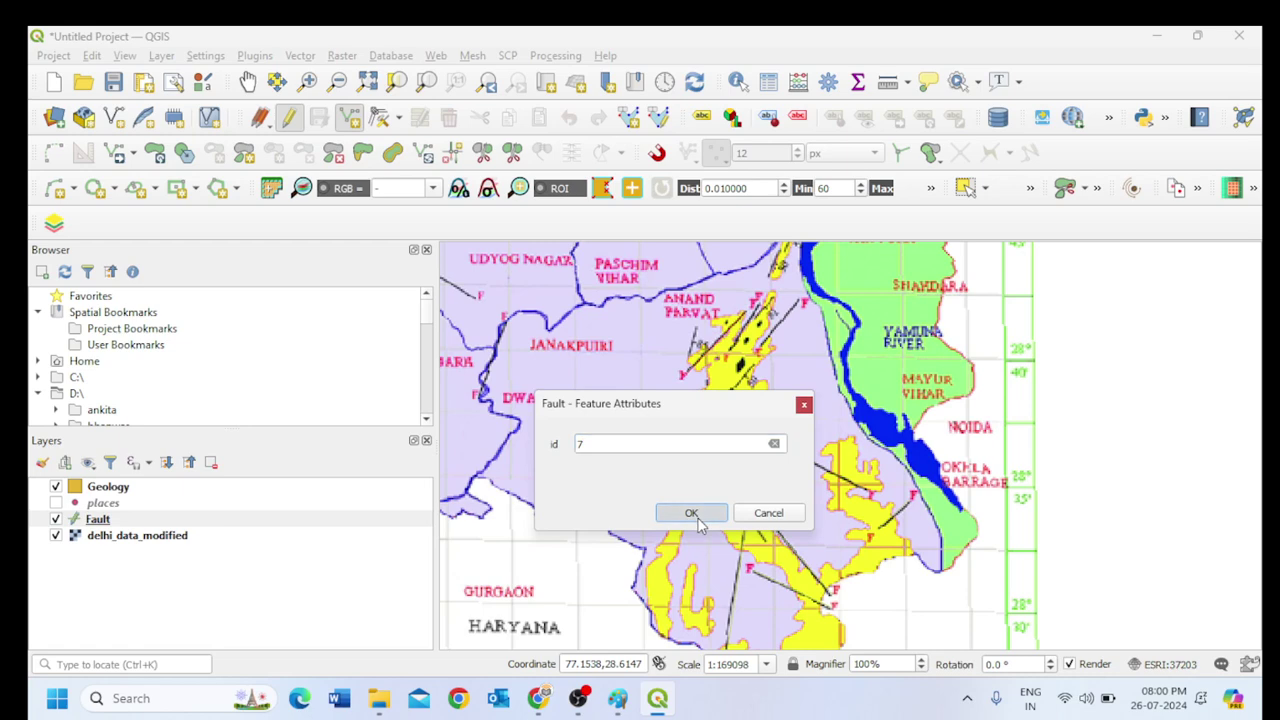
left_click(691, 513)
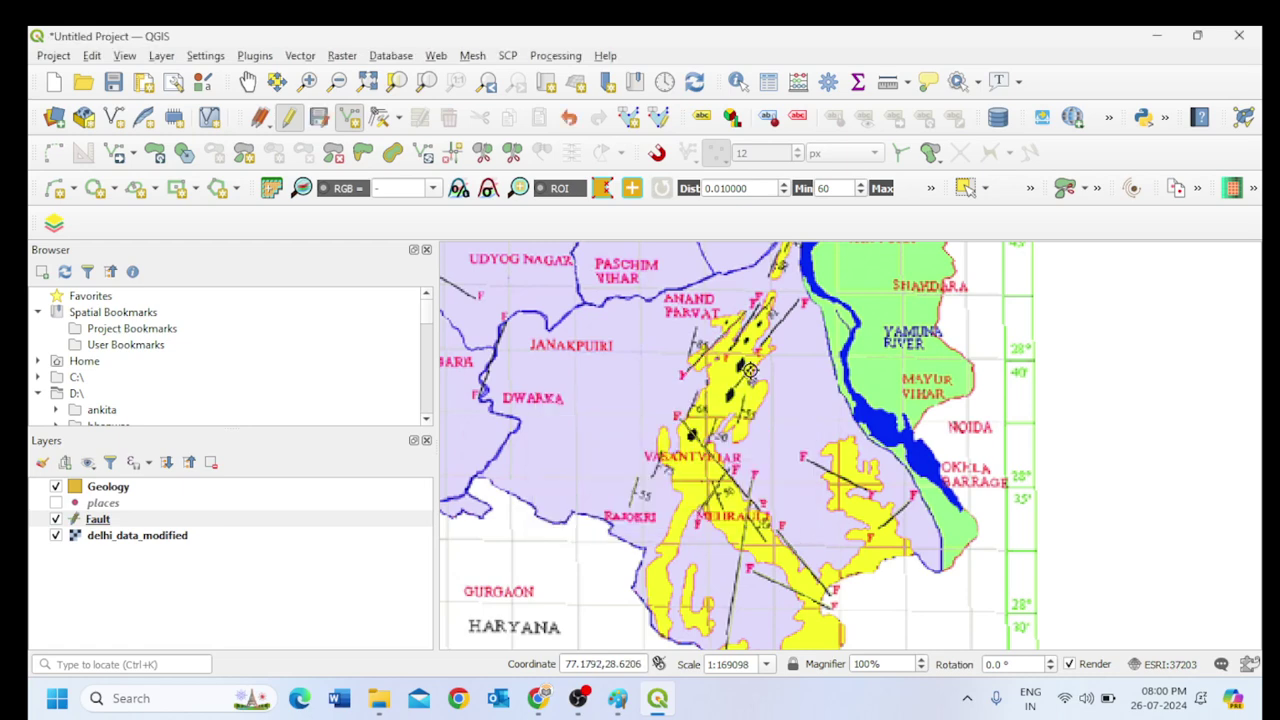
Digitize the fault line along the ridge's eastern edge southeast of Anand Parvat with id 8 and the line west of Okhla Barrage with id 9.
right_click(797, 299)
type("8")
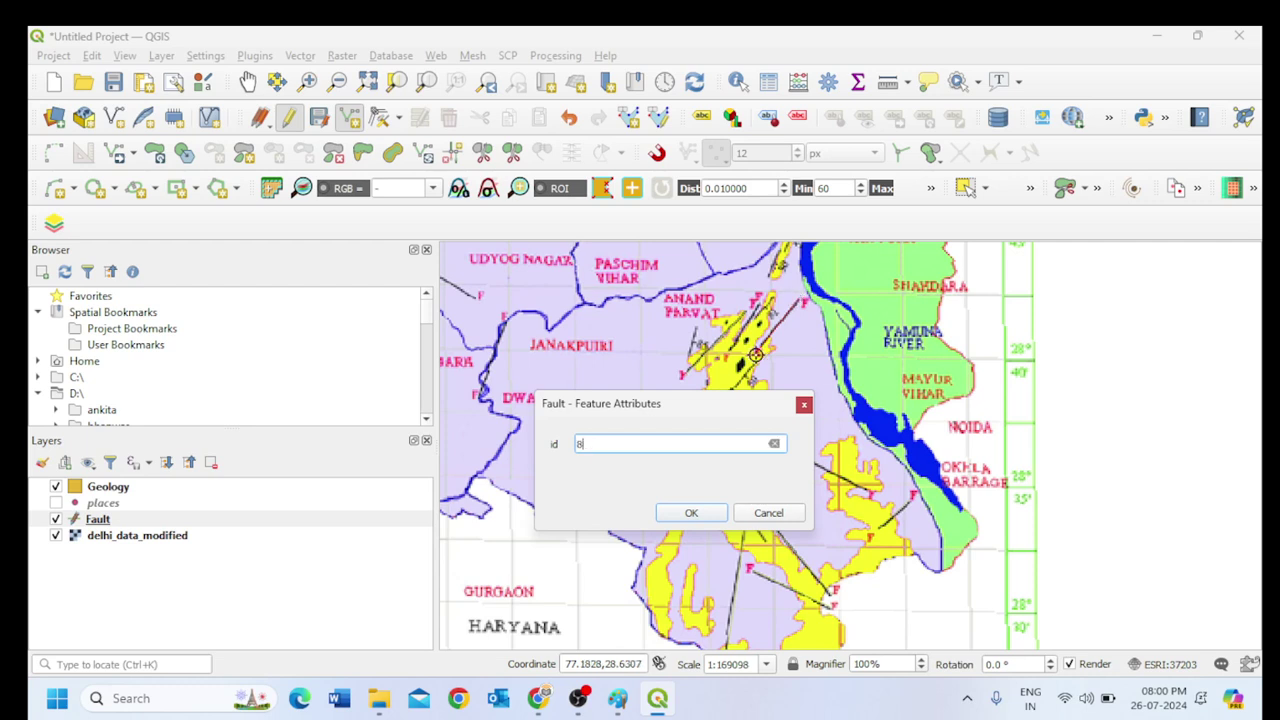
left_click(713, 513)
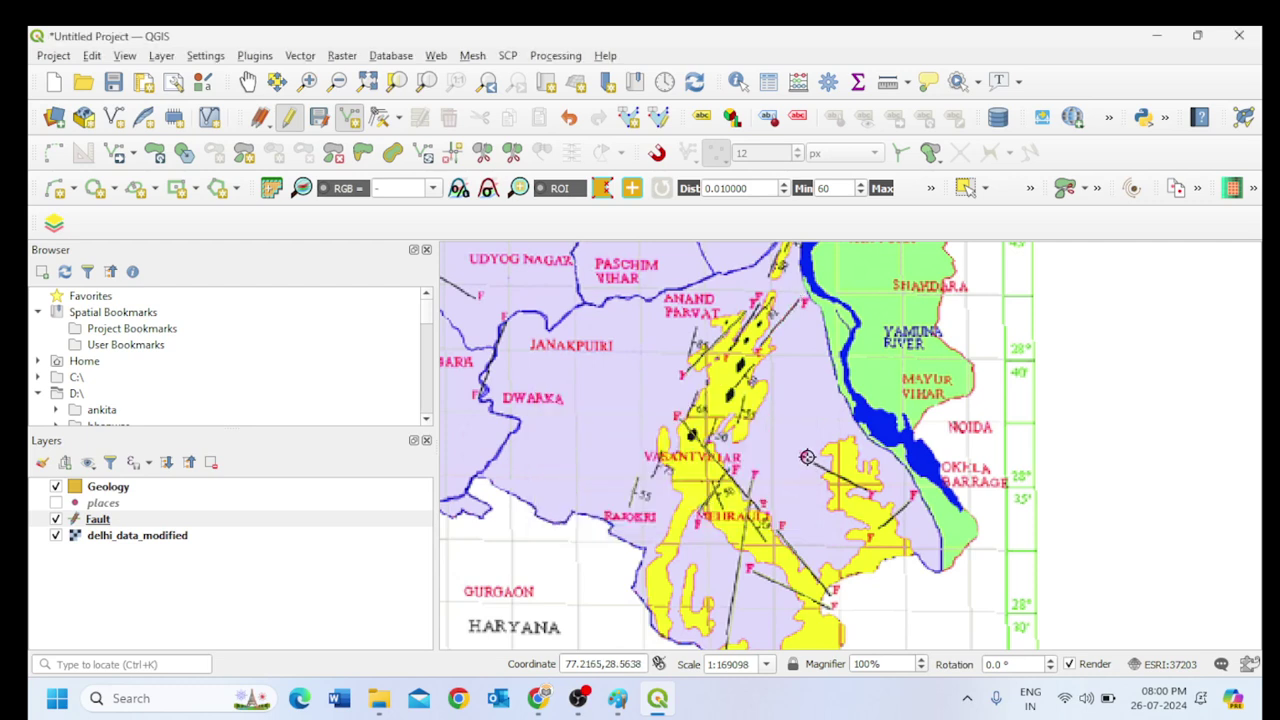
right_click(866, 488)
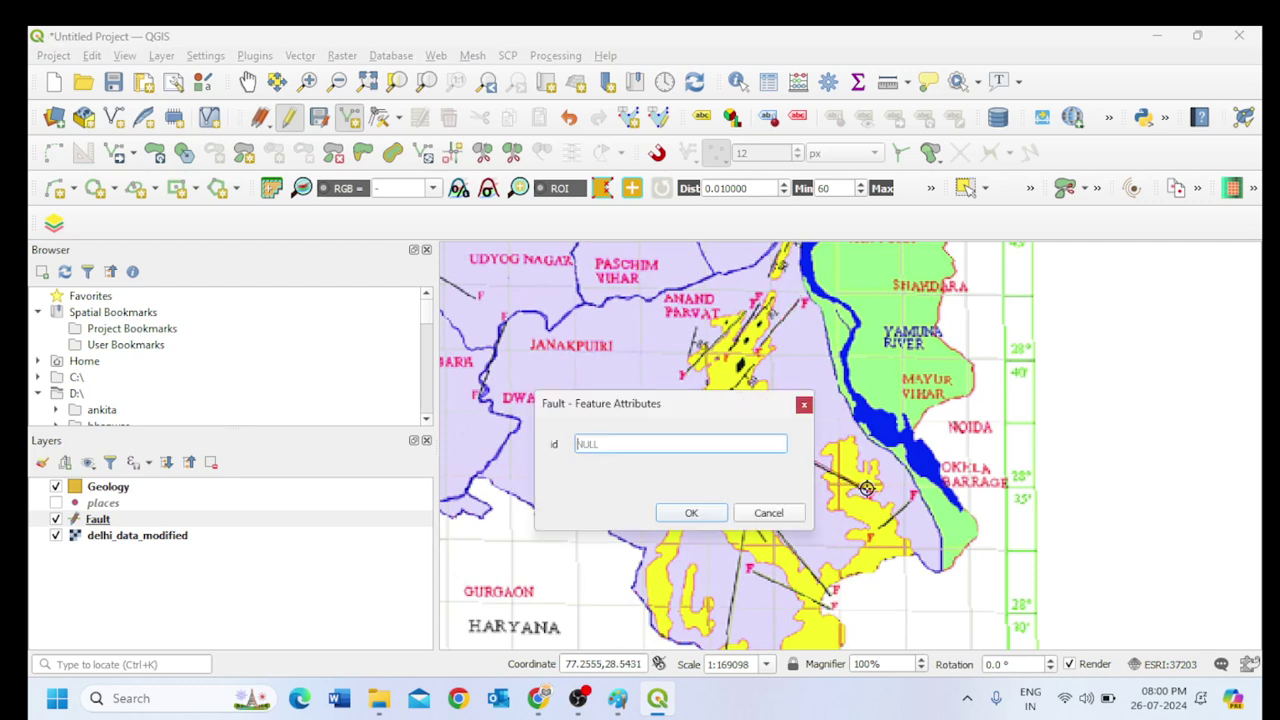
type("9")
left_click(691, 513)
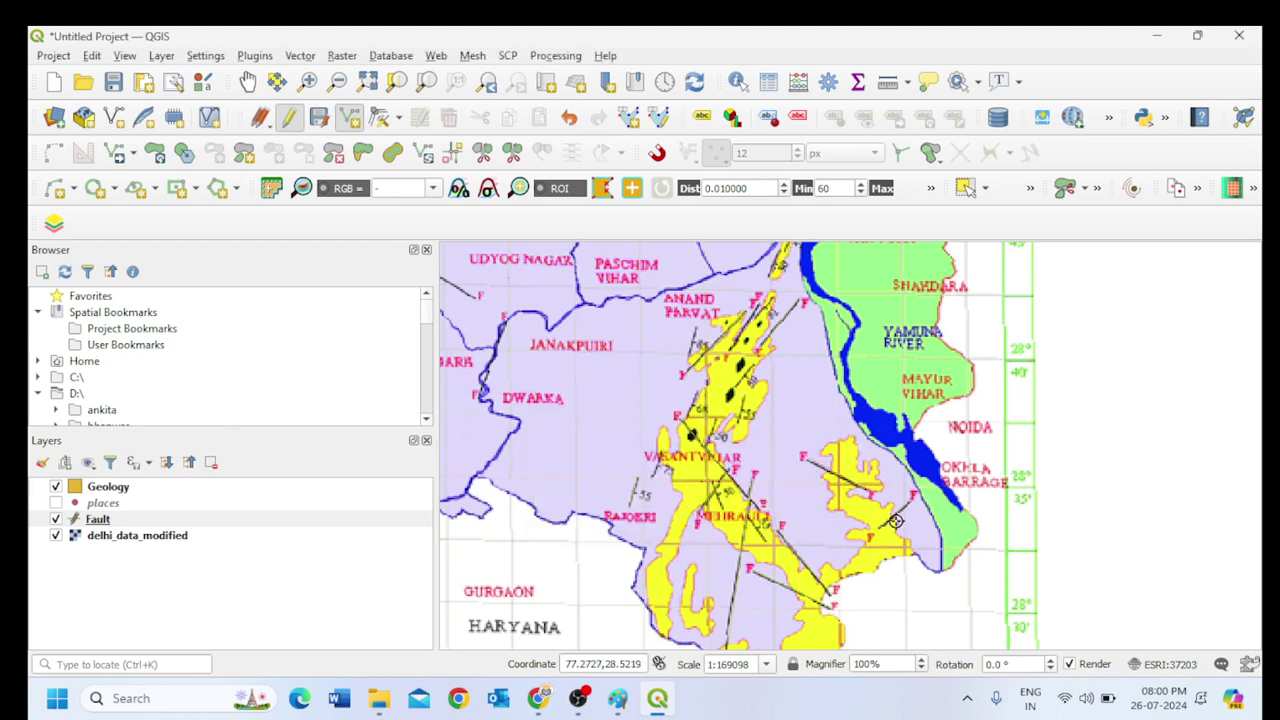
Digitize the short fault line southwest of Okhla Barrage with id 10 and the one beside the black pegmatite patches north of Vasant Vihar with id 12.
right_click(882, 525)
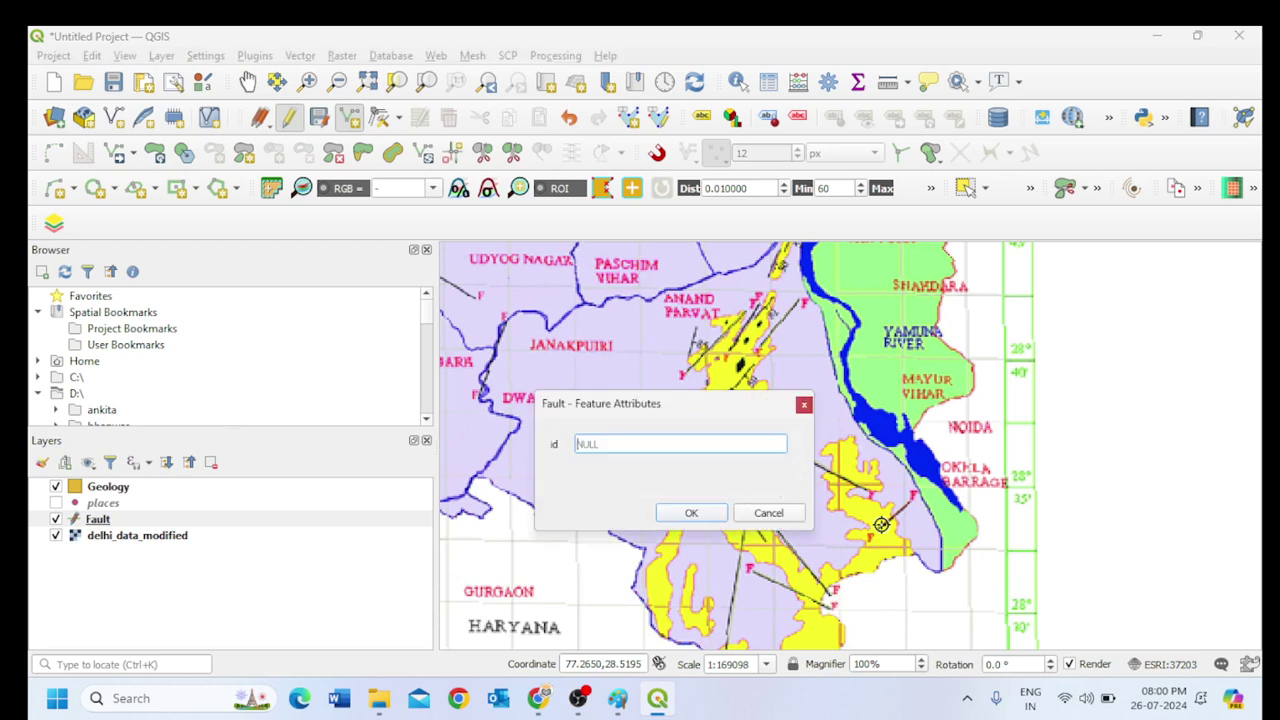
type("10")
left_click(708, 516)
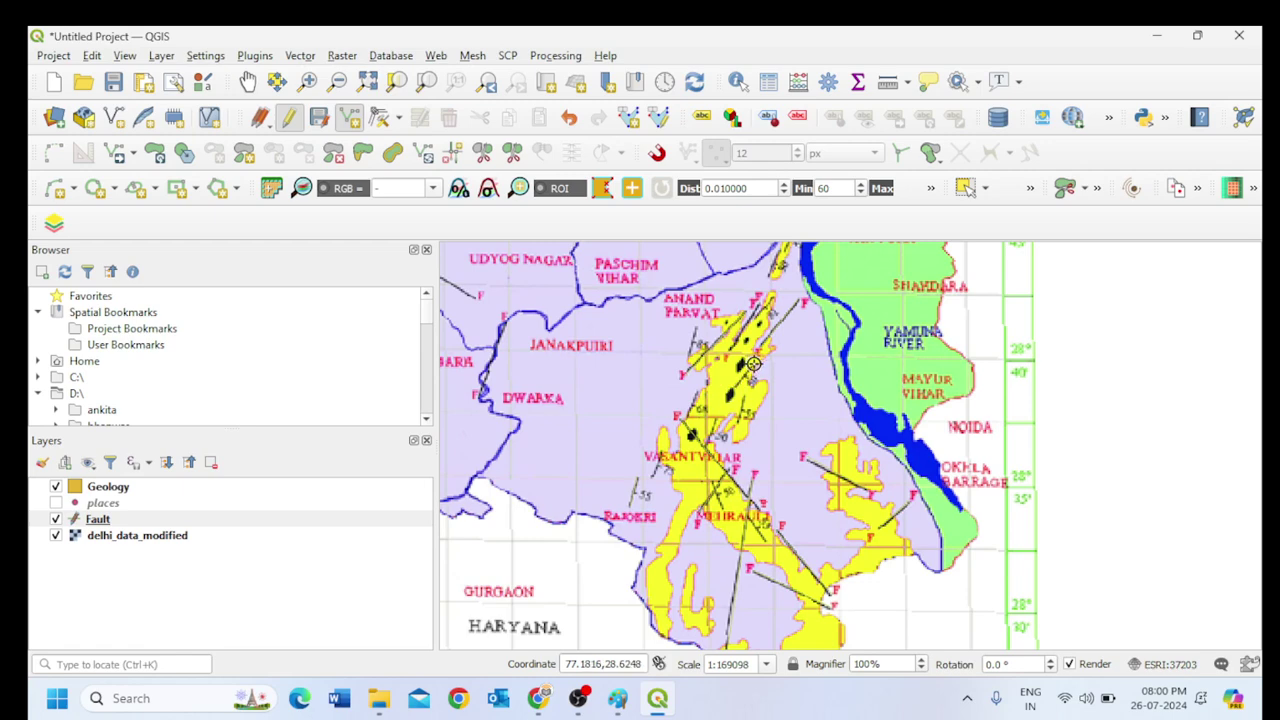
right_click(753, 365)
type("12")
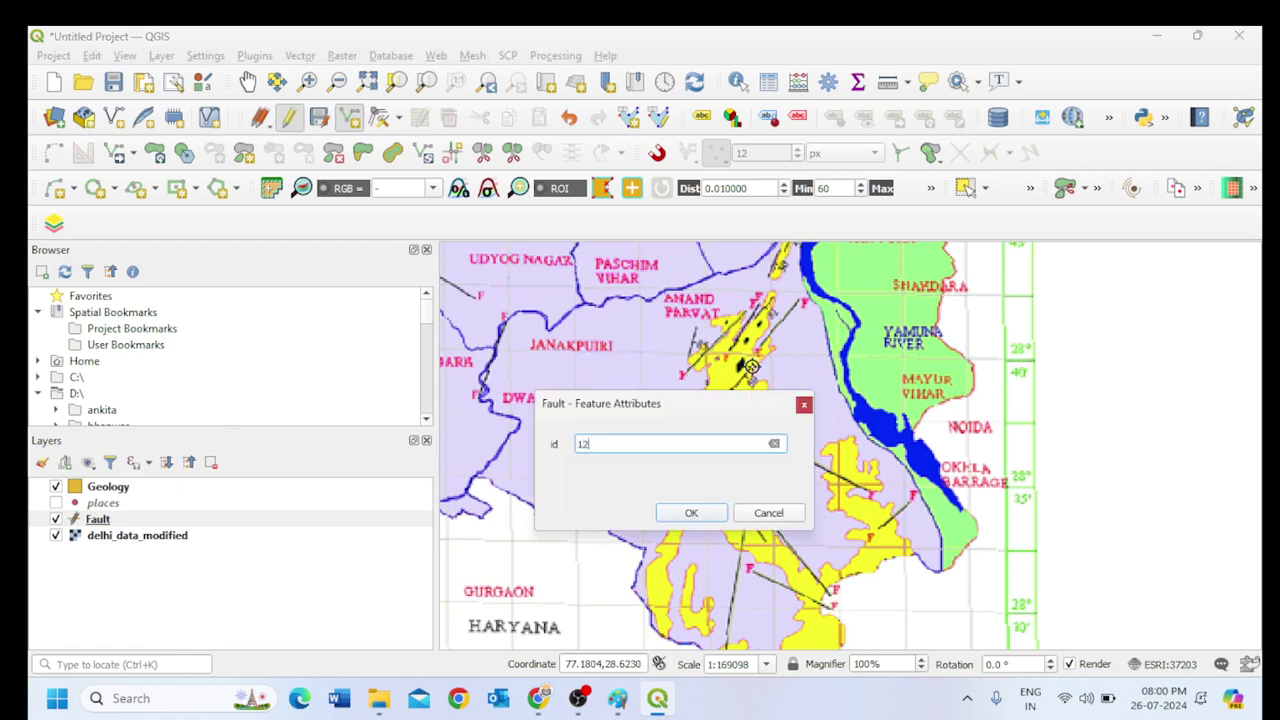
left_click(703, 518)
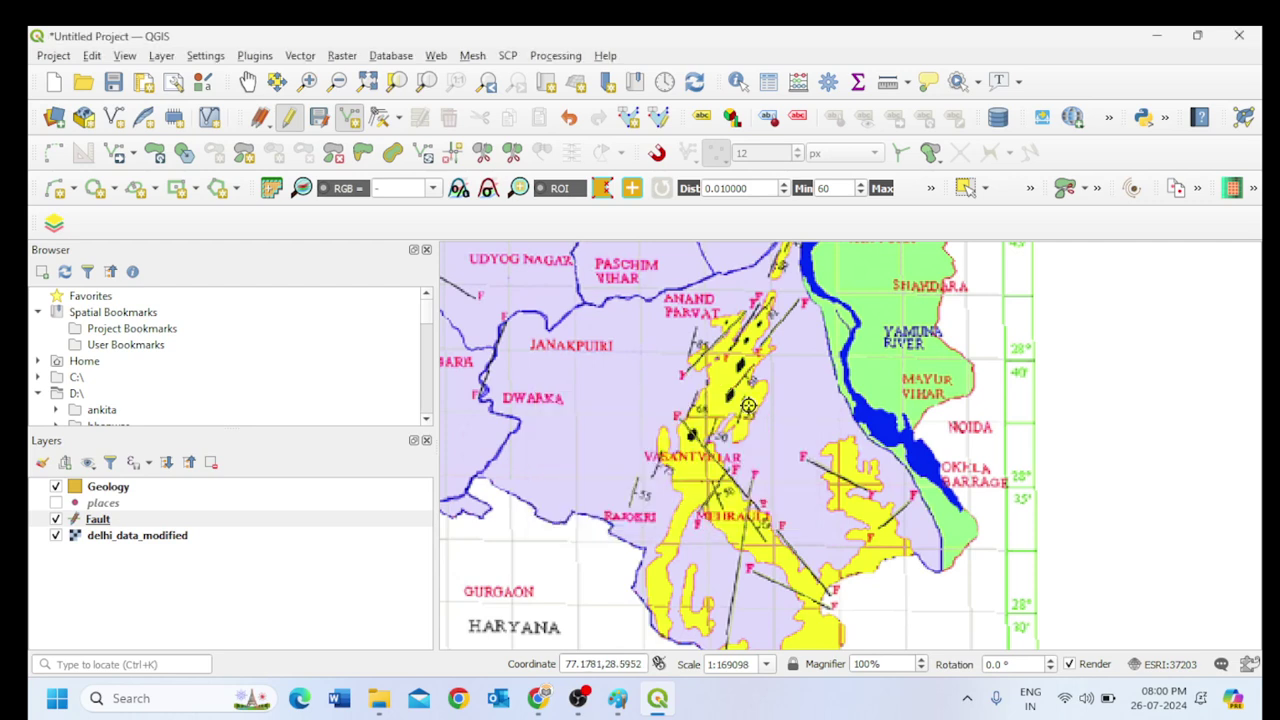
Digitize the fault line just east of Anand Parvat with id 13 and the short line at the western edge of Vasant Vihar.
right_click(758, 302)
type("1")
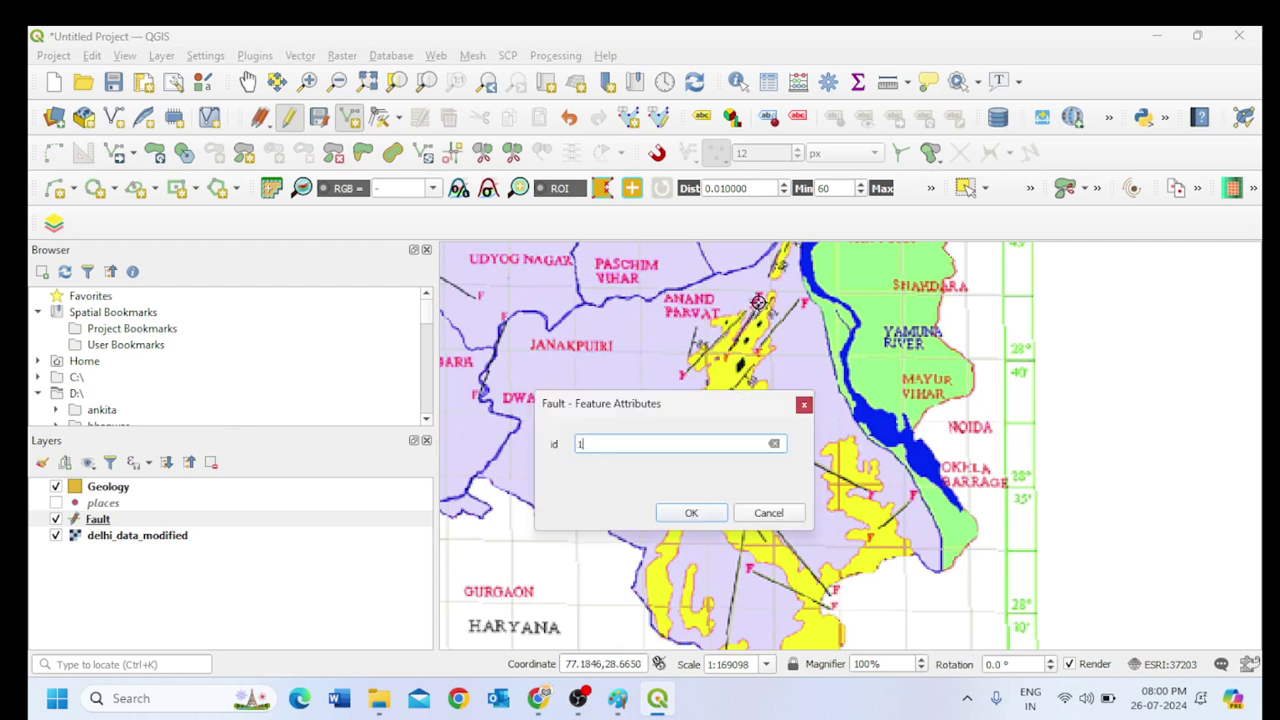
type("3")
left_click(688, 514)
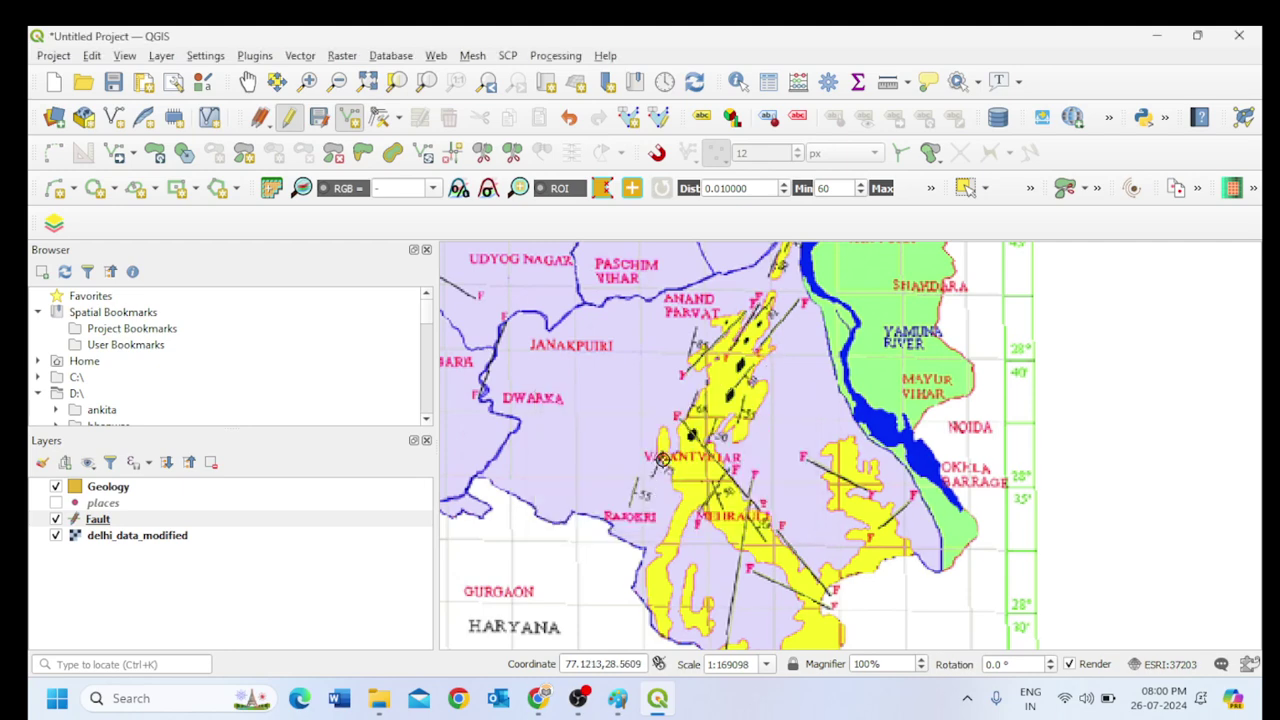
right_click(661, 448)
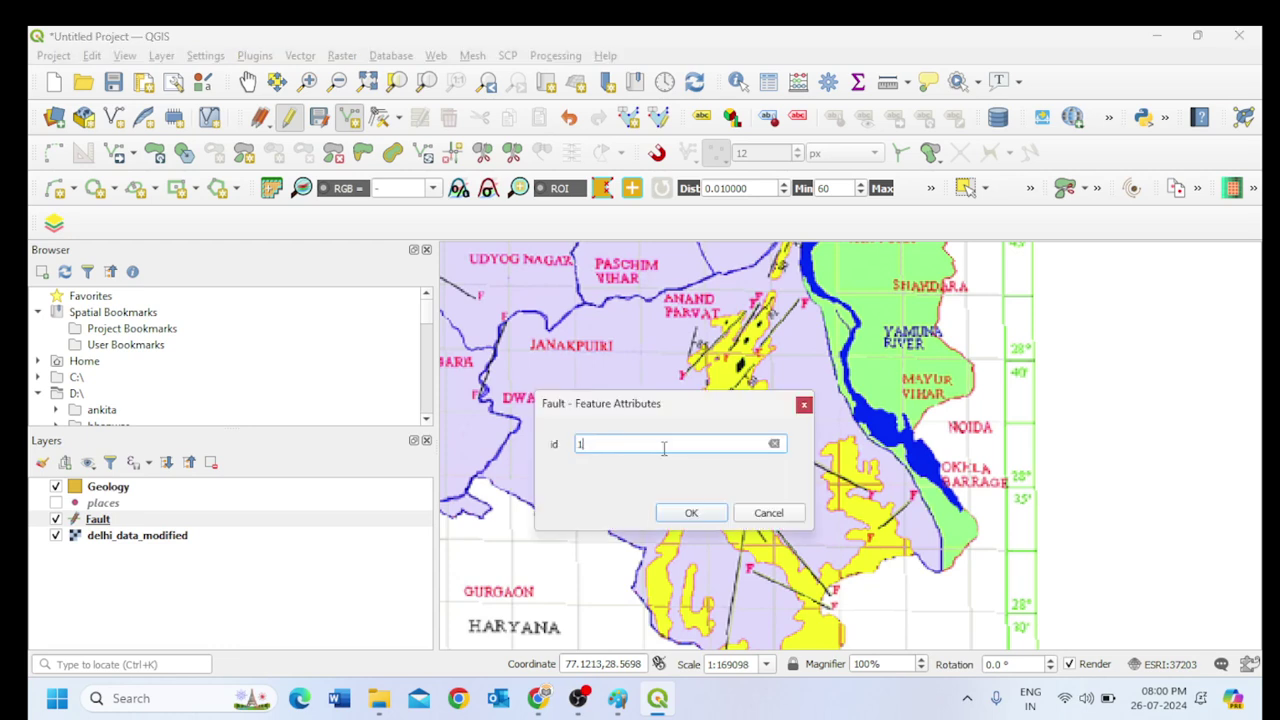
left_click(692, 513)
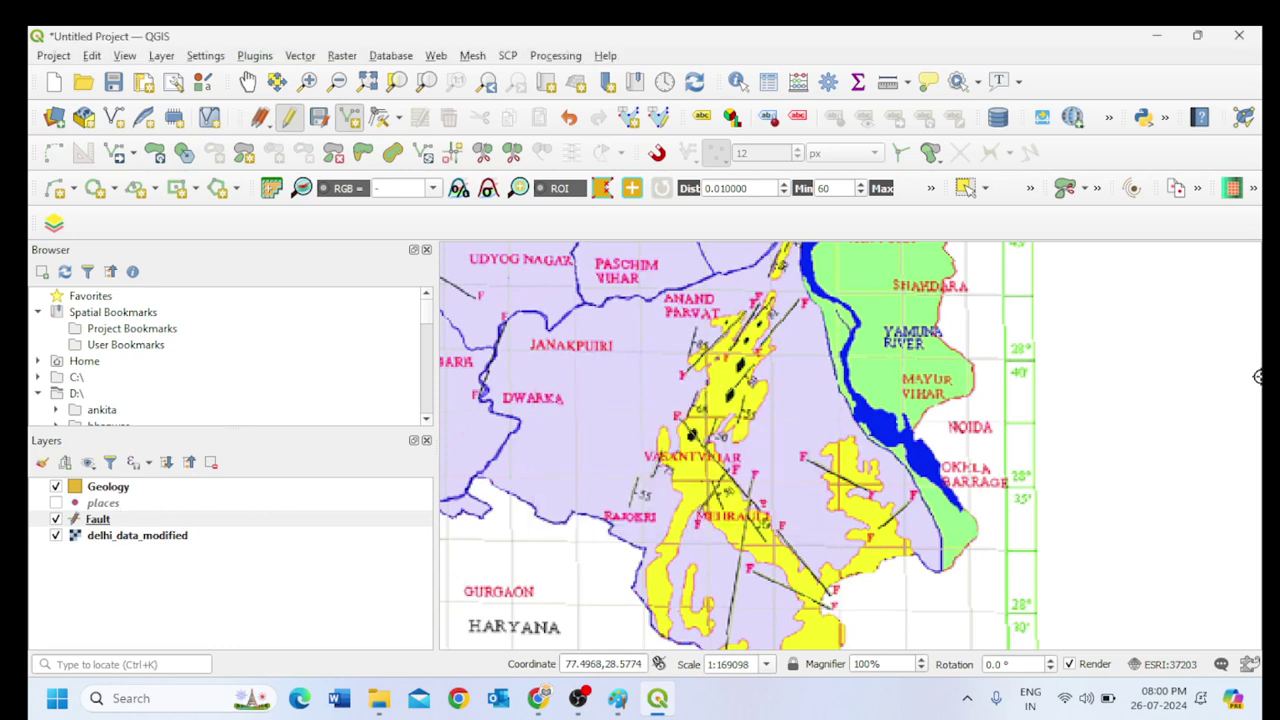
Check the traced fault lines without the base map, and stop editing the Fault layer with its changes saved.
left_click(56, 536)
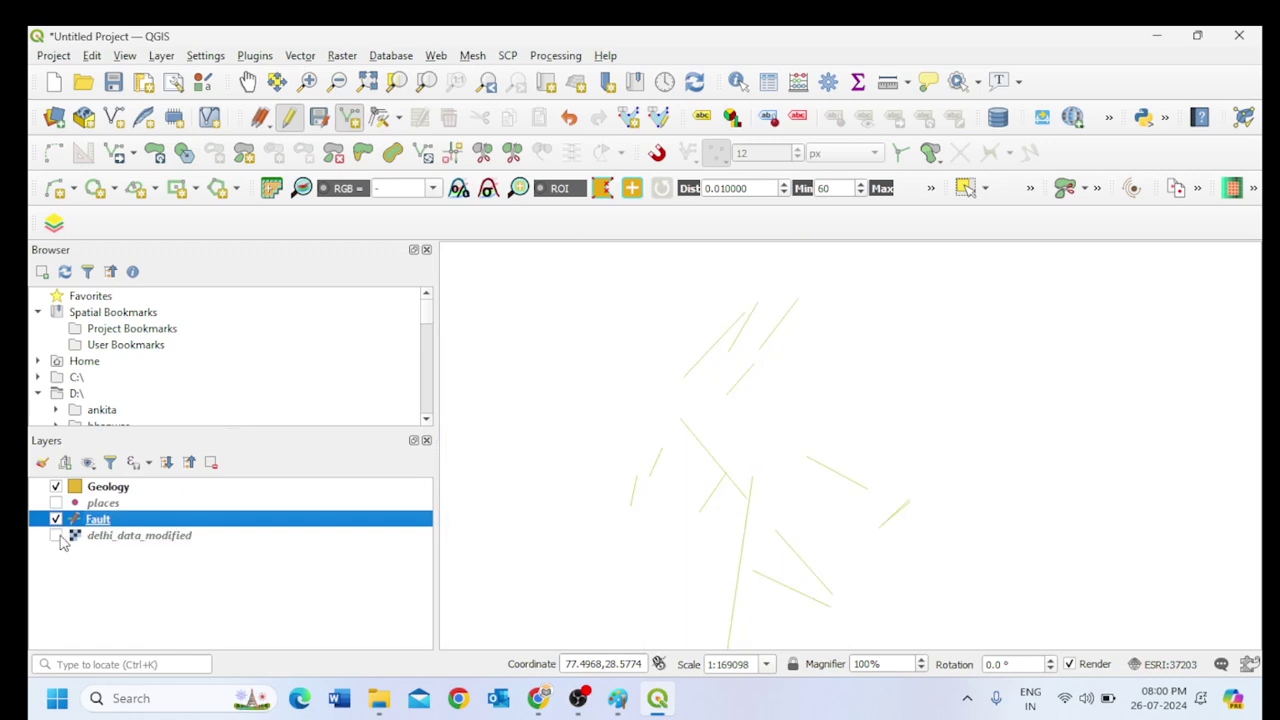
left_click(56, 536)
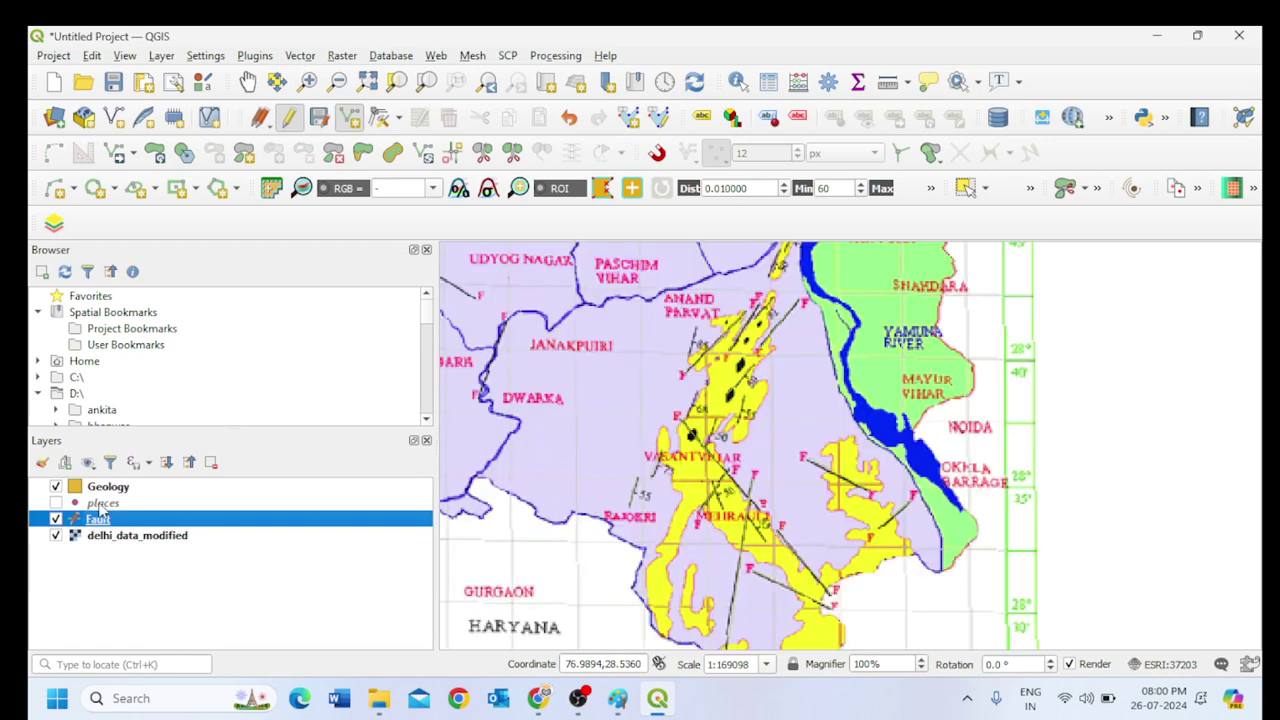
left_click(288, 117)
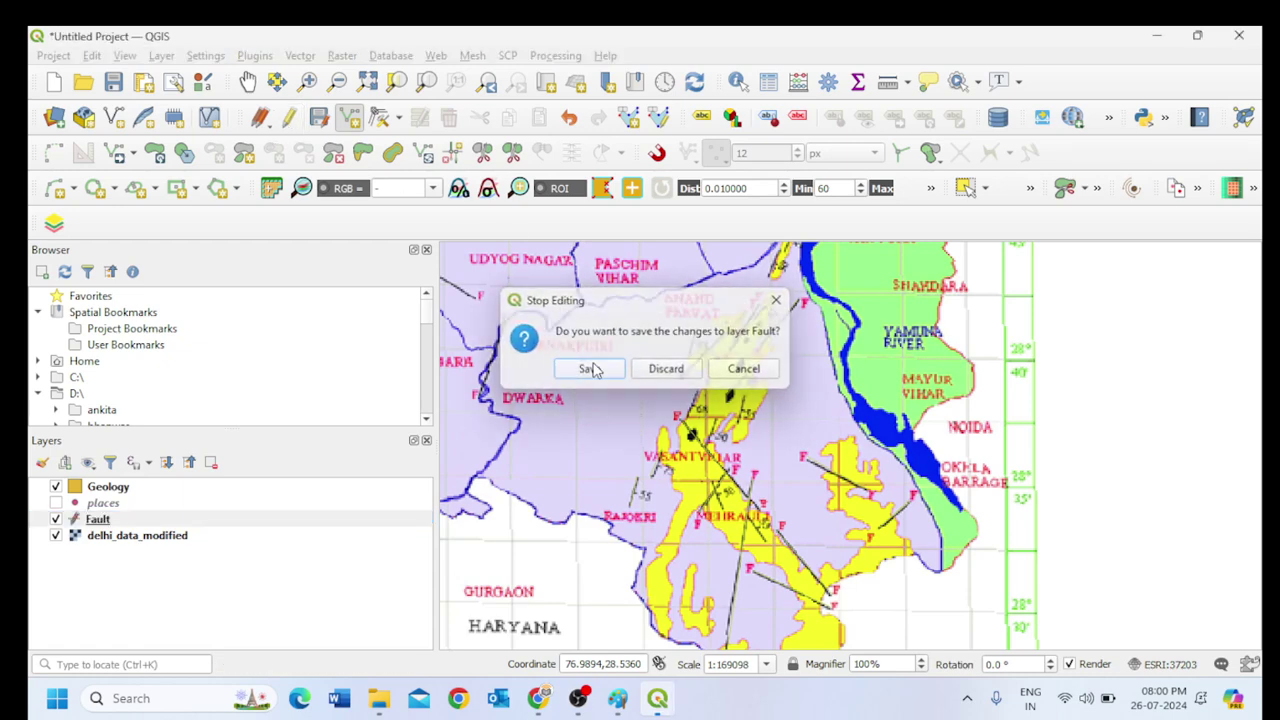
left_click(586, 368)
Restyle the Fault layer with the simple brown line symbol.
right_click(97, 520)
left_click(130, 502)
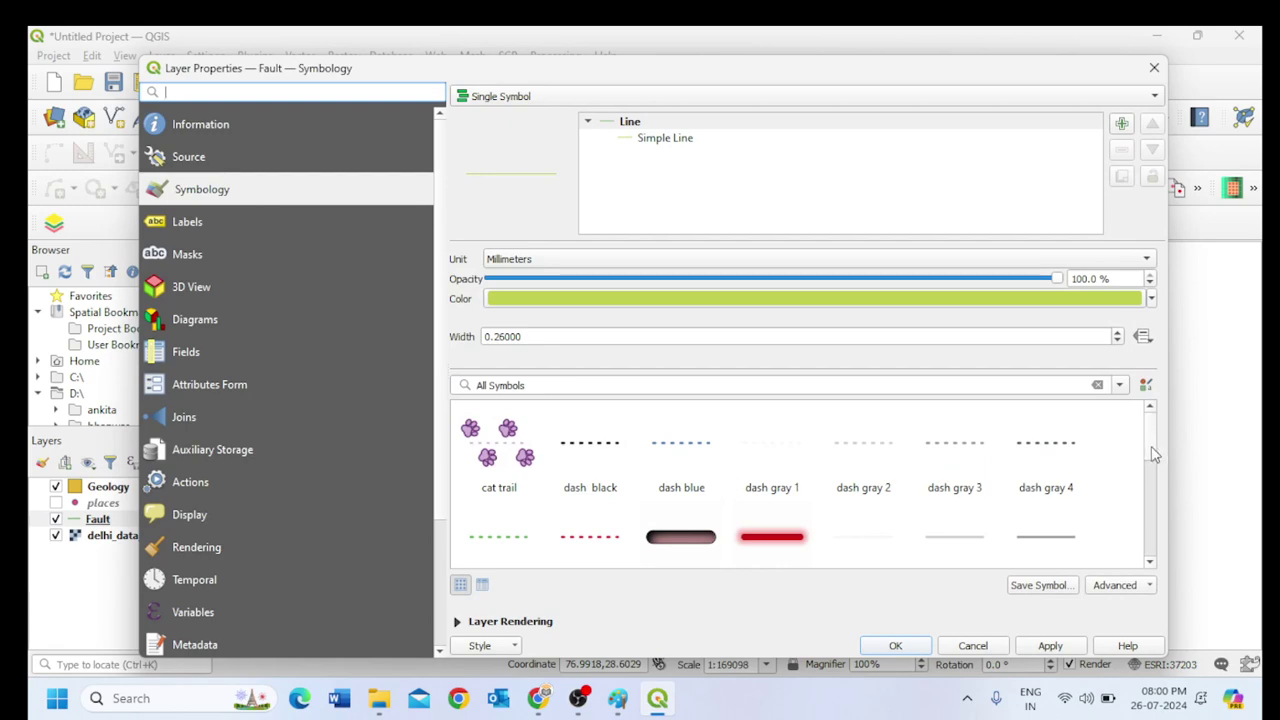
scroll(1155, 455, "down", 5)
scroll(1160, 488, "down", 1)
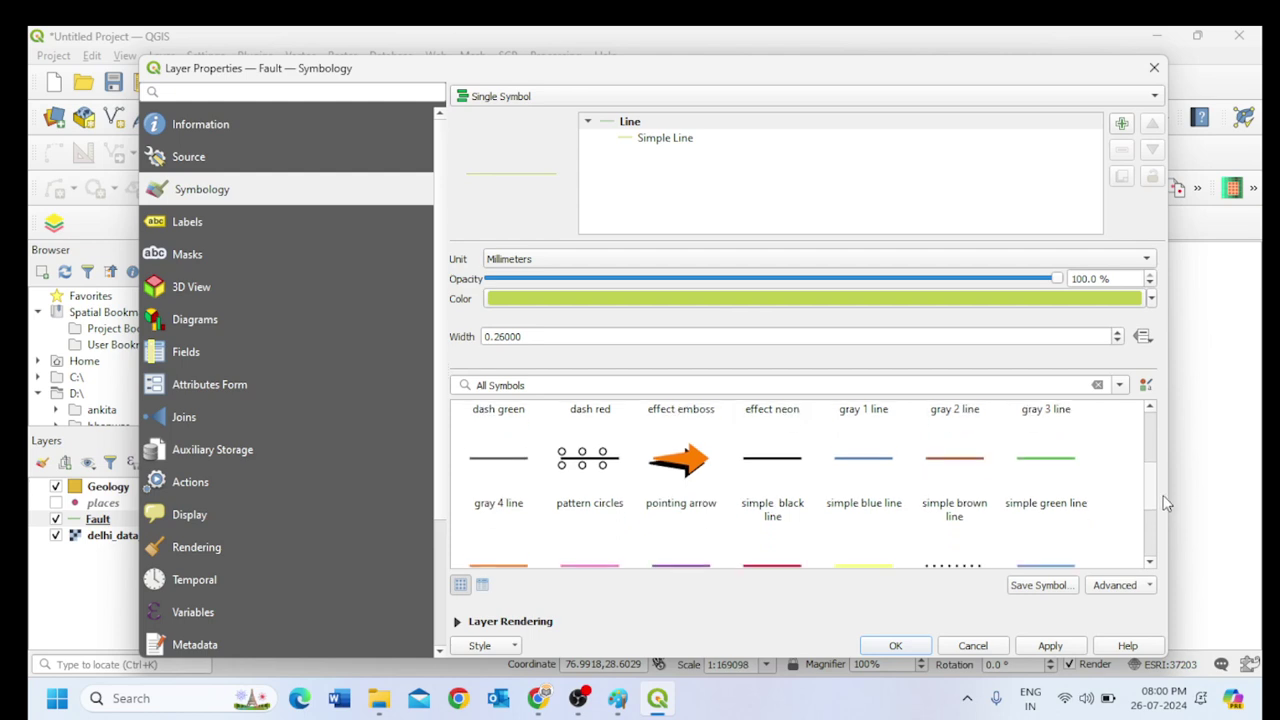
scroll(1167, 510, "down", 2)
scroll(1168, 505, "up", 2)
left_click(955, 462)
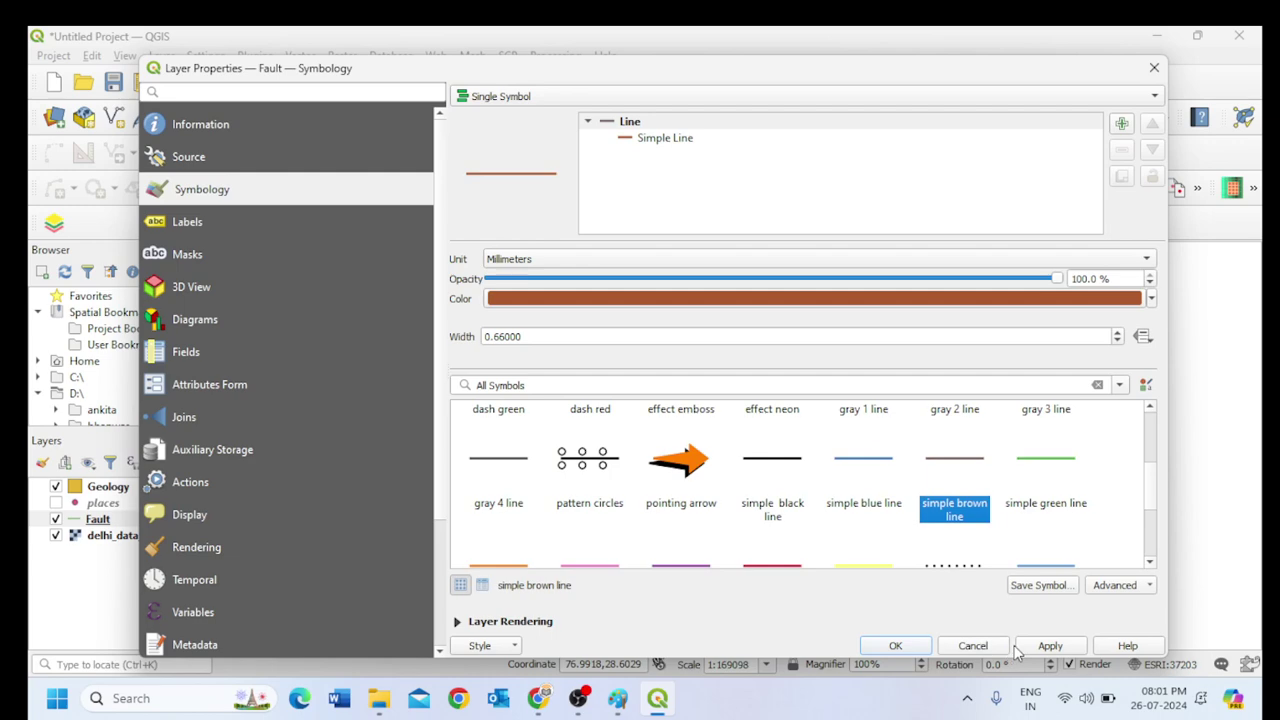
left_click(895, 645)
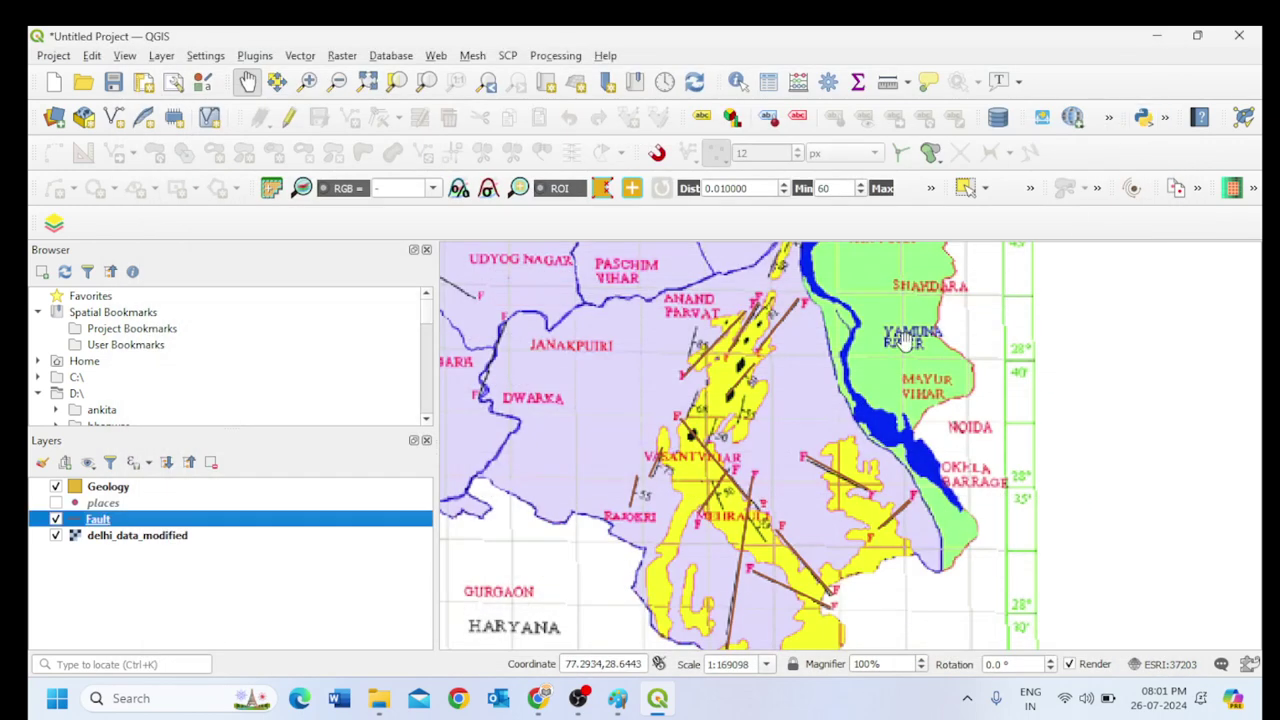
Compare the fault lines with the base map hidden and shown, and view the full extent of delhi_data_modified.
left_click(56, 537)
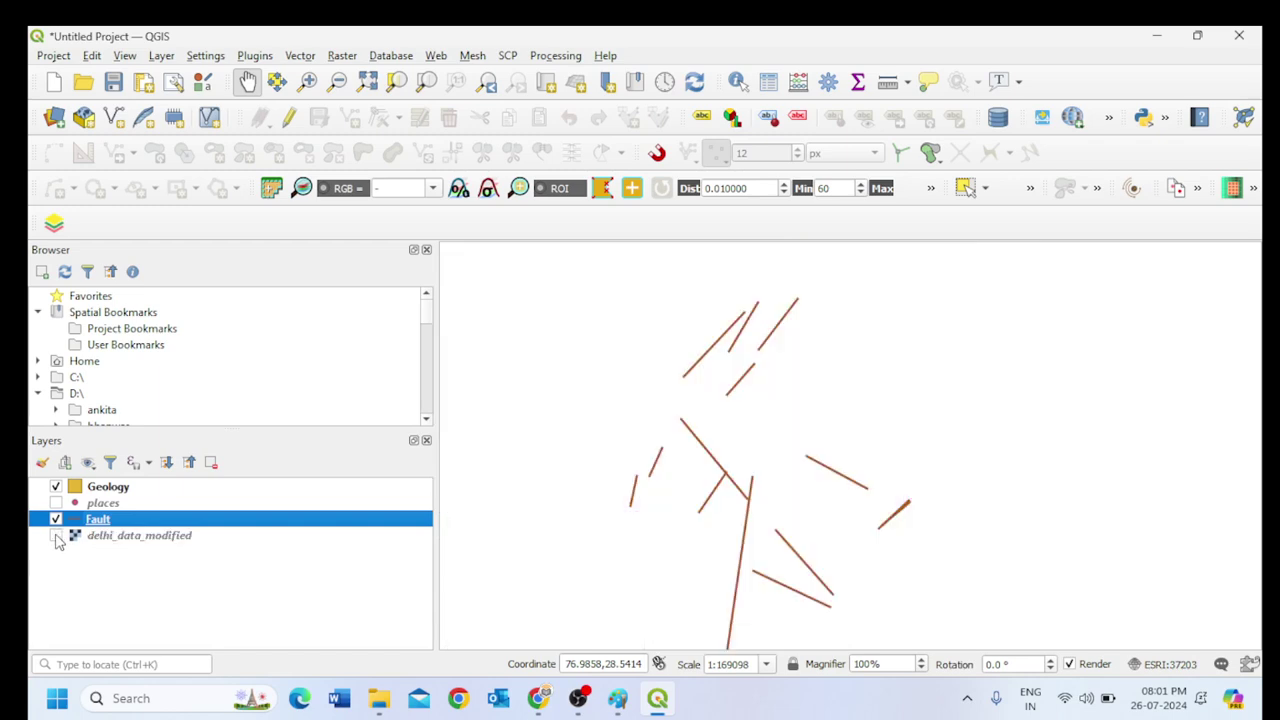
left_click(56, 537)
right_click(115, 540)
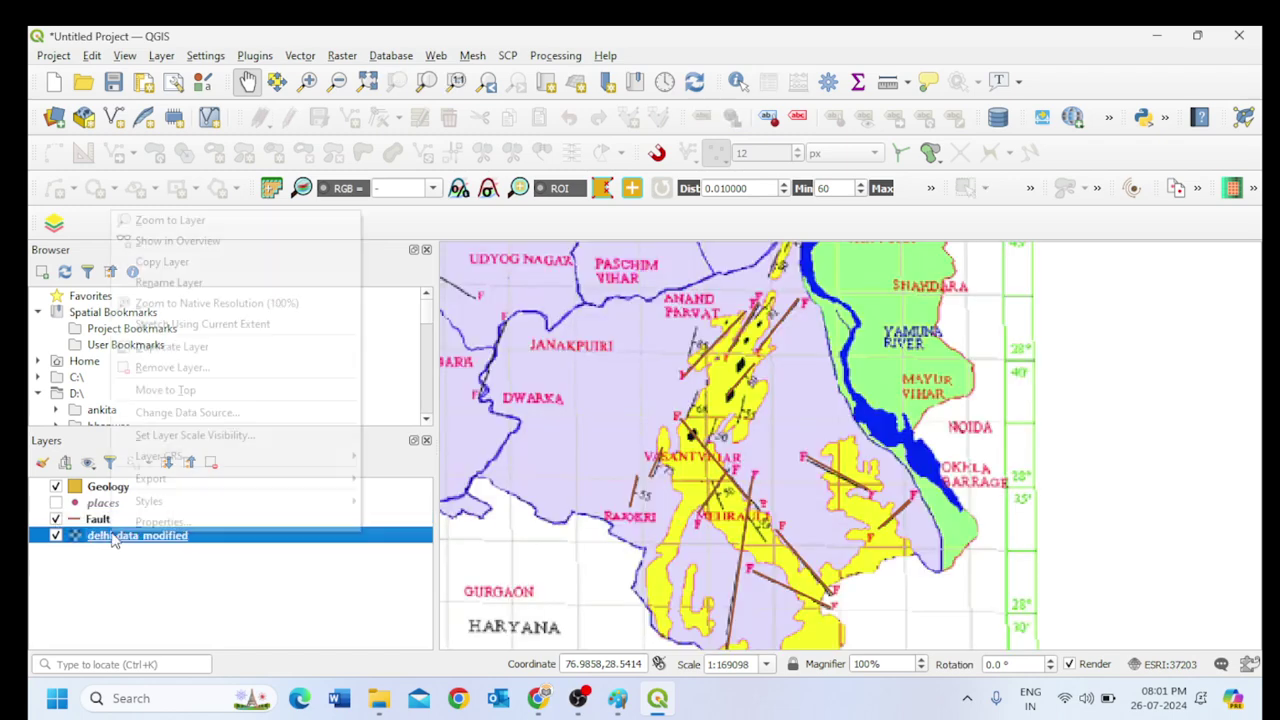
left_click(164, 222)
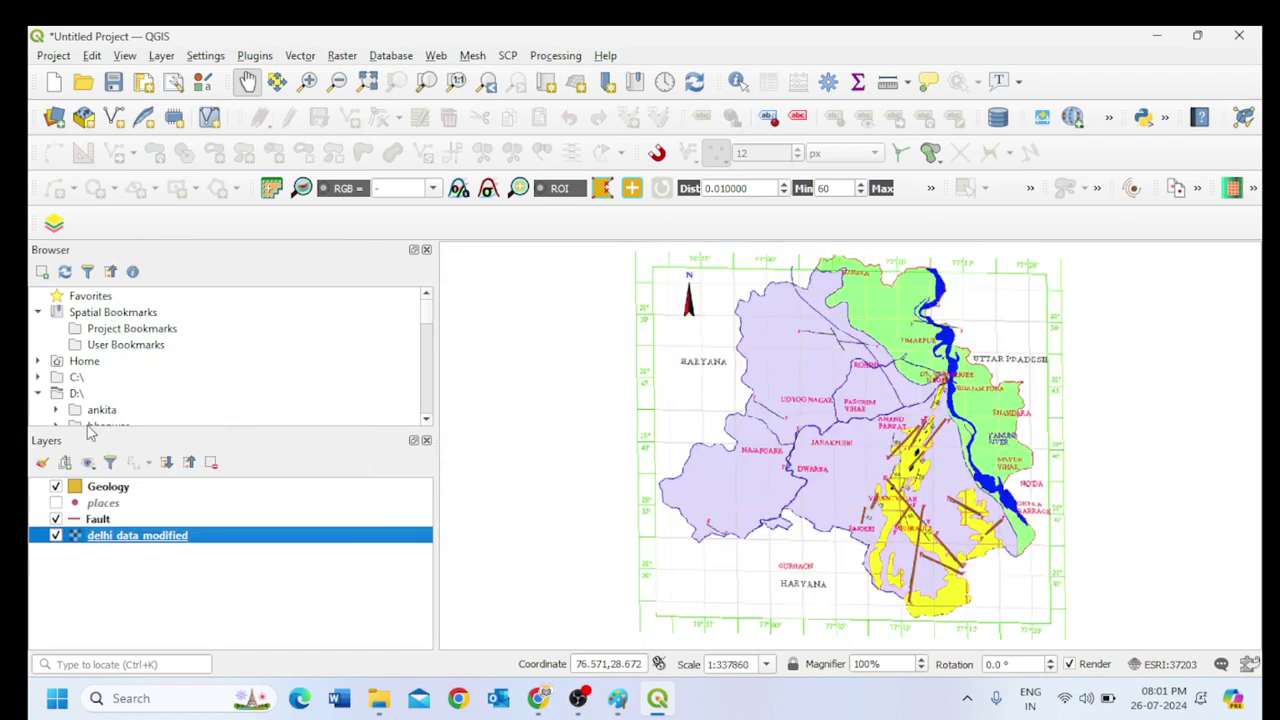
left_click(110, 487)
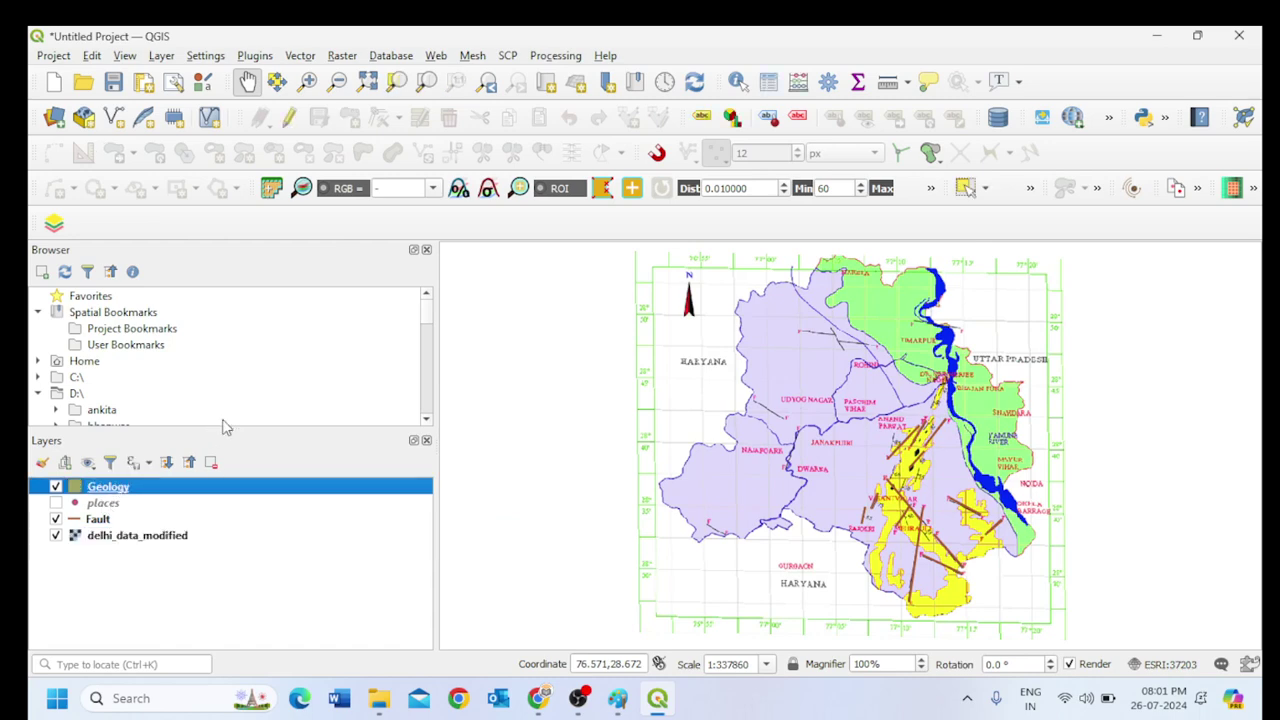
Switch to the desktop's gis folder and open the geological map of the Delhi area image in a maximized viewer.
left_click(1157, 35)
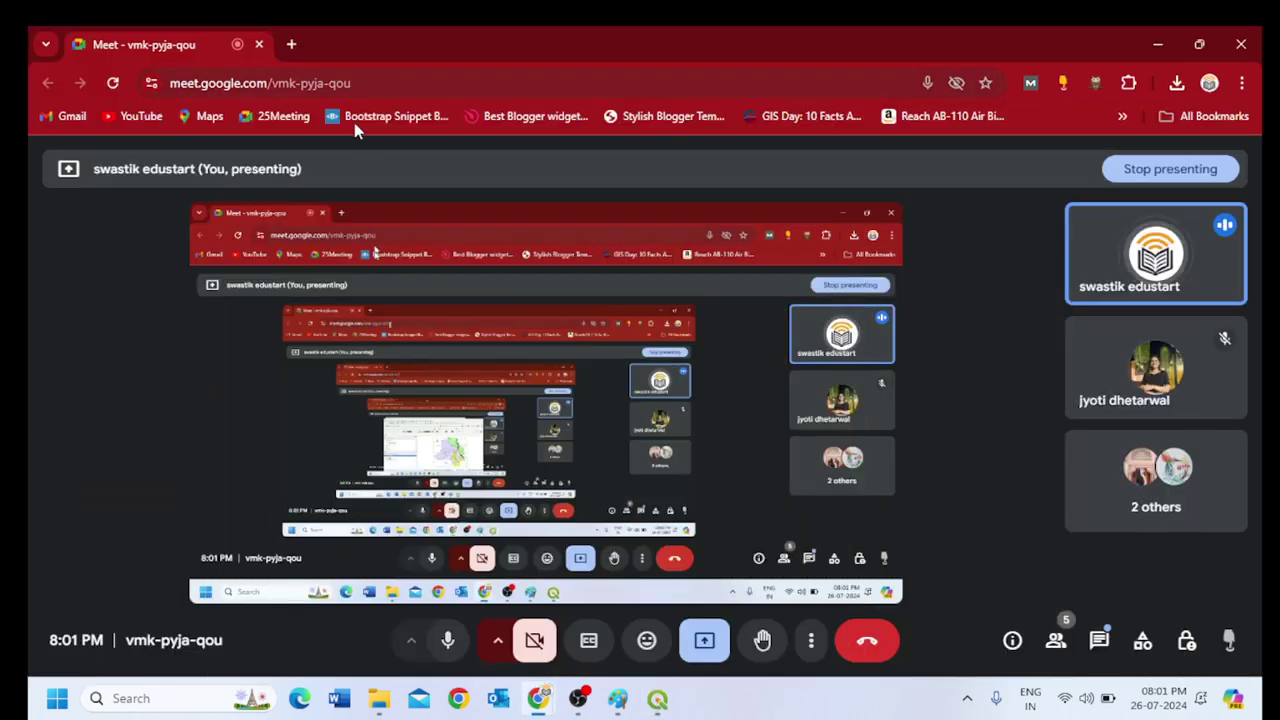
left_click(1158, 44)
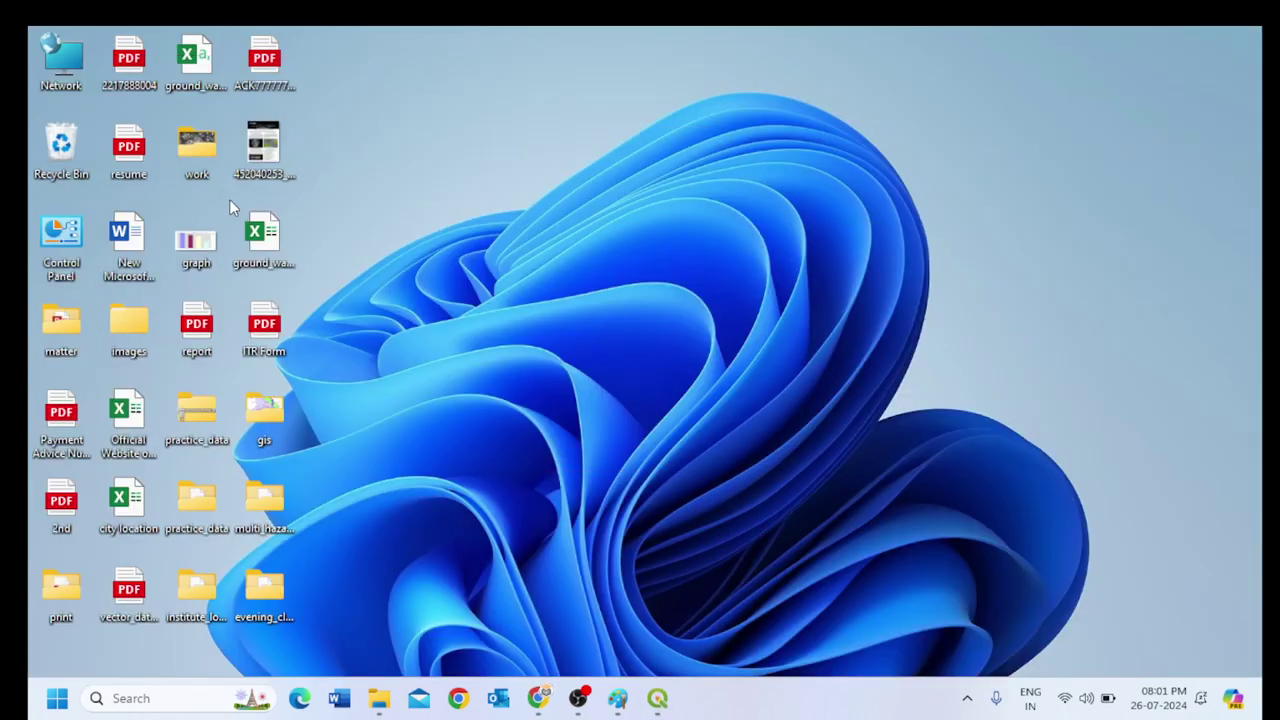
double_click(263, 417)
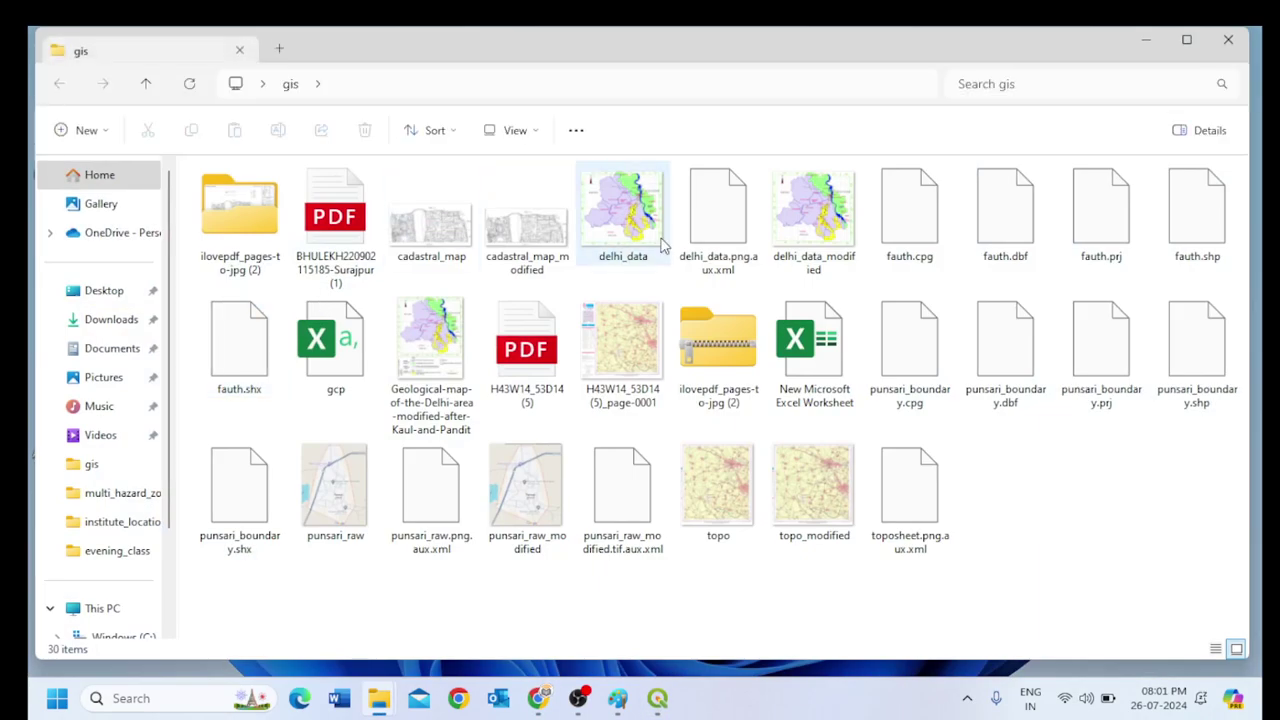
left_click(425, 368)
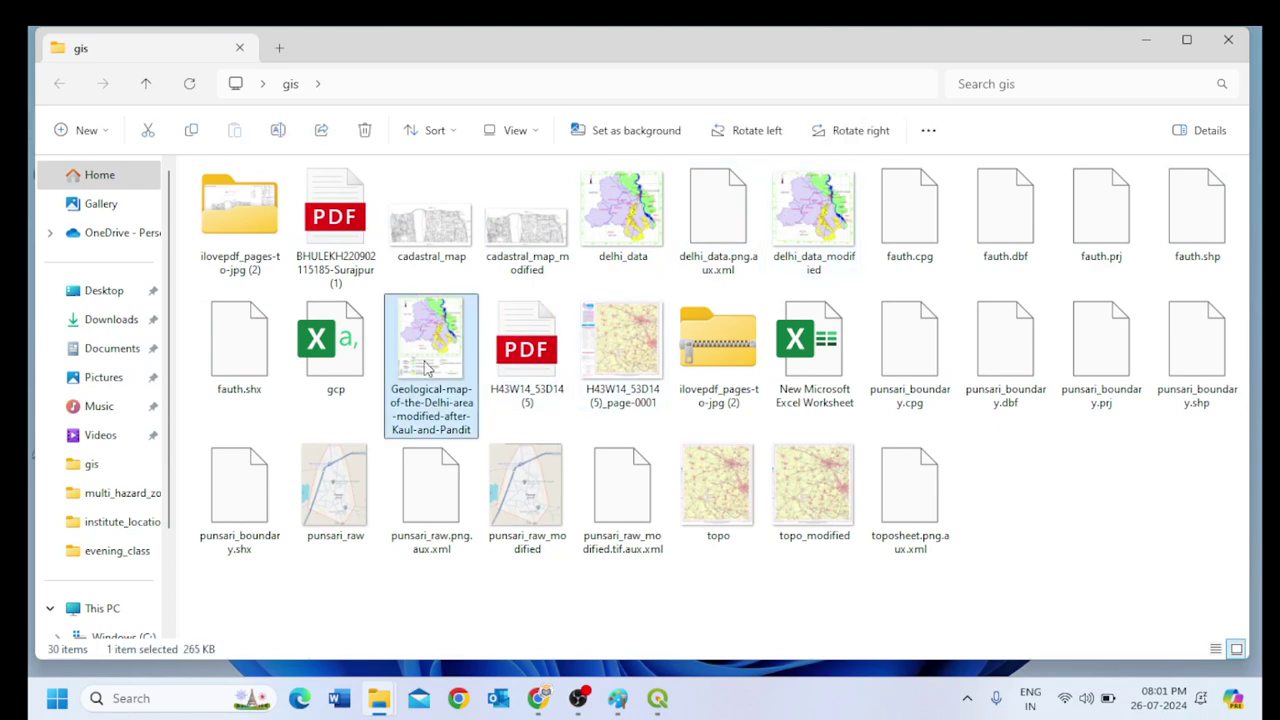
double_click(425, 368)
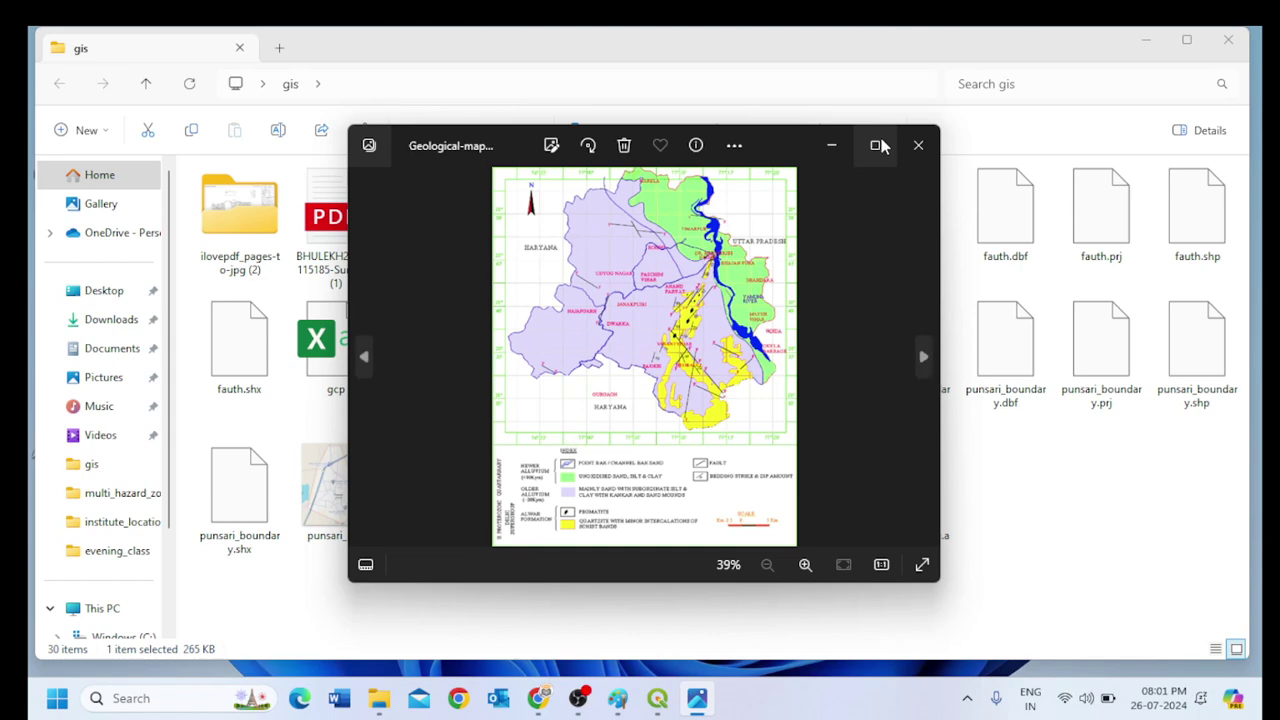
left_click(880, 143)
Examine the map's index for the geological units and compare their colours with the areas on the map.
scroll(480, 515, "up", 2)
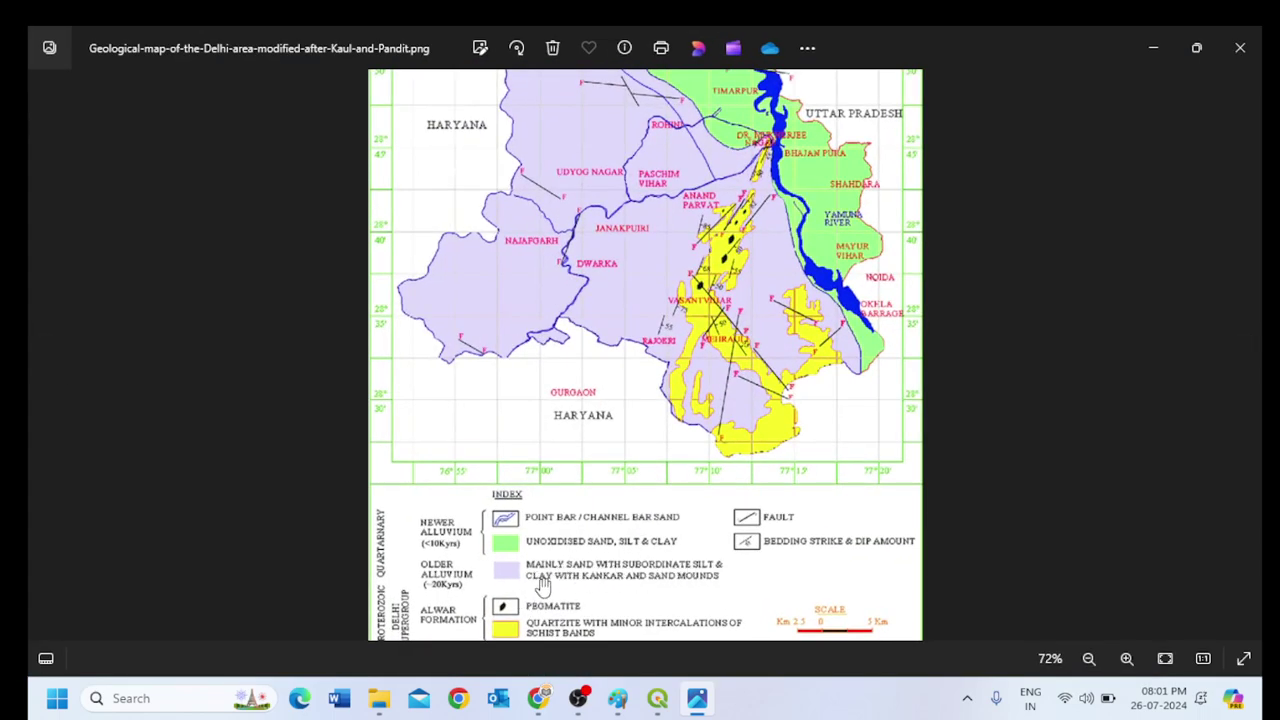
scroll(690, 390, "up", 2)
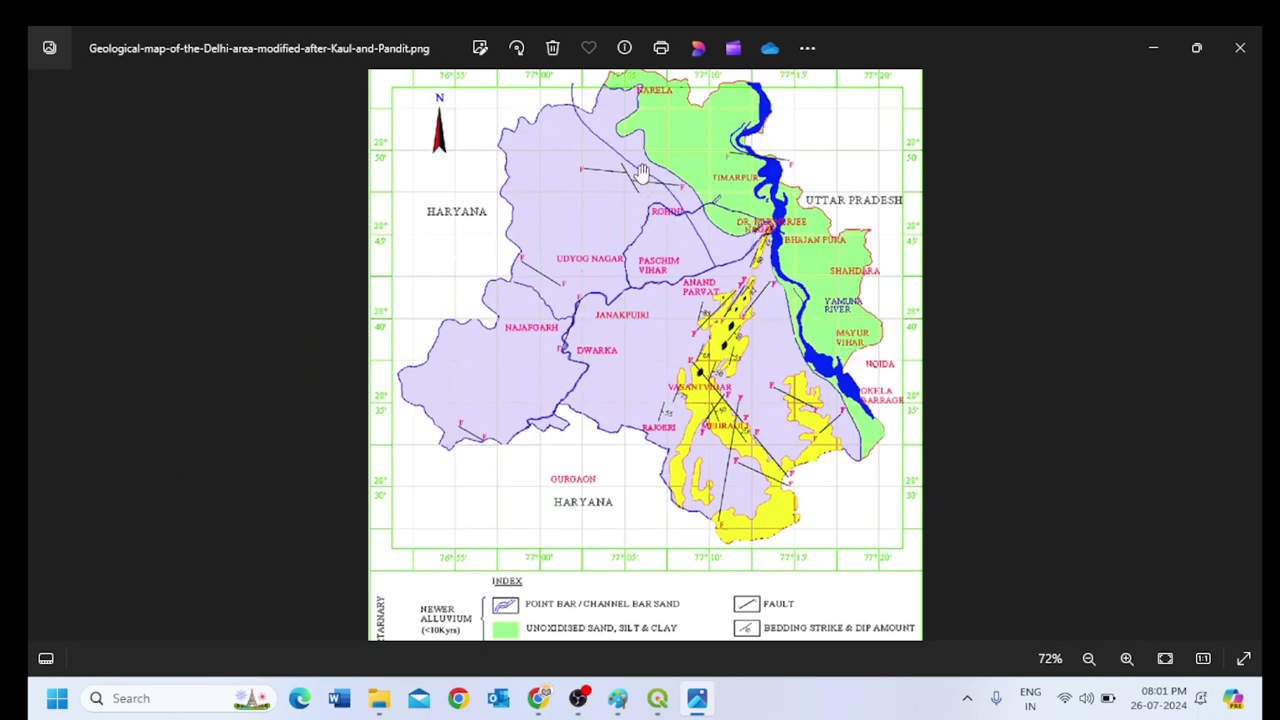
scroll(550, 450, "down", 3)
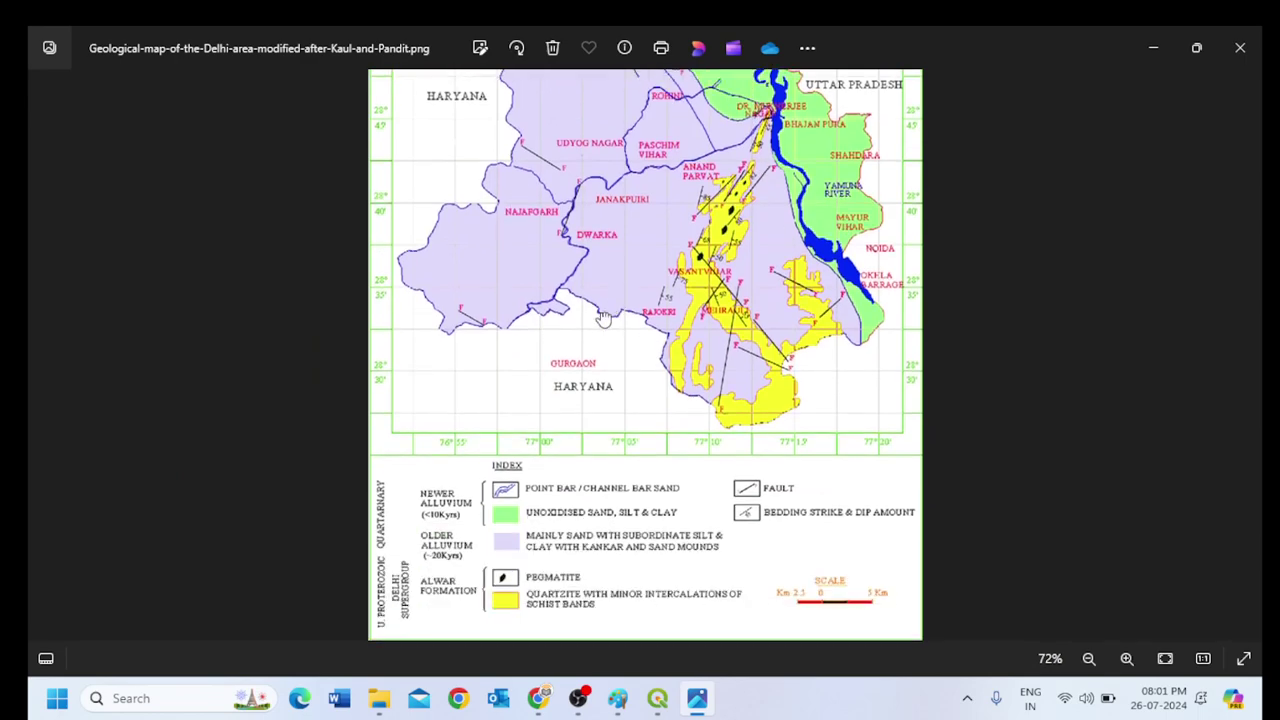
scroll(788, 380, "up", 1)
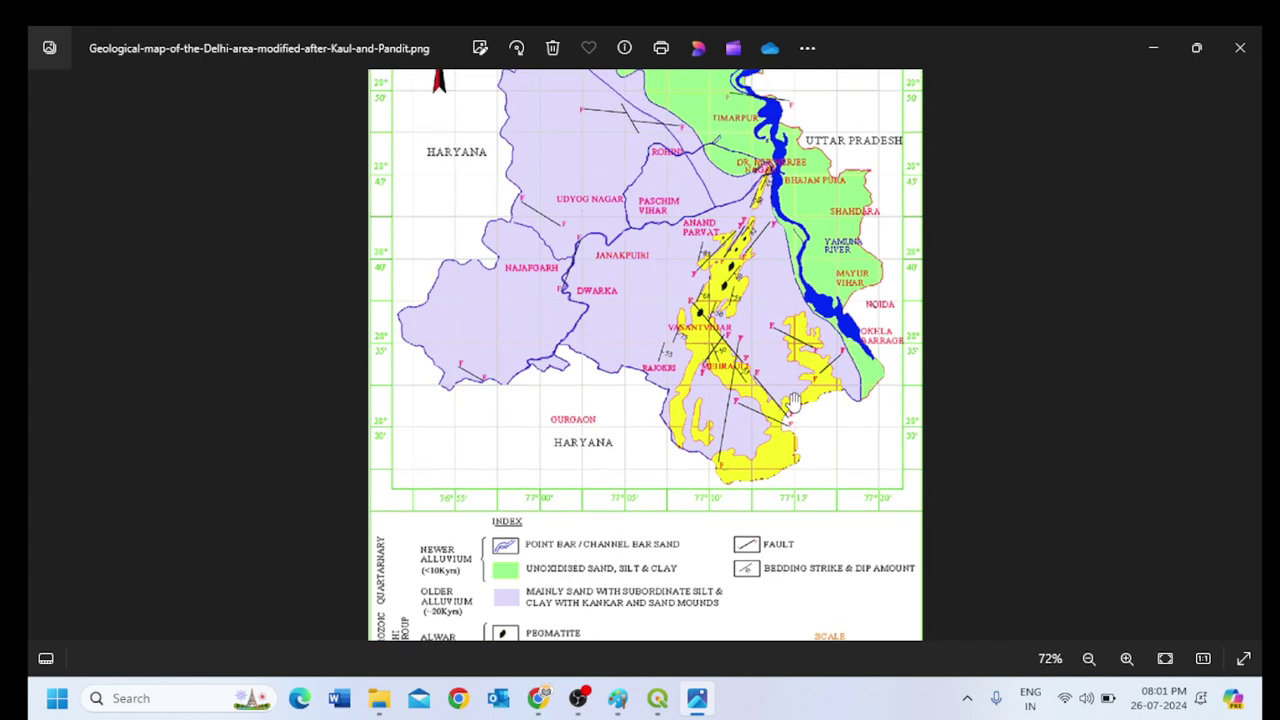
scroll(800, 300, "down", 1)
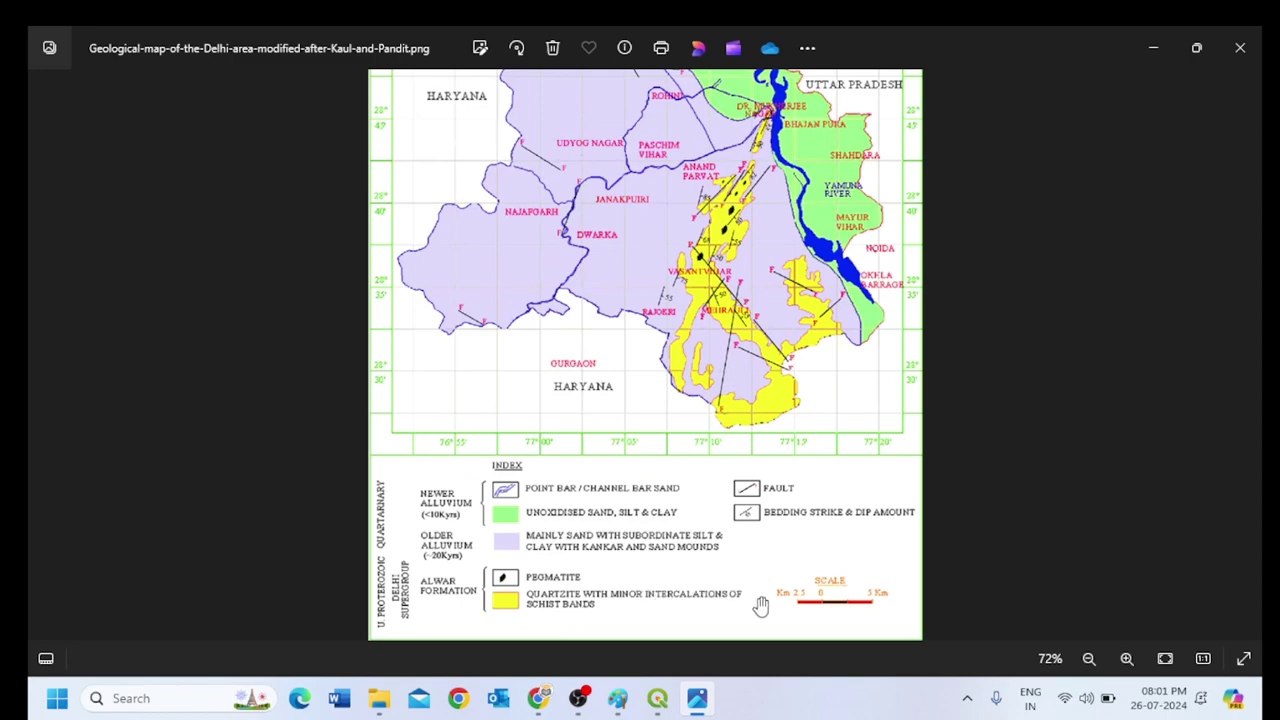
scroll(760, 232, "up", 2)
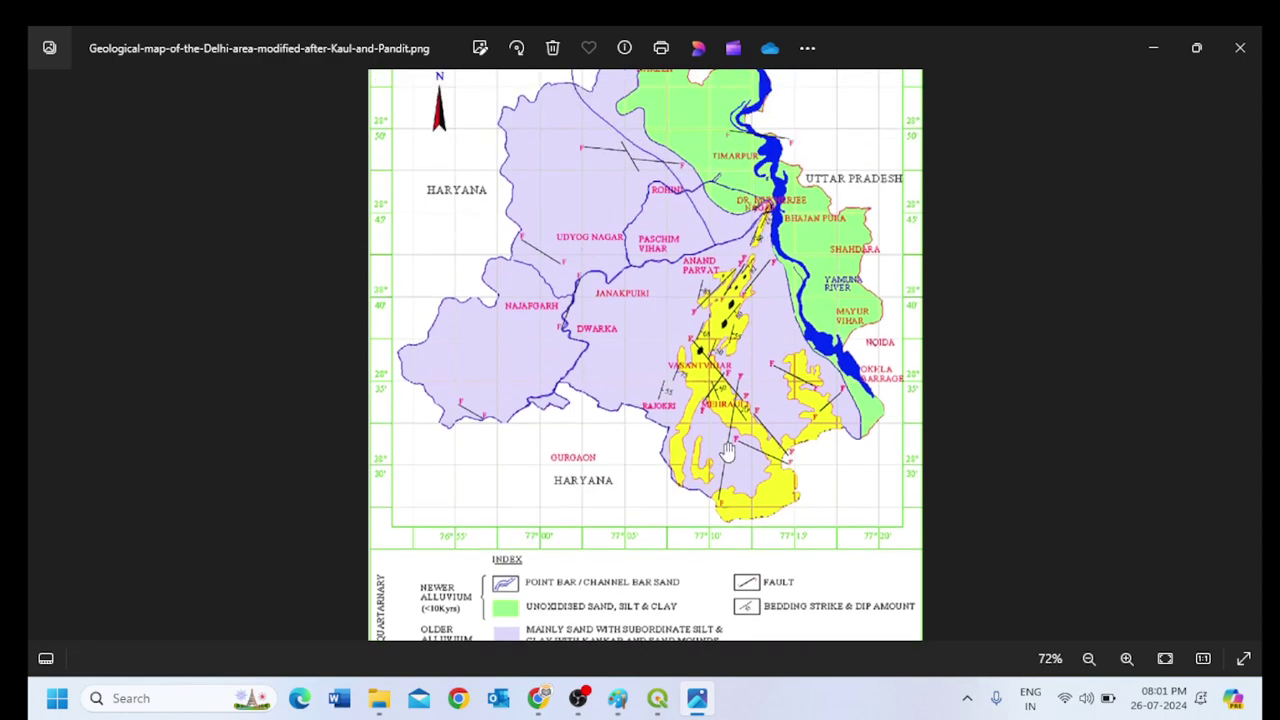
left_click(1153, 53)
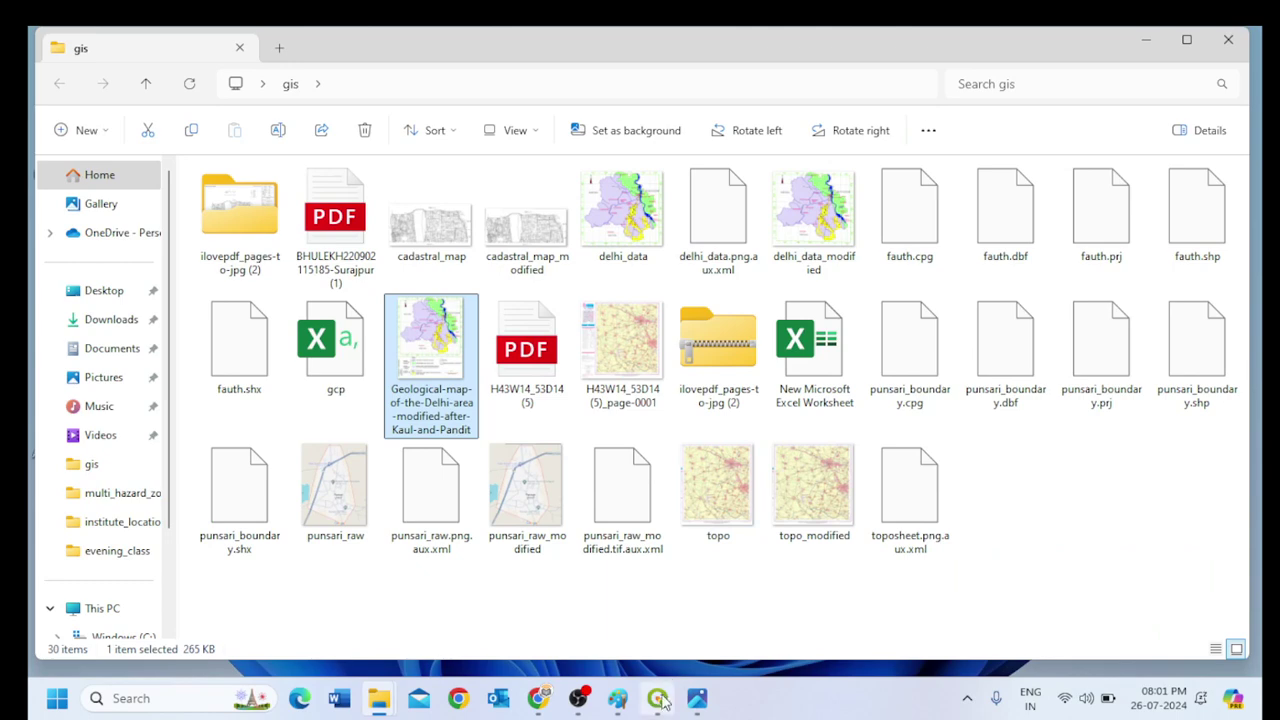
Switch back to QGIS, hide the Fault layer, and turn on editing and polygon digitizing for the Geology layer.
left_click(657, 698)
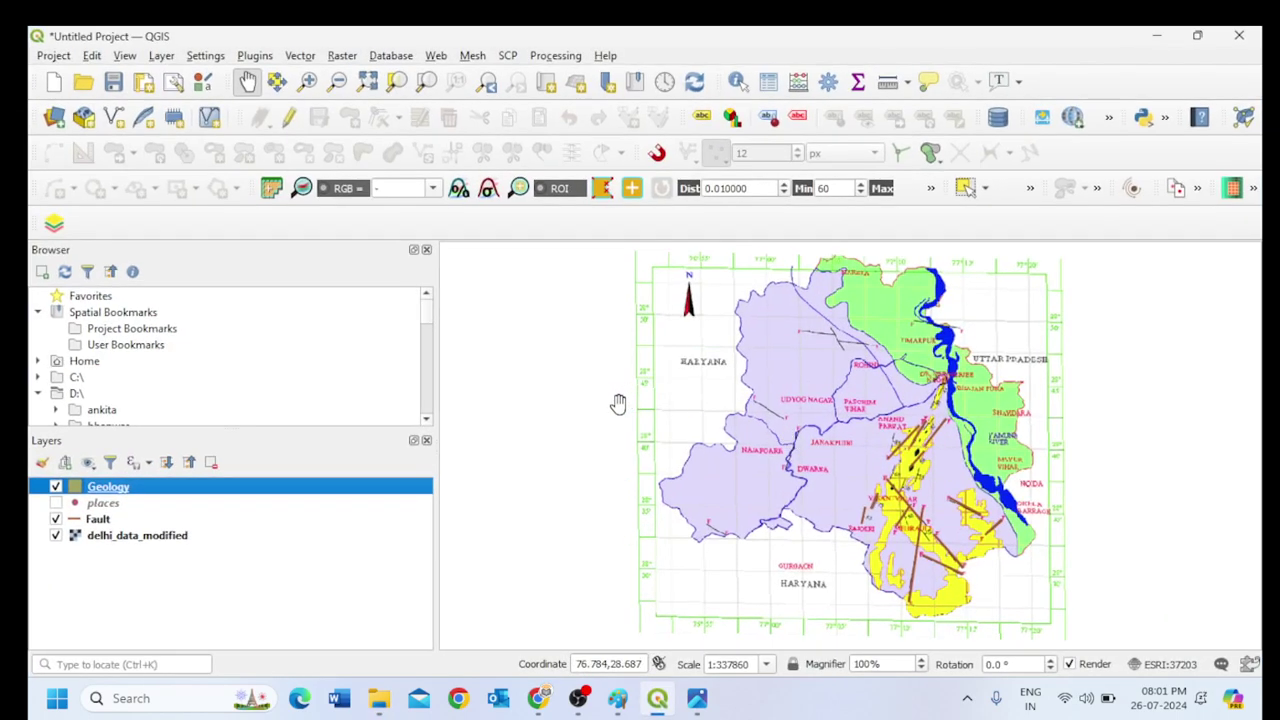
left_click(55, 519)
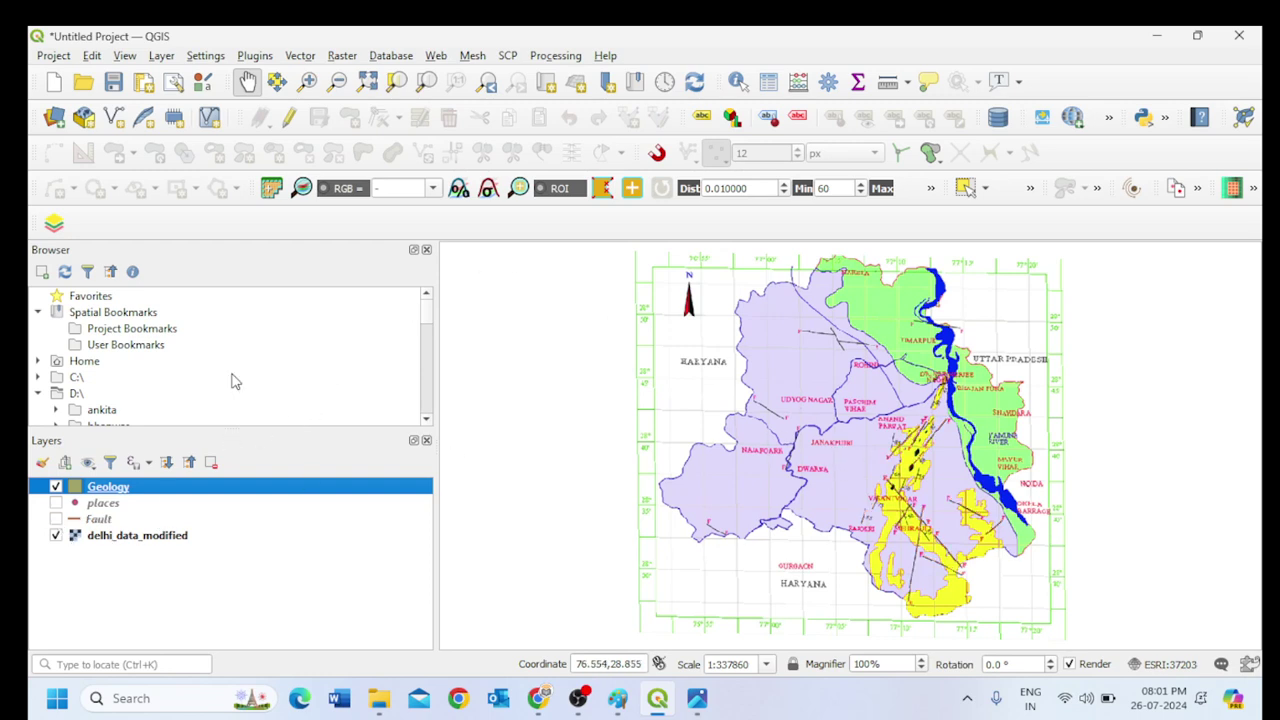
left_click(289, 117)
left_click(349, 118)
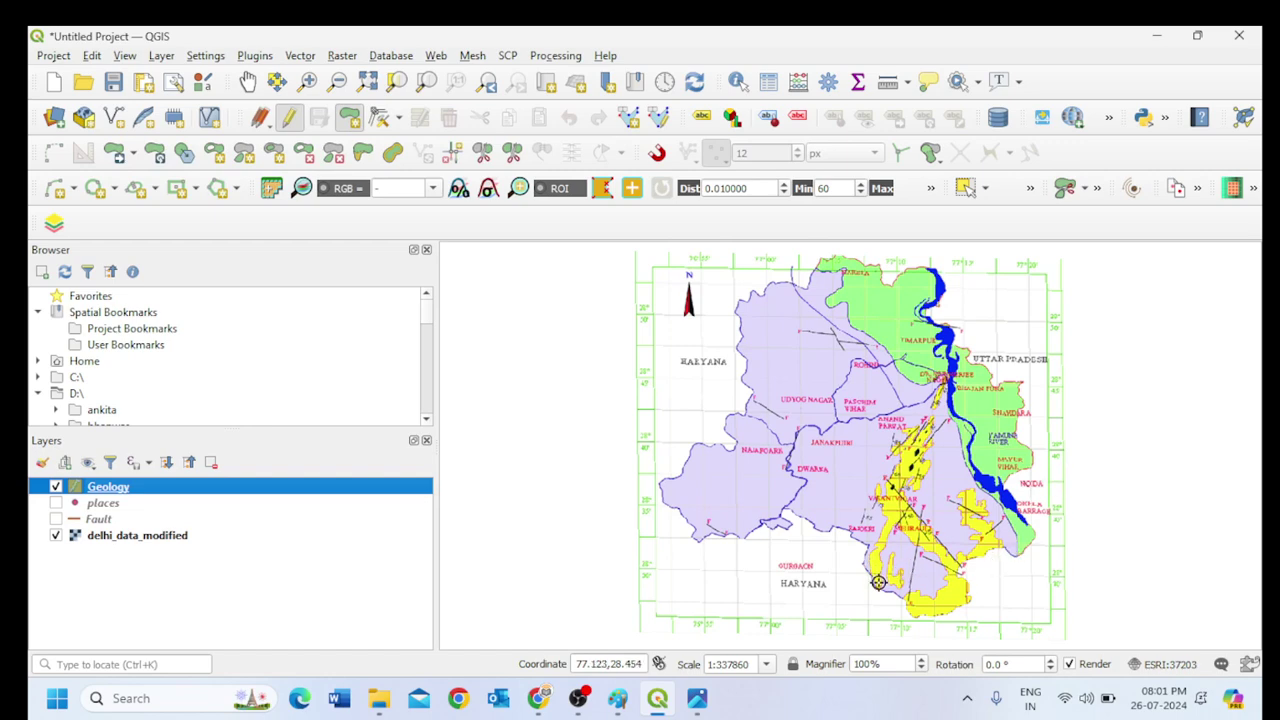
Begin a Geology polygon for the lavender unit at the southwestern end of the yellow strip and trace north toward Rajokri.
scroll(878, 582, "up", 1)
scroll(878, 582, "down", 2)
scroll(876, 590, "up", 3)
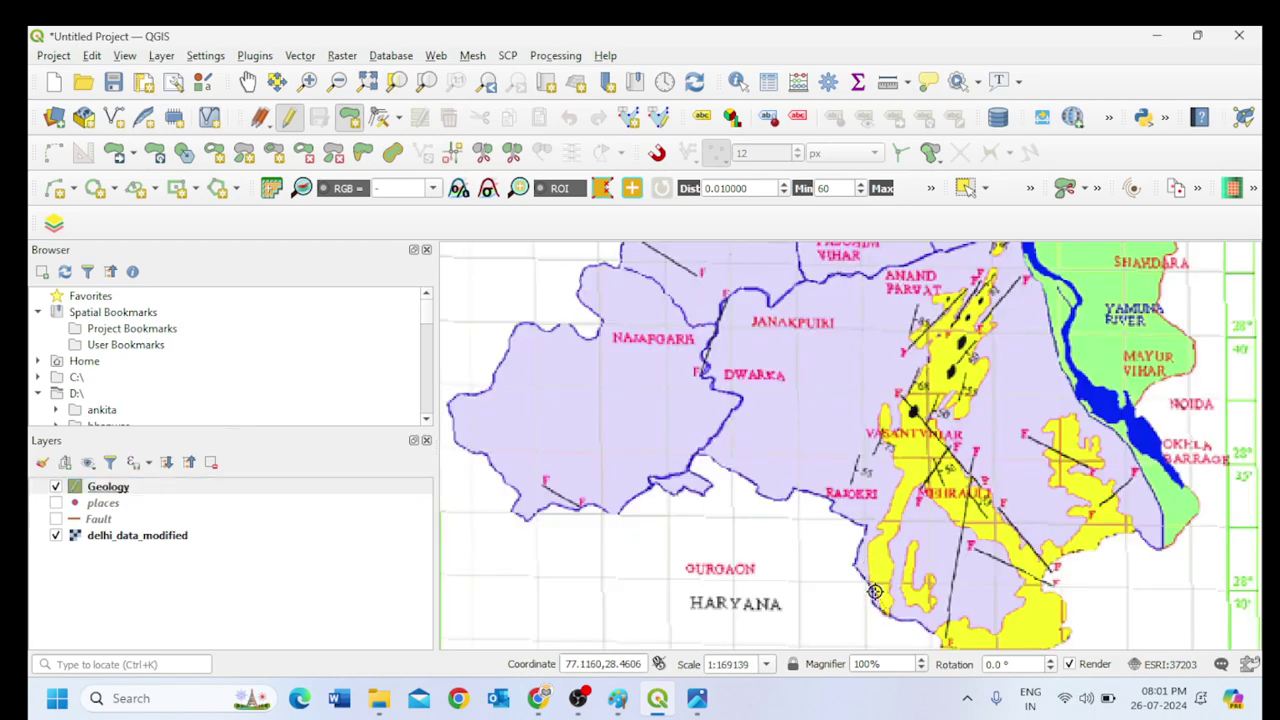
left_click(876, 603)
left_click(868, 545)
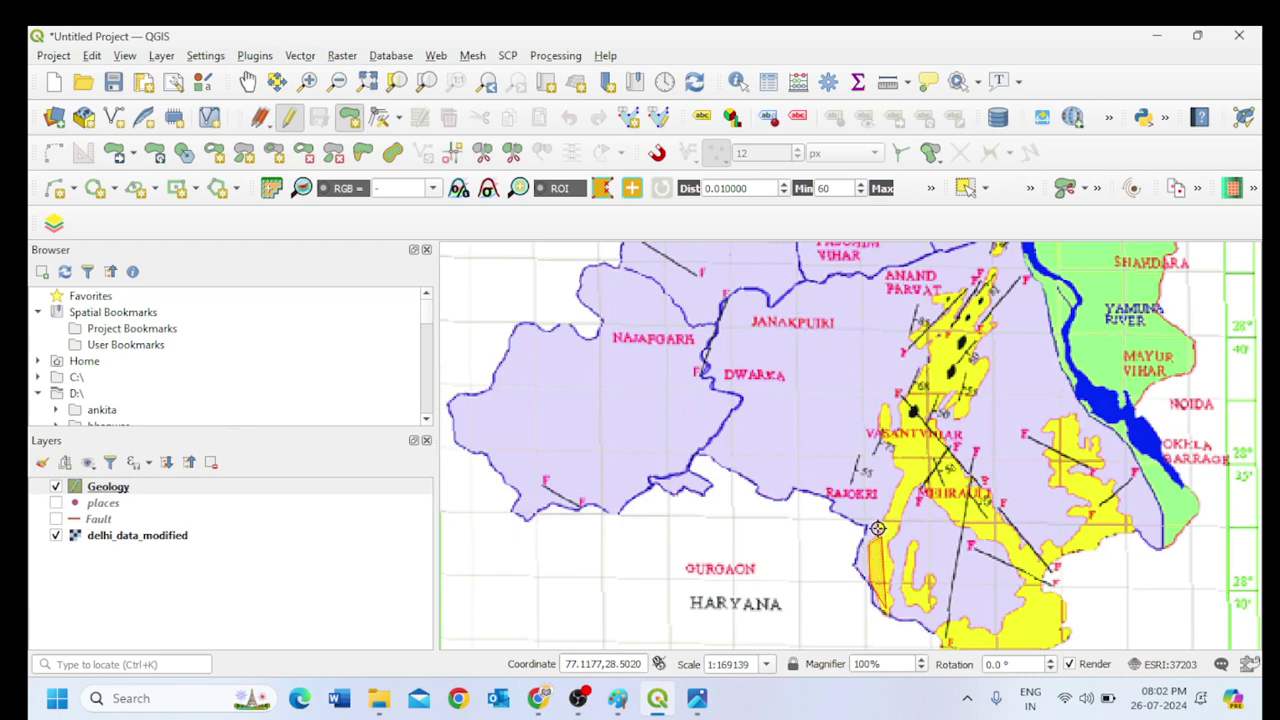
left_click(878, 531)
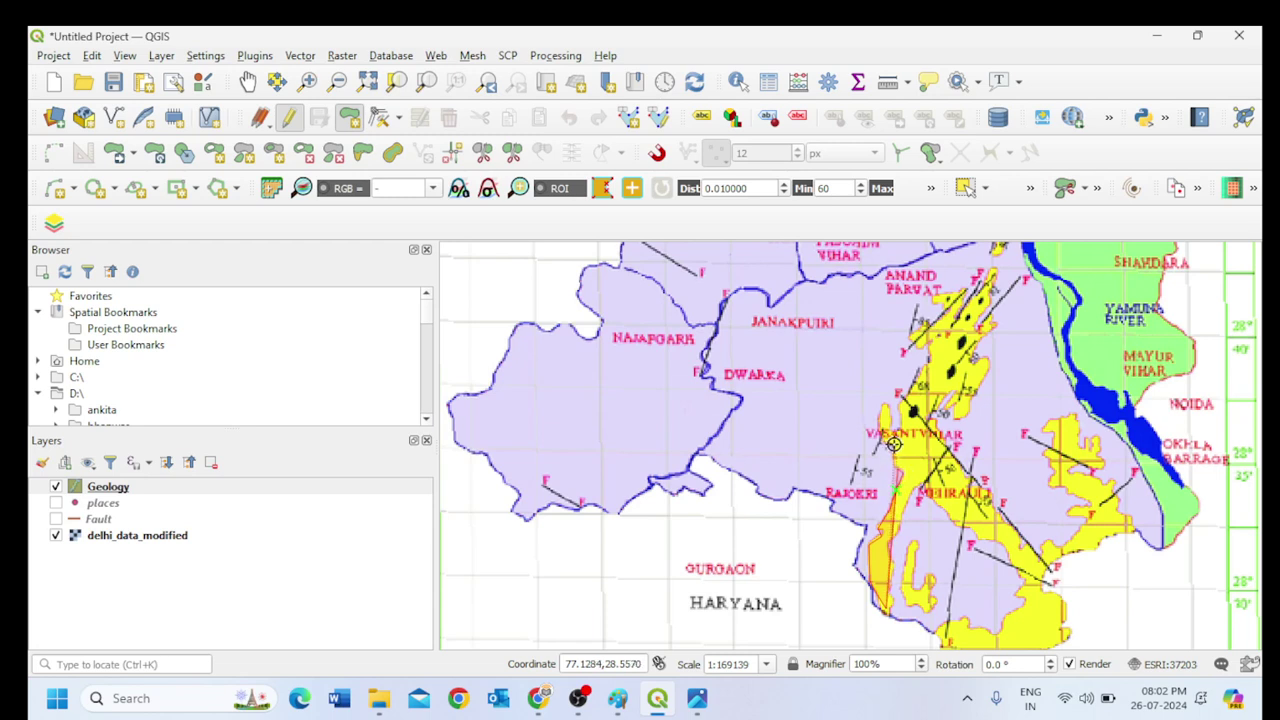
Examine at close range how the traced vertices follow the western edge of the yellow strip.
scroll(879, 583, "down", 3)
scroll(794, 479, "up", 8)
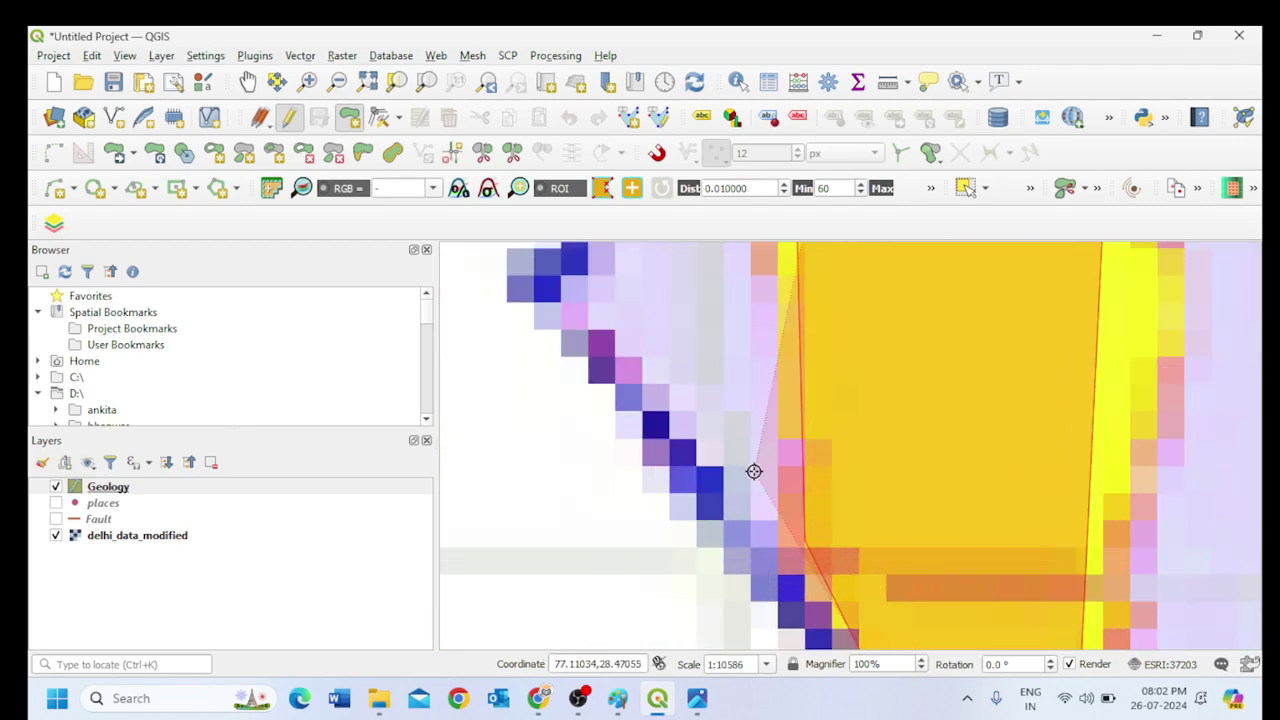
scroll(804, 479, "down", 4)
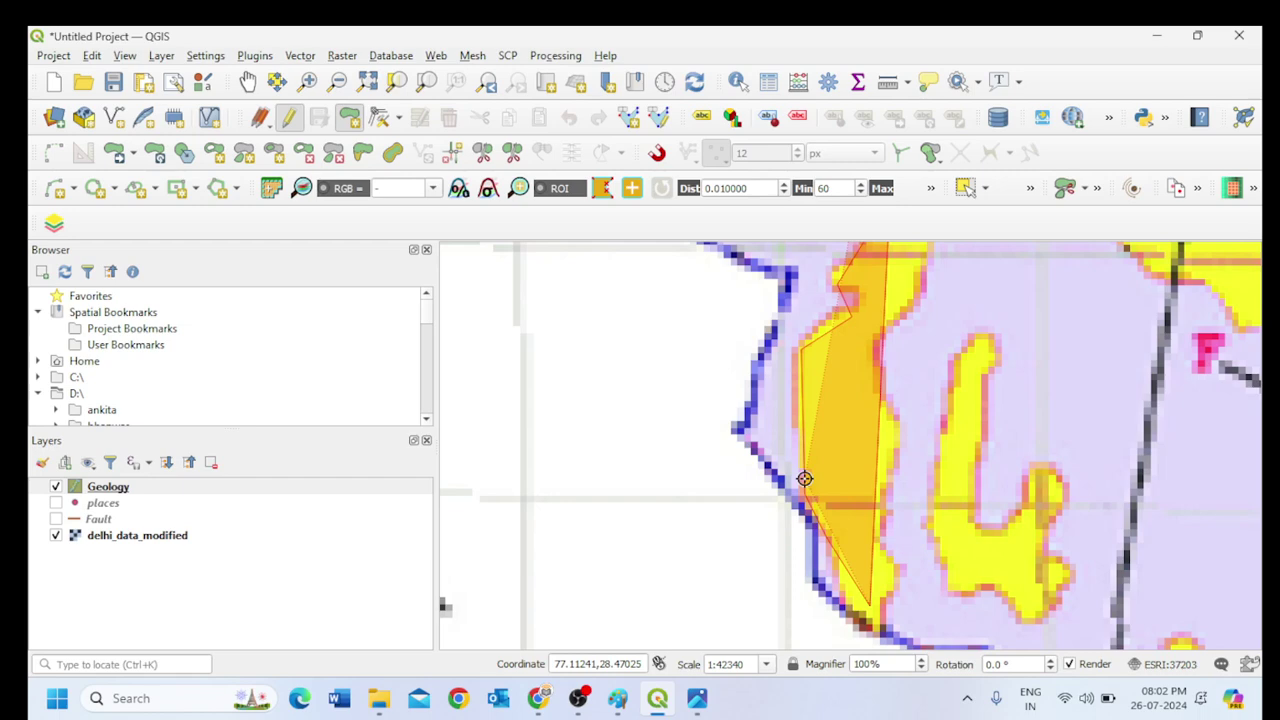
scroll(802, 358, "up", 4)
scroll(802, 358, "up", 1)
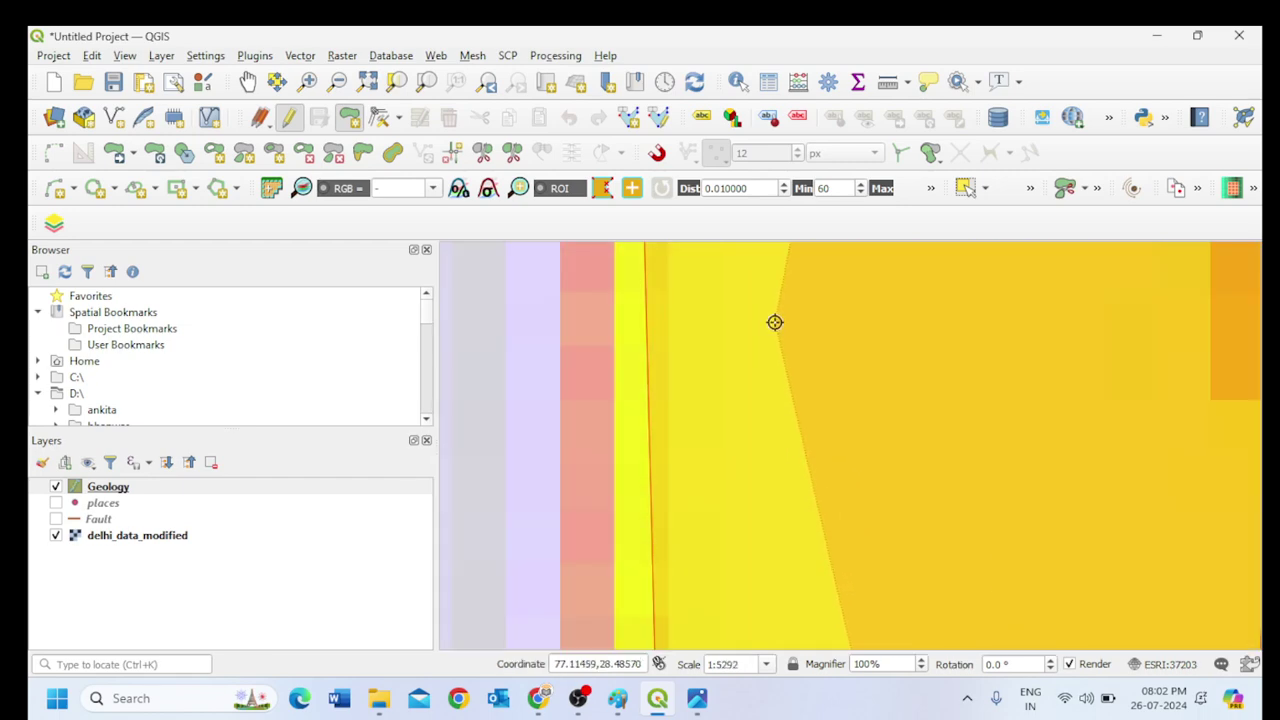
scroll(774, 322, "down", 2)
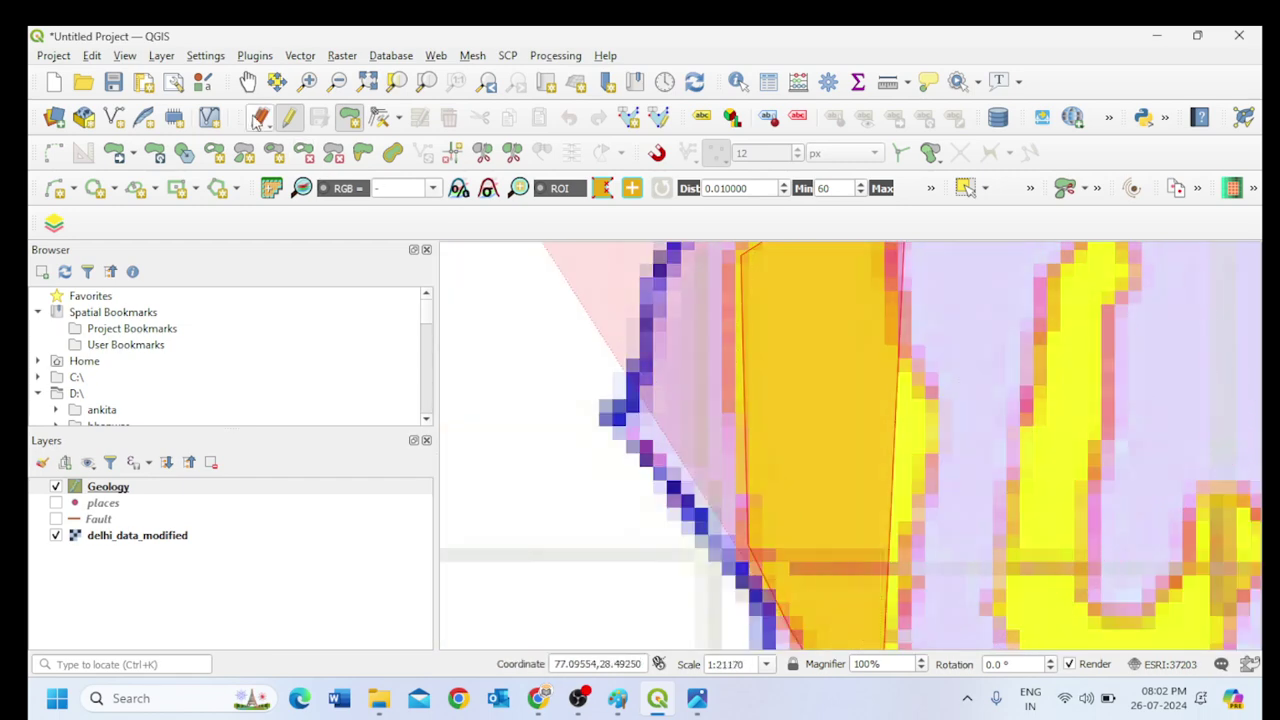
left_click(248, 81)
left_click_drag(677, 517, 920, 523)
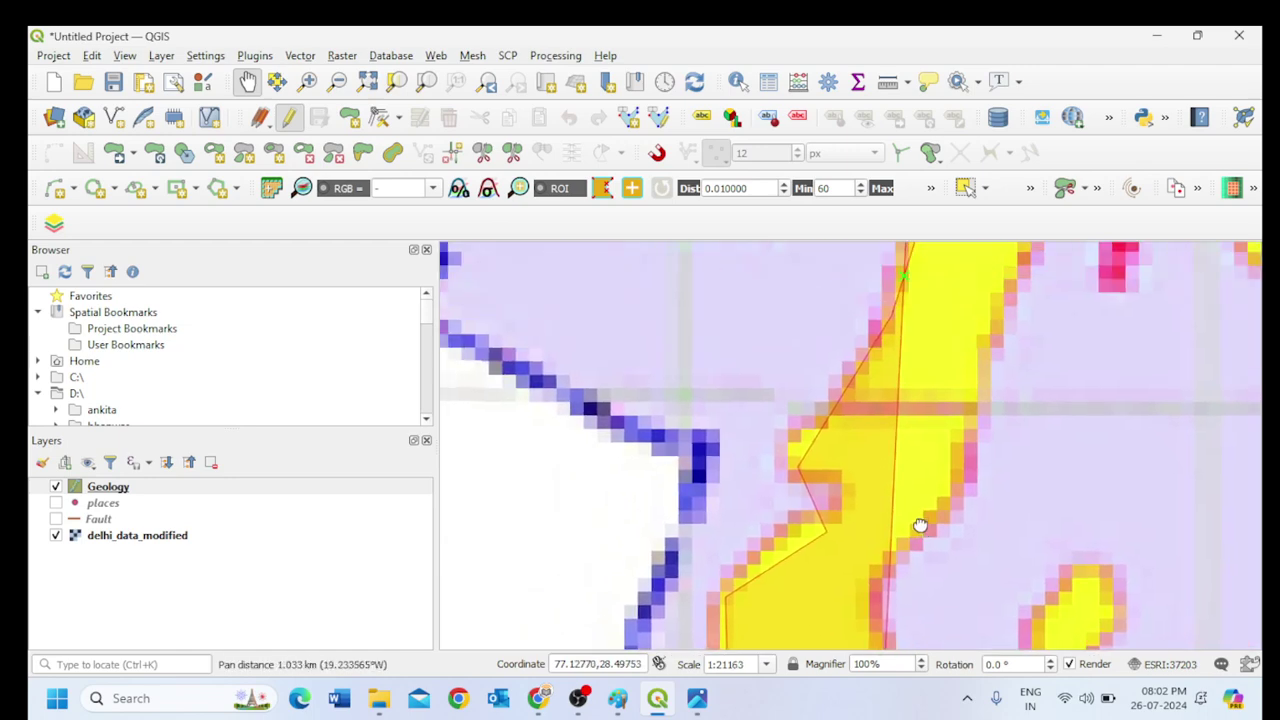
scroll(910, 508, "down", 2)
scroll(908, 508, "up", 1)
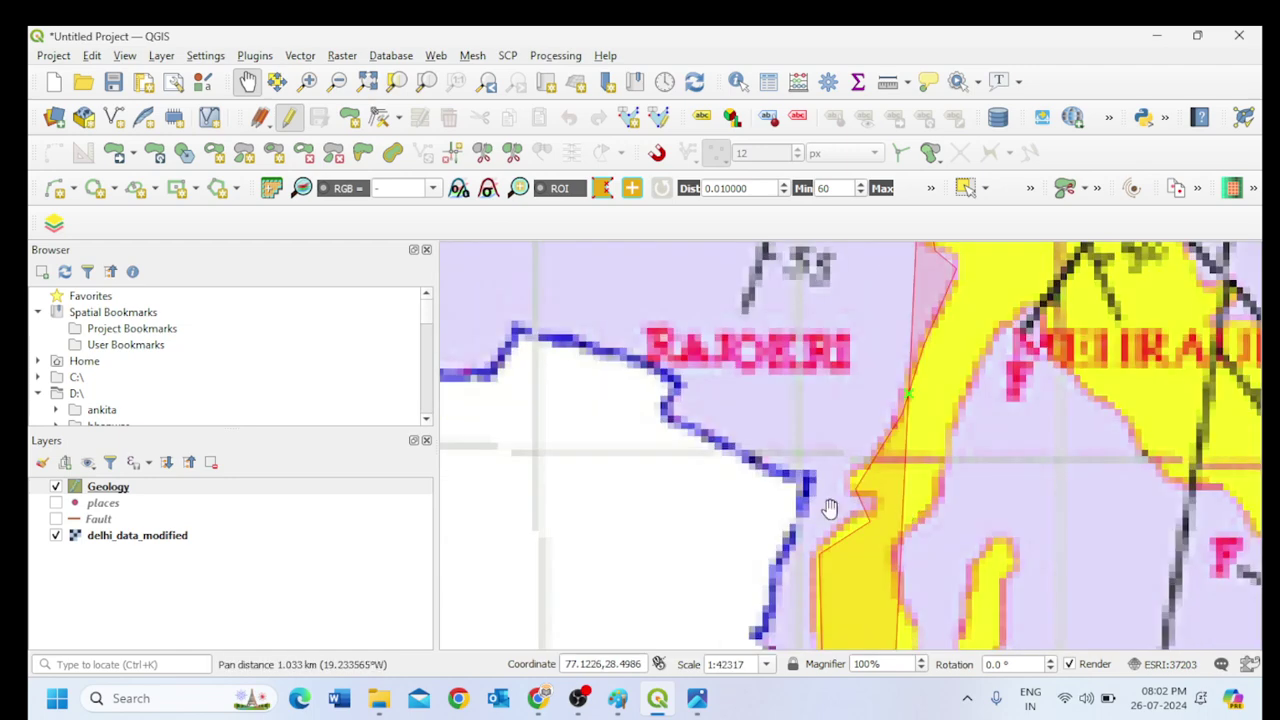
Resume the Geology polygon and extend its boundary north along the yellow unit's western edge past Vasant Vihar.
left_click(108, 487)
left_click(349, 117)
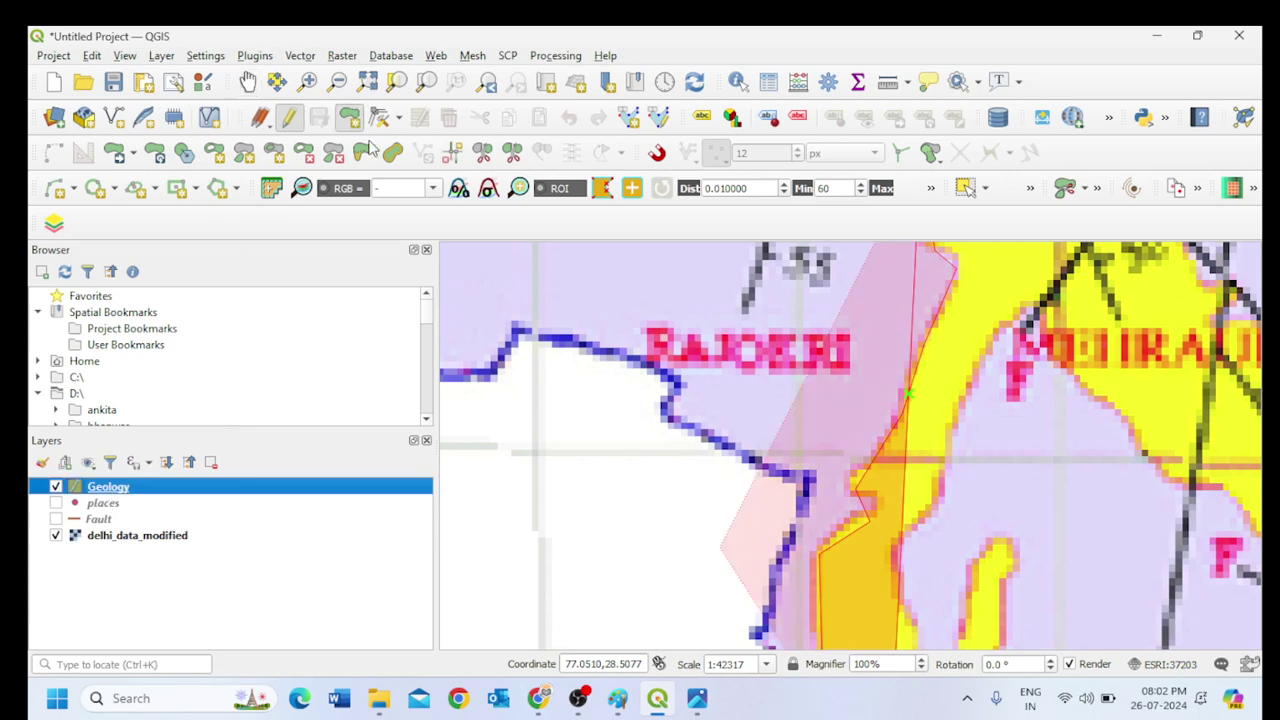
scroll(963, 341, "down", 2)
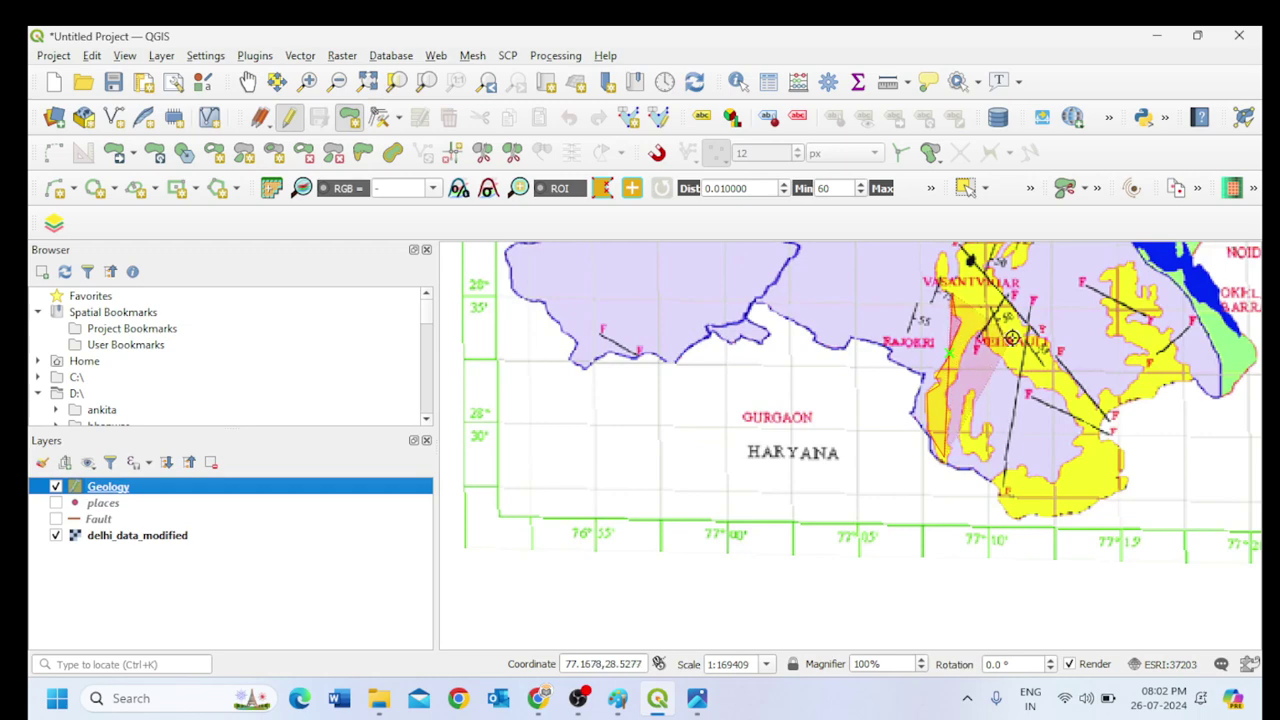
left_click(247, 81)
left_click_drag(1018, 317, 828, 545)
left_click(112, 487)
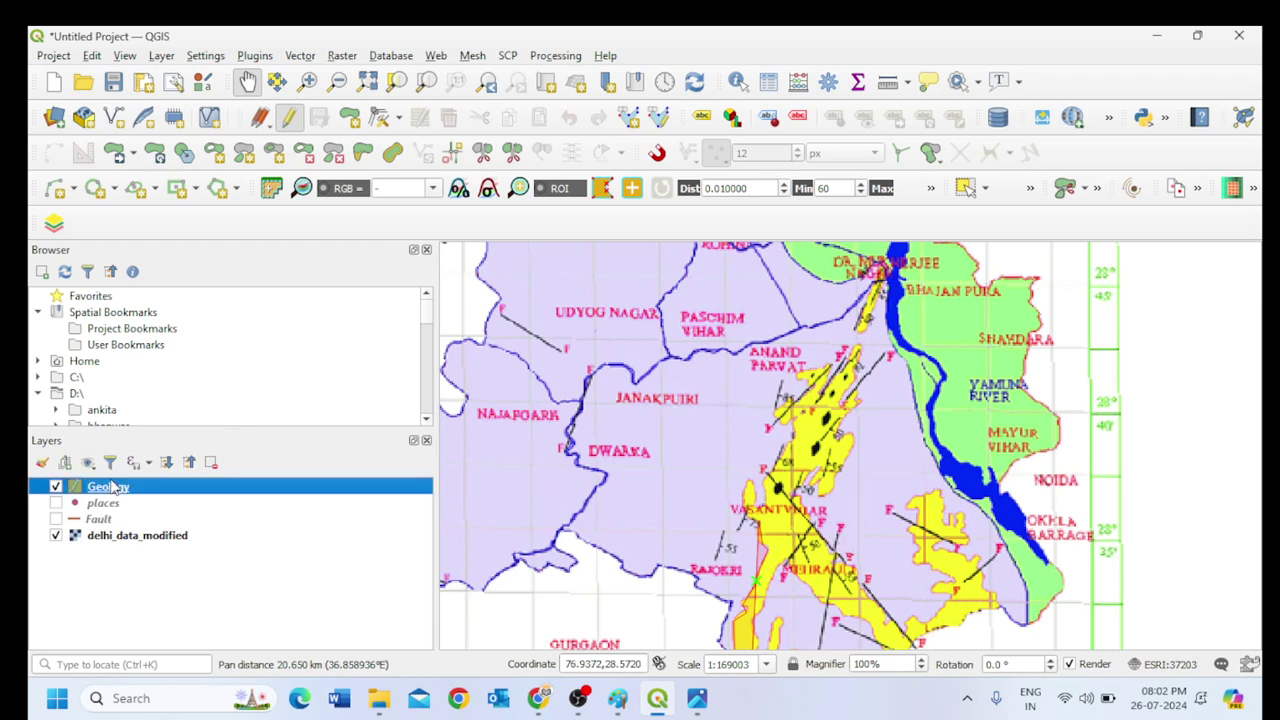
left_click(350, 120)
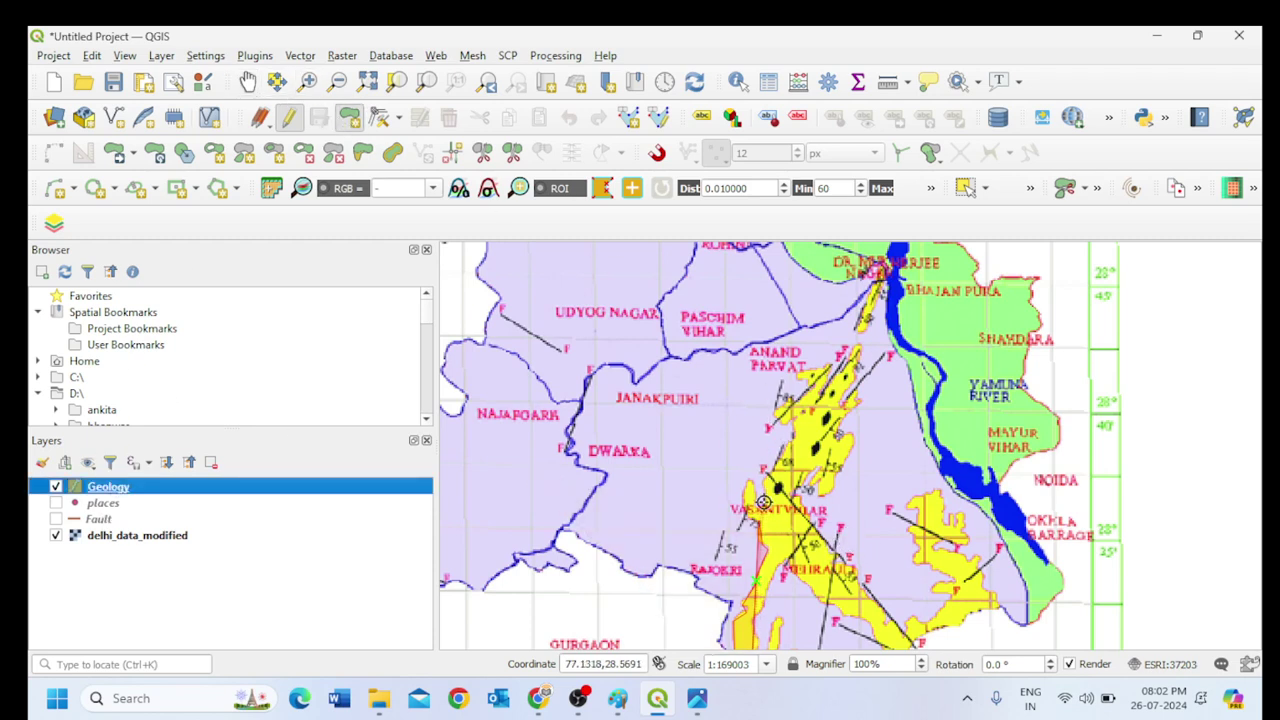
left_click(747, 520)
left_click(745, 483)
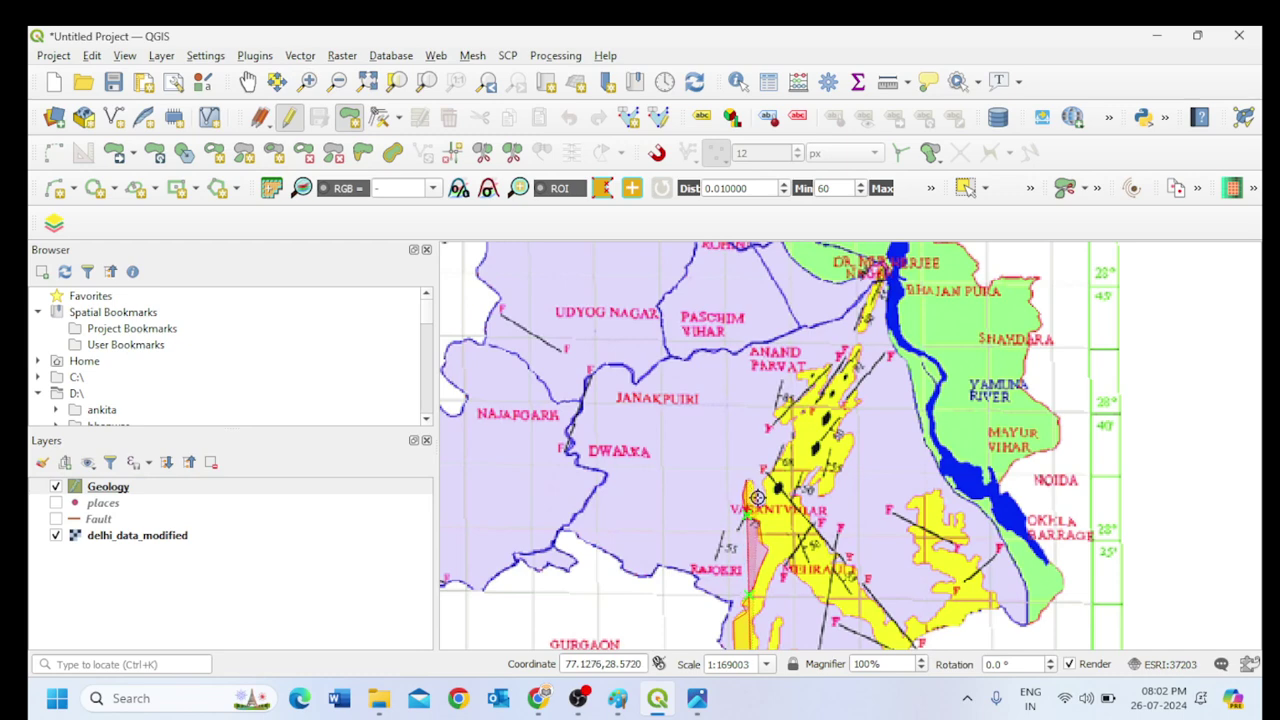
left_click(776, 466)
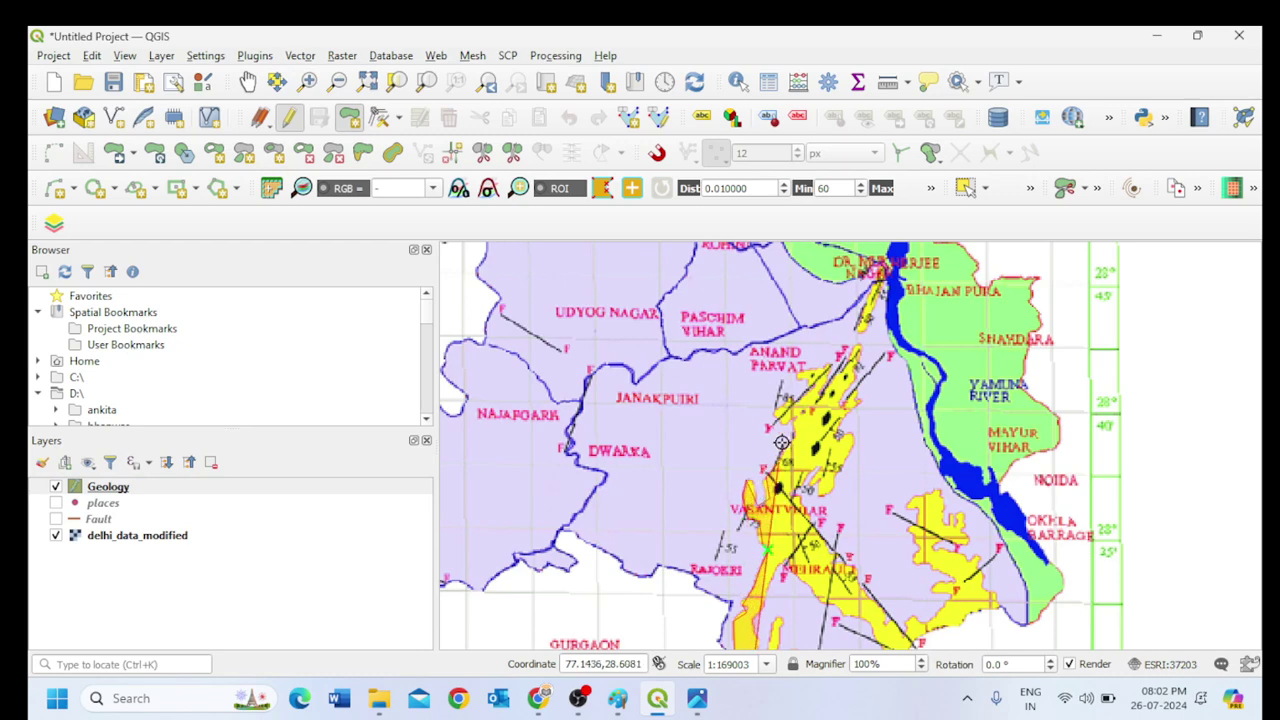
left_click(783, 432)
Continue the polygon boundary around the yellow unit at Anand Parvat and on to the yellow area southeast of Mehrauli.
left_click(248, 81)
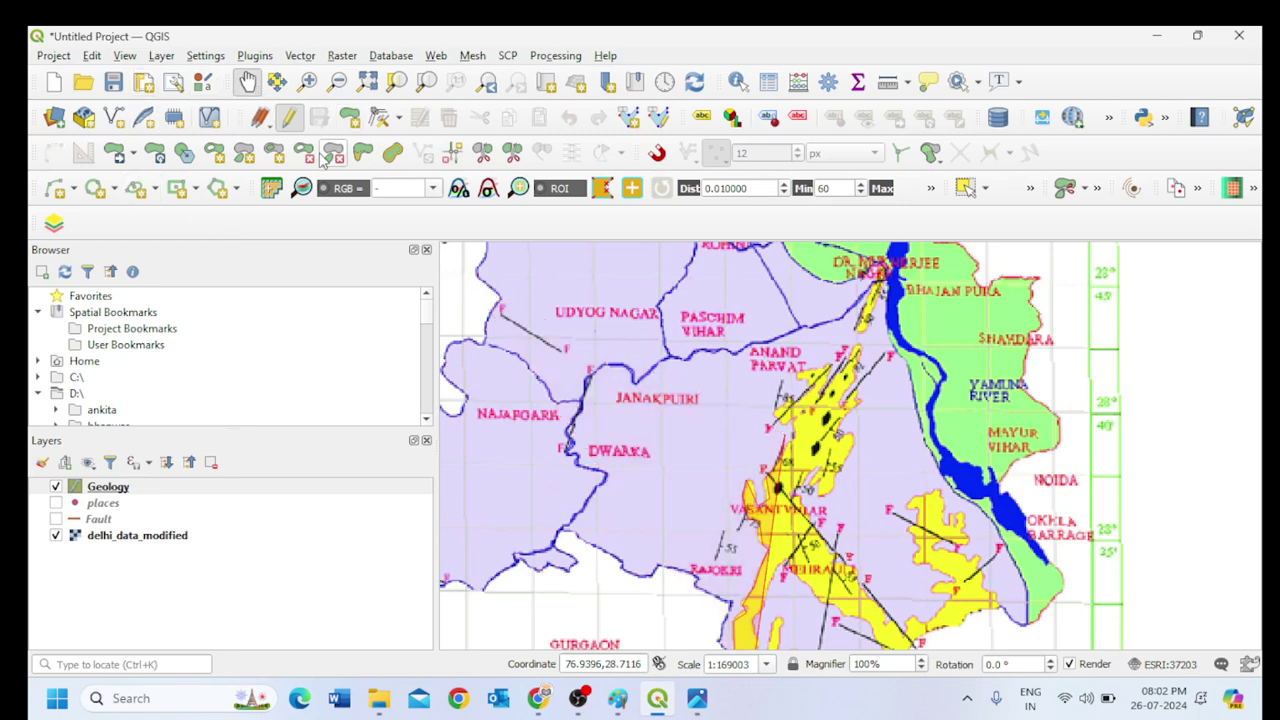
left_click_drag(709, 390, 746, 362)
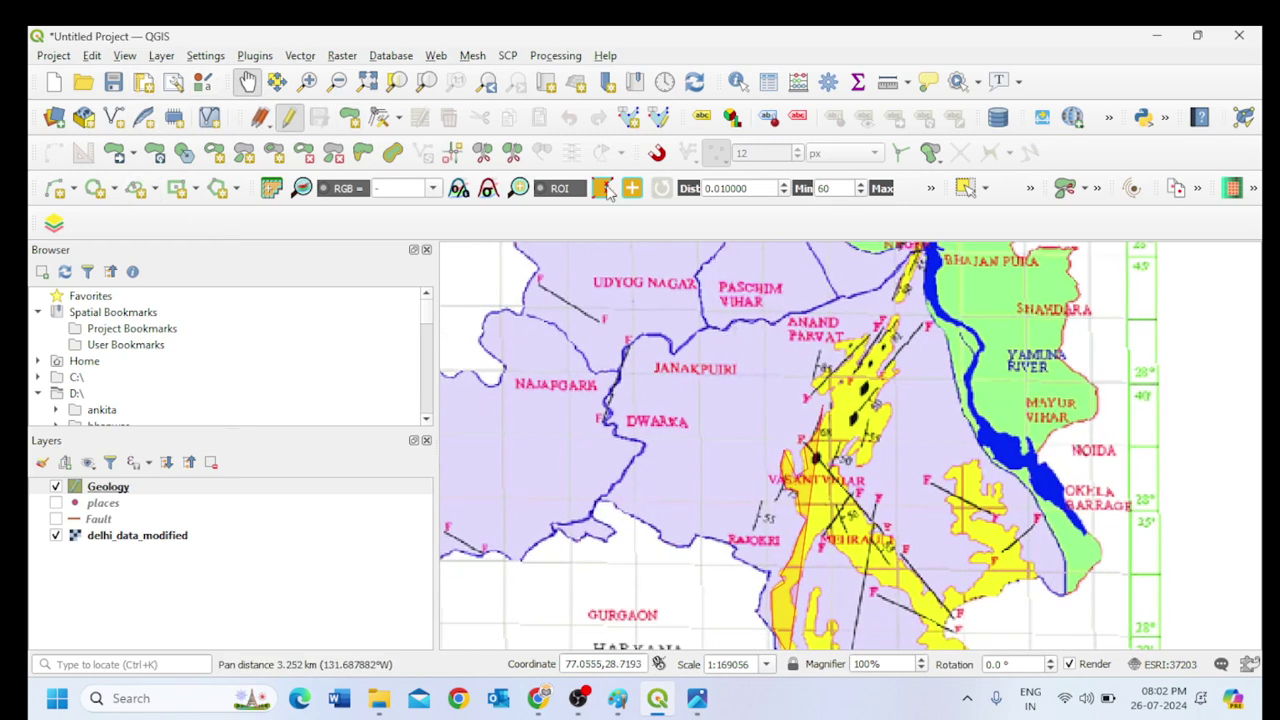
left_click(349, 117)
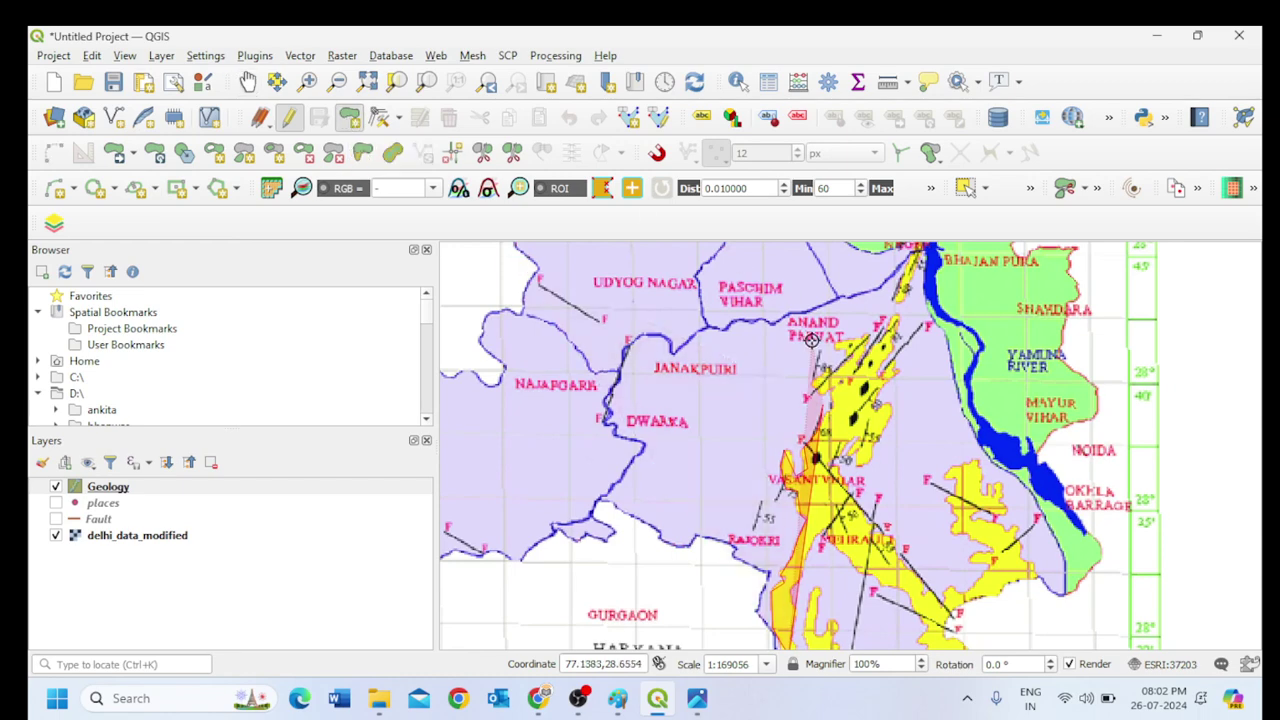
left_click(826, 397)
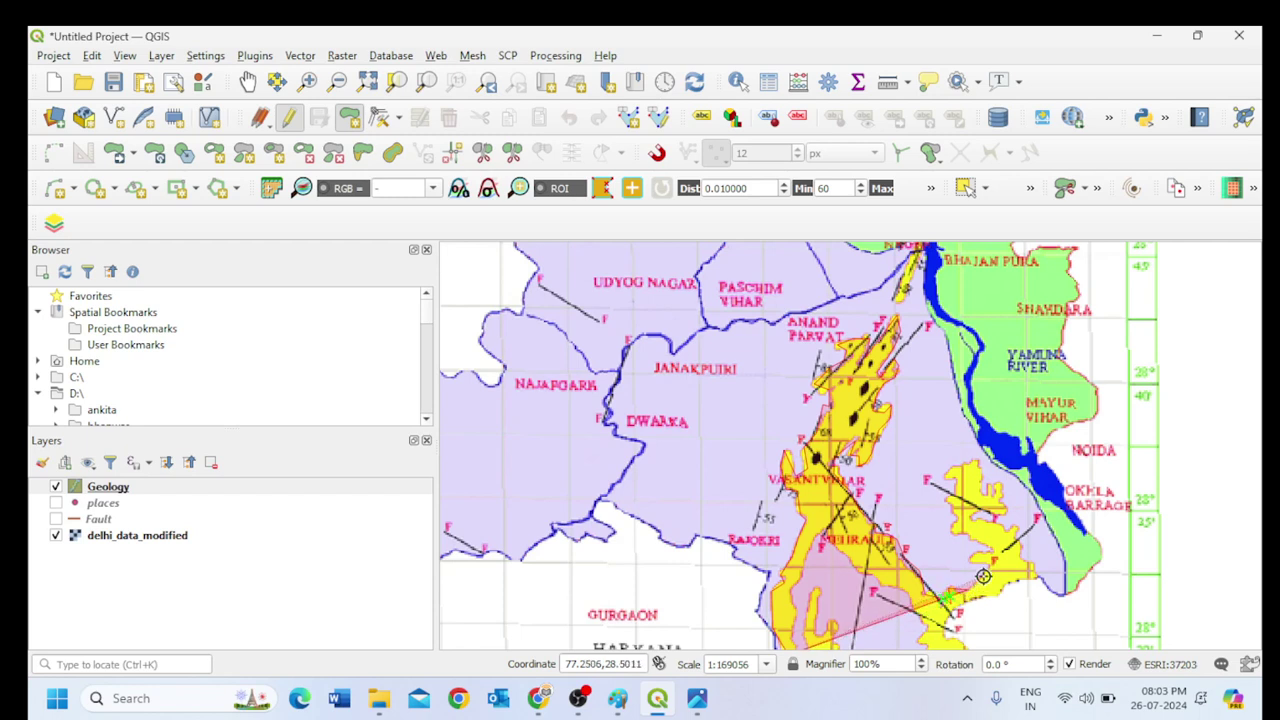
left_click(988, 491)
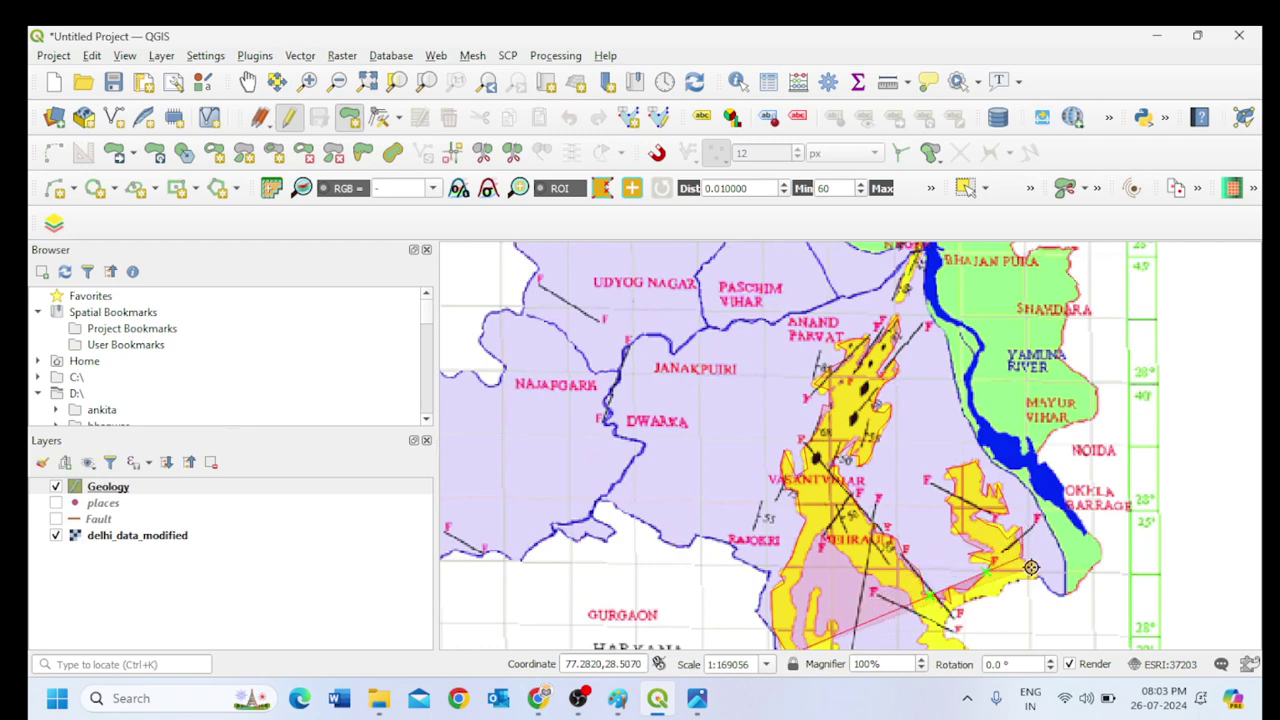
Trace the lavender unit's border with the green unit from the southeastern corner north along the Yamuna and northwest past Rohini.
left_click(1064, 589)
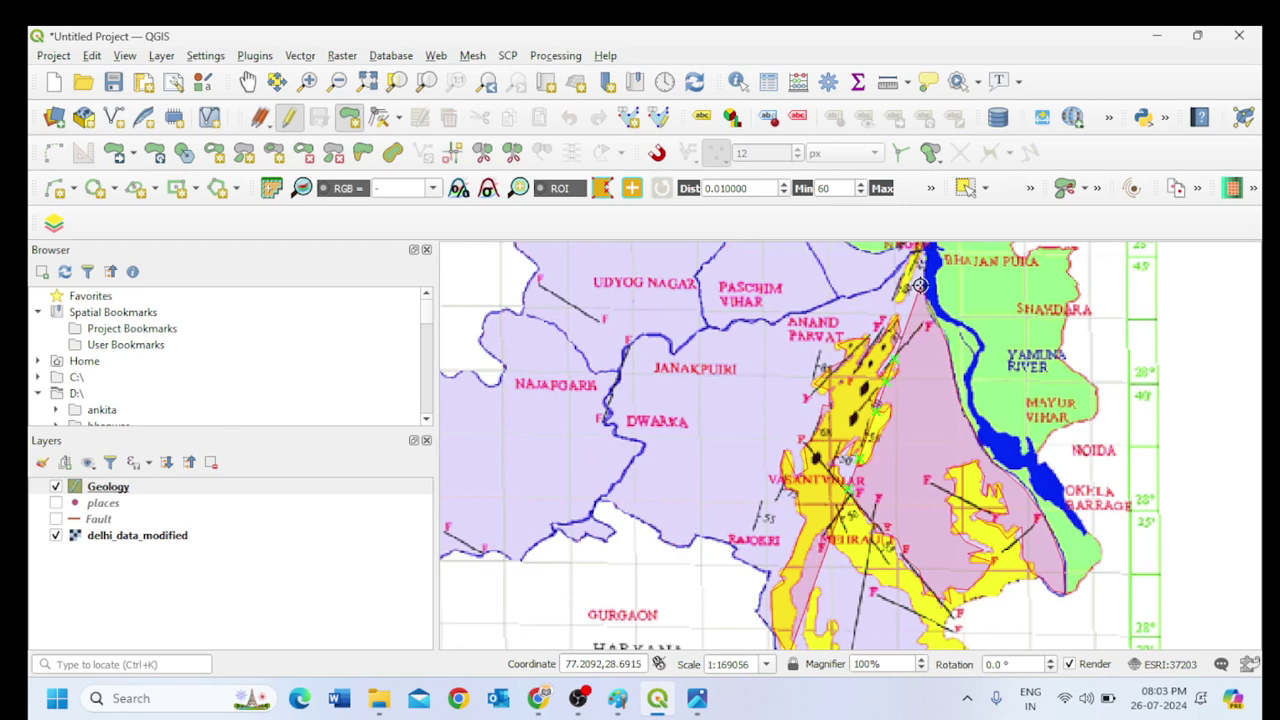
key("Up")
key("Up")
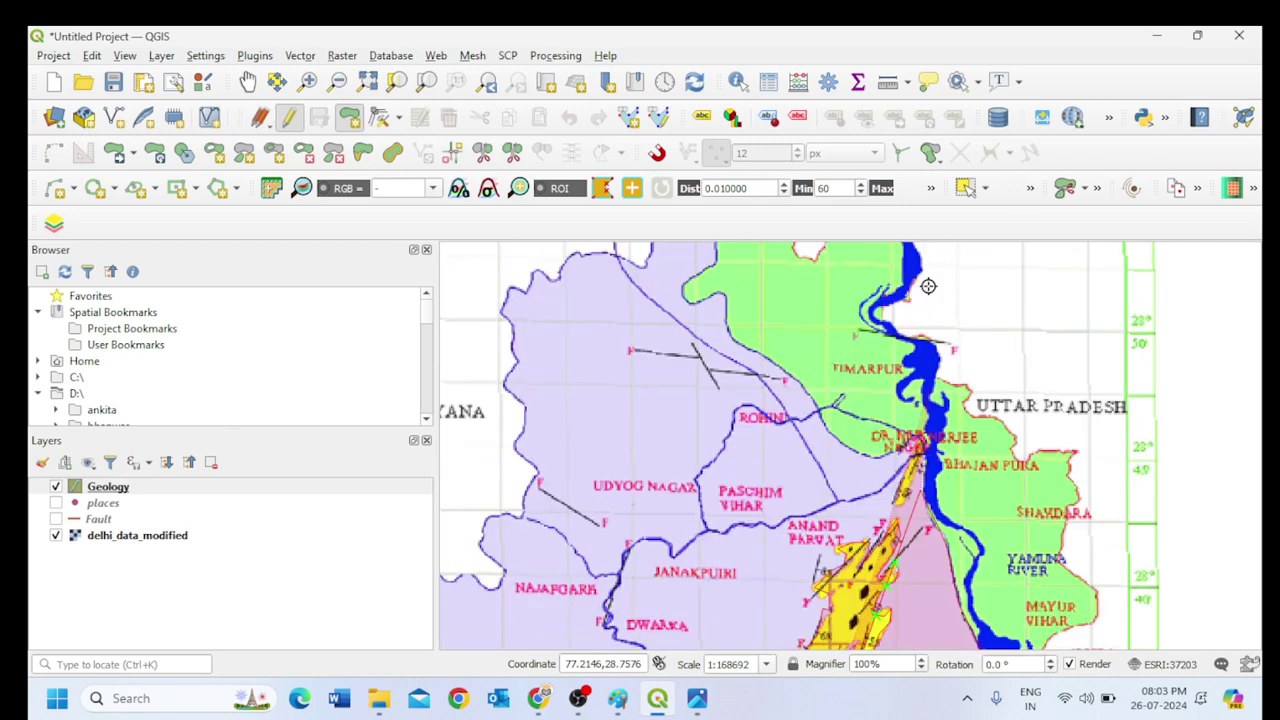
left_click(926, 456)
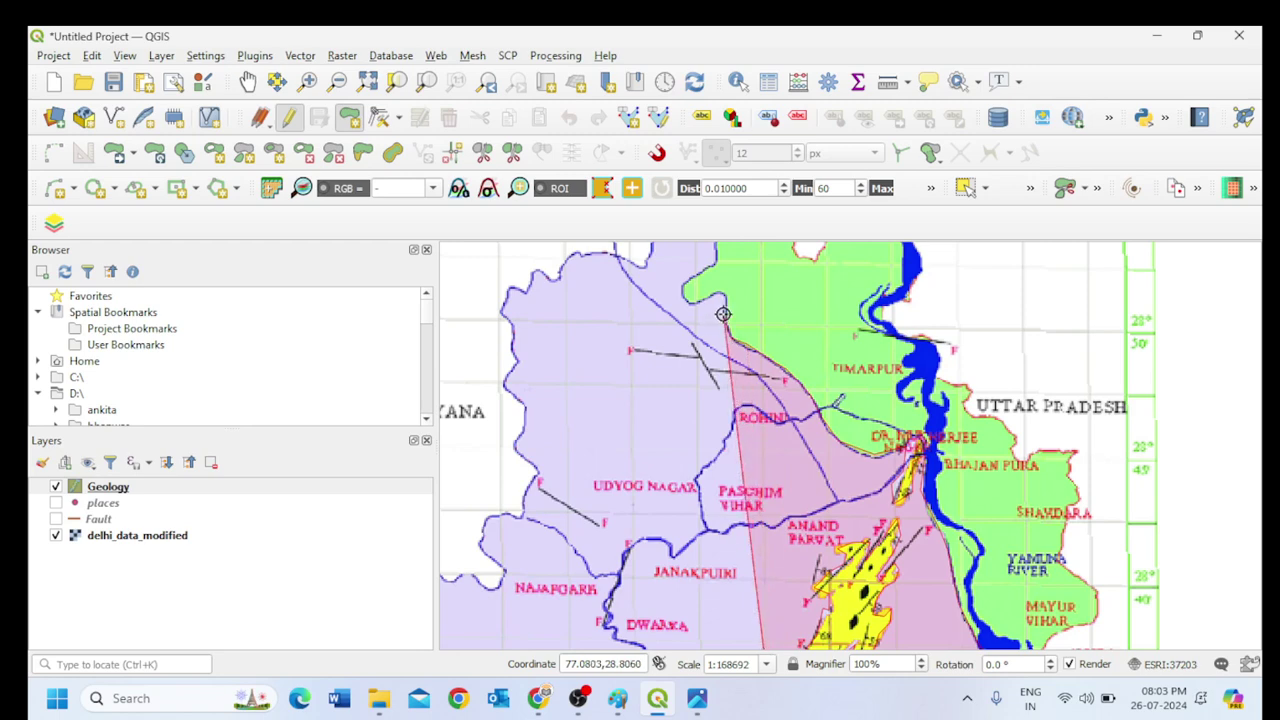
Trace the polygon boundary around the lavender area near Narela and down the Haryana border past Udyog Nagar.
key("Up")
key("Down")
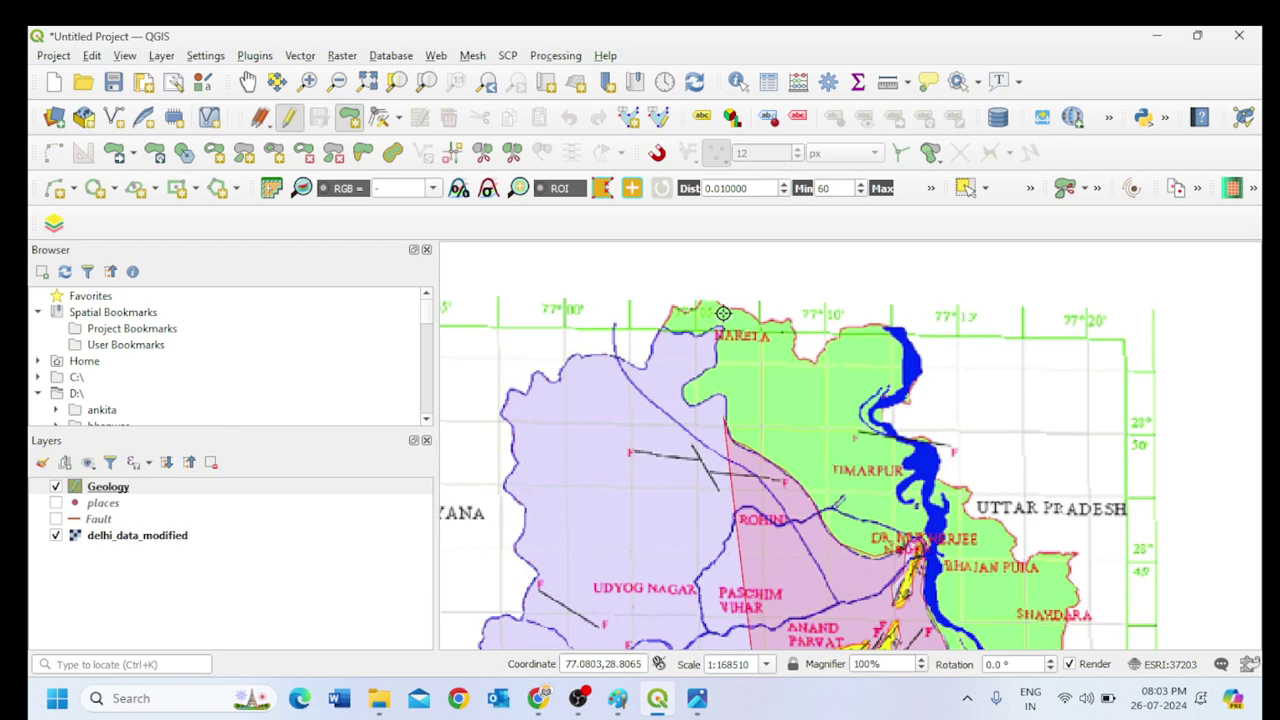
key("Up")
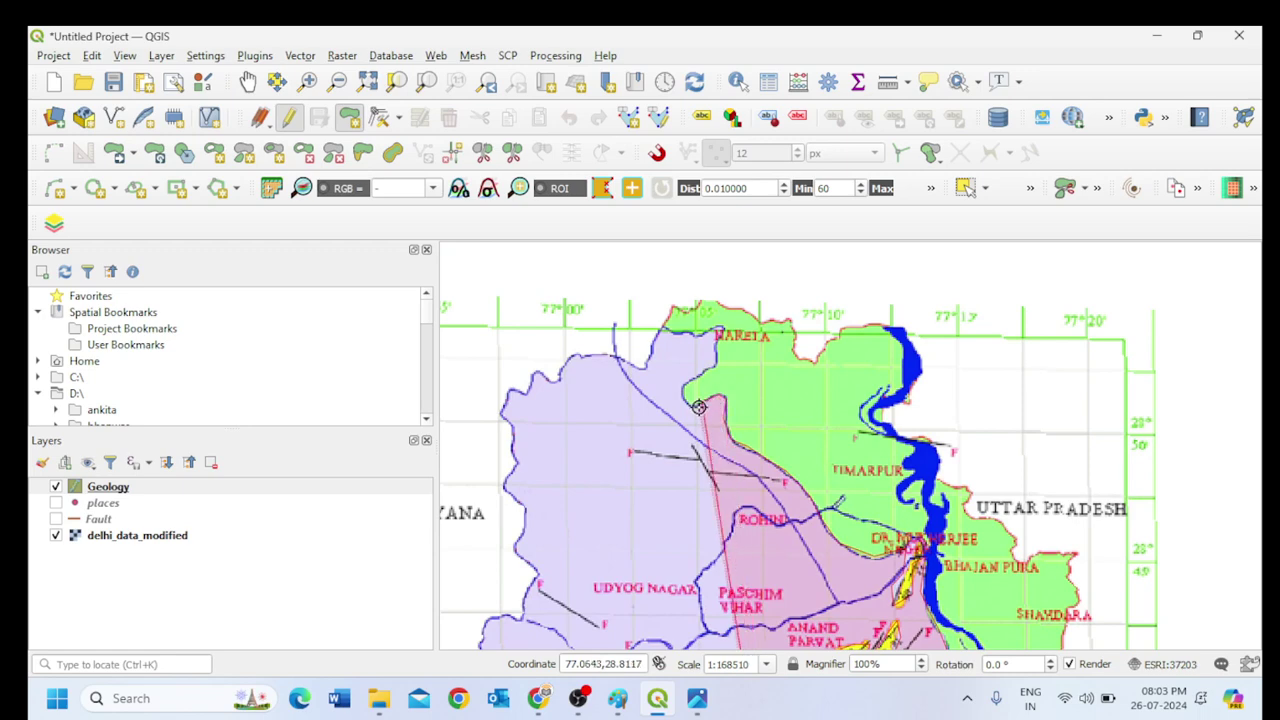
left_click(676, 389)
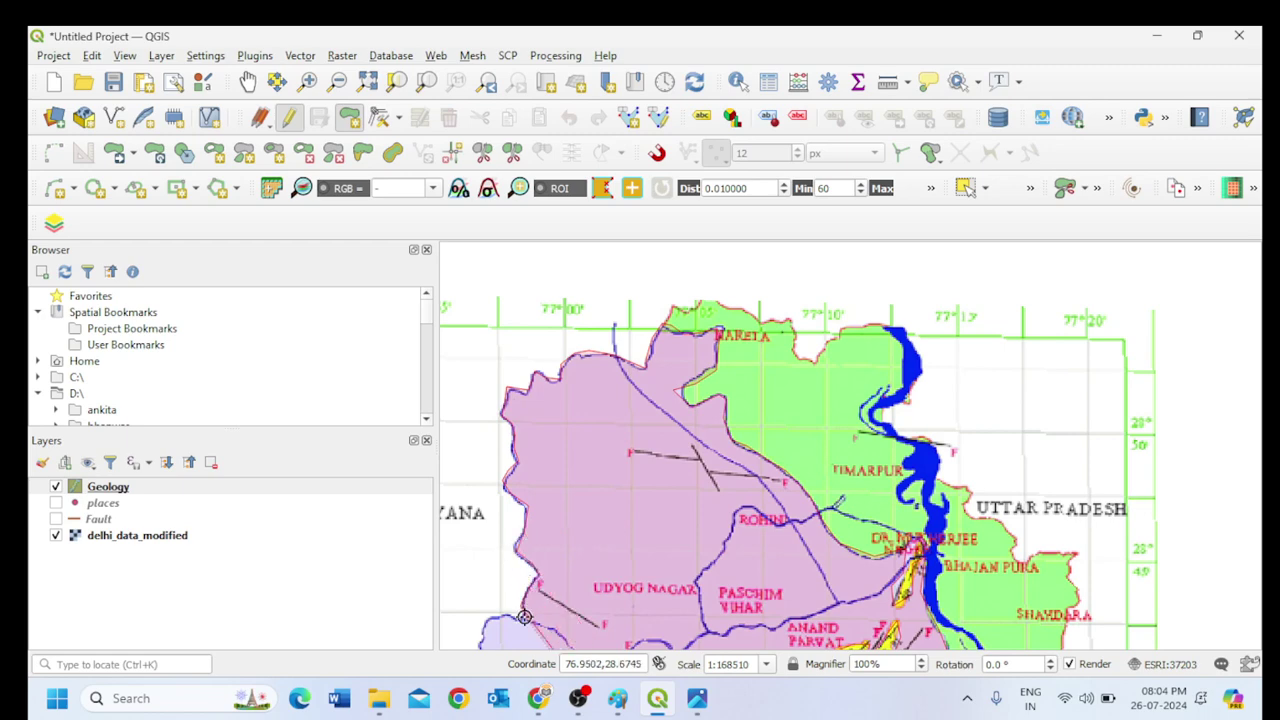
Trace the polygon boundary down the Haryana border around Najafgarh and east past Gurgaon and Rajokri to the yellow unit's southwestern edge.
left_click_drag(517, 614, 508, 406)
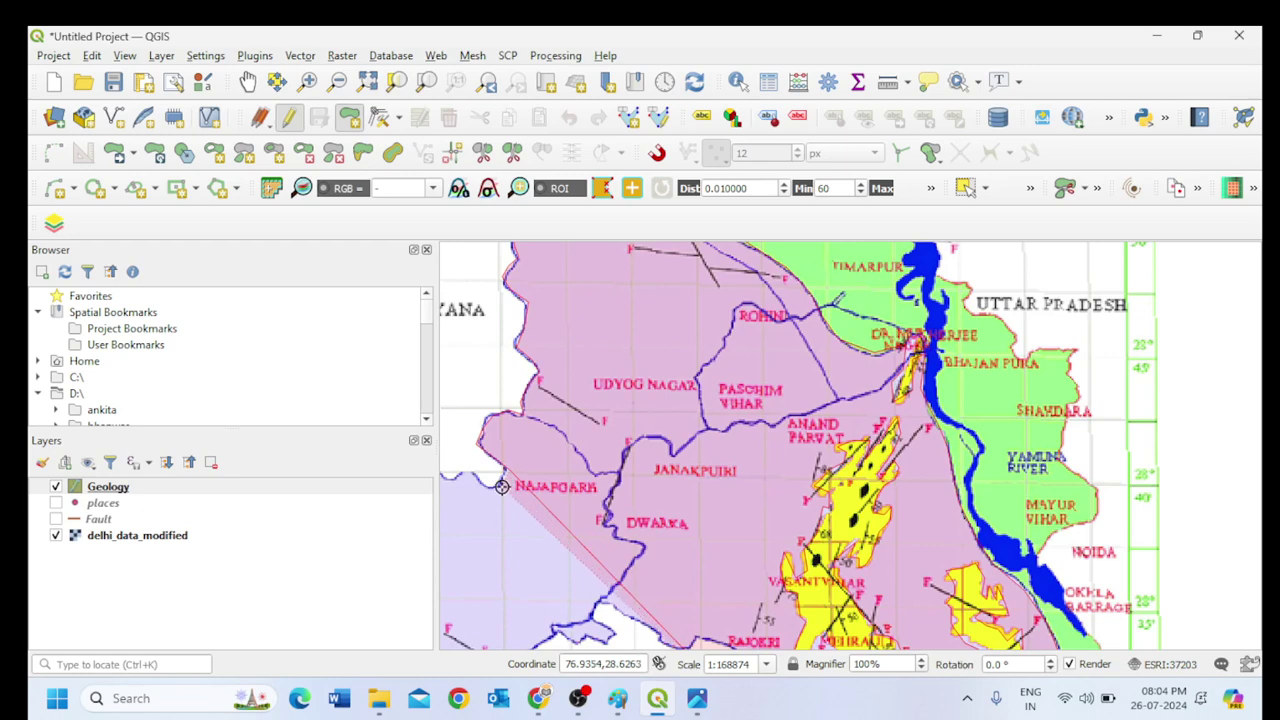
key("Left")
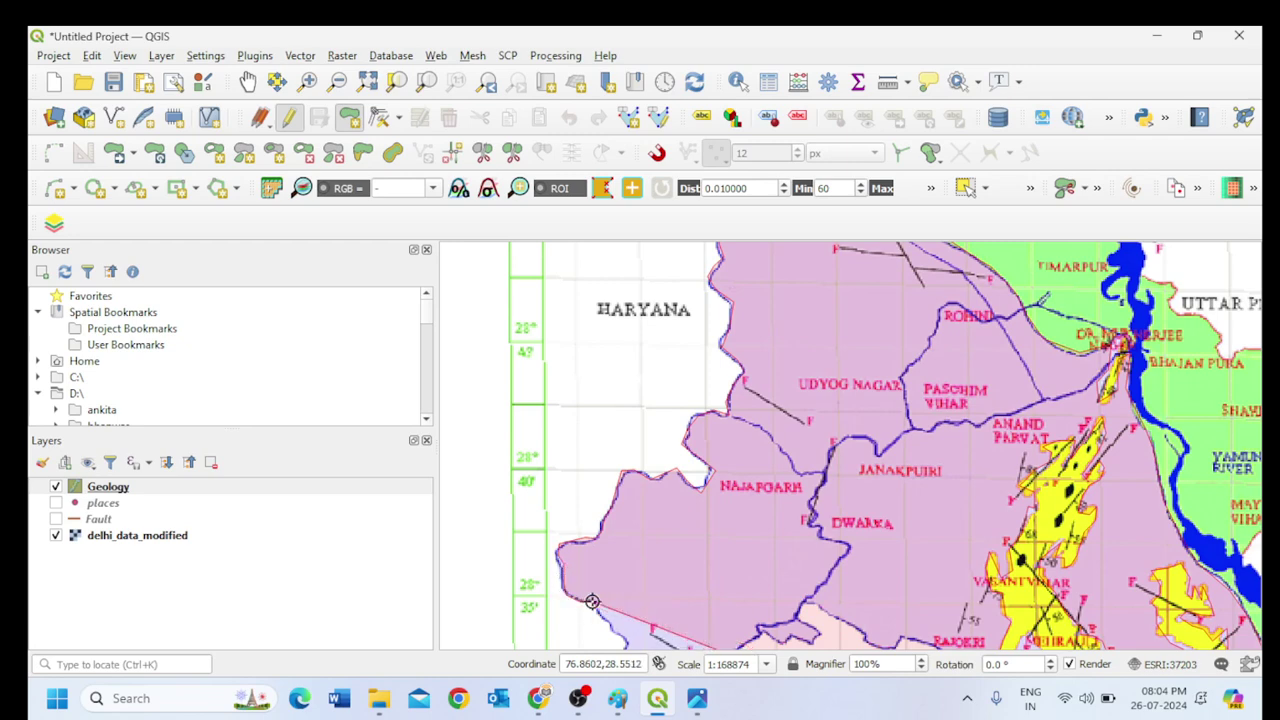
key("Down")
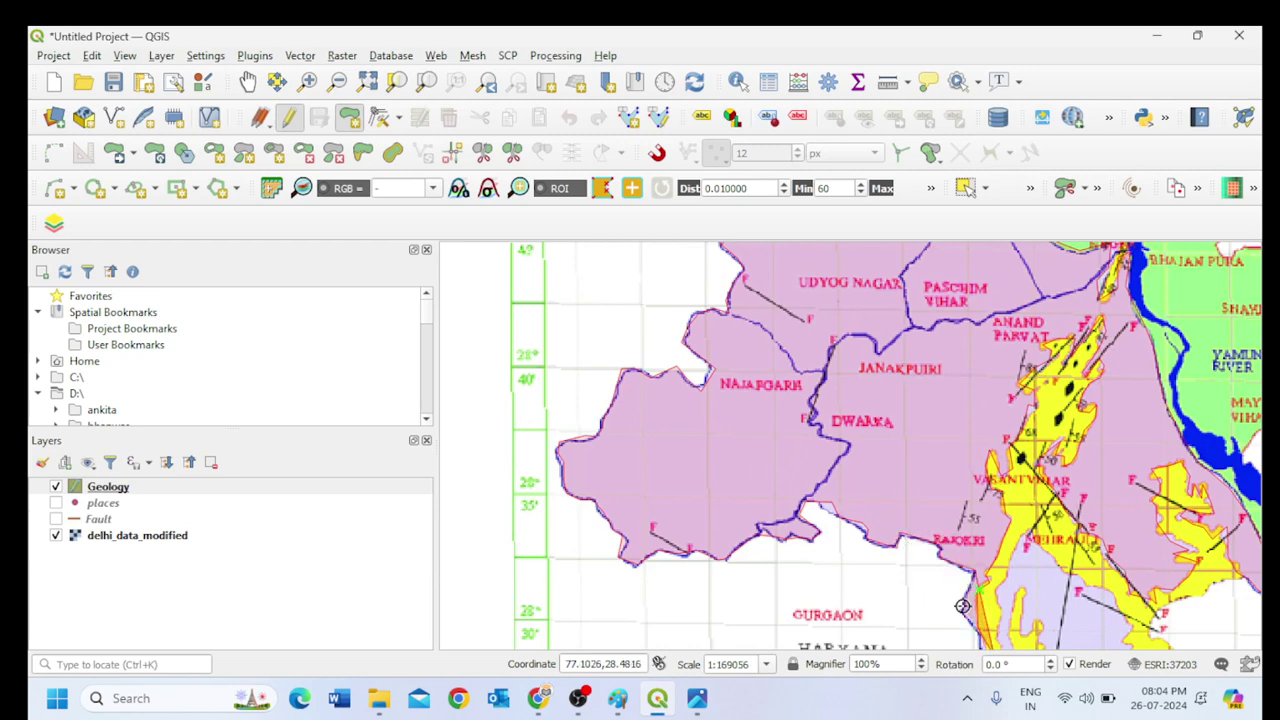
key("Down")
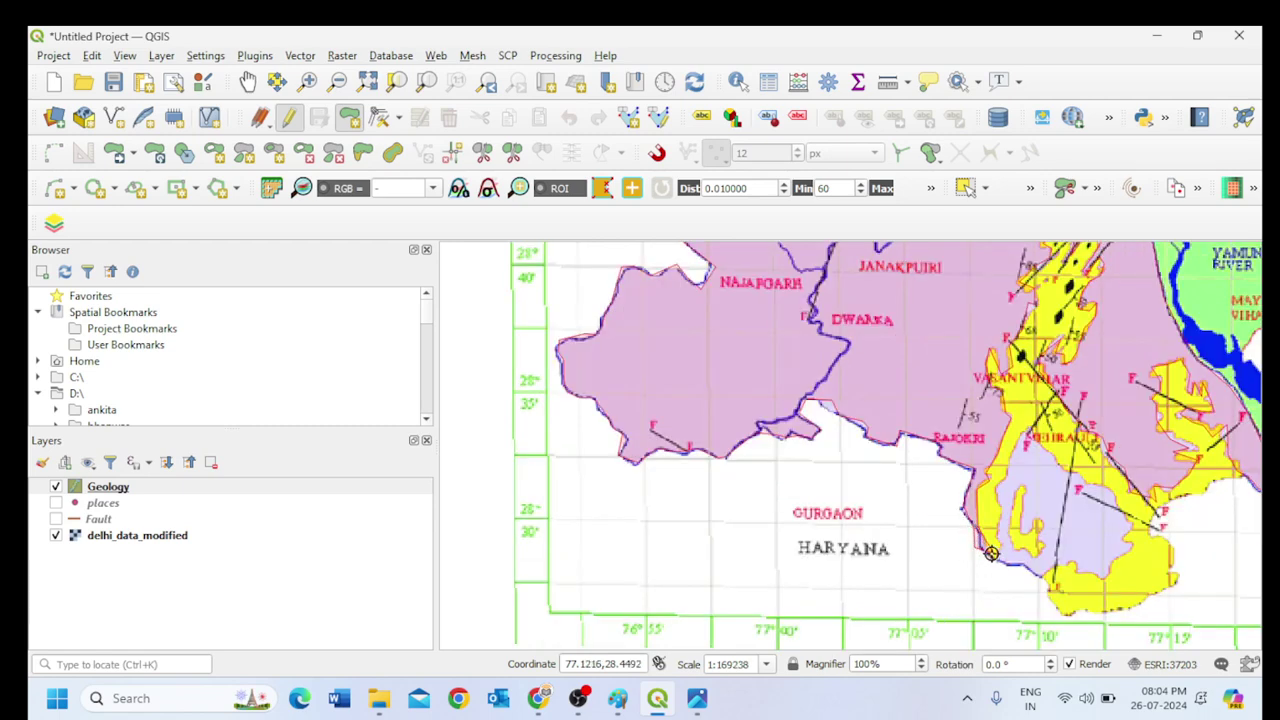
Finish the large lavender Geology polygon at the southwestern tip of the yellow unit and accept its feature attributes.
scroll(996, 551, "down", 1)
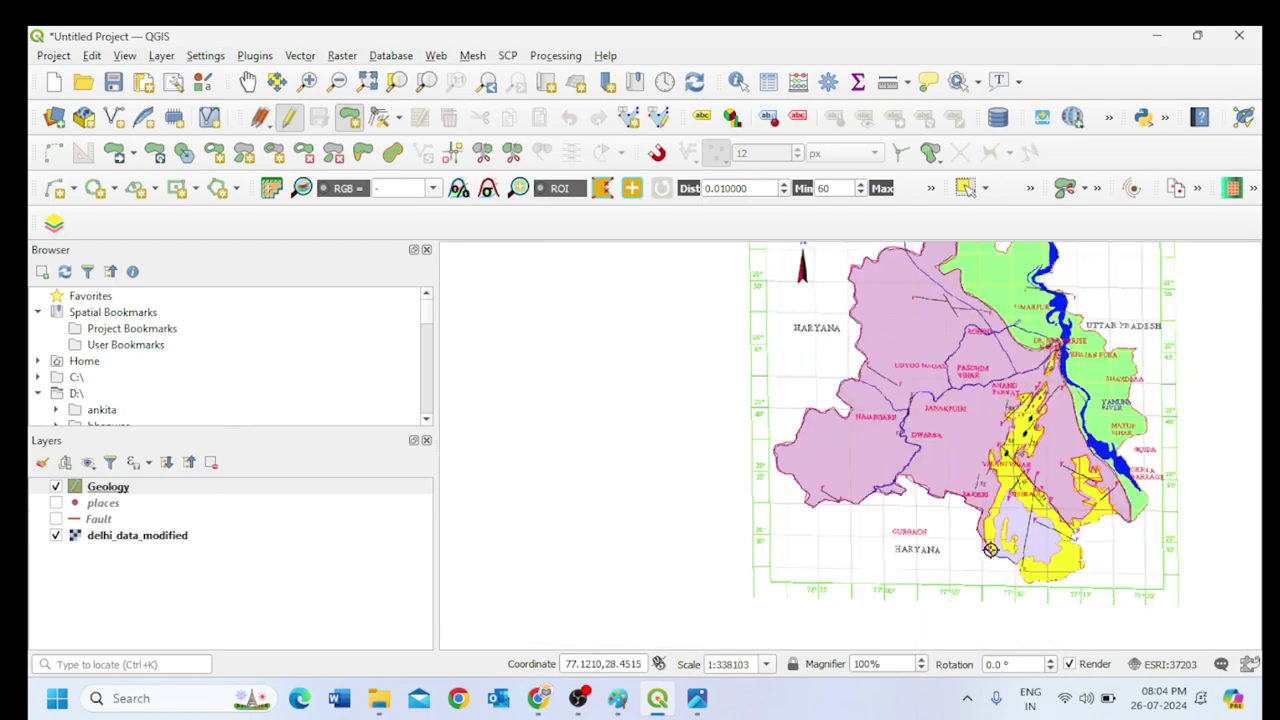
scroll(985, 545, "up", 5)
scroll(1041, 617, "down", 2)
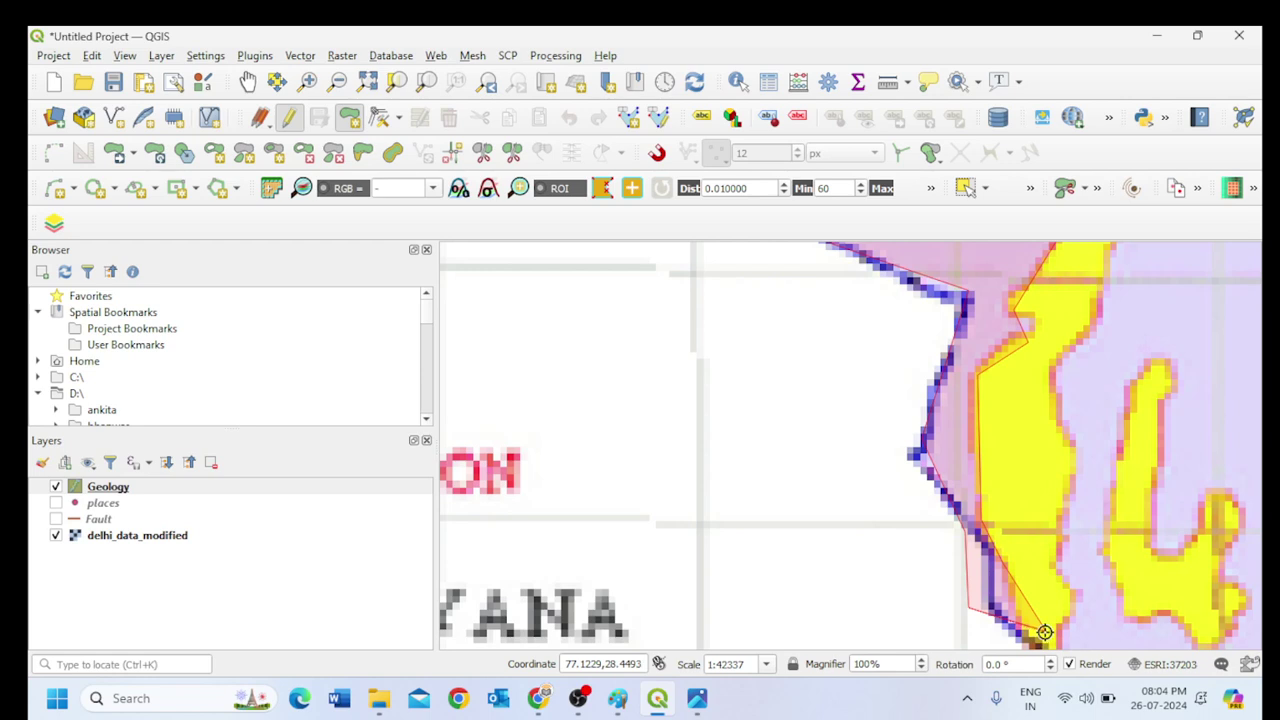
right_click(1044, 632)
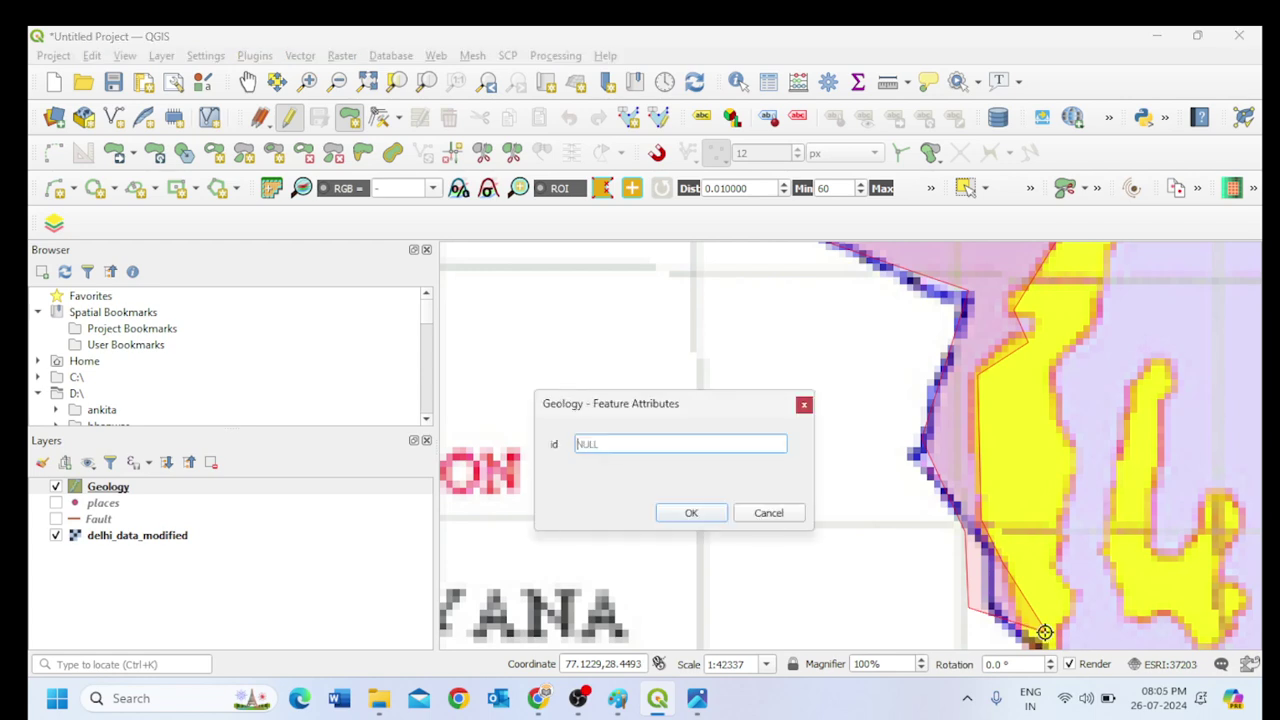
left_click(690, 514)
Zoom to the full extent of delhi_data_modified and briefly hide the raster to inspect the new Geology polygon.
scroll(654, 466, "up", 2)
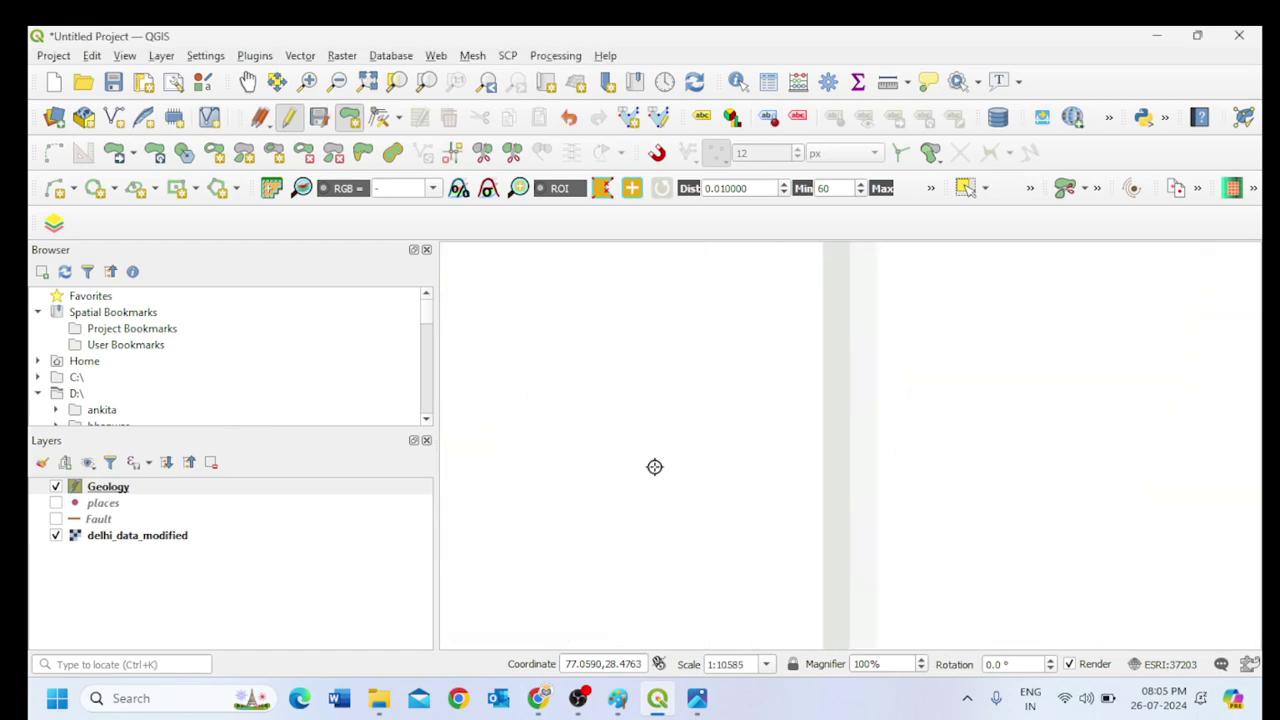
right_click(123, 546)
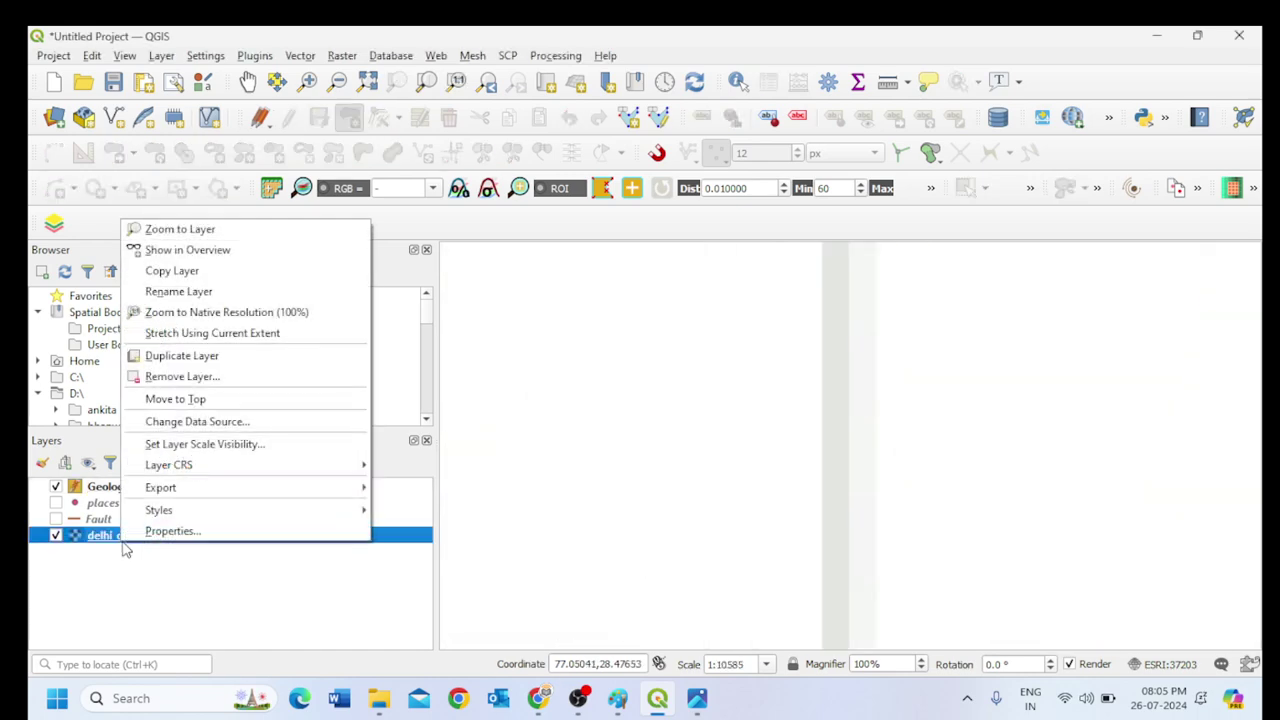
left_click(236, 232)
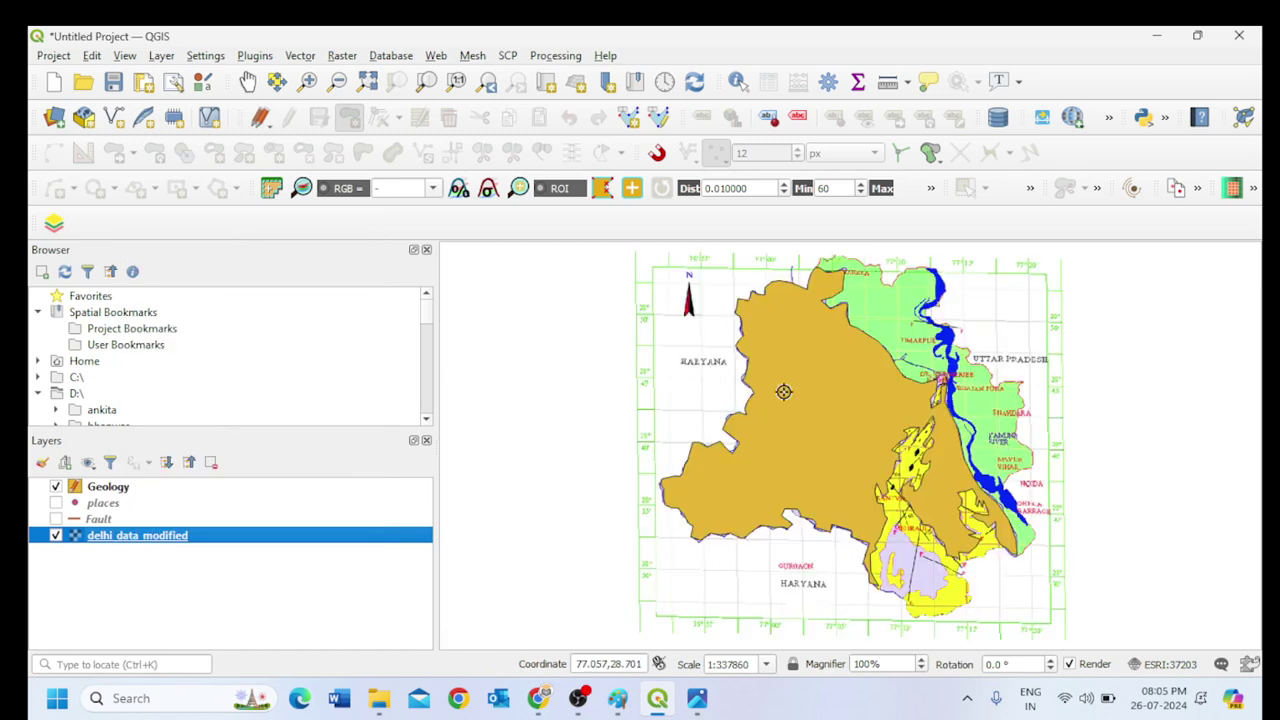
left_click(56, 536)
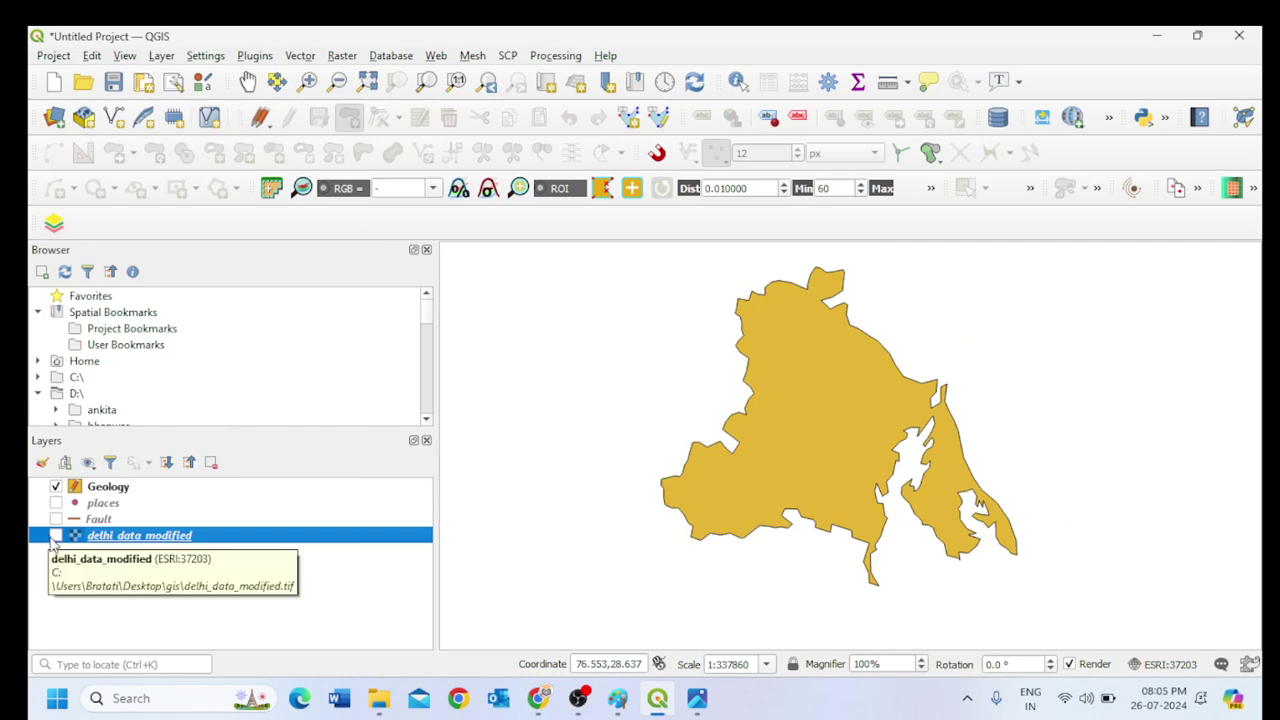
left_click(56, 536)
Start a second Geology polygon around the lavender area south of Mehrauli, tracing its southern and eastern edges.
scroll(930, 550, "down", 1)
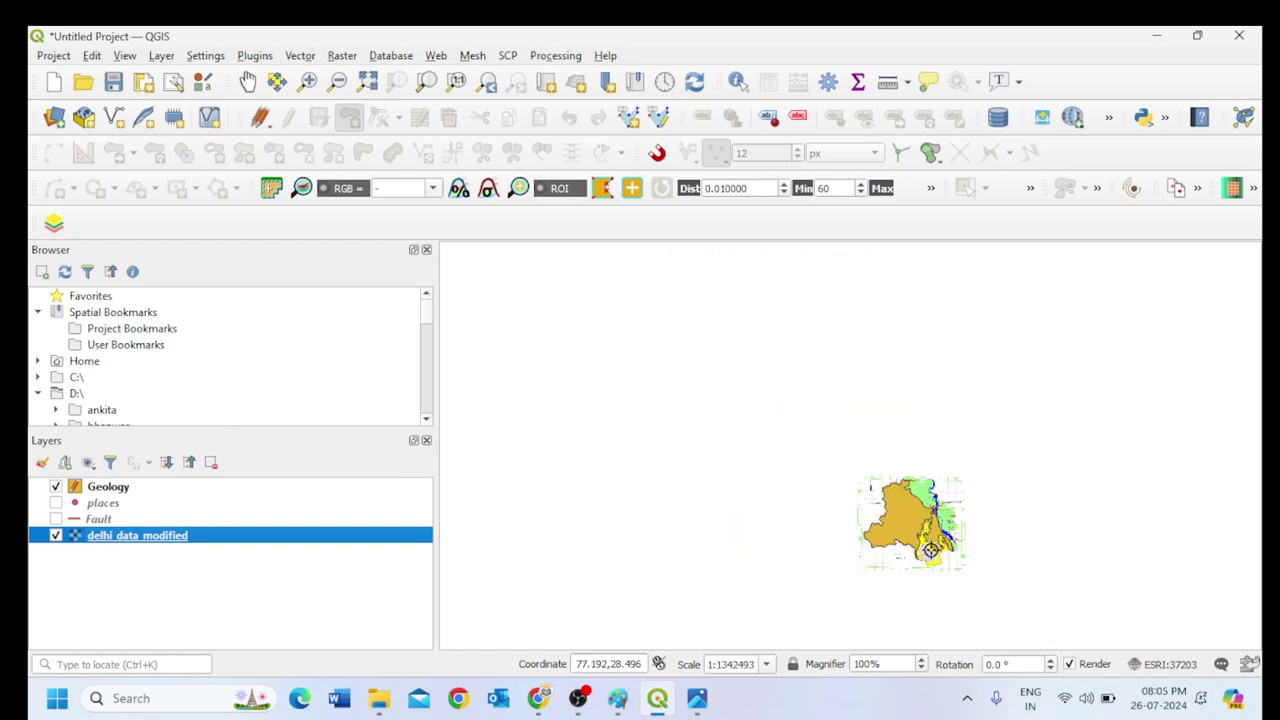
scroll(910, 560, "up", 2)
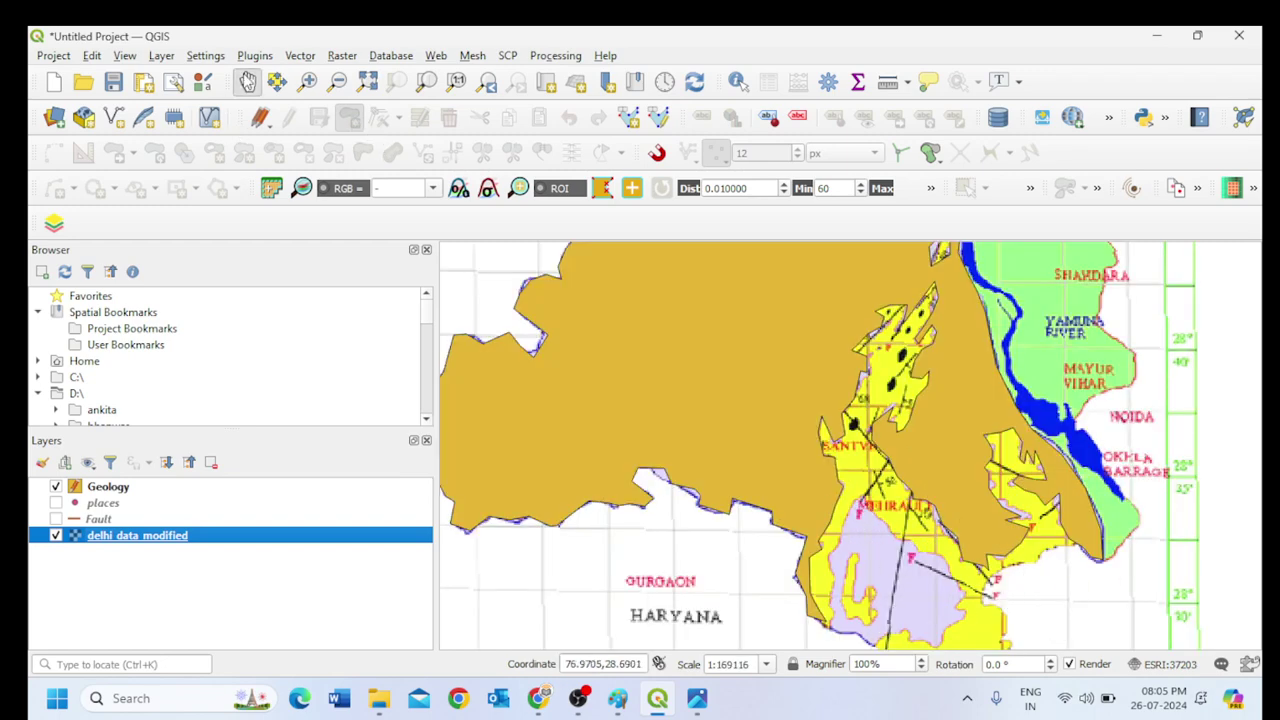
left_click_drag(553, 487, 310, 395)
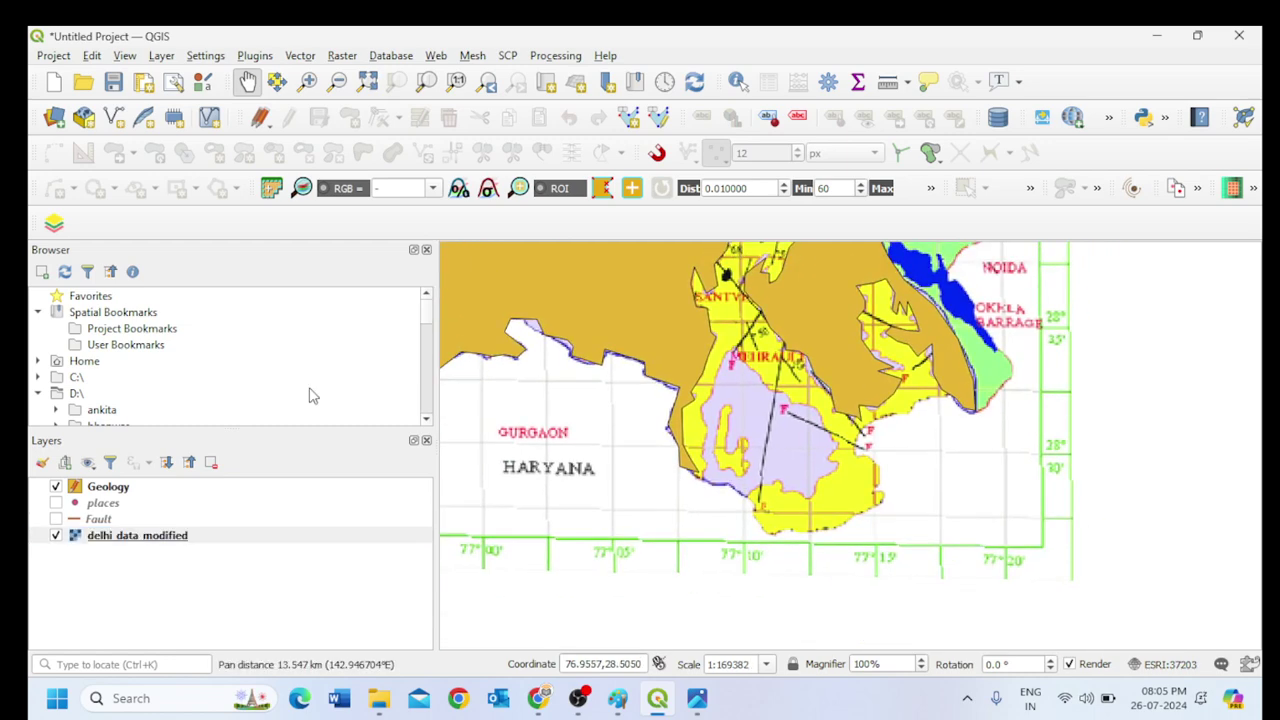
left_click(104, 488)
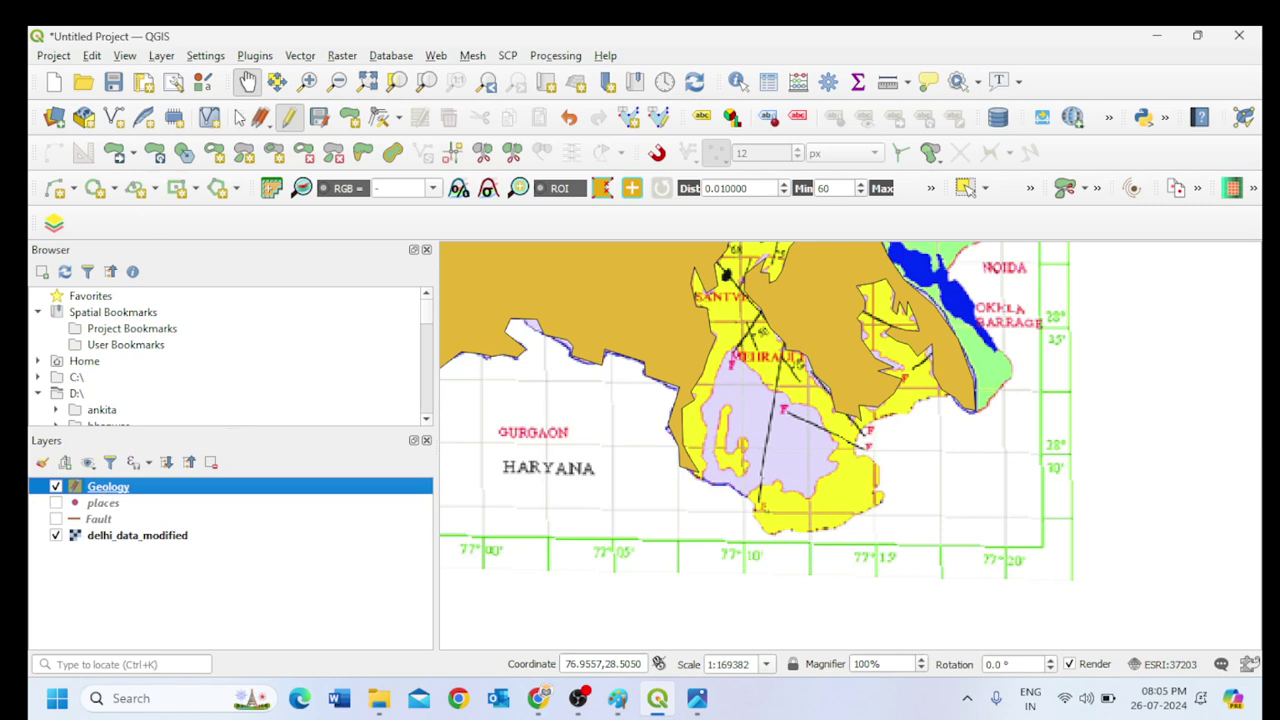
left_click(360, 120)
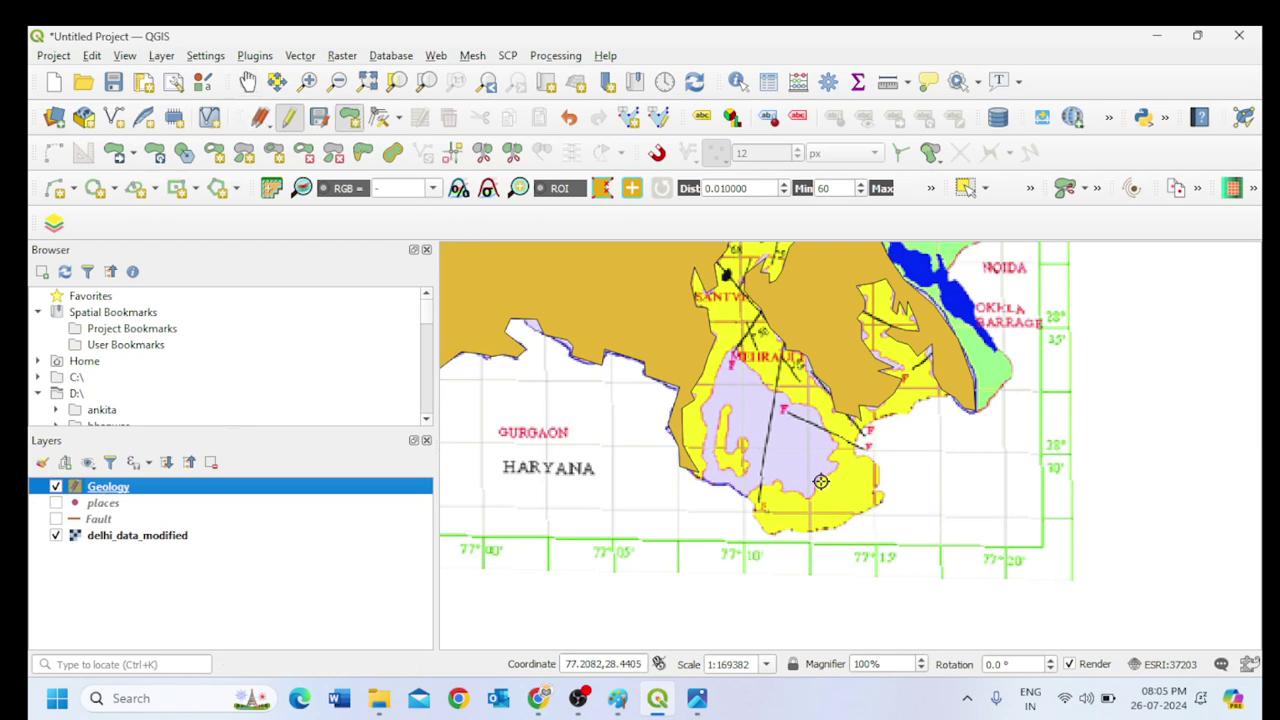
left_click(751, 496)
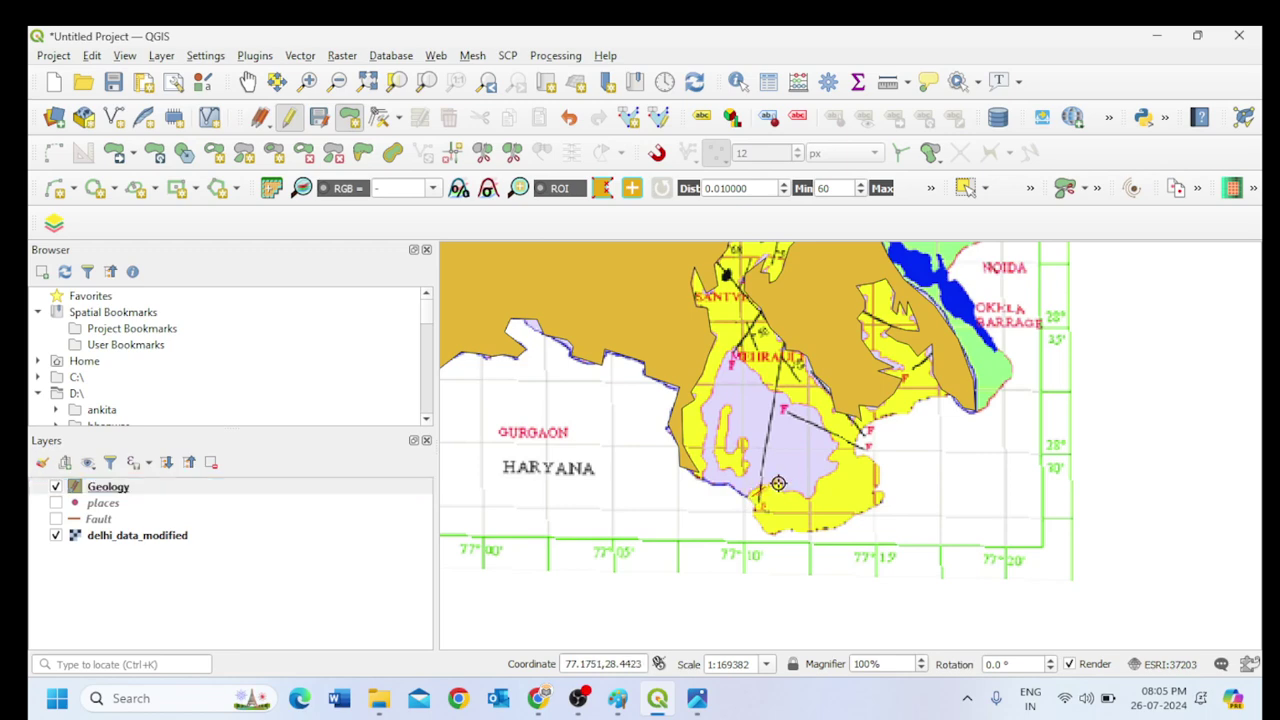
left_click(813, 497)
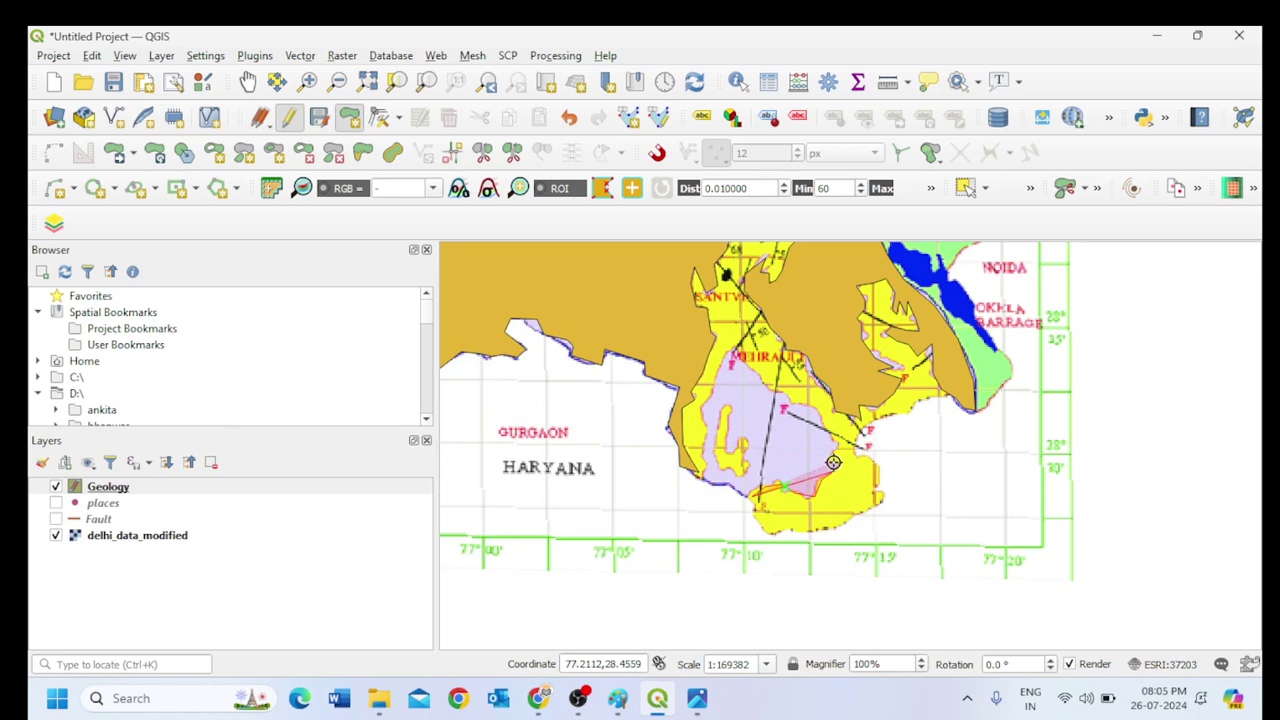
left_click(823, 424)
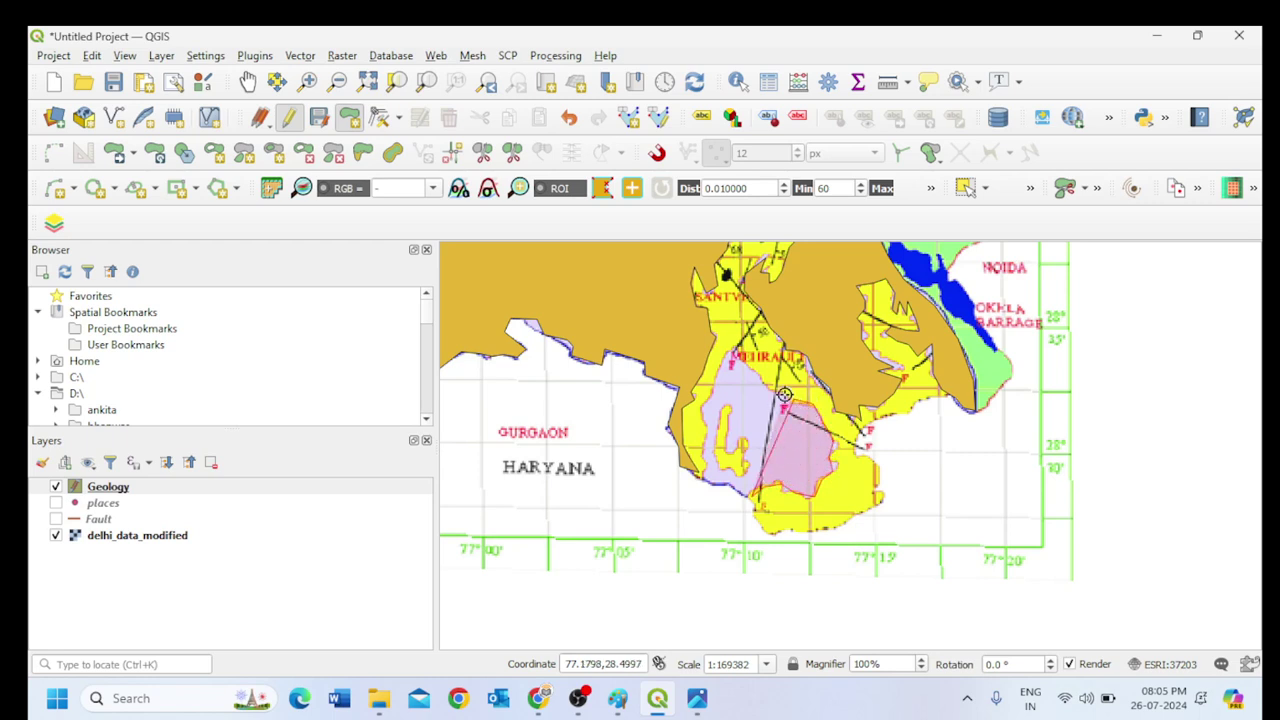
Trace the northern and western edges of the lavender area south of Mehrauli and finish the polygon with id 2.
left_click(730, 350)
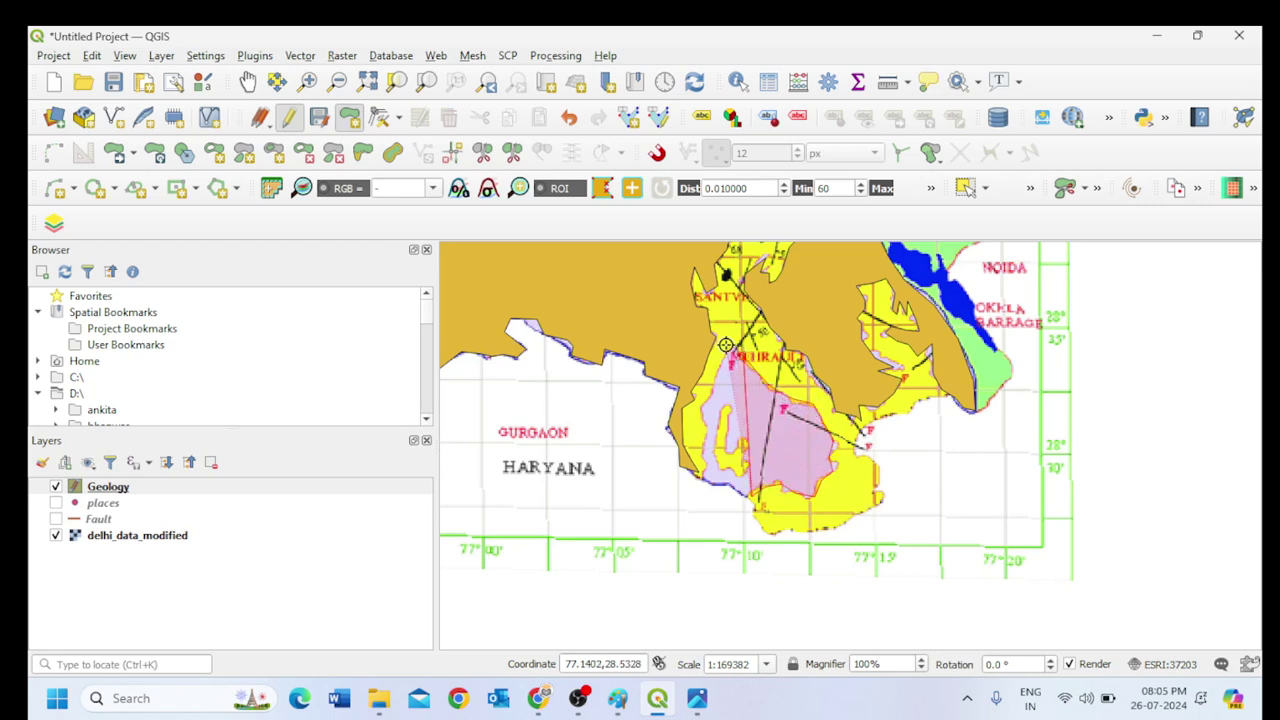
left_click(707, 391)
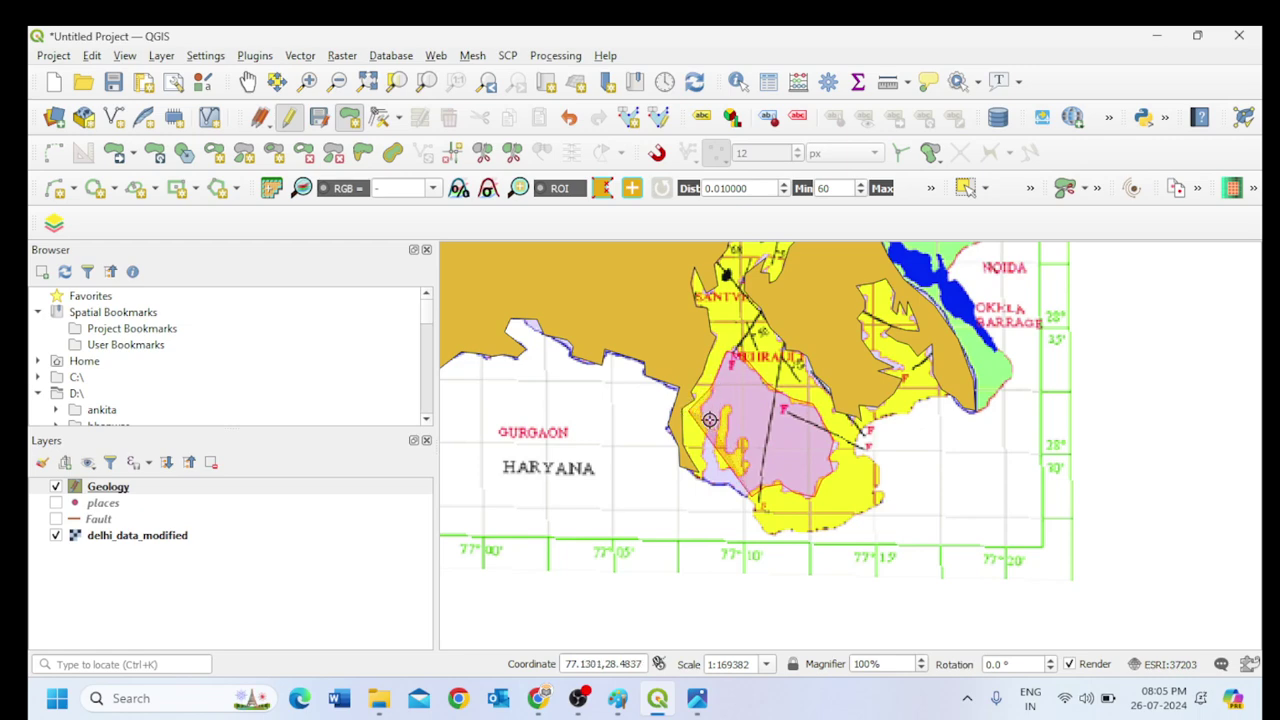
left_click(703, 479)
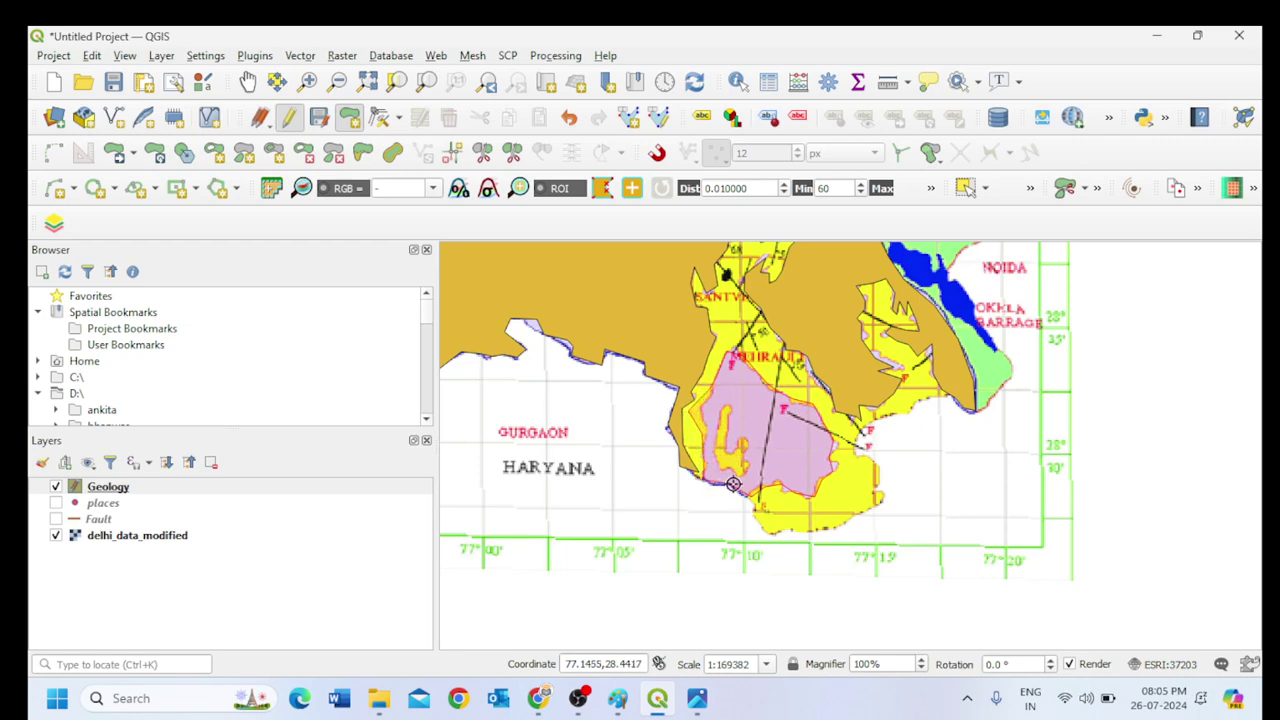
right_click(750, 495)
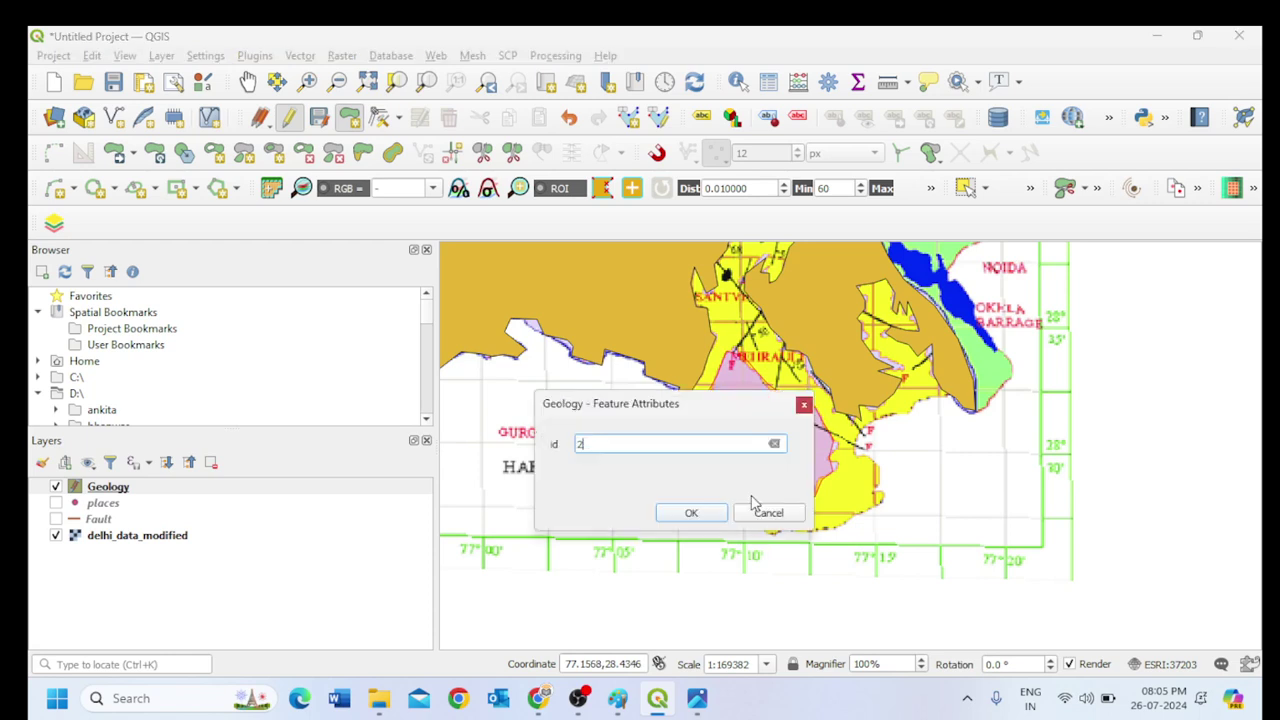
type("2")
left_click(706, 517)
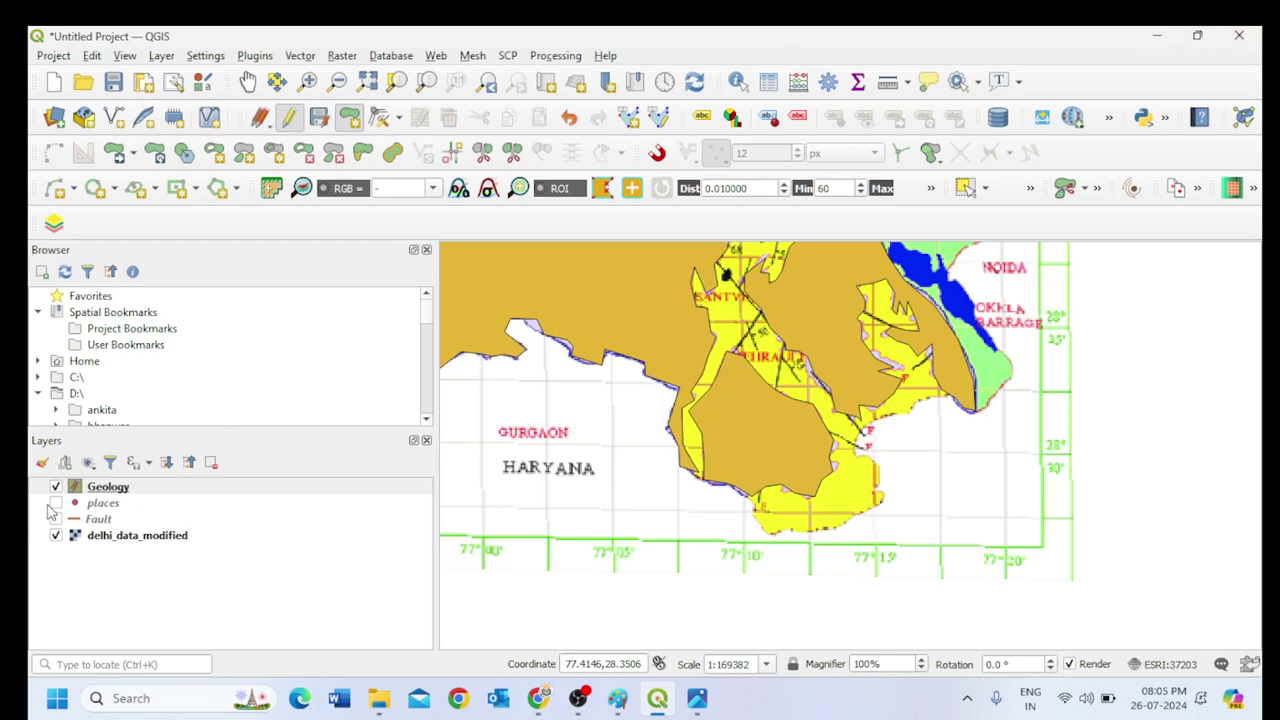
Stop editing the Geology layer and save its changes.
left_click(288, 117)
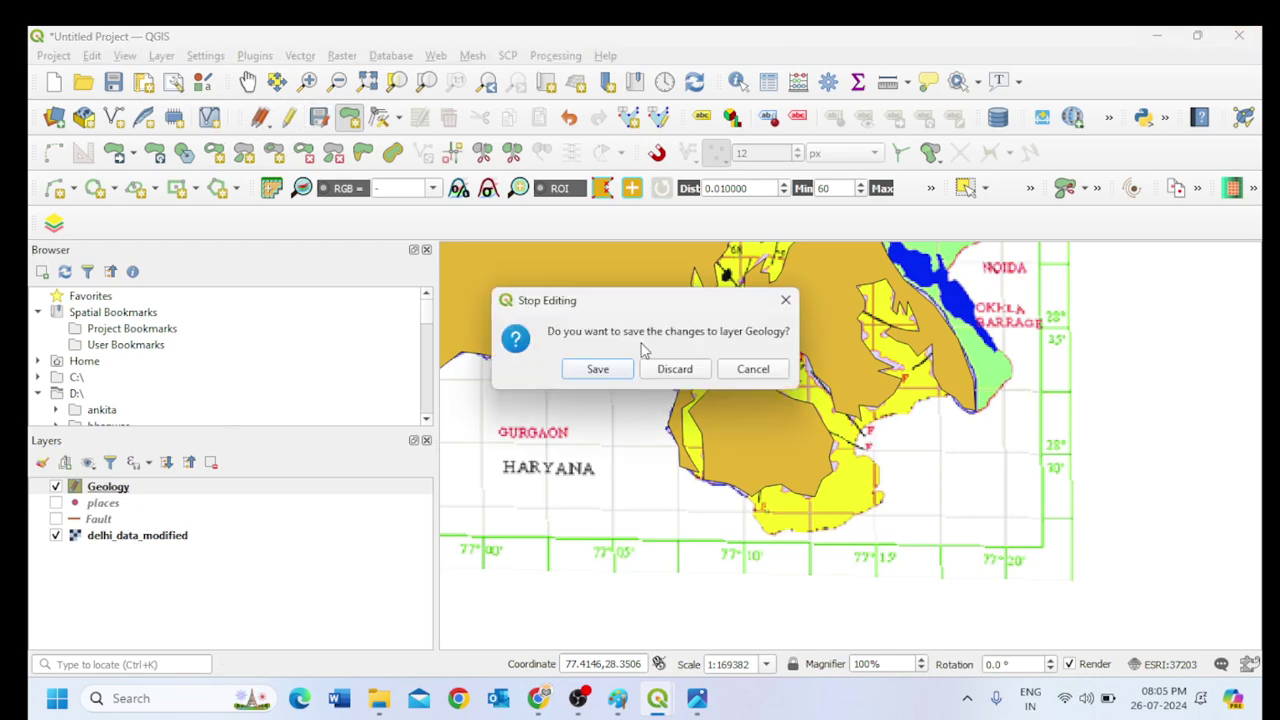
left_click(612, 374)
scroll(686, 390, "up", 2)
scroll(686, 390, "down", 4)
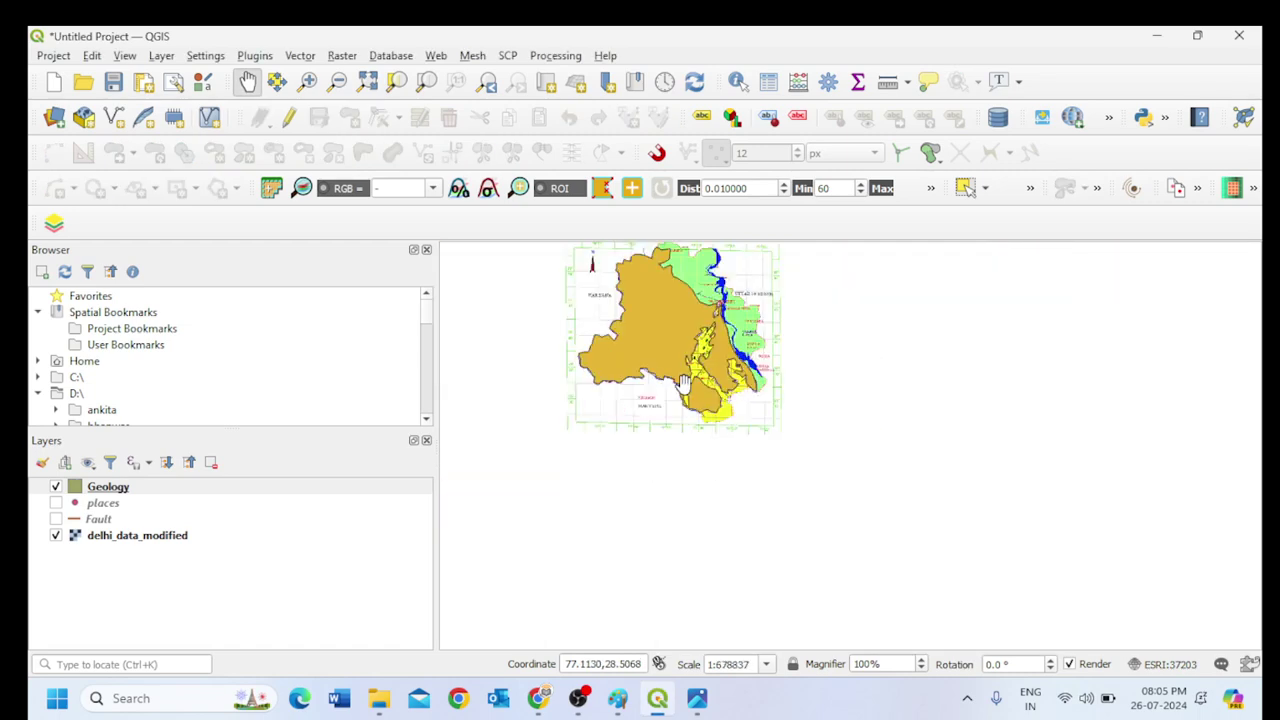
left_click_drag(672, 366, 714, 476)
scroll(714, 476, "up", 1)
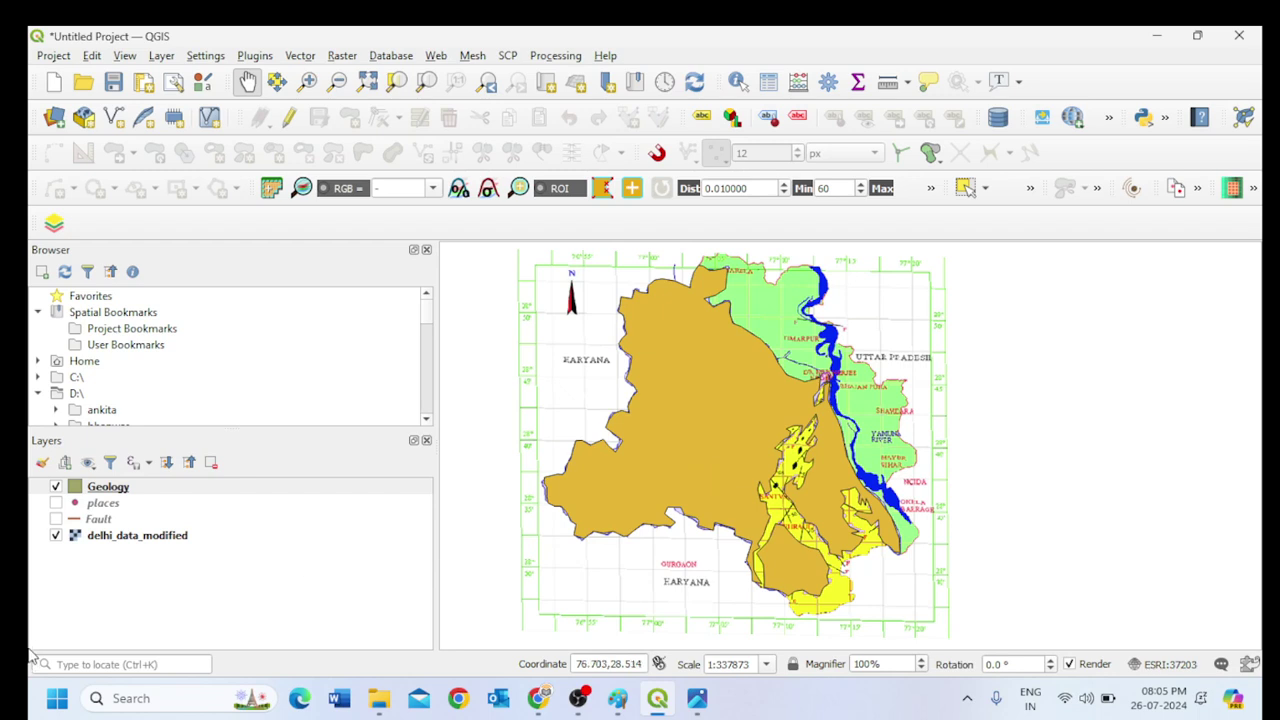
Toggle the visibility of the delhi_data_modified raster and the Geology layer to compare the polygons with the source map.
left_click(56, 537)
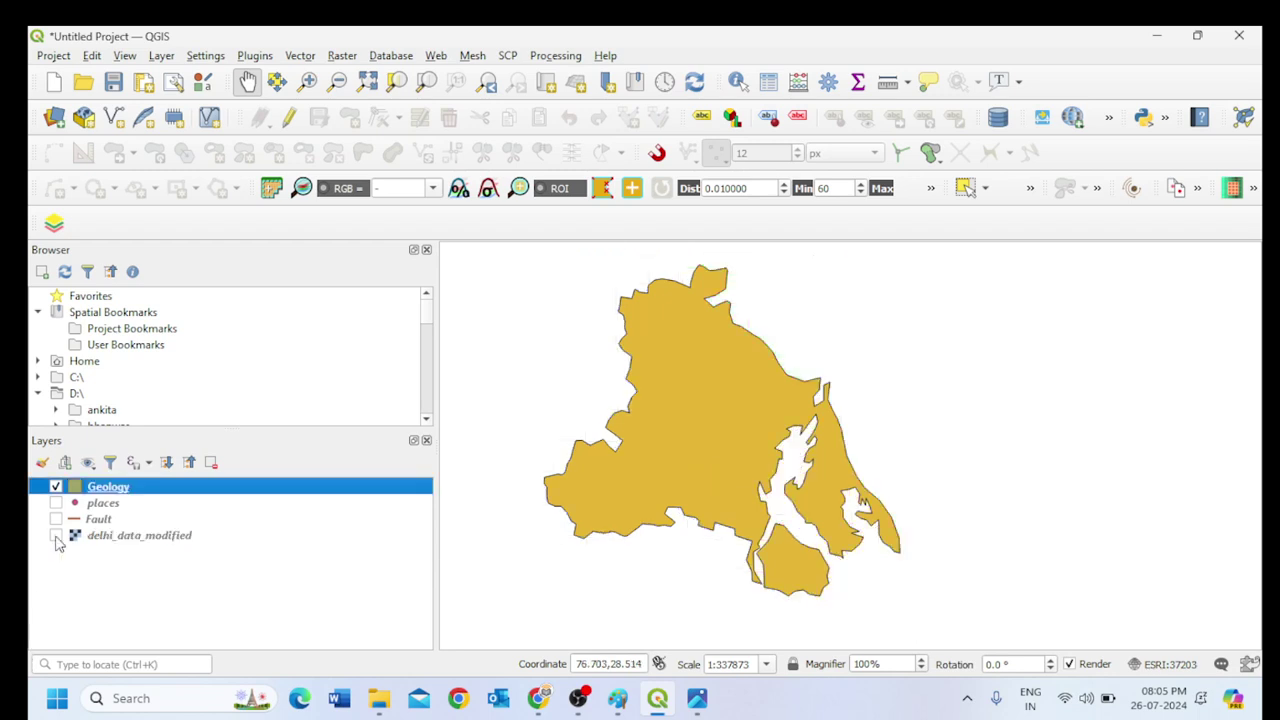
left_click(56, 537)
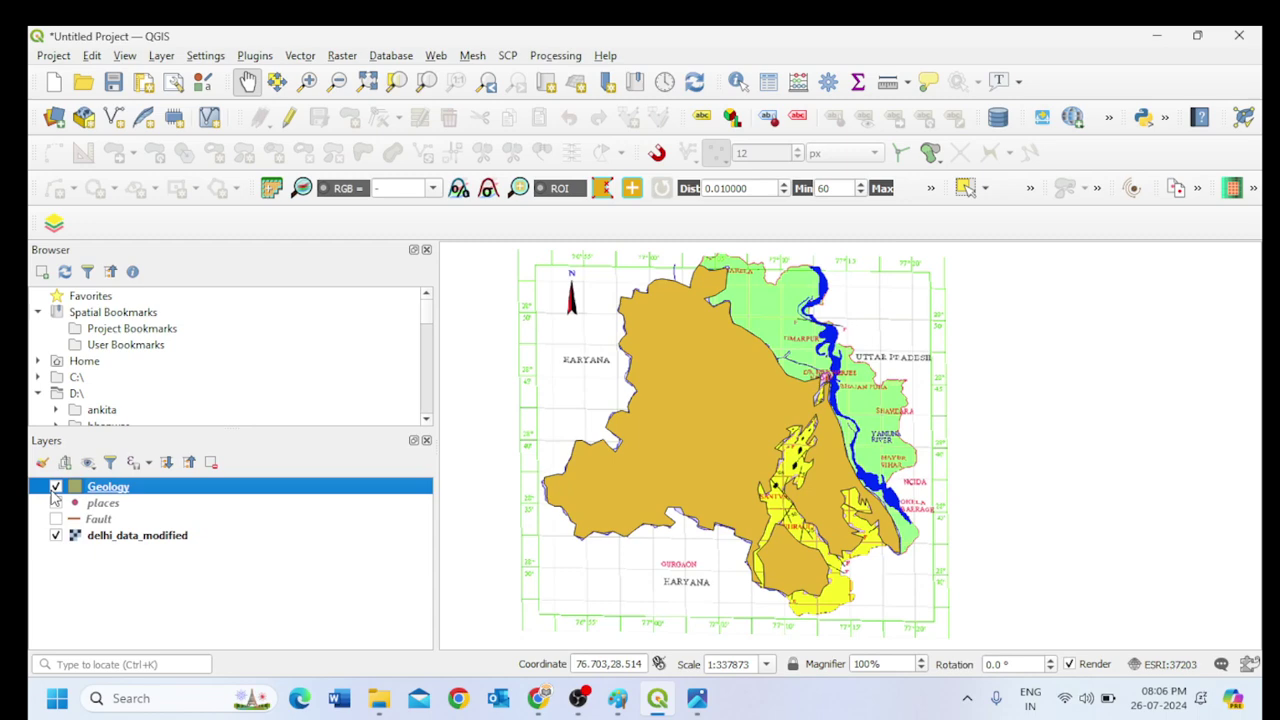
left_click(55, 488)
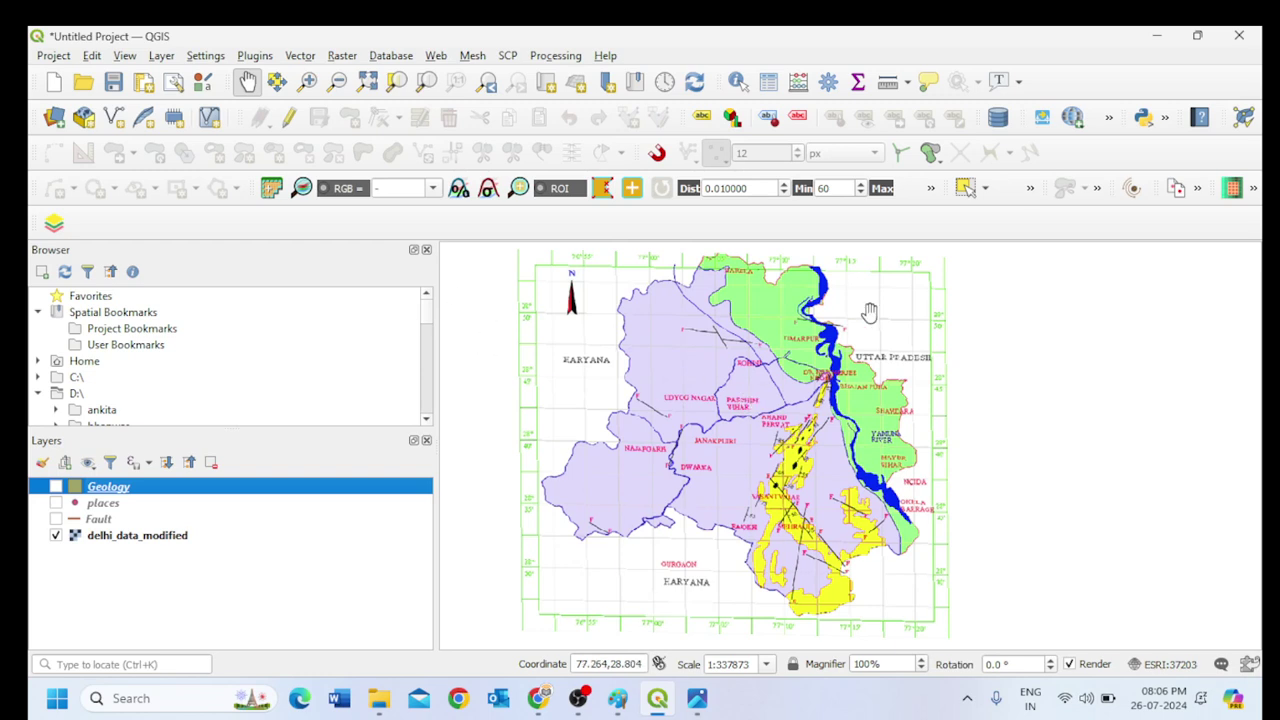
left_click(56, 486)
left_click(56, 486)
left_click(55, 488)
Examine the map units around Rohini, Anand Parvat and Mehrauli, and compare the full map with and without the Geology polygons.
scroll(815, 420, "down", 1)
scroll(810, 417, "up", 1)
scroll(755, 365, "up", 1)
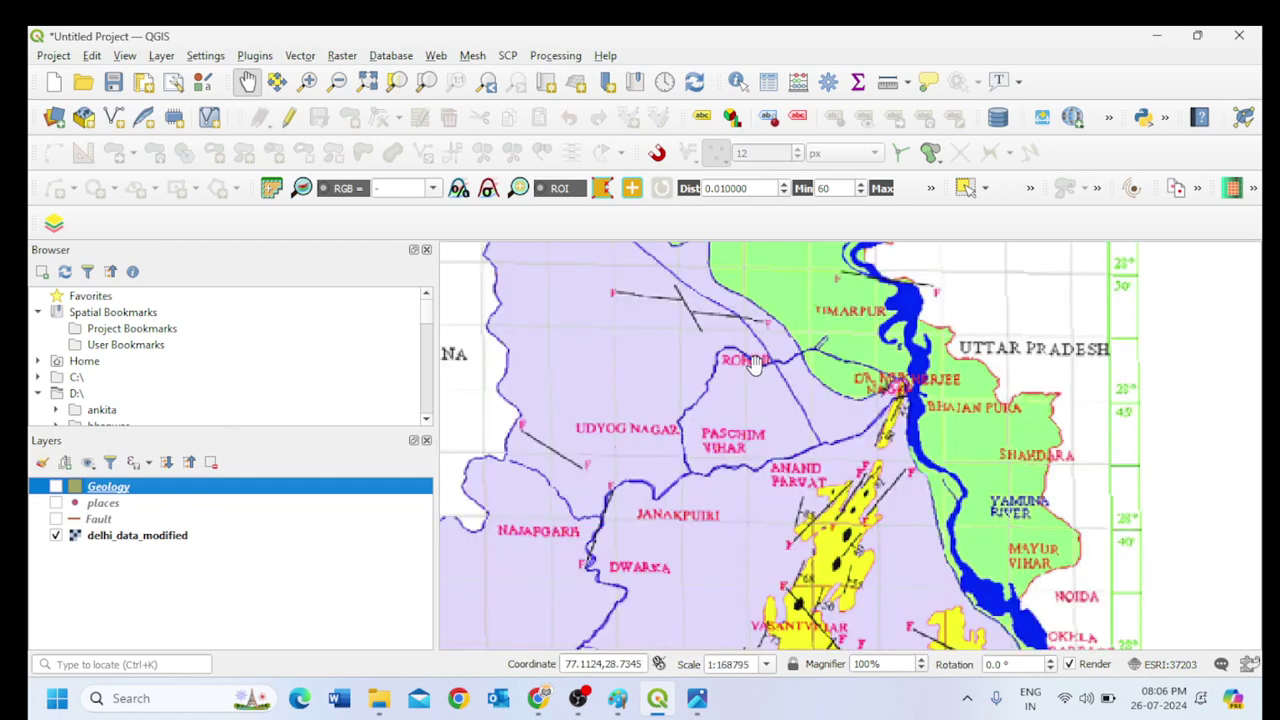
left_click_drag(795, 457, 815, 375)
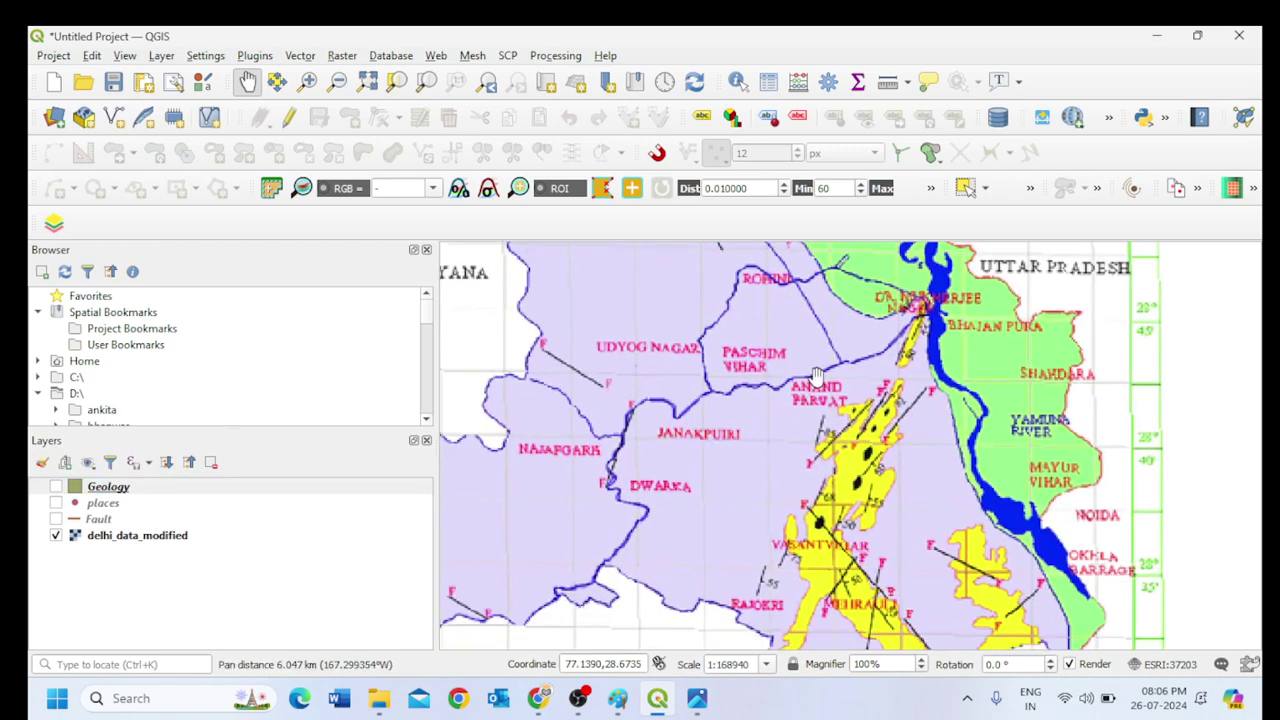
scroll(816, 375, "down", 1)
left_click_drag(863, 315, 865, 384)
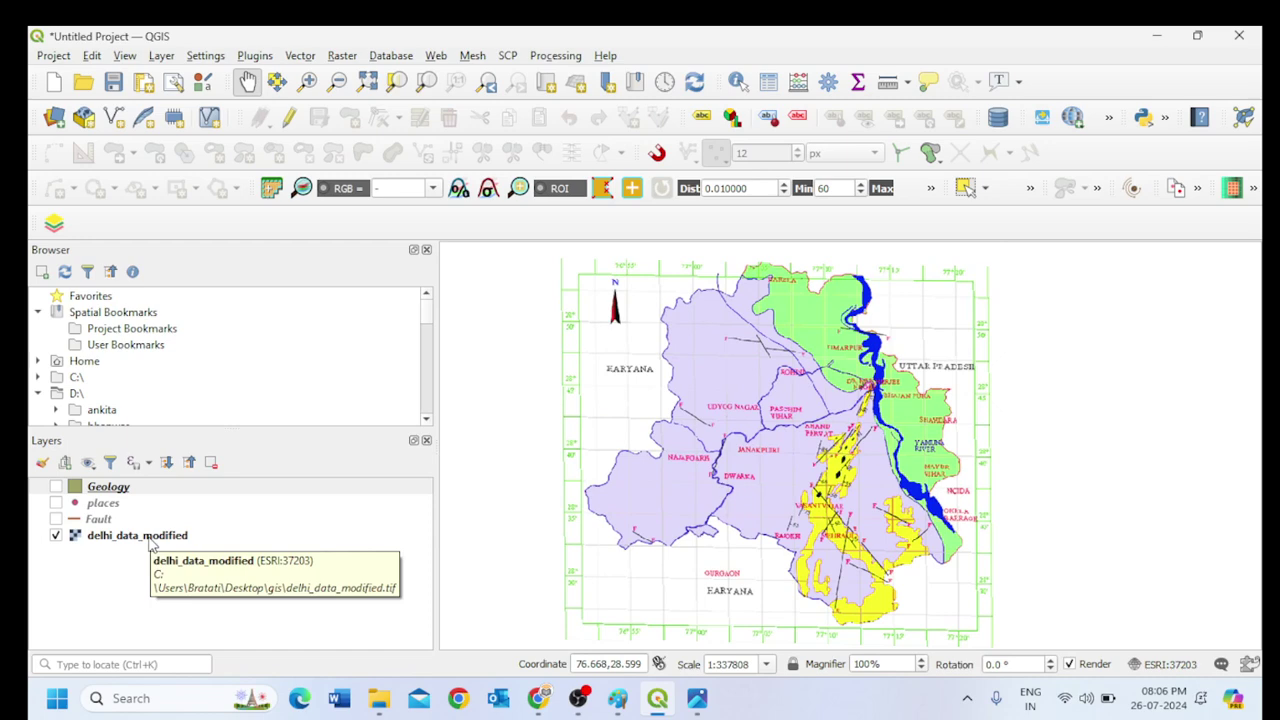
left_click(55, 487)
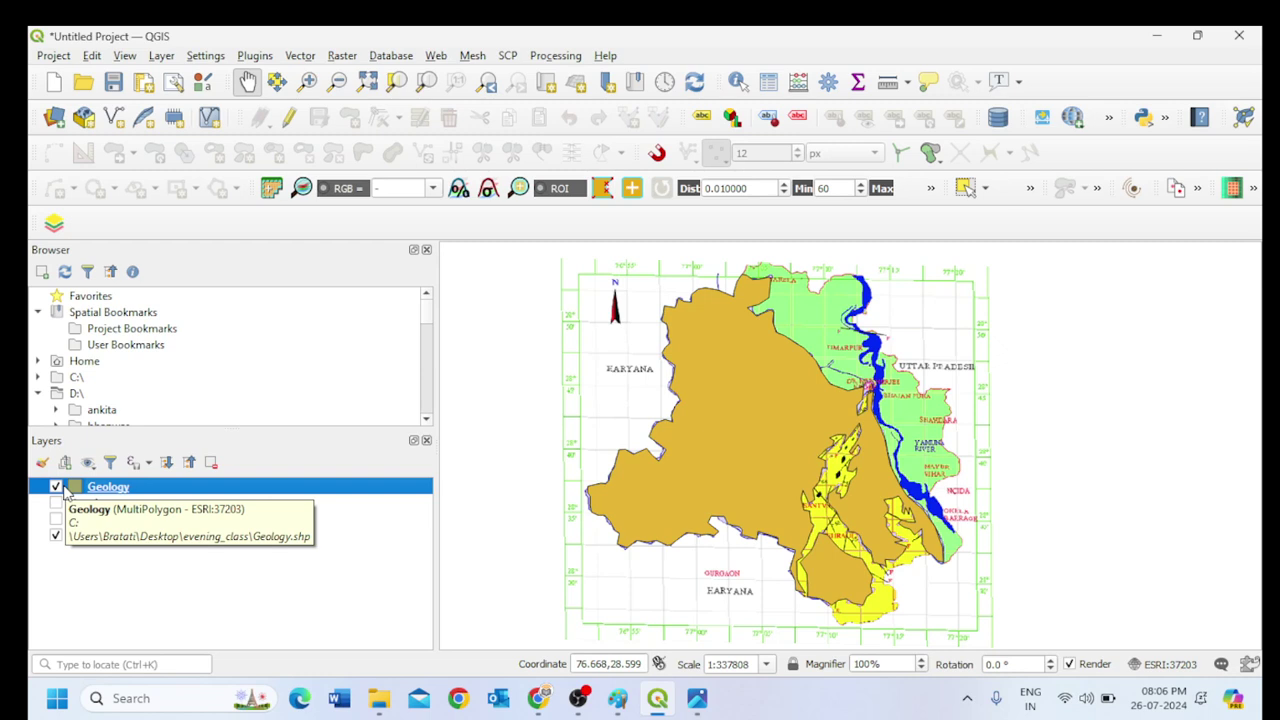
left_click(55, 487)
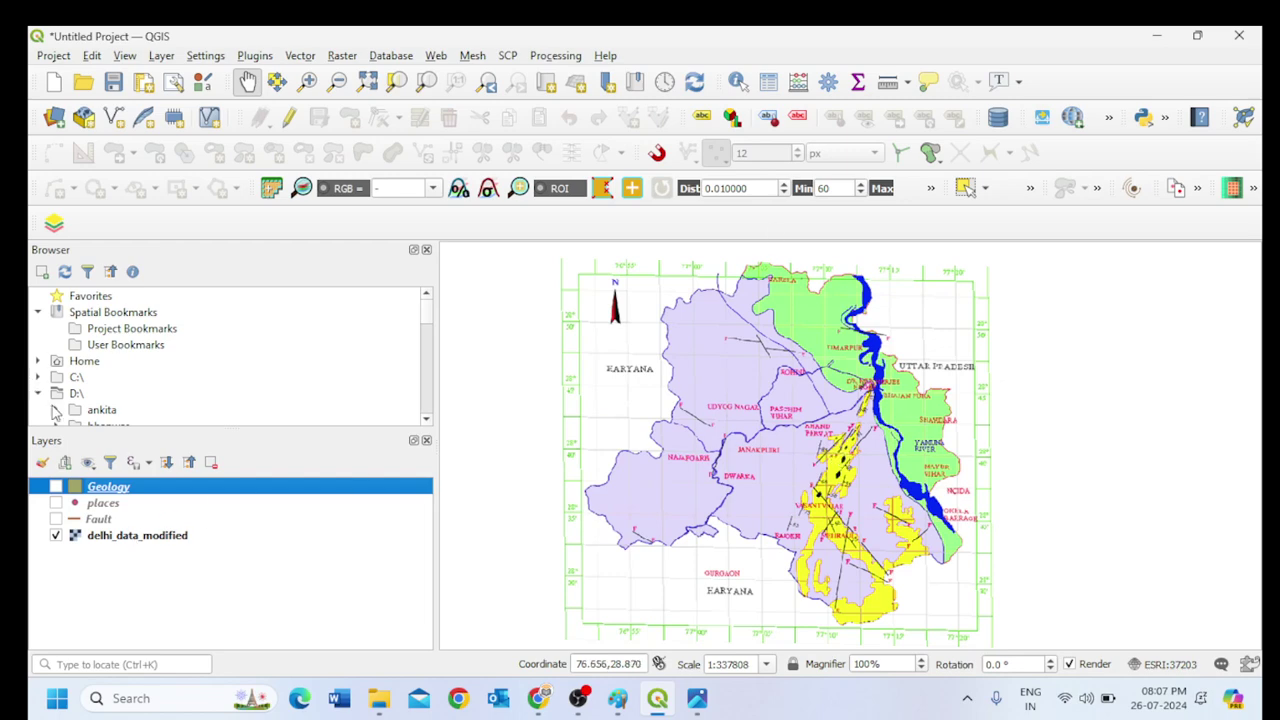
Show the Geology layer, start editing it, and begin a polygon along the green unit's western edge near Narela.
left_click(56, 487)
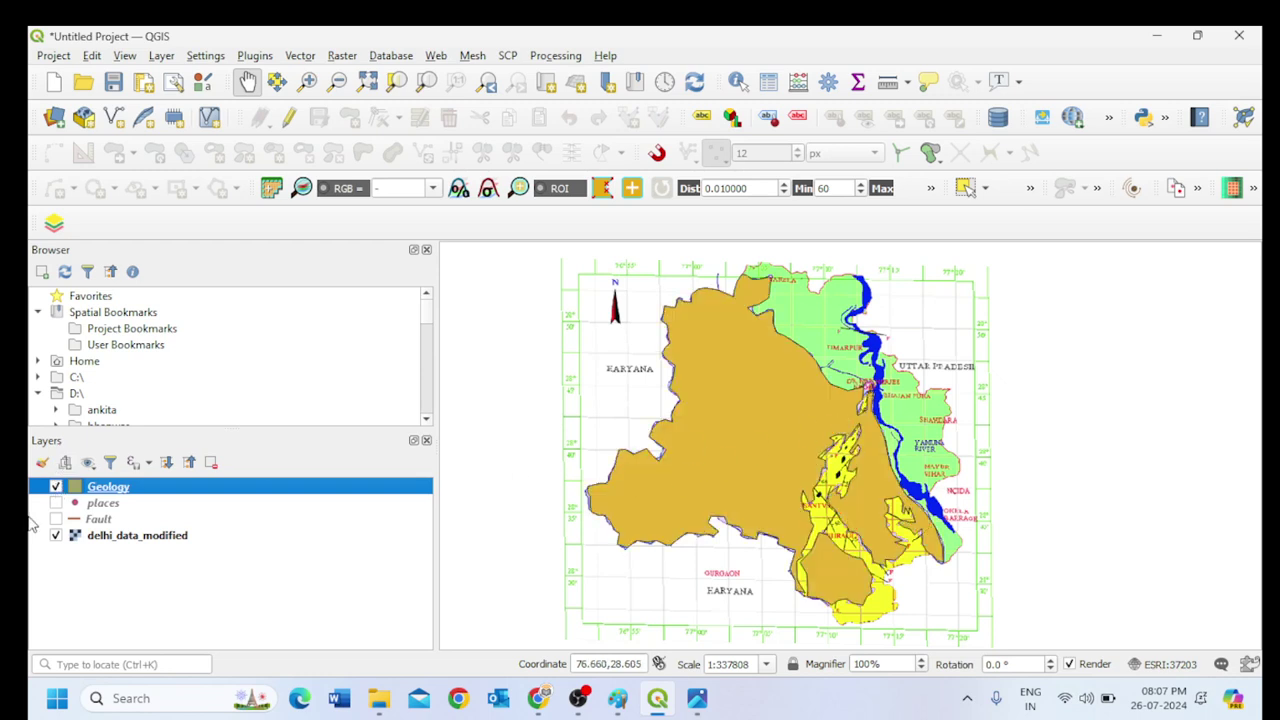
left_click(288, 117)
left_click(349, 117)
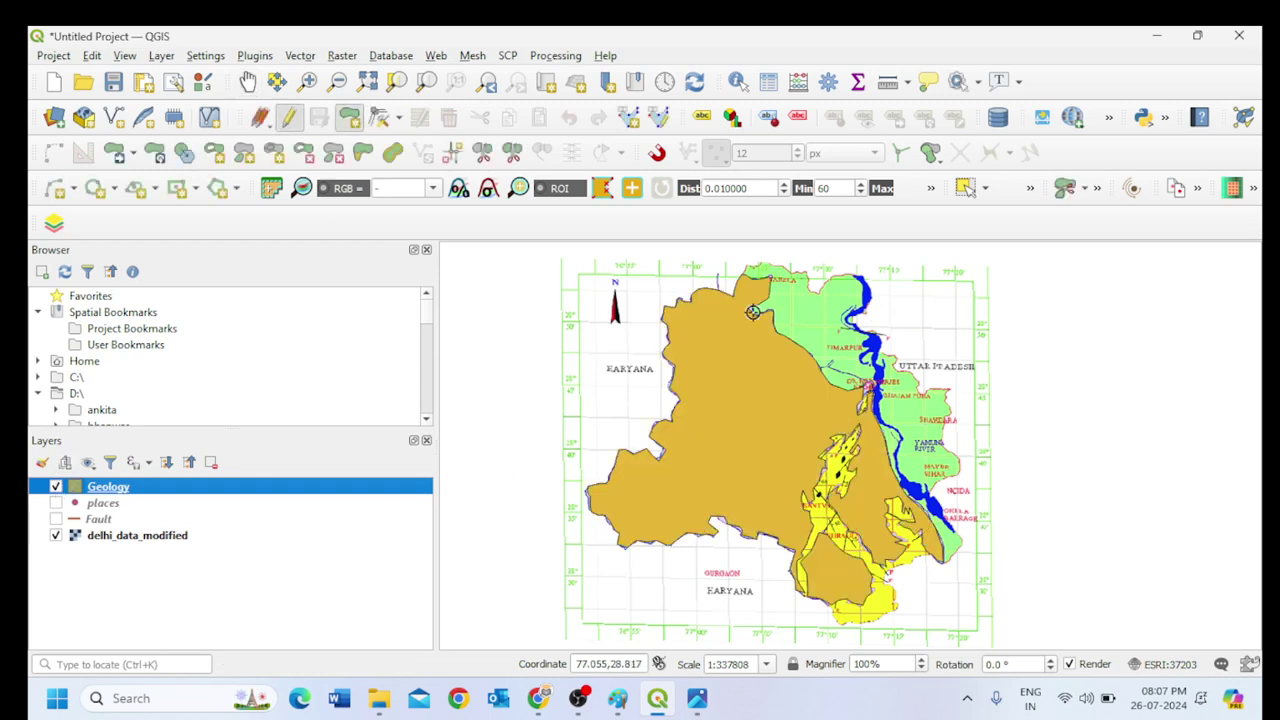
left_click(741, 276)
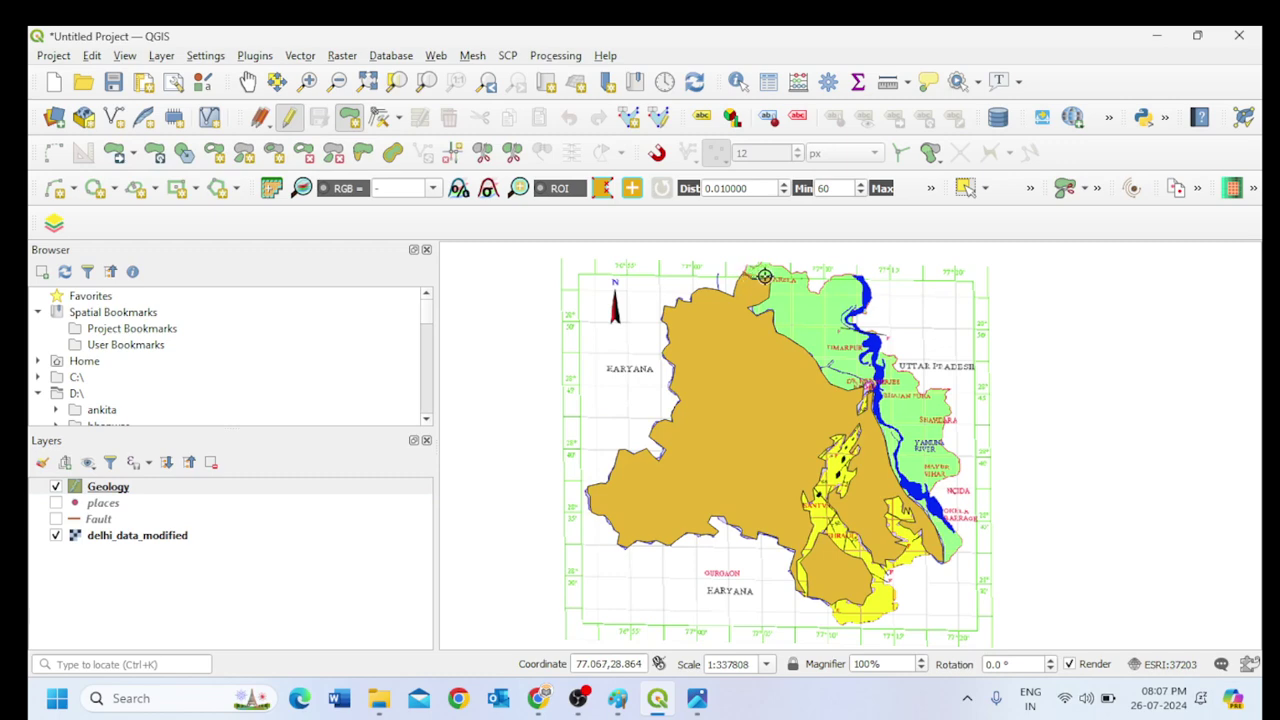
left_click(768, 283)
left_click(752, 308)
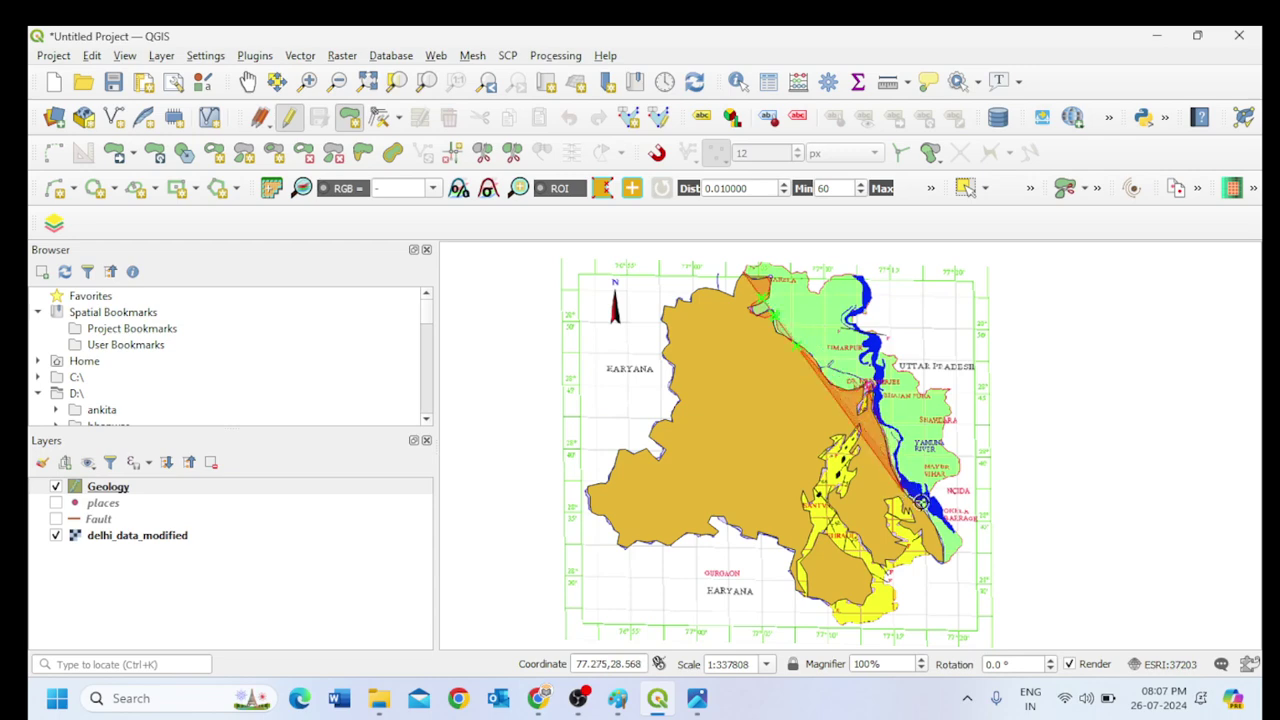
Trace the green unit's boundary around its southern tip and up its eastern edge past Noida to Shahdara.
left_click(962, 544)
left_click(958, 531)
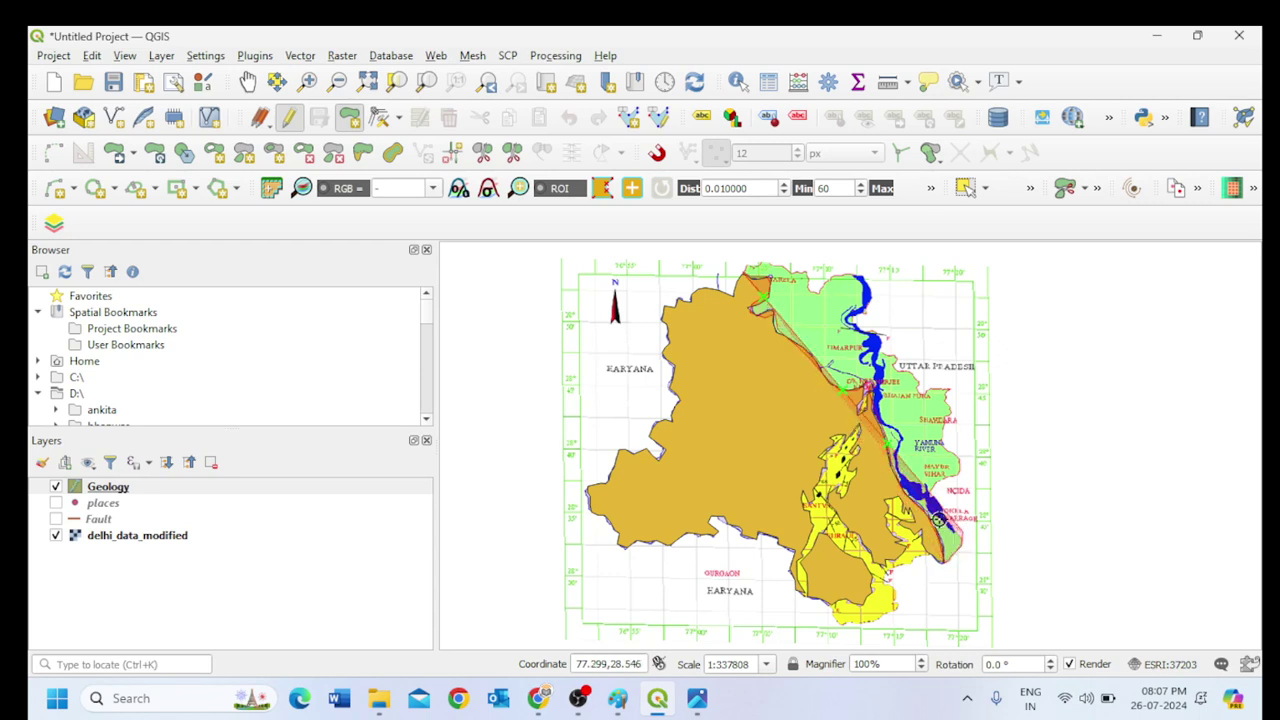
left_click(940, 518)
left_click(938, 480)
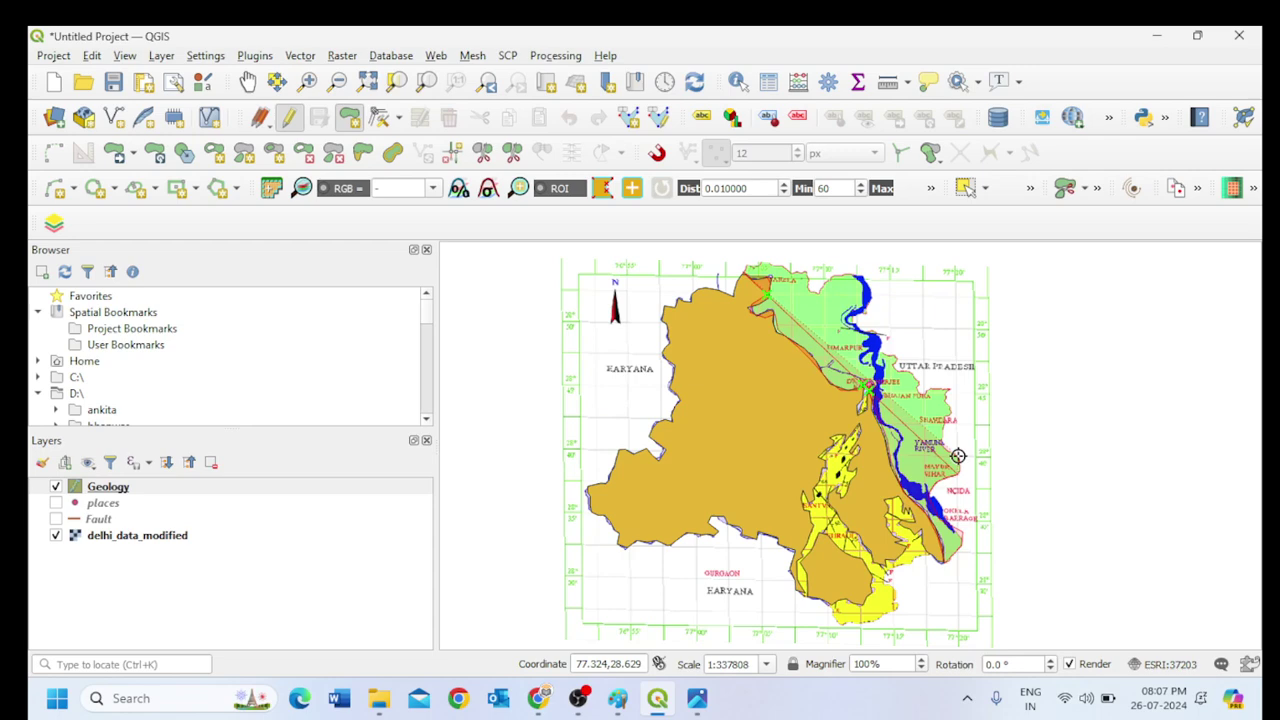
left_click(944, 419)
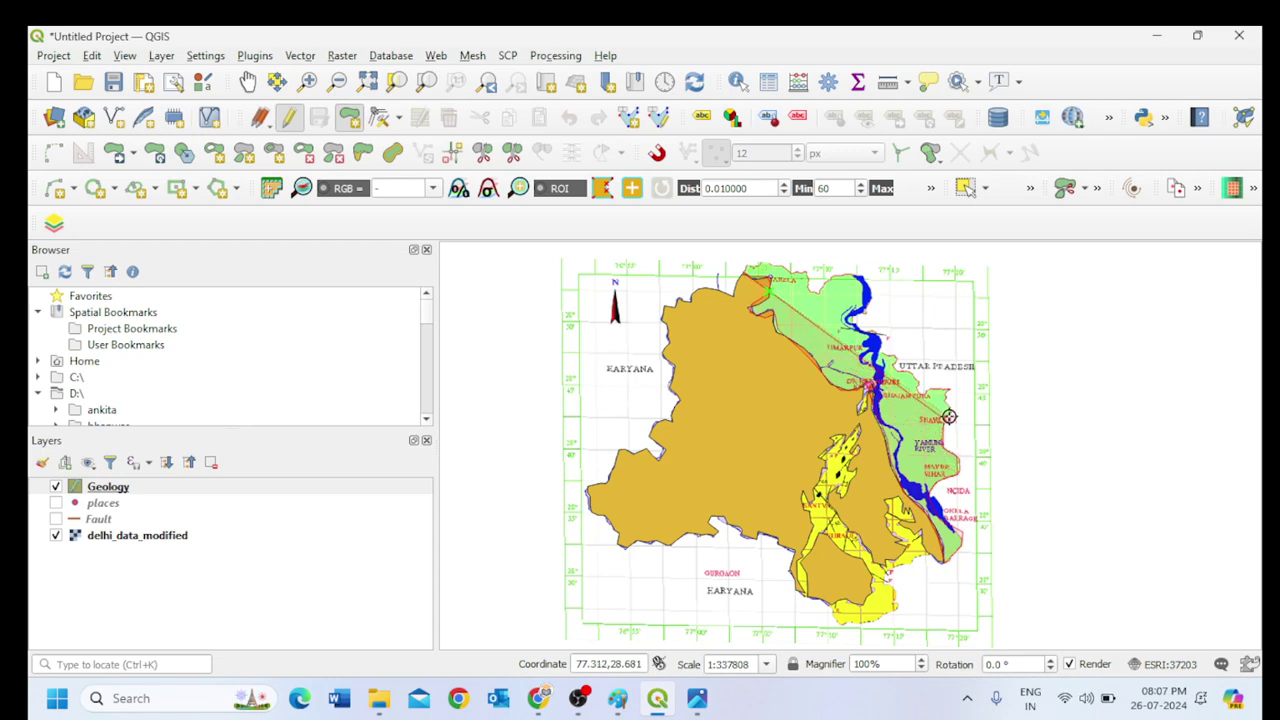
left_click(948, 390)
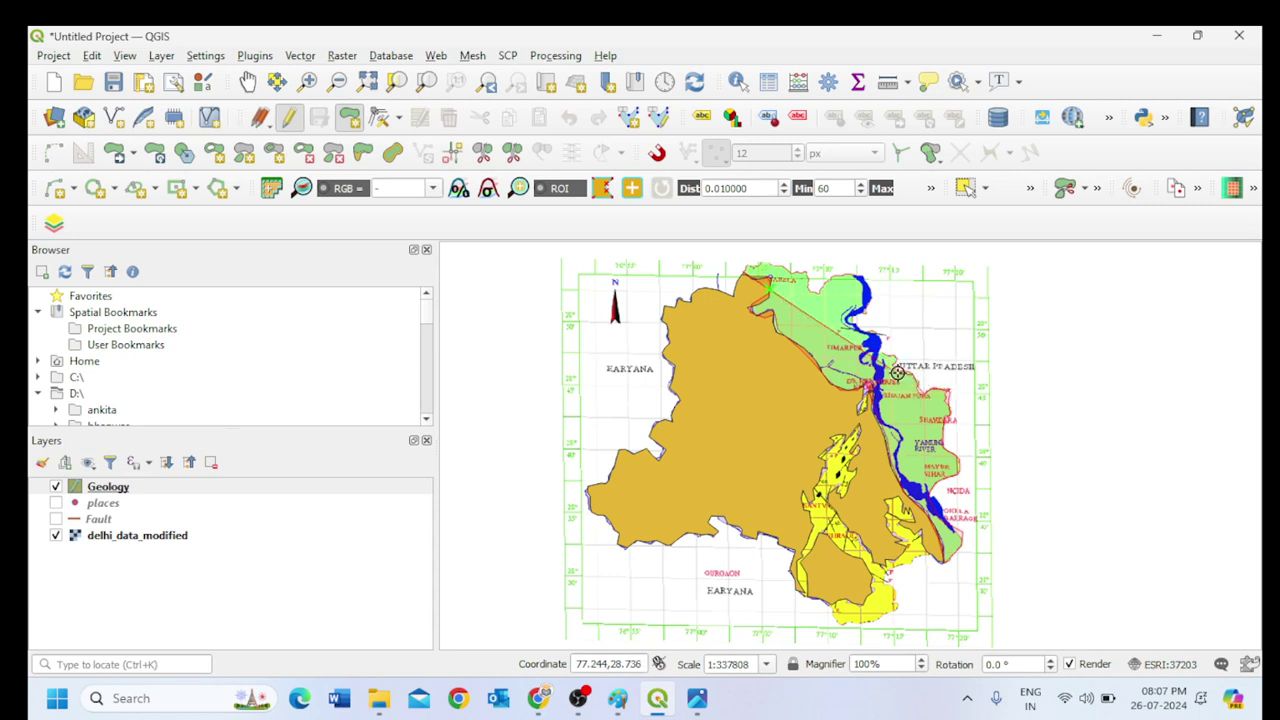
Trace the green unit's northeastern and northern edges along the Uttar Pradesh side back to the starting corner near Narela.
left_click(899, 361)
left_click(874, 336)
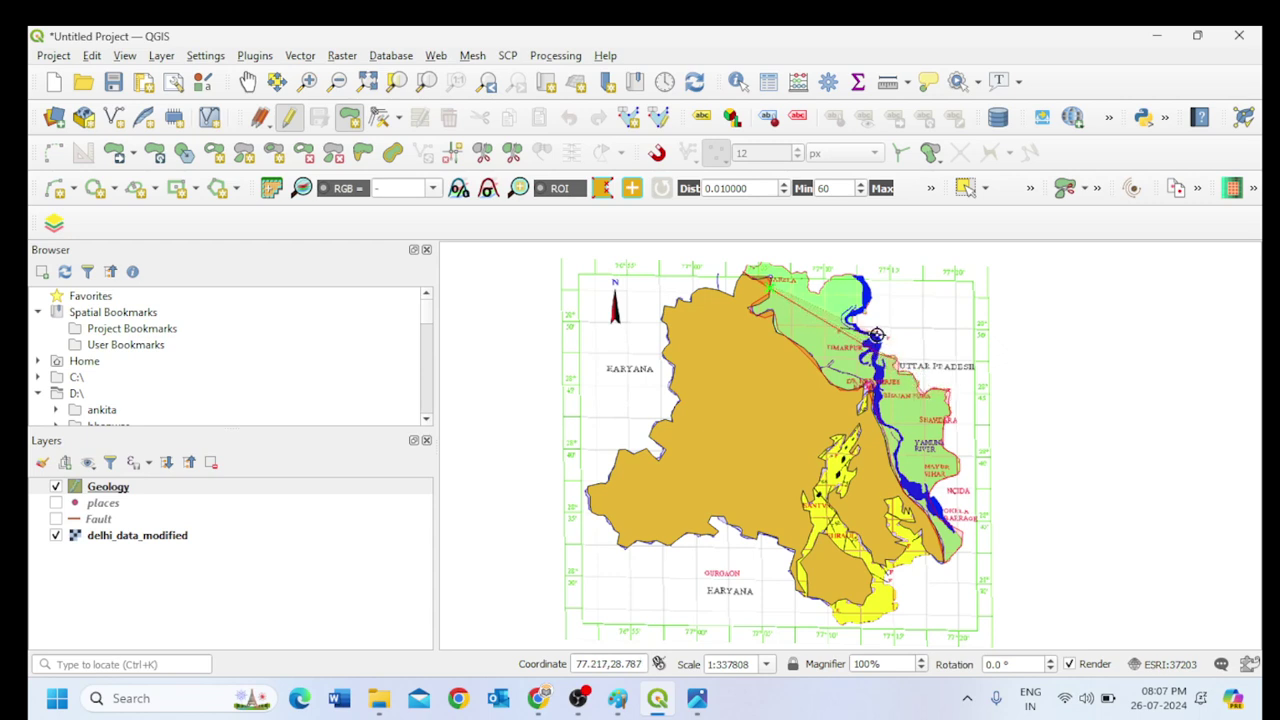
left_click(860, 285)
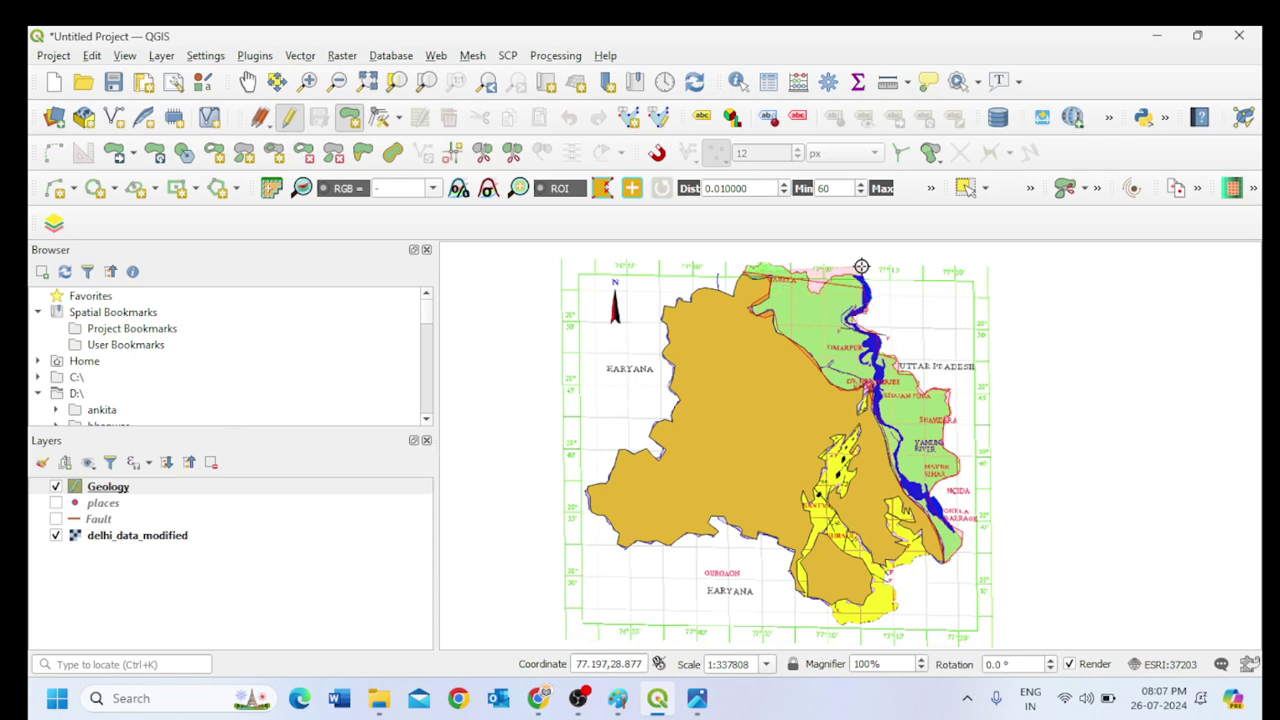
left_click(847, 272)
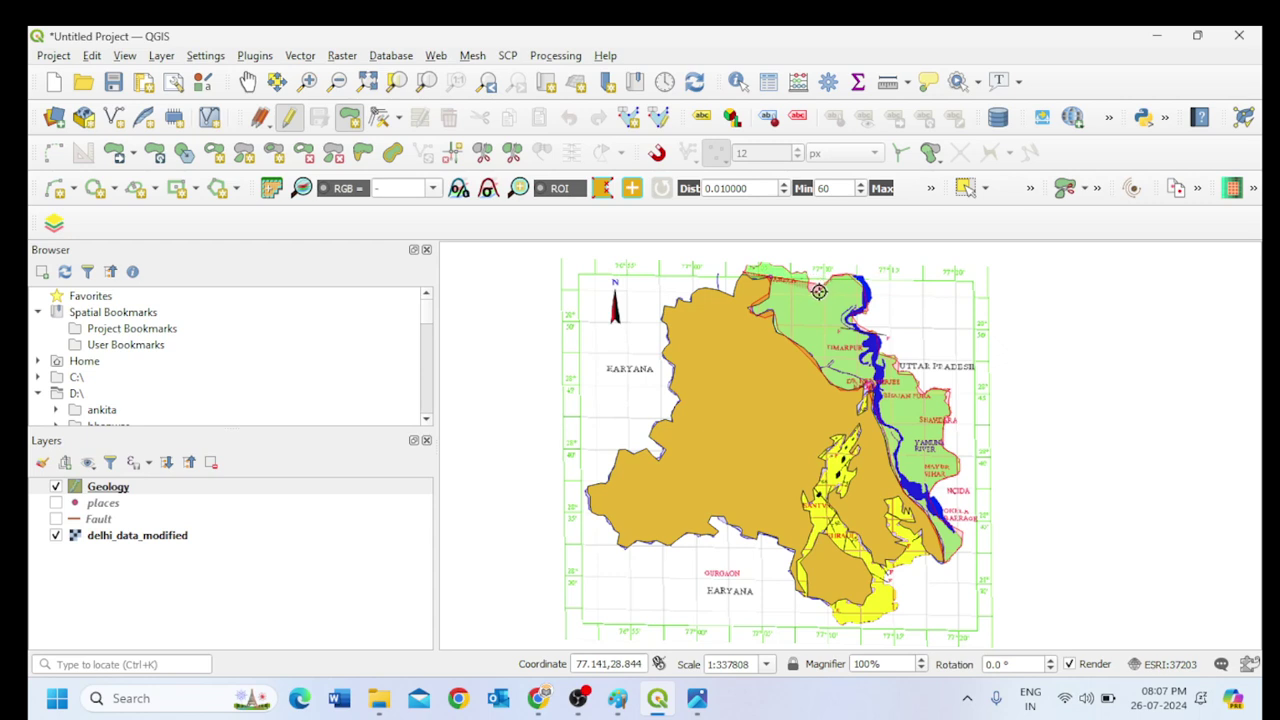
left_click(771, 266)
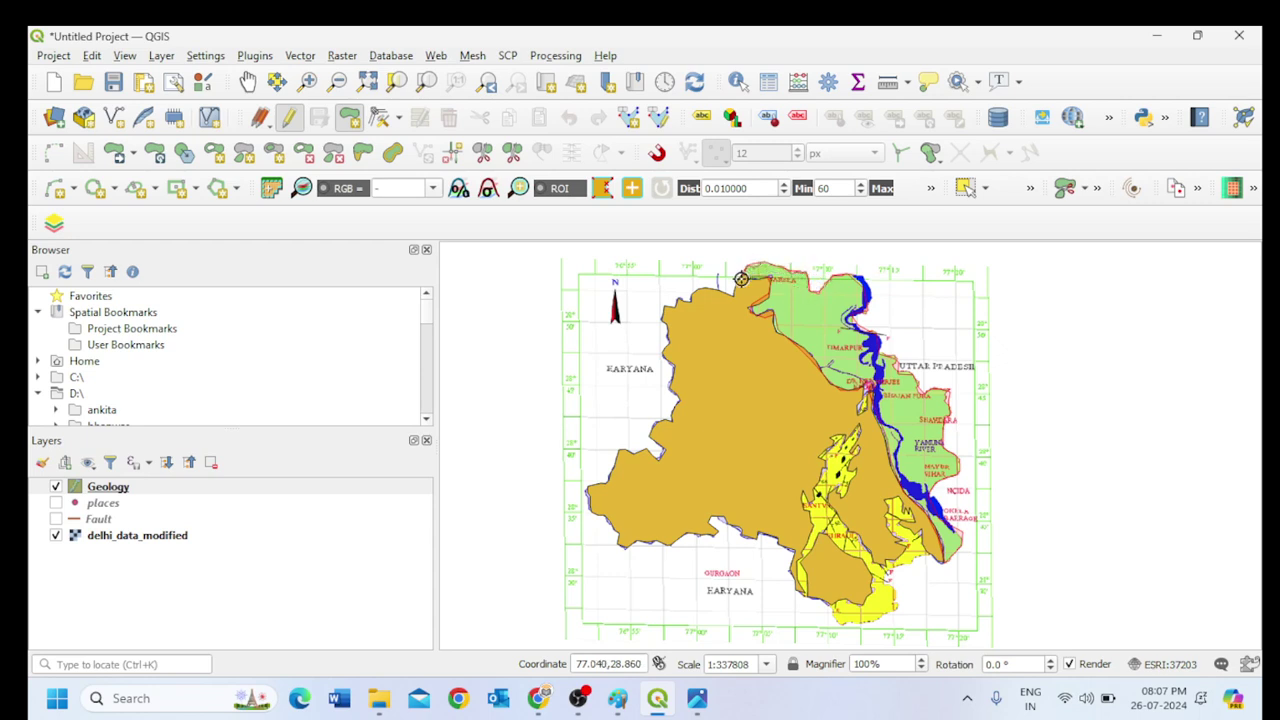
left_click(741, 274)
Finish the green unit's polygon with id 1, stop editing the Geology layer and save its changes.
right_click(741, 274)
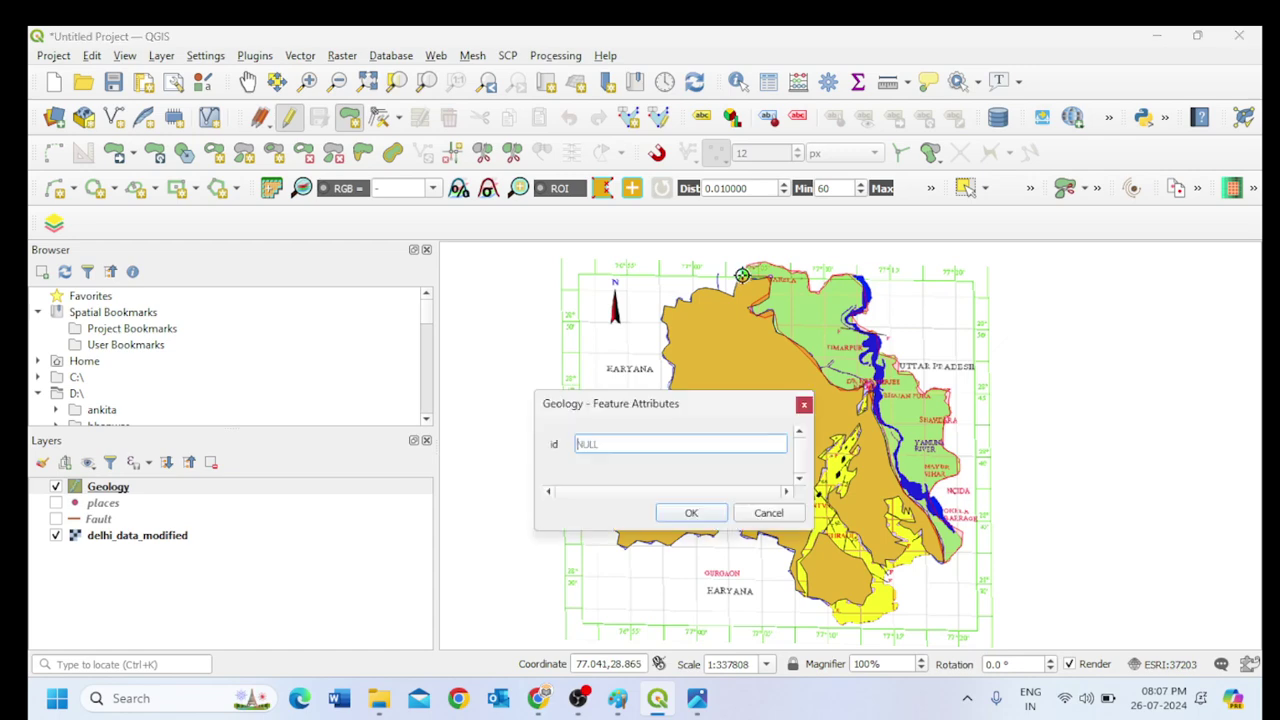
left_click(681, 514)
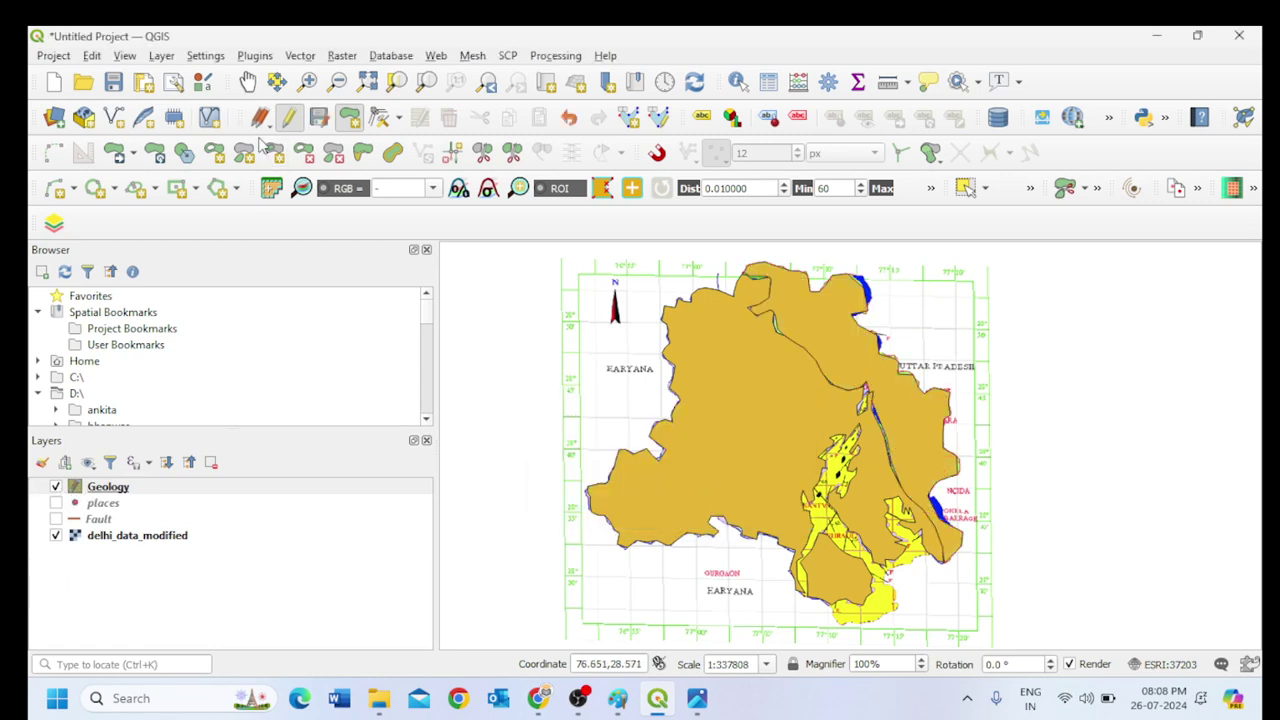
left_click(288, 117)
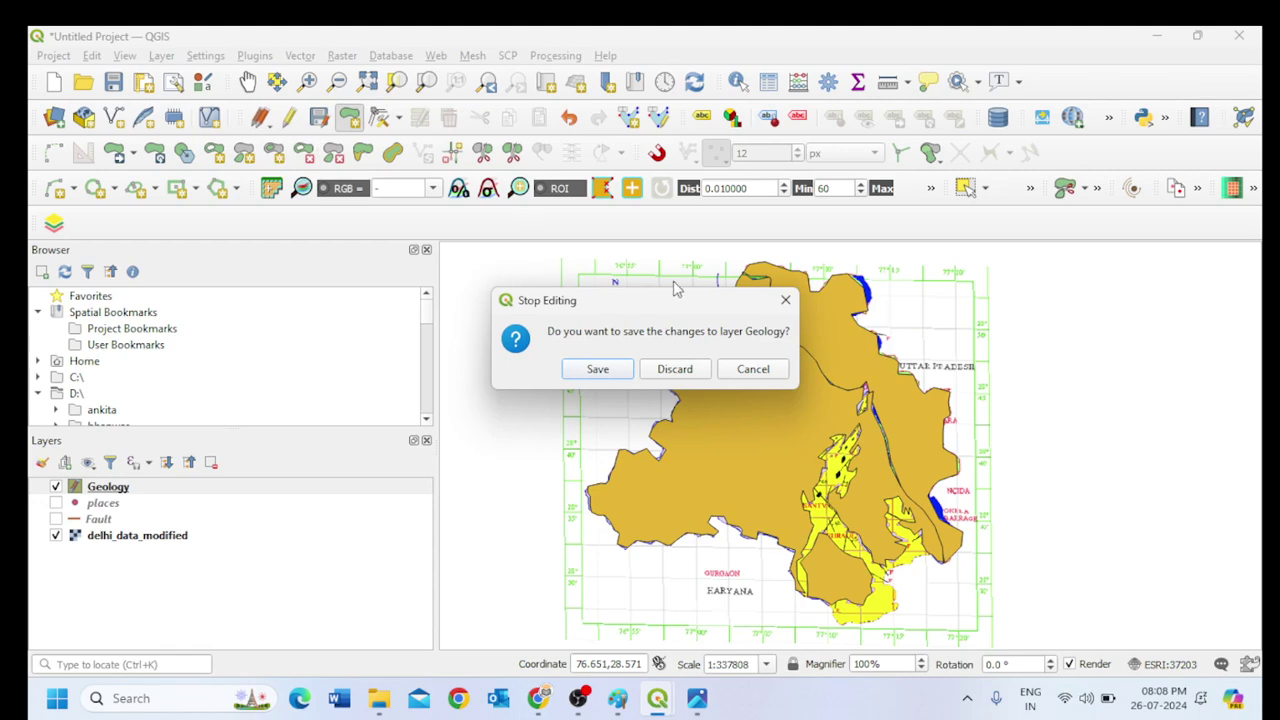
left_click(598, 369)
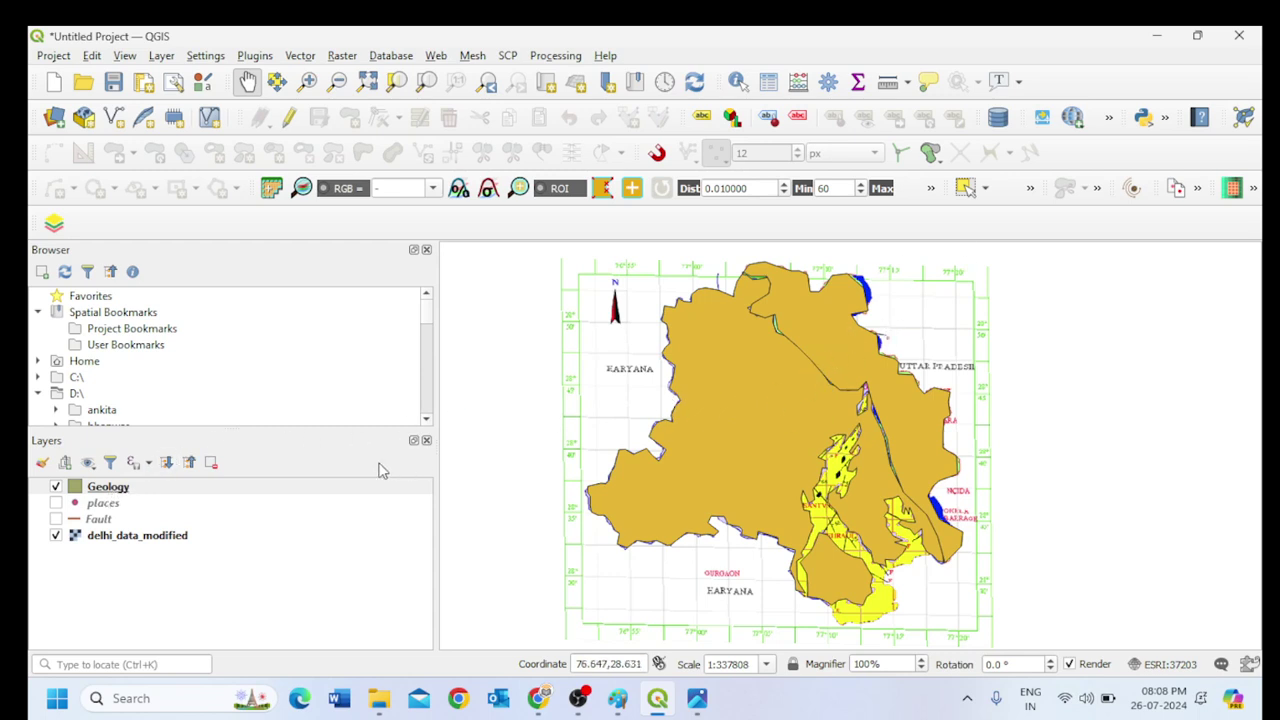
Apply Categorized symbology to the Geology layer, classified by the id field with random colors.
right_click(126, 486)
left_click(175, 473)
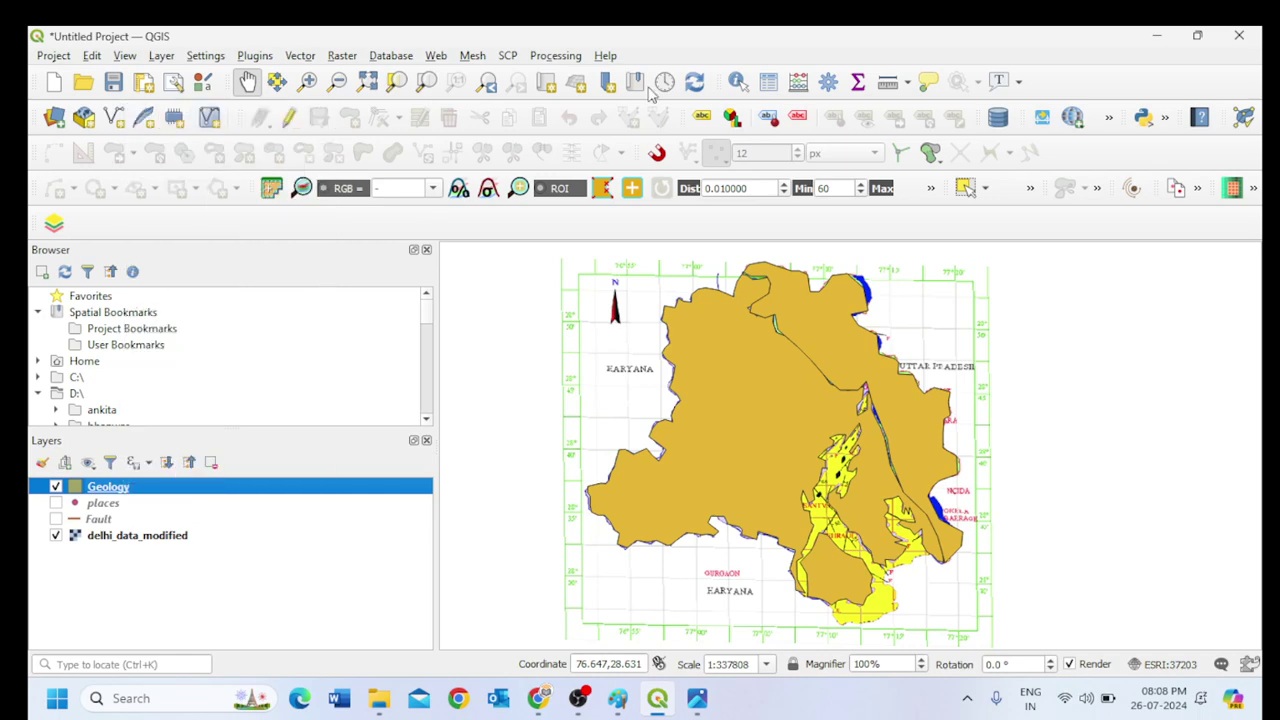
left_click(633, 97)
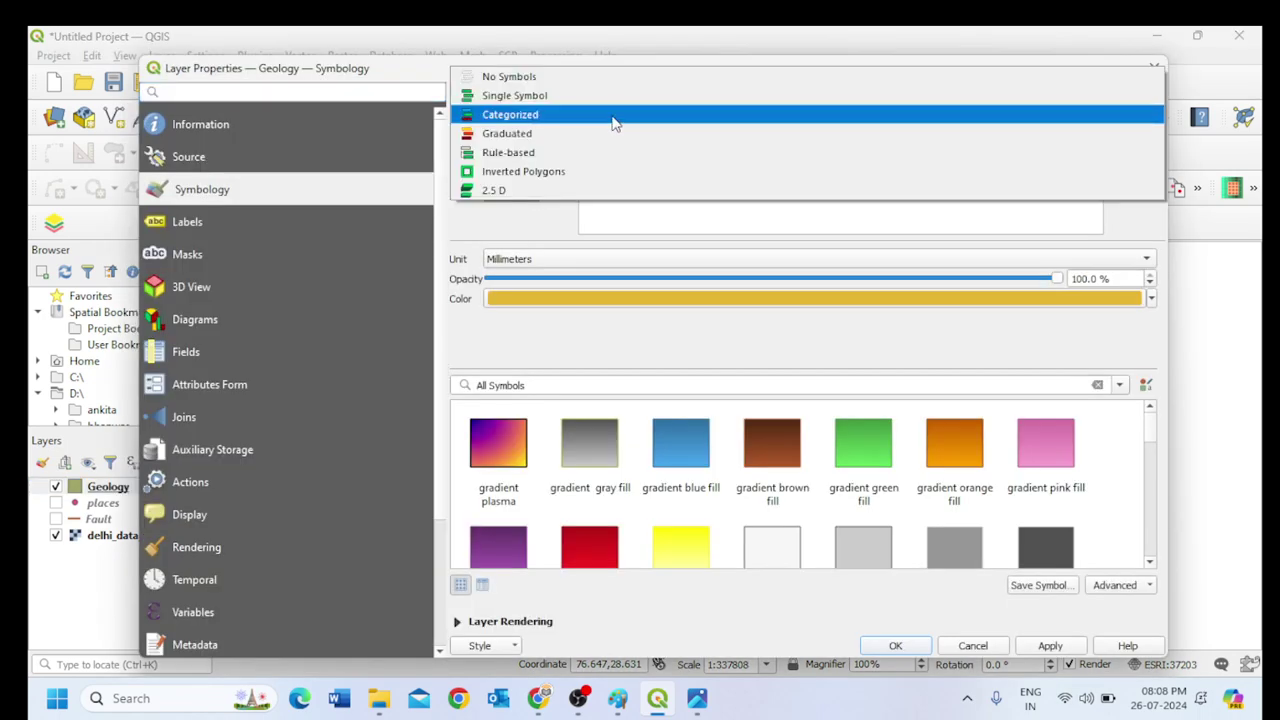
left_click(605, 113)
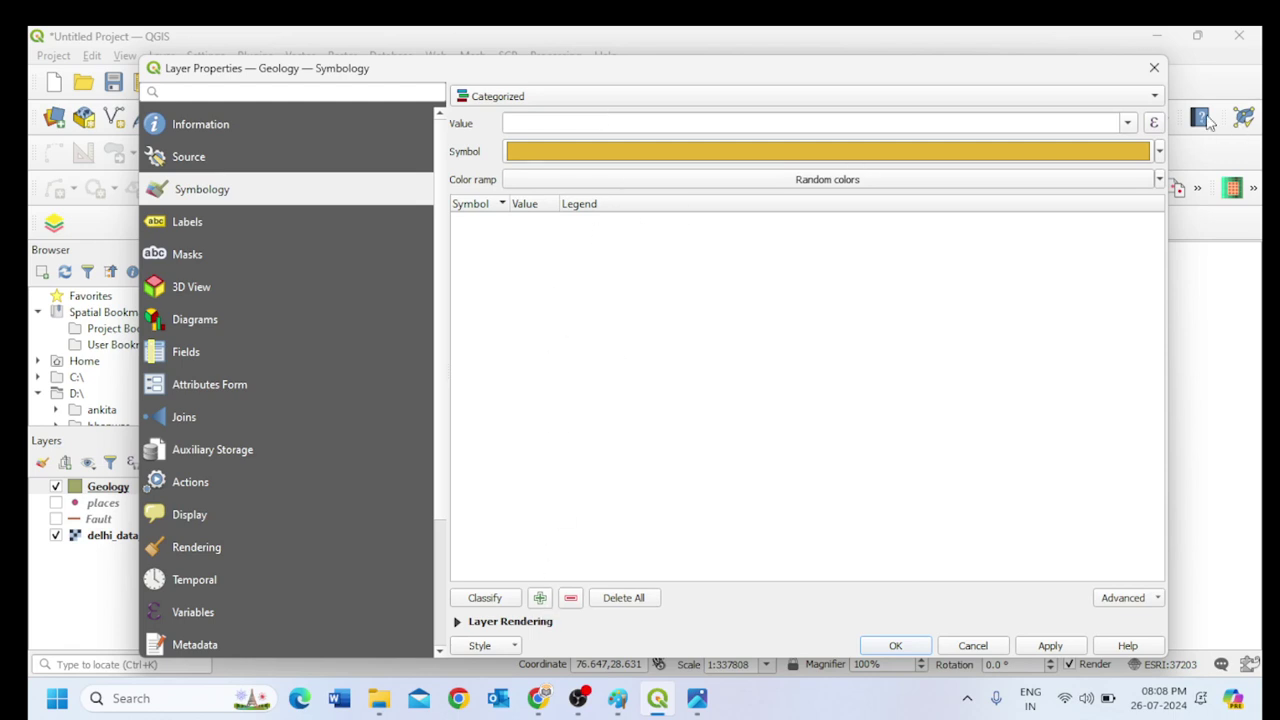
left_click(1128, 123)
left_click(823, 137)
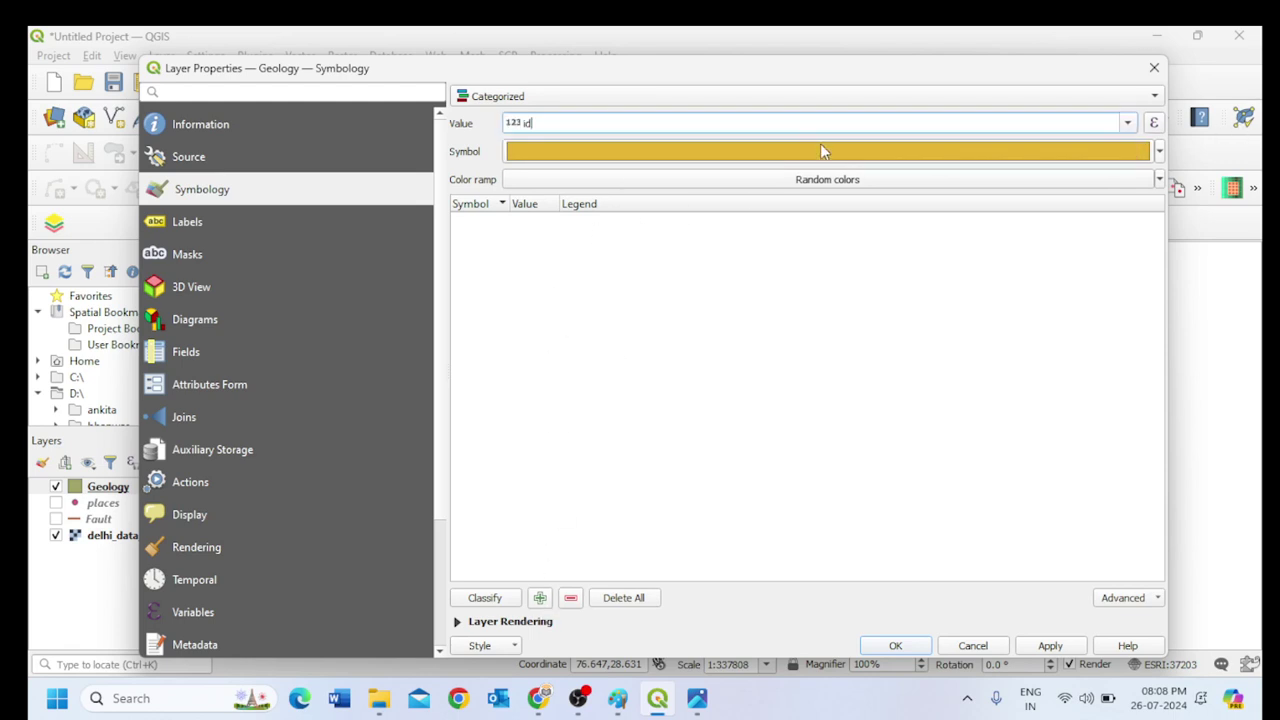
left_click(490, 598)
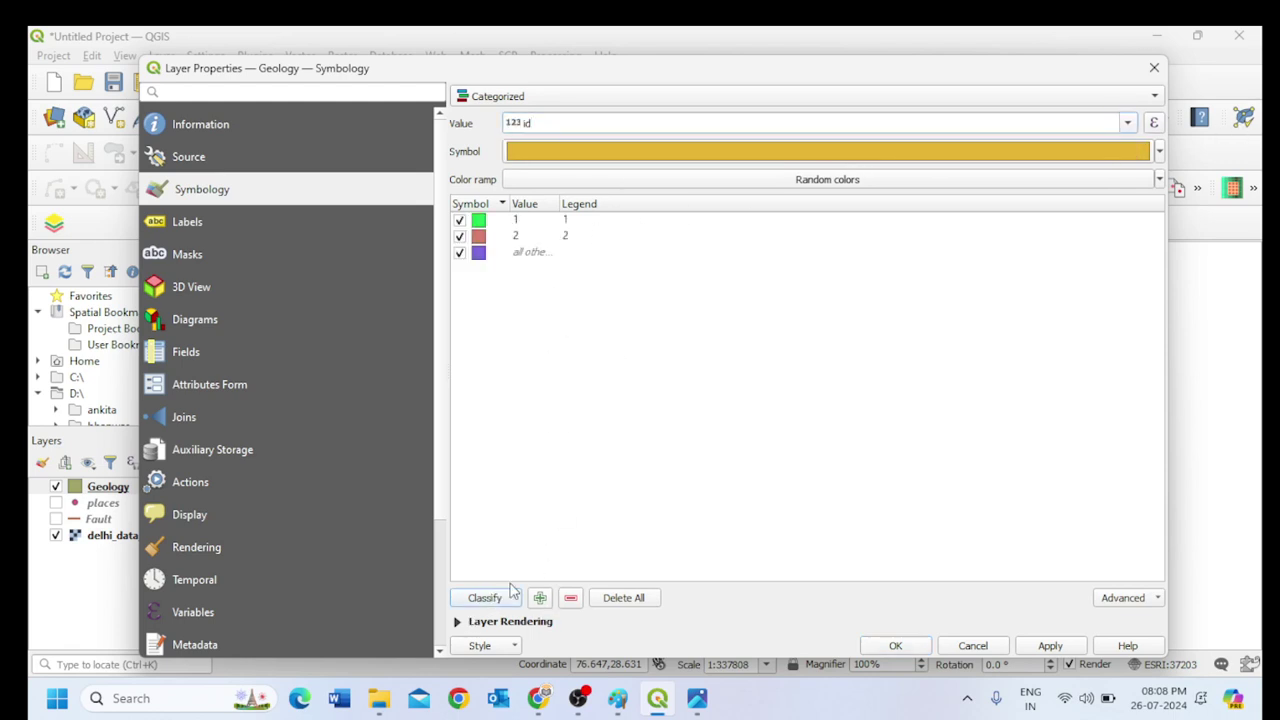
left_click(1050, 645)
left_click(897, 646)
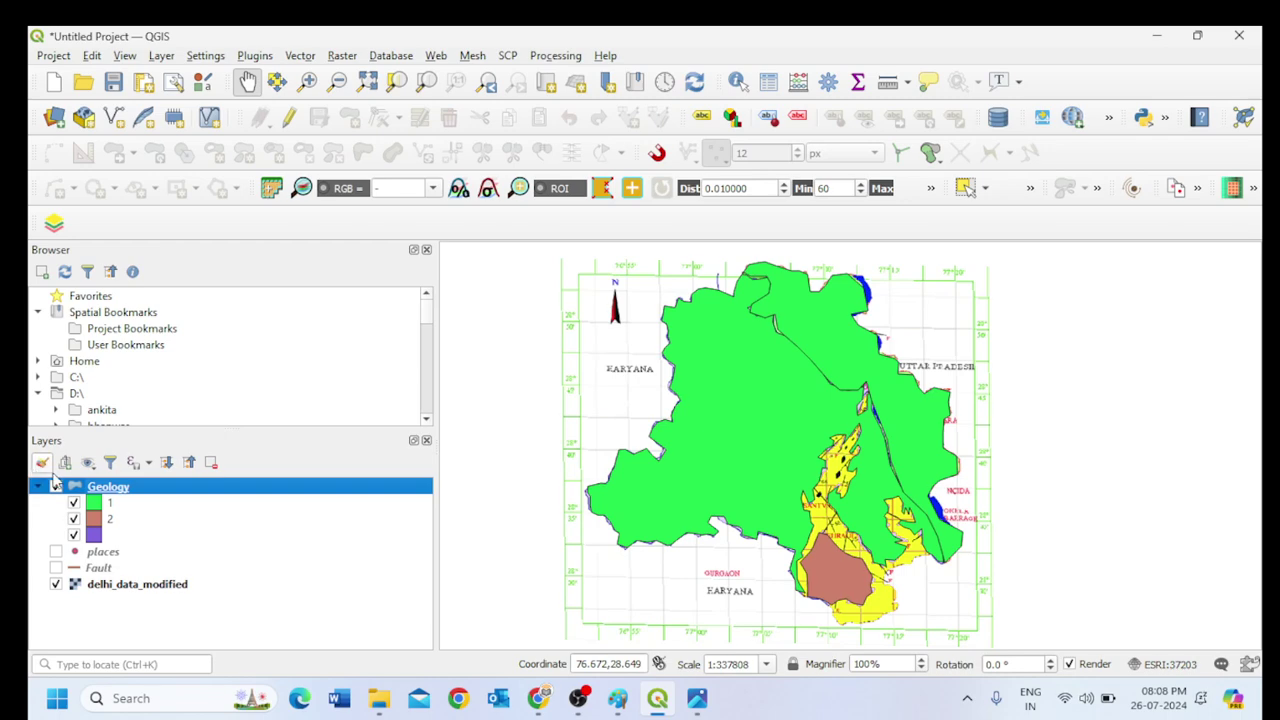
Set the Geology layer's symbology to Single Symbol and apply it.
right_click(100, 488)
left_click(157, 486)
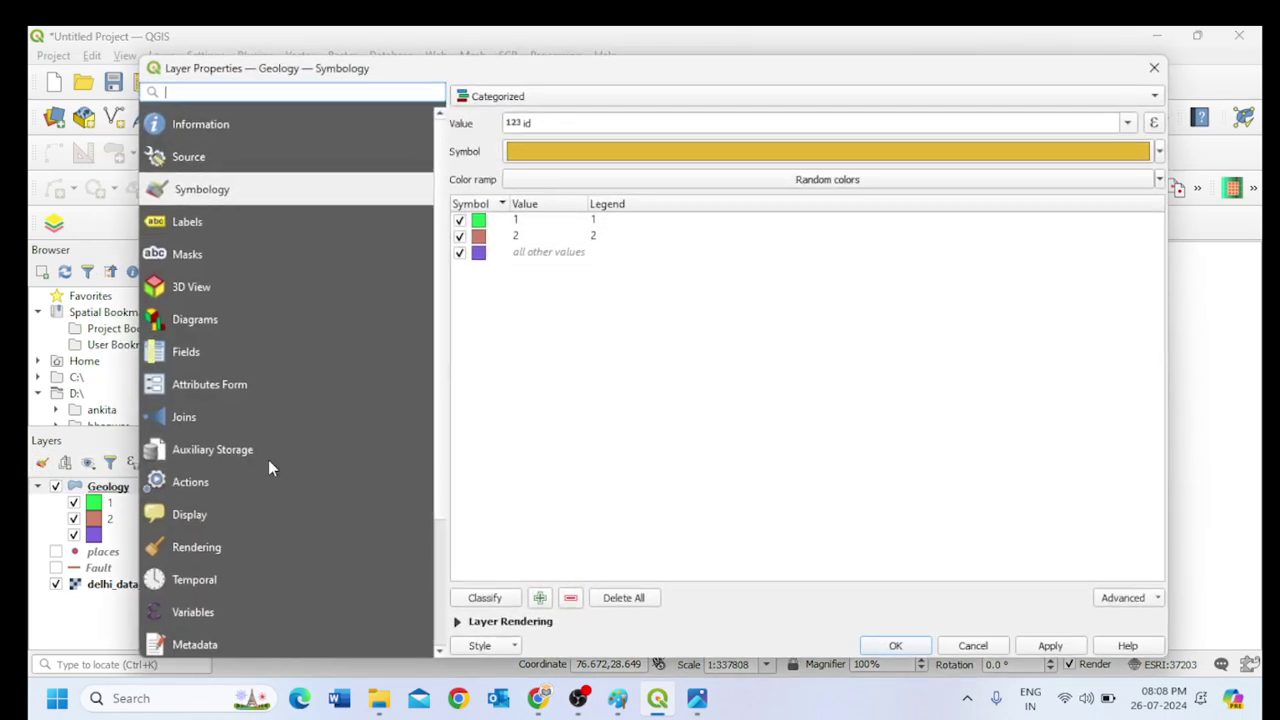
left_click(545, 97)
left_click(546, 54)
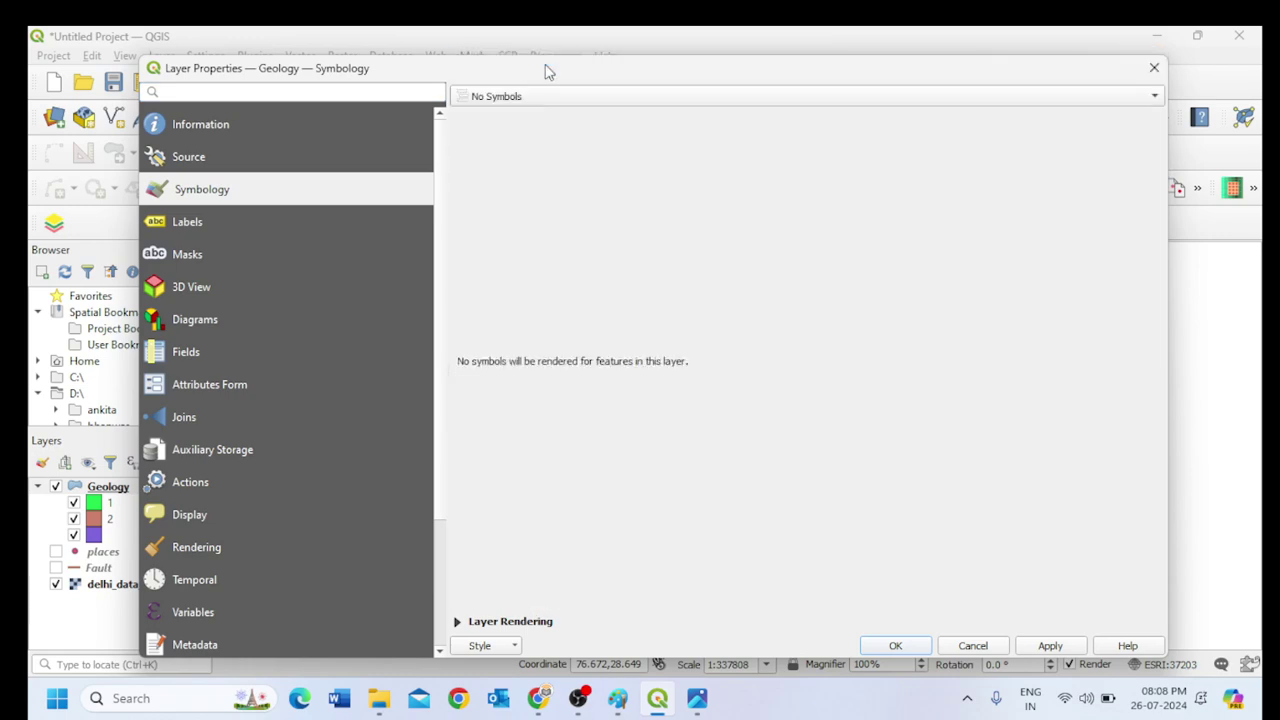
left_click(676, 97)
left_click(666, 114)
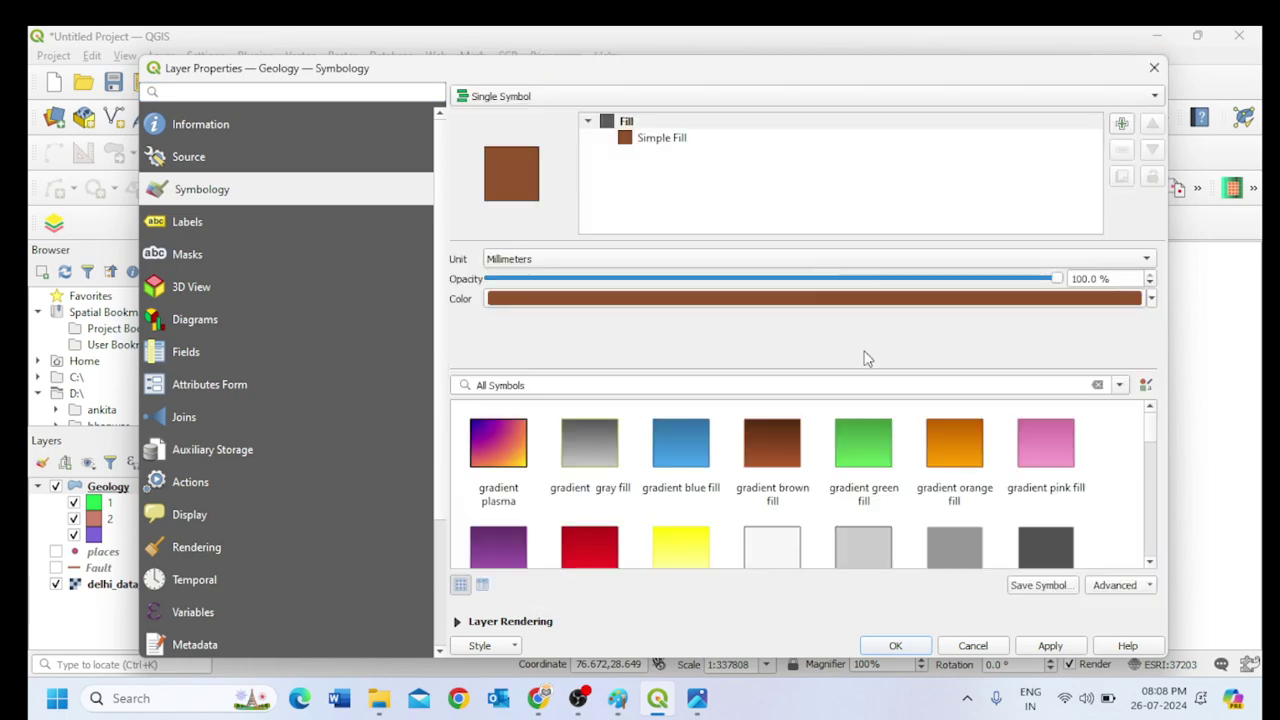
left_click(1050, 646)
left_click(895, 646)
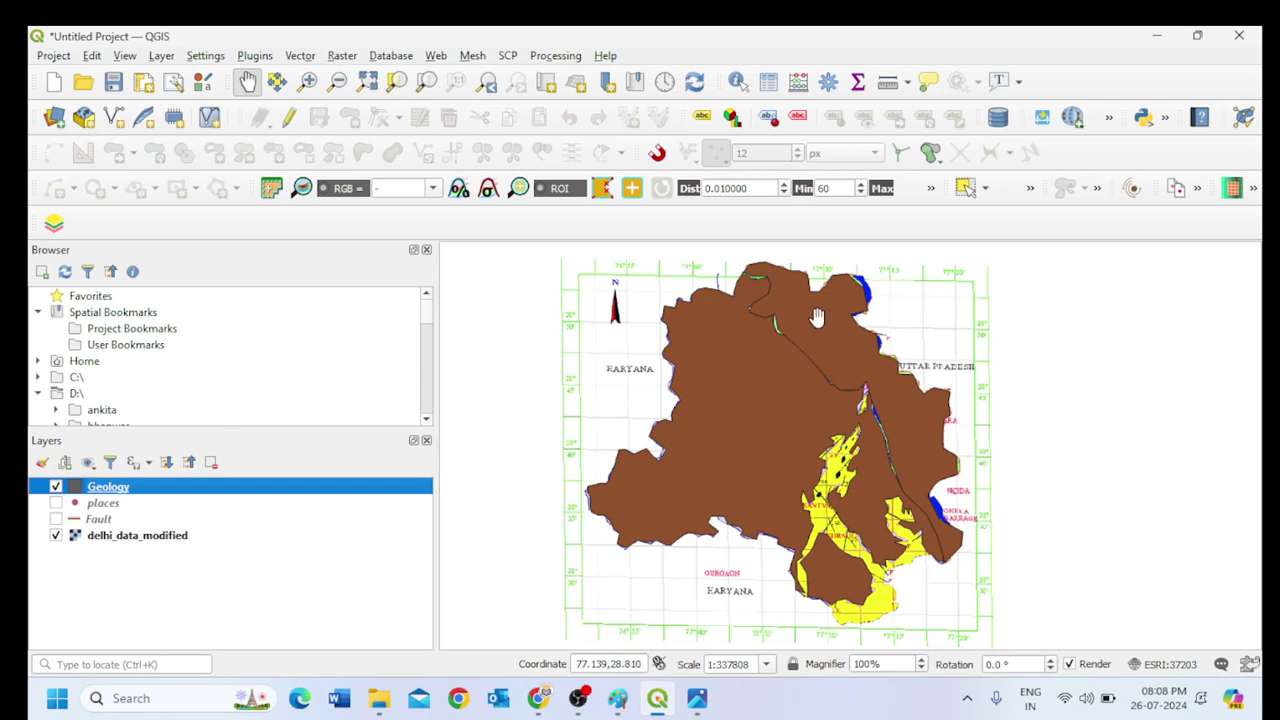
Minimize the open windows, switch to the Google Meet call in Chrome and close its window.
left_click(1155, 33)
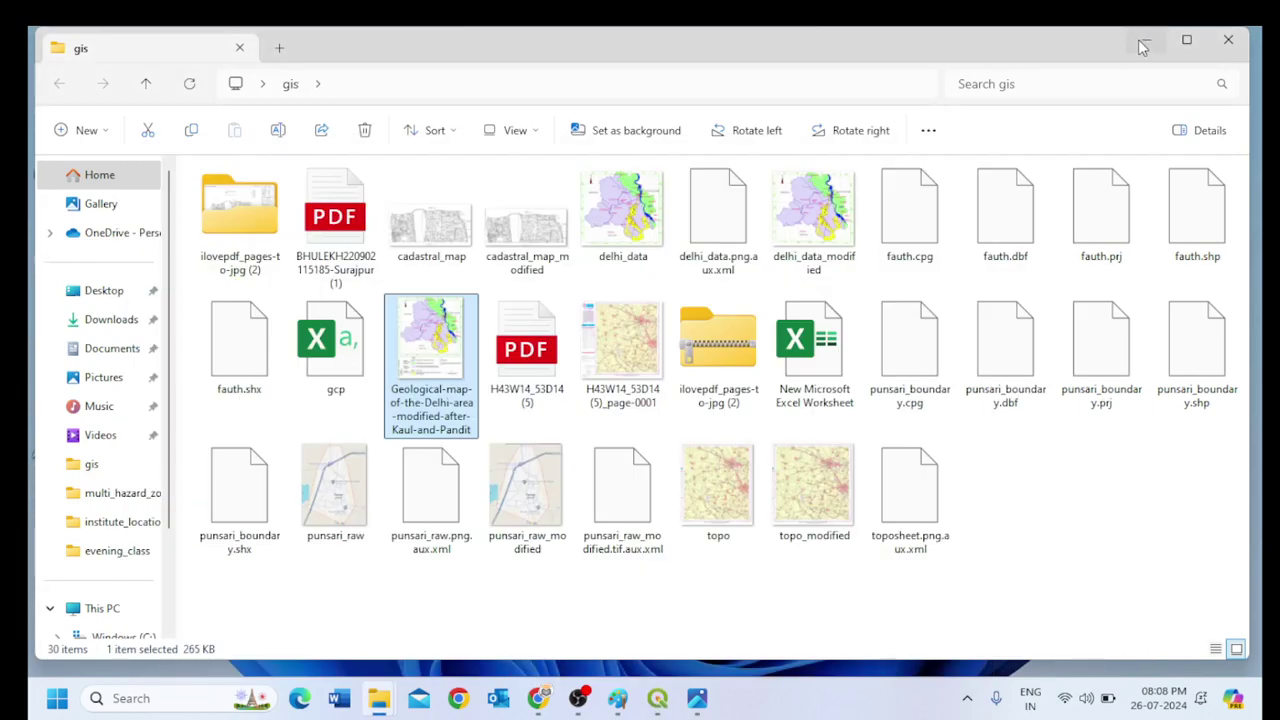
left_click(1138, 39)
left_click(538, 698)
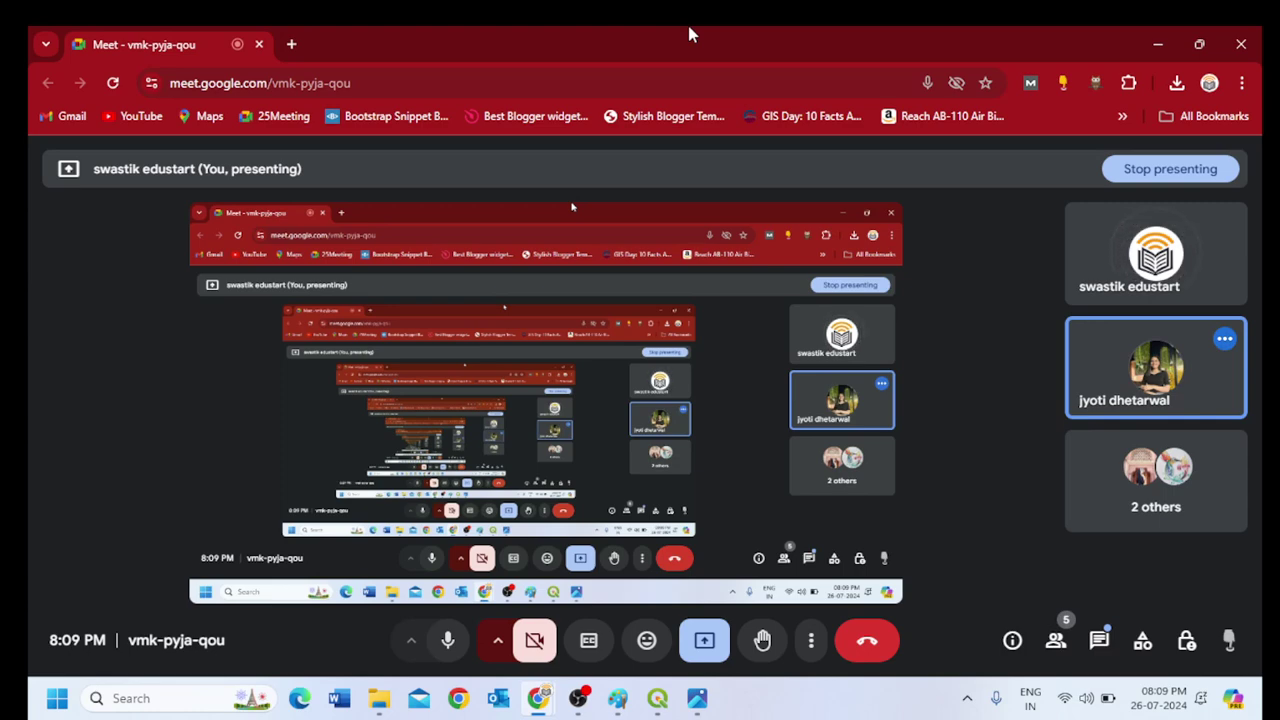
left_click(1252, 38)
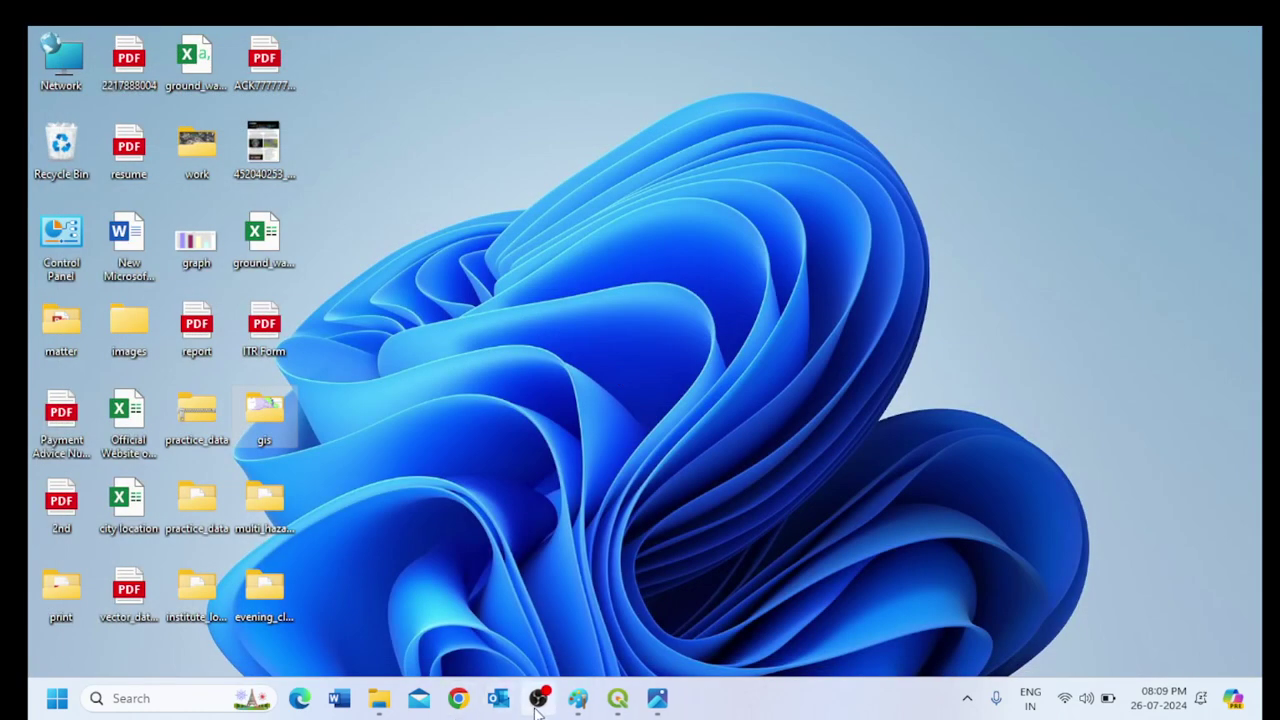